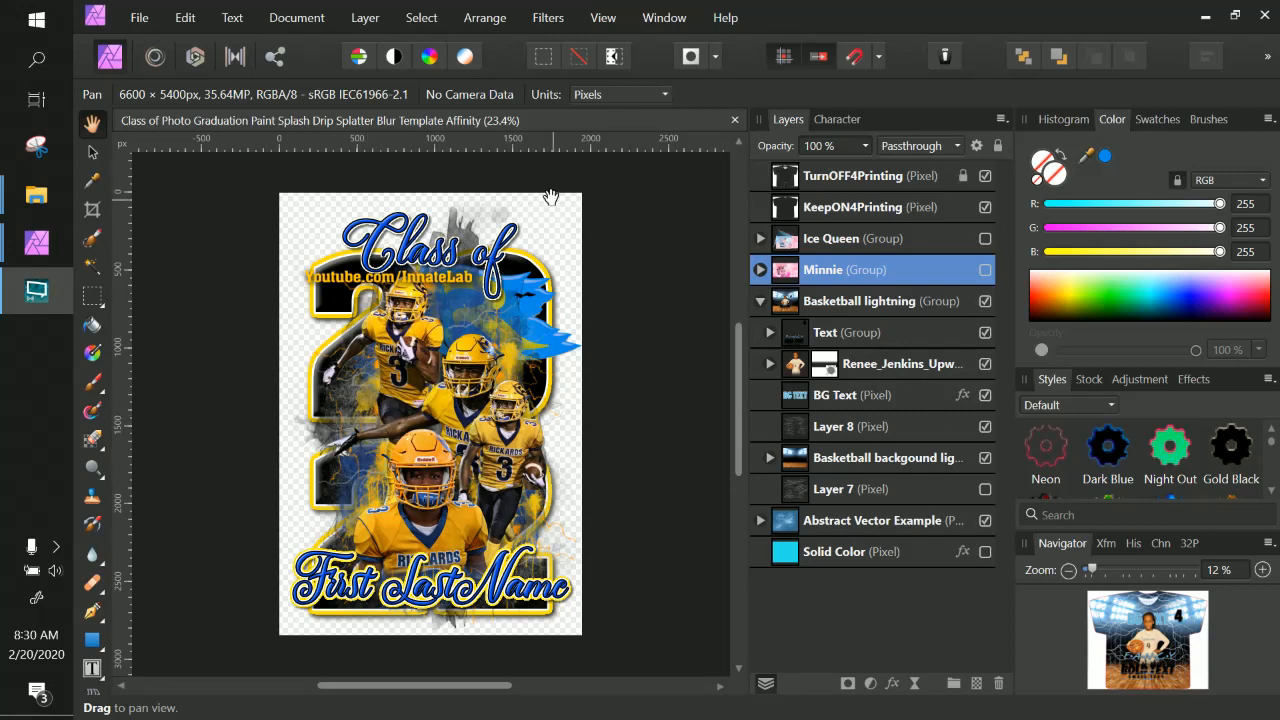
# Replace the picture in the Replace Image layer with the background-removed portrait photo from the delete files folder.
pyautogui.click(547, 225)
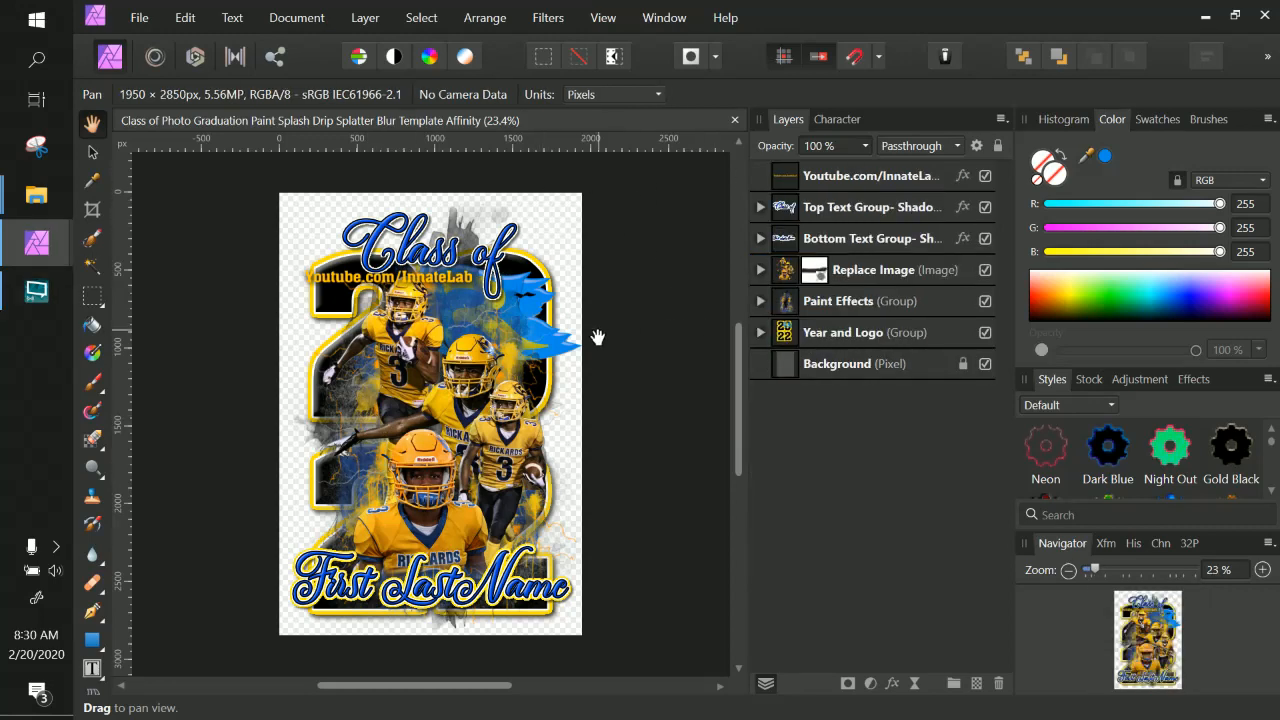
pyautogui.click(862, 333)
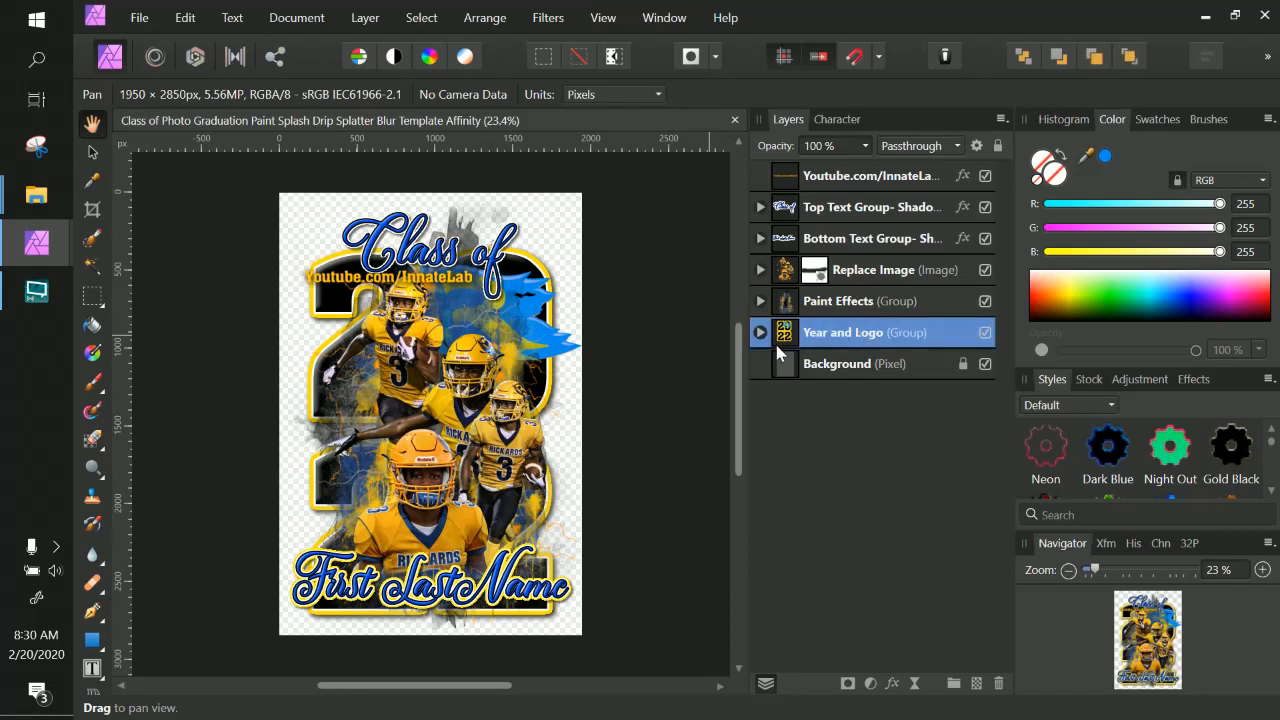
pyautogui.click(841, 273)
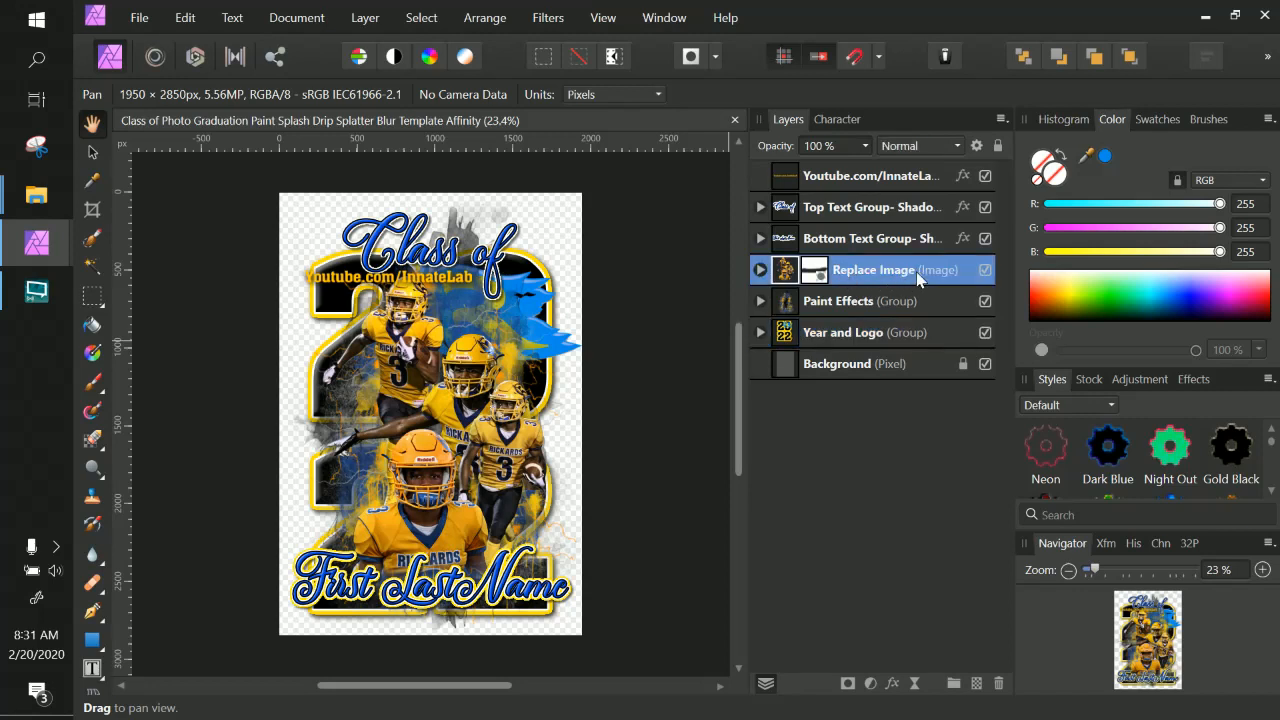
pyautogui.click(760, 270)
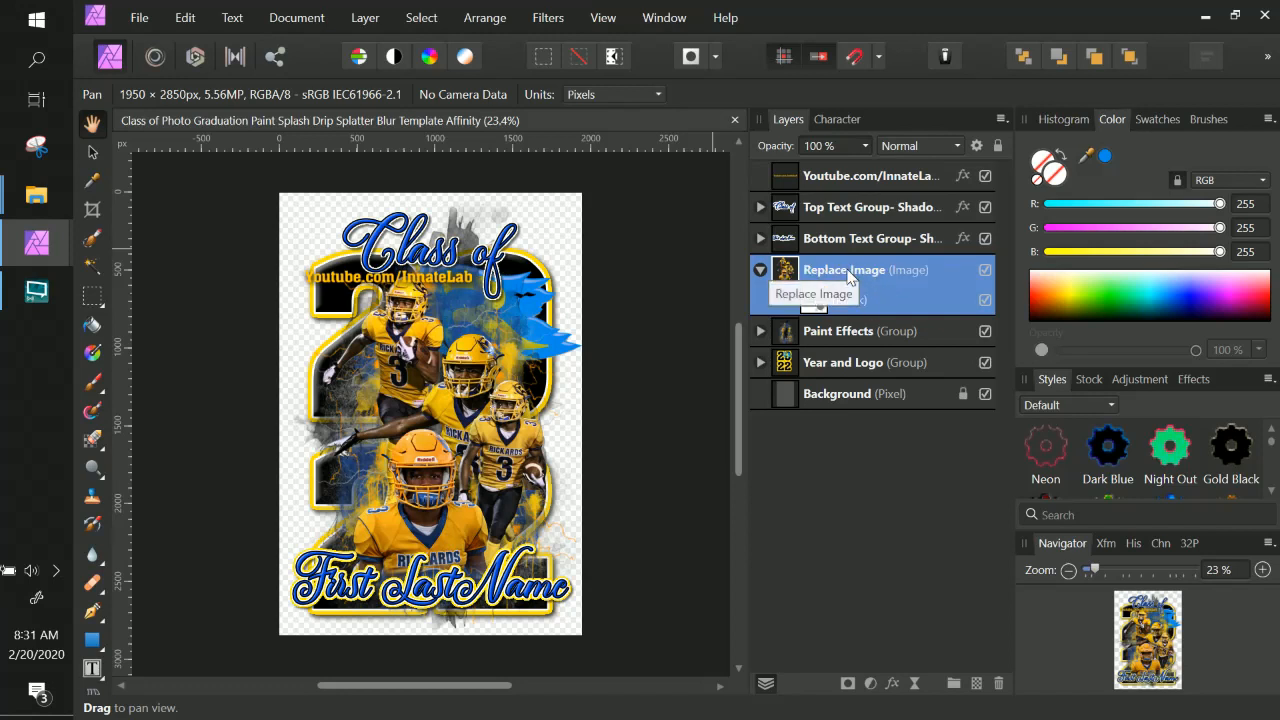
pyautogui.click(92, 155)
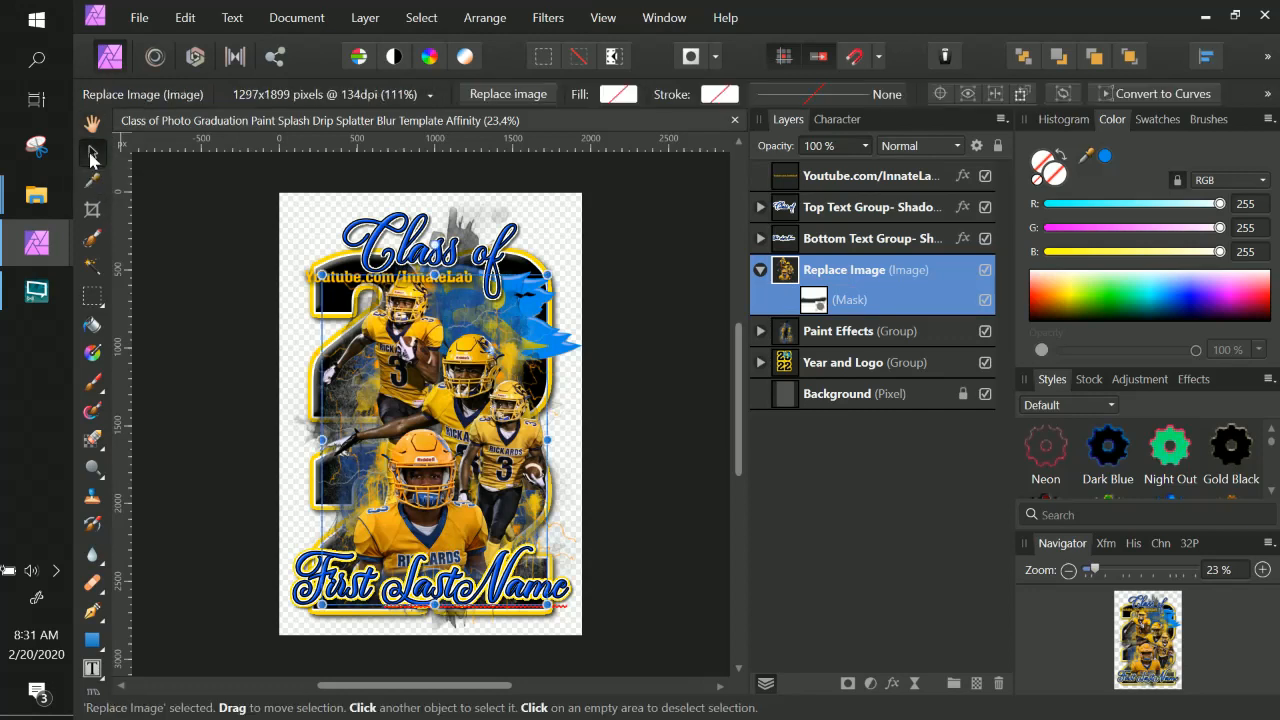
pyautogui.click(508, 94)
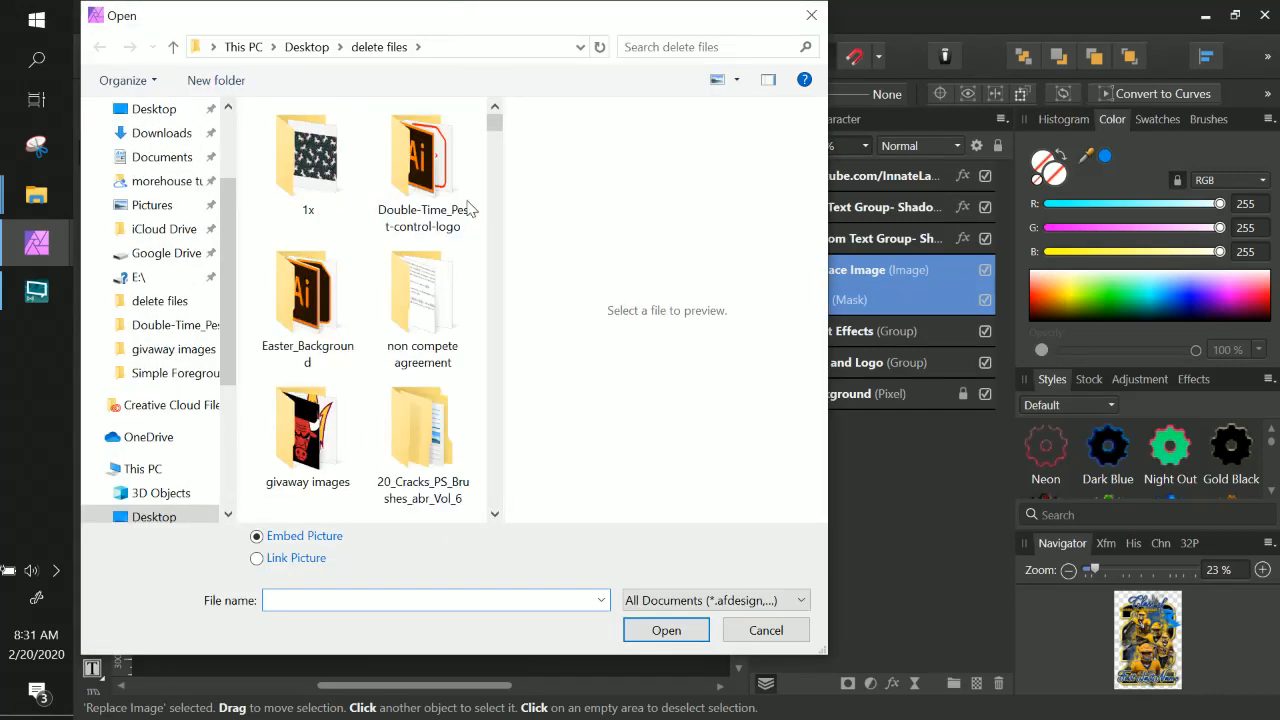
pyautogui.scroll(-12, 470, 207)
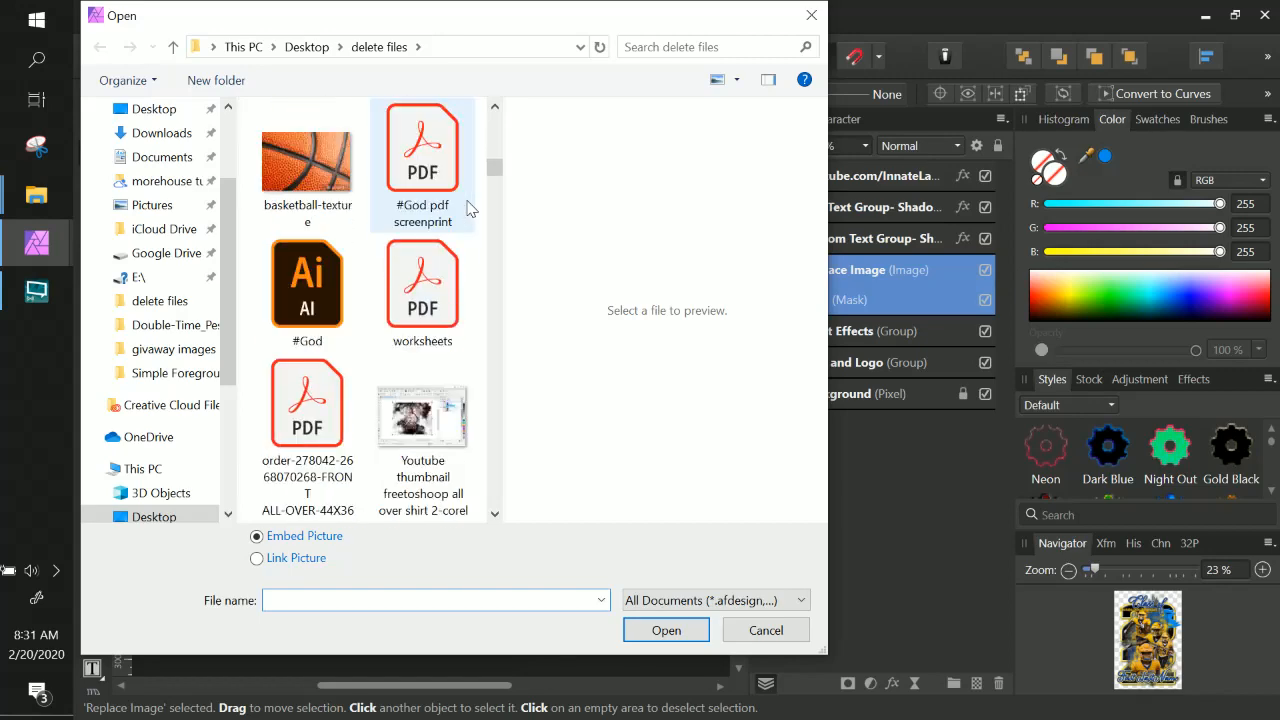
pyautogui.scroll(-10, 470, 207)
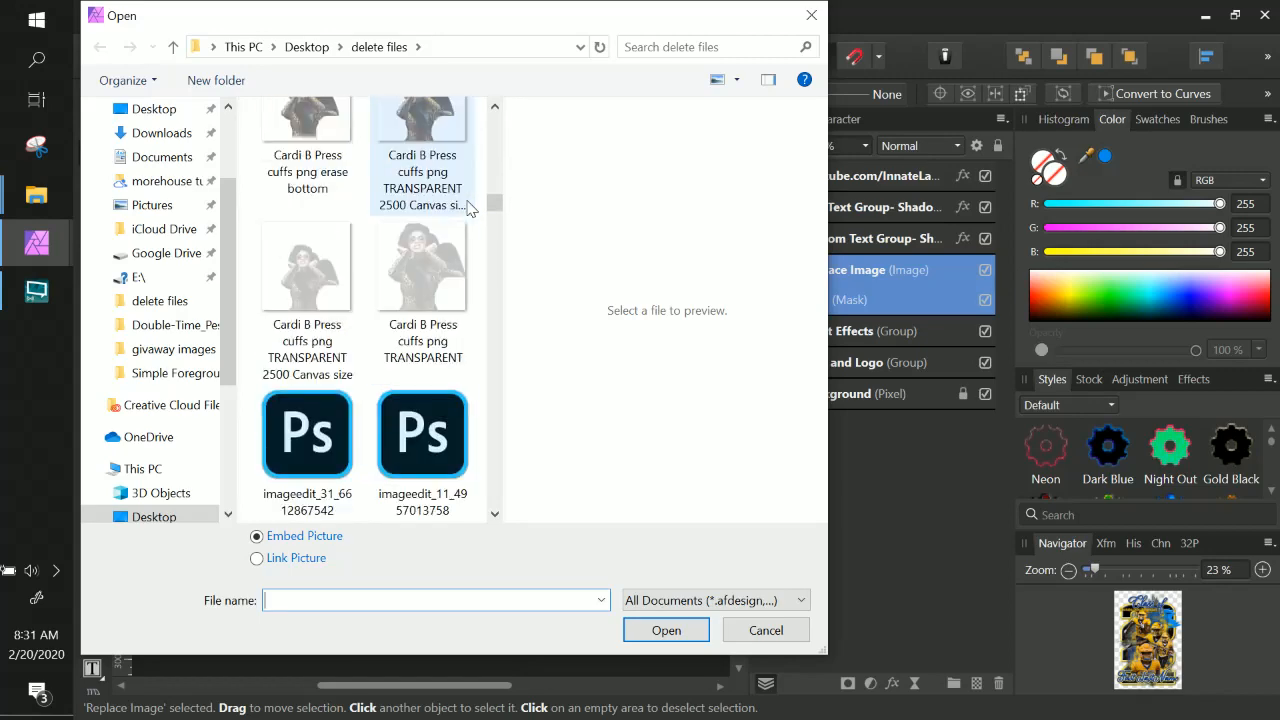
pyautogui.scroll(-10, 470, 207)
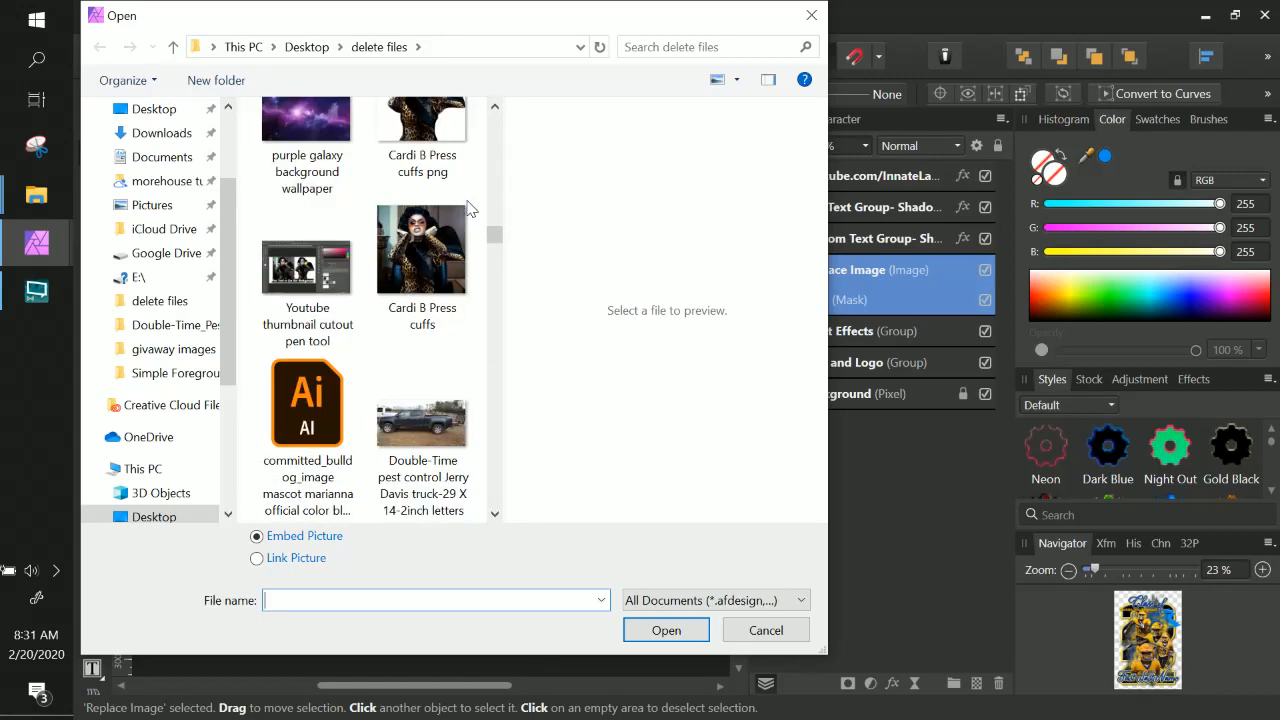
pyautogui.scroll(-8, 470, 207)
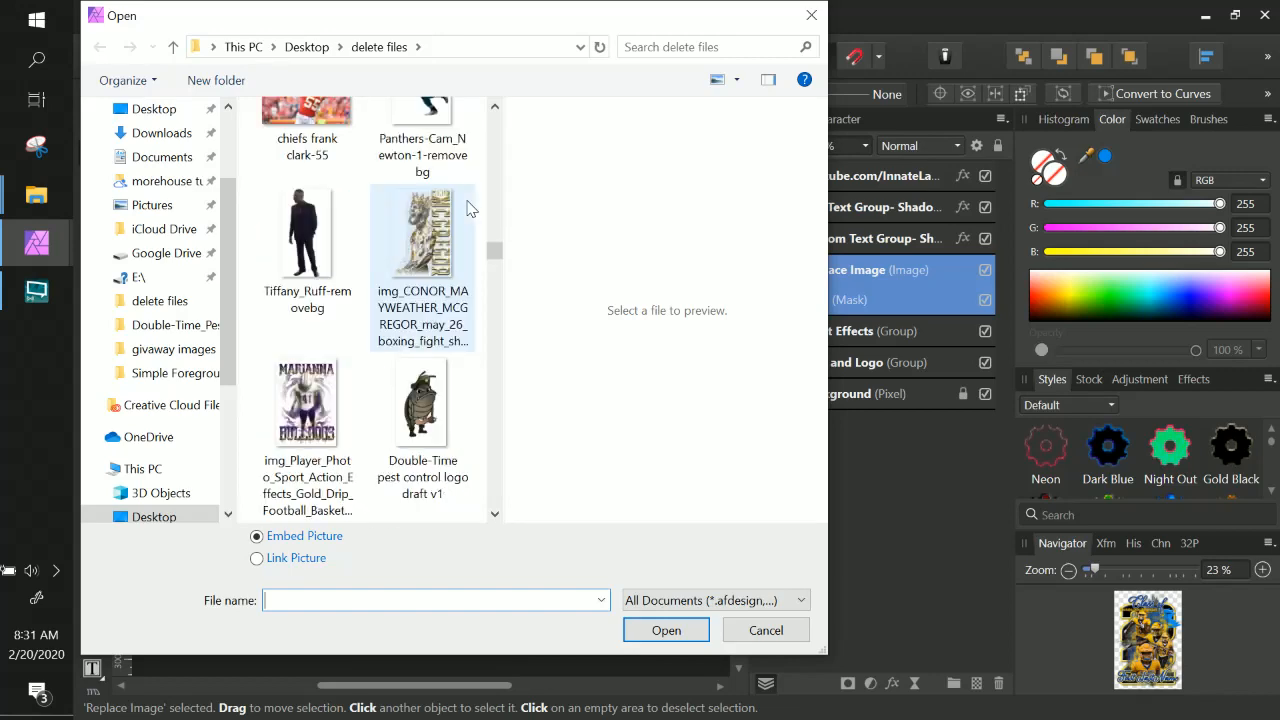
pyautogui.click(325, 241)
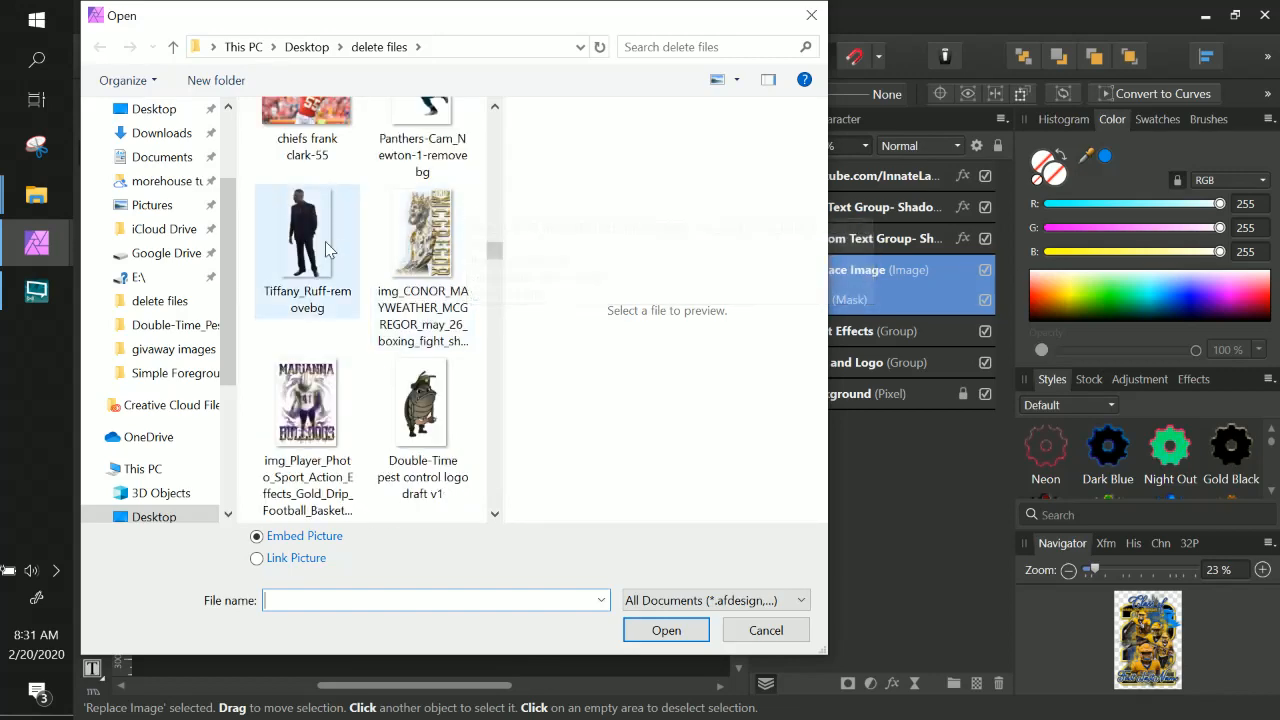
pyautogui.click(680, 628)
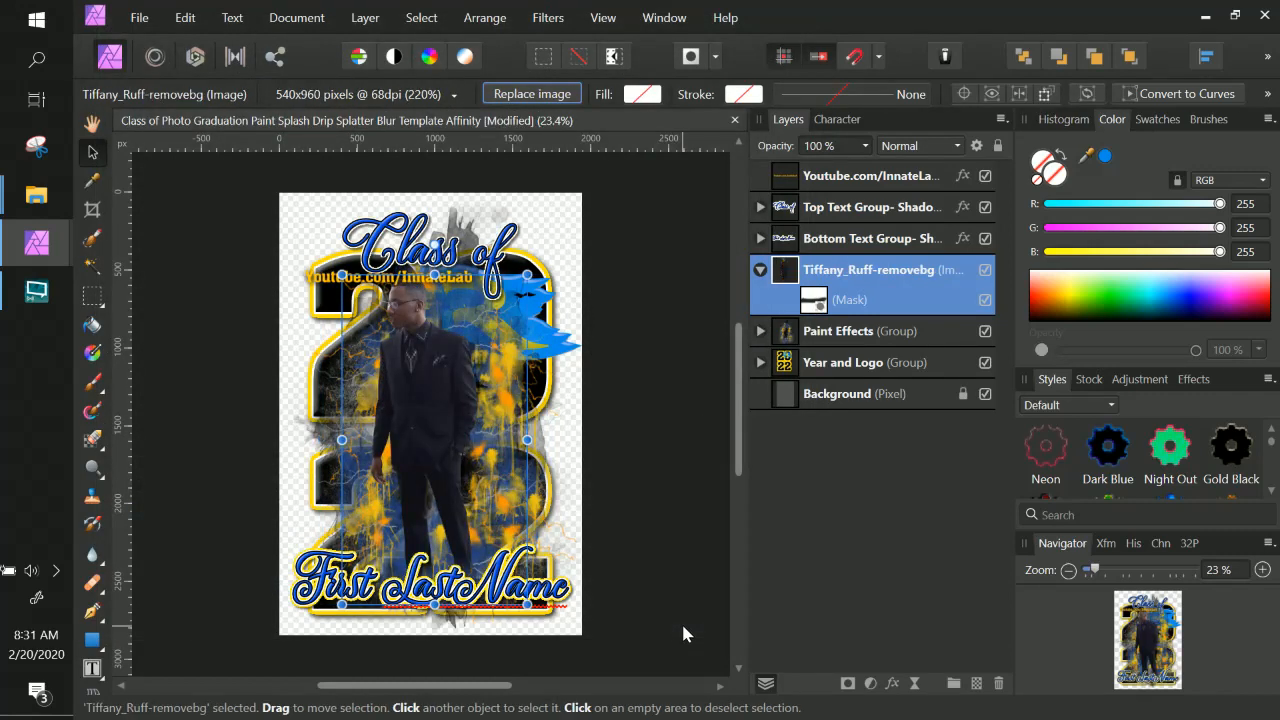
# Enlarge the new photo and reposition it so the person is centred within the poster.
pyautogui.moveTo(406, 432); pyautogui.dragTo(418, 438)
pyautogui.moveTo(352, 280); pyautogui.dragTo(330, 265)
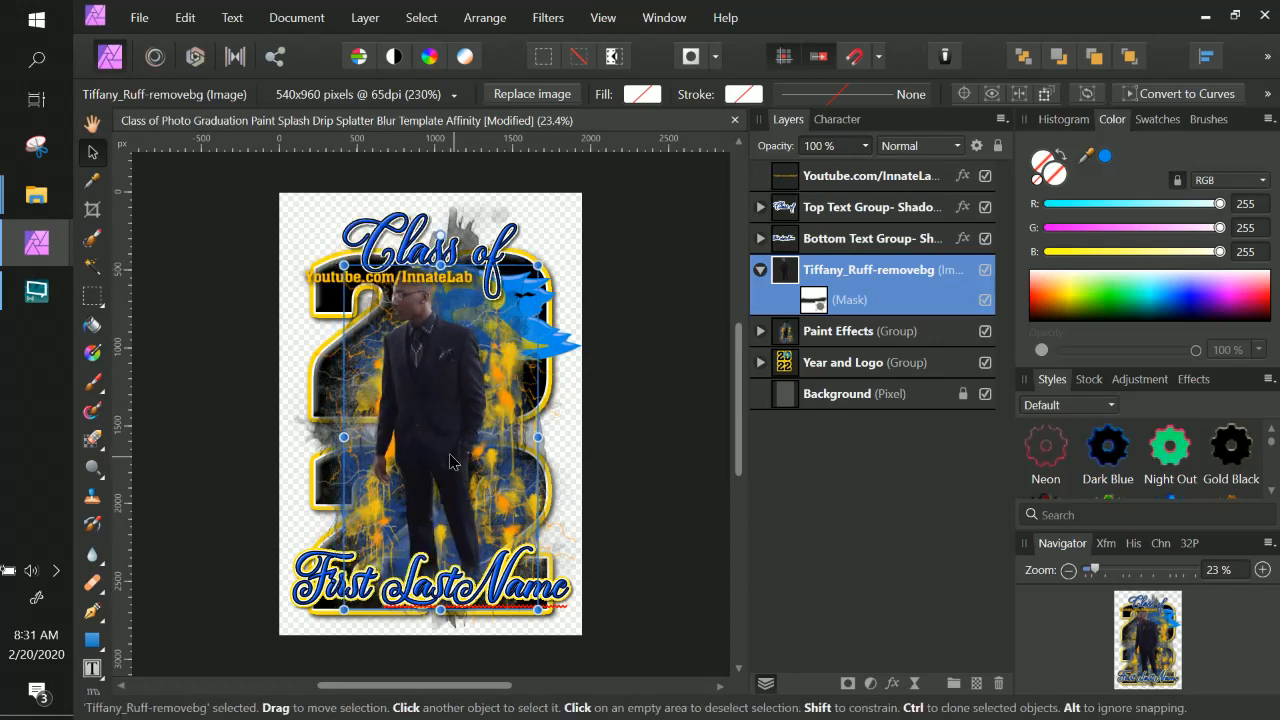
pyautogui.moveTo(436, 461); pyautogui.dragTo(441, 464)
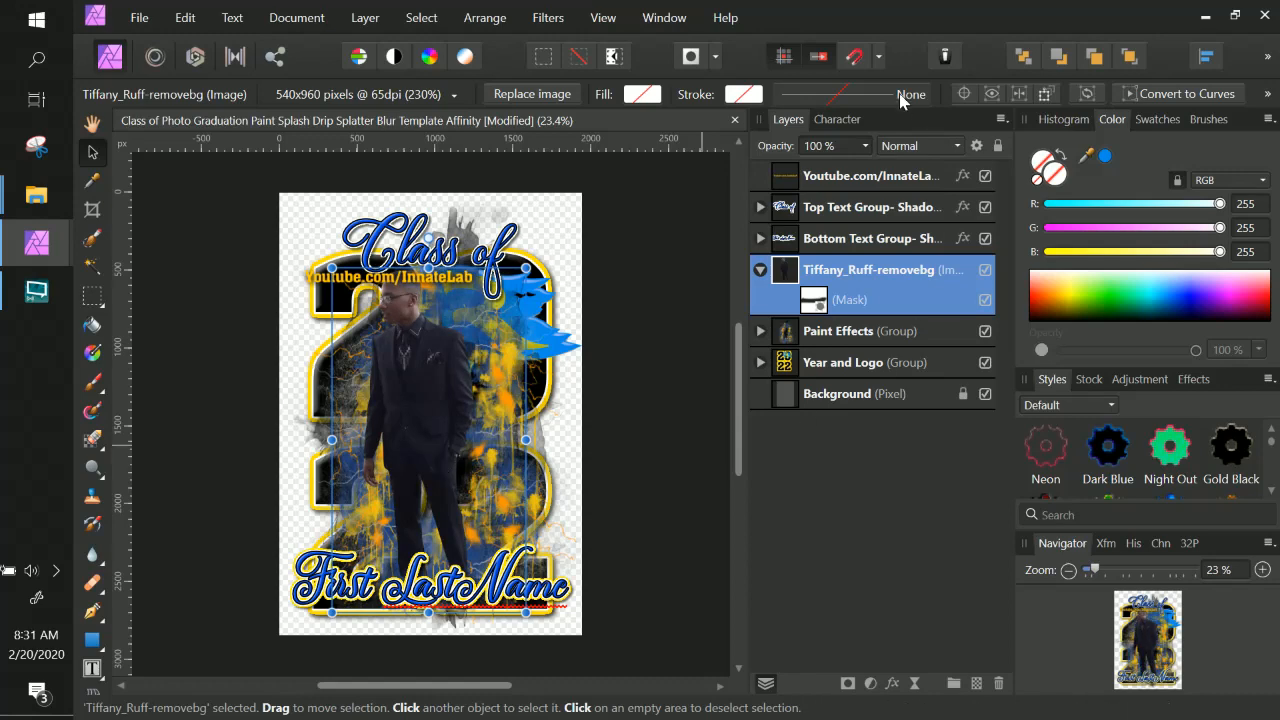
pyautogui.moveTo(434, 349); pyautogui.dragTo(449, 364)
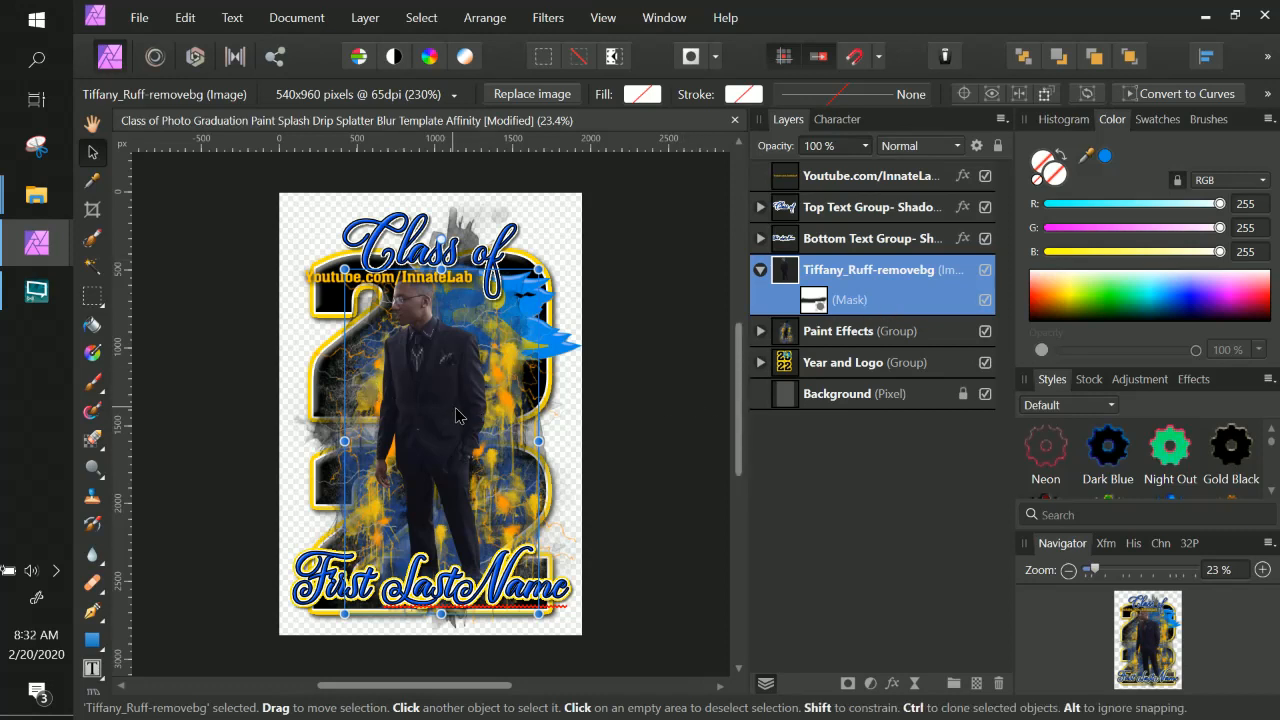
pyautogui.moveTo(456, 415); pyautogui.dragTo(450, 413)
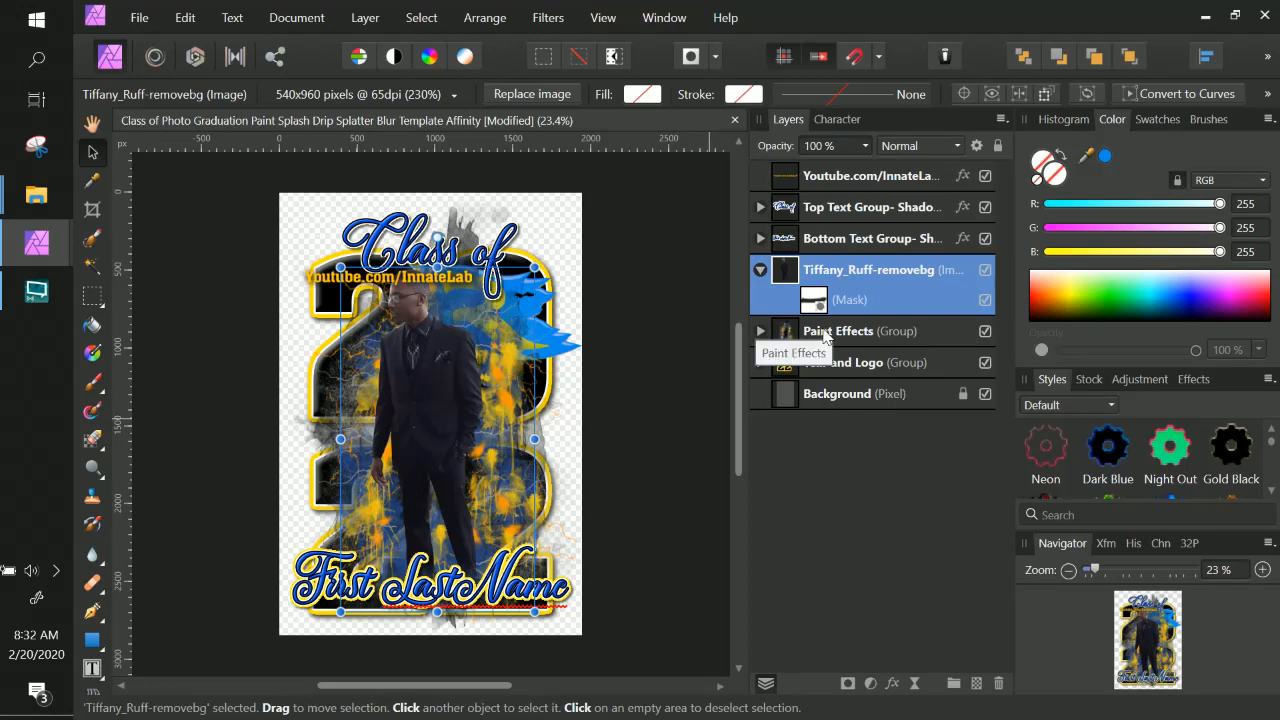
# Hide the LOGO layer inside the Year and Logo group.
pyautogui.click(862, 337)
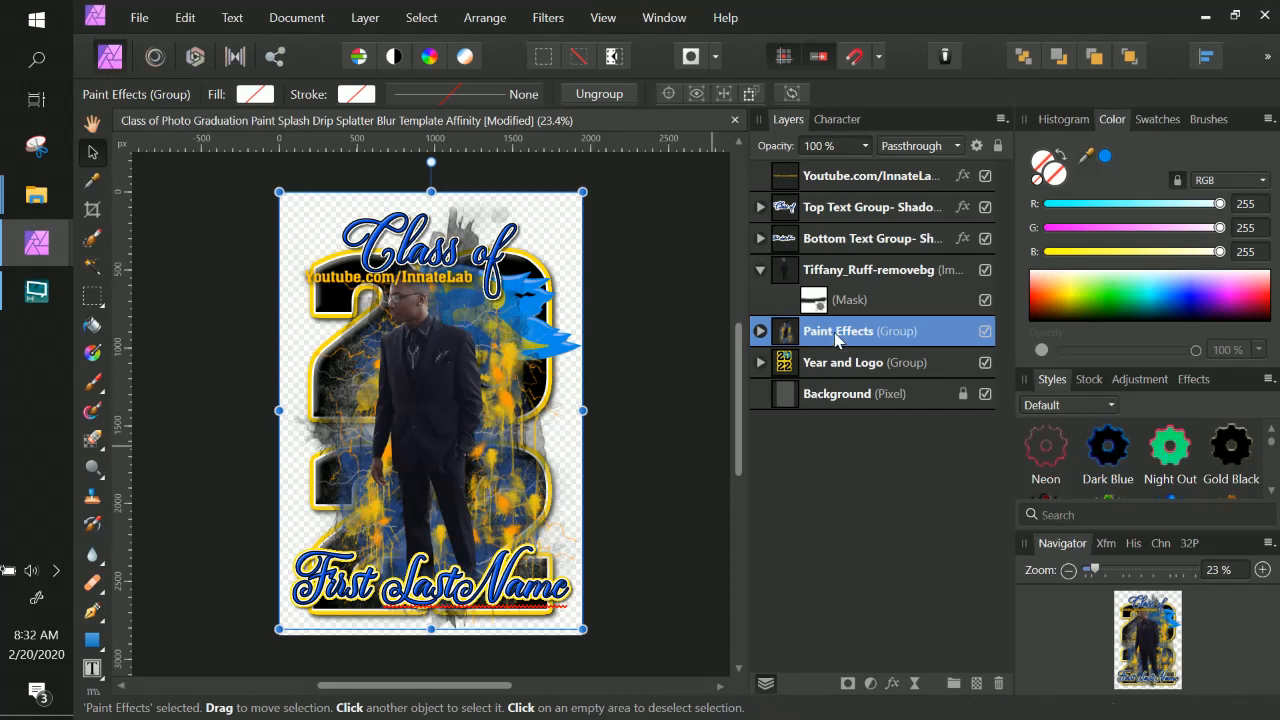
pyautogui.click(761, 363)
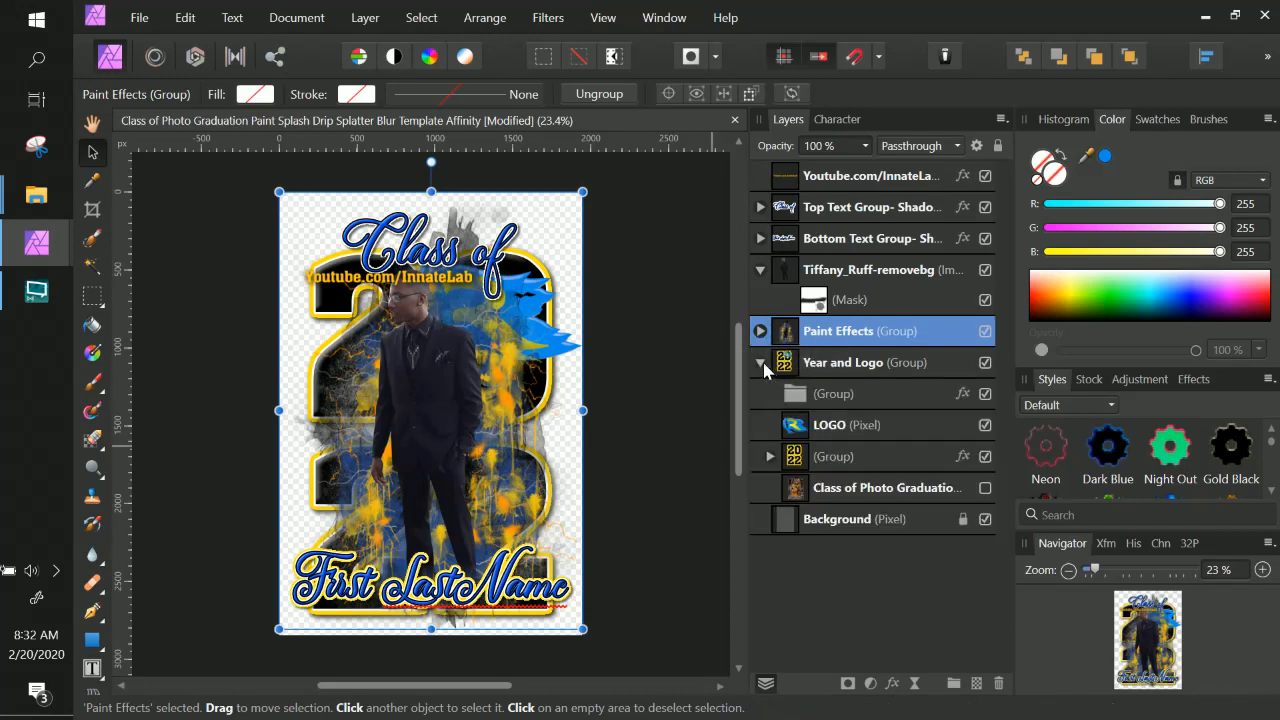
pyautogui.click(867, 427)
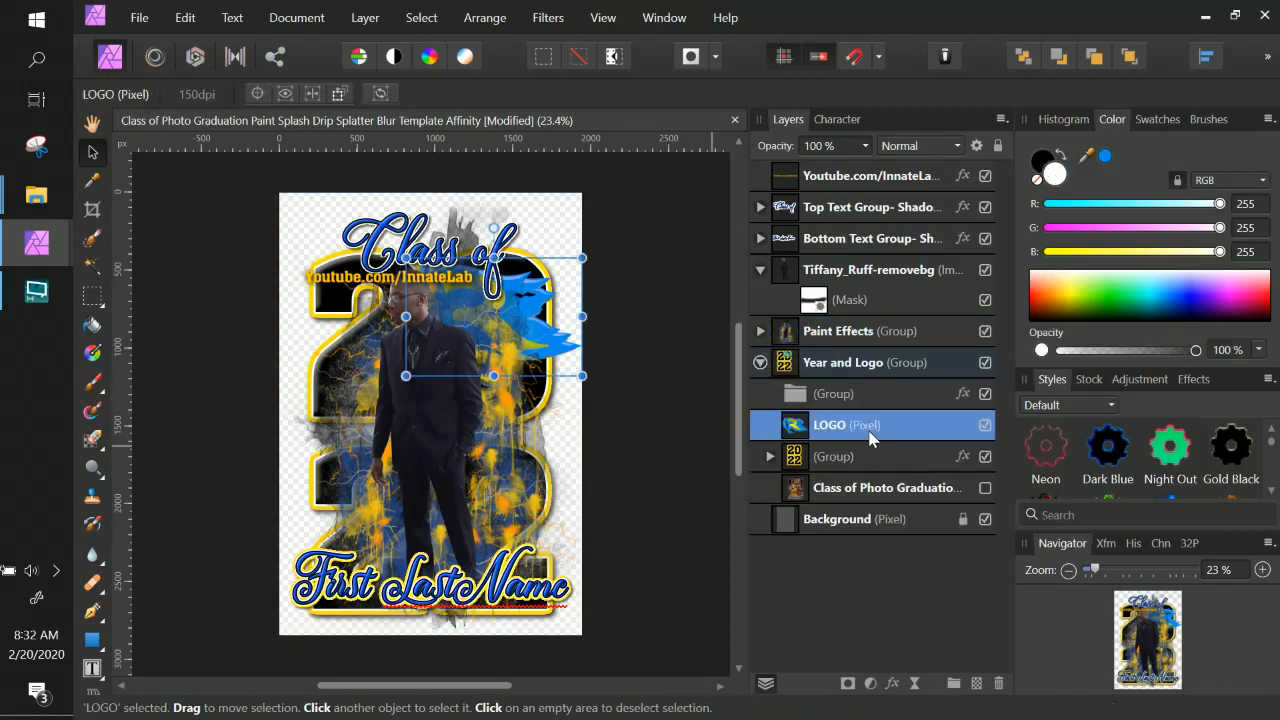
pyautogui.click(986, 426)
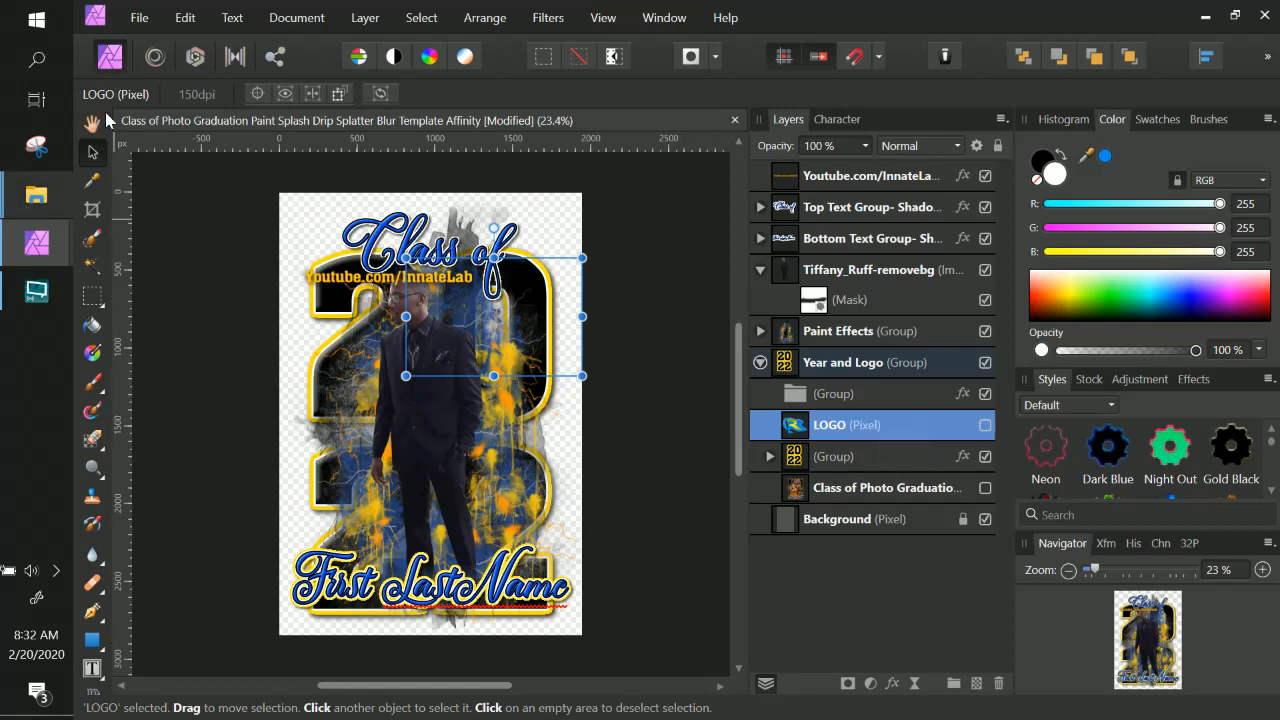
# Place the graduation-cap-3d-model-obj-3ds-fbx-c4d-dxf-removebg (1) image from the delete files folder onto the poster at default size.
pyautogui.click(150, 22)
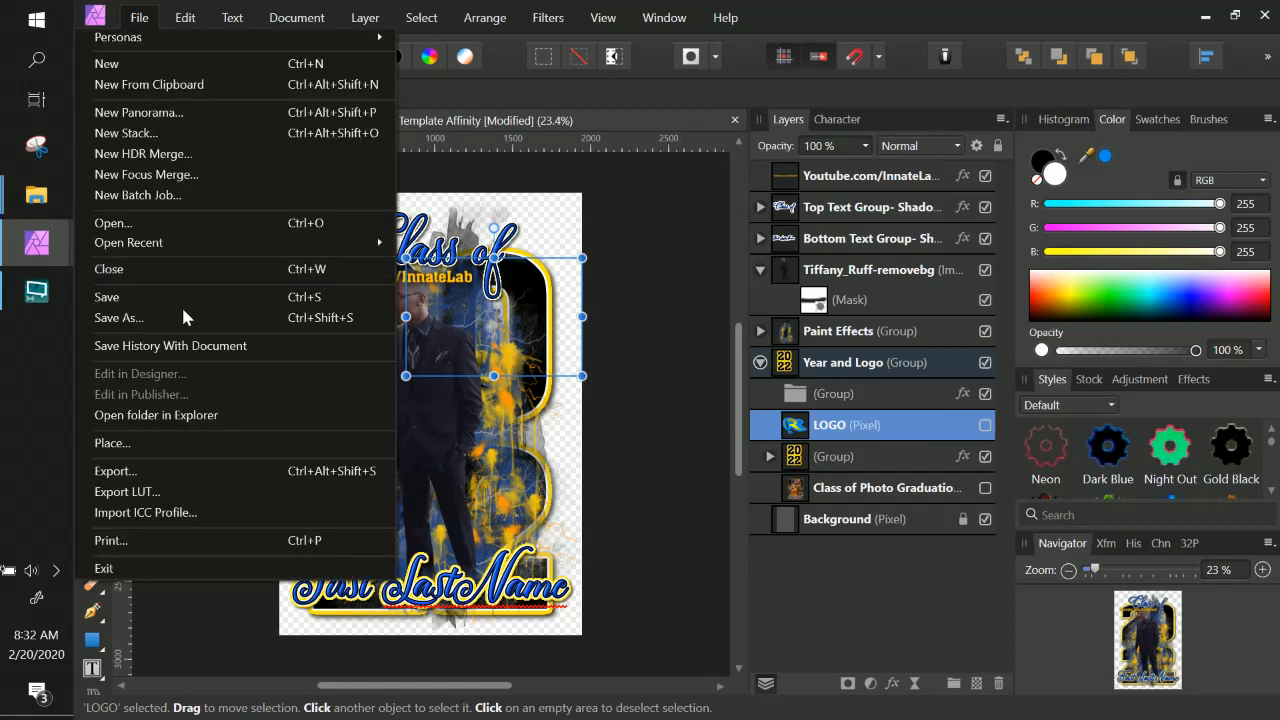
pyautogui.click(172, 443)
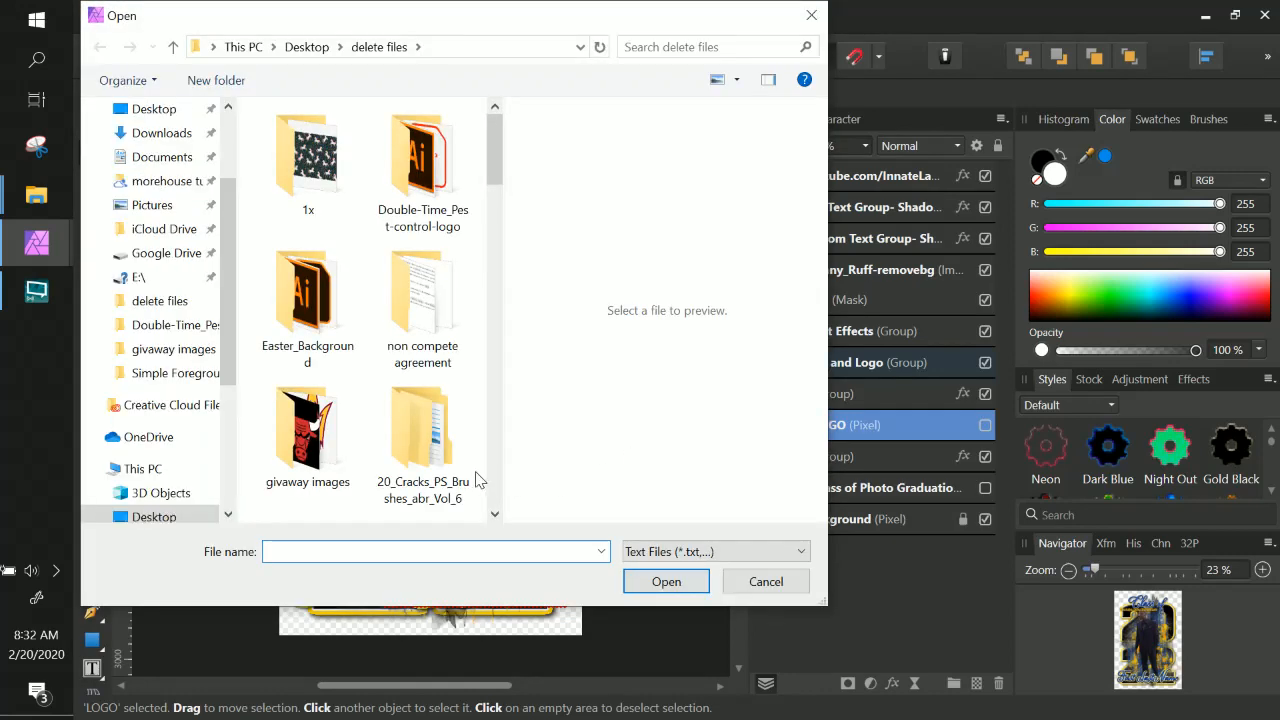
pyautogui.scroll(-10, 452, 433)
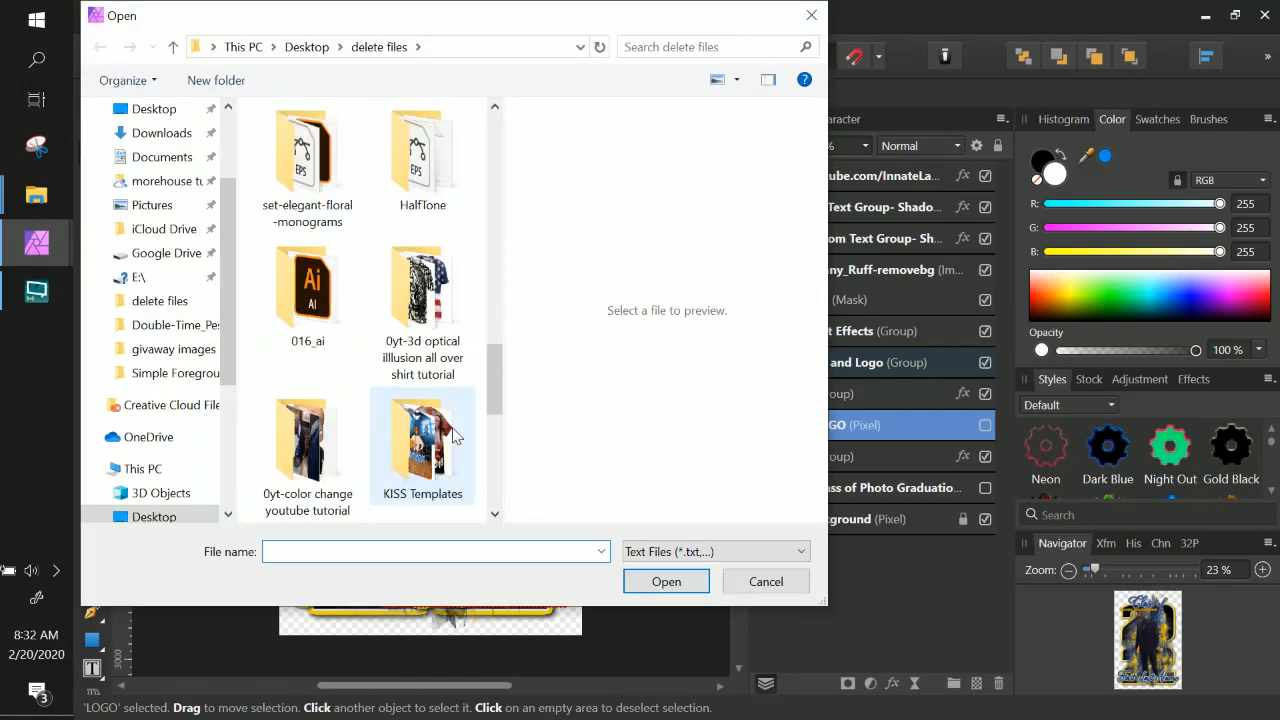
pyautogui.scroll(-10, 452, 433)
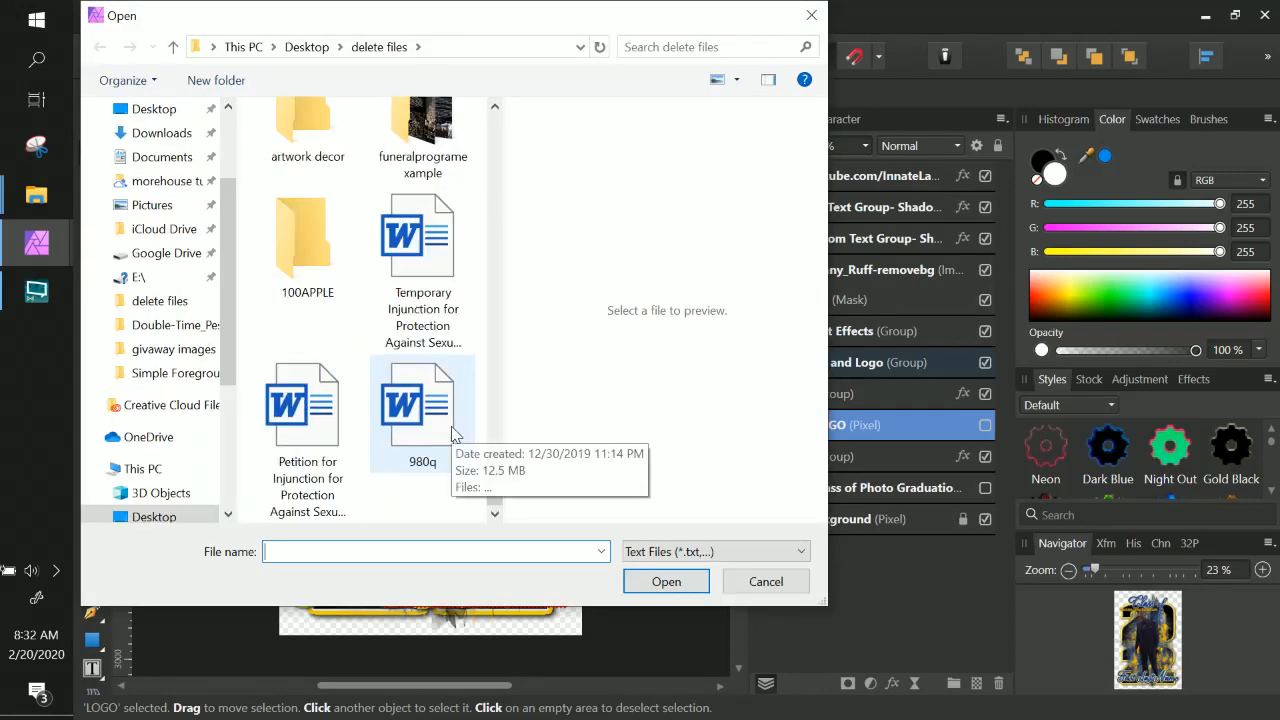
pyautogui.scroll(9, 452, 433)
pyautogui.scroll(-2, 452, 433)
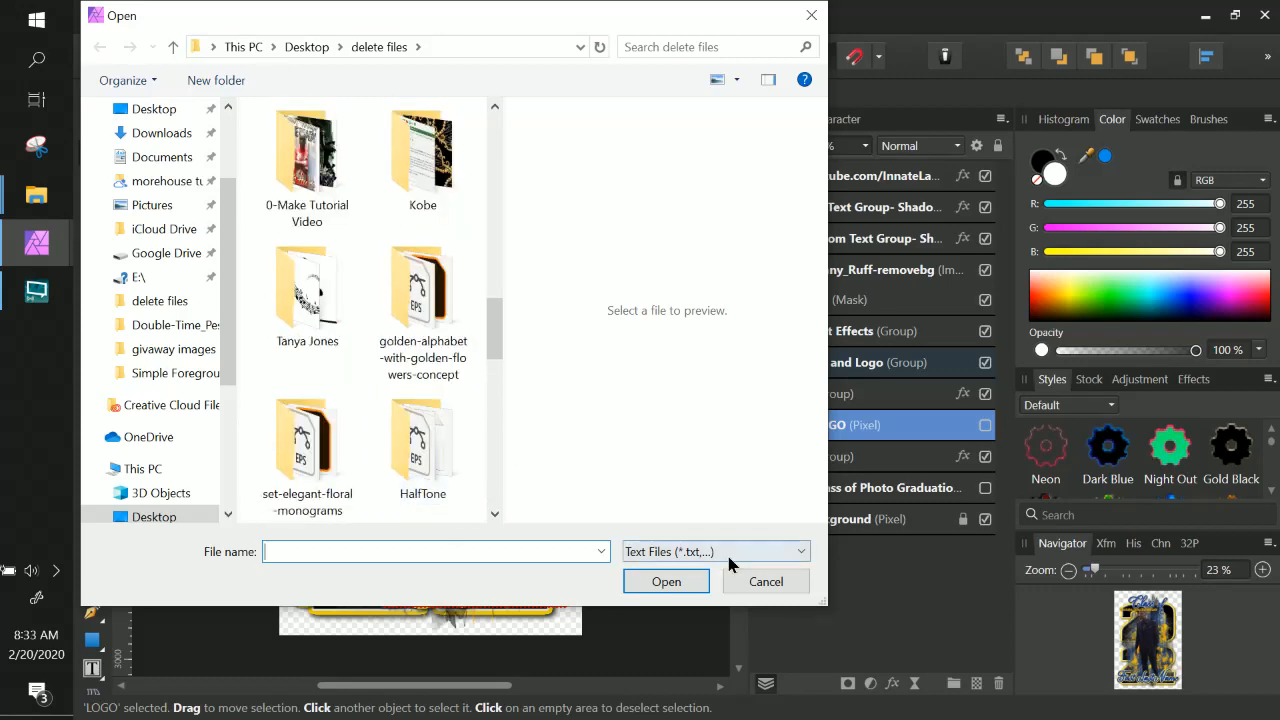
pyautogui.click(728, 563)
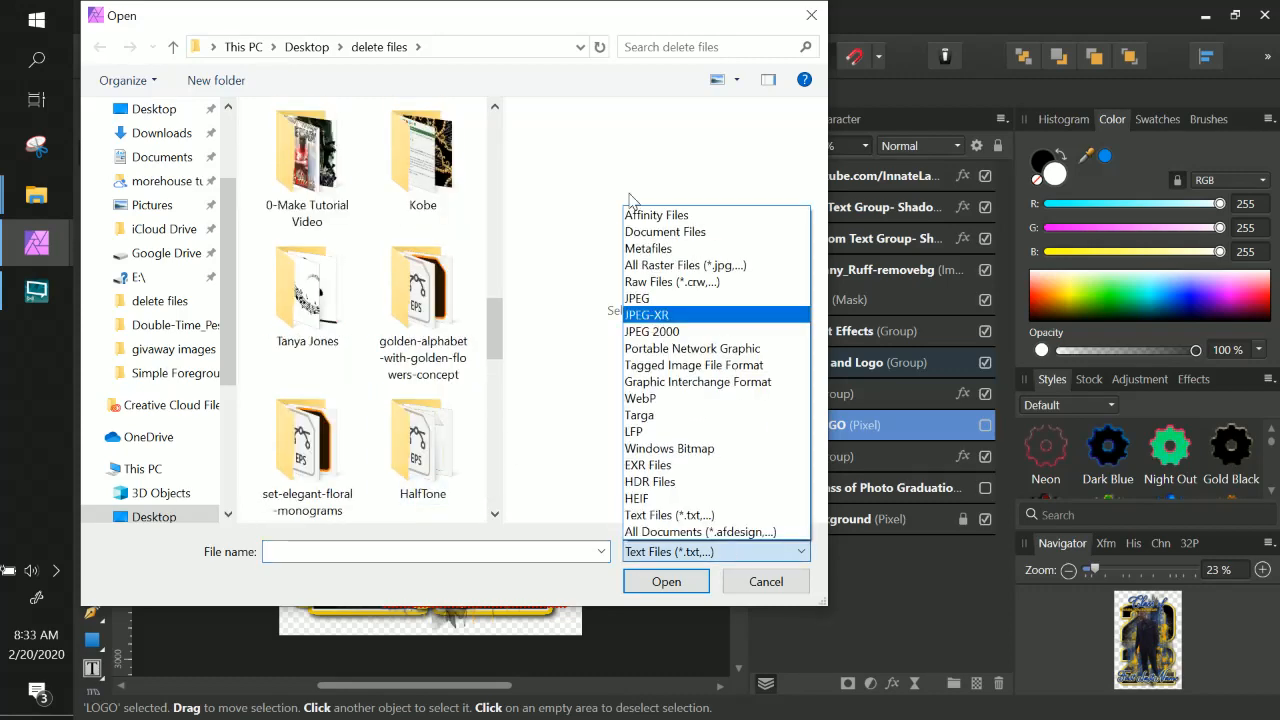
pyautogui.click(665, 532)
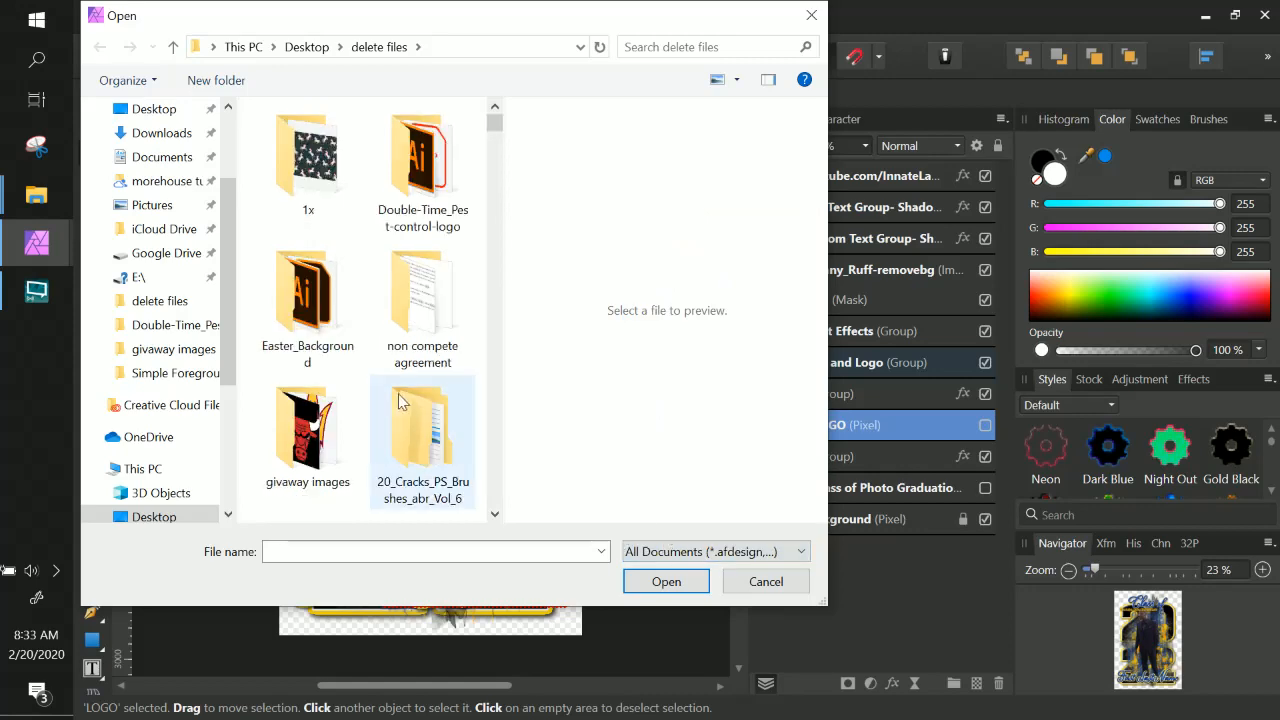
pyautogui.scroll(-5, 398, 400)
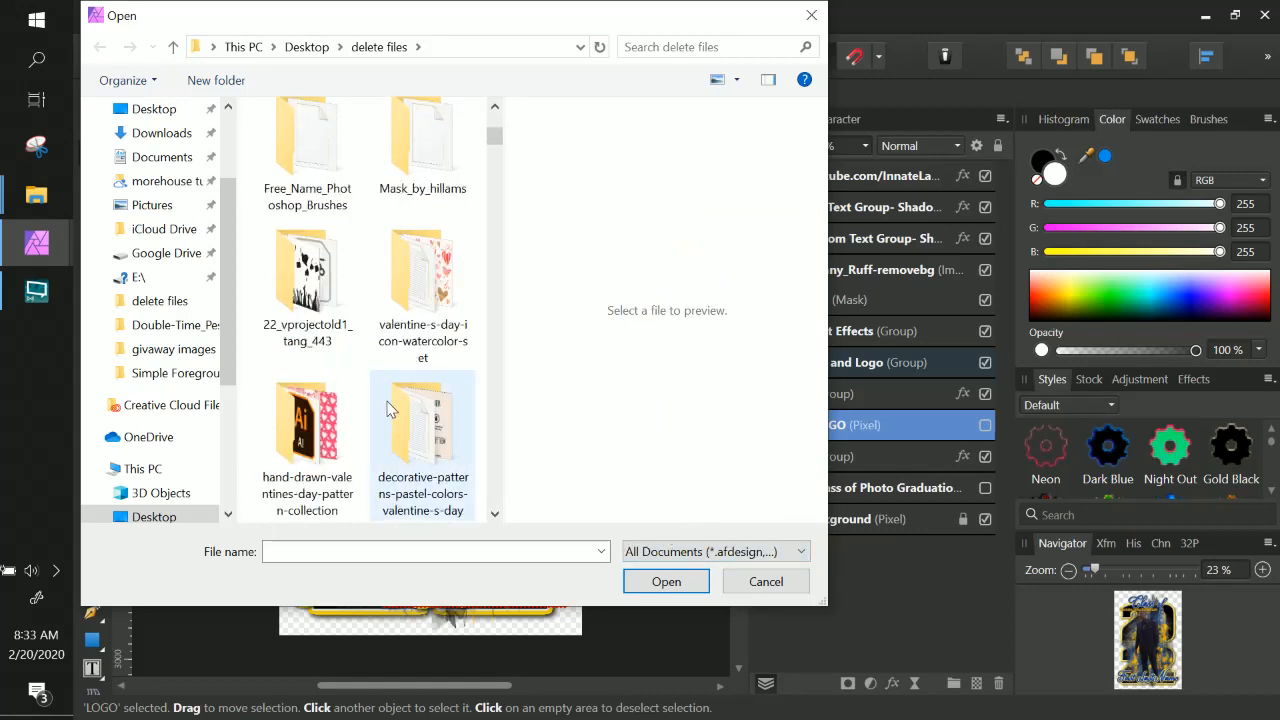
pyautogui.scroll(-10, 390, 410)
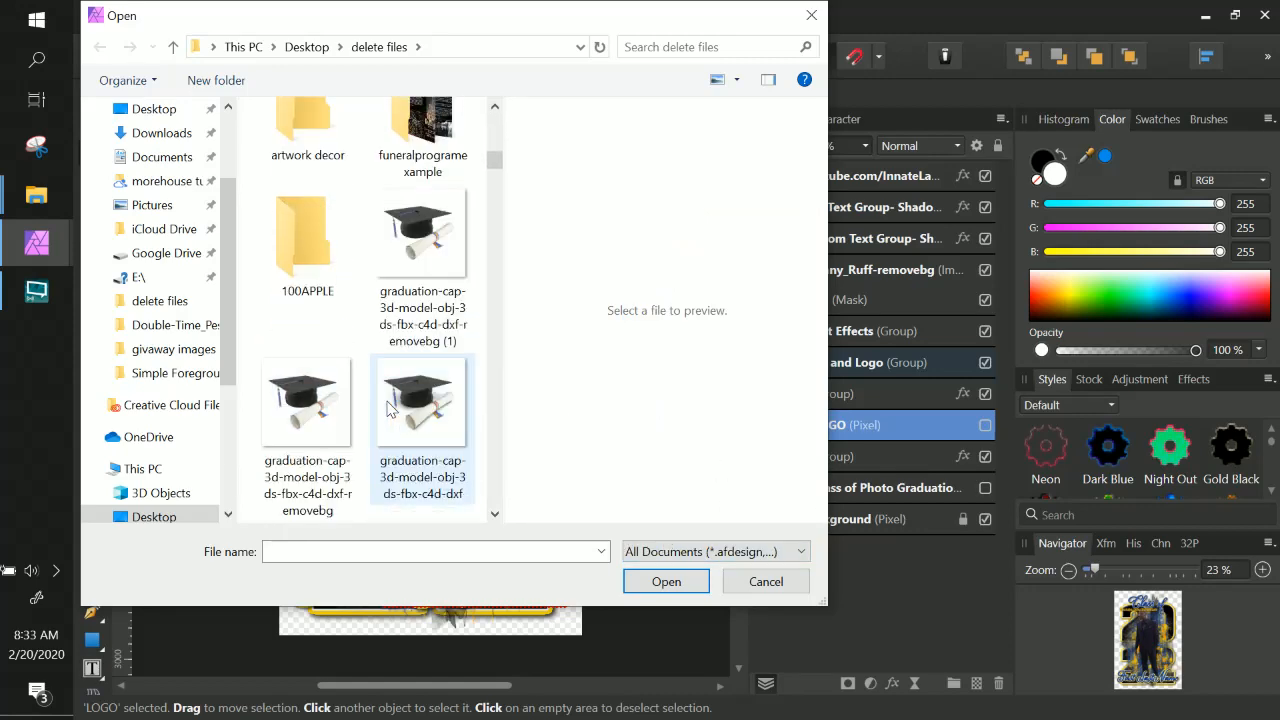
pyautogui.click(418, 240)
pyautogui.click(670, 581)
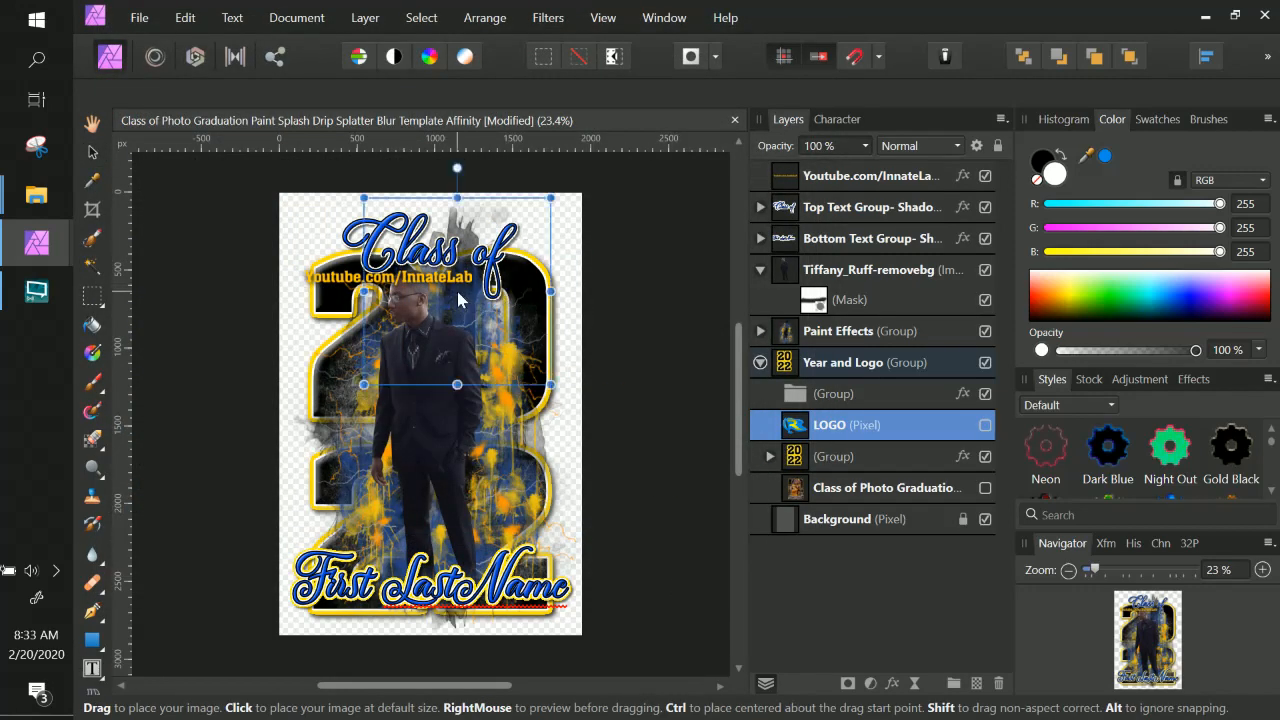
pyautogui.click(458, 298)
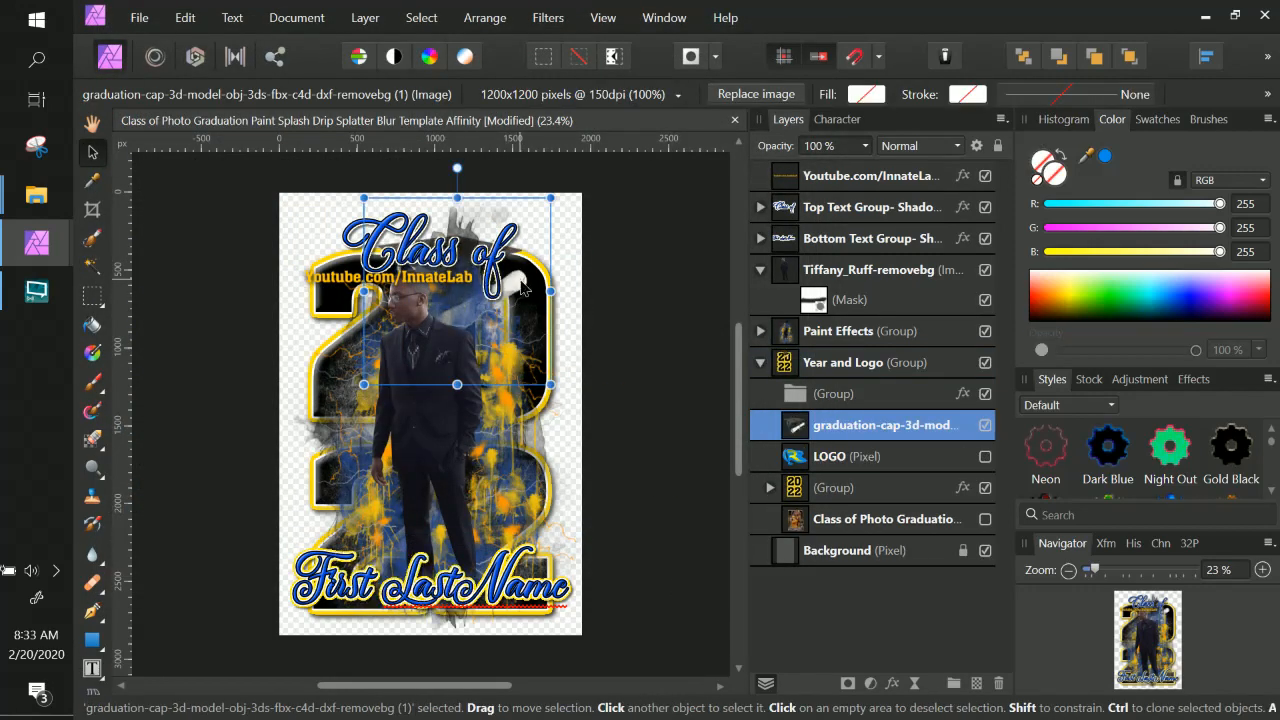
# Move the graduation cap image to the upper right so it sits beside the "Class of" title.
pyautogui.moveTo(521, 288); pyautogui.dragTo(566, 290)
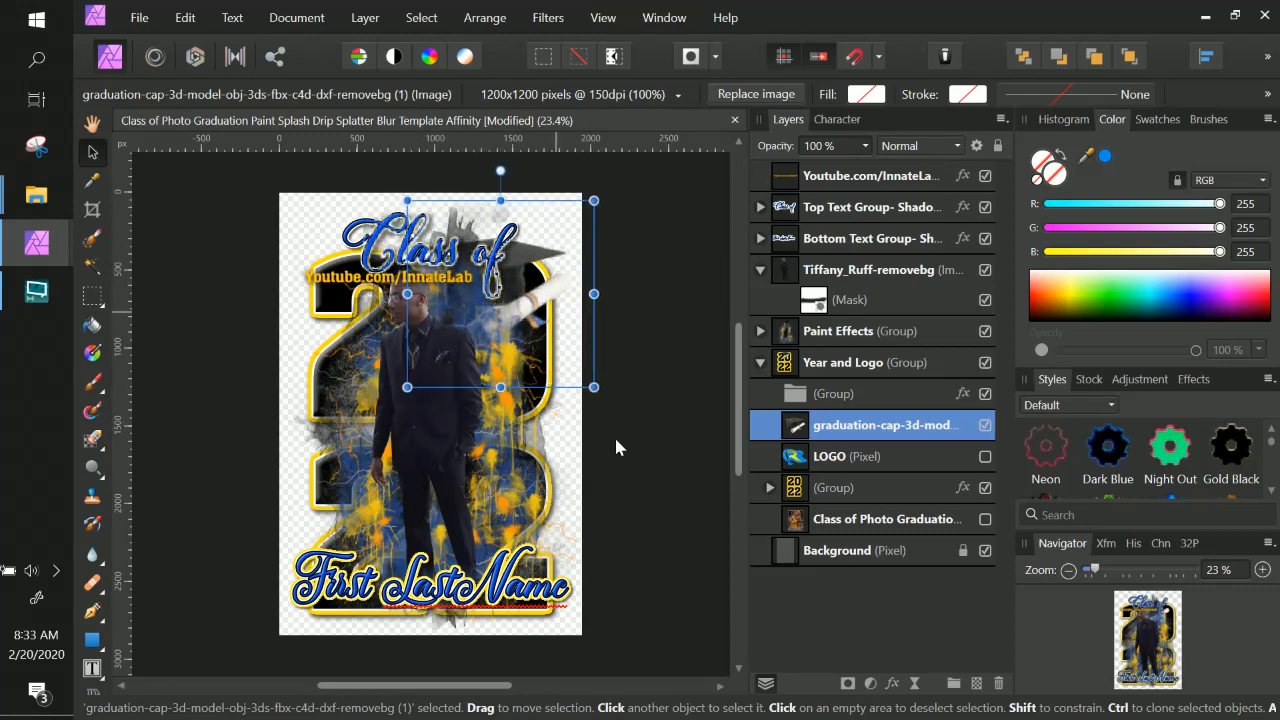
pyautogui.doubleClick(876, 426)
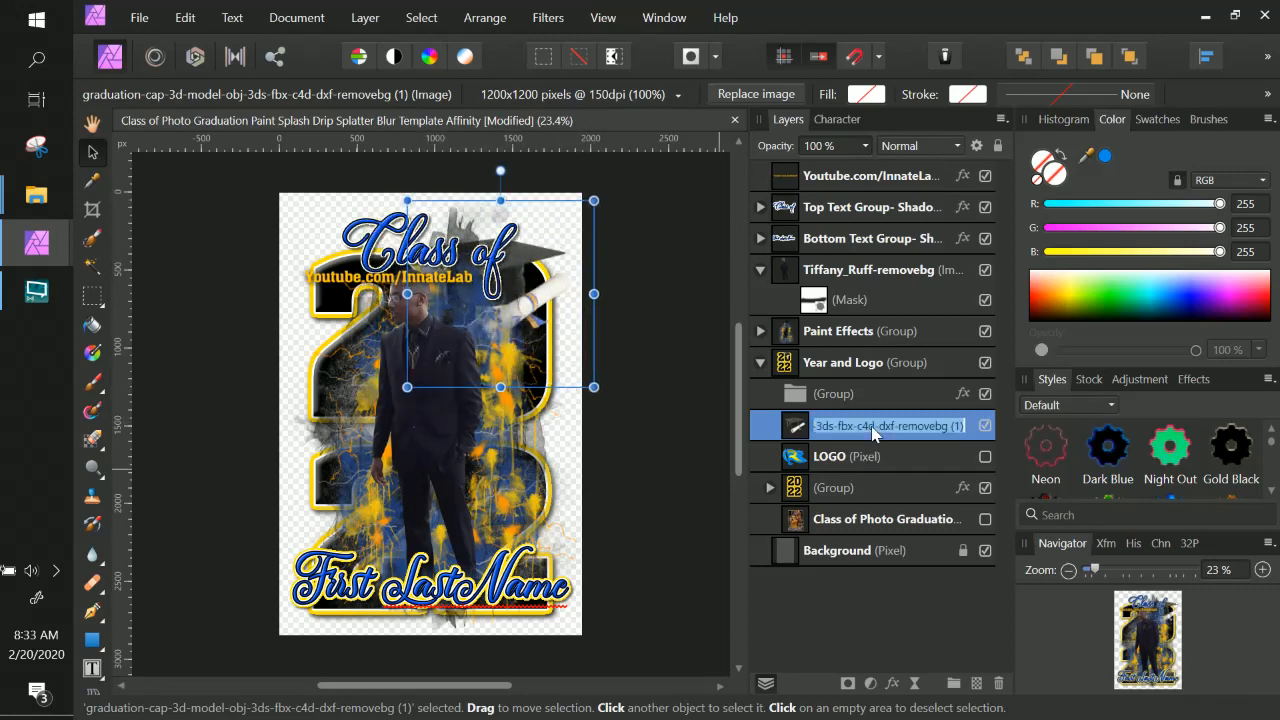
pyautogui.click(802, 427)
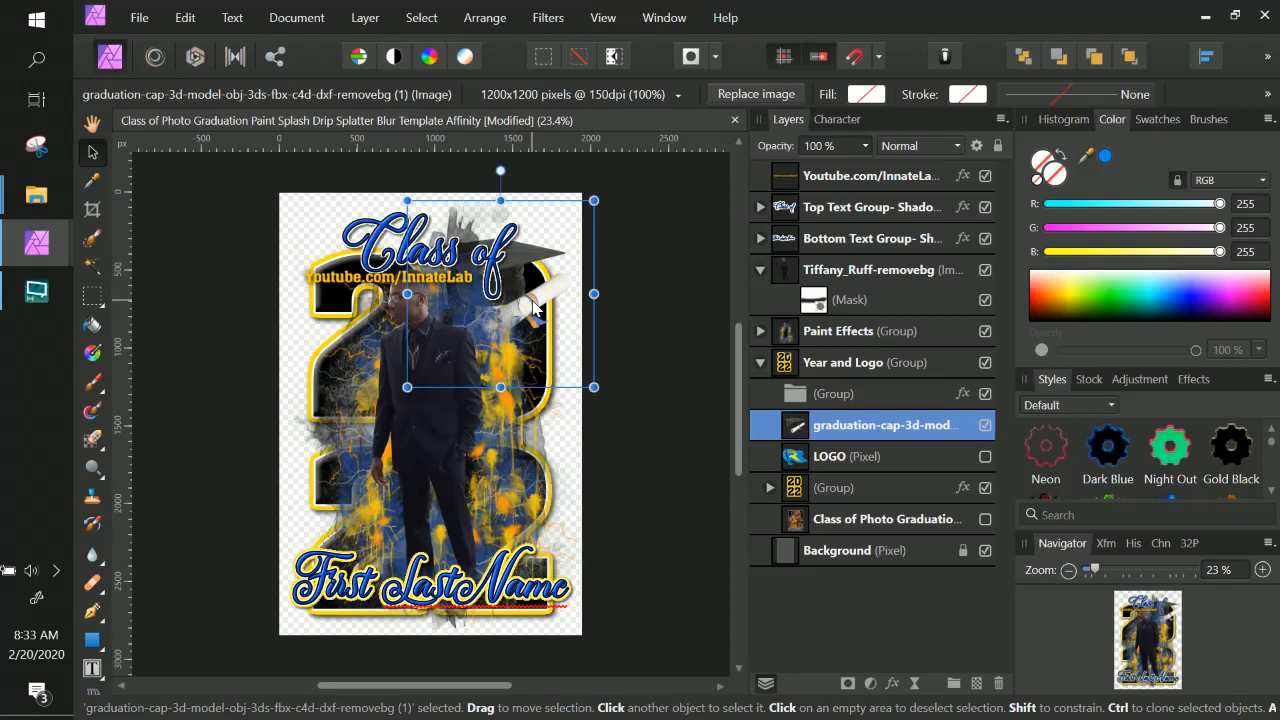
pyautogui.moveTo(532, 312); pyautogui.dragTo(534, 303)
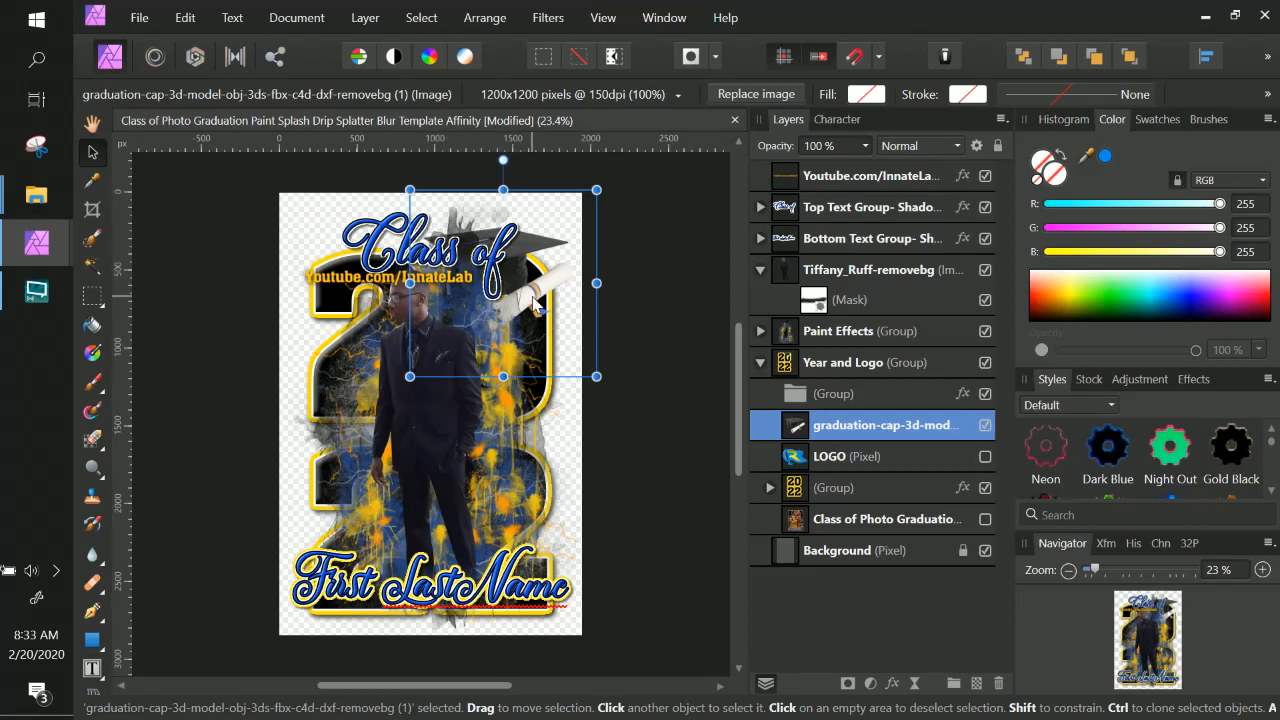
# Enlarge the graduation cap image slightly from its lower-left corner.
pyautogui.moveTo(409, 377); pyautogui.dragTo(391, 395)
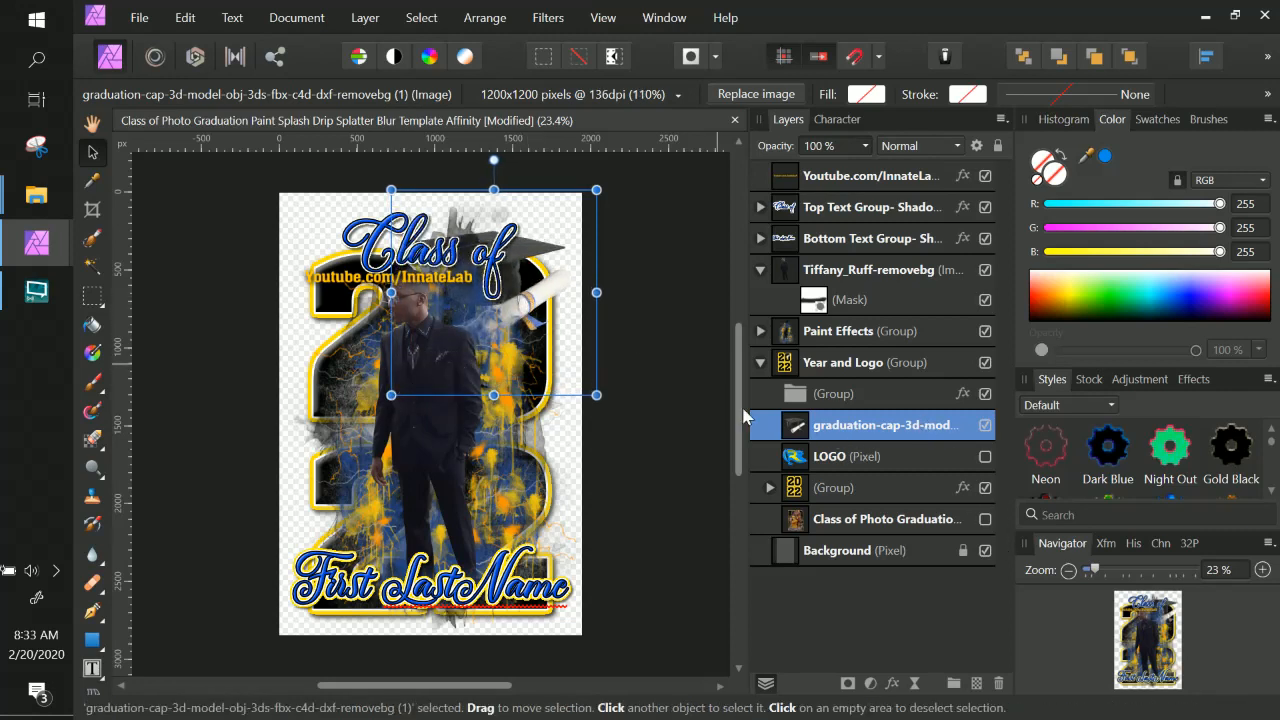
# Open the layer effects of the "Class of" text inside the Top Text Group and turn off its Outer Glow.
pyautogui.click(378, 242)
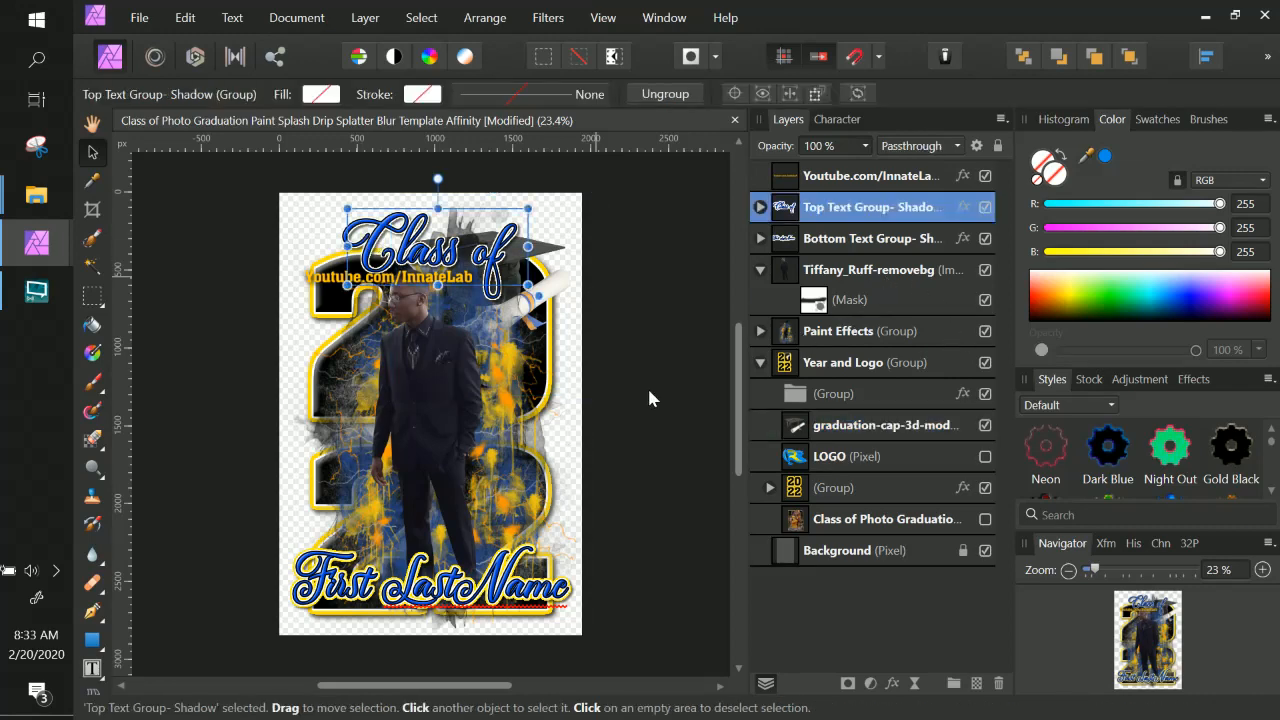
pyautogui.doubleClick(852, 210)
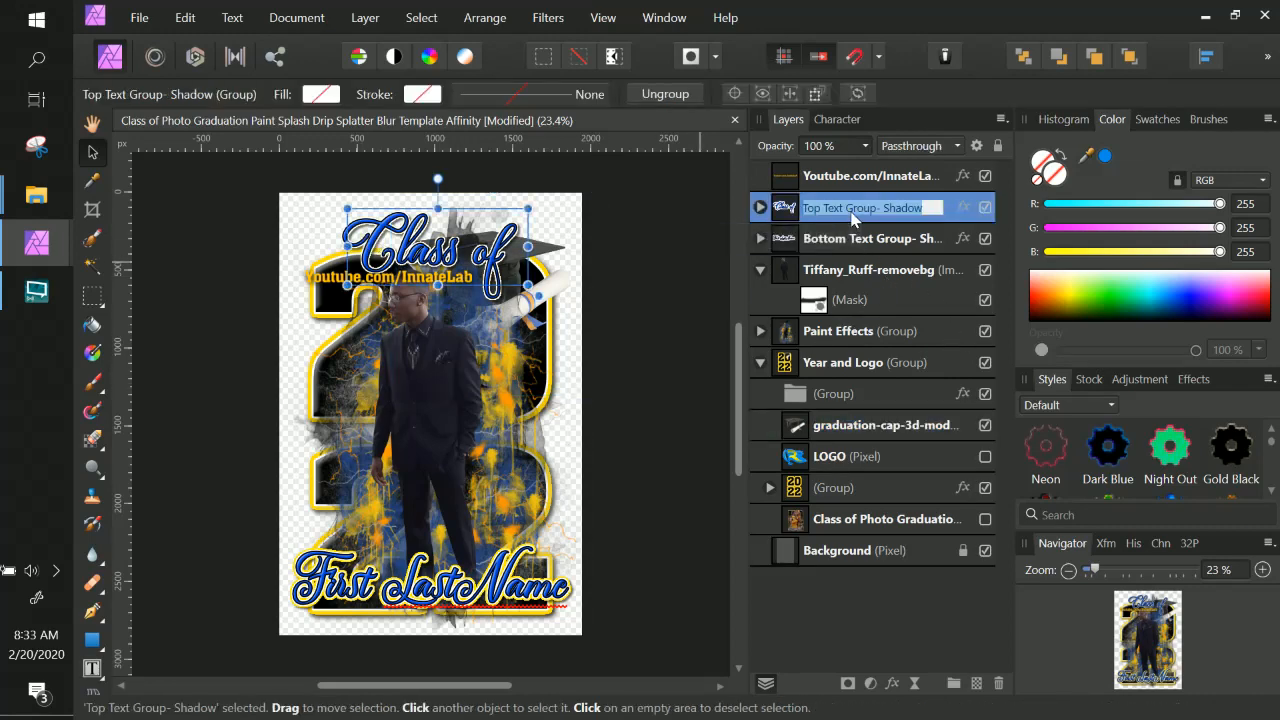
pyautogui.click(760, 208)
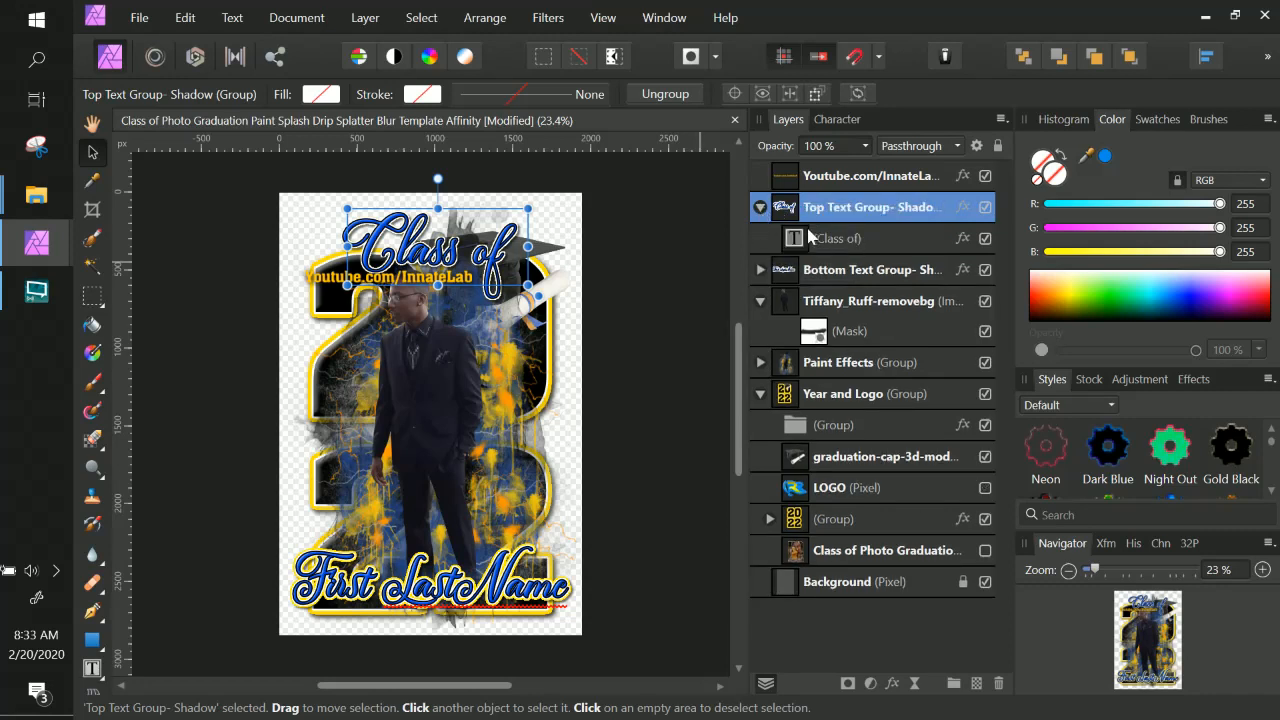
pyautogui.click(962, 239)
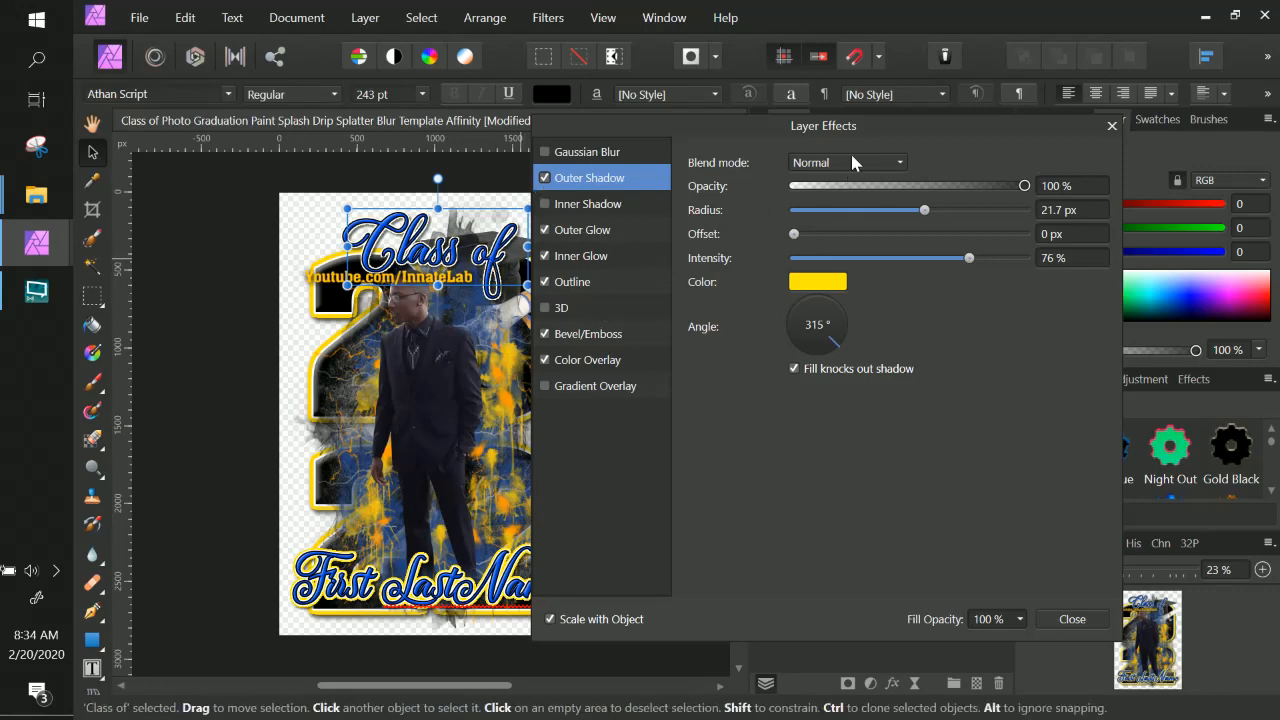
pyautogui.moveTo(867, 130); pyautogui.dragTo(855, 338)
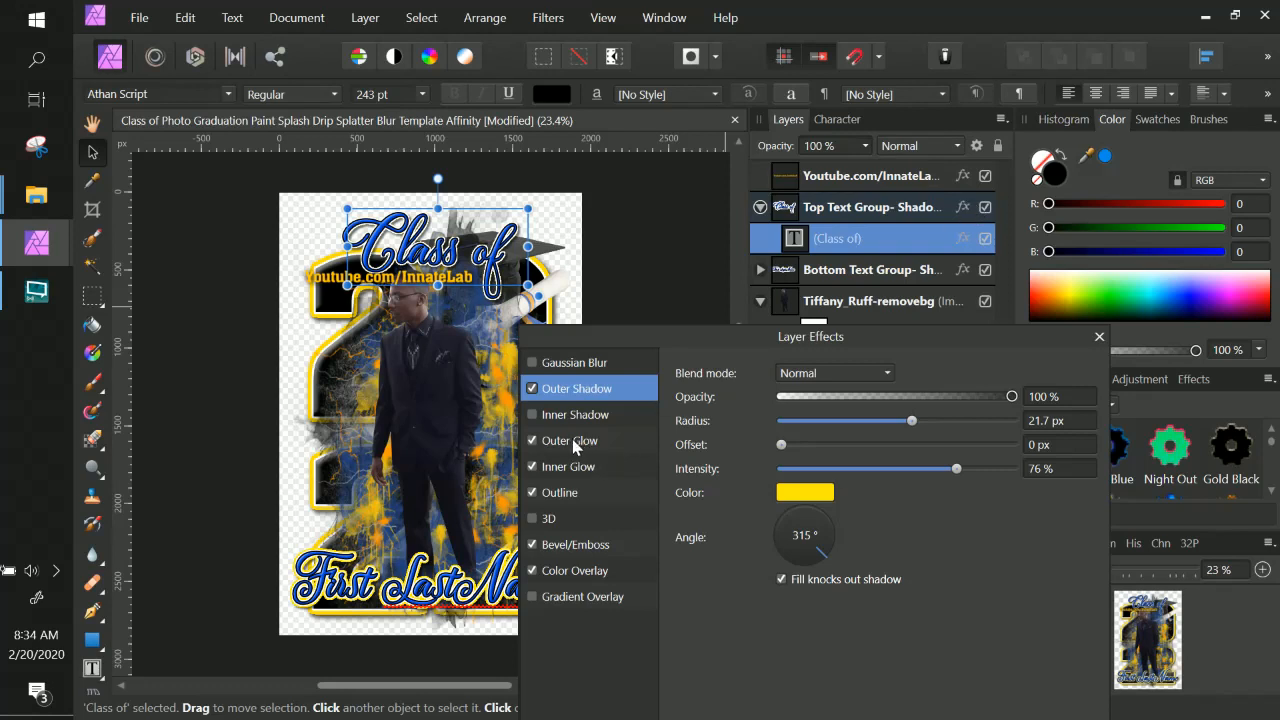
pyautogui.click(869, 211)
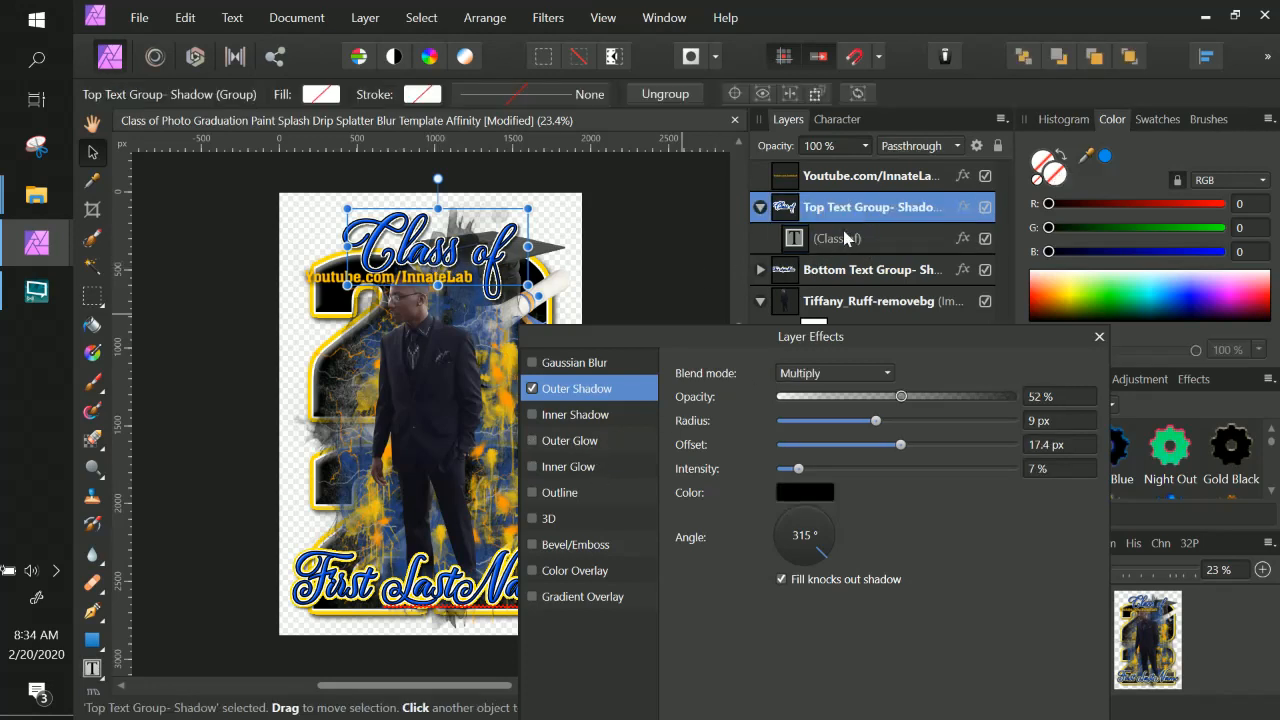
pyautogui.click(845, 238)
pyautogui.click(532, 441)
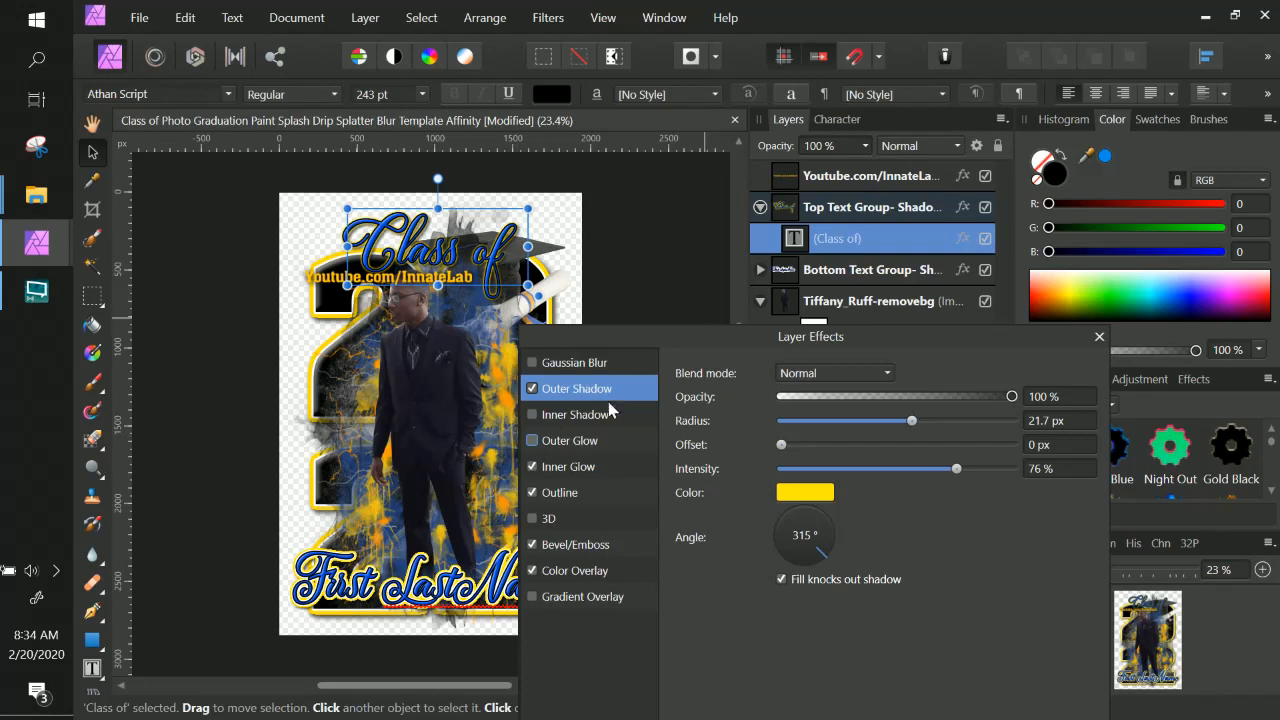
pyautogui.click(533, 440)
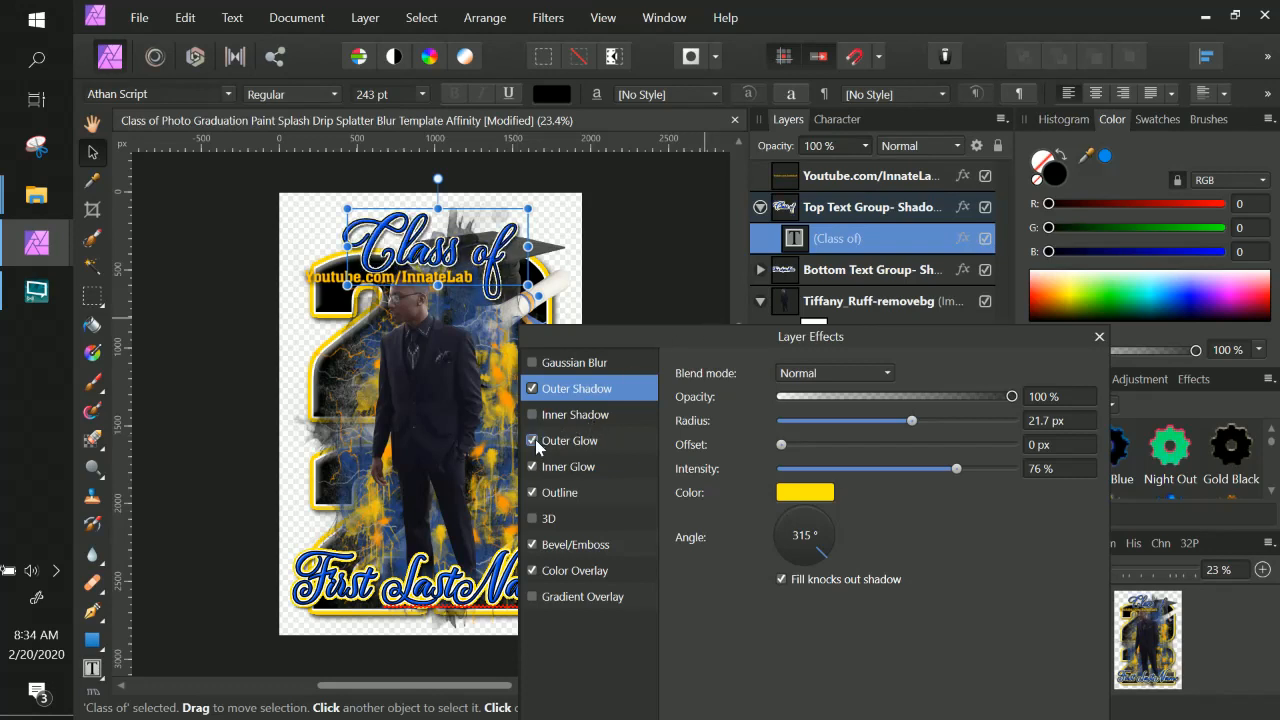
pyautogui.click(533, 440)
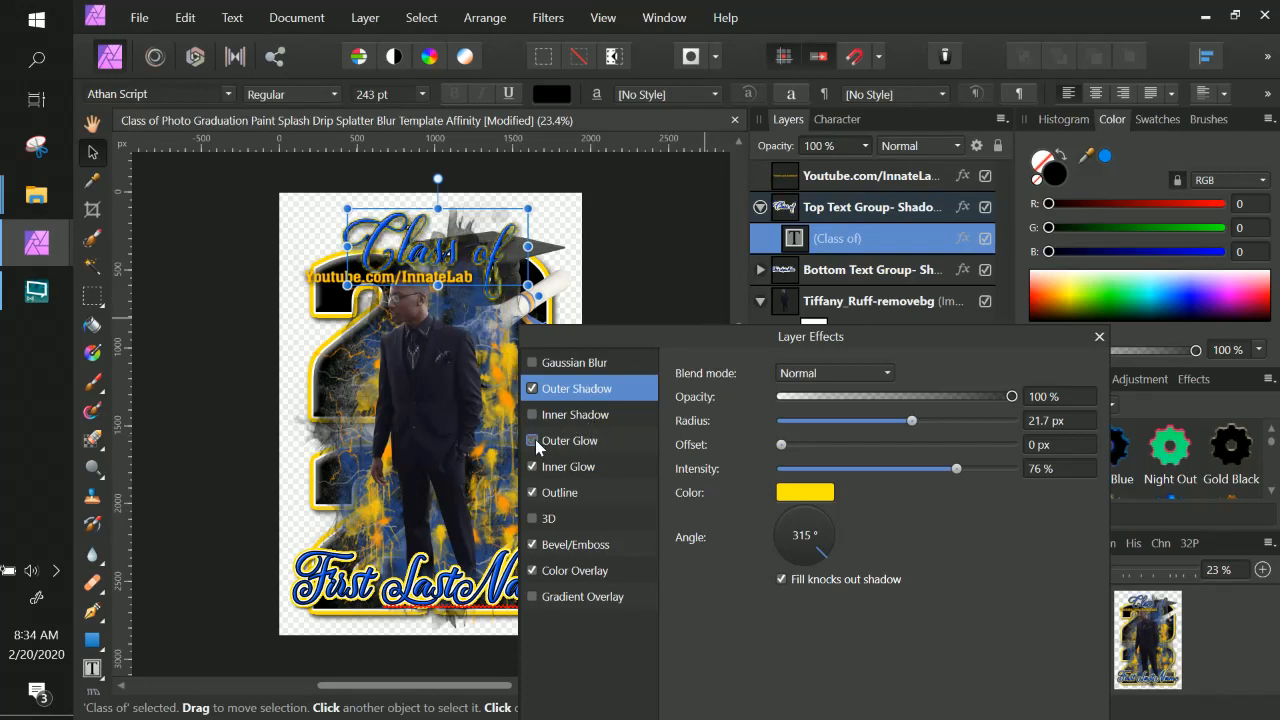
pyautogui.moveTo(966, 347); pyautogui.dragTo(888, 229)
pyautogui.click(984, 712)
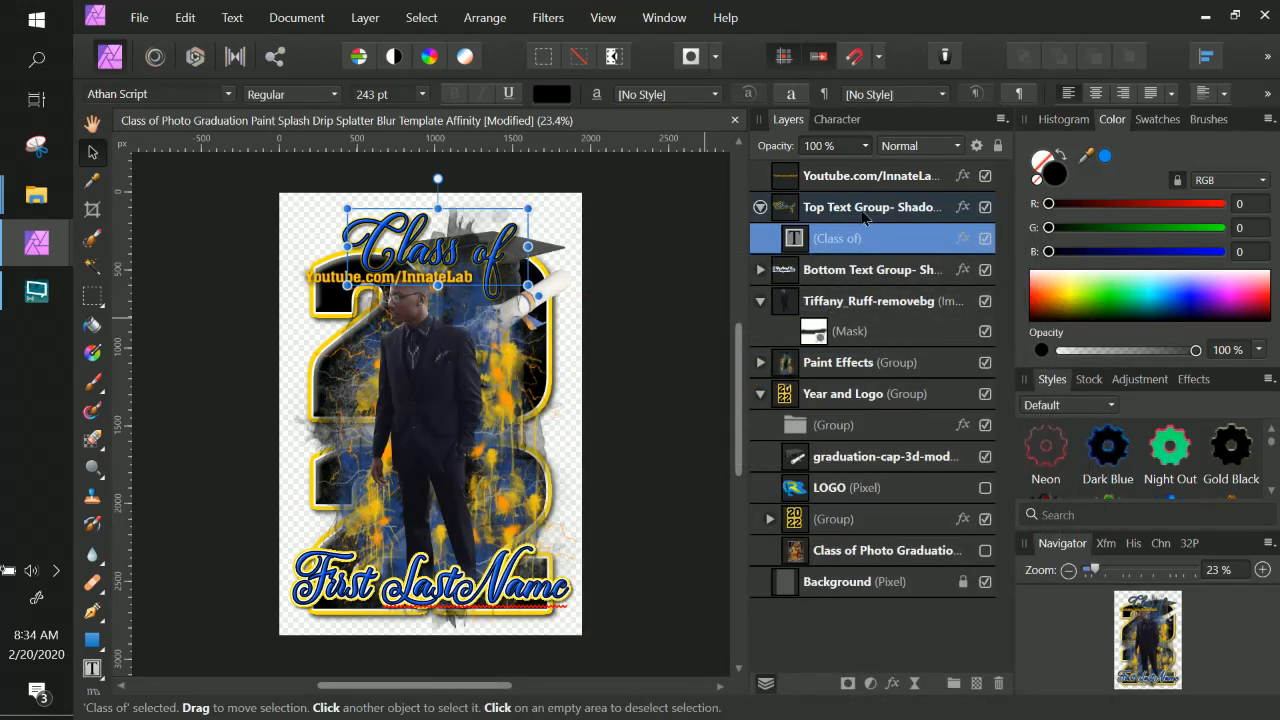
# Add a white Outline effect of 0.9 px radius to the Top Text Group.
pyautogui.click(868, 207)
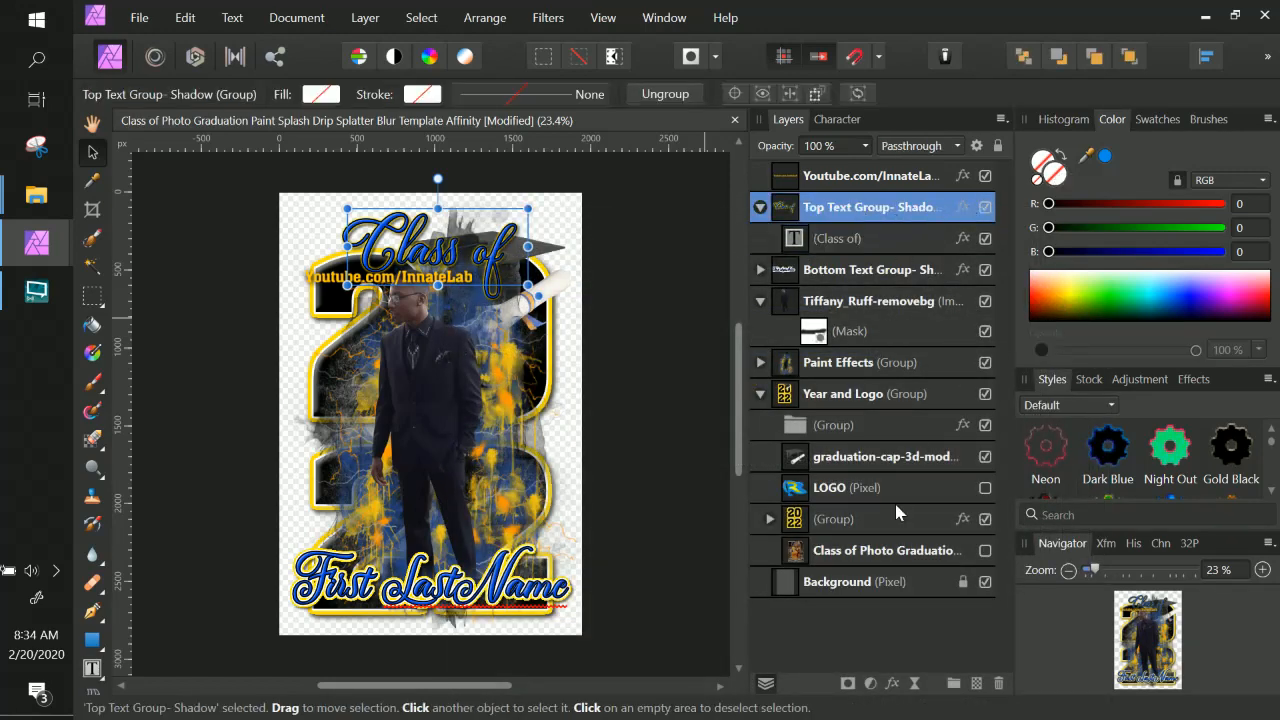
pyautogui.click(963, 205)
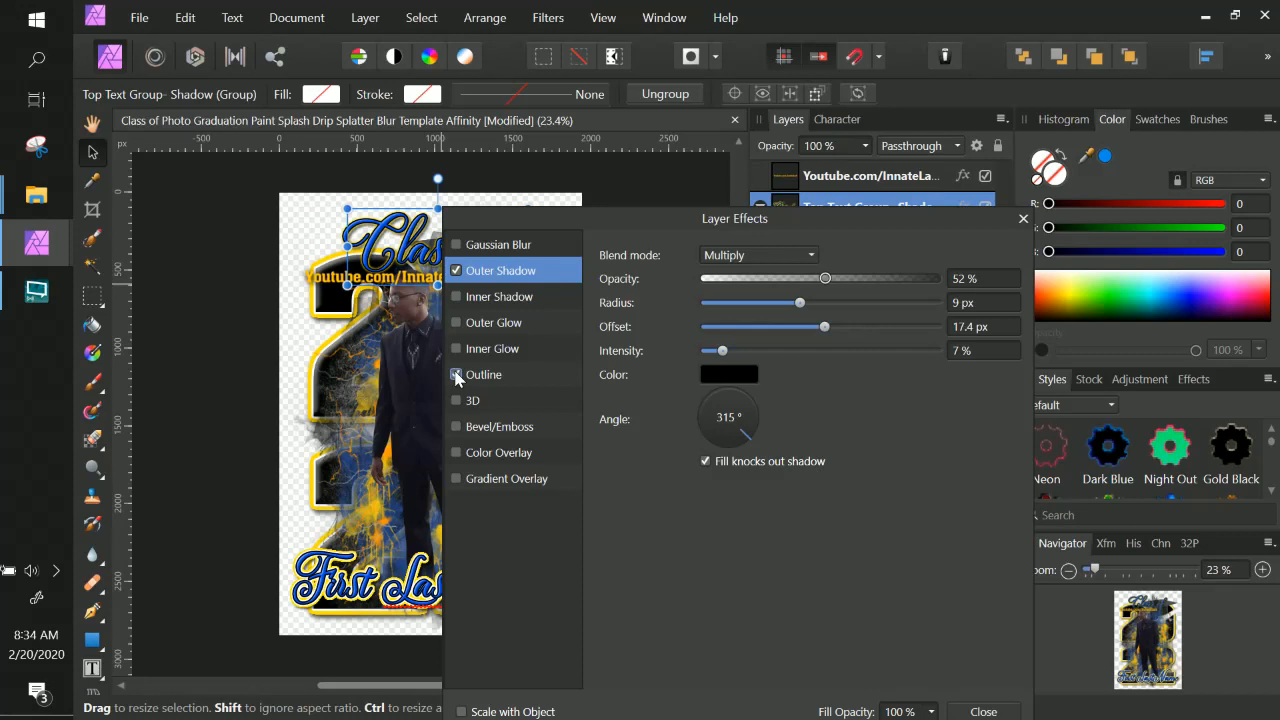
pyautogui.click(483, 375)
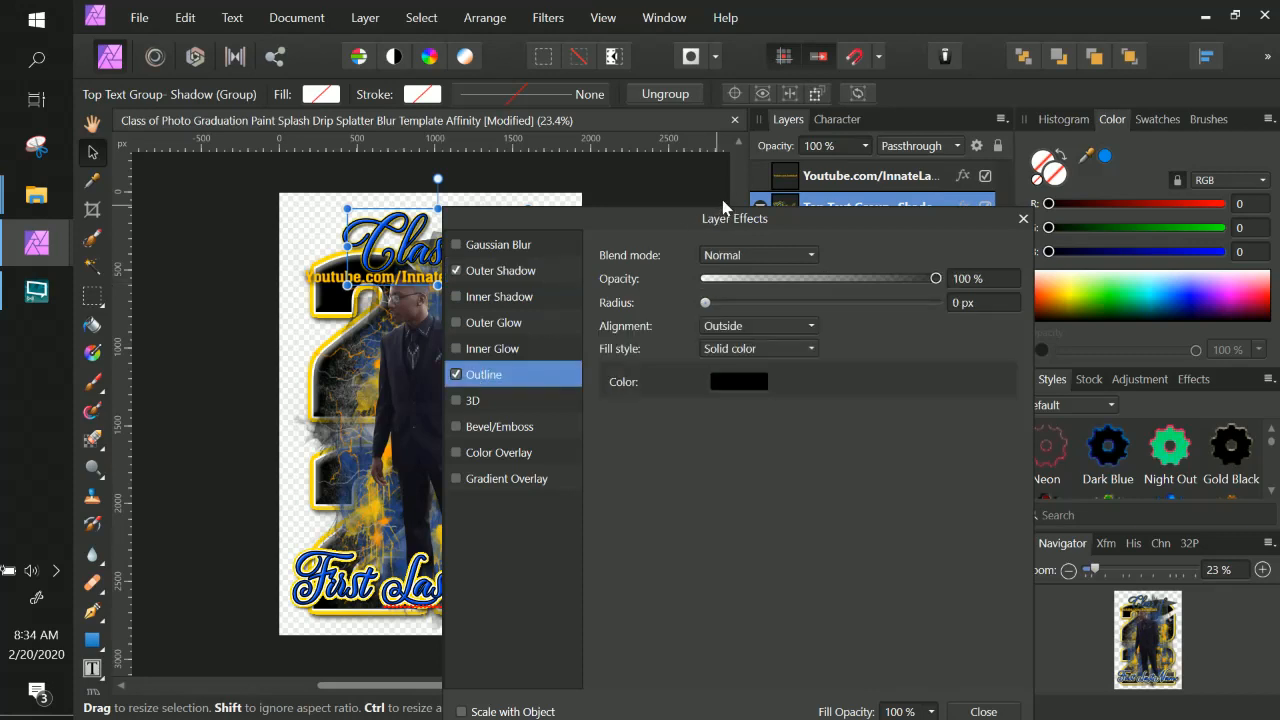
pyautogui.moveTo(725, 210); pyautogui.dragTo(810, 210)
pyautogui.click(818, 378)
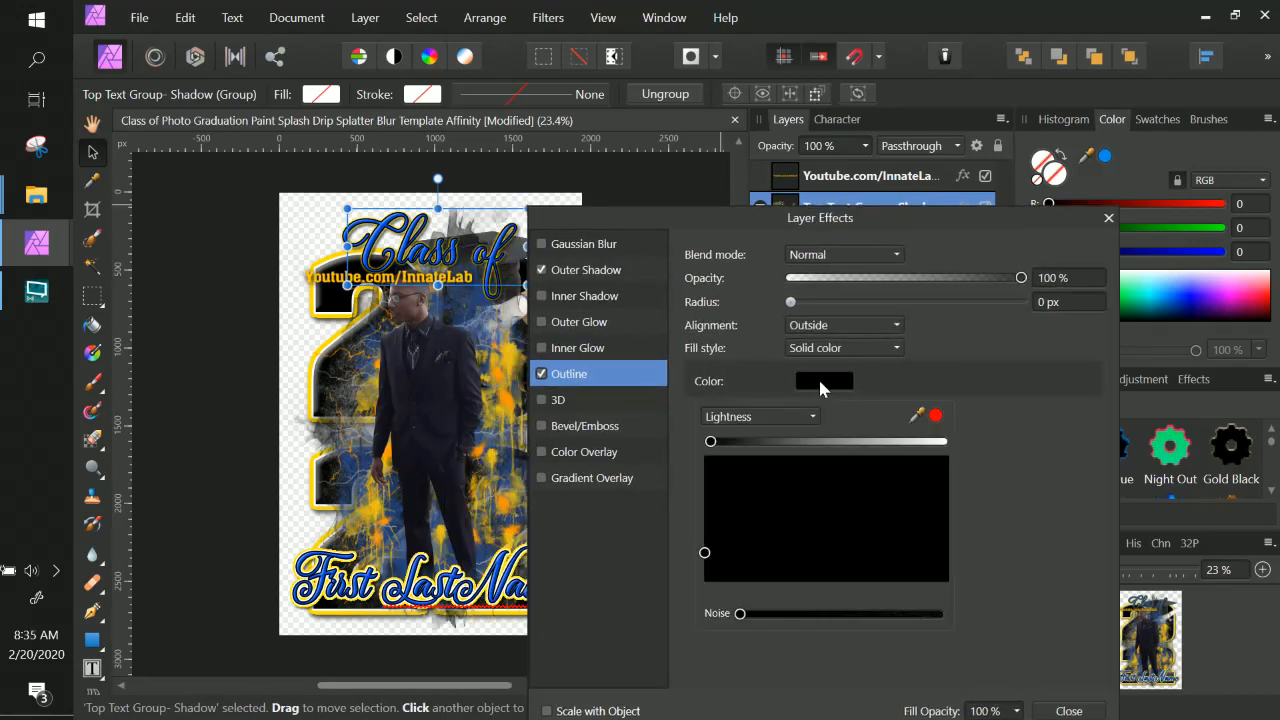
pyautogui.moveTo(711, 441); pyautogui.dragTo(970, 450)
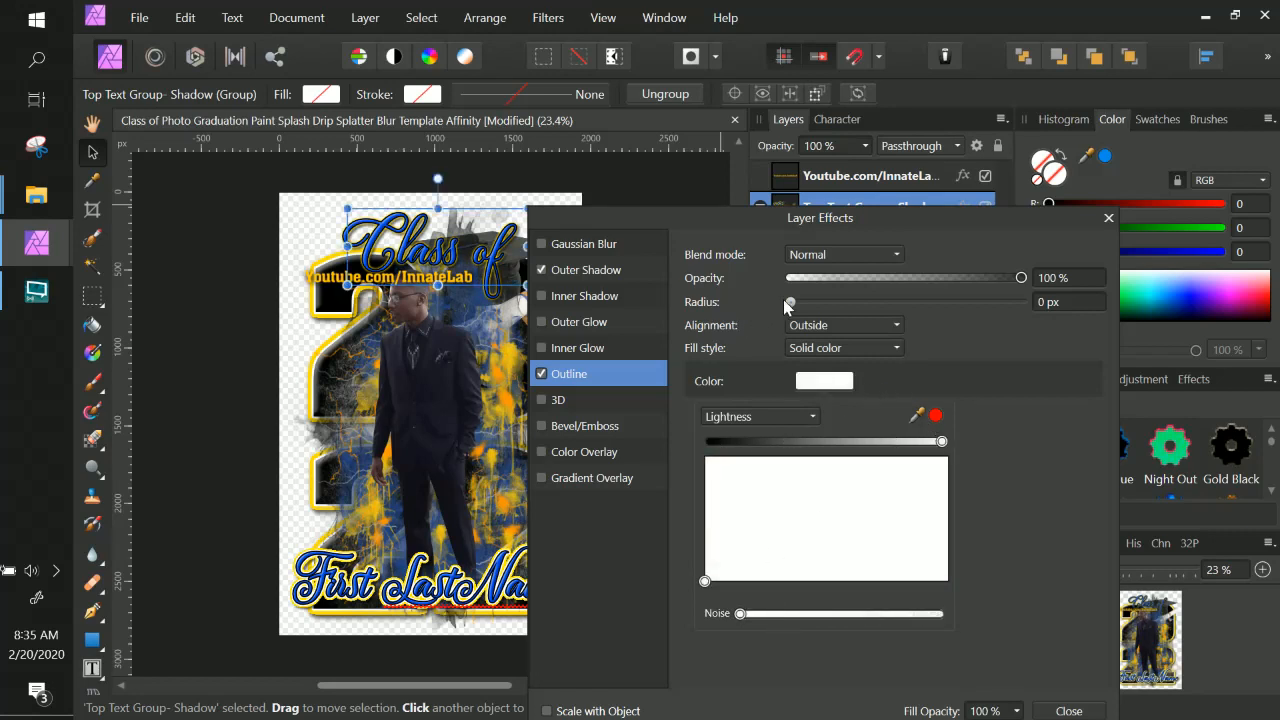
pyautogui.moveTo(790, 302); pyautogui.dragTo(803, 307)
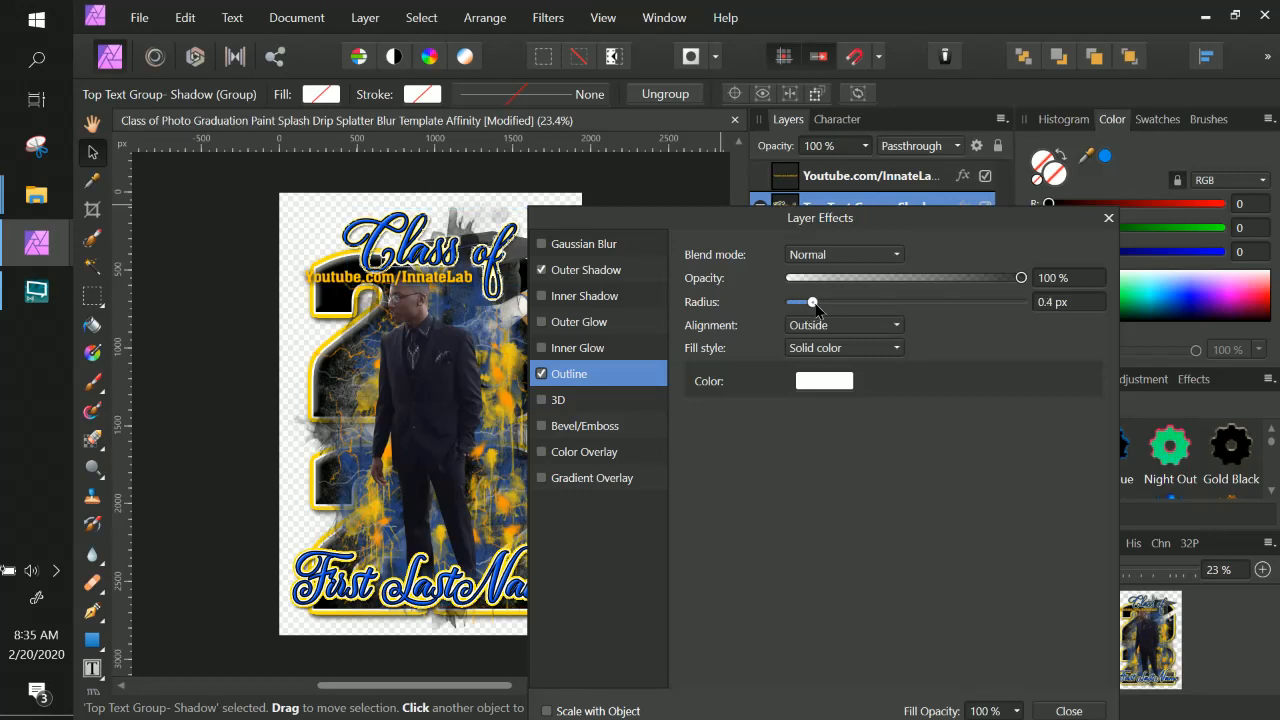
pyautogui.moveTo(801, 304); pyautogui.dragTo(838, 309)
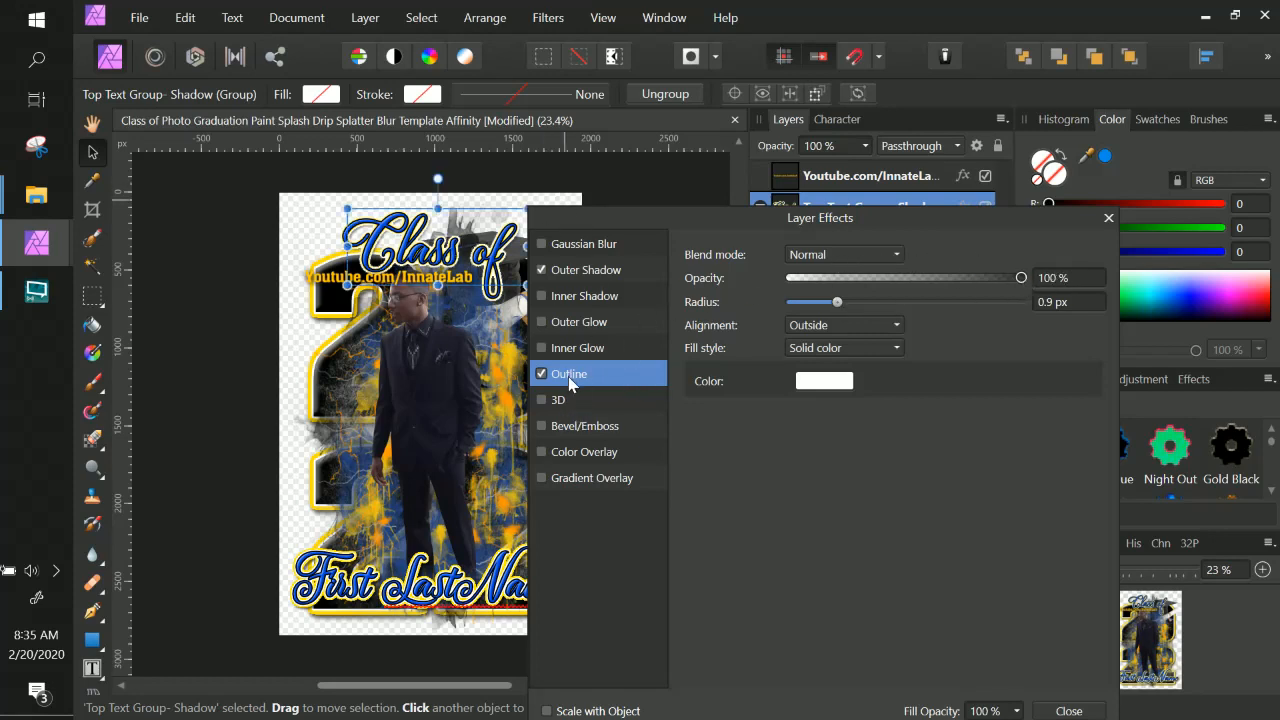
# Set the Top Text Group's Outer Shadow to 63% opacity, 26 px offset and 24% intensity, then close the effects.
pyautogui.click(594, 273)
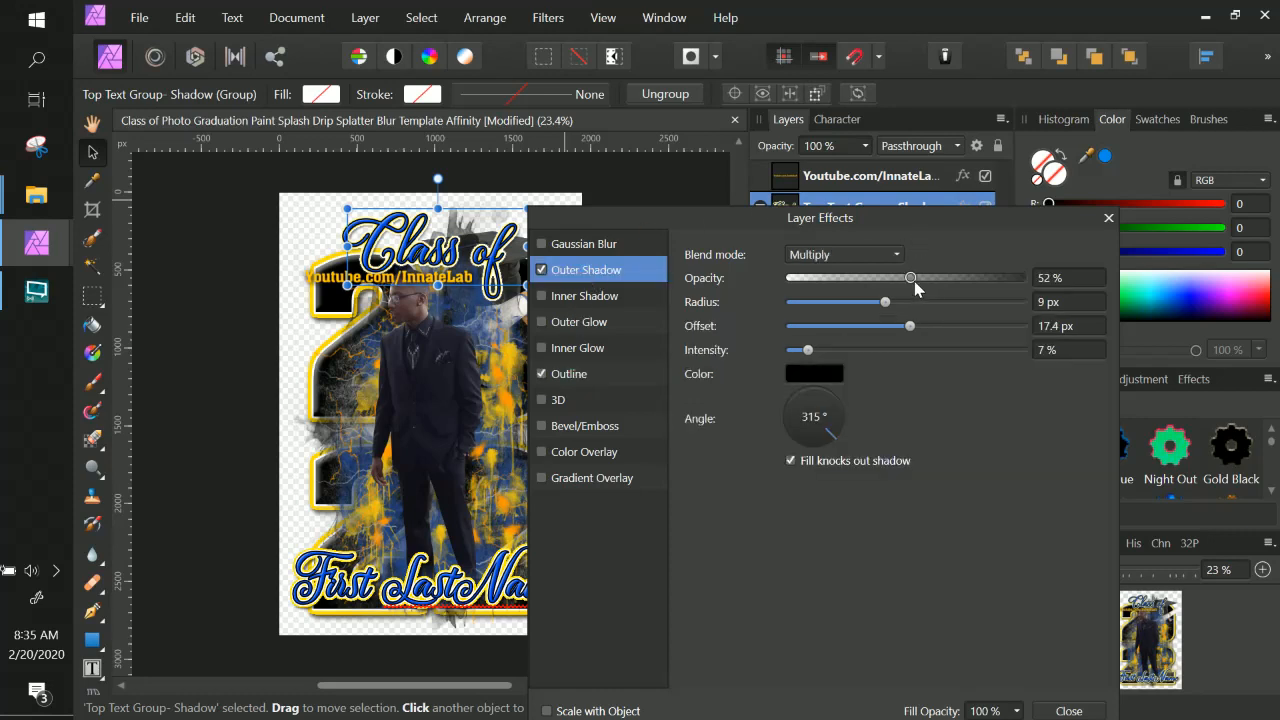
pyautogui.moveTo(911, 280); pyautogui.dragTo(938, 282)
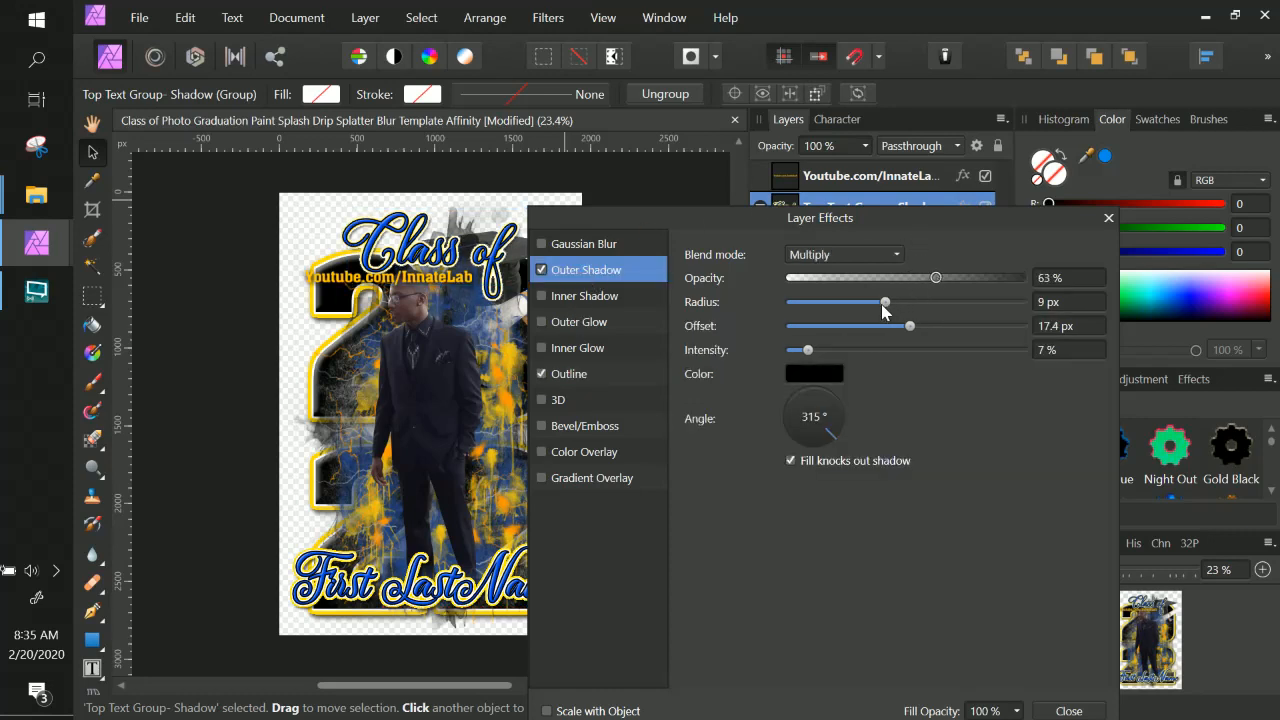
pyautogui.moveTo(910, 327); pyautogui.dragTo(933, 328)
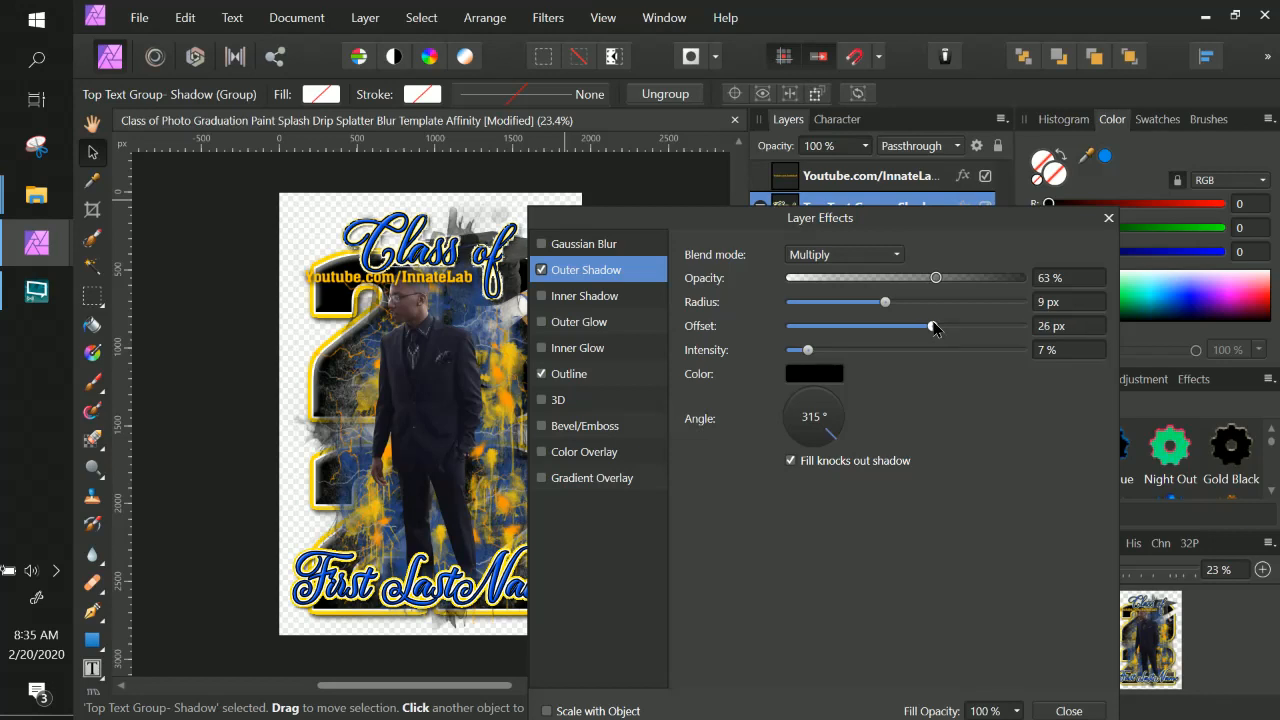
pyautogui.moveTo(808, 350); pyautogui.dragTo(851, 352)
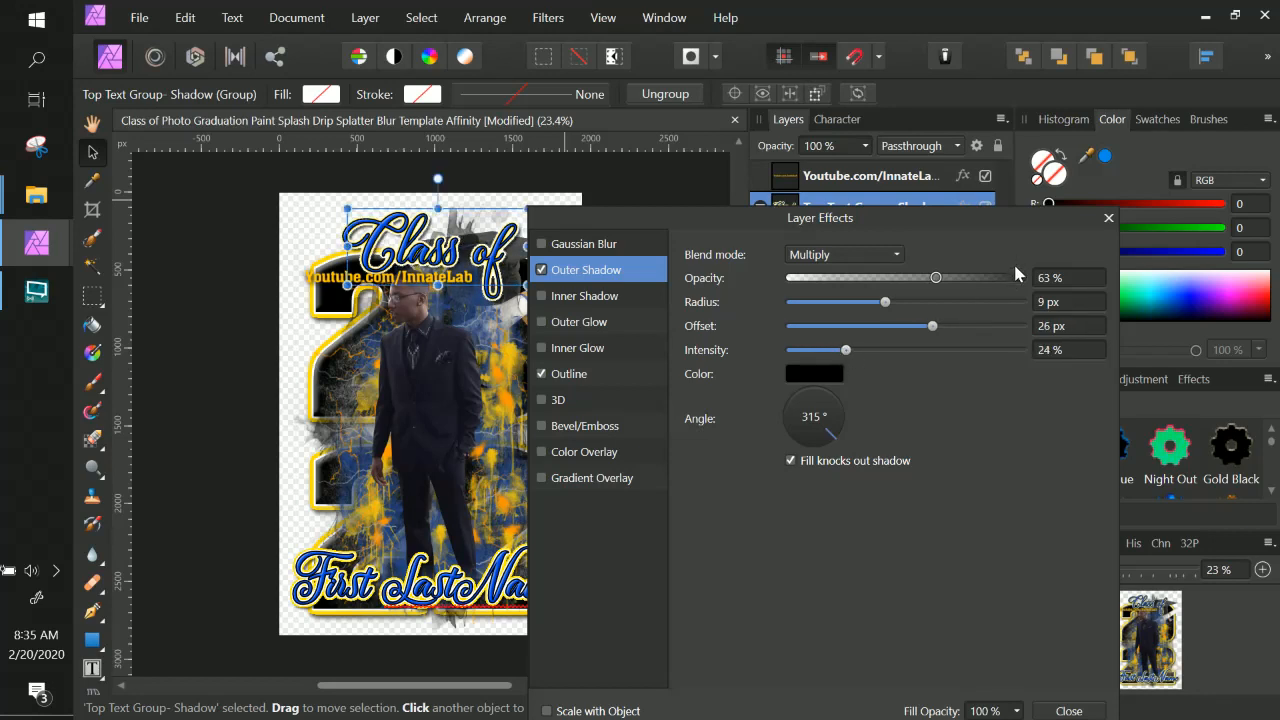
pyautogui.moveTo(950, 217); pyautogui.dragTo(951, 163)
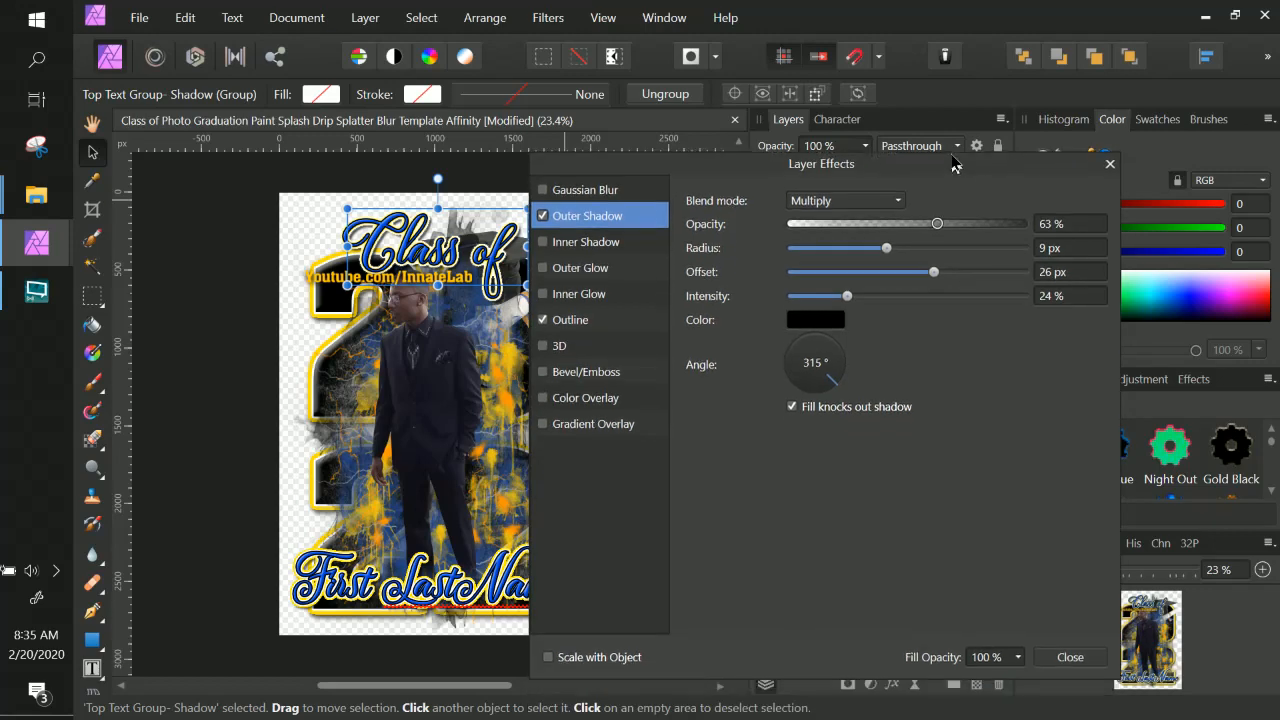
pyautogui.click(1068, 657)
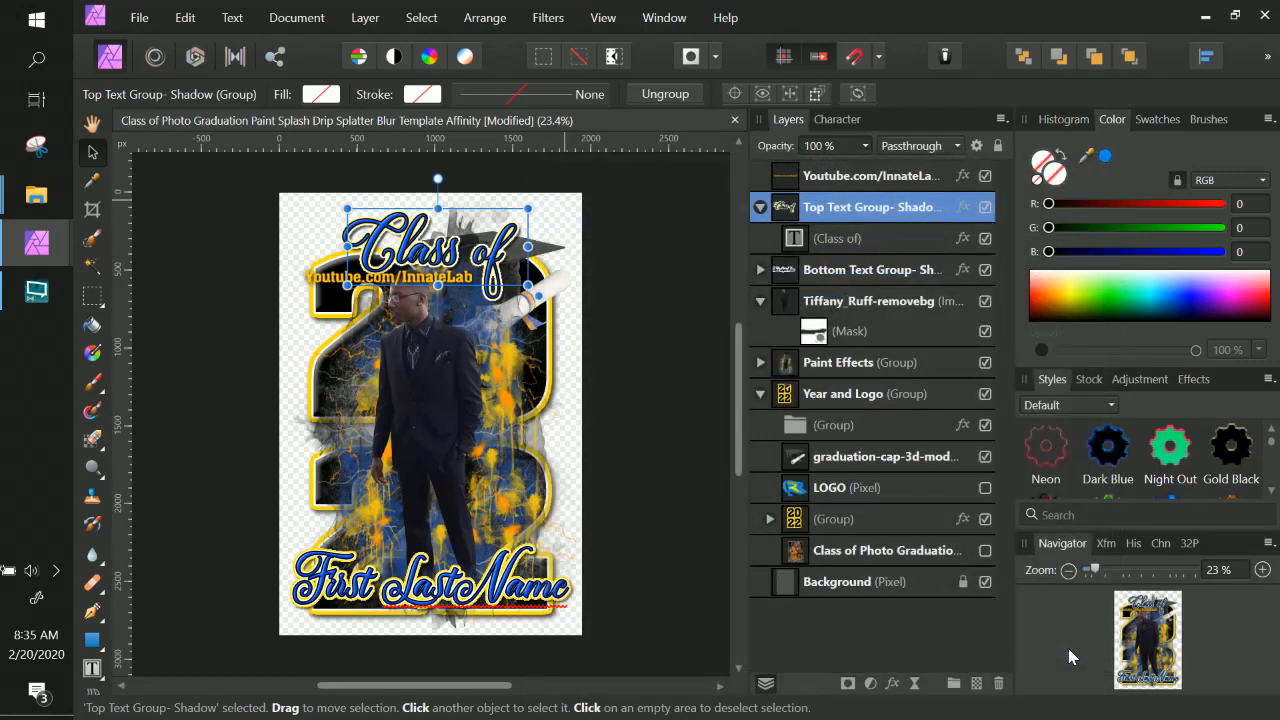
# Zoom in on the title and disable the Outer Shadow effect on the "Class of" text.
pyautogui.hotkey('ctrl', '+')
pyautogui.hotkey('ctrl', '+')
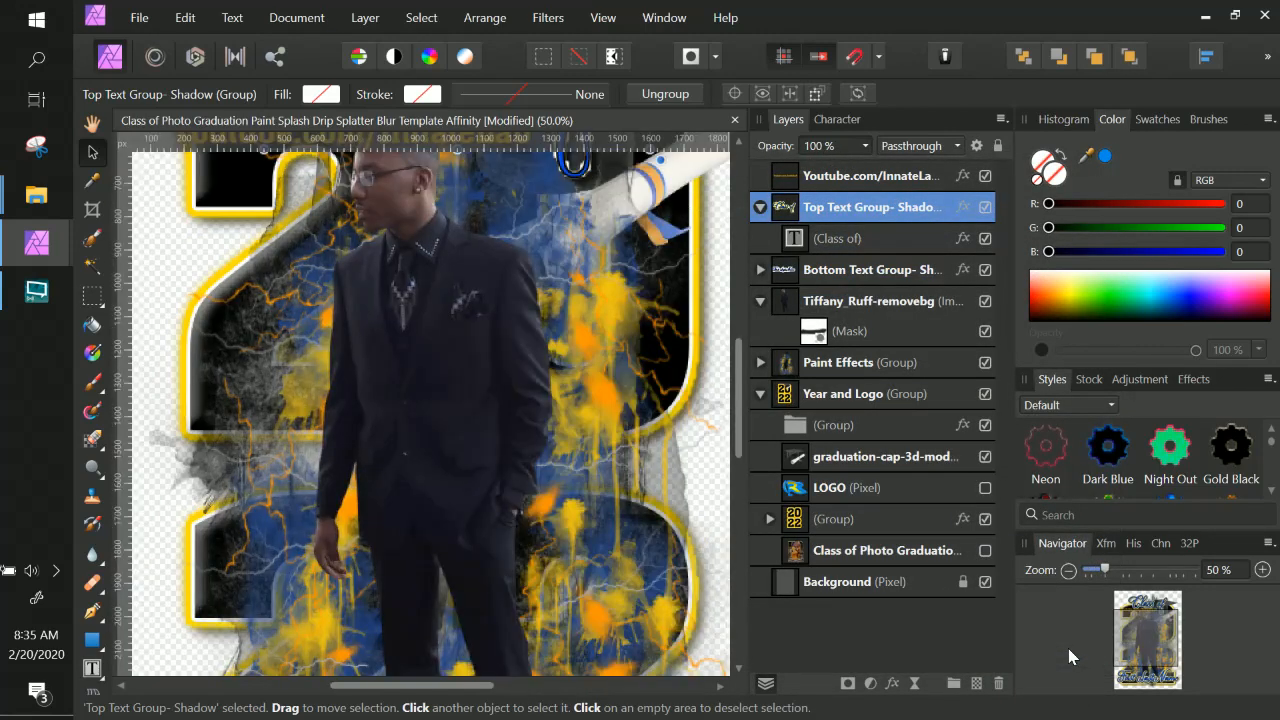
pyautogui.moveTo(537, 341); pyautogui.dragTo(528, 569)
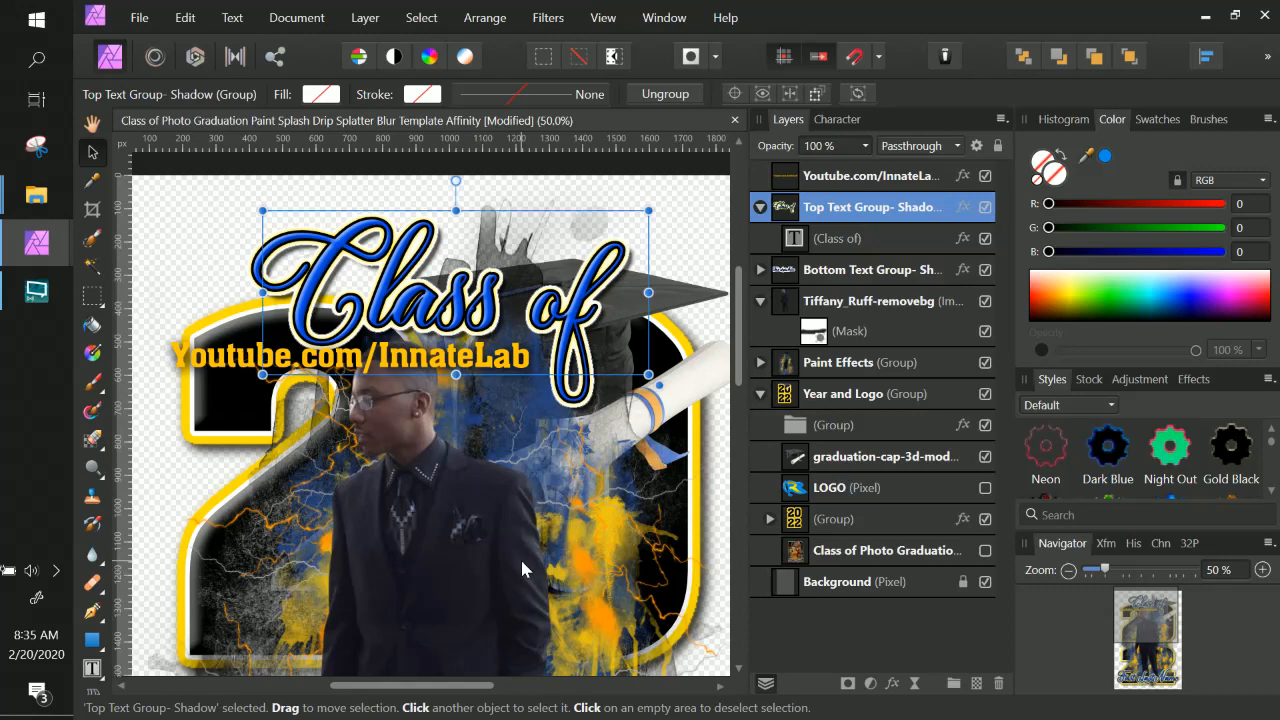
pyautogui.click(963, 240)
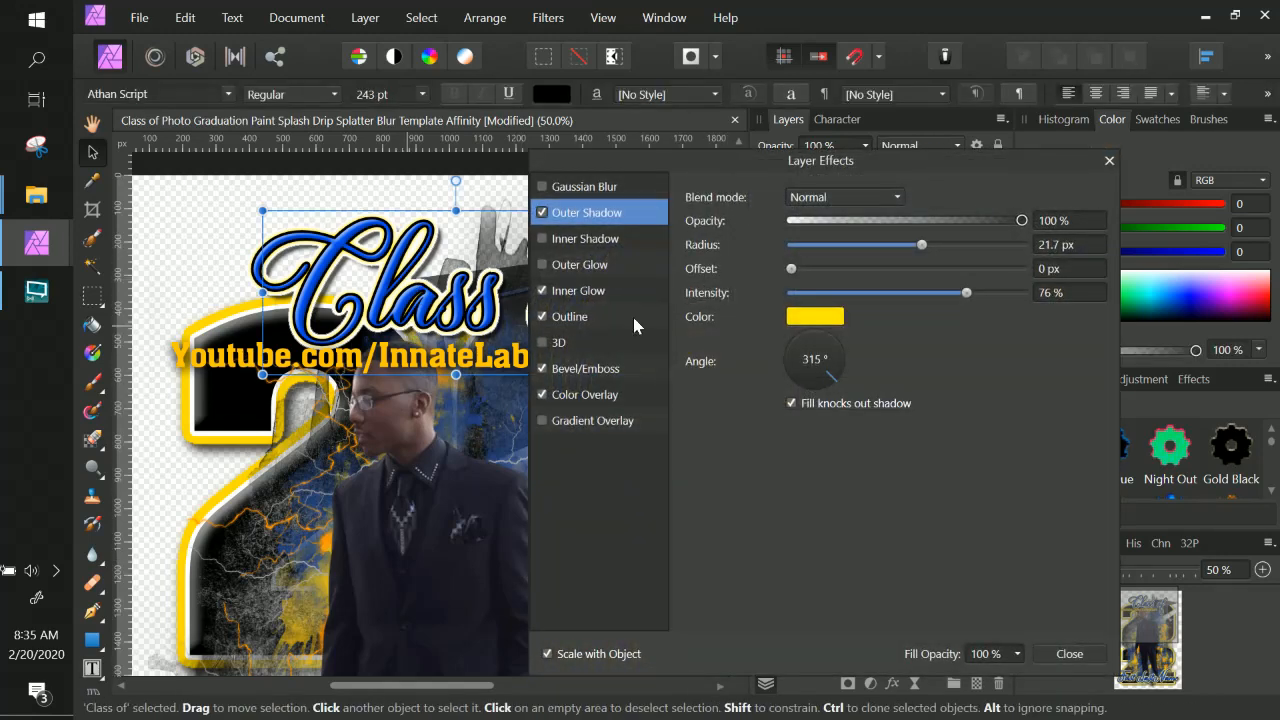
pyautogui.click(542, 317)
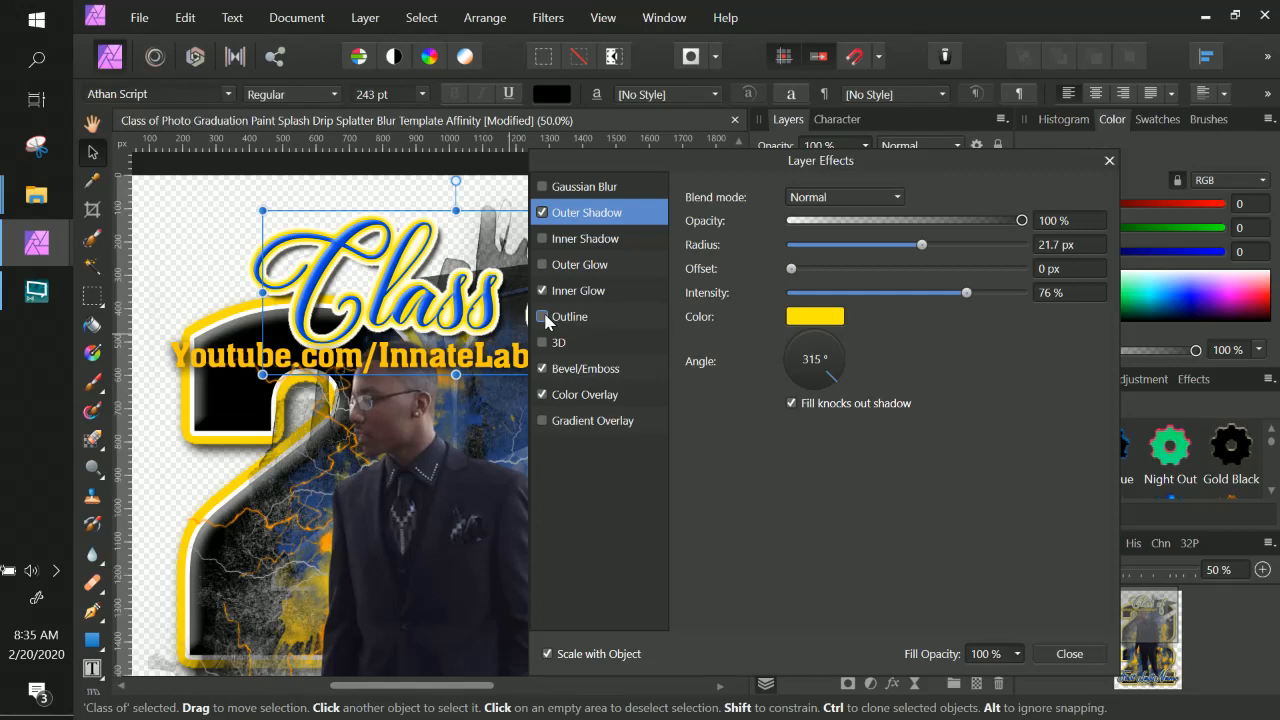
pyautogui.click(544, 318)
pyautogui.click(541, 213)
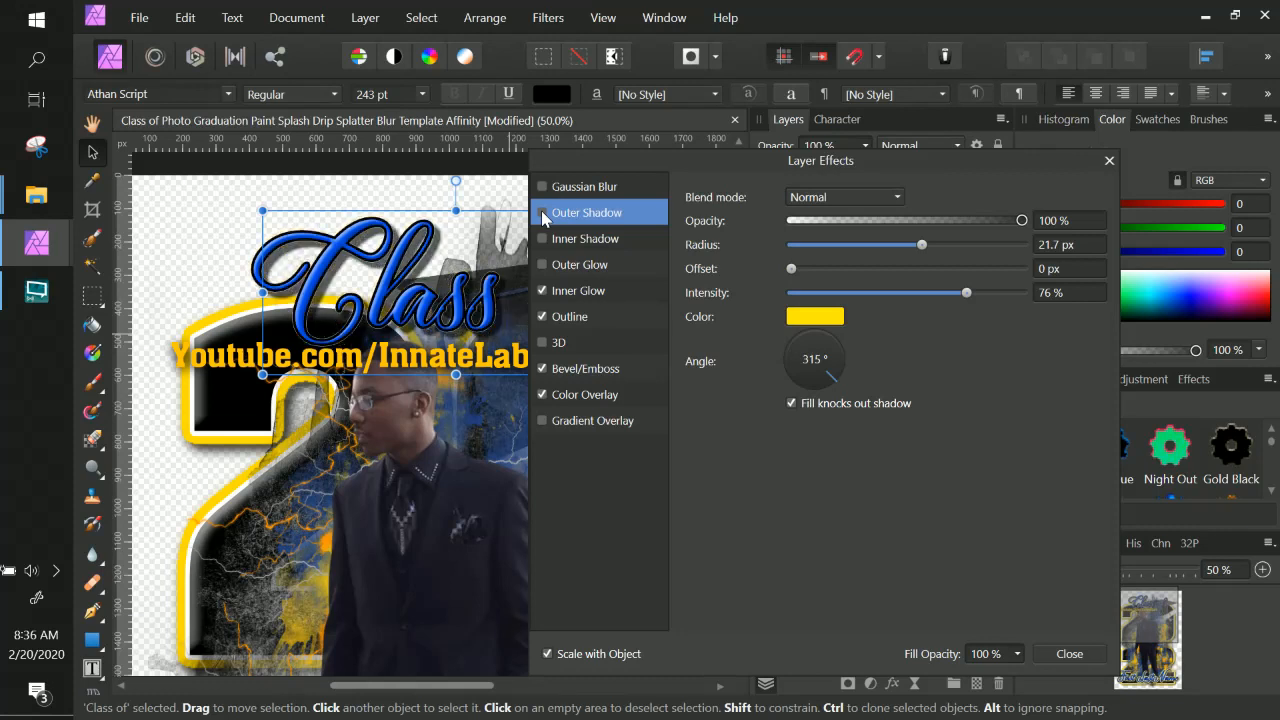
# Set the "Class of" text's Outline radius to 10 px and disable its Inner Glow effect.
pyautogui.click(593, 291)
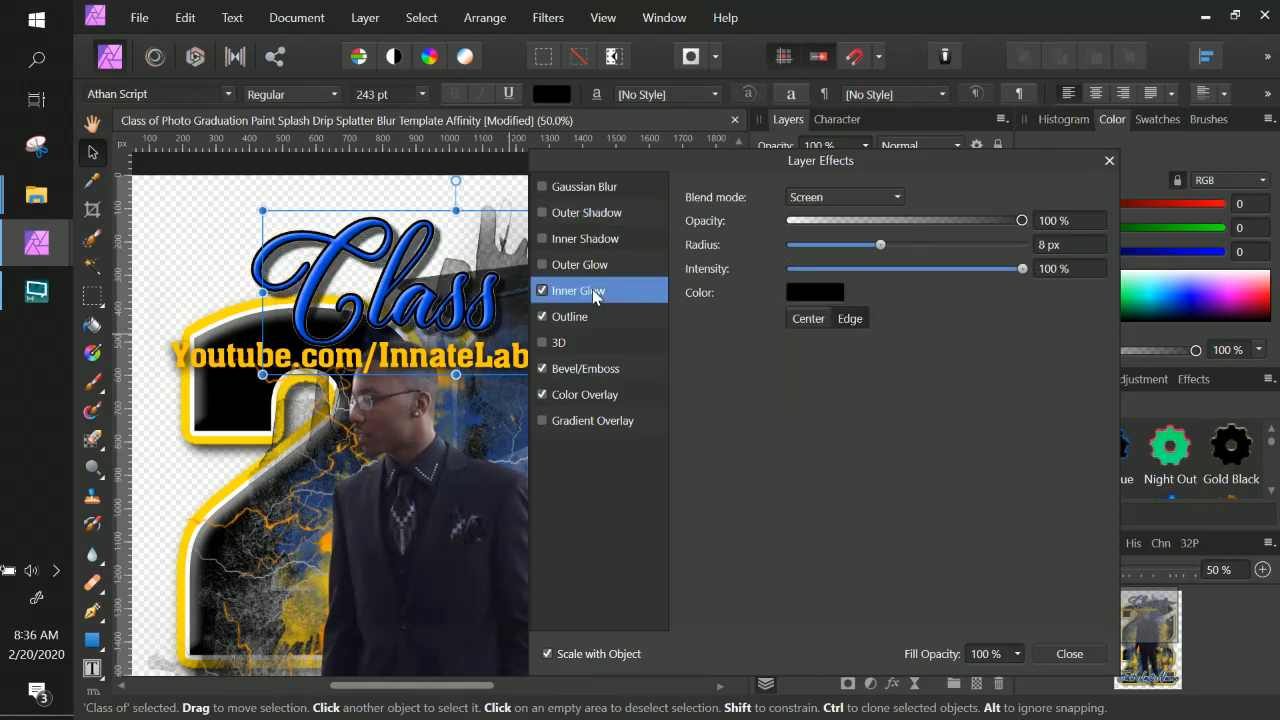
pyautogui.click(569, 315)
pyautogui.moveTo(880, 245); pyautogui.dragTo(893, 250)
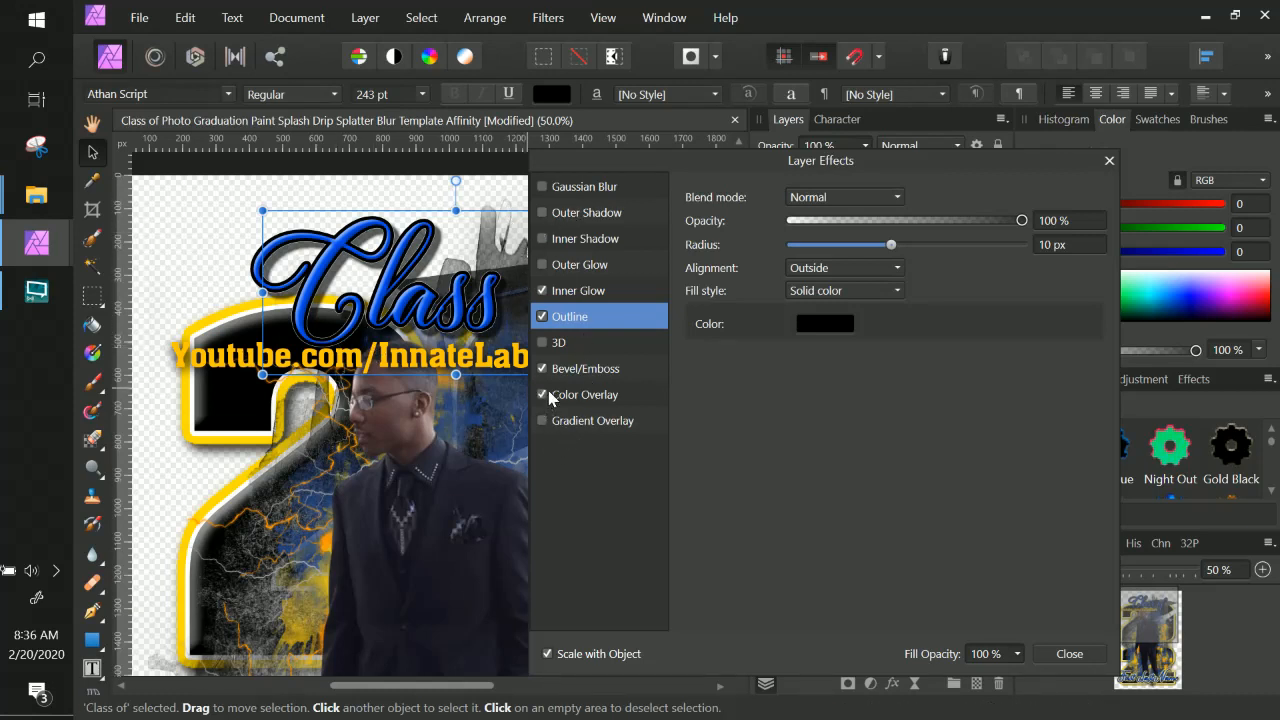
pyautogui.click(544, 291)
pyautogui.click(543, 291)
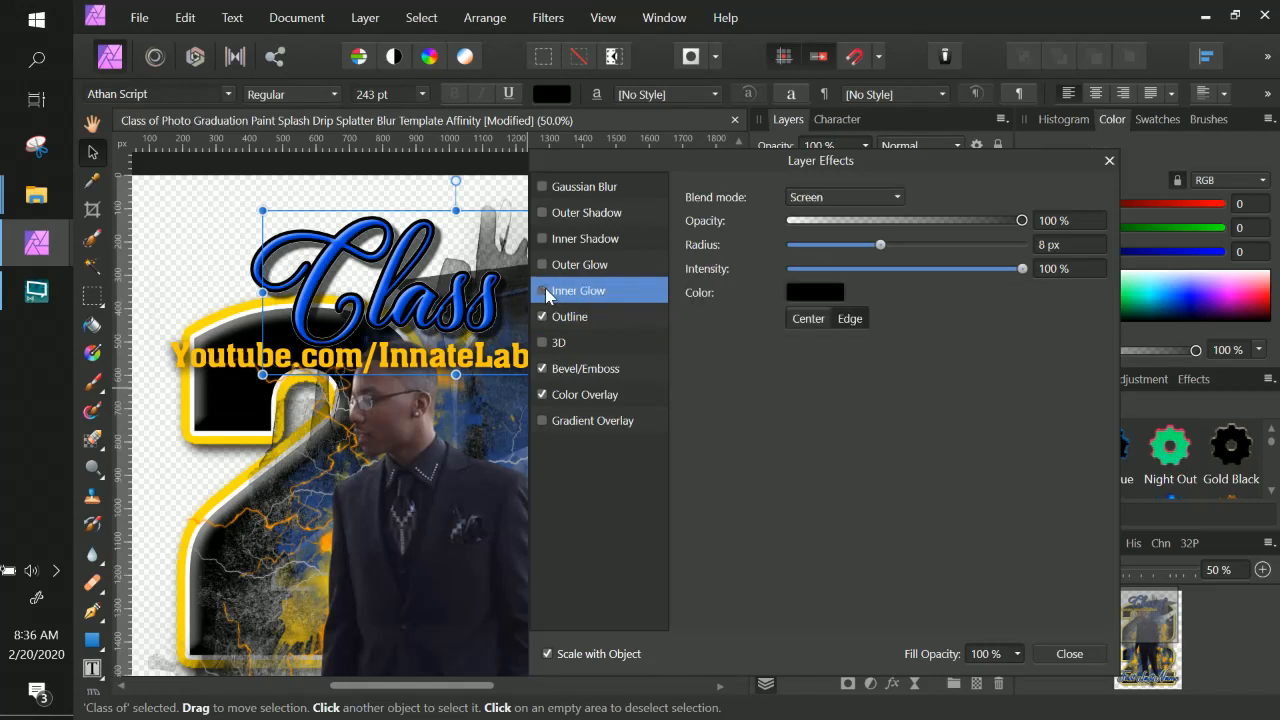
pyautogui.click(1067, 654)
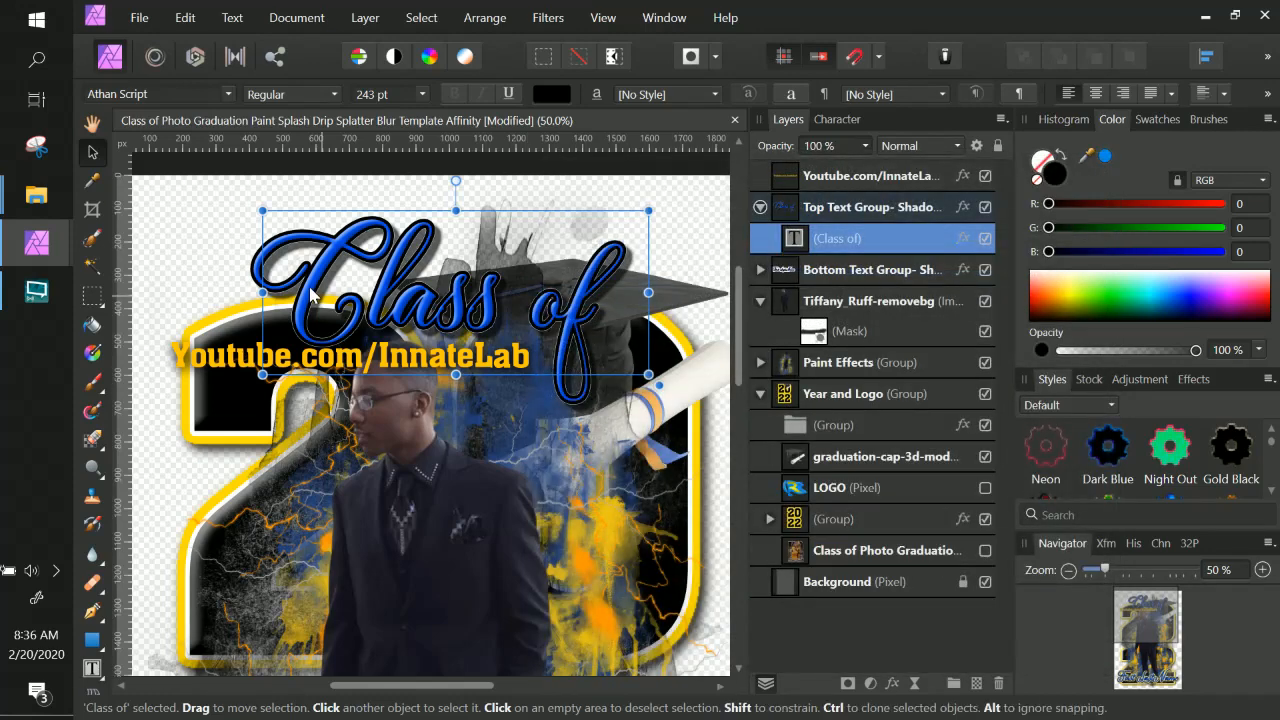
# Set the Top Text Group's Outline effect radius to 9.9 px and close the effects.
pyautogui.click(878, 210)
pyautogui.click(962, 209)
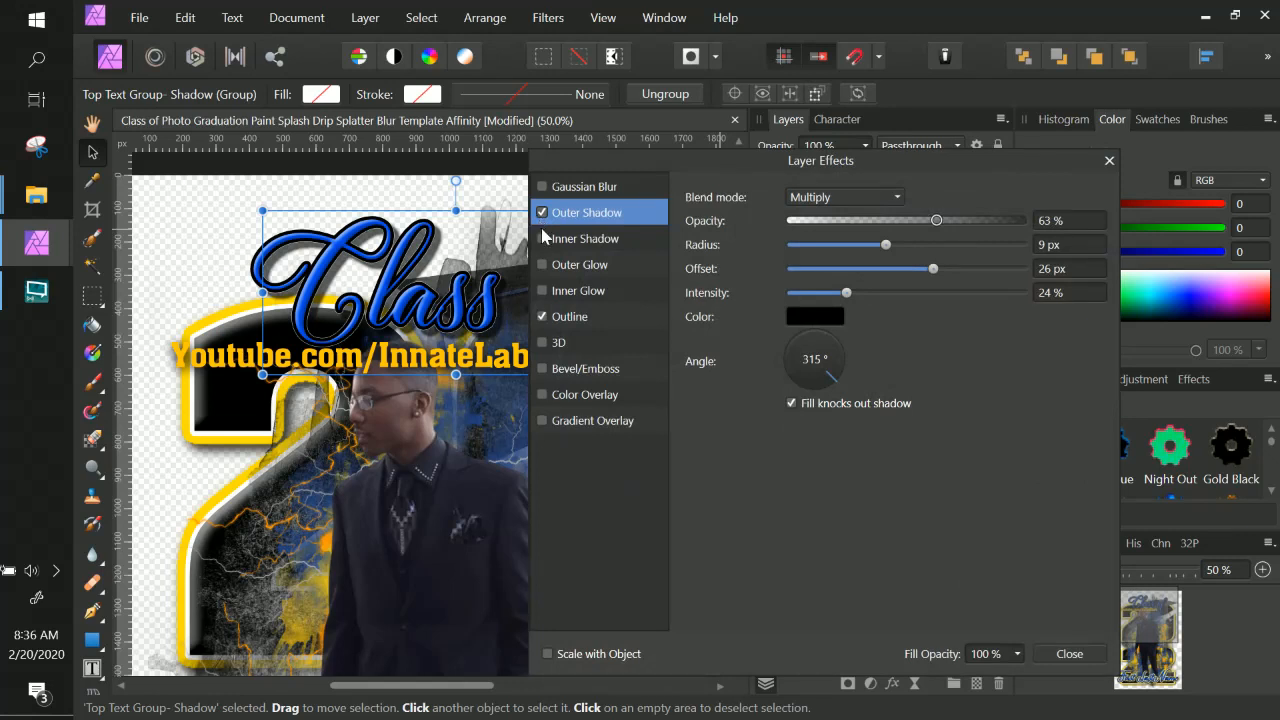
pyautogui.click(575, 320)
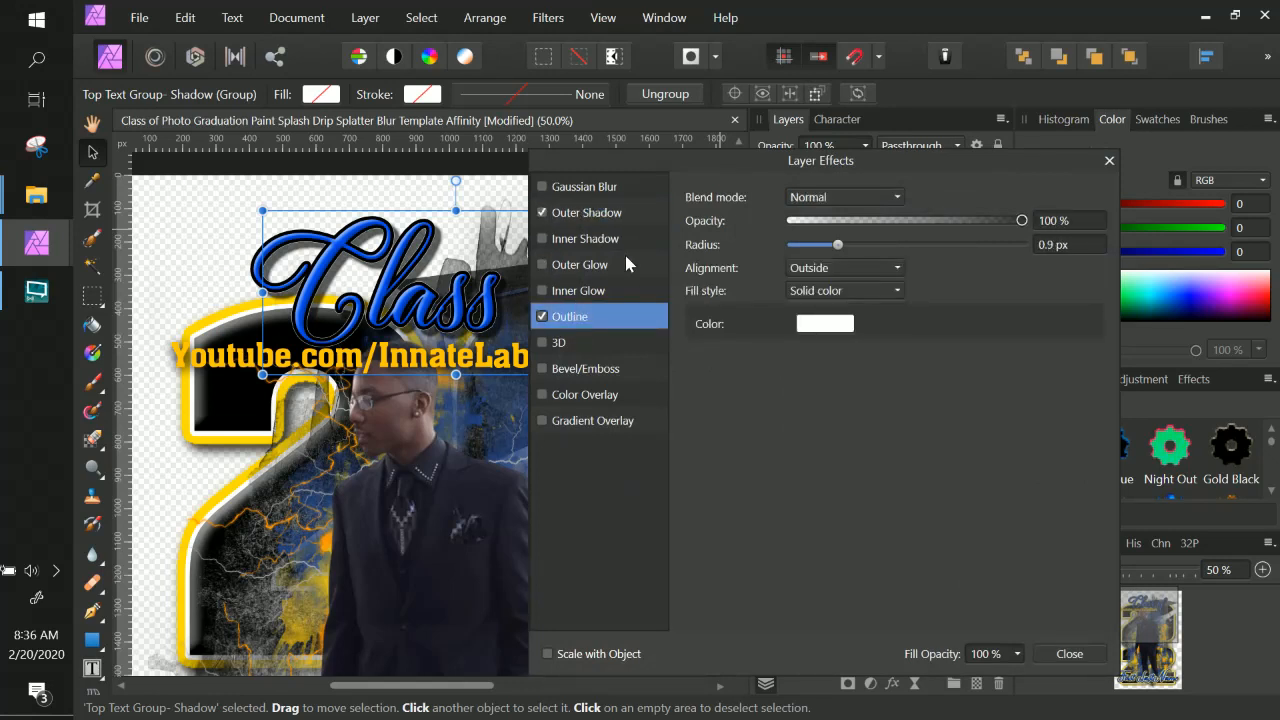
pyautogui.moveTo(837, 245); pyautogui.dragTo(893, 253)
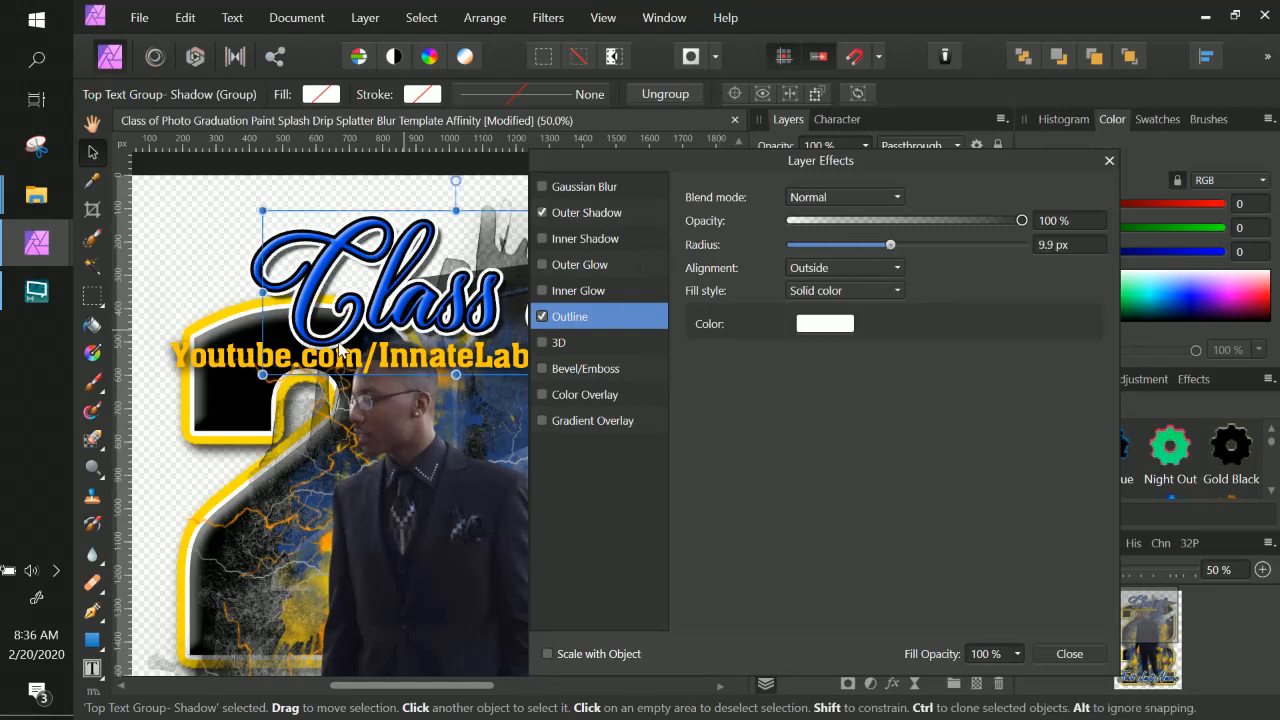
pyautogui.click(1068, 655)
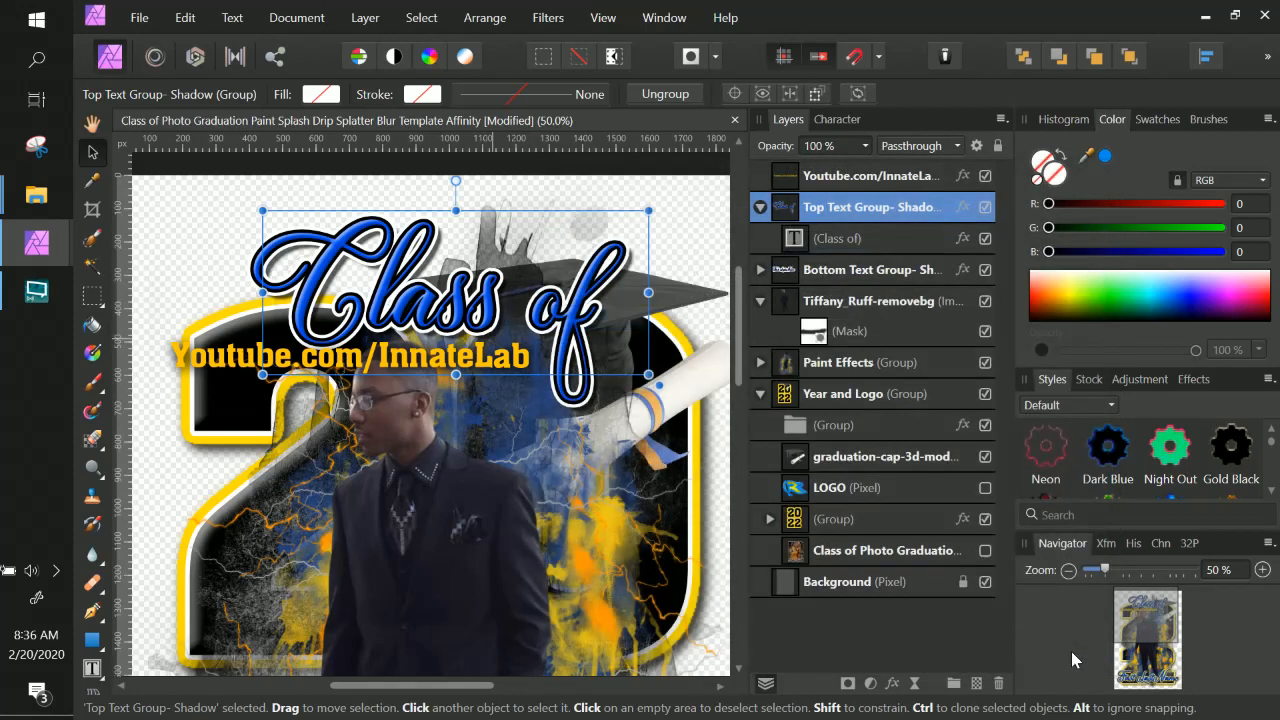
# Scroll through the poster to review the title and name text layers.
pyautogui.click(857, 240)
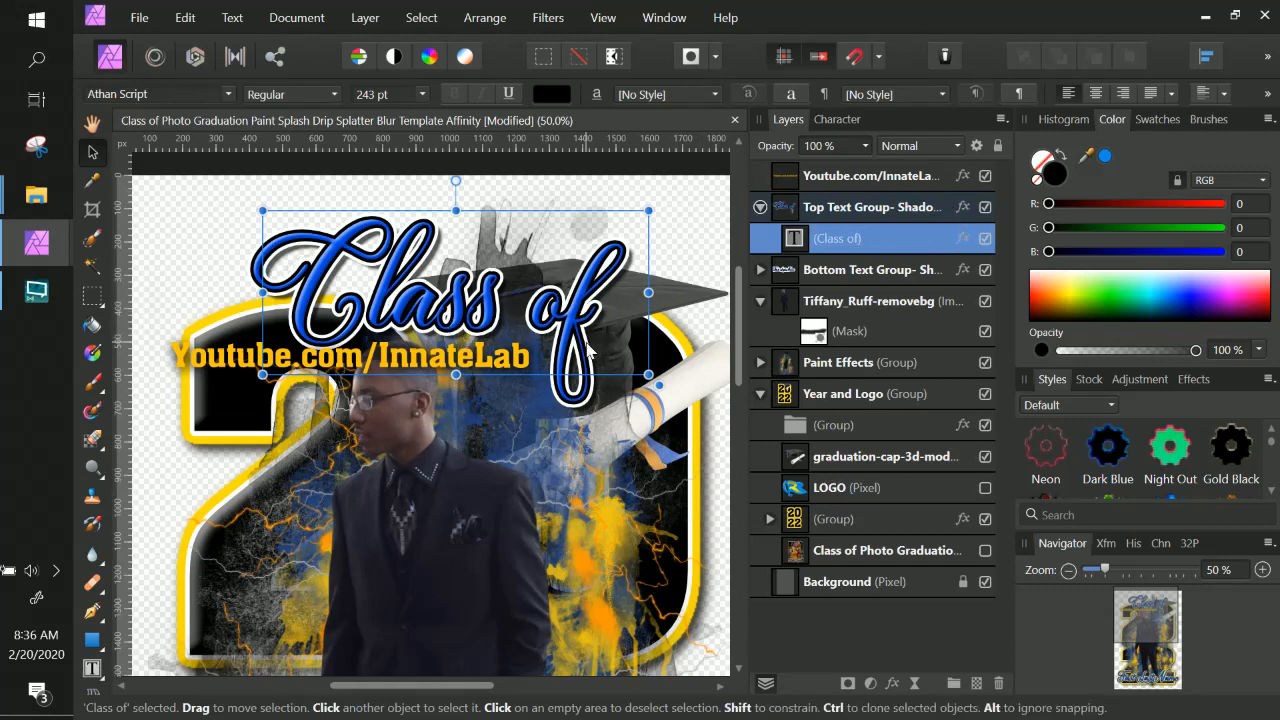
pyautogui.scroll(-2, 593, 443)
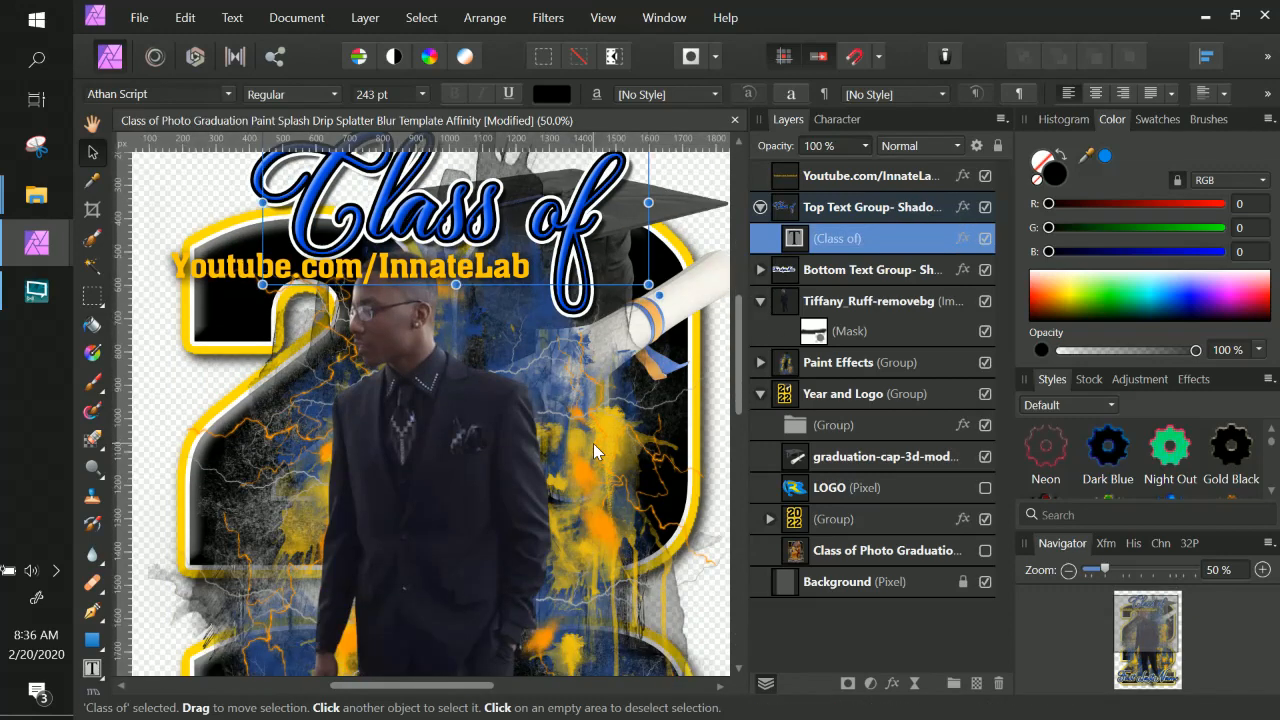
pyautogui.scroll(-7, 593, 443)
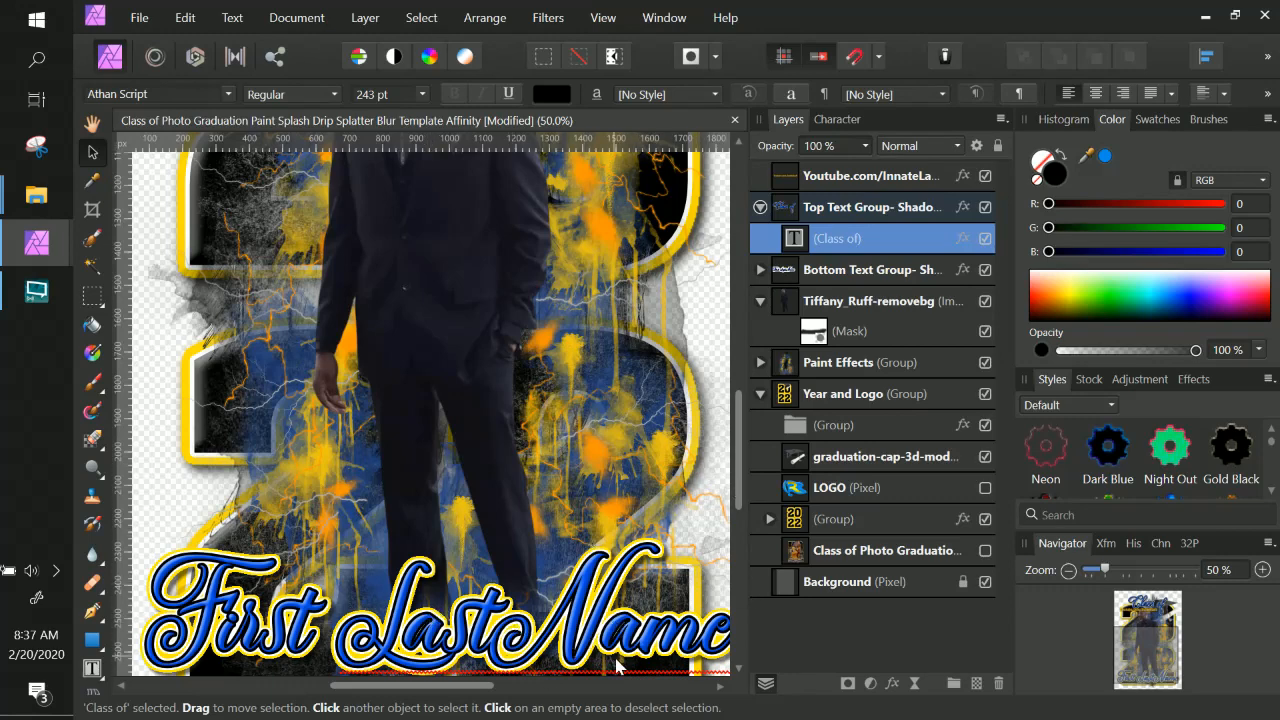
pyautogui.scroll(10, 618, 626)
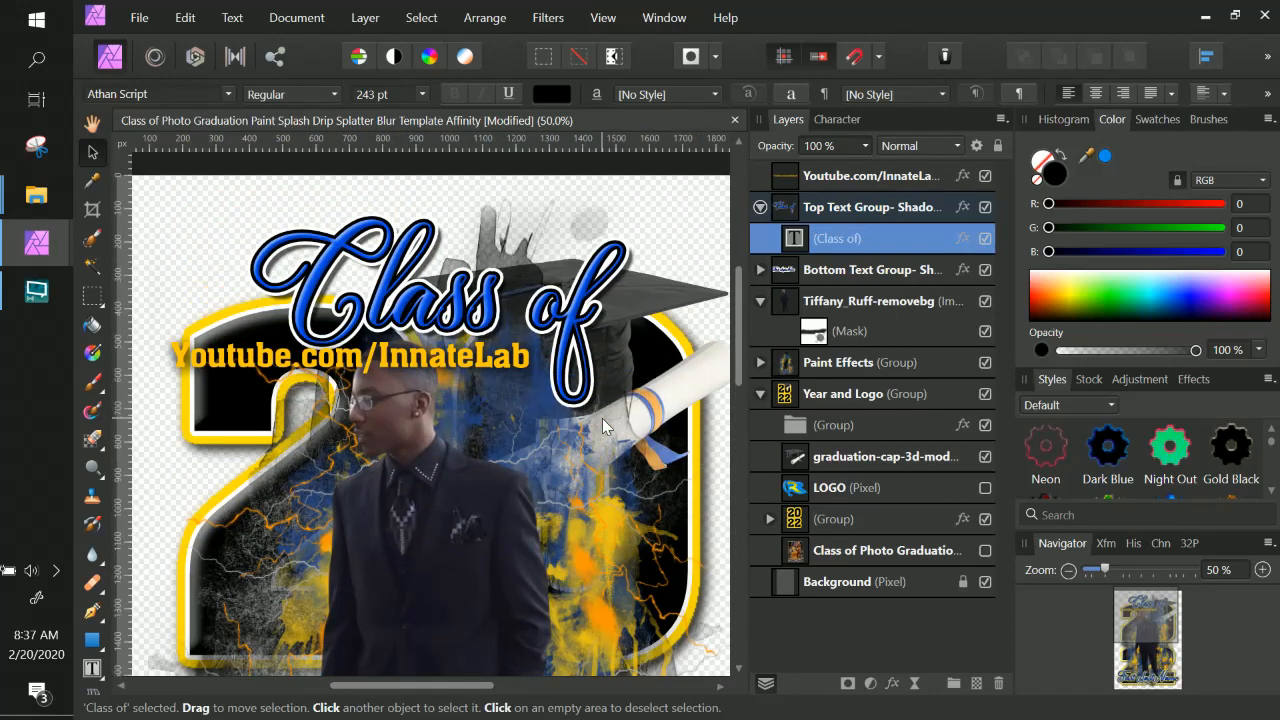
pyautogui.scroll(-3, 559, 395)
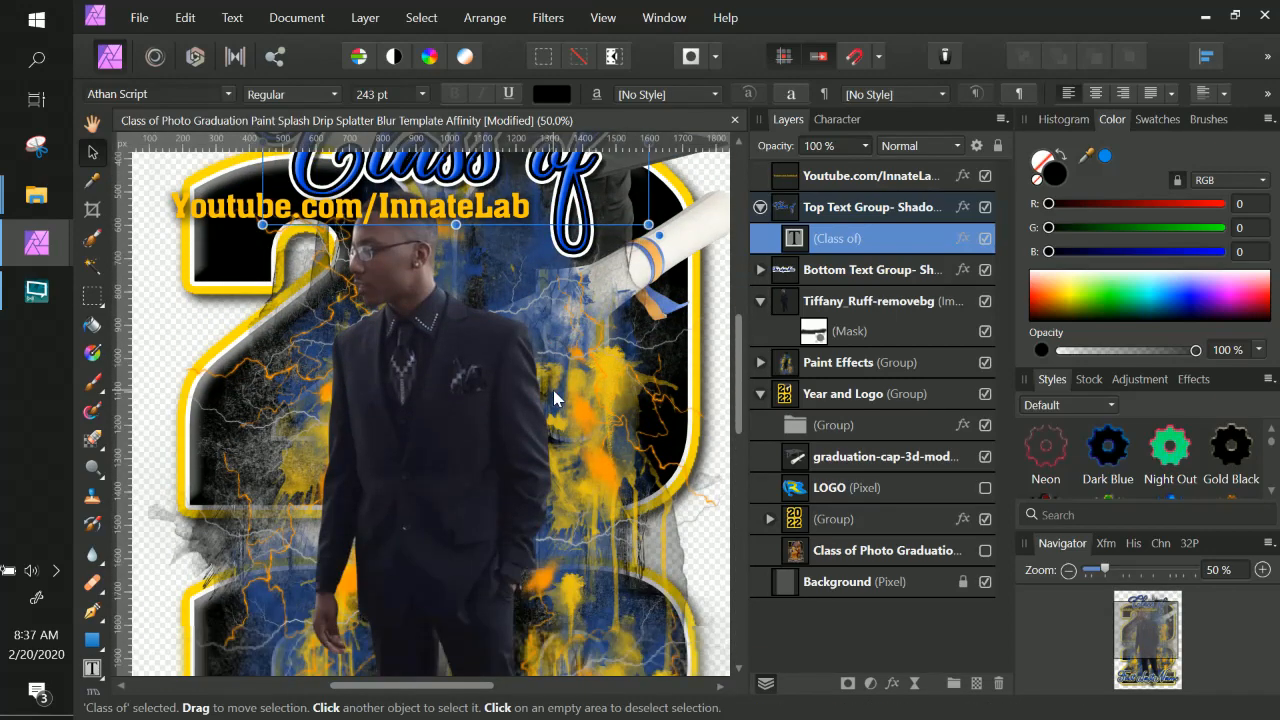
pyautogui.click(847, 210)
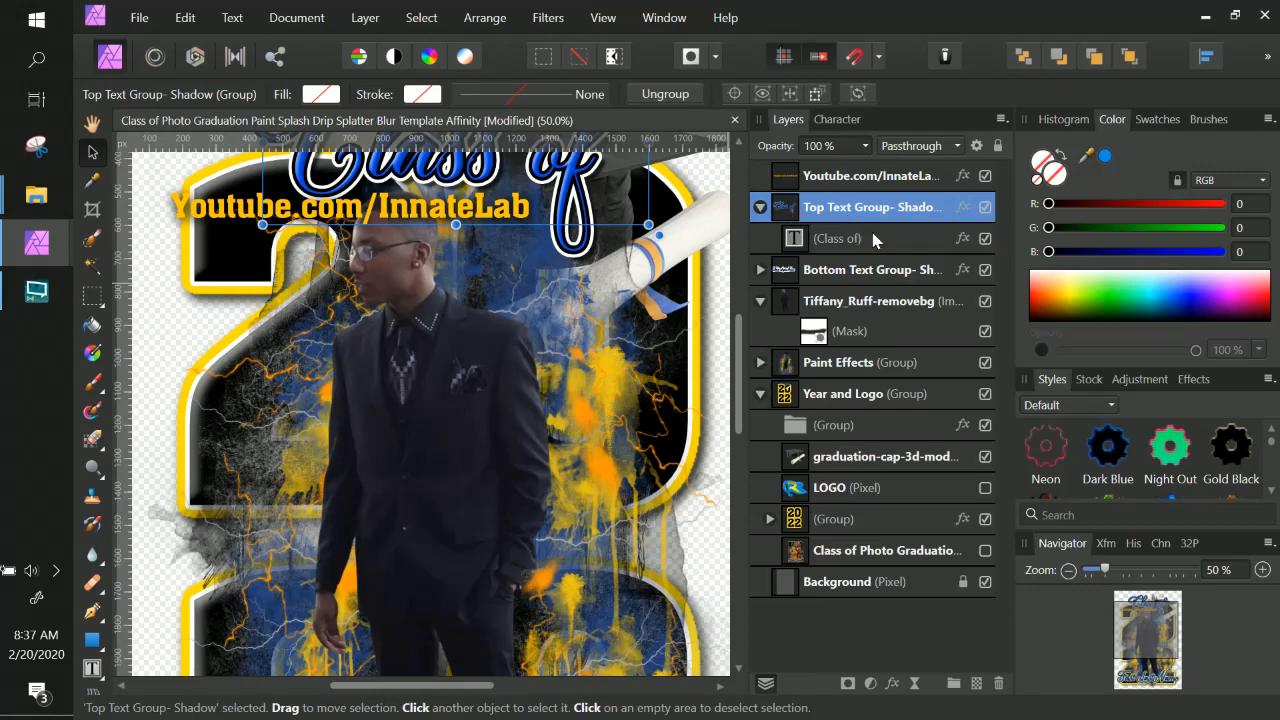
pyautogui.click(873, 238)
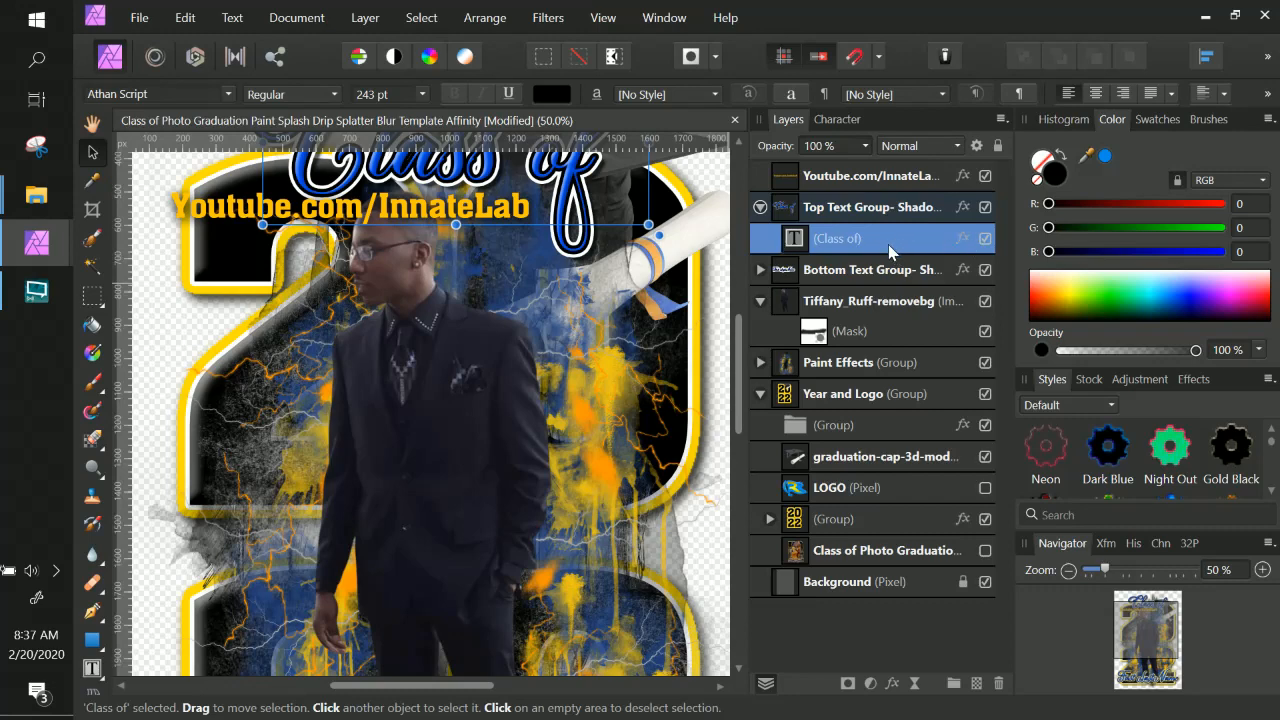
pyautogui.scroll(-2, 593, 271)
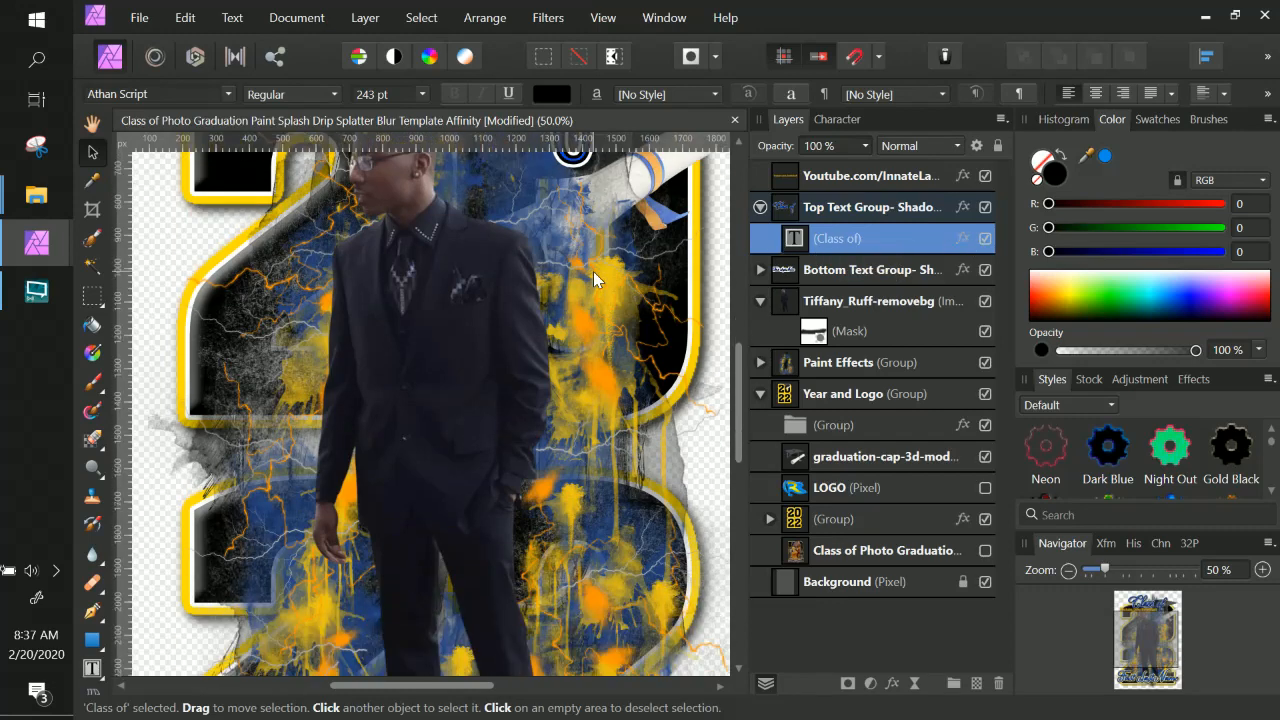
pyautogui.scroll(-8, 593, 271)
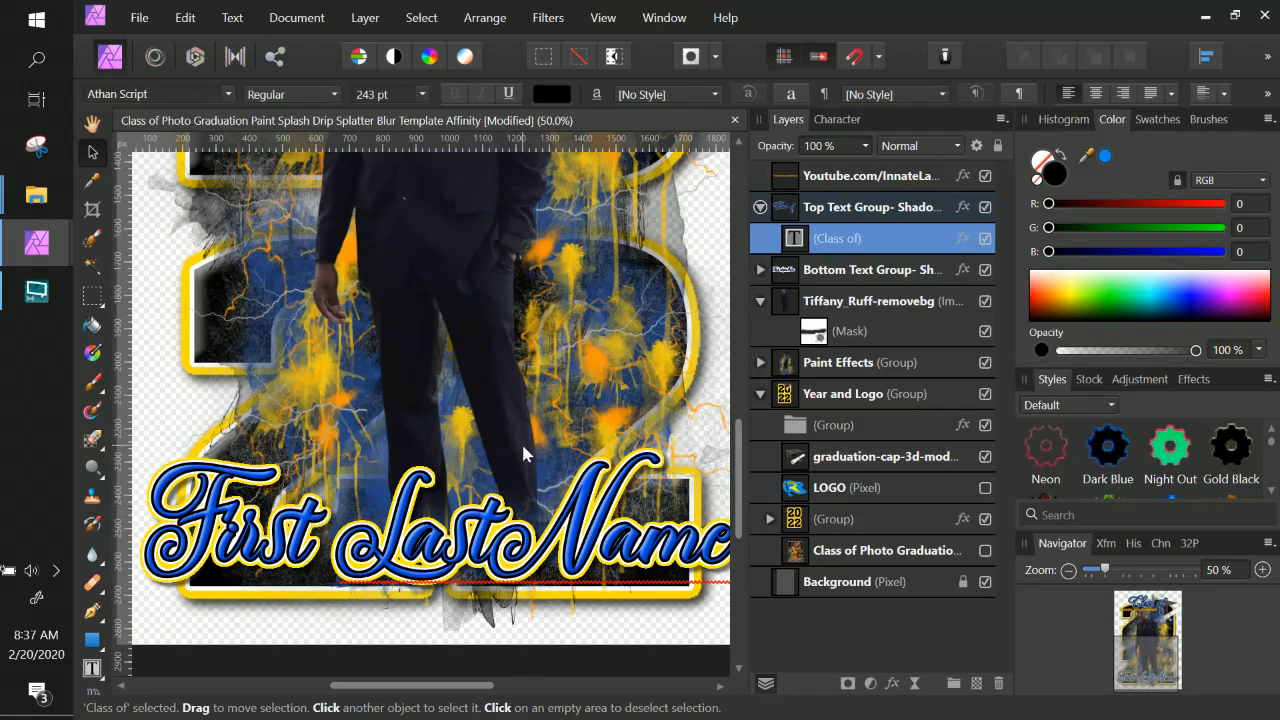
pyautogui.scroll(10, 521, 441)
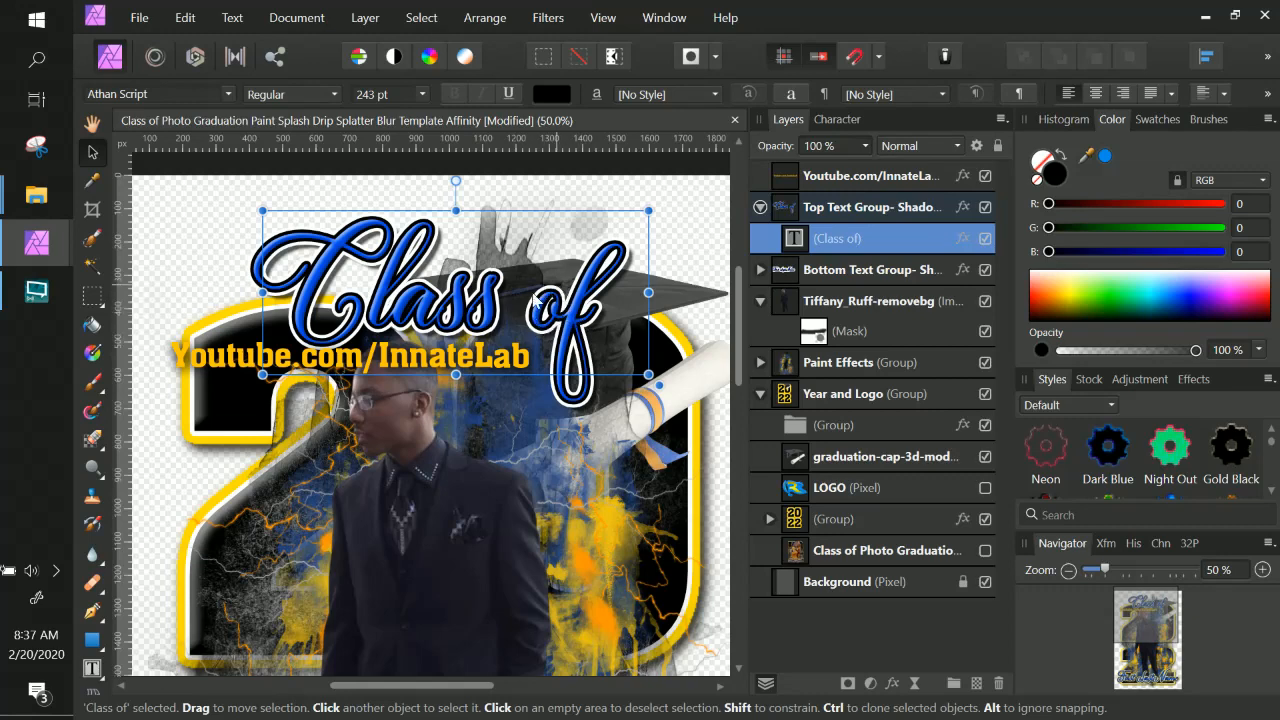
# Add an Outer Glow to the "Class of" text, sampling yellow from the poster, with a 14.9 px radius.
pyautogui.doubleClick(890, 240)
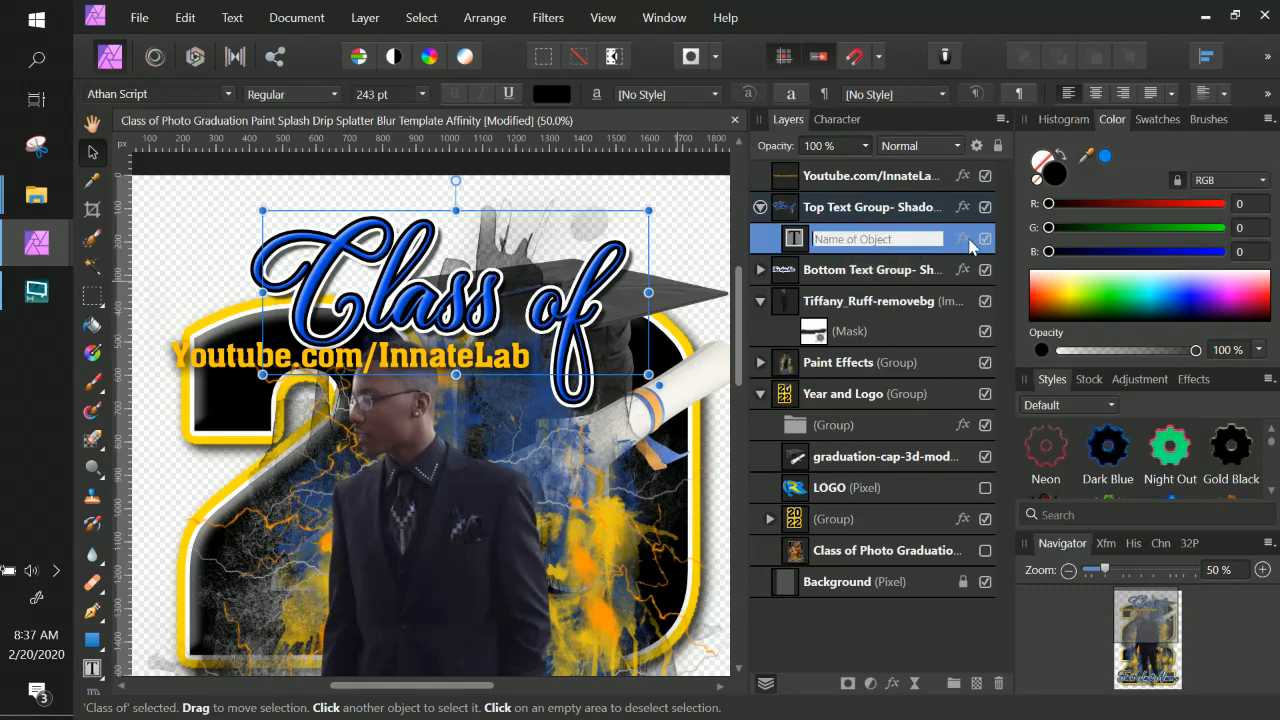
pyautogui.click(966, 242)
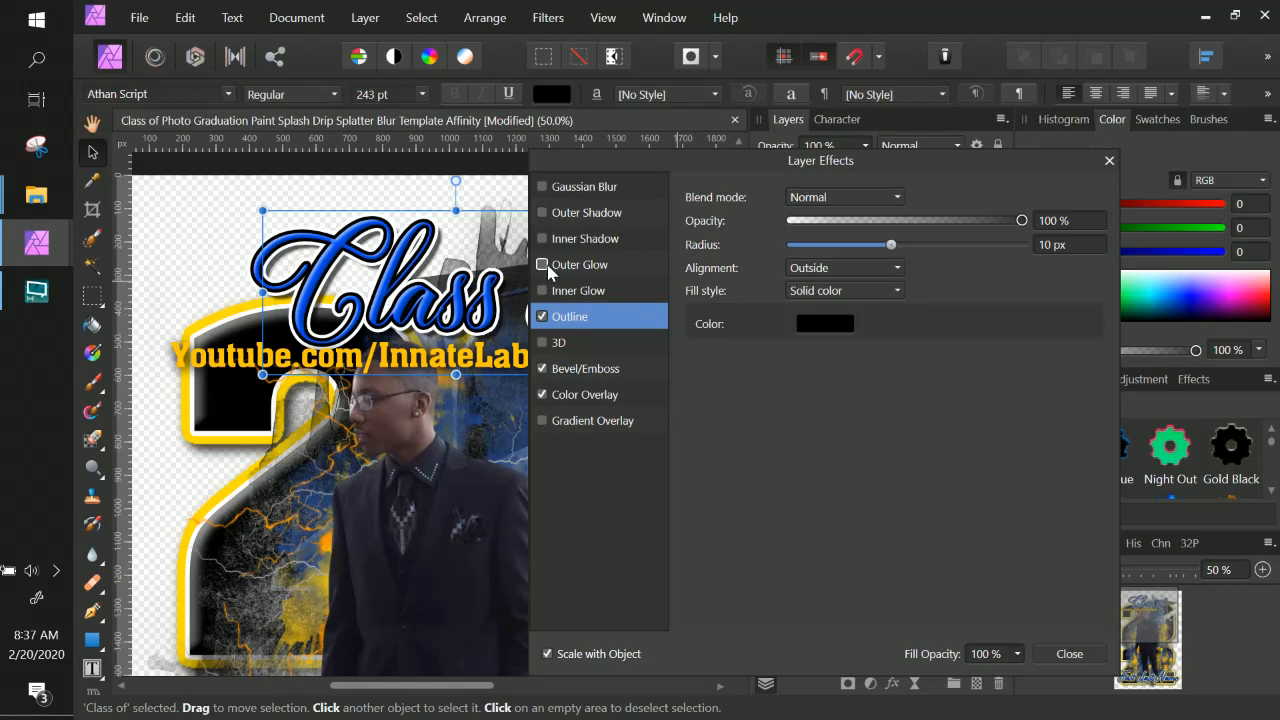
pyautogui.click(542, 265)
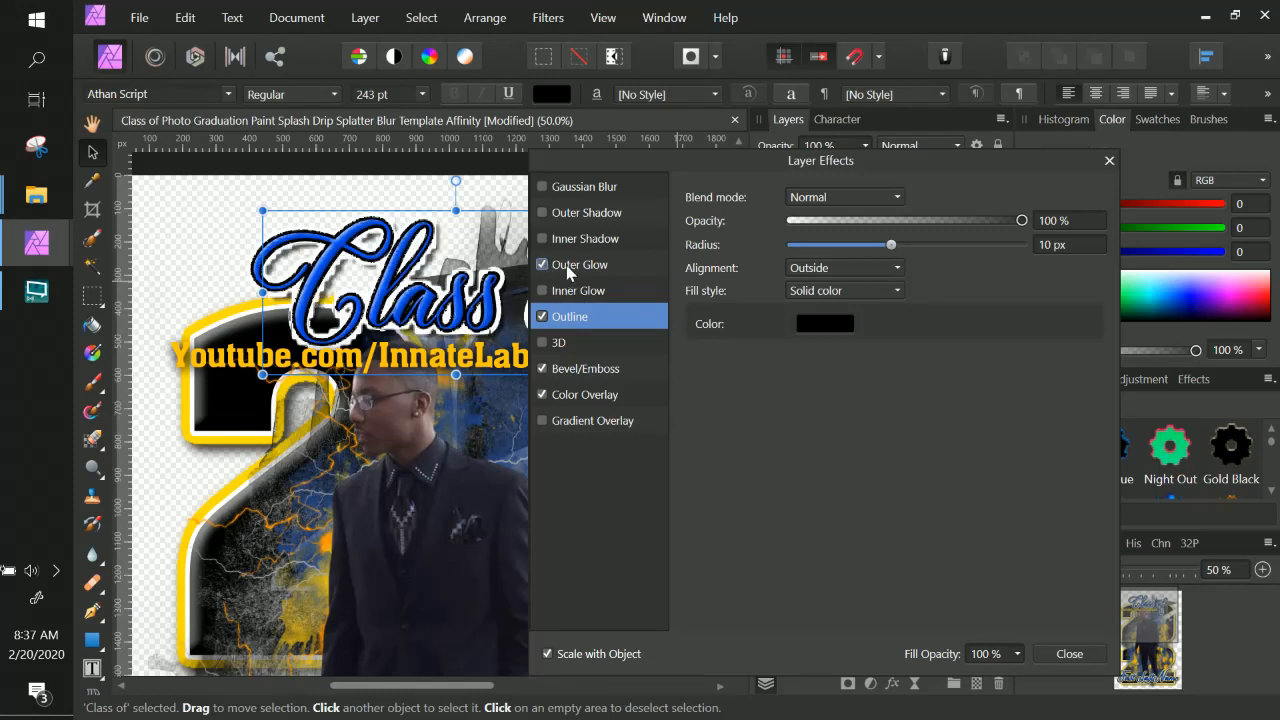
pyautogui.click(567, 268)
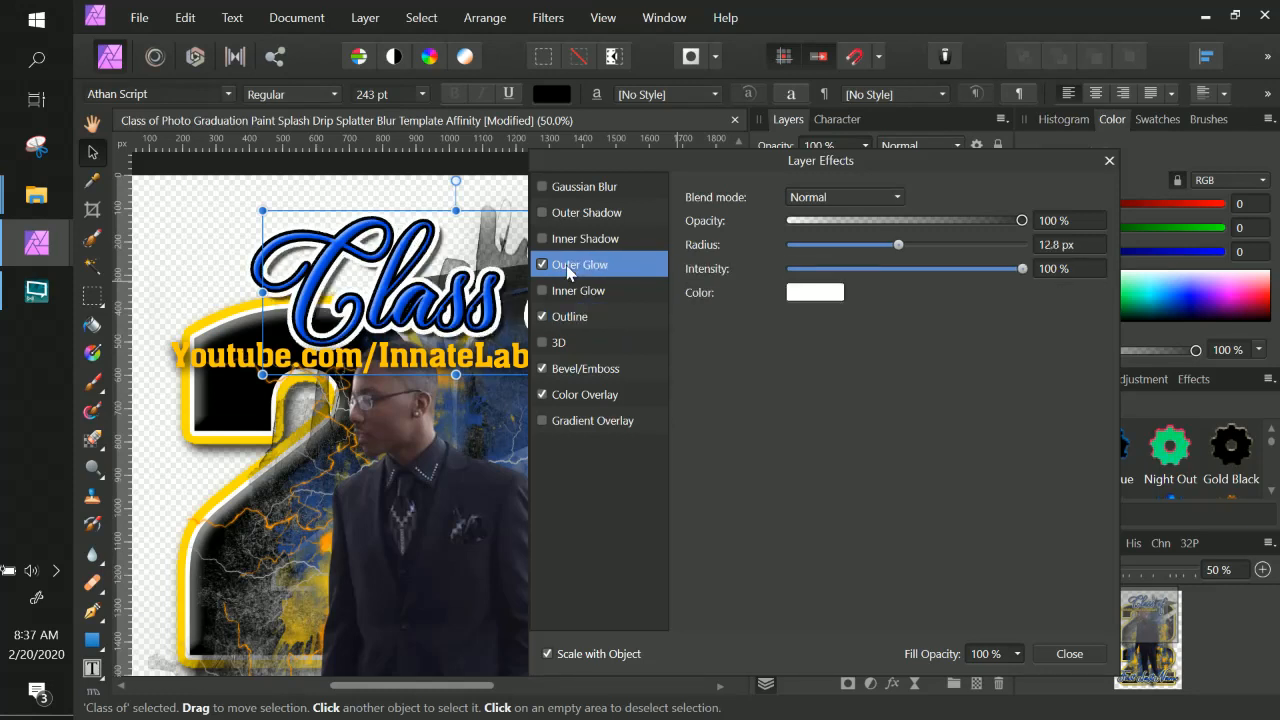
pyautogui.click(815, 293)
pyautogui.moveTo(908, 333); pyautogui.dragTo(213, 330)
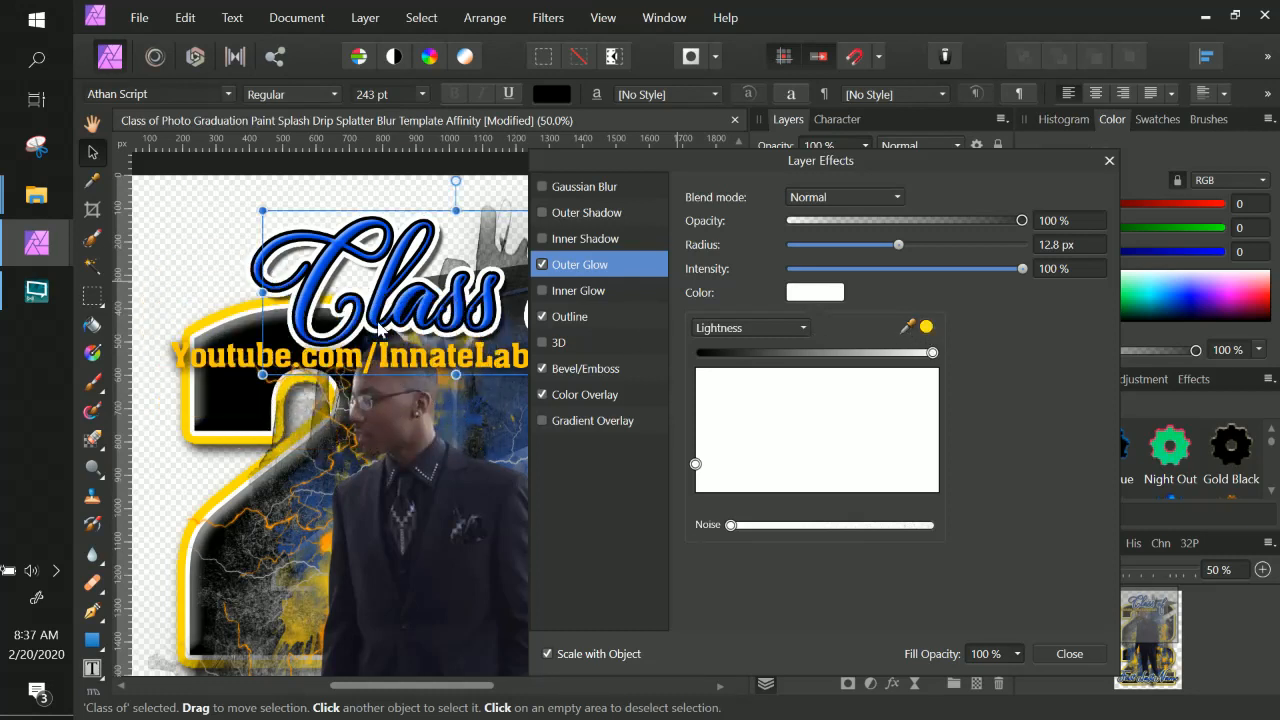
pyautogui.click(926, 328)
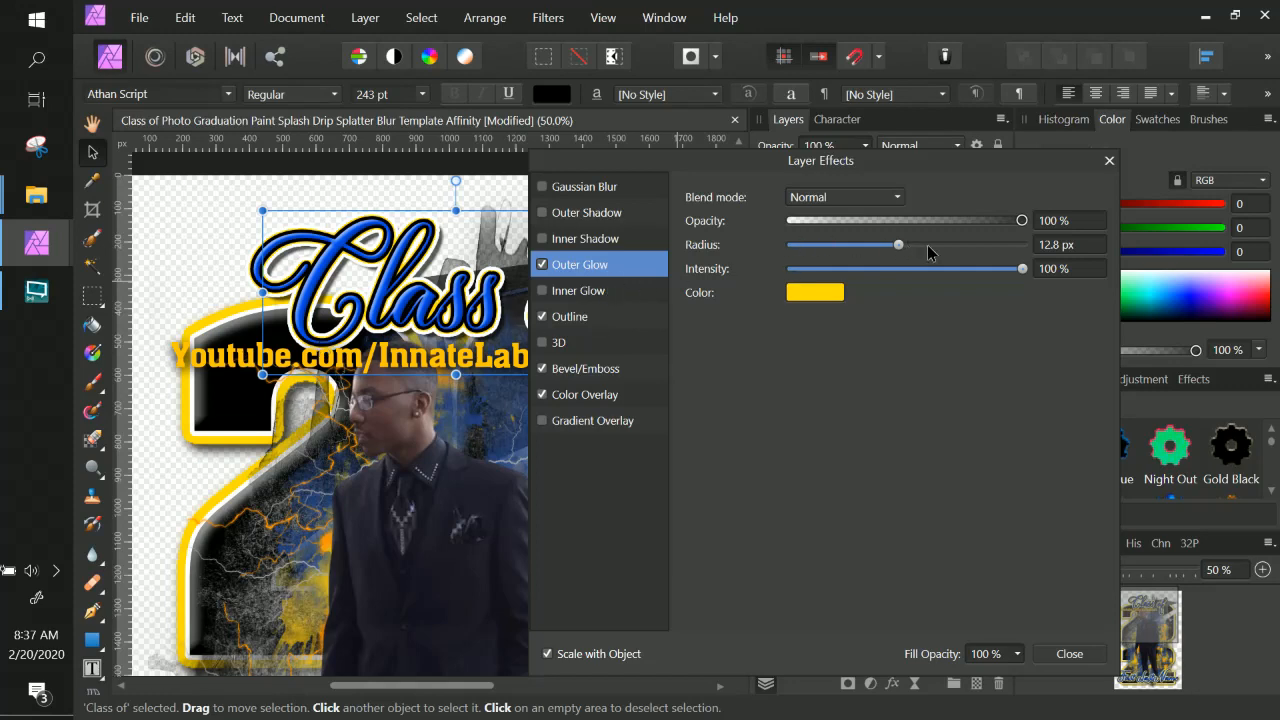
pyautogui.moveTo(912, 244)
pyautogui.mouseDown()
pyautogui.moveTo(935, 247)
pyautogui.moveTo(921, 245)
pyautogui.mouseUp()
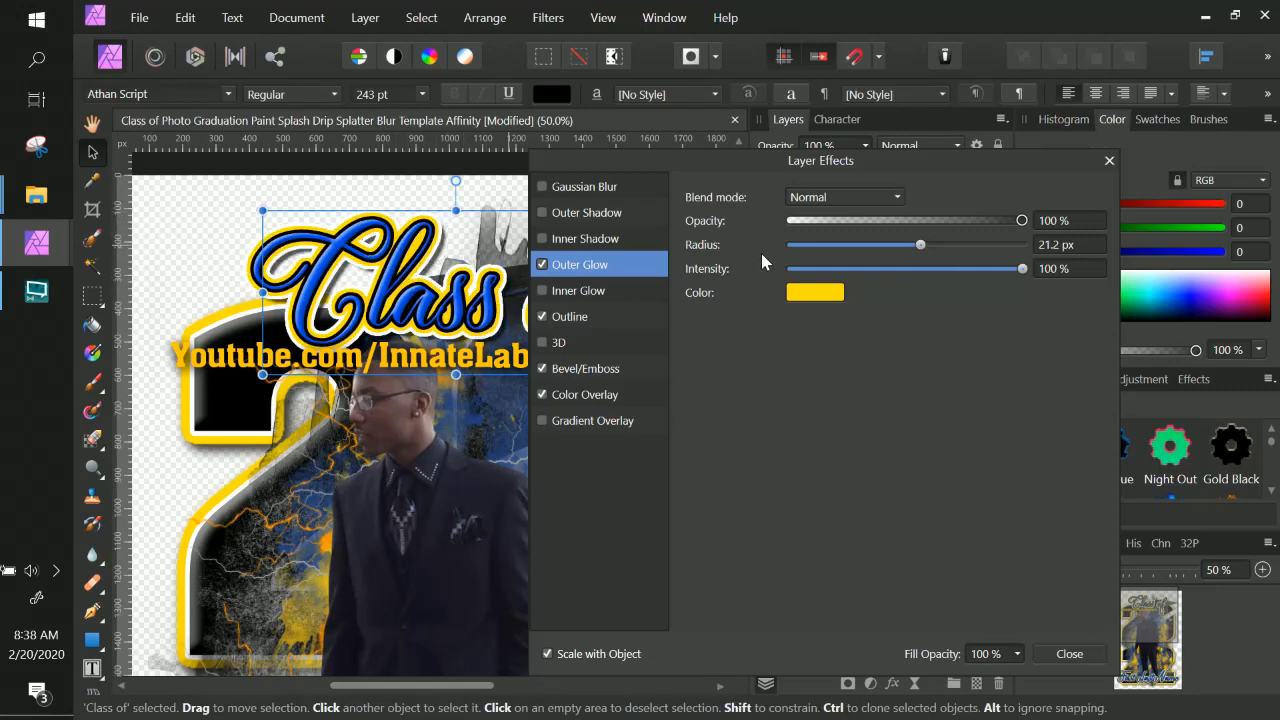
pyautogui.click(898, 245)
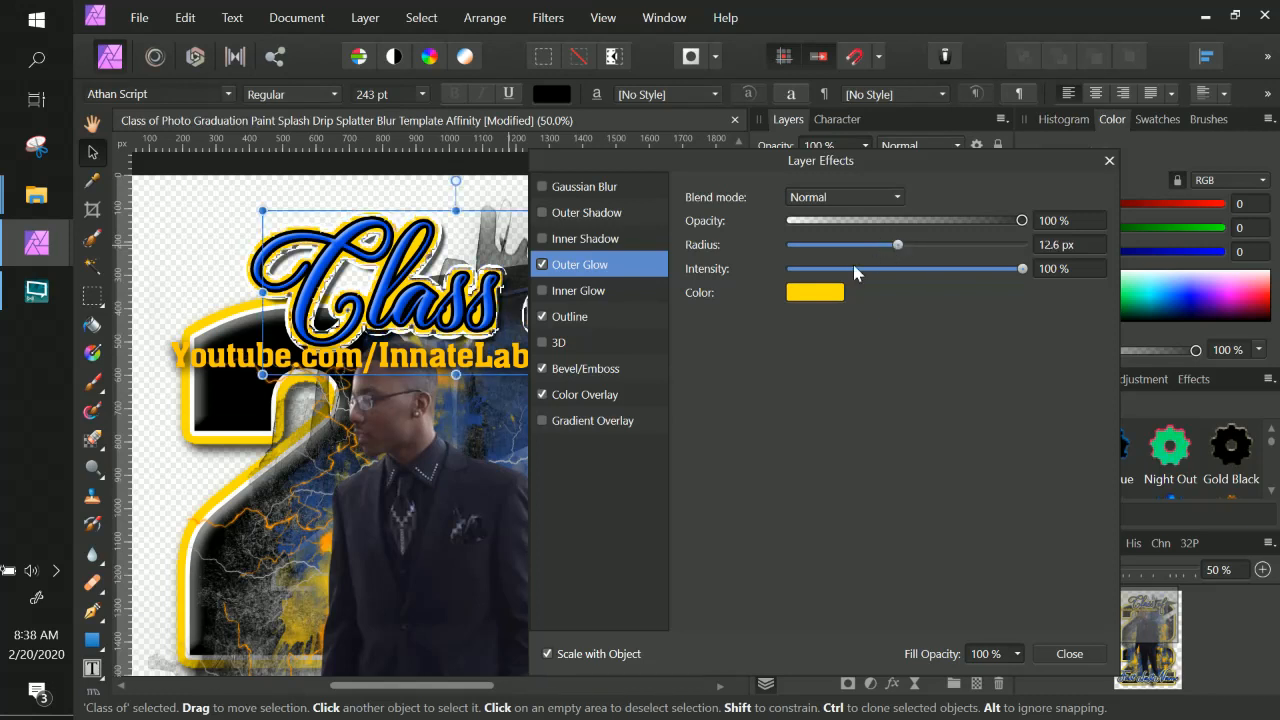
pyautogui.click(903, 245)
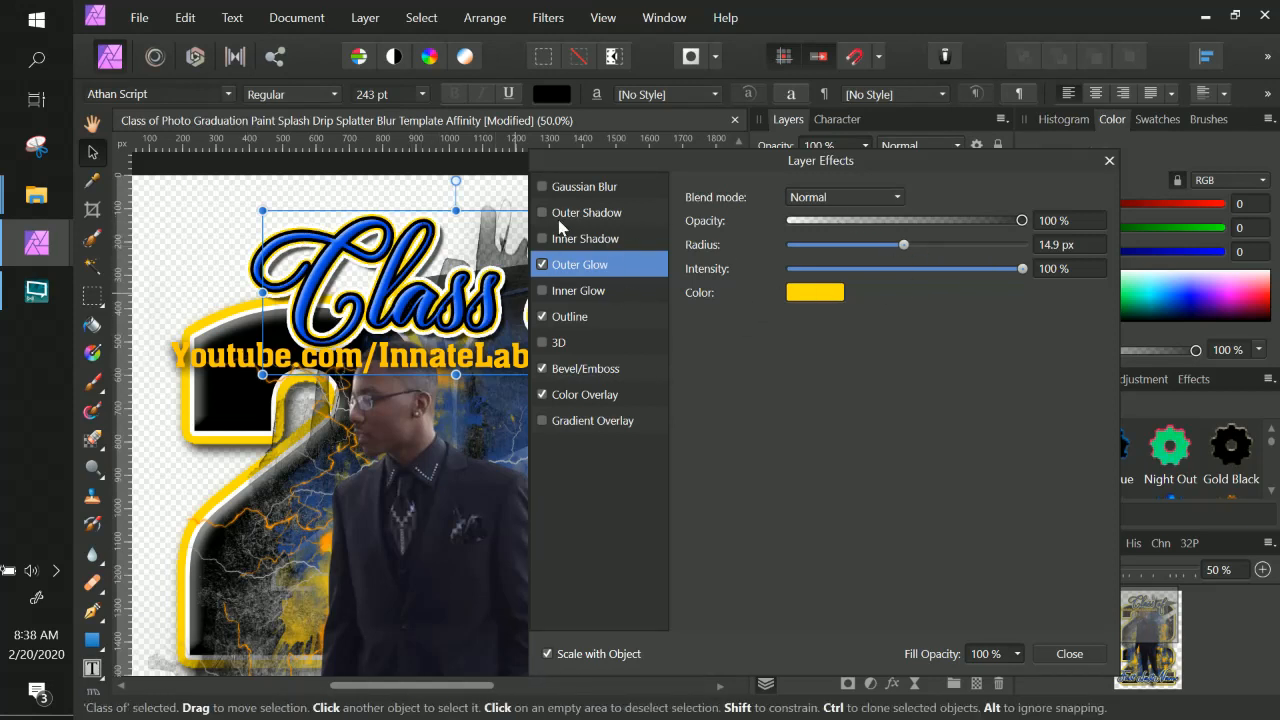
pyautogui.click(1069, 653)
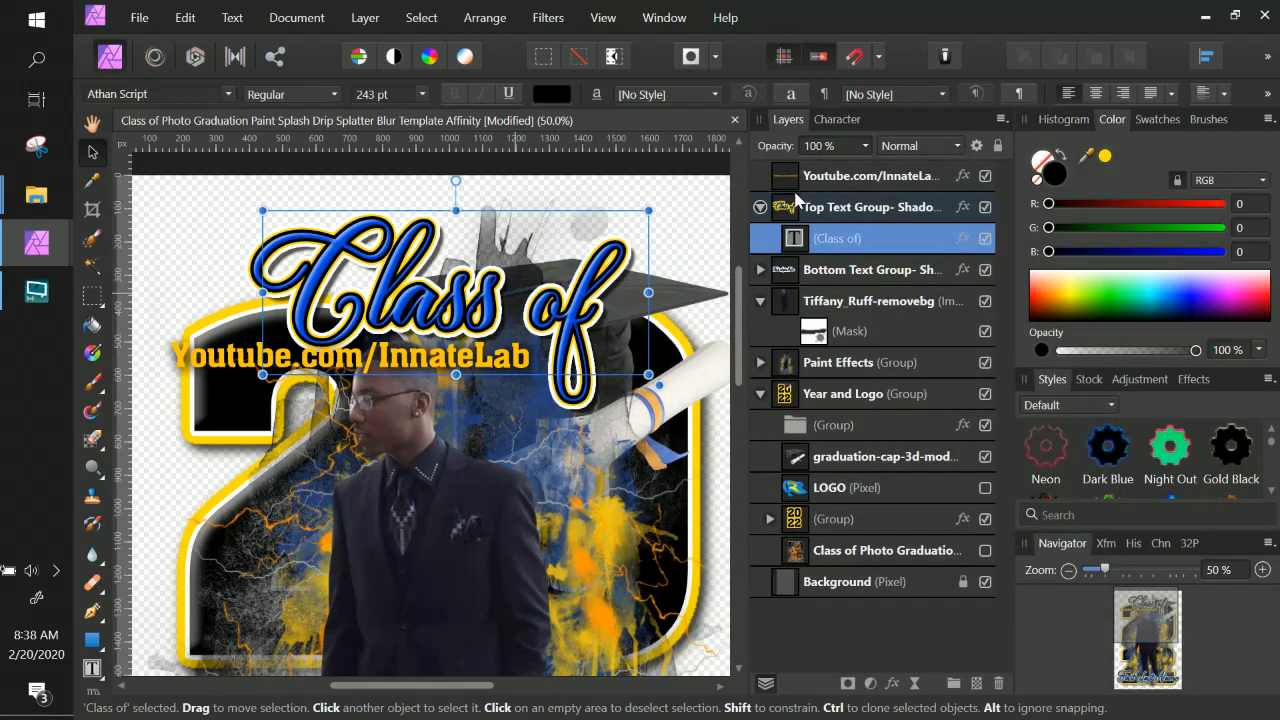
# Set the Top Text Group's Outline radius to 6.5 px and close the effects.
pyautogui.click(963, 207)
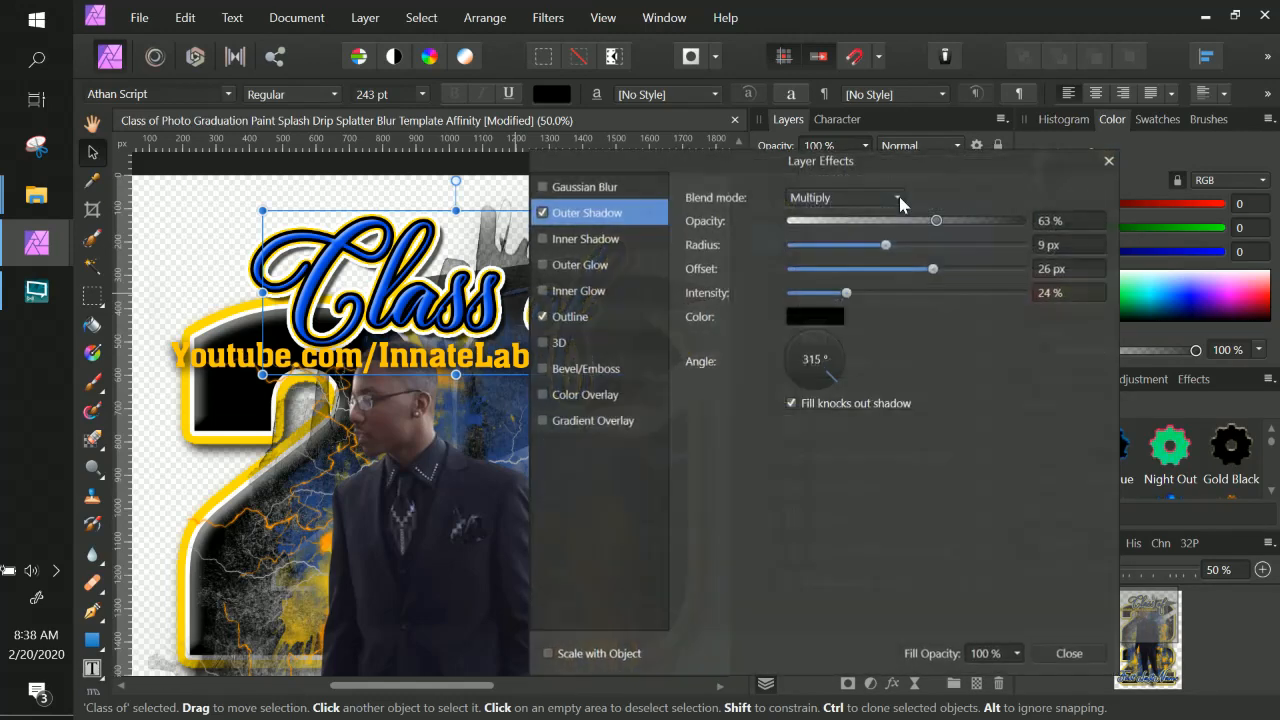
pyautogui.click(567, 318)
pyautogui.moveTo(891, 245); pyautogui.dragTo(872, 248)
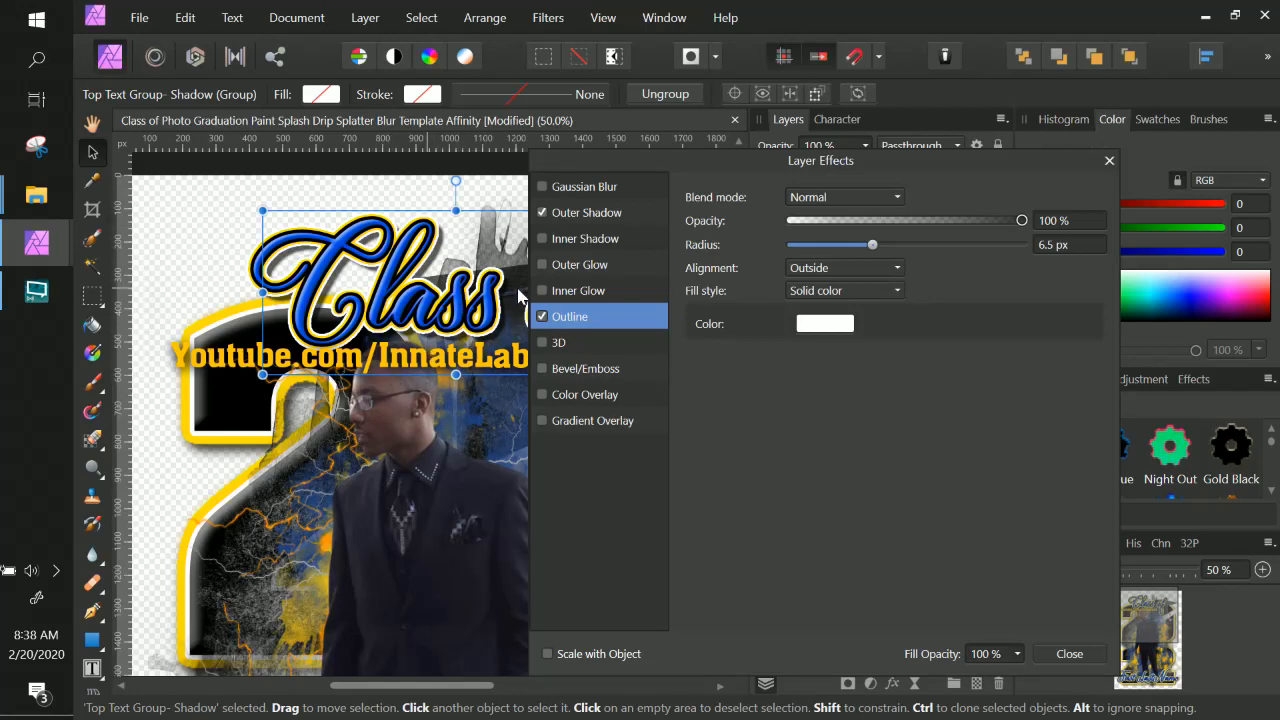
pyautogui.click(1069, 653)
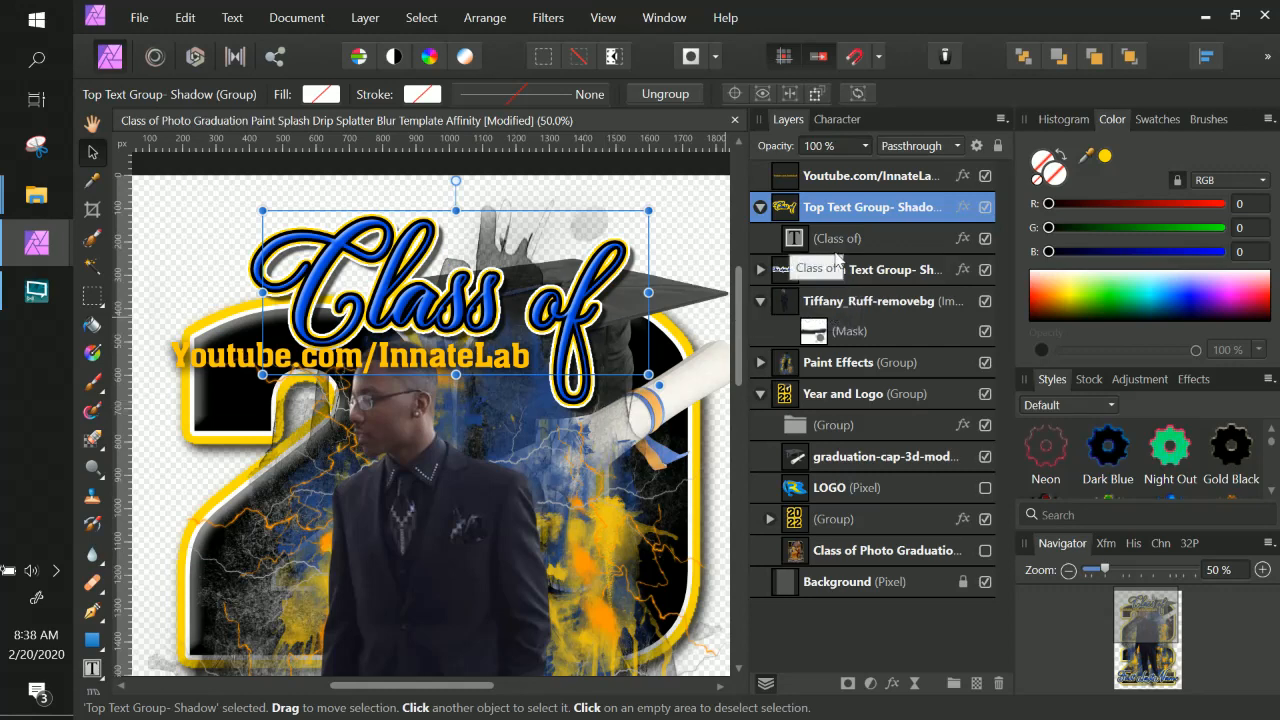
# Select the Bottom Text Group and review its layer effects without changing them.
pyautogui.click(783, 274)
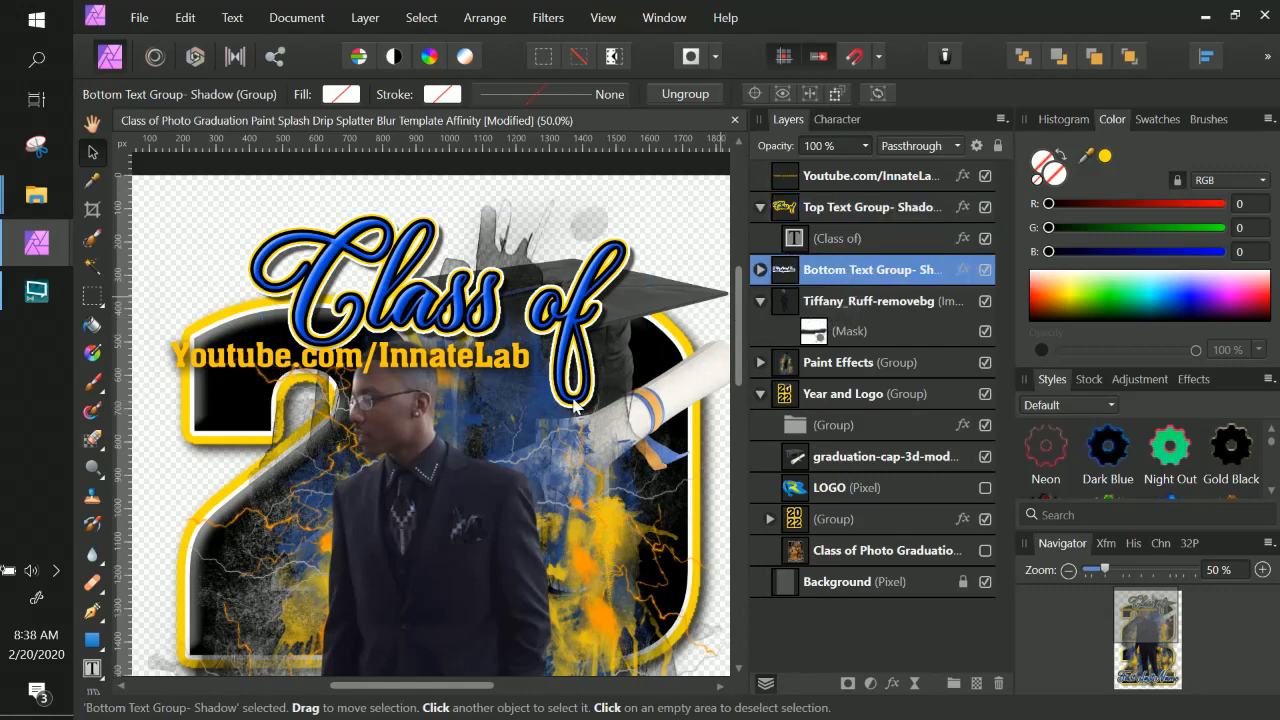
pyautogui.scroll(-10, 496, 477)
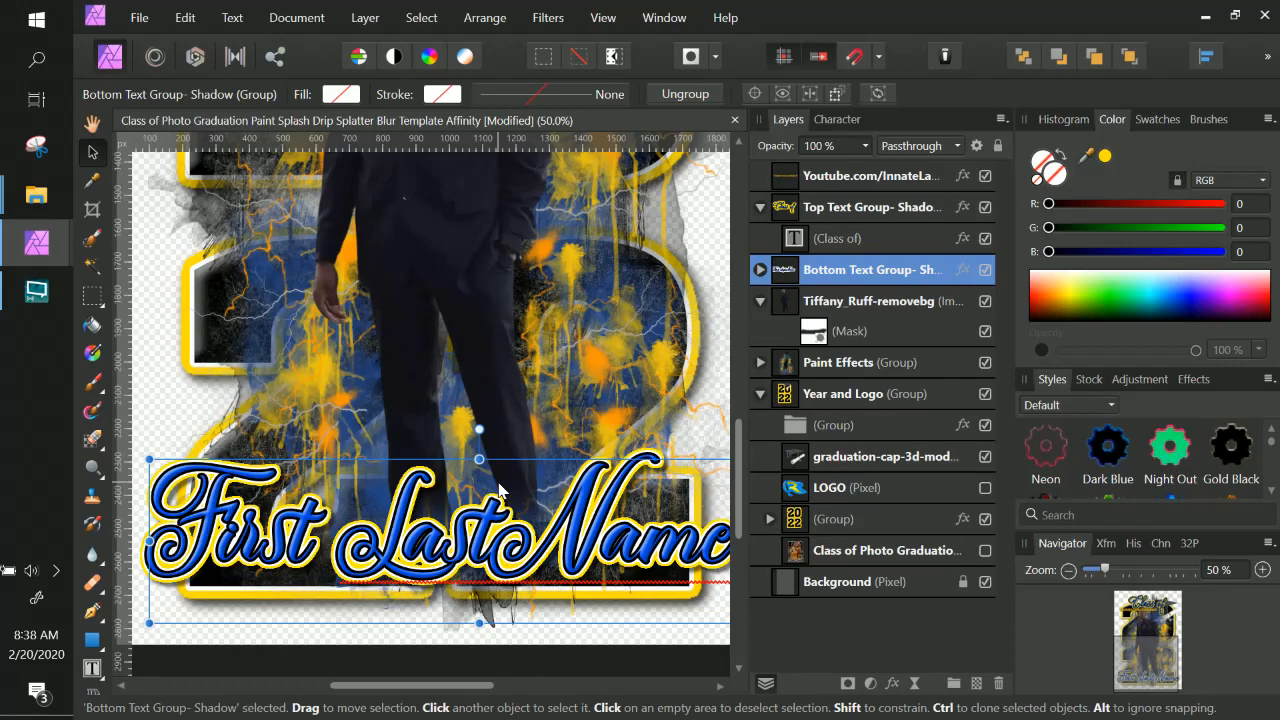
pyautogui.scroll(8, 500, 490)
pyautogui.scroll(-7, 590, 502)
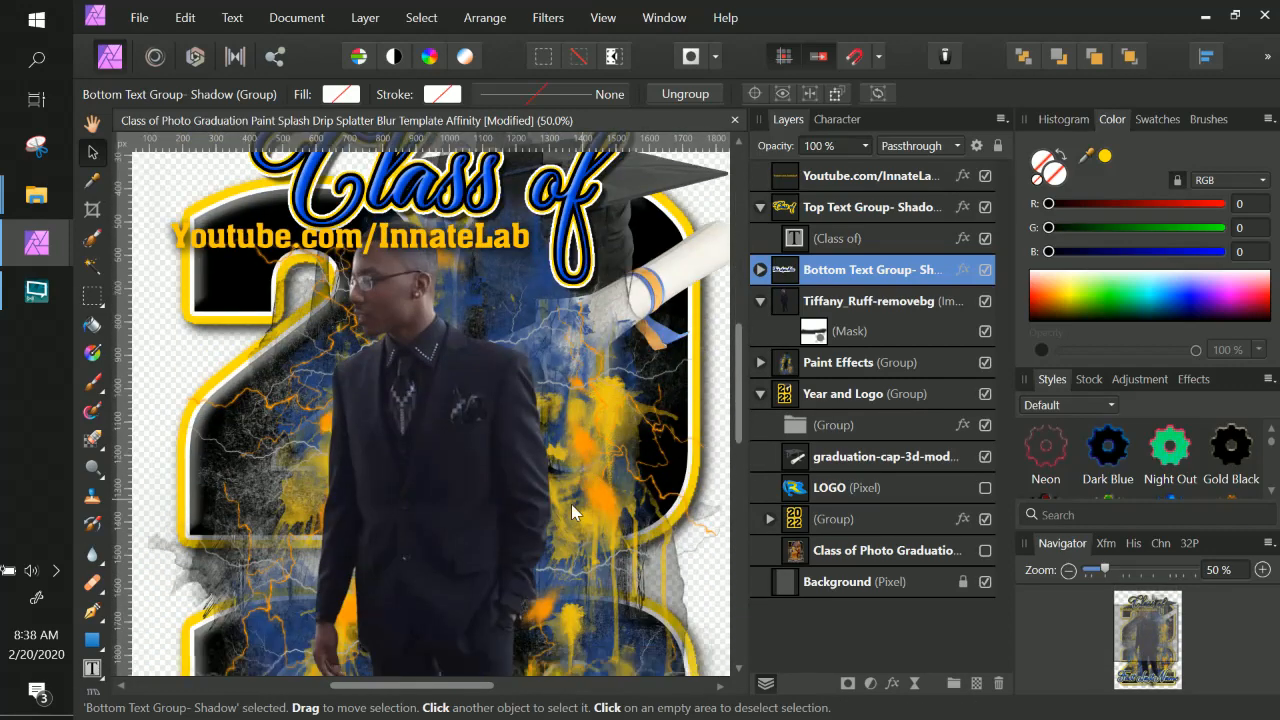
pyautogui.scroll(-1, 561, 505)
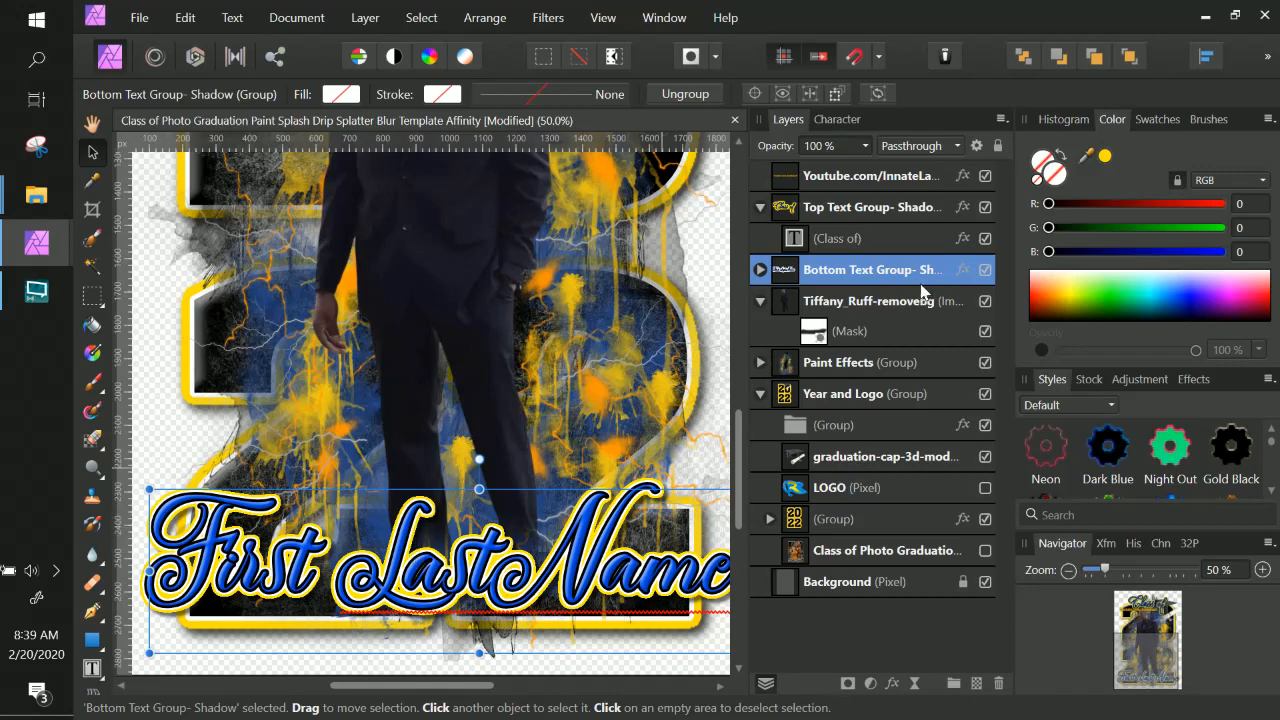
pyautogui.click(962, 270)
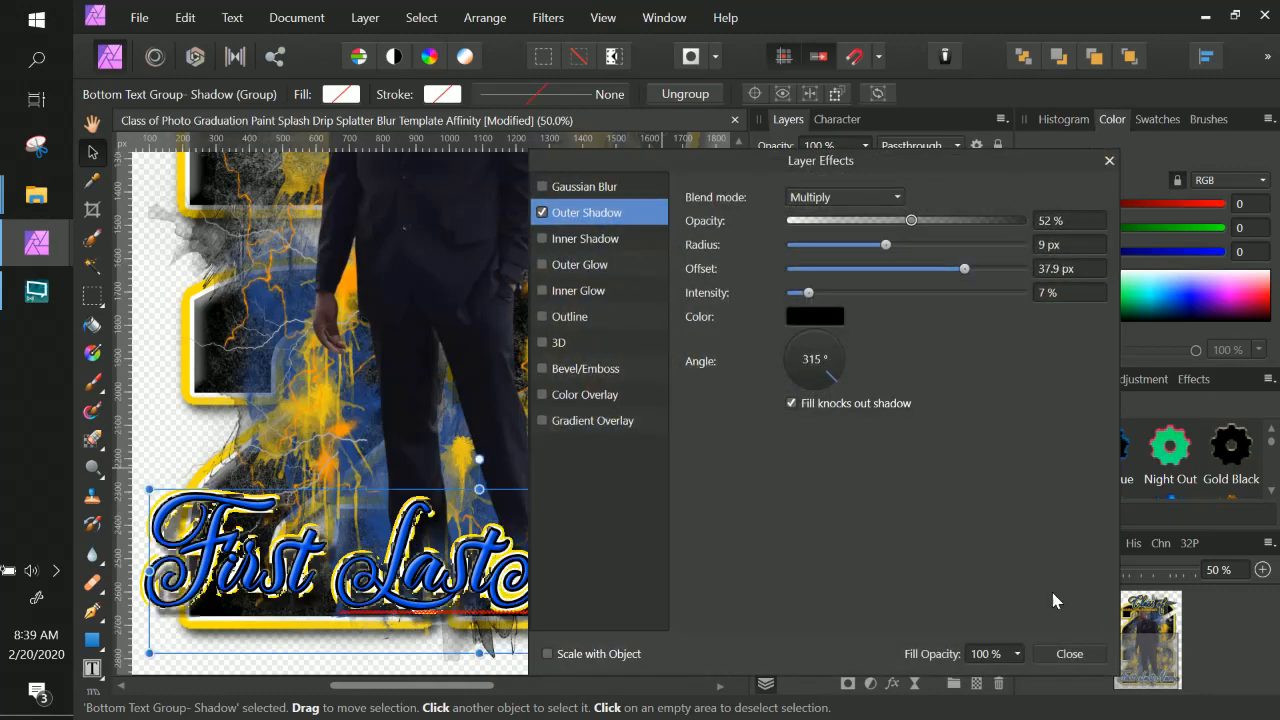
pyautogui.click(1071, 655)
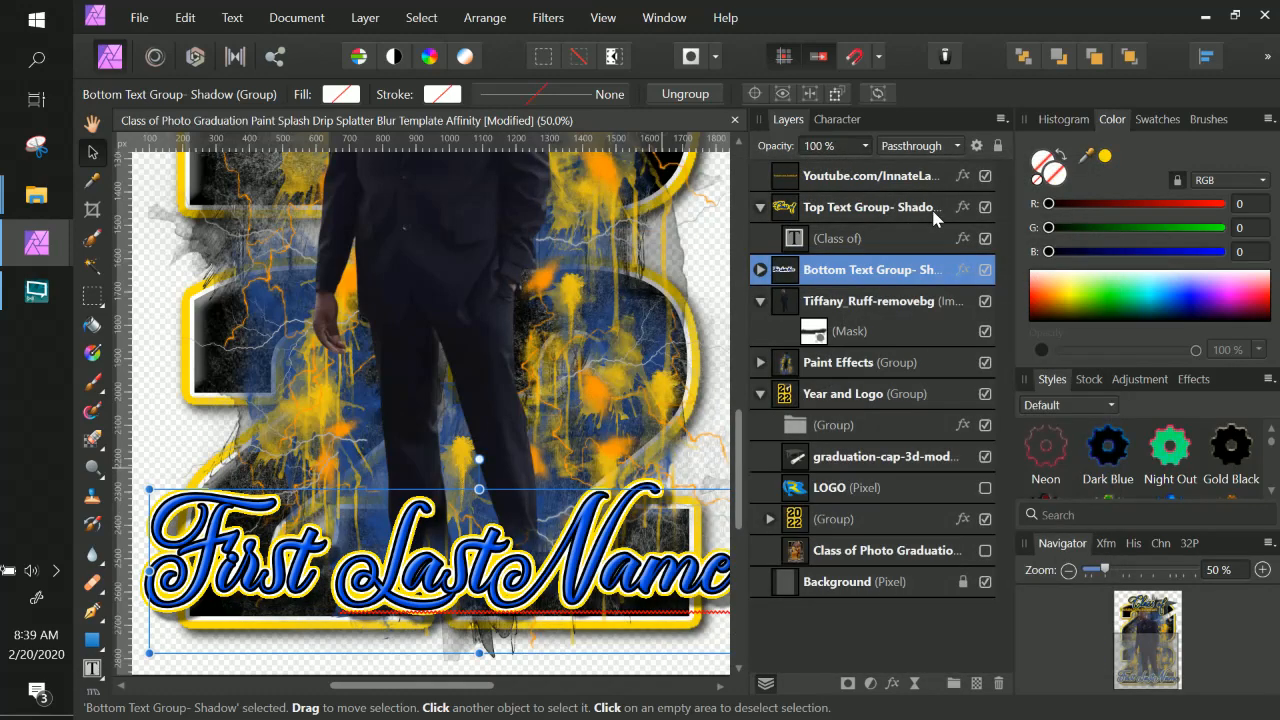
# Set the First LastName text's Outer Glow intensity to 46% and close the effects.
pyautogui.click(760, 270)
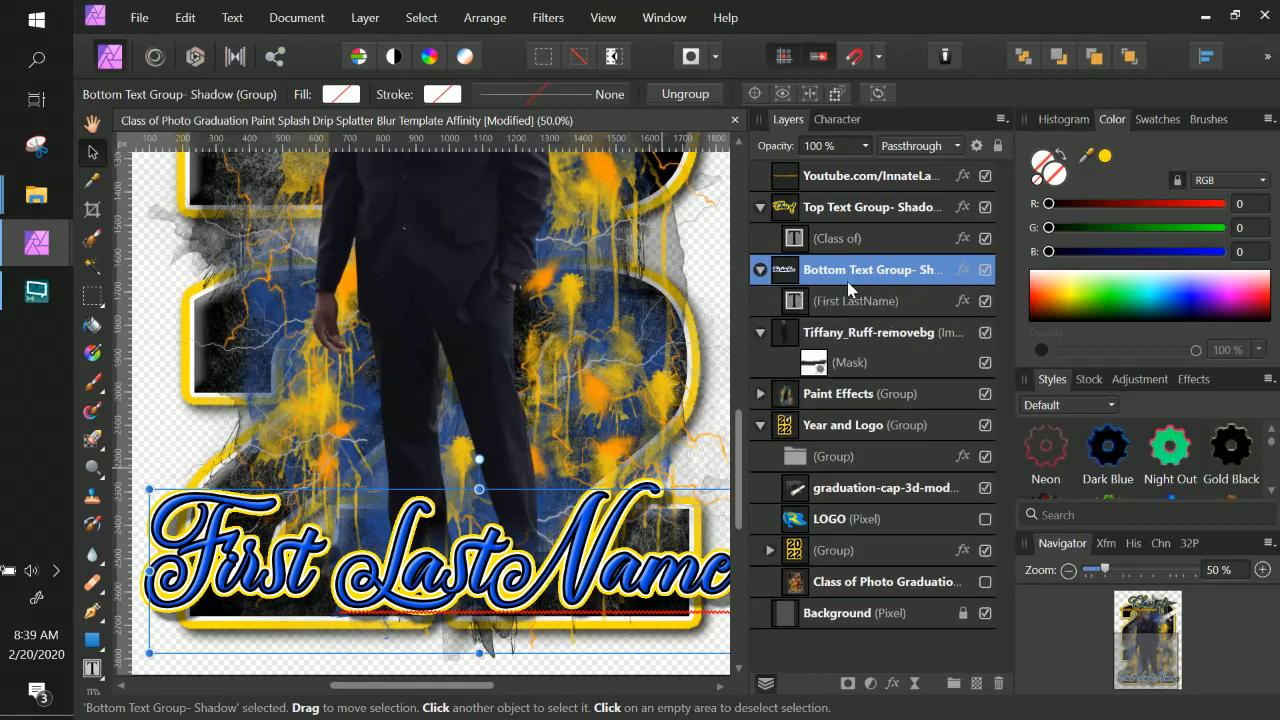
pyautogui.click(962, 302)
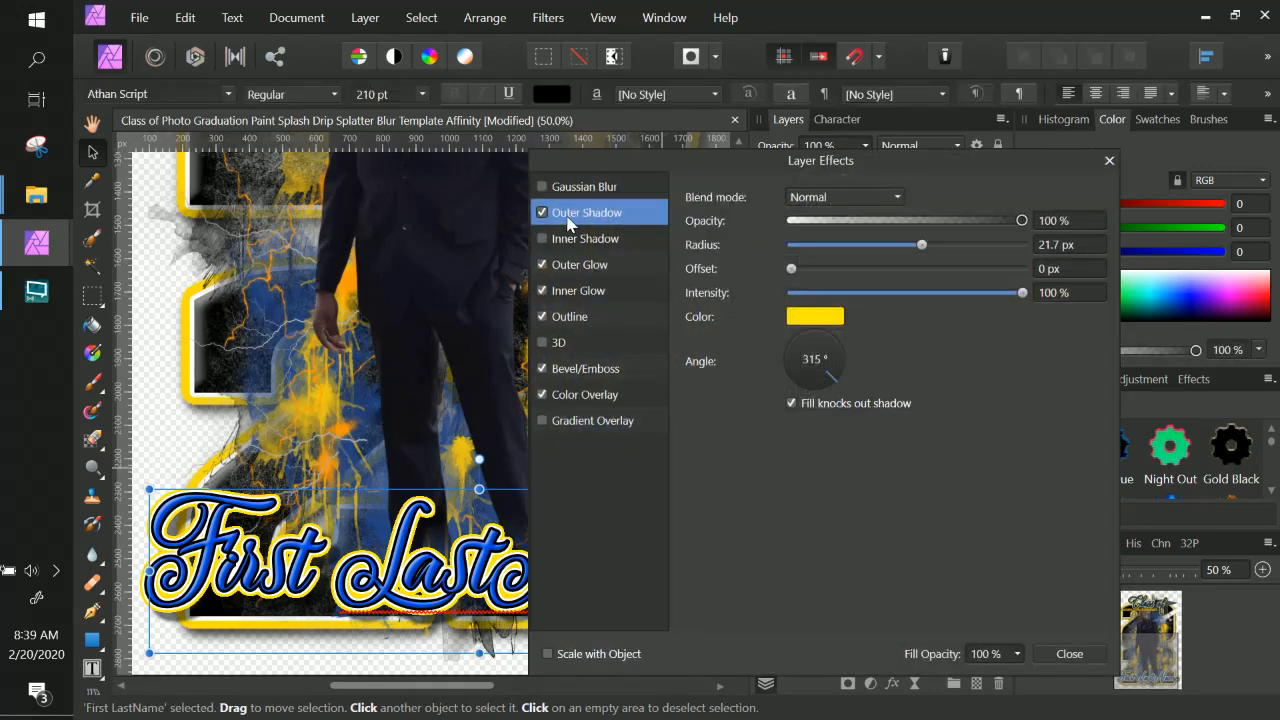
pyautogui.click(598, 268)
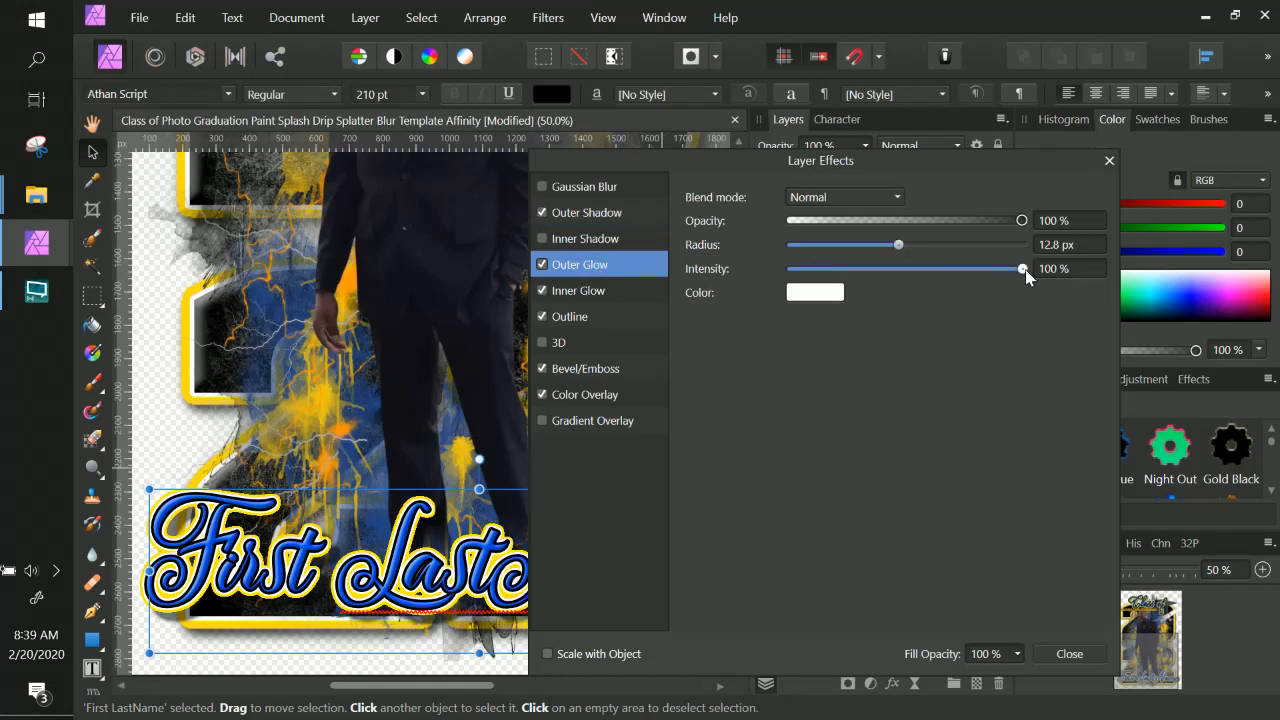
pyautogui.moveTo(1026, 277); pyautogui.dragTo(1007, 277)
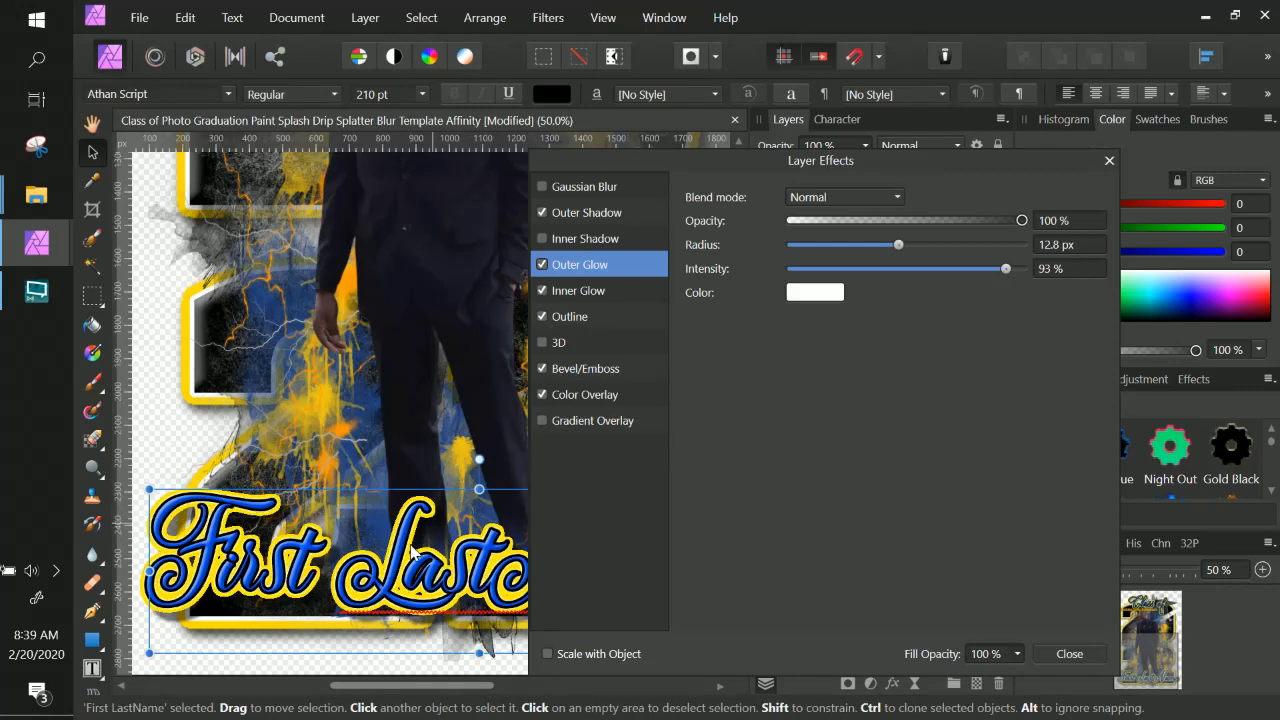
pyautogui.scroll(2, 412, 548)
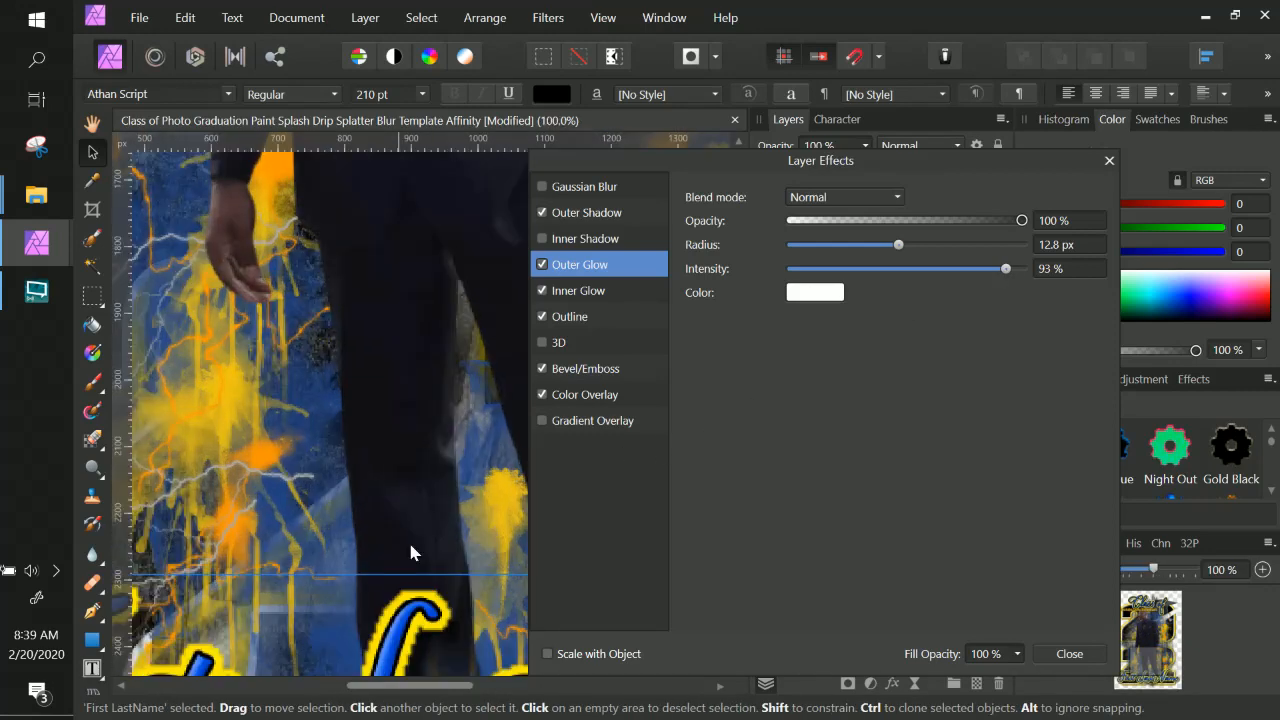
pyautogui.scroll(-3, 428, 527)
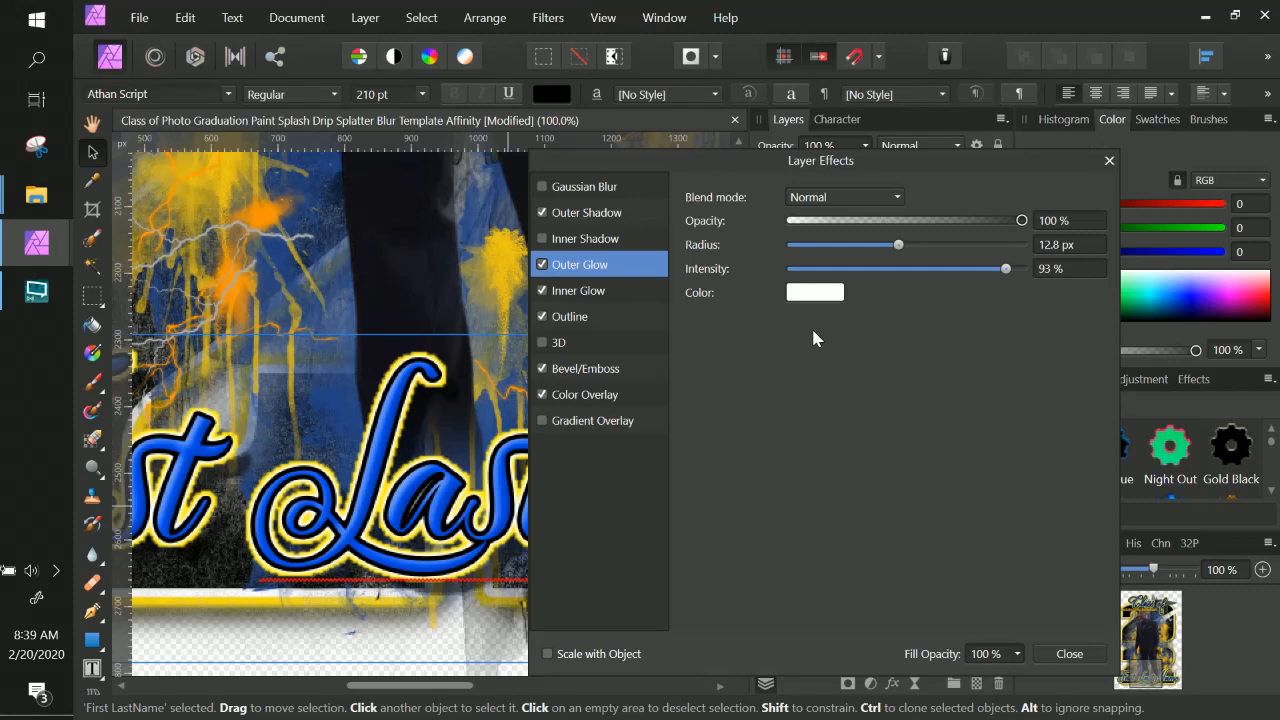
pyautogui.click(898, 269)
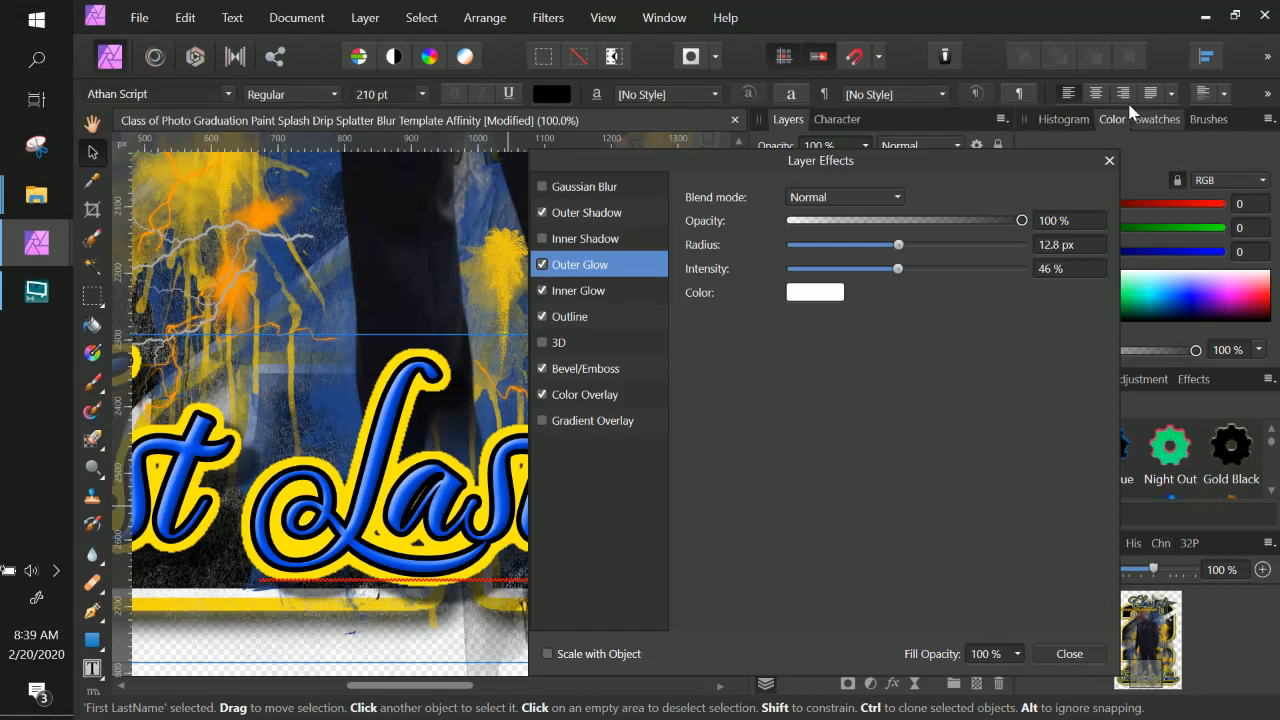
pyautogui.click(1082, 655)
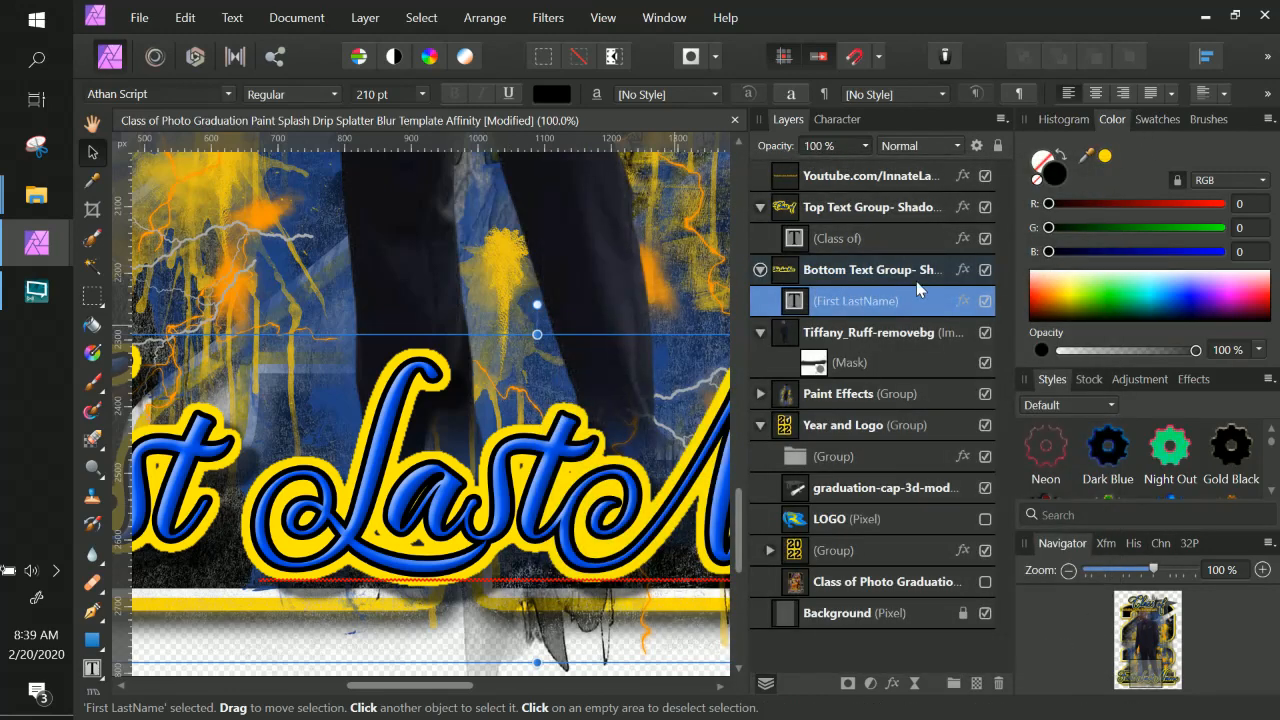
# Duplicate the Top Text Group layer.
pyautogui.hotkey('ctrl', '-')
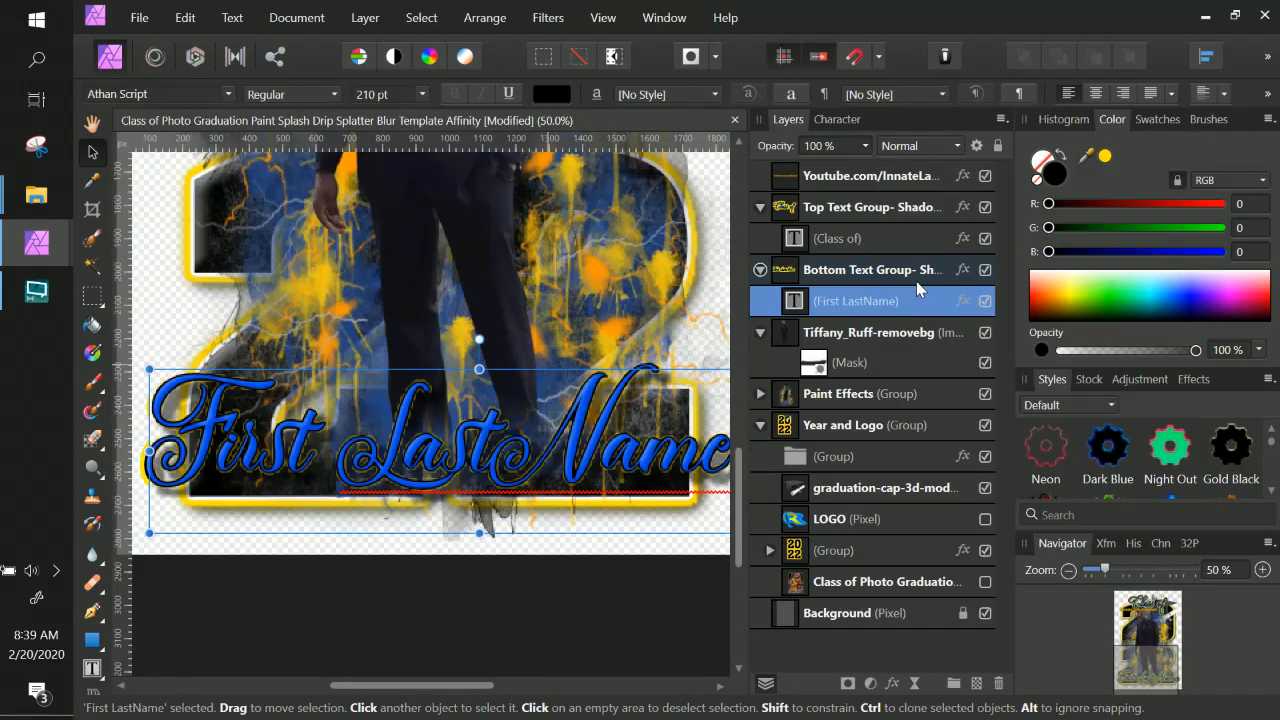
pyautogui.press('space')
pyautogui.moveTo(578, 294); pyautogui.dragTo(597, 598)
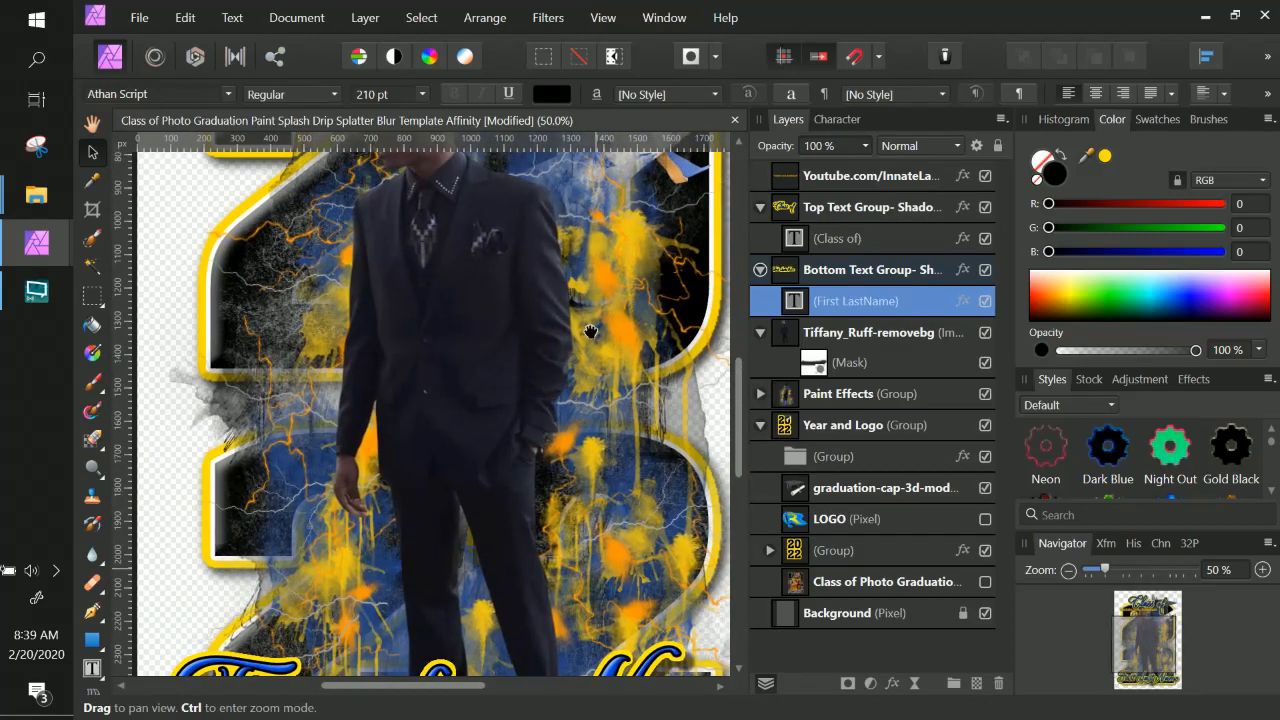
pyautogui.moveTo(589, 322); pyautogui.dragTo(570, 469)
pyautogui.click(758, 214)
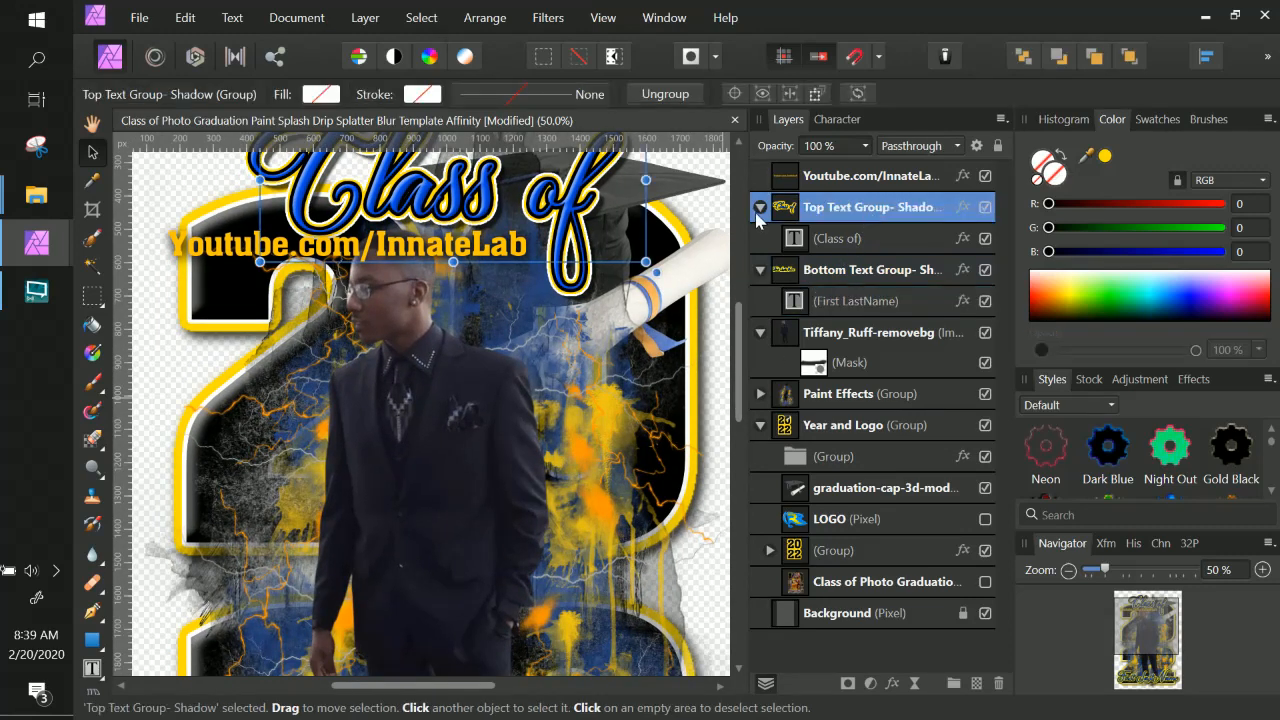
pyautogui.click(760, 207)
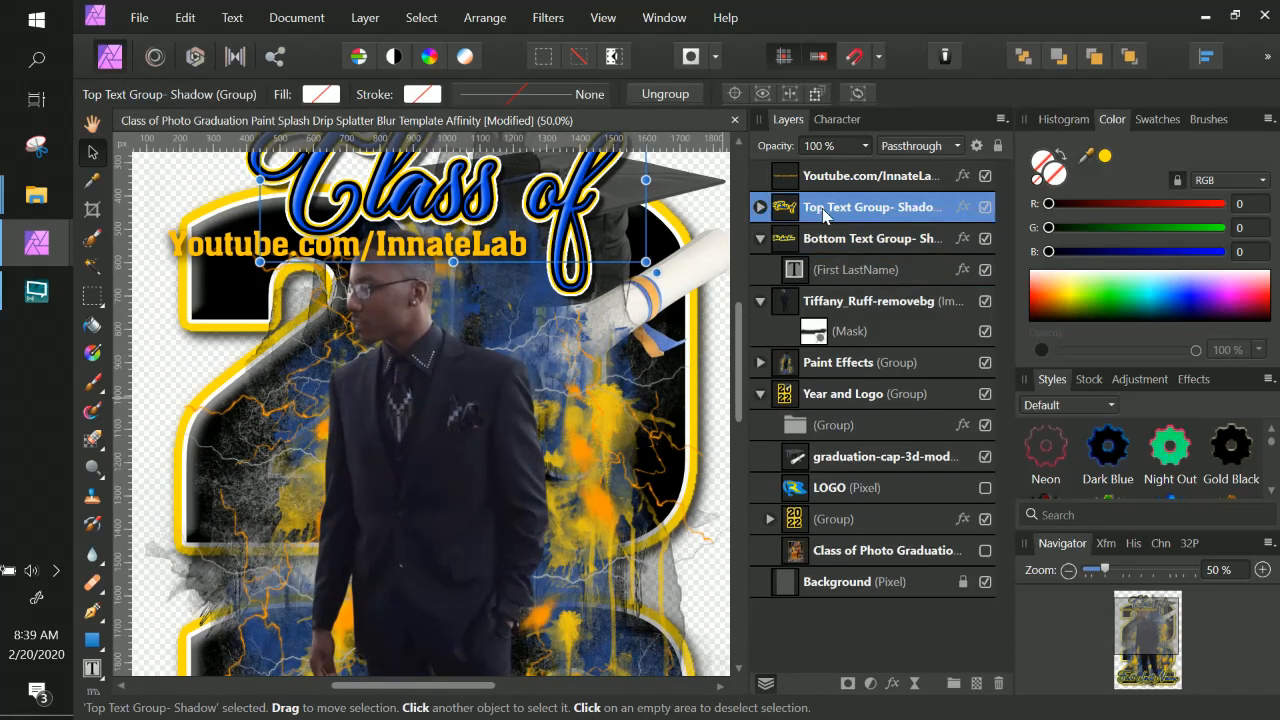
pyautogui.click(823, 209)
pyautogui.click(790, 208)
pyautogui.rightClick(941, 219)
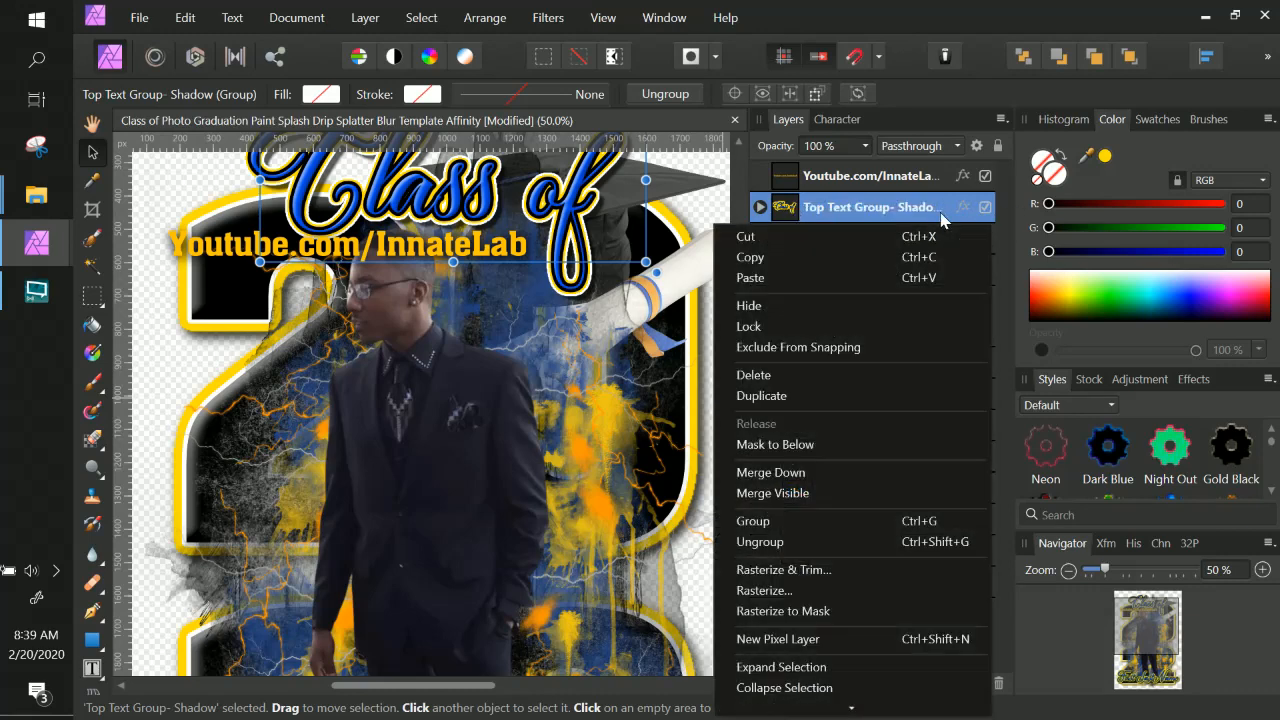
pyautogui.click(788, 393)
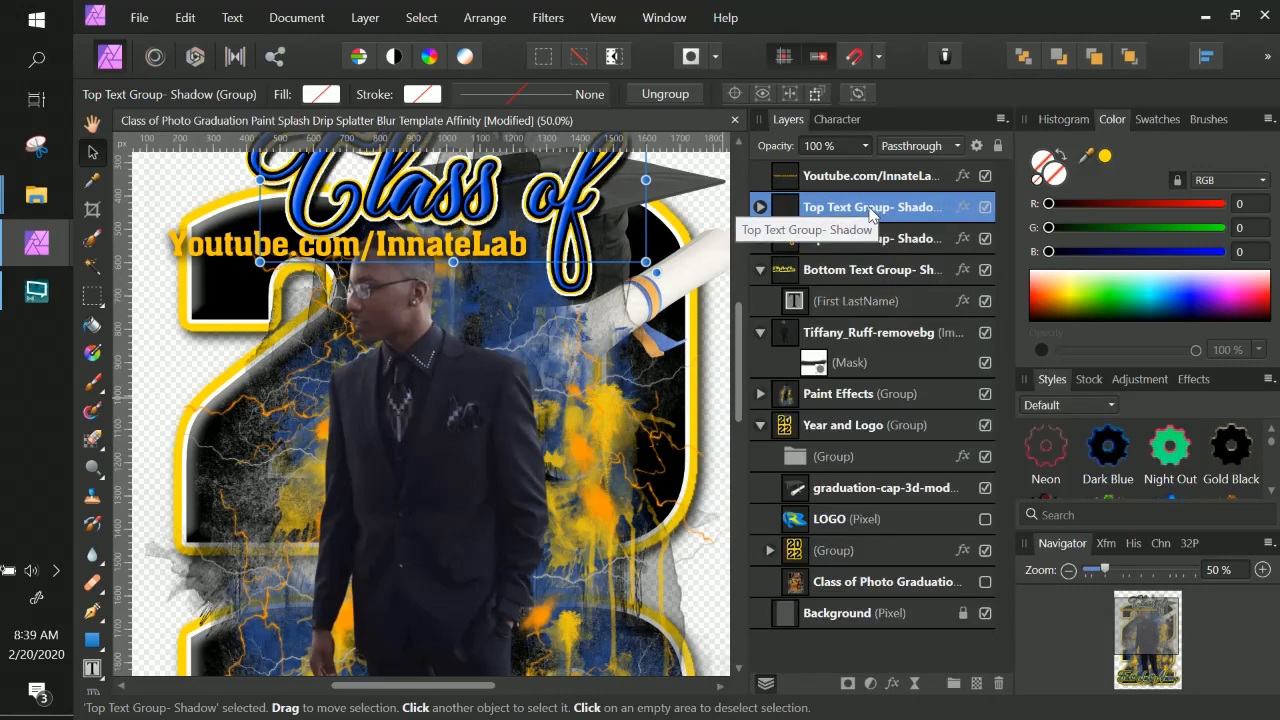
# Open the duplicated Top Text Group's layer effects and close them again.
pyautogui.click(811, 208)
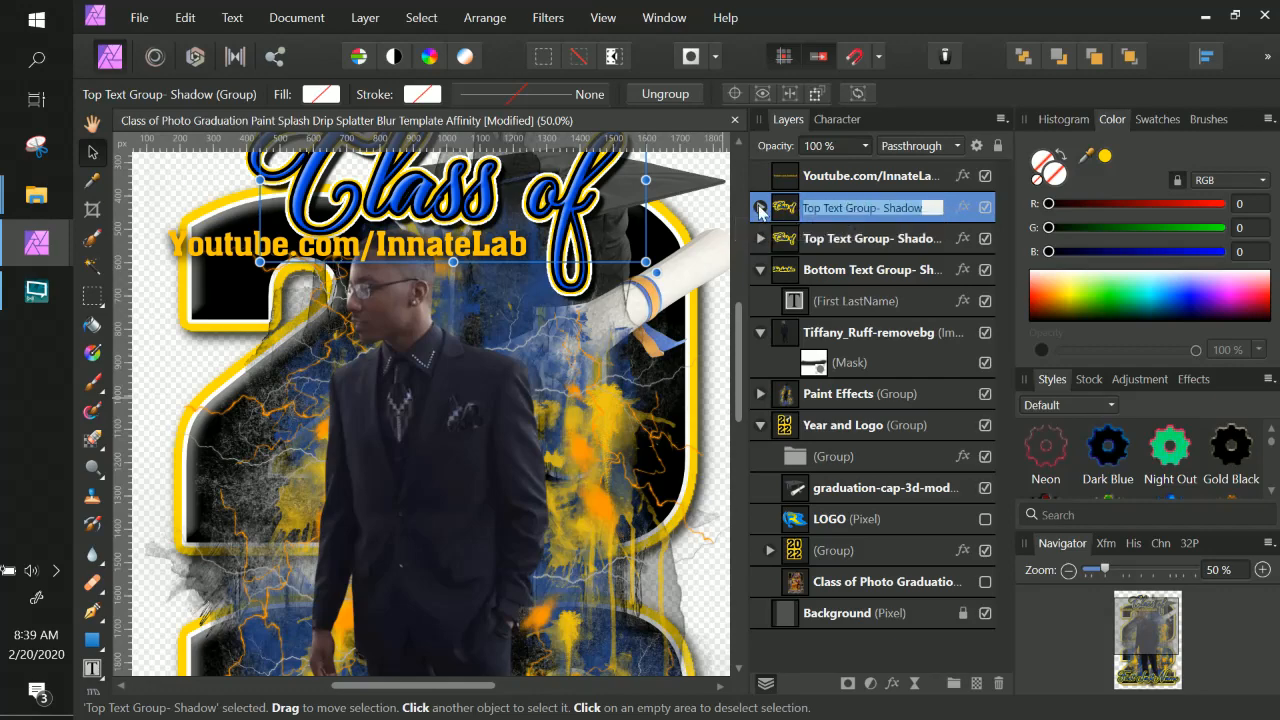
pyautogui.click(960, 208)
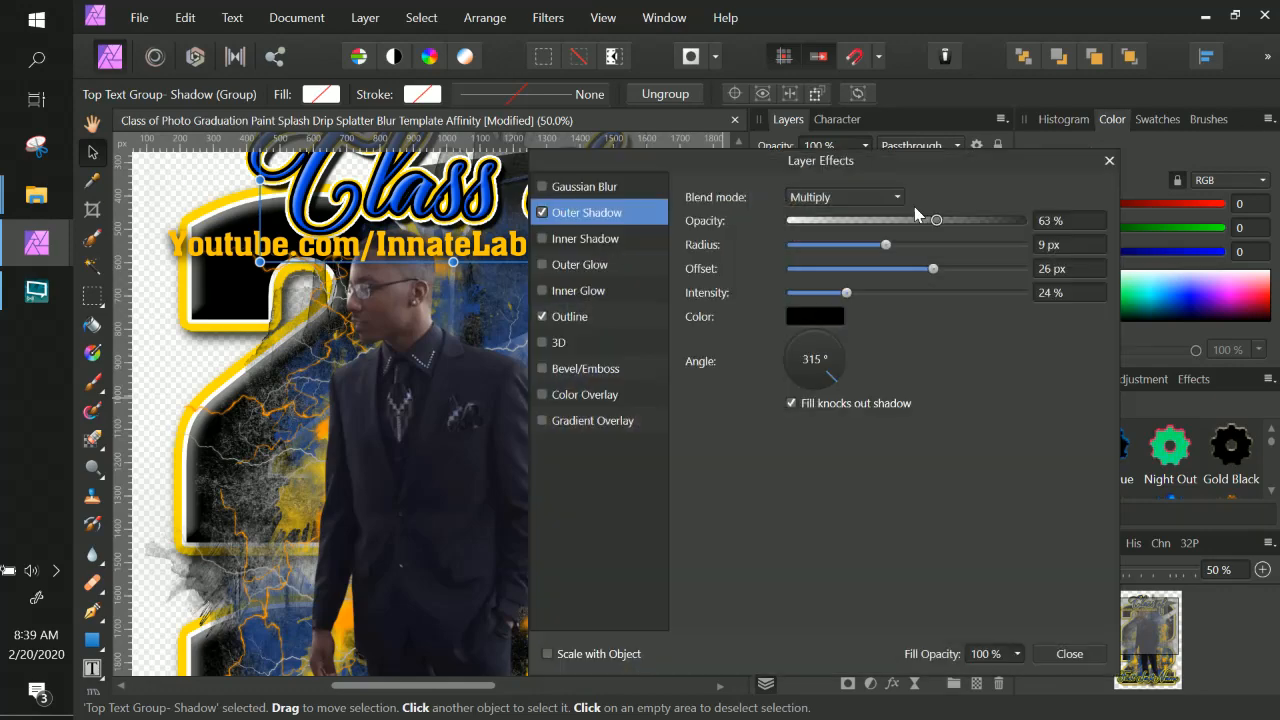
pyautogui.click(1066, 654)
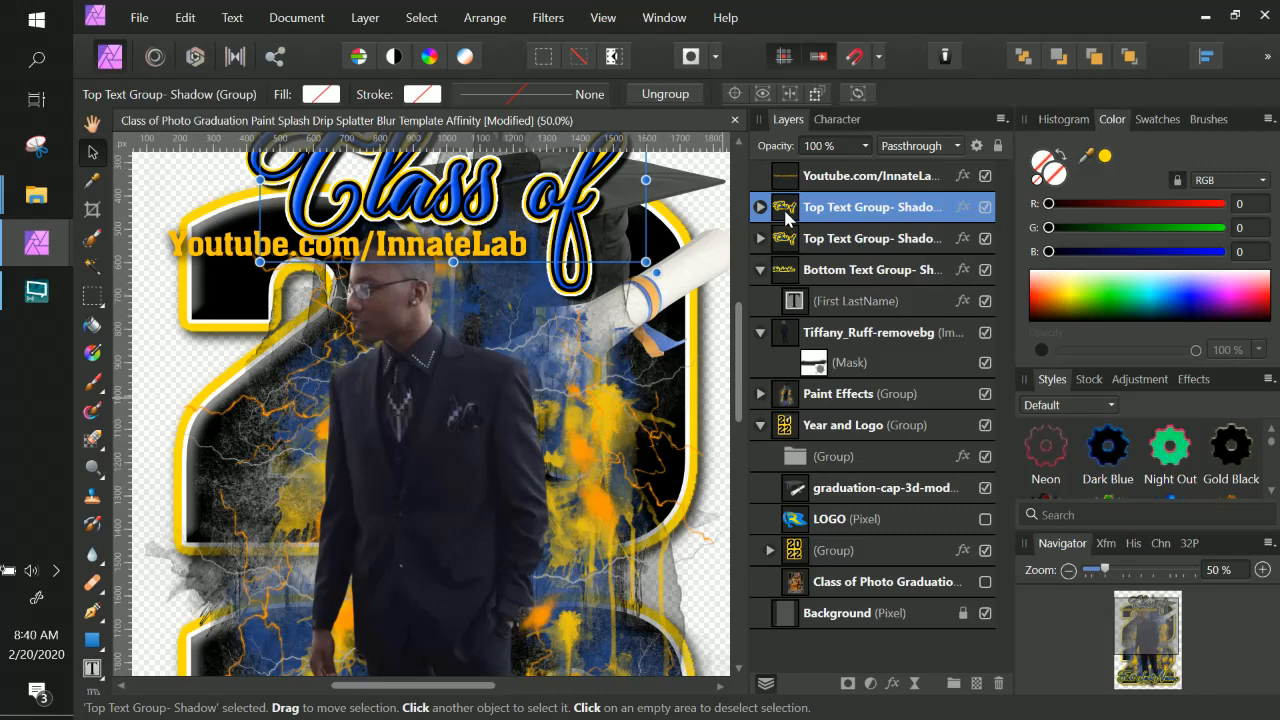
pyautogui.moveTo(784, 219); pyautogui.dragTo(788, 267)
# Move the Bottom Text Group with the First LastName text upward on the poster.
pyautogui.click(786, 272)
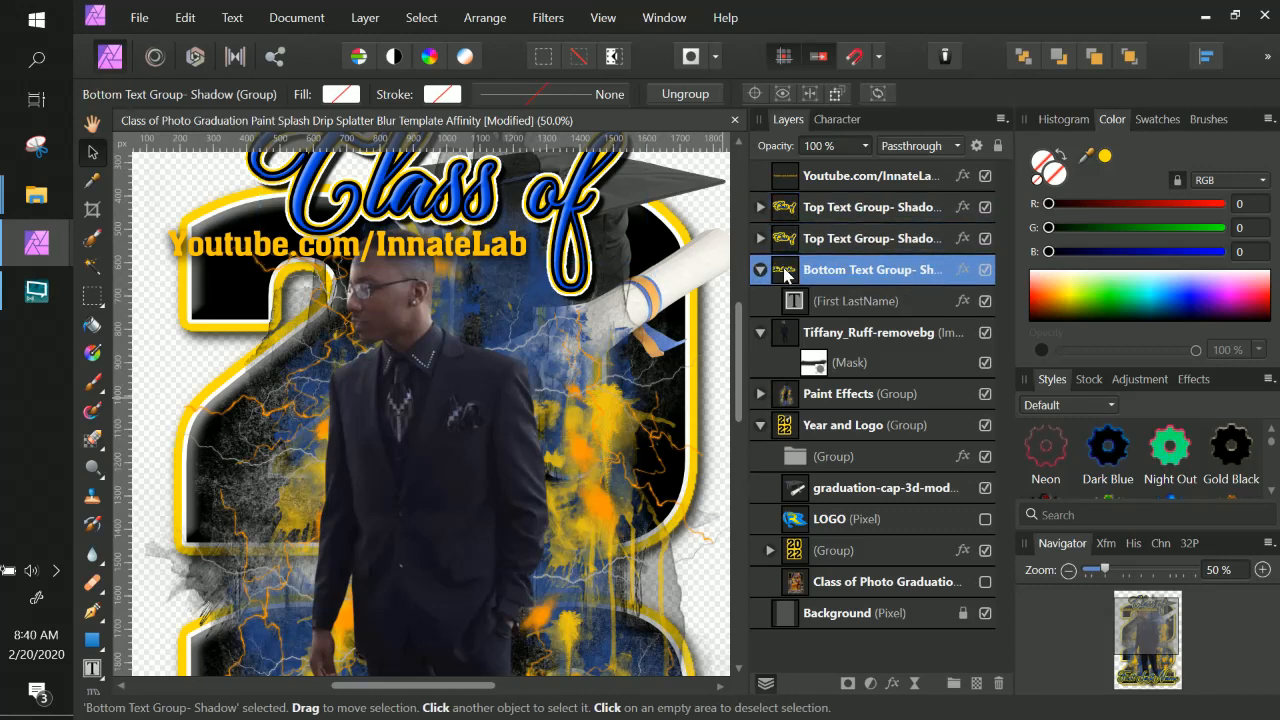
pyautogui.click(760, 270)
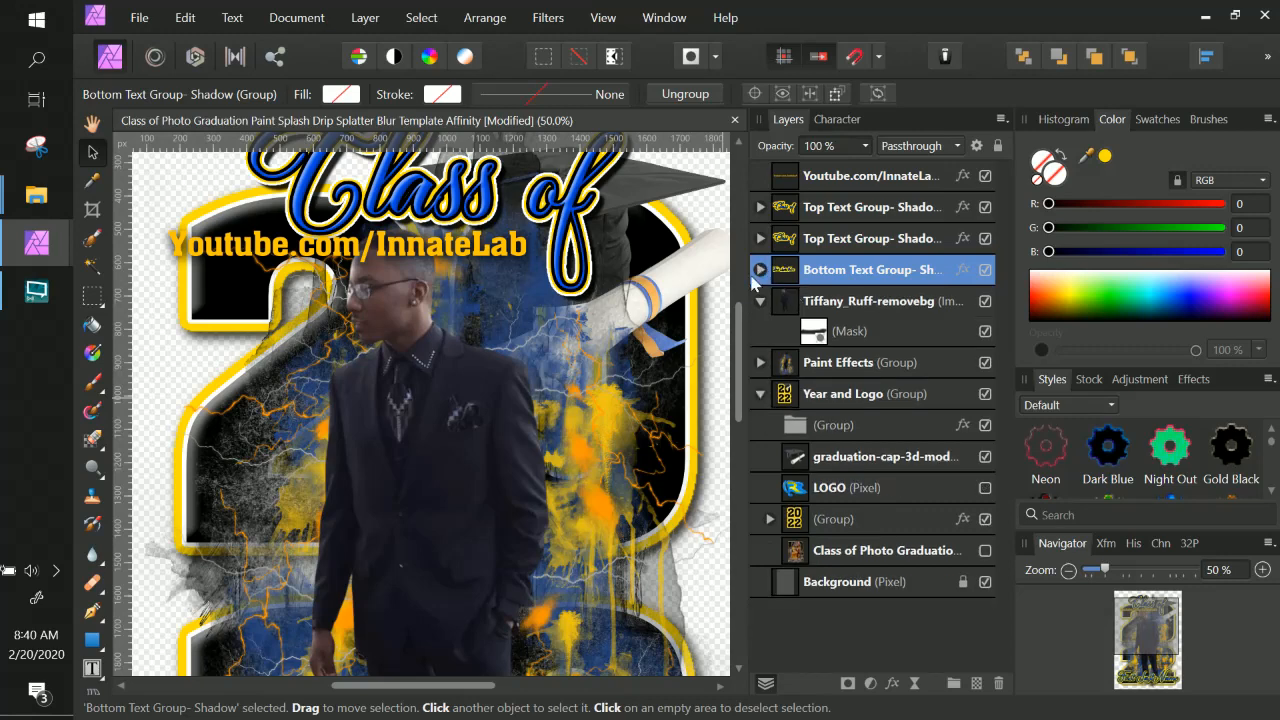
pyautogui.click(760, 270)
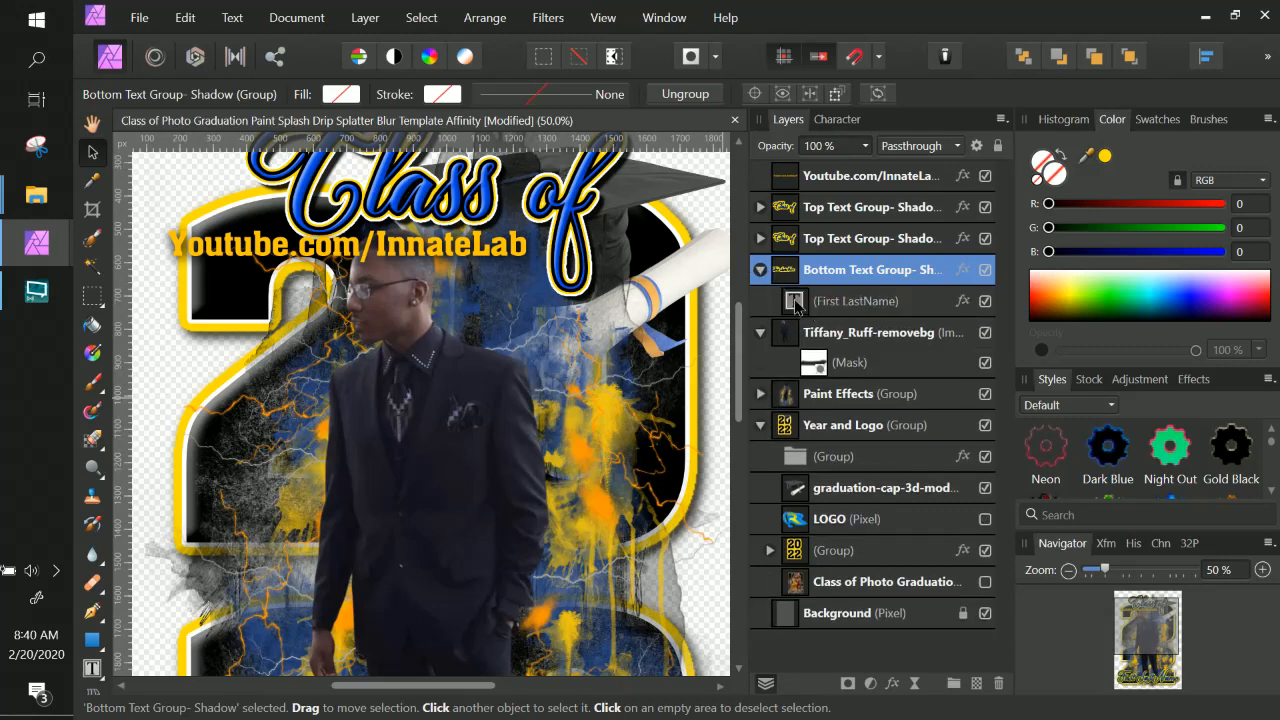
pyautogui.doubleClick(796, 303)
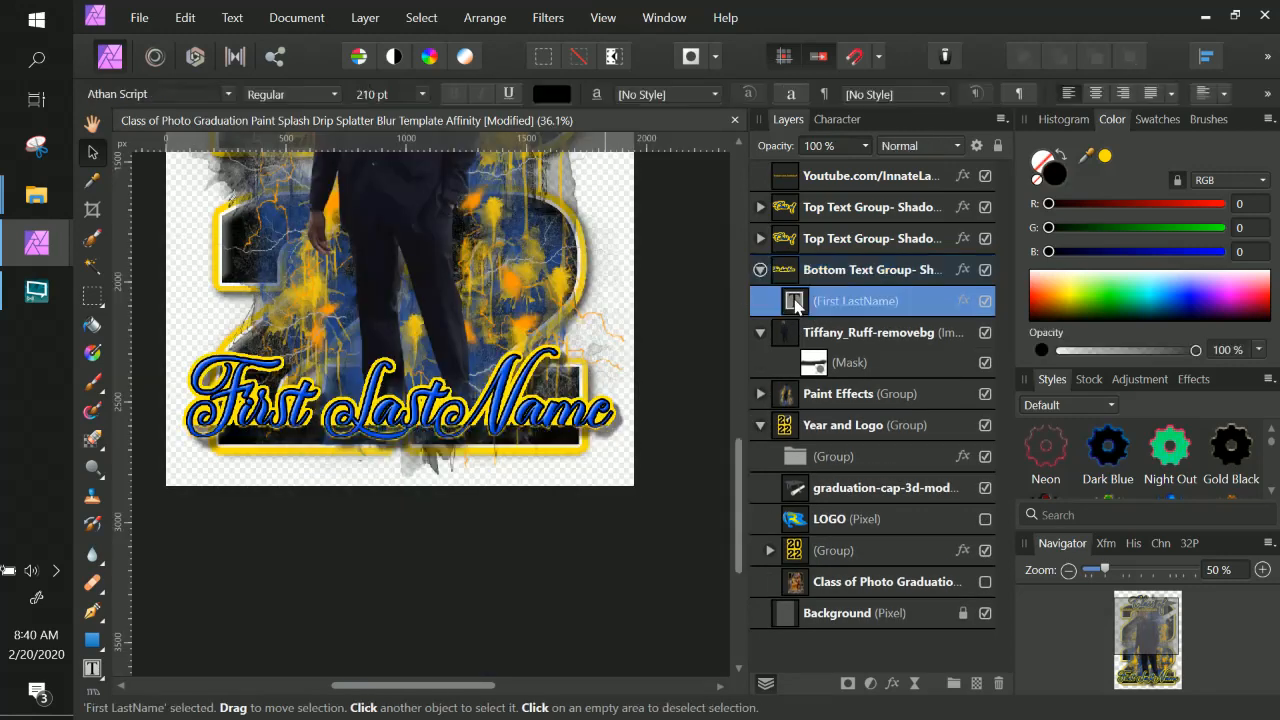
pyautogui.tripleClick(556, 422)
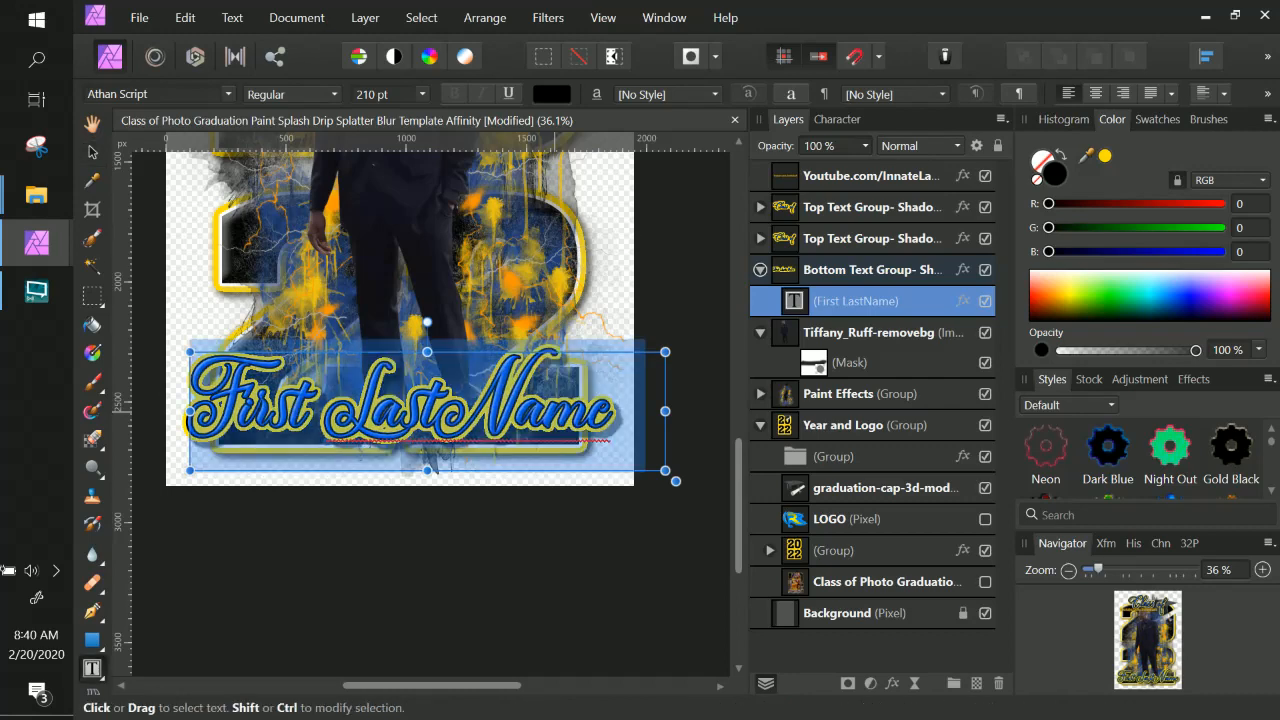
pyautogui.doubleClick(876, 302)
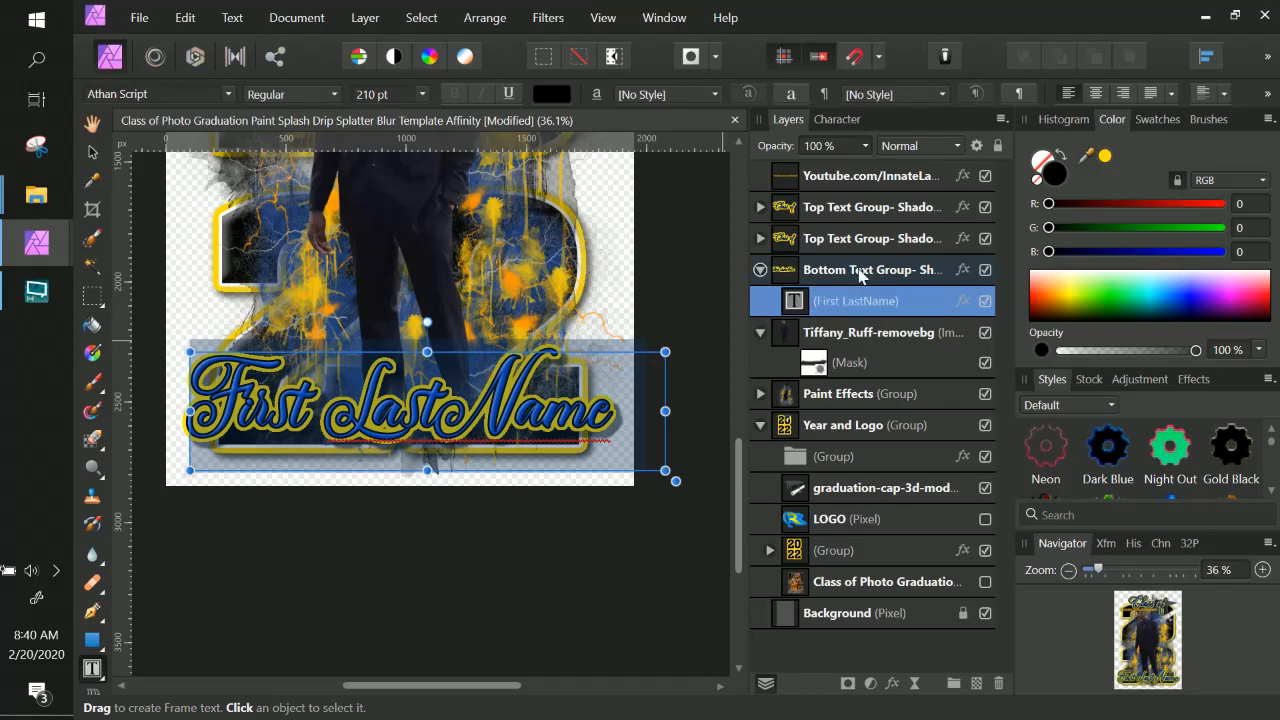
pyautogui.click(763, 277)
pyautogui.click(761, 271)
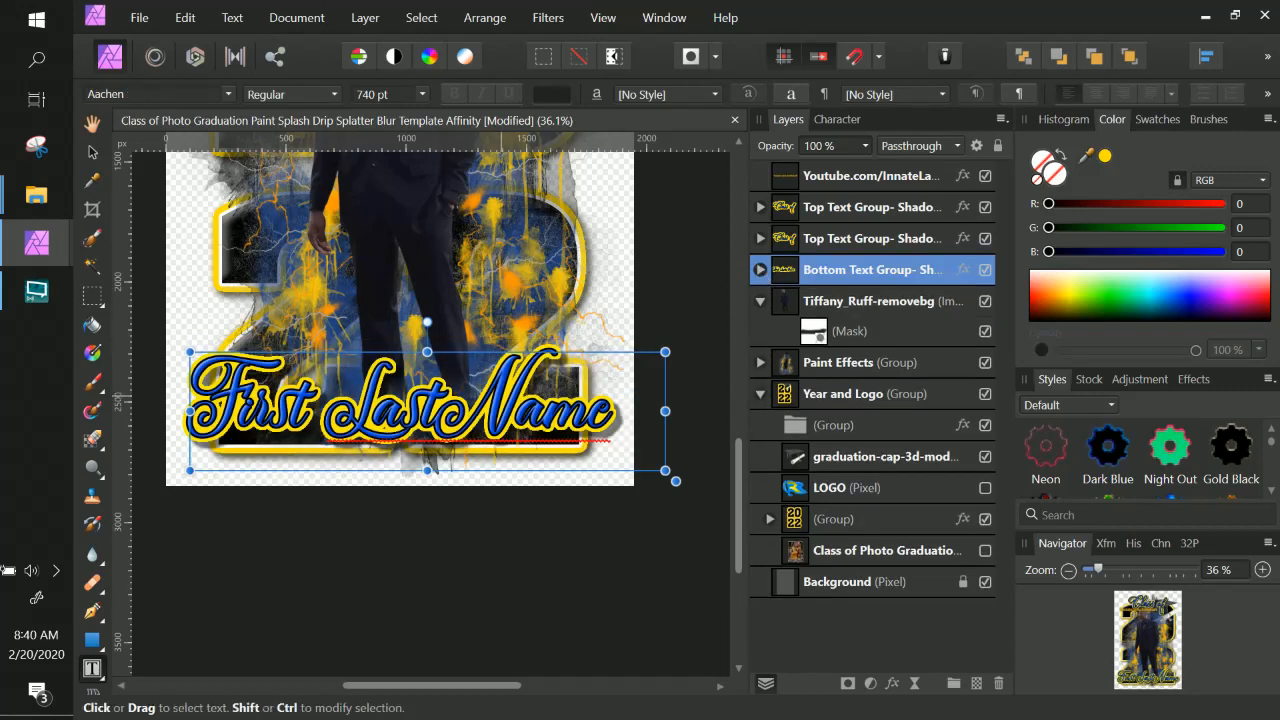
pyautogui.click(92, 153)
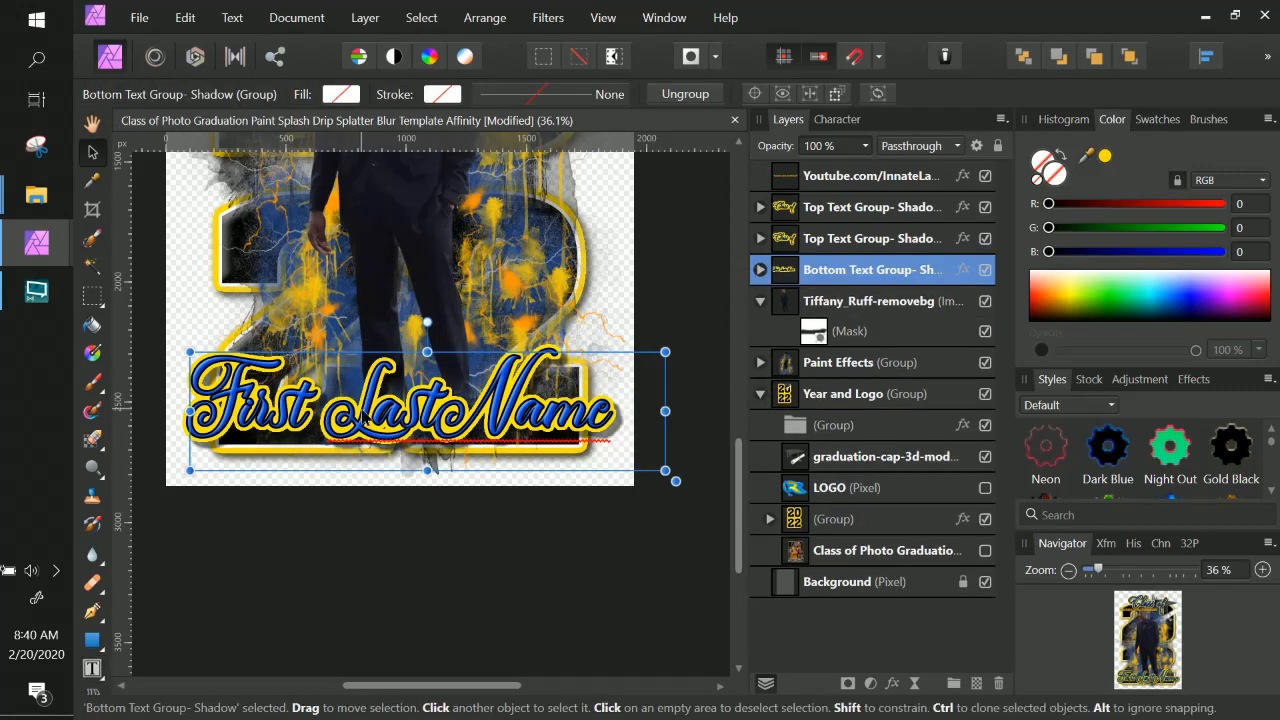
pyautogui.moveTo(363, 417); pyautogui.dragTo(359, 329)
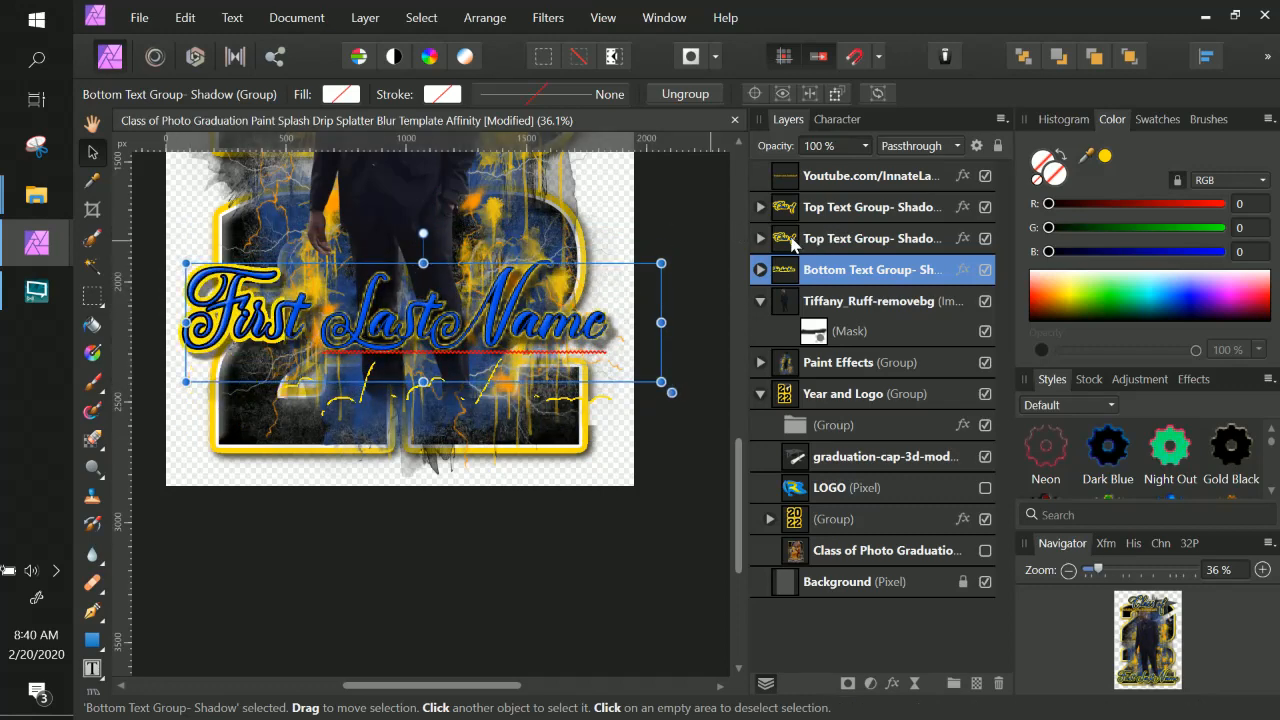
# Replace the Class of text in the duplicated Top Text Group with First LastName.
pyautogui.click(792, 240)
pyautogui.click(761, 238)
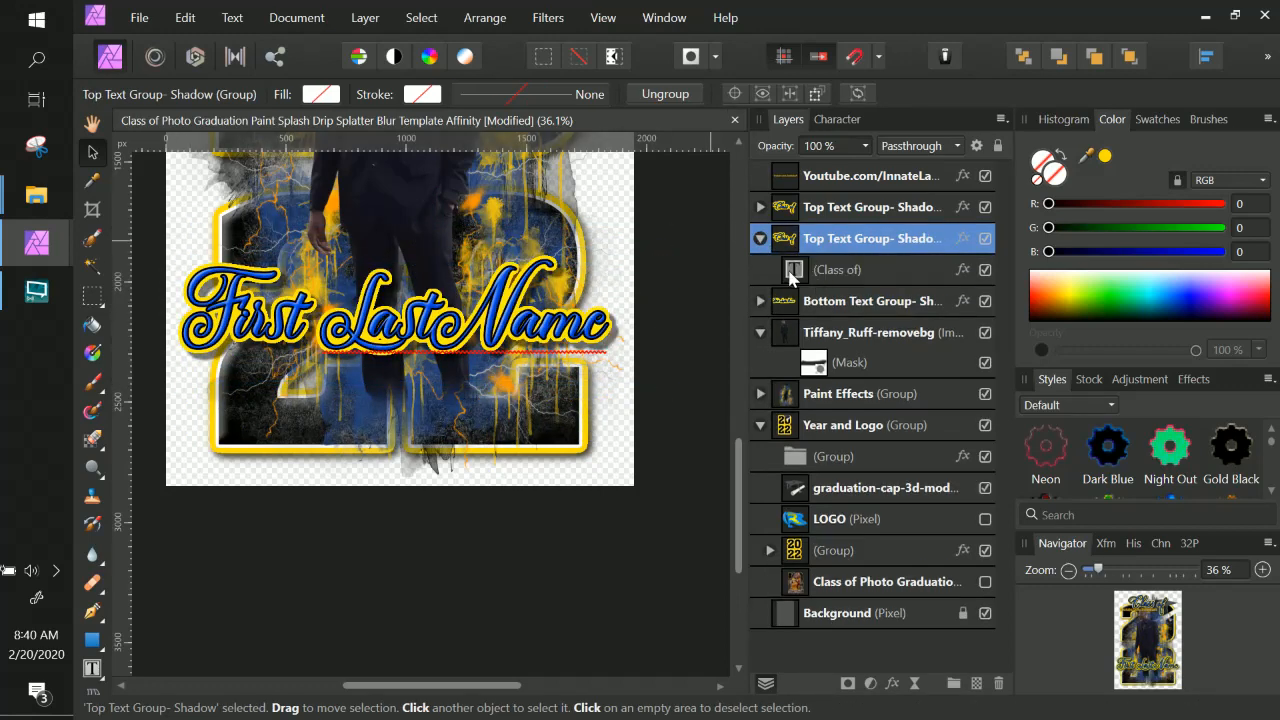
pyautogui.doubleClick(791, 274)
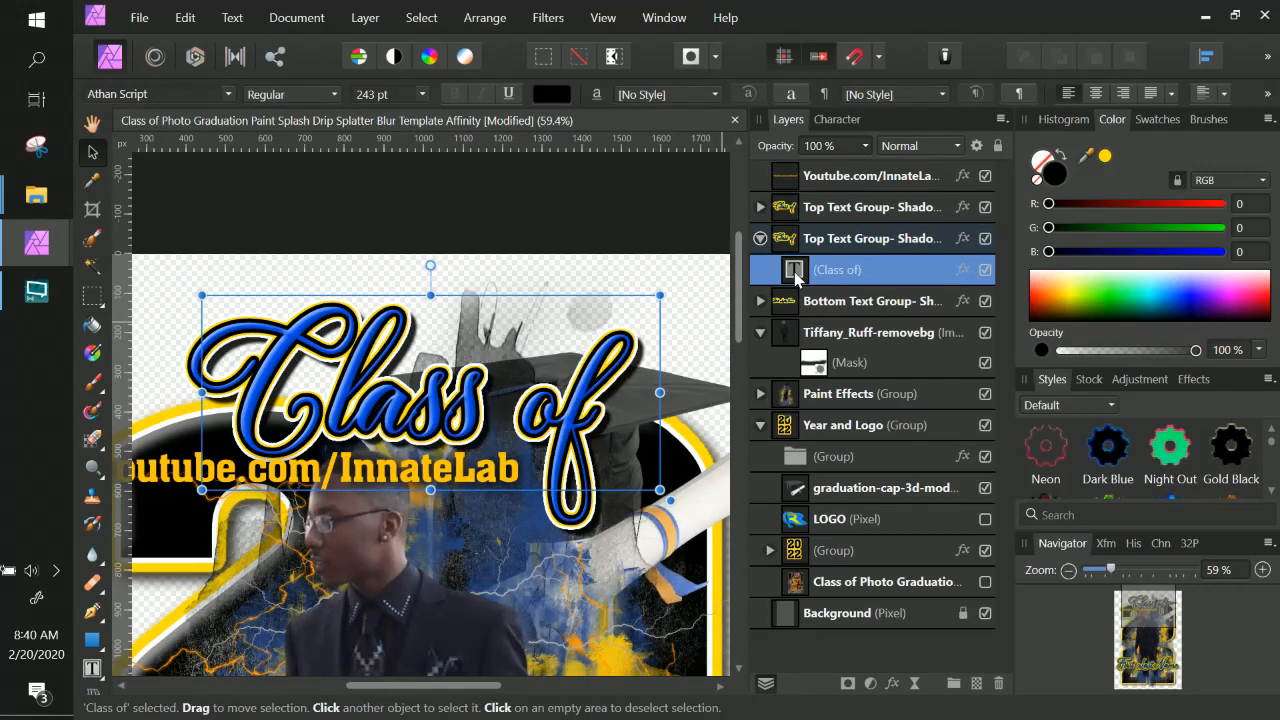
pyautogui.click(574, 403)
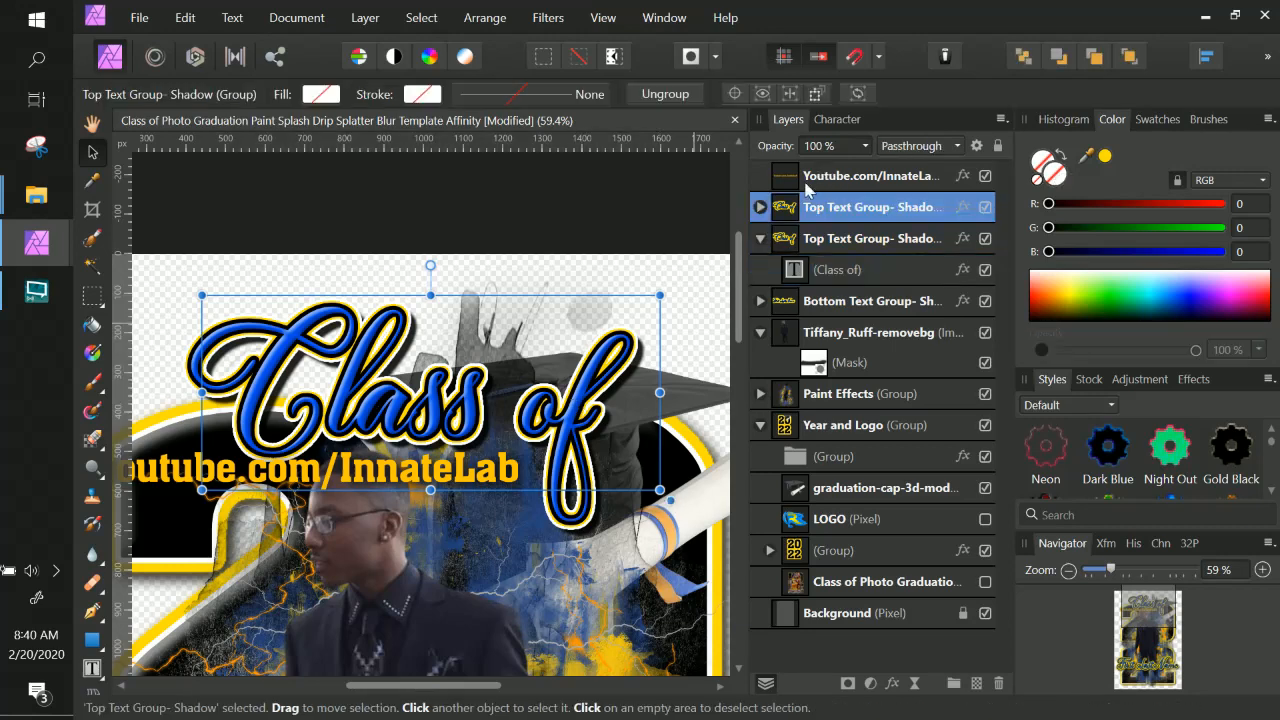
pyautogui.click(760, 207)
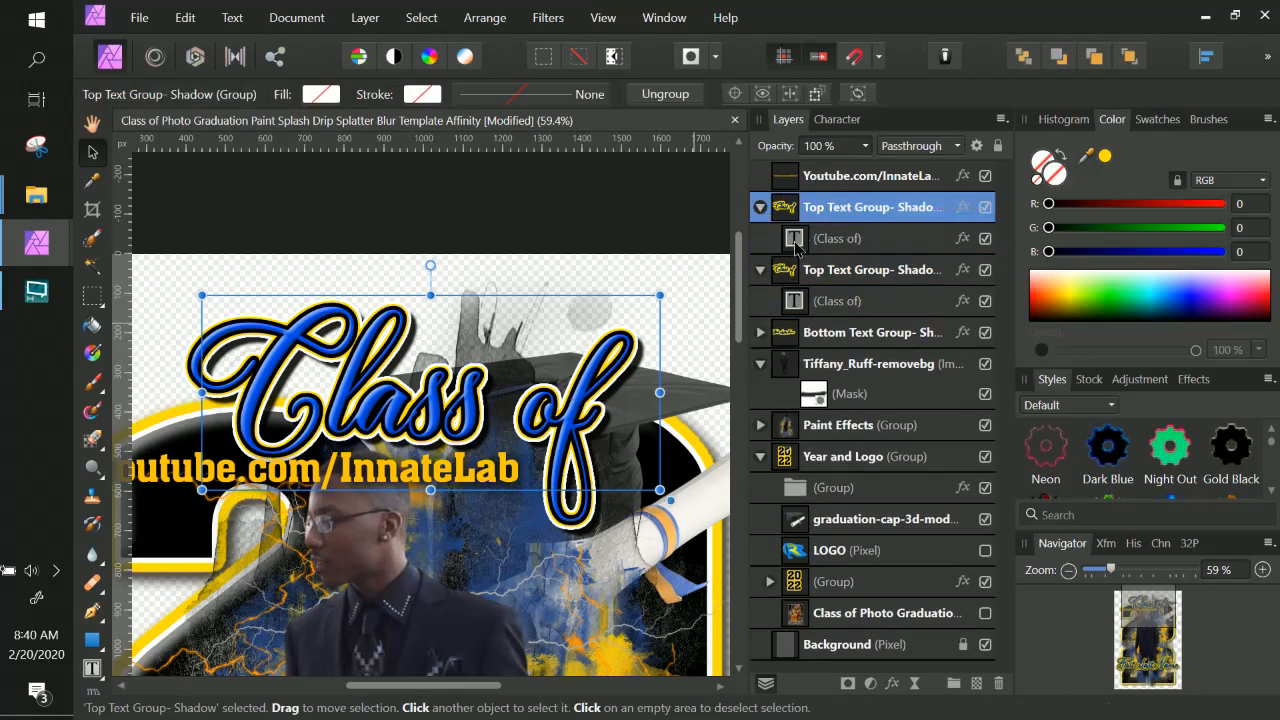
pyautogui.click(795, 244)
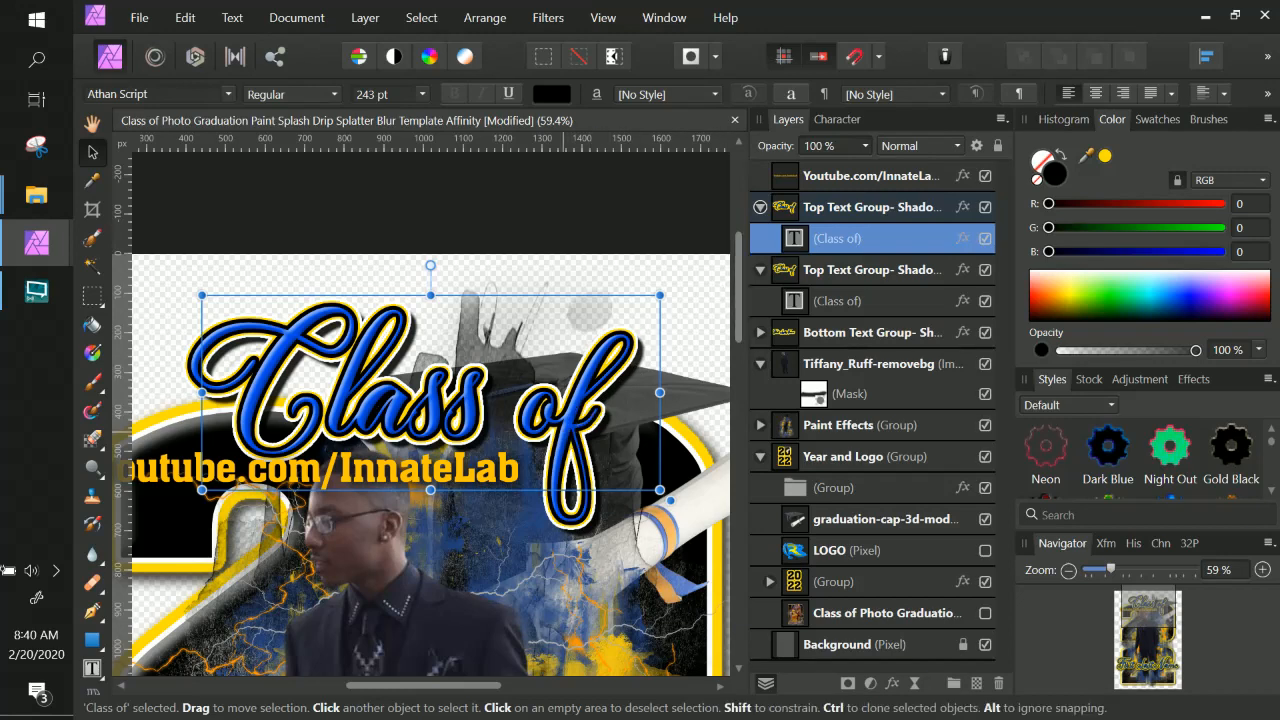
pyautogui.press('t')
pyautogui.hotkey('ctrl', 'a')
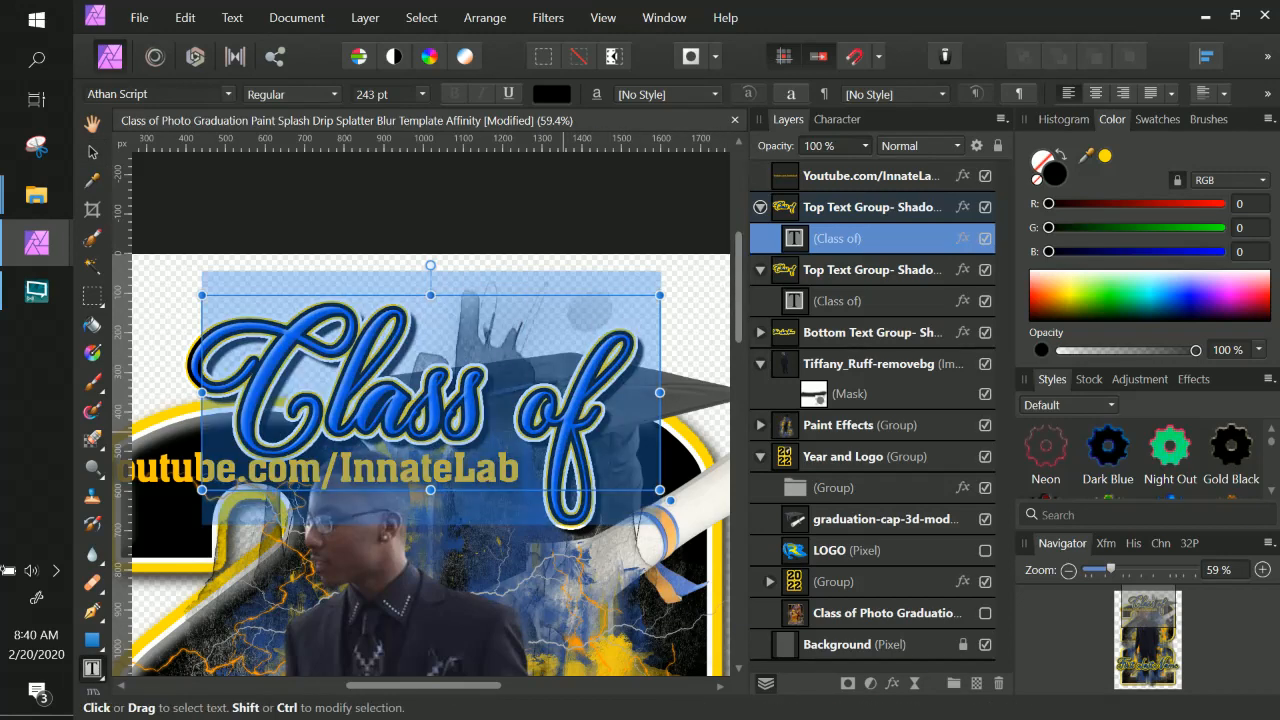
pyautogui.scroll(-5, 421, 404)
pyautogui.scroll(5, 421, 404)
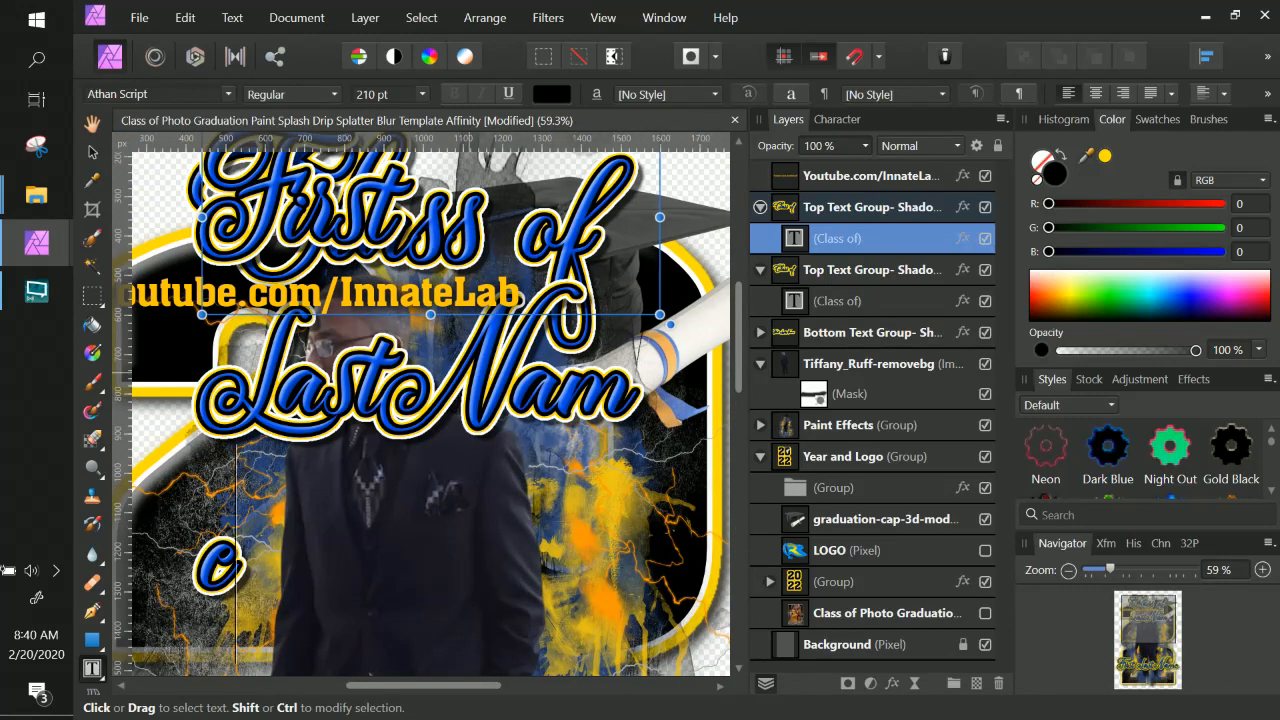
# Widen the new First LastName text frame so the name fits on one line.
pyautogui.hotkey('ctrl', '-')
pyautogui.hotkey('ctrl', '-')
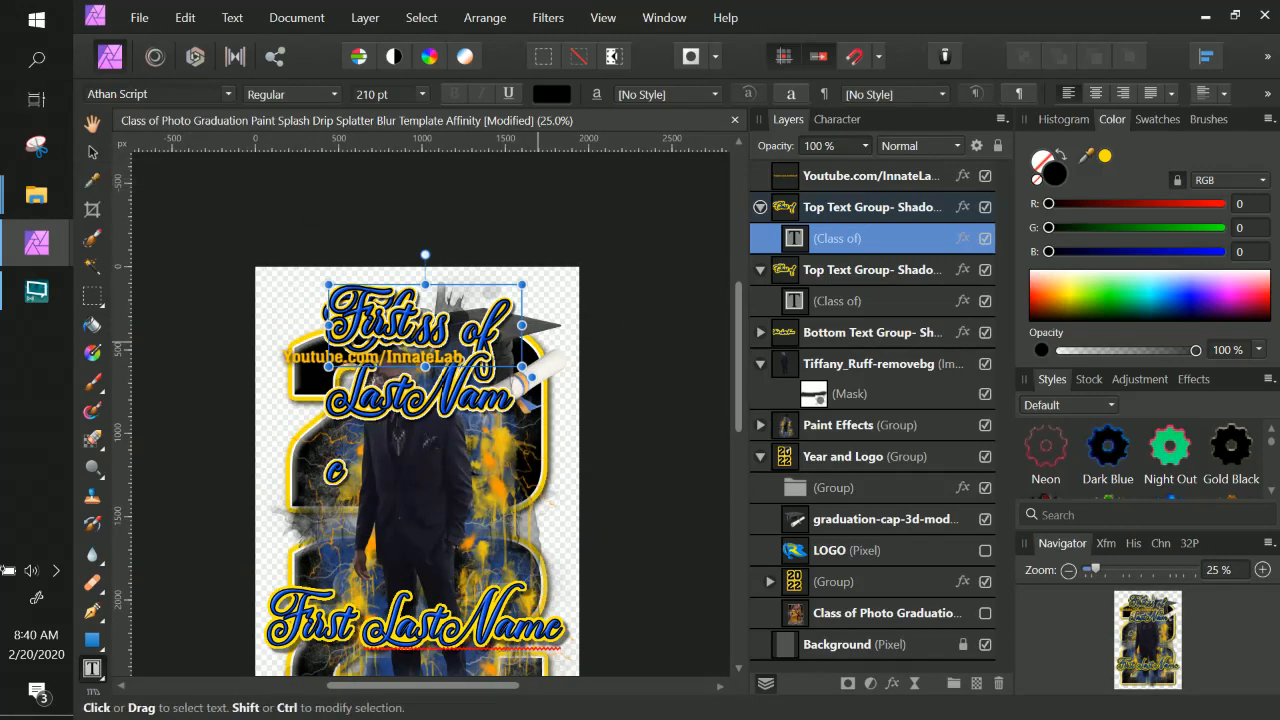
pyautogui.moveTo(527, 325); pyautogui.dragTo(574, 326)
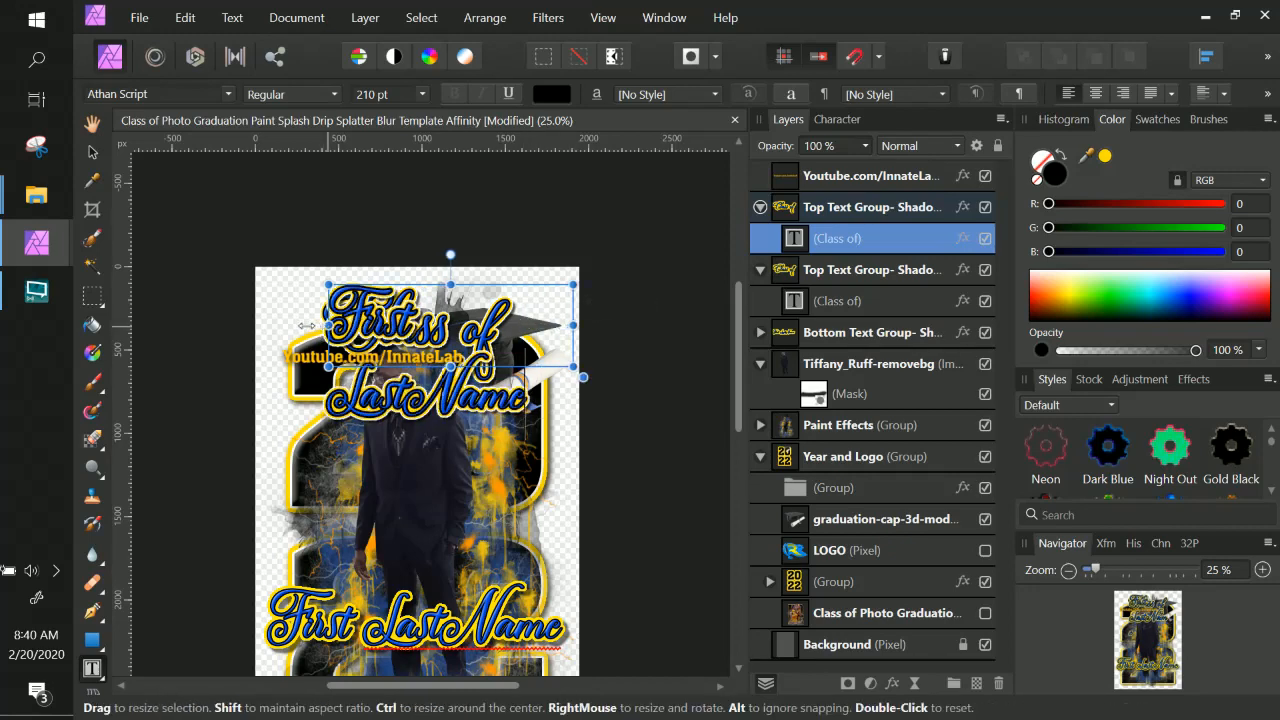
pyautogui.moveTo(329, 325); pyautogui.dragTo(268, 325)
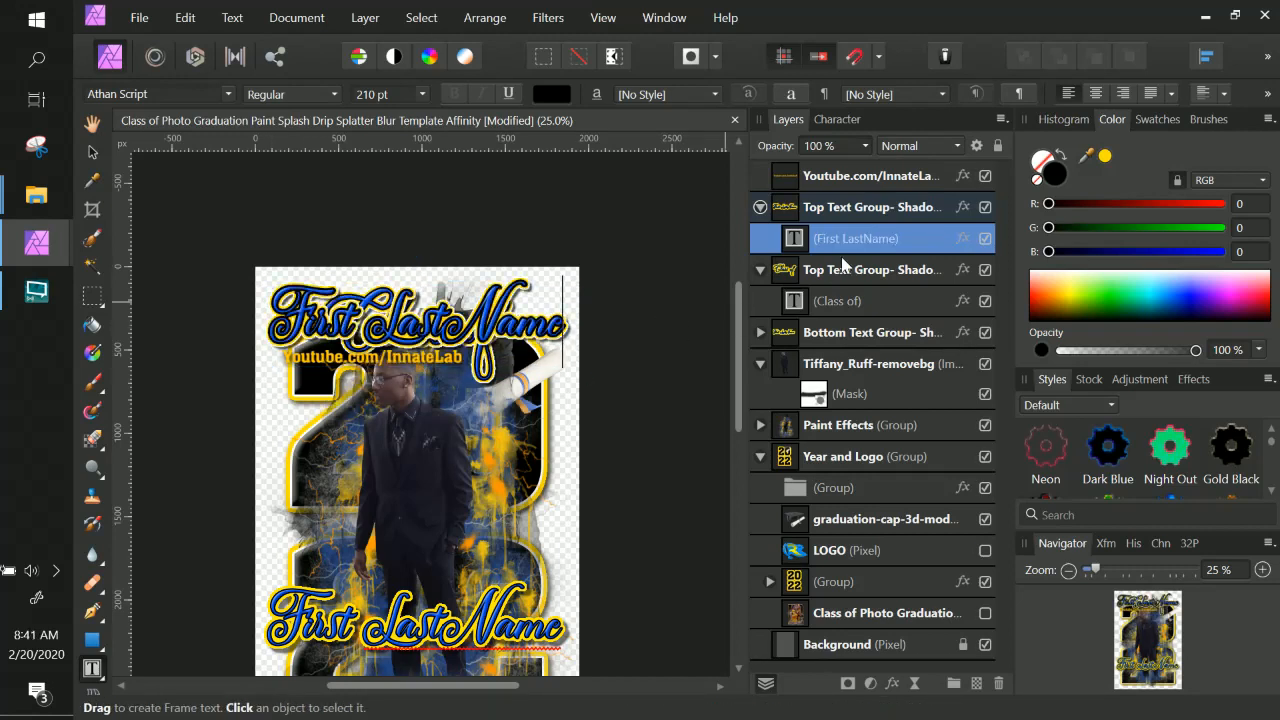
# Move the new First LastName text down to the bottom of the poster.
pyautogui.press('Escape')
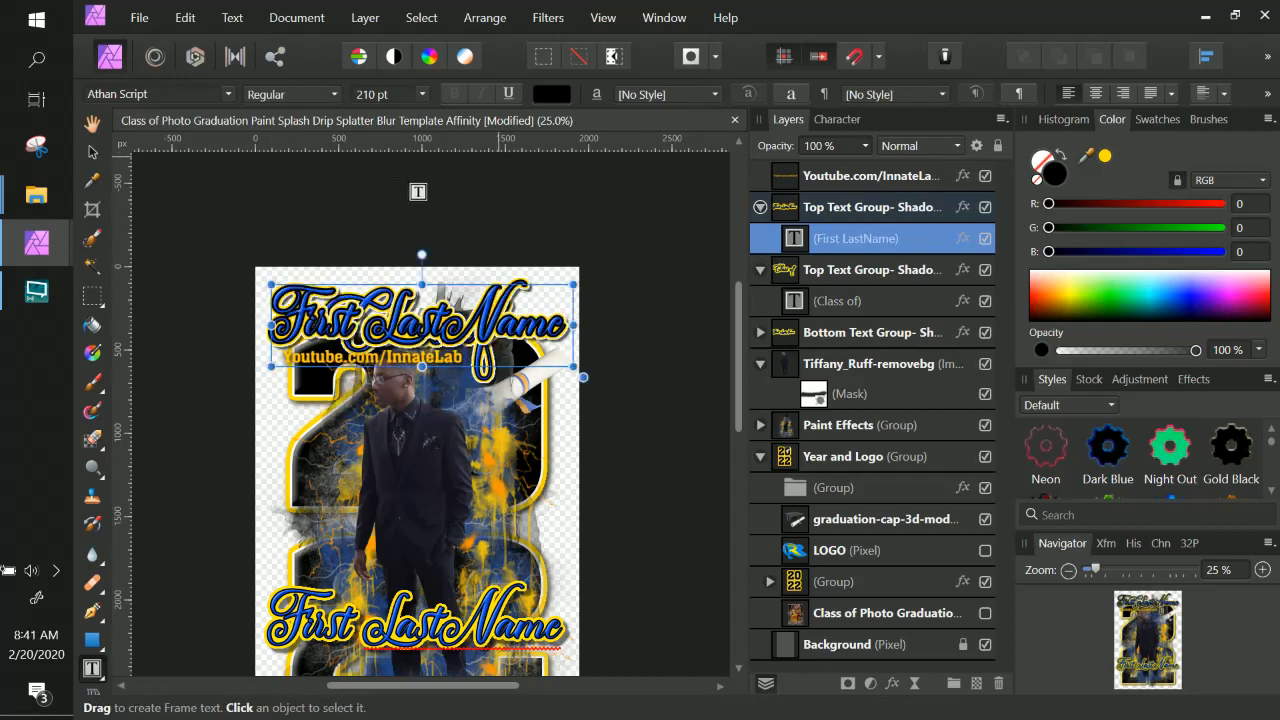
pyautogui.click(88, 153)
pyautogui.moveTo(546, 334); pyautogui.dragTo(540, 527)
pyautogui.scroll(-3, 540, 527)
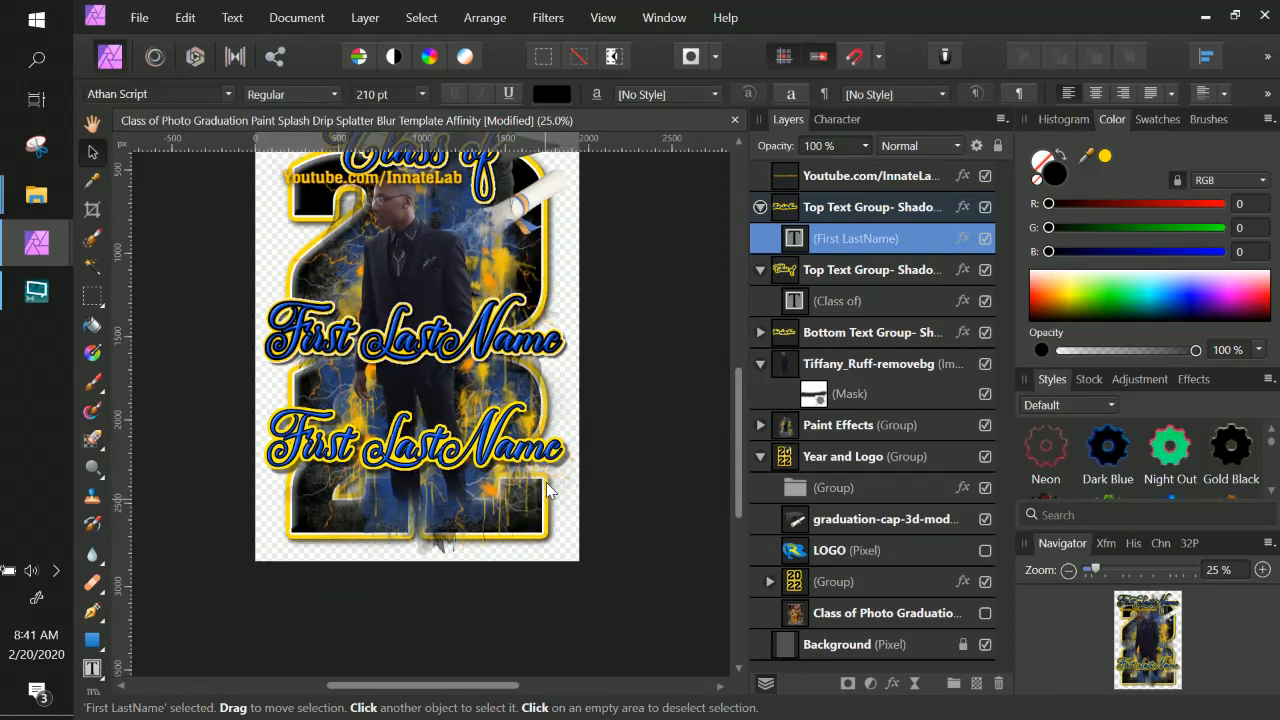
pyautogui.moveTo(519, 349); pyautogui.dragTo(520, 531)
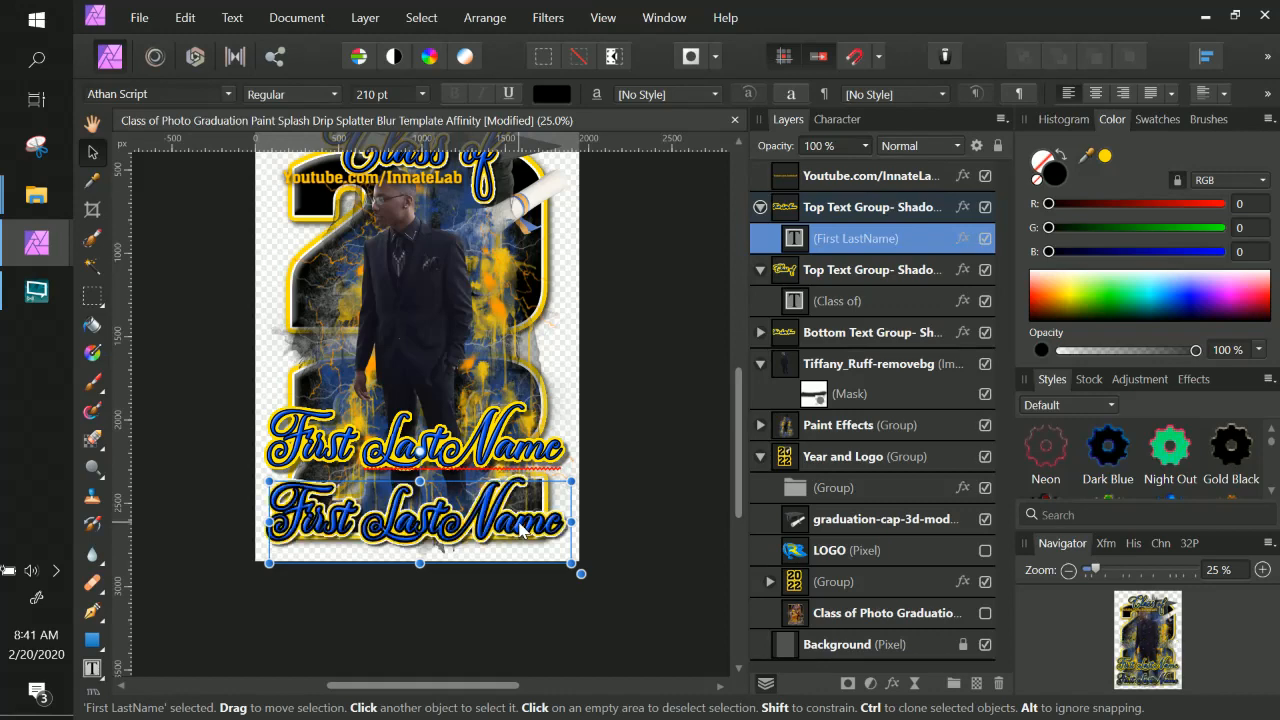
# Delete the original Bottom Text Group with the old name.
pyautogui.click(527, 458)
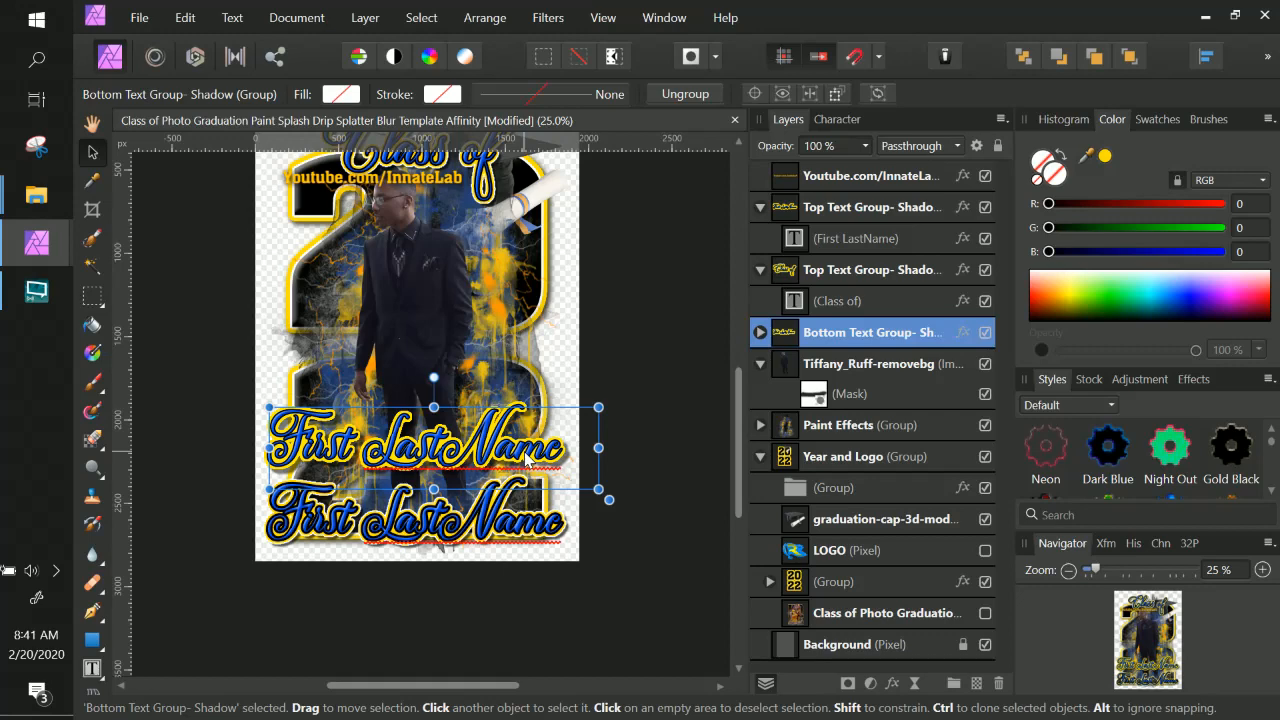
pyautogui.press('Delete')
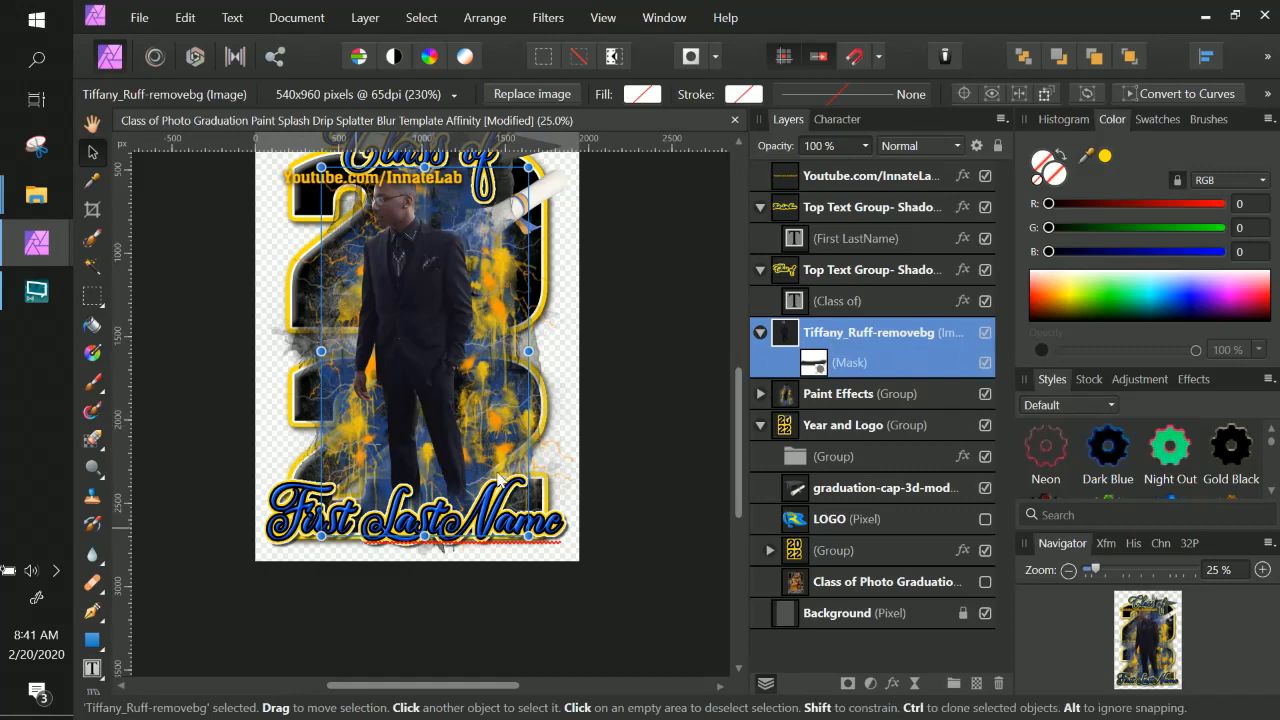
pyautogui.scroll(1, 509, 400)
pyautogui.scroll(1, 505, 398)
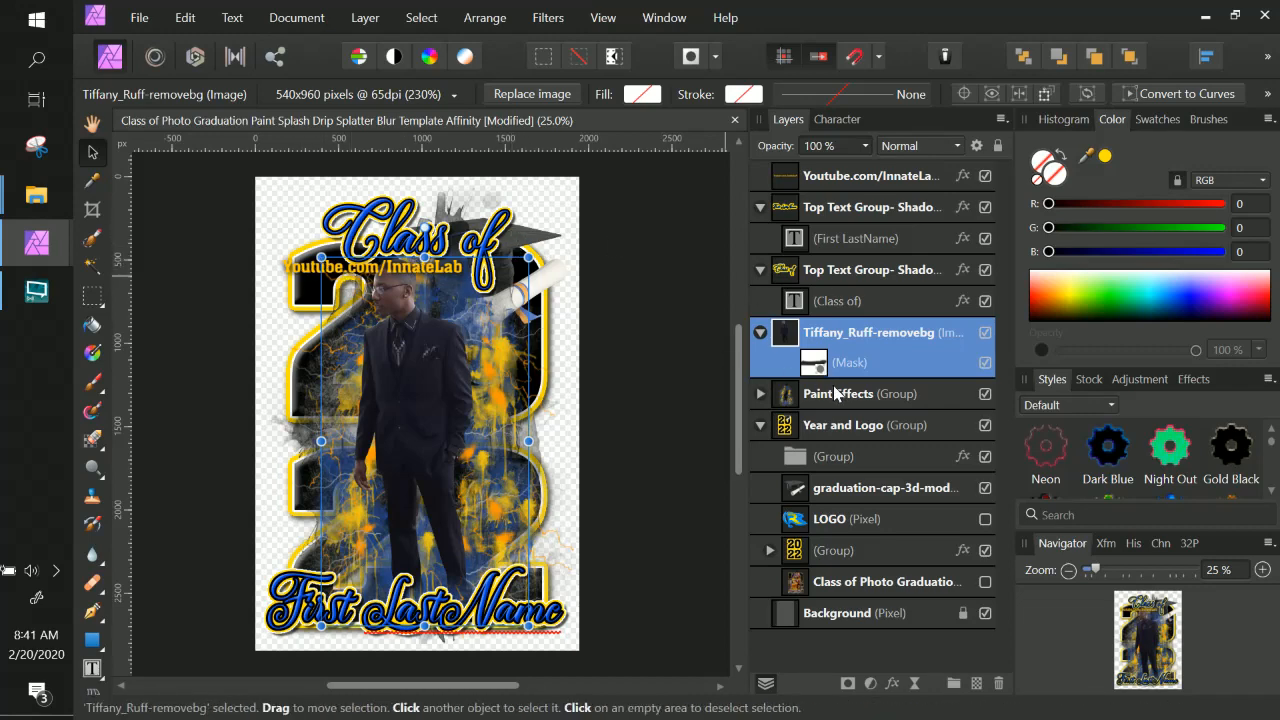
# Make the LOGO layer in the Year and Logo group visible again.
pyautogui.click(870, 526)
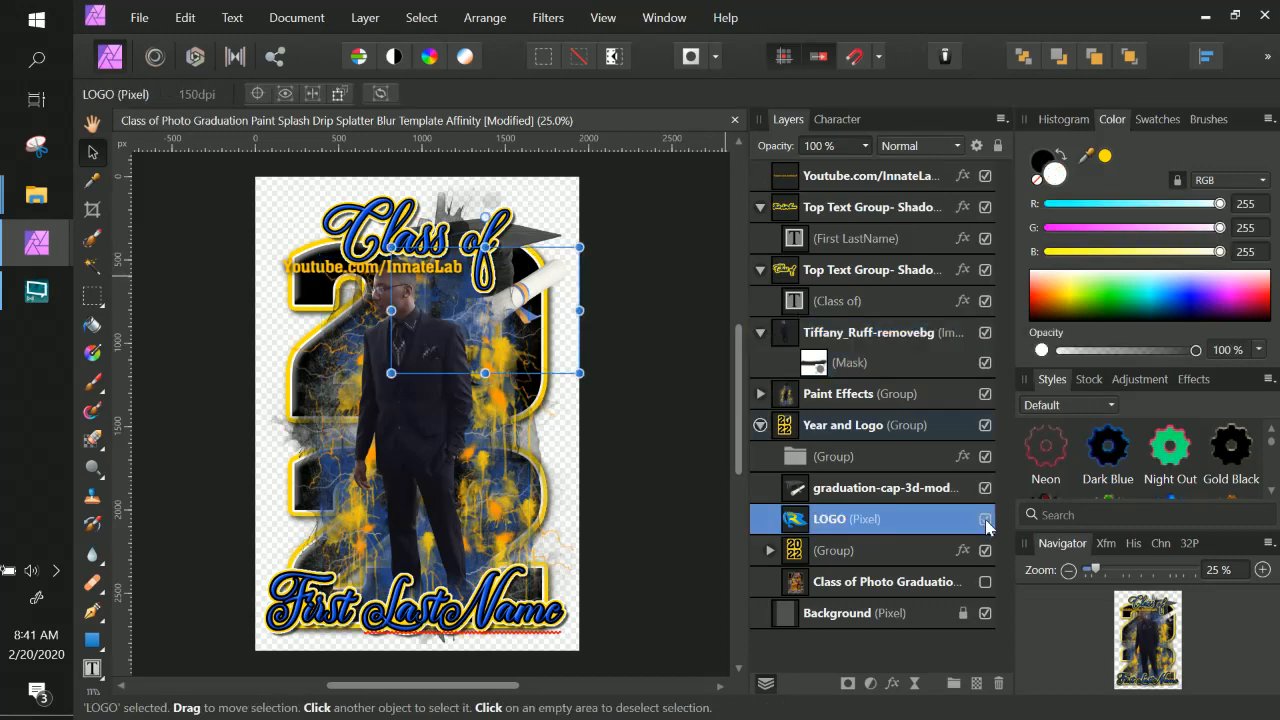
pyautogui.click(985, 521)
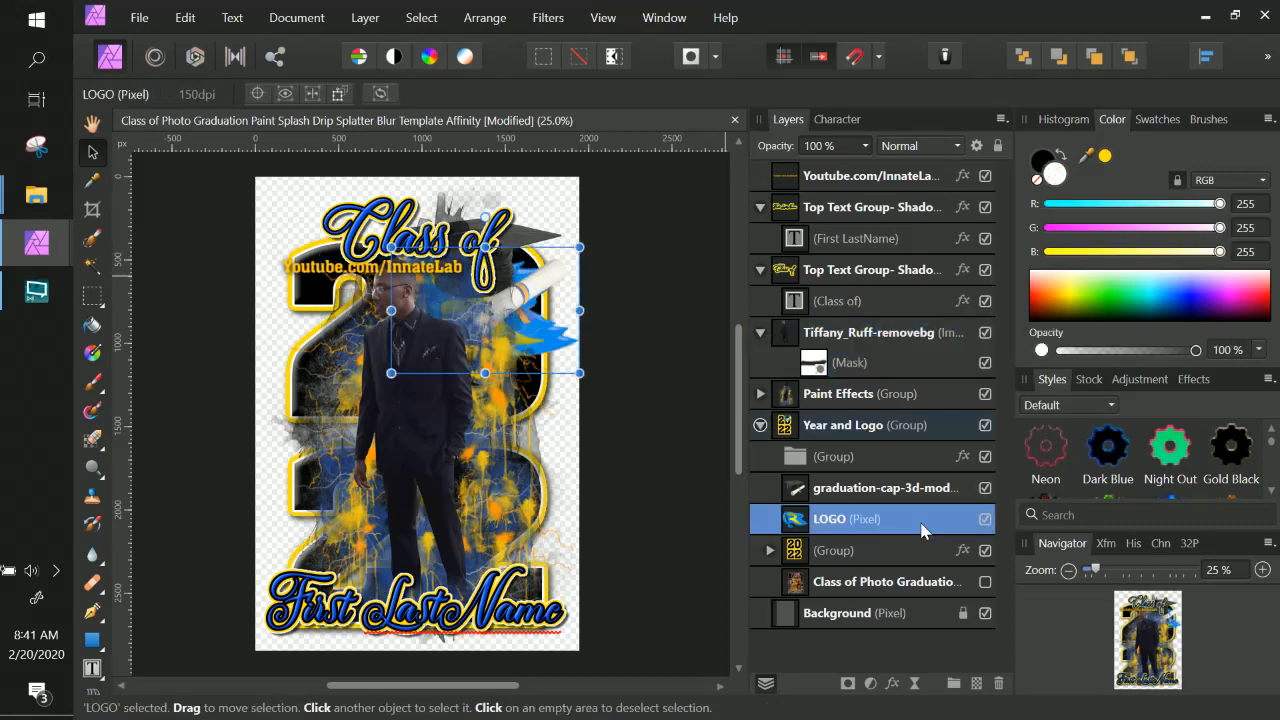
pyautogui.doubleClick(827, 520)
pyautogui.click(797, 520)
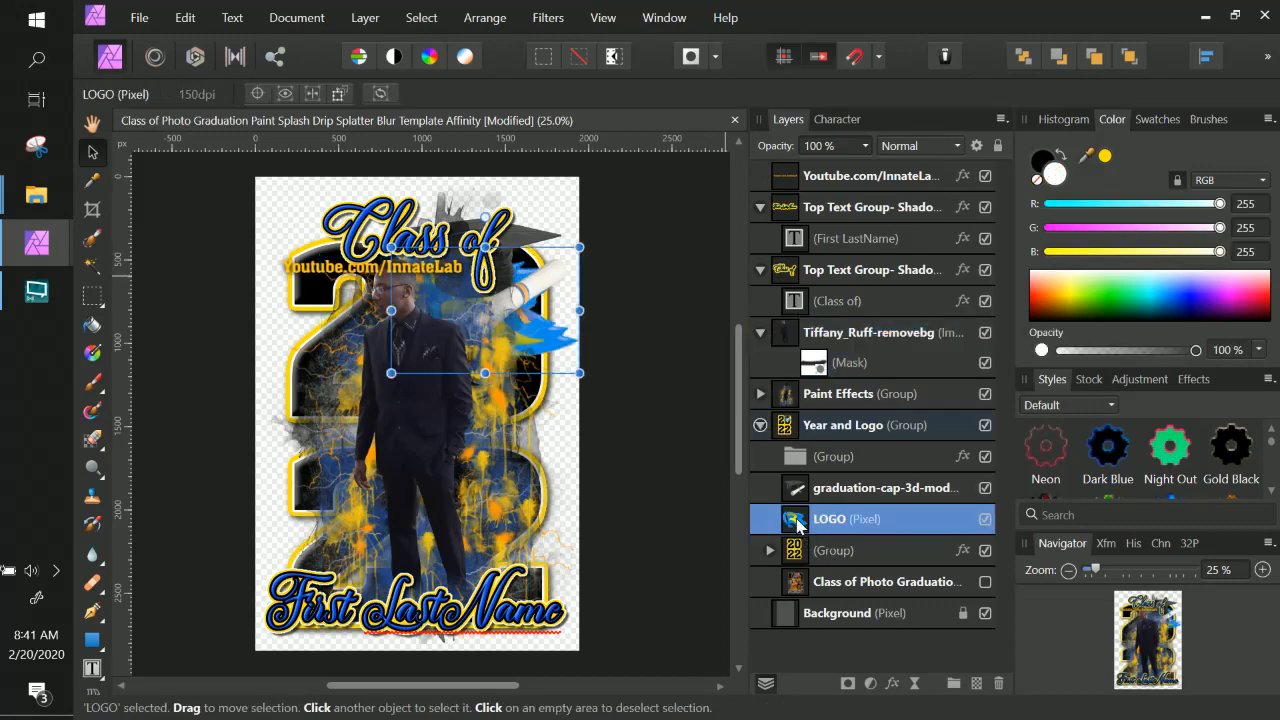
# Move the graduation cap to the poster's lower left and take its layer out of the Year and Logo group.
pyautogui.click(877, 495)
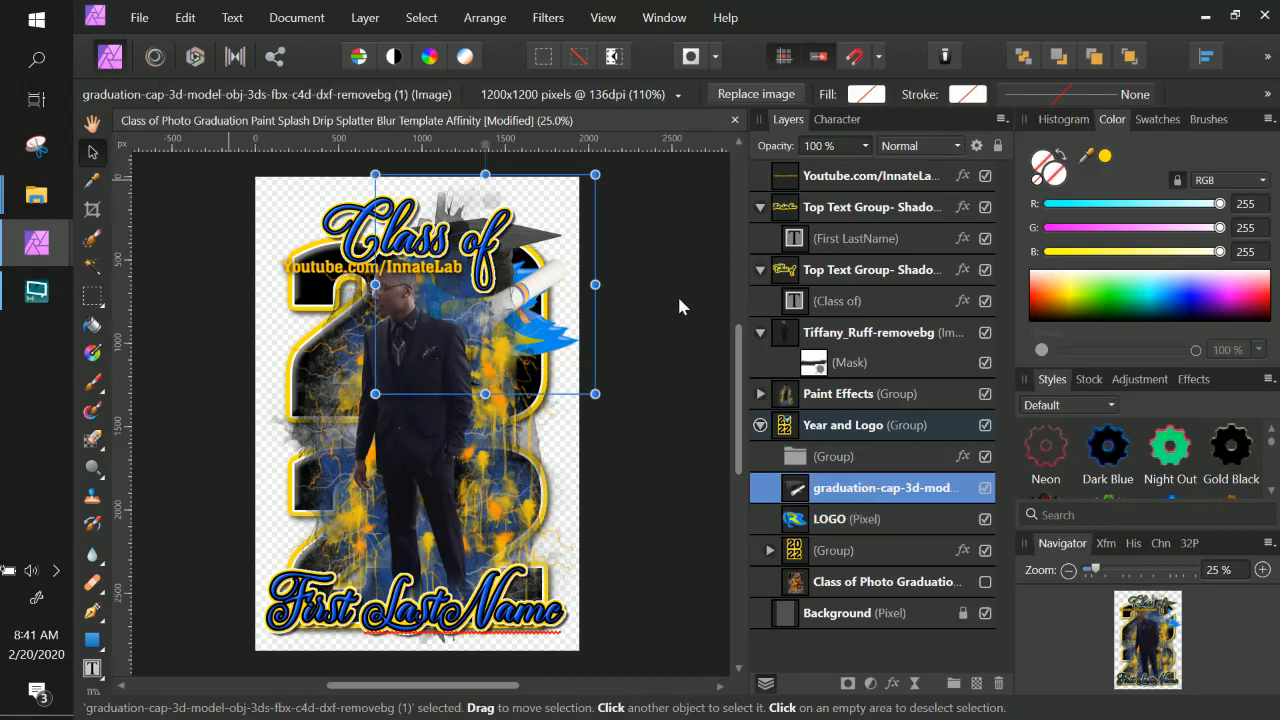
pyautogui.moveTo(511, 260); pyautogui.dragTo(386, 514)
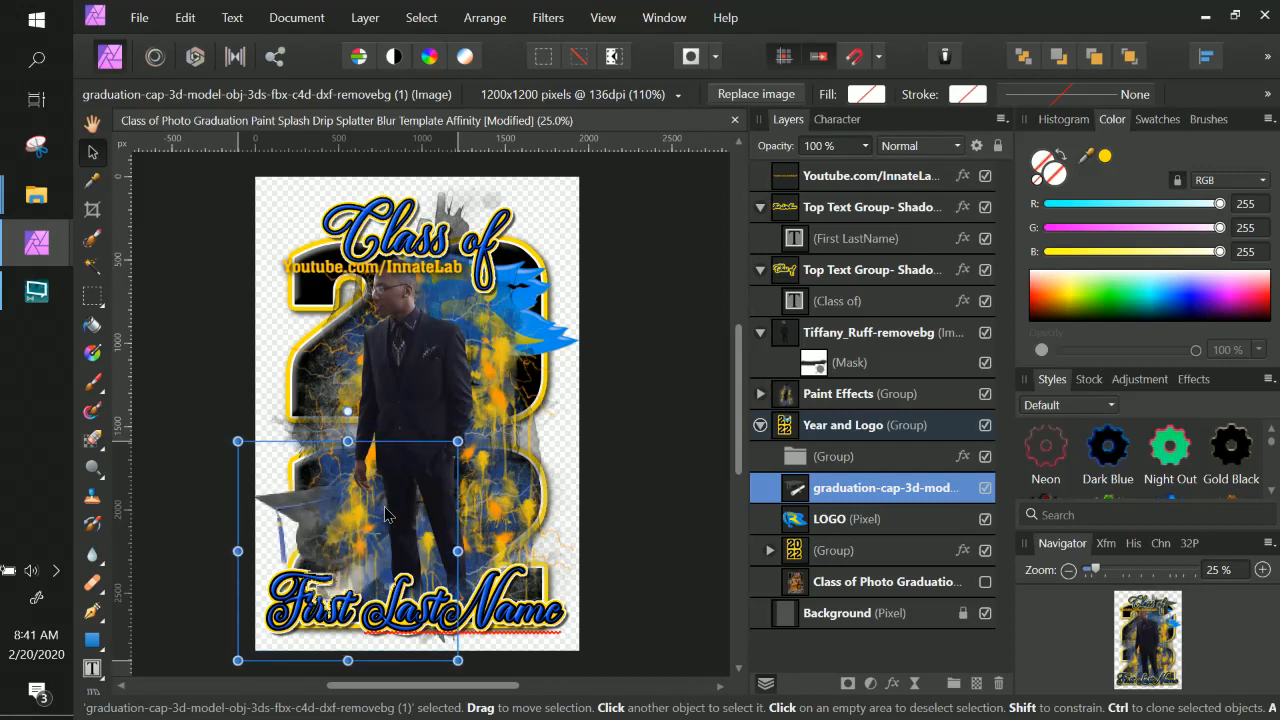
pyautogui.moveTo(905, 489)
pyautogui.mouseDown()
pyautogui.moveTo(910, 388)
pyautogui.moveTo(757, 386)
pyautogui.mouseUp()
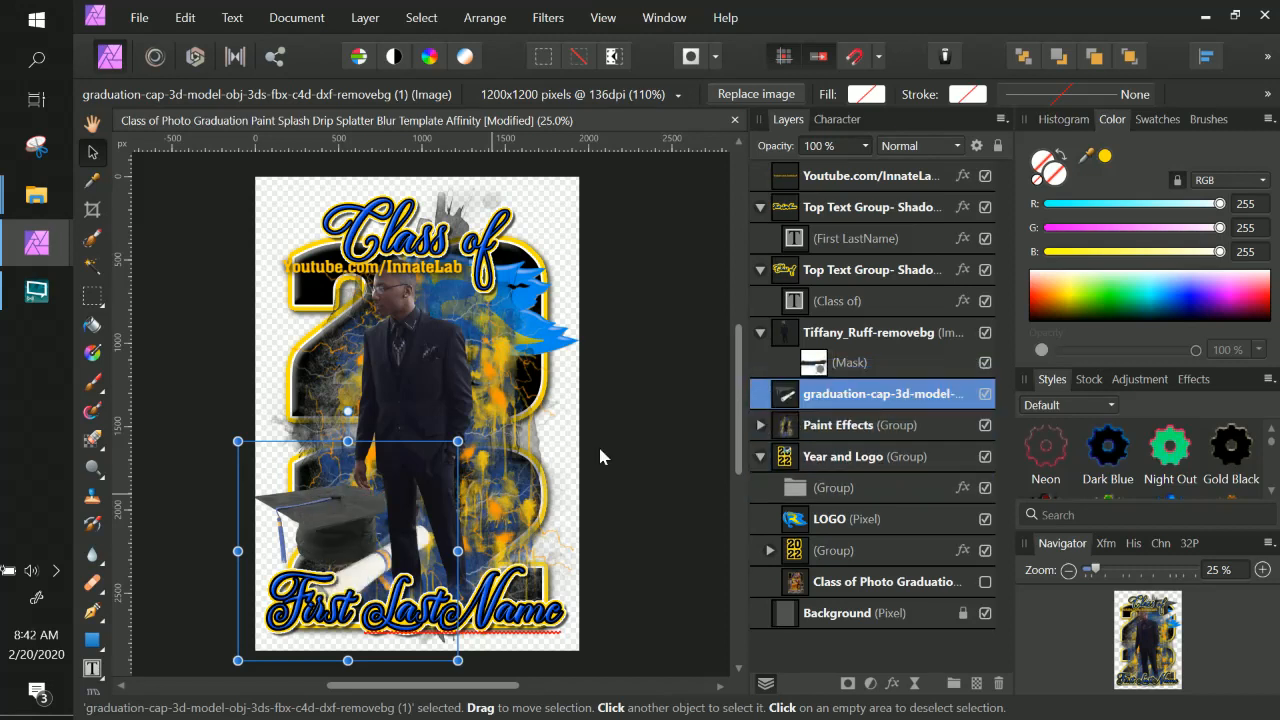
pyautogui.moveTo(336, 561); pyautogui.dragTo(344, 559)
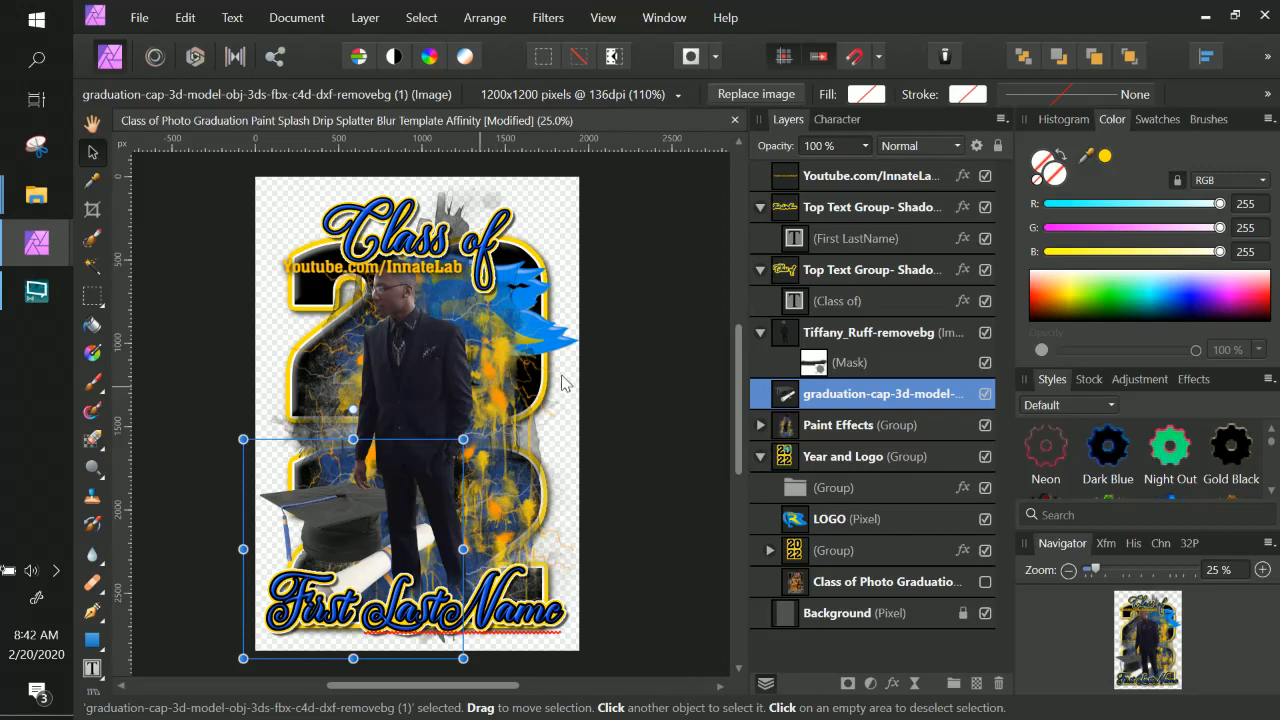
# Open the layer effects of the 20 22 text inside the Year and Logo group.
pyautogui.rightClick(527, 256)
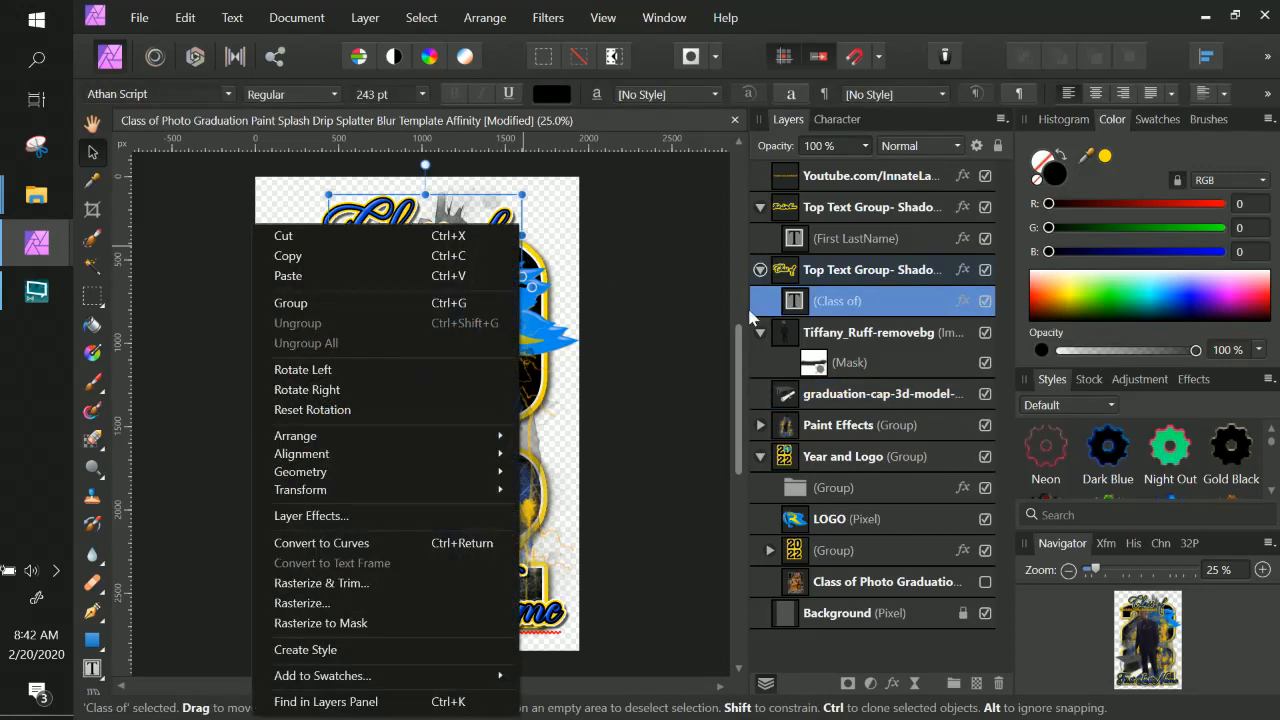
pyautogui.doubleClick(870, 302)
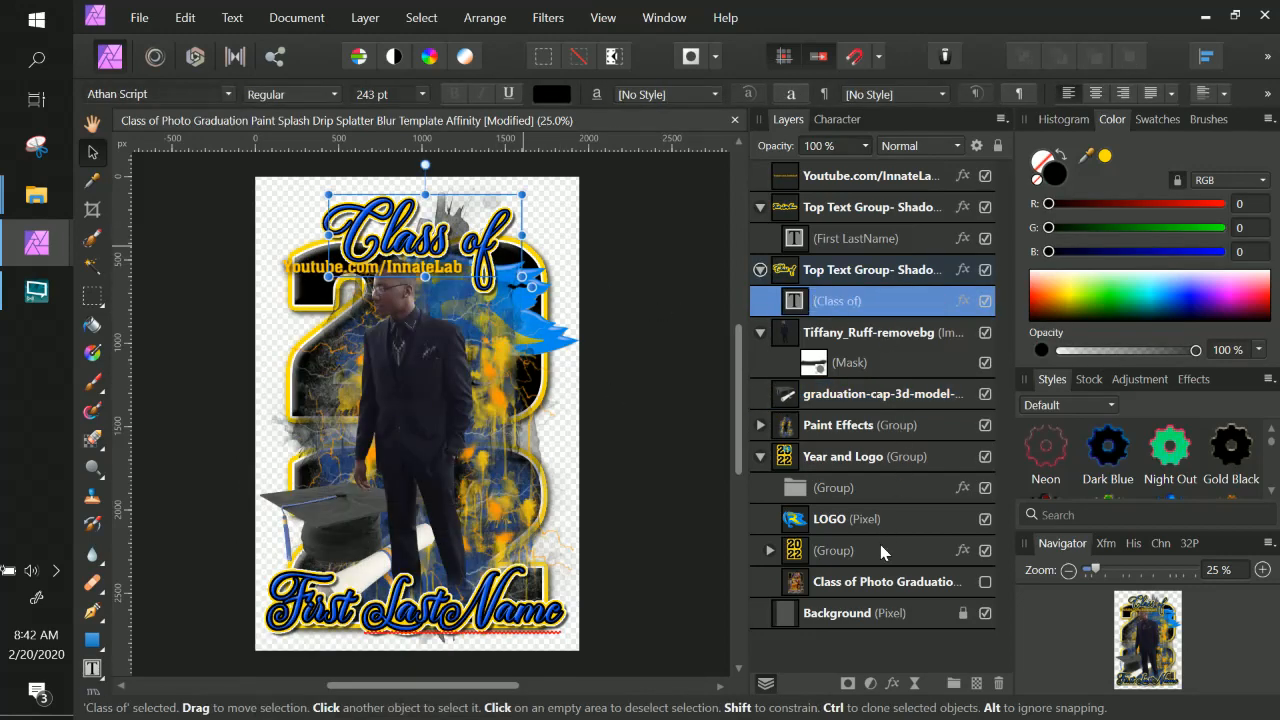
pyautogui.click(880, 544)
pyautogui.click(770, 551)
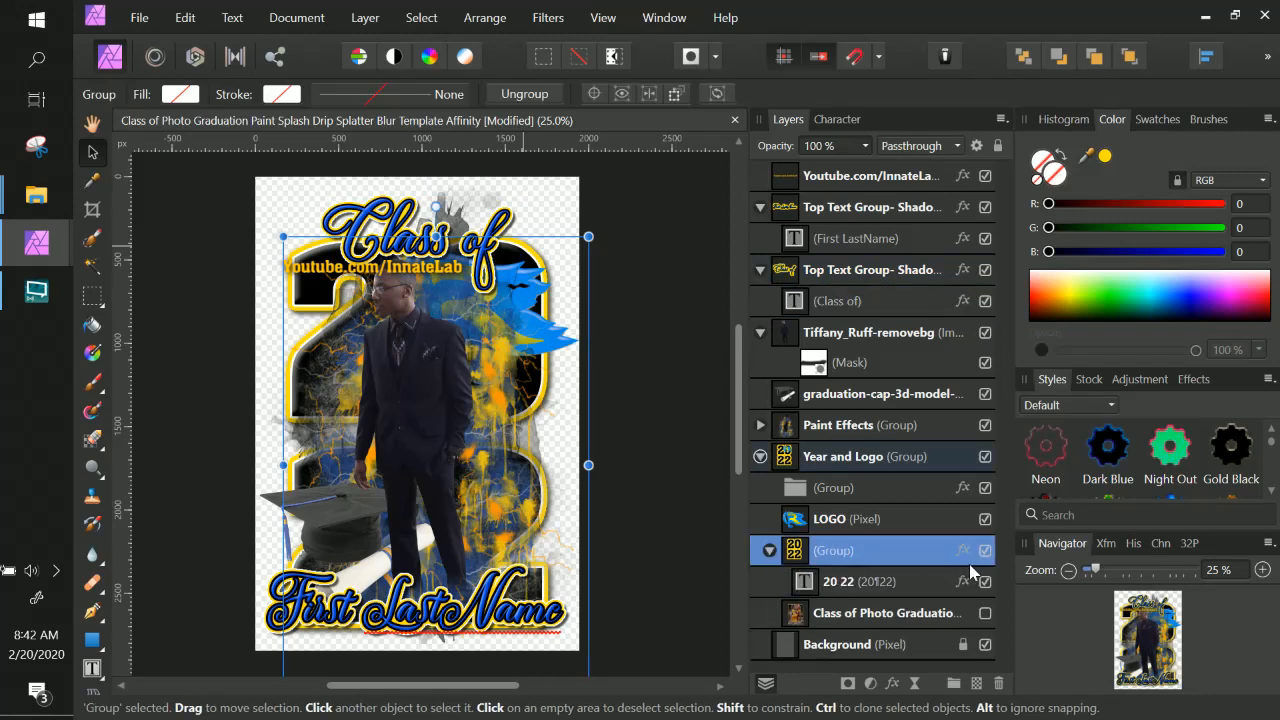
pyautogui.click(814, 584)
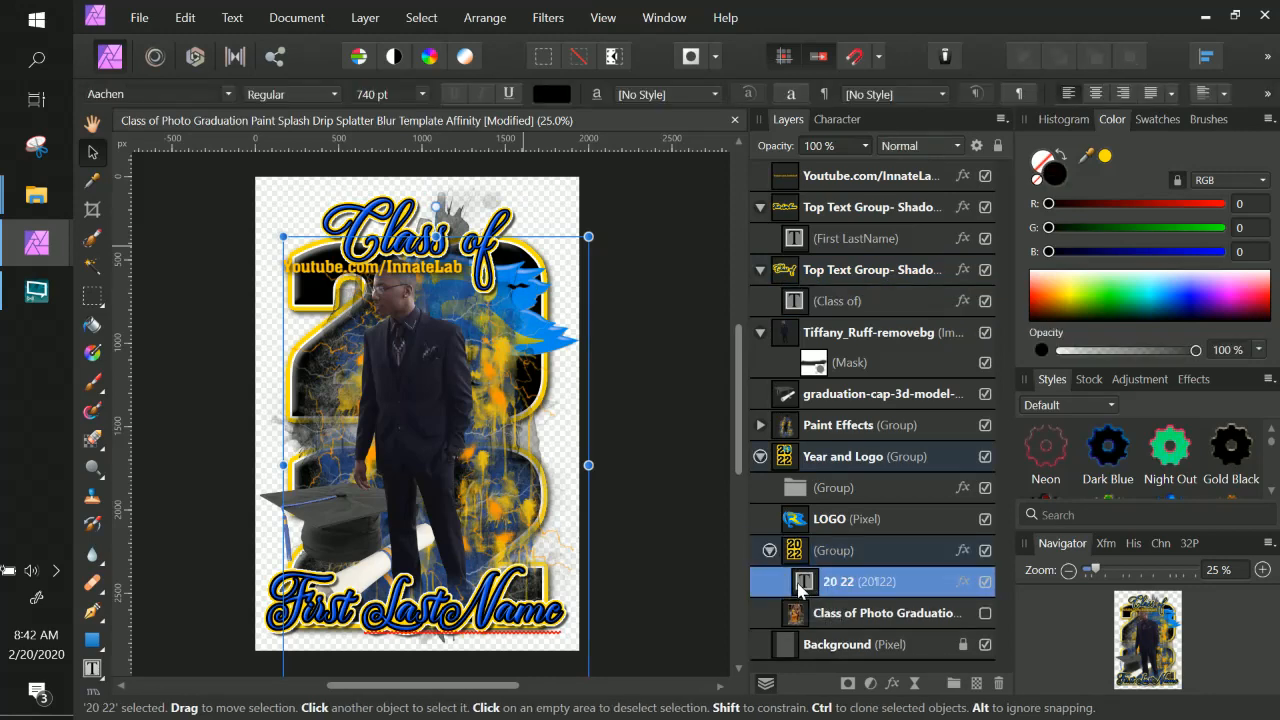
pyautogui.click(964, 582)
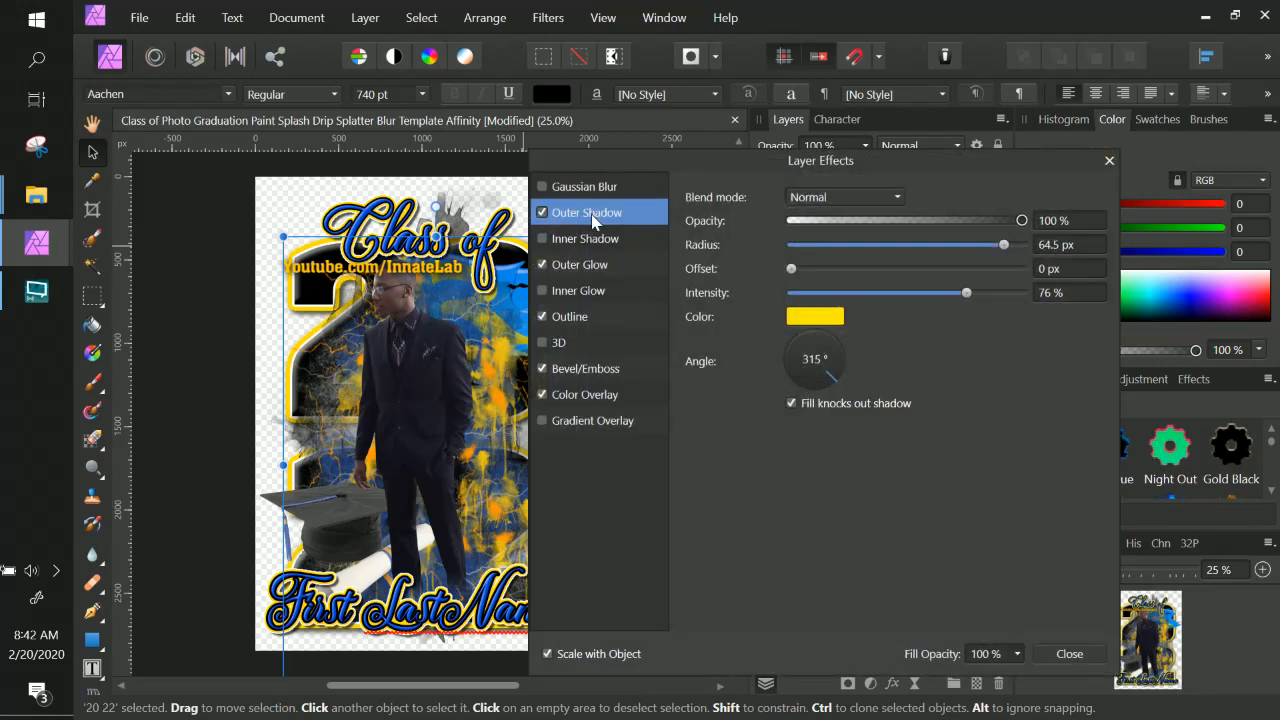
# Set the 20 22 text's Outer Glow intensity to 97% and close the Layer Effects dialog.
pyautogui.click(587, 266)
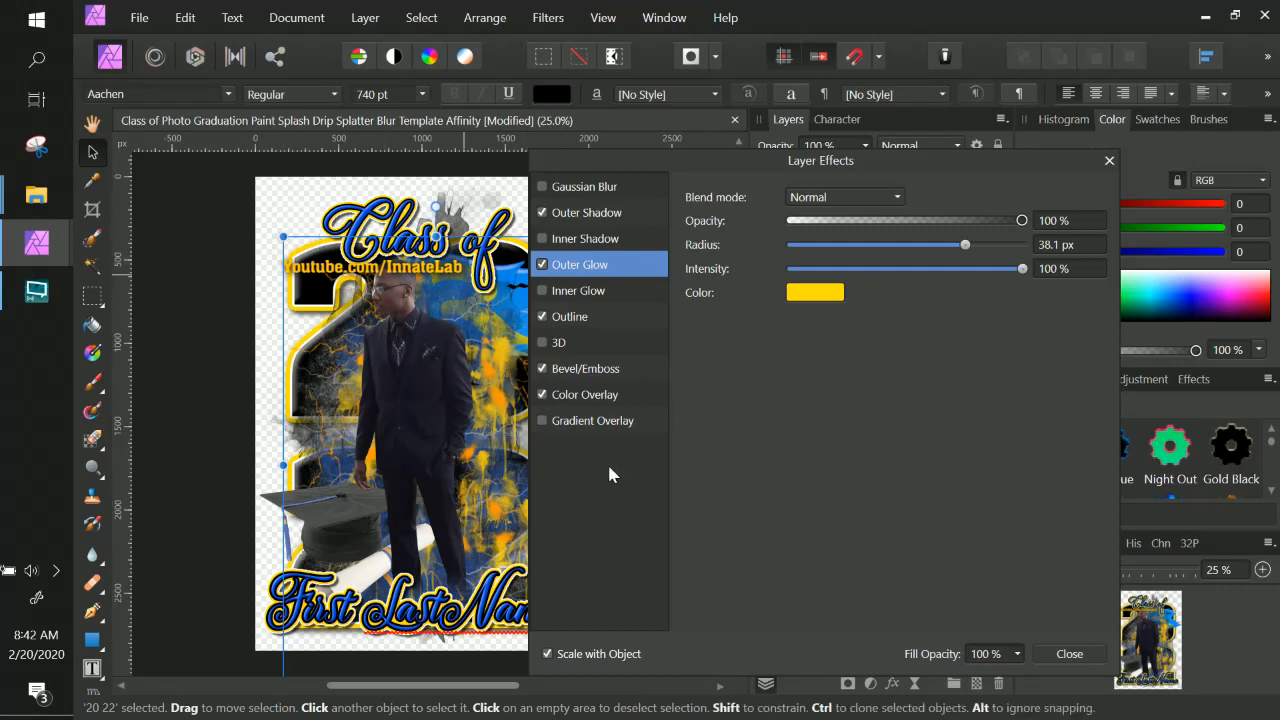
pyautogui.hotkey('ctrl', '+')
pyautogui.hotkey('ctrl', '+')
pyautogui.press('space')
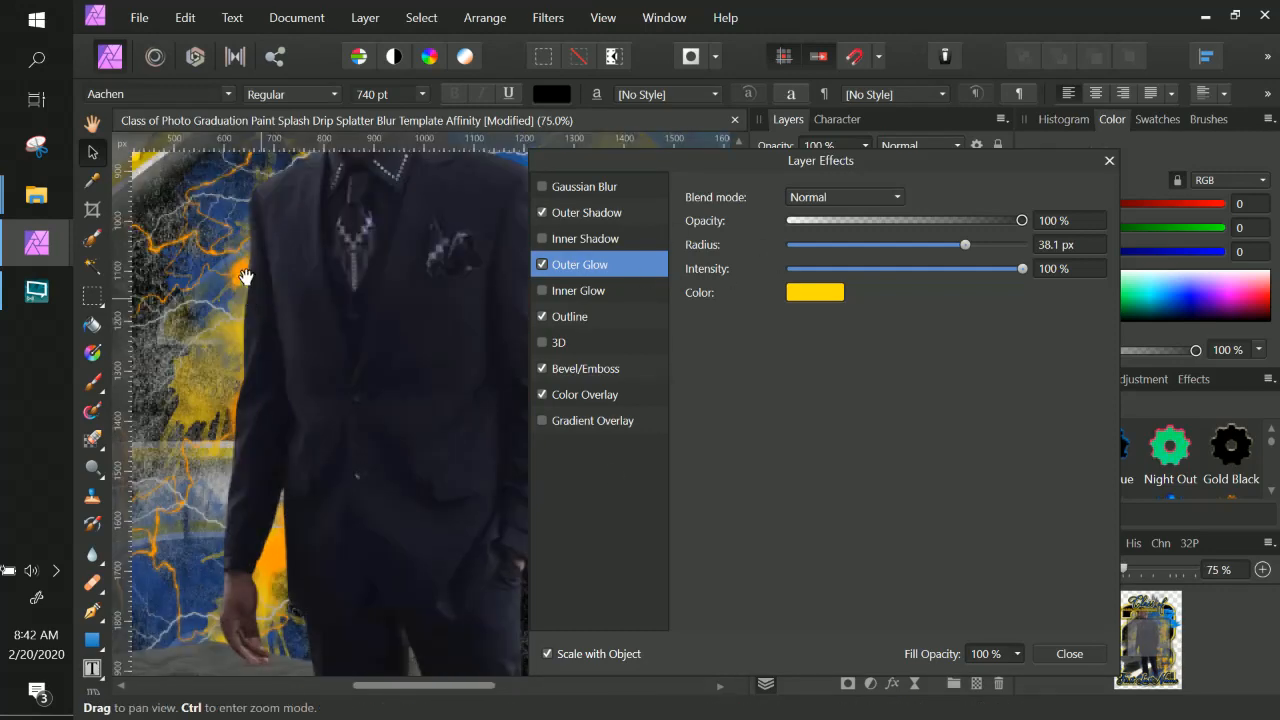
pyautogui.moveTo(262, 303); pyautogui.dragTo(439, 465)
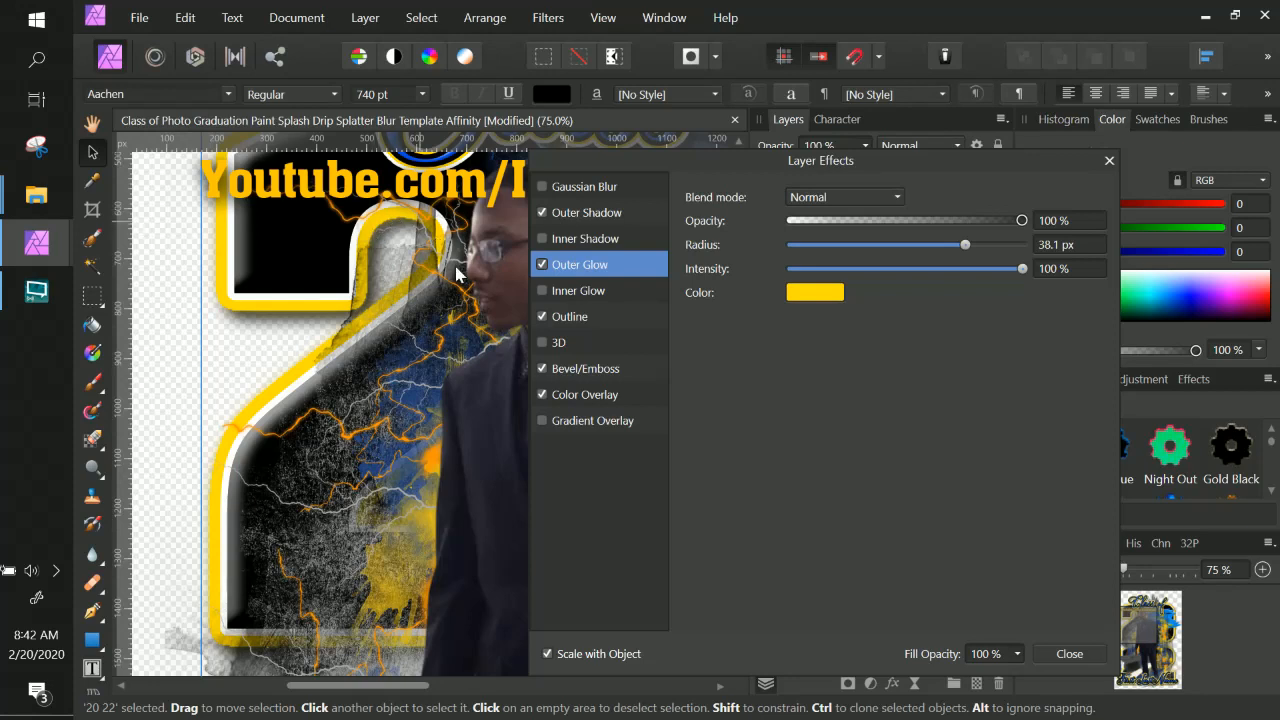
pyautogui.click(1004, 269)
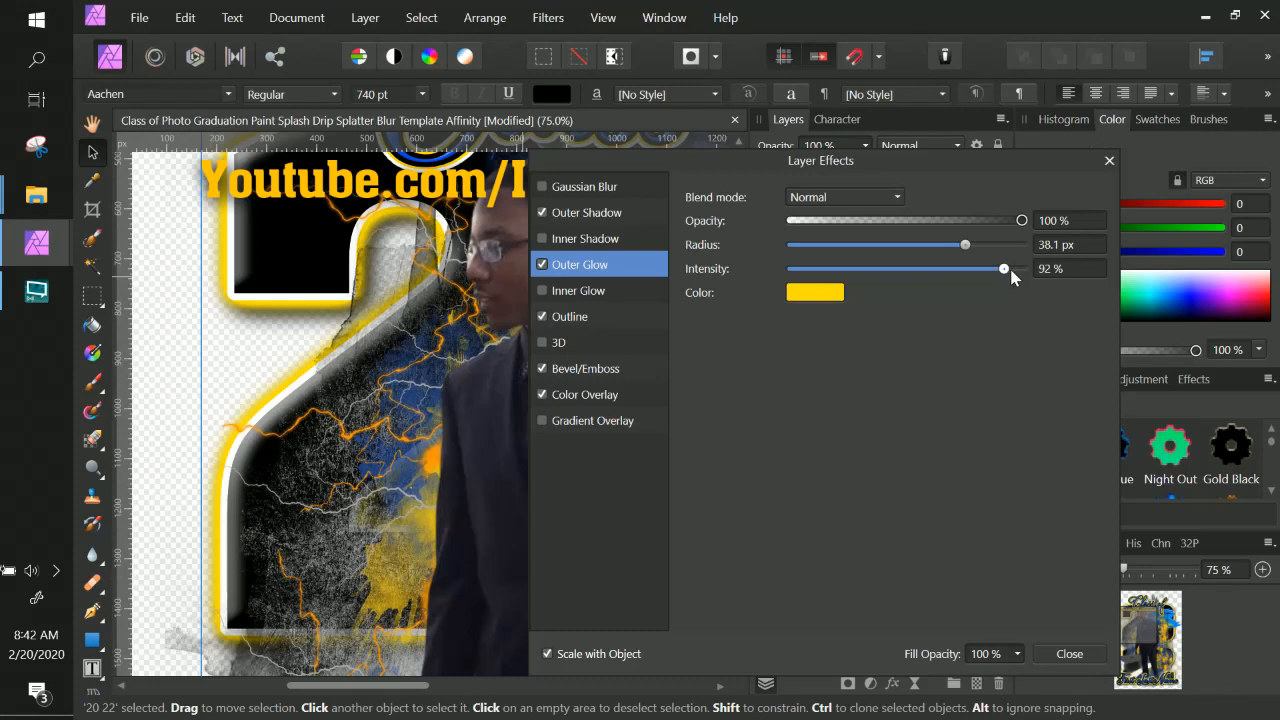
pyautogui.click(1015, 270)
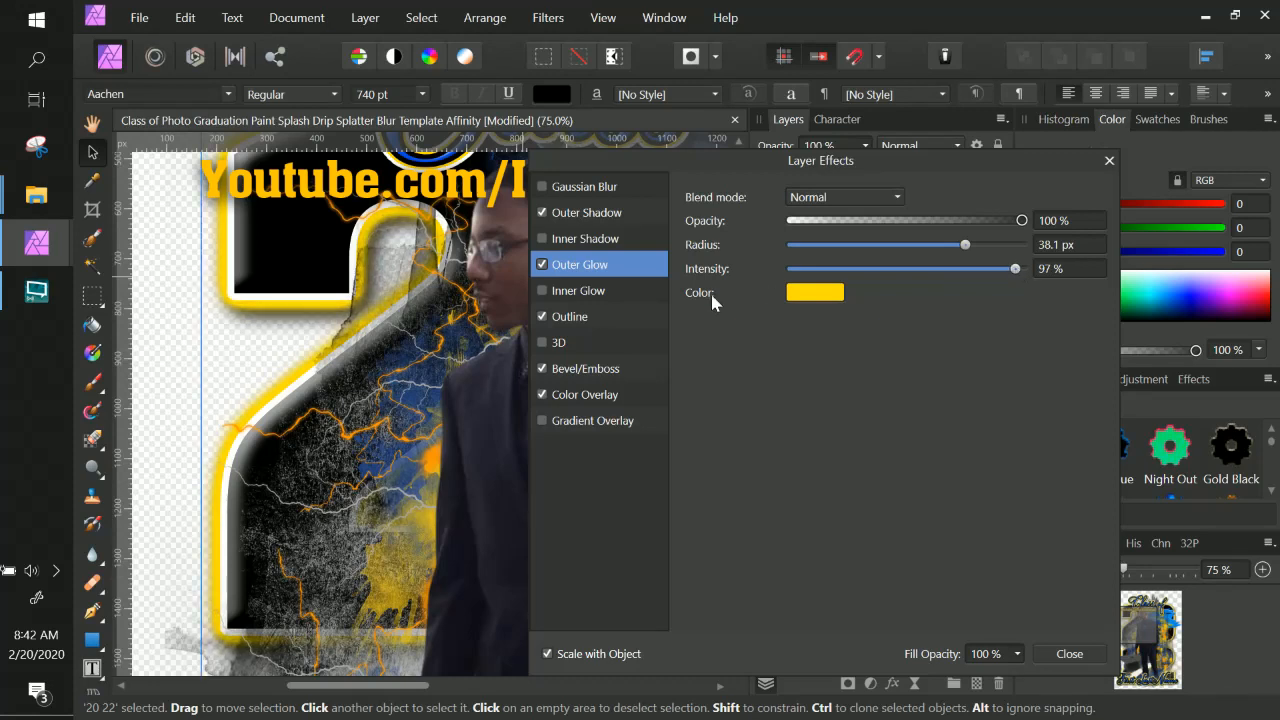
pyautogui.click(1029, 269)
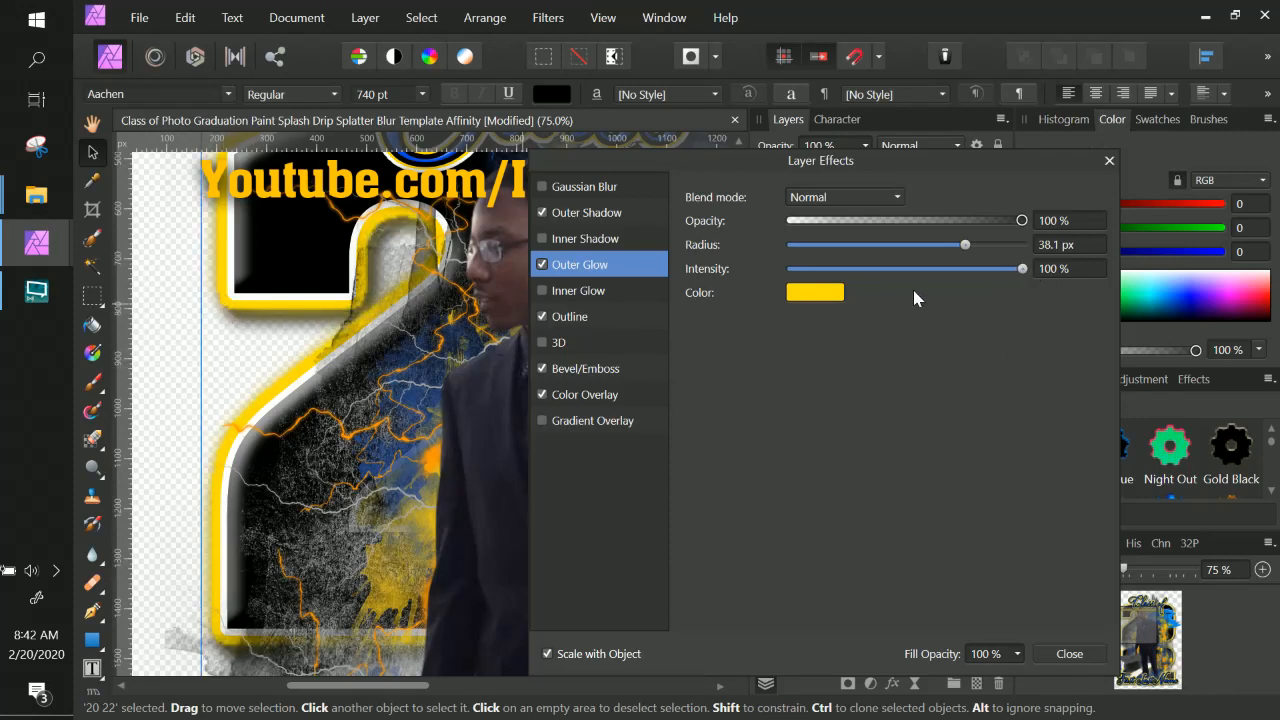
pyautogui.click(1015, 270)
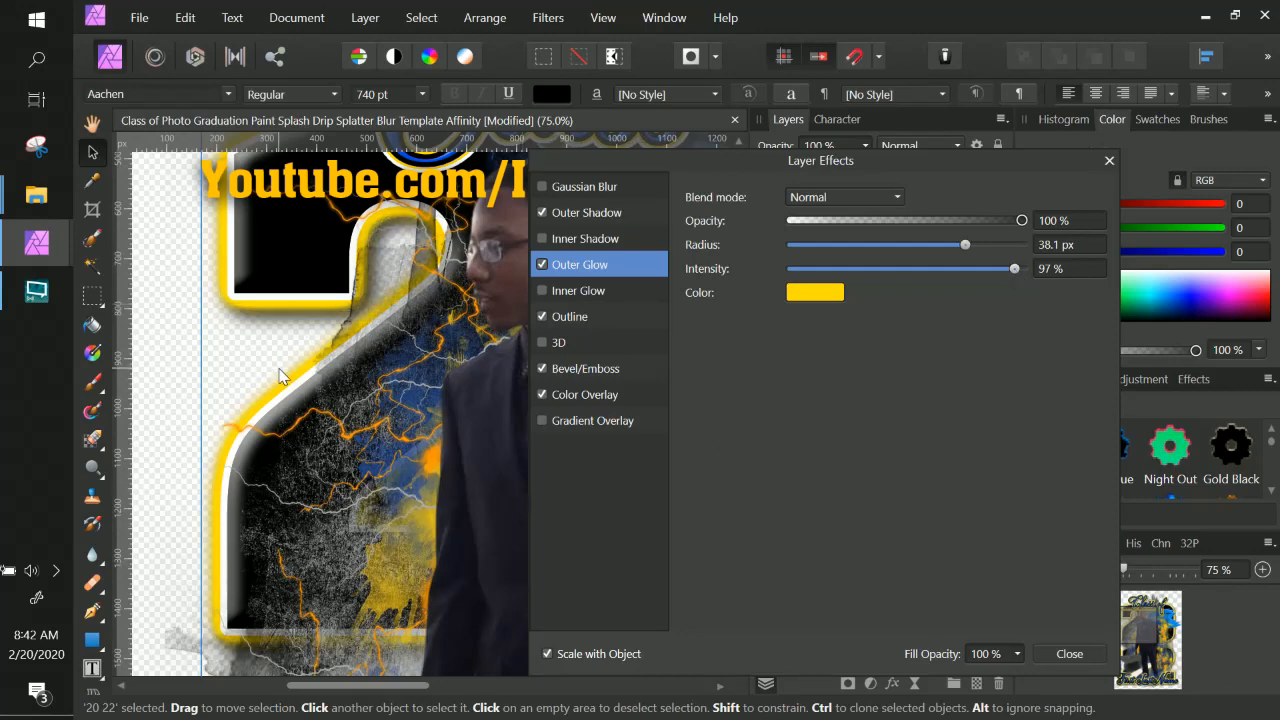
pyautogui.scroll(5, 280, 376)
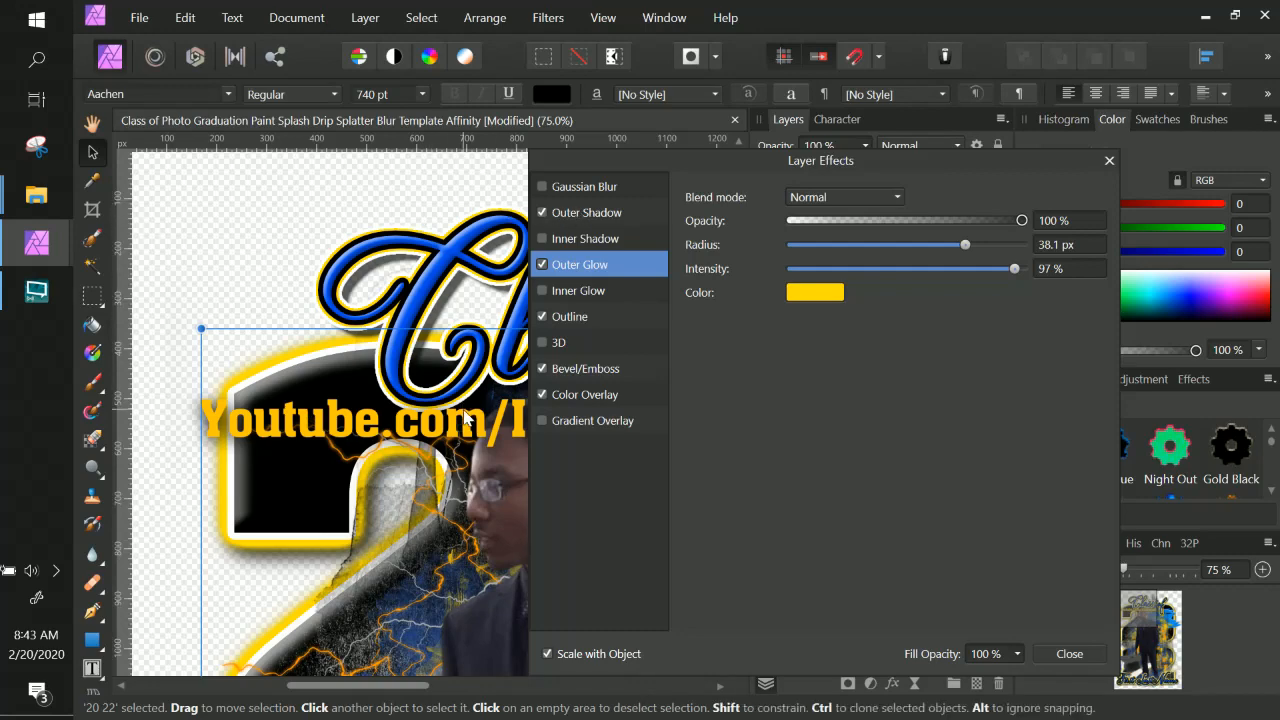
pyautogui.scroll(-4, 464, 417)
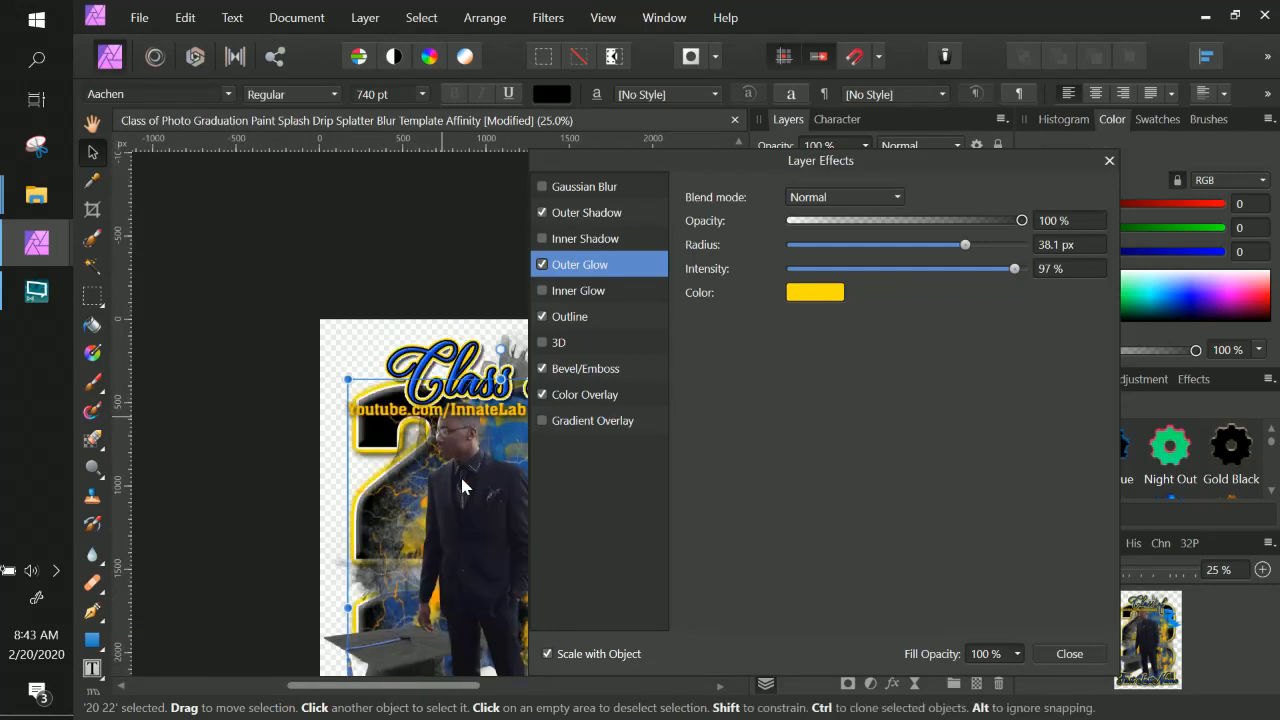
pyautogui.moveTo(460, 474); pyautogui.dragTo(383, 337)
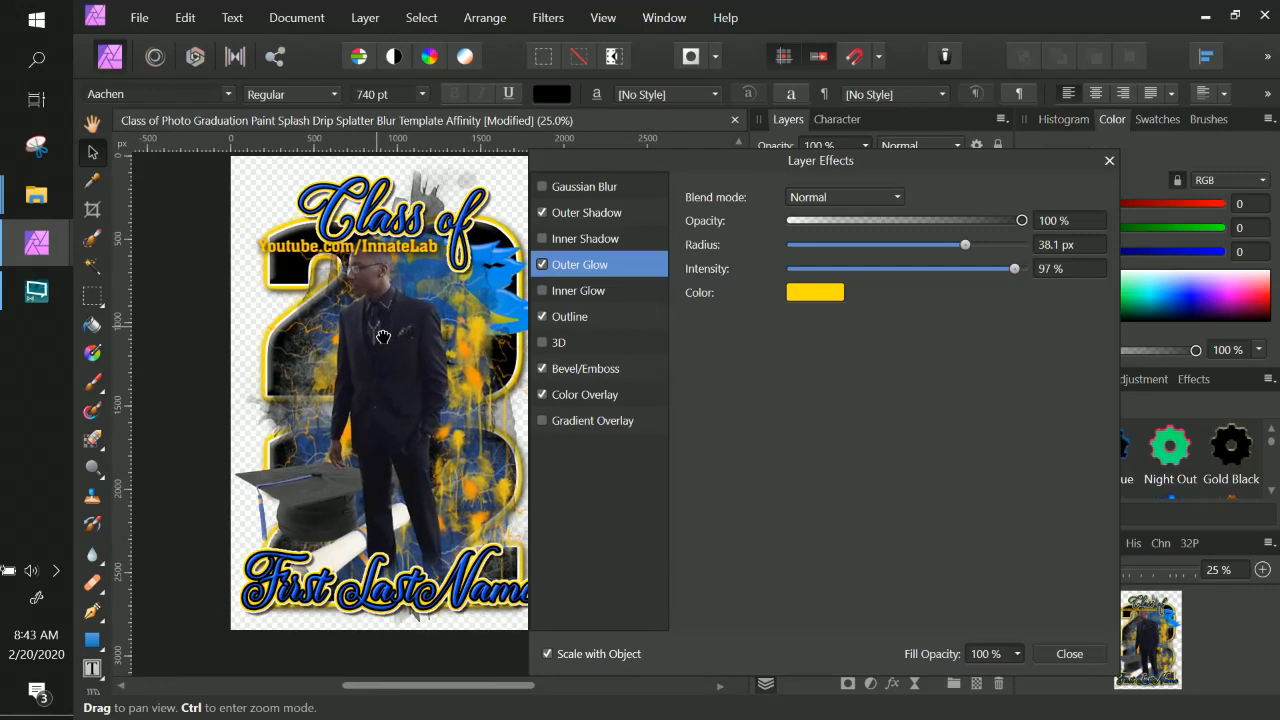
pyautogui.click(383, 337)
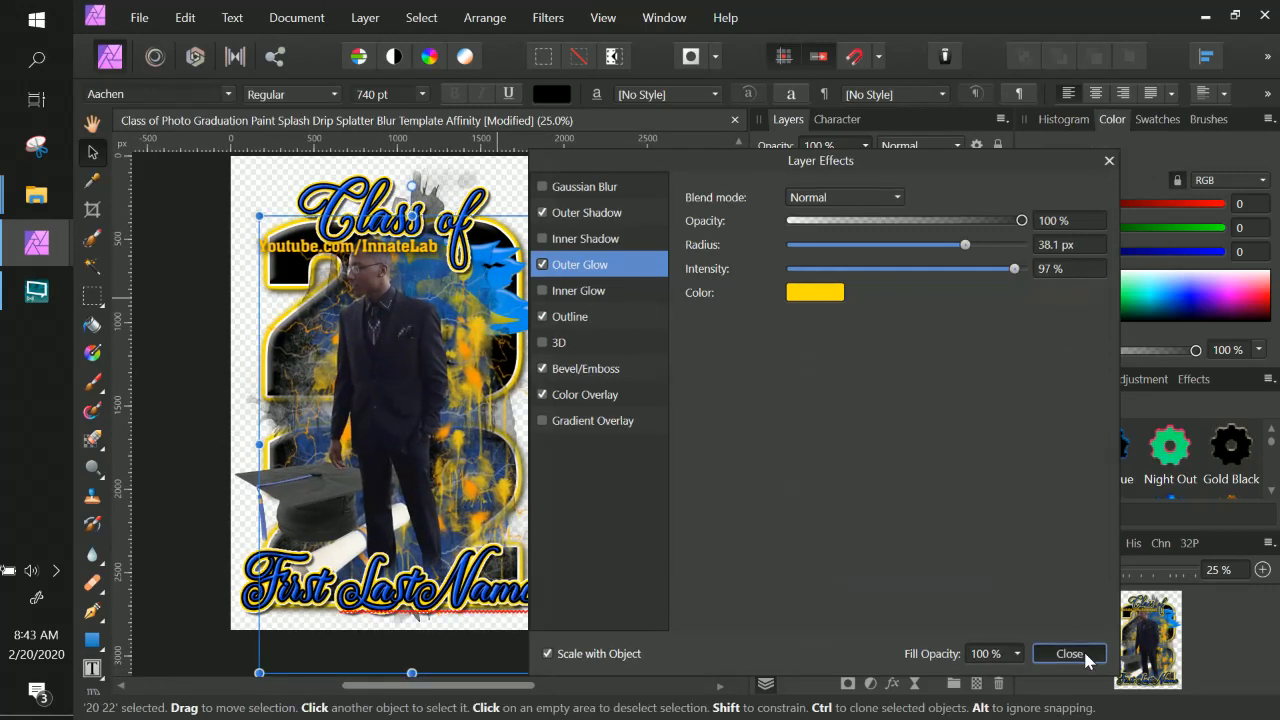
pyautogui.click(1040, 652)
pyautogui.moveTo(402, 337); pyautogui.dragTo(464, 342)
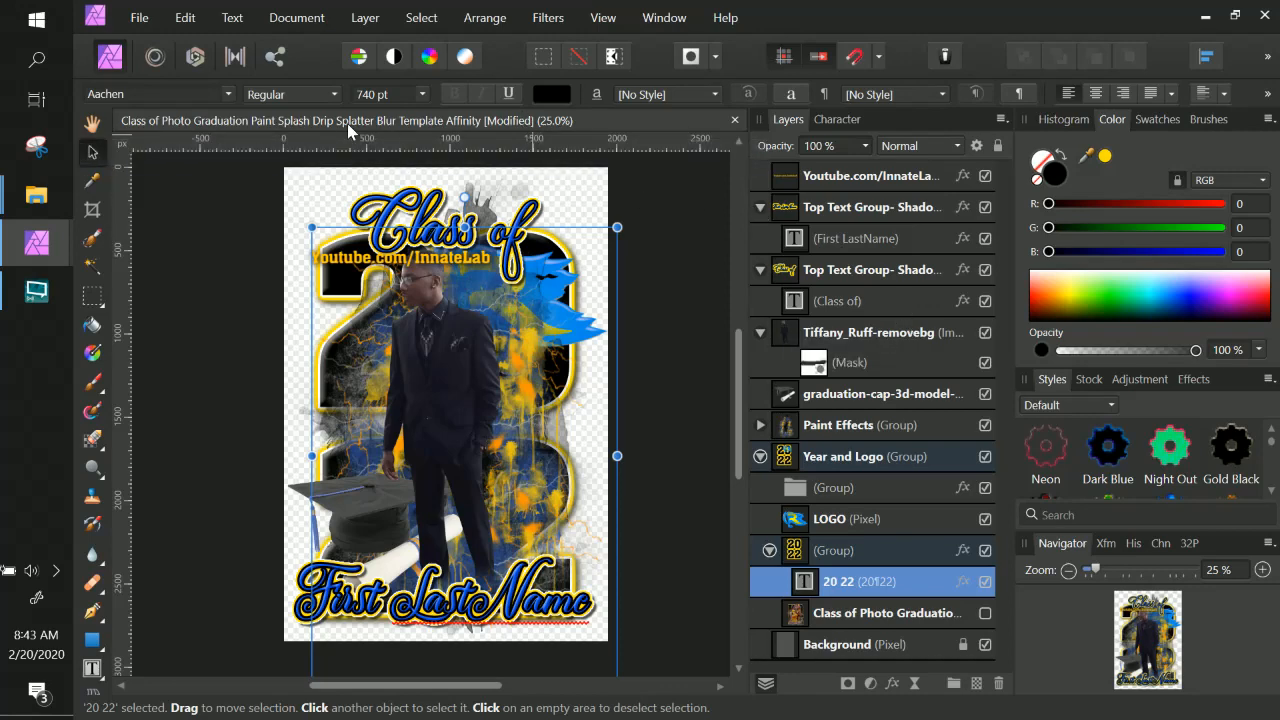
# Save the document.
pyautogui.click(139, 17)
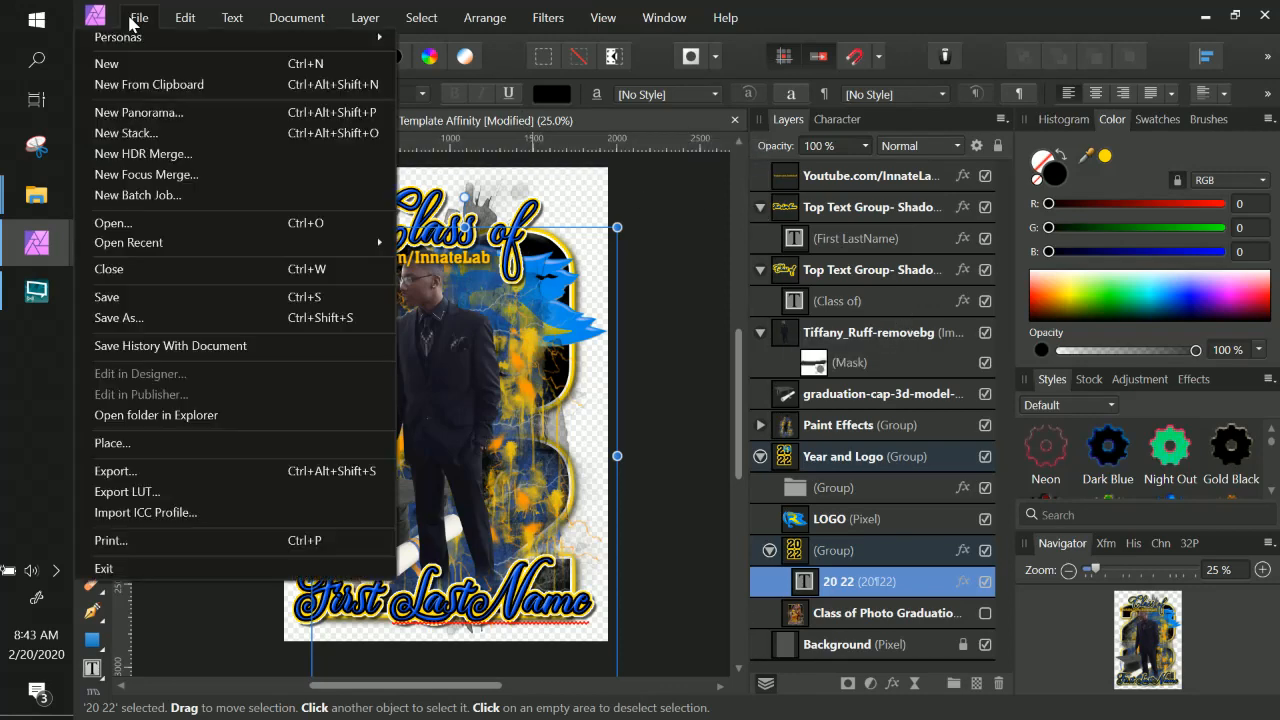
pyautogui.click(144, 299)
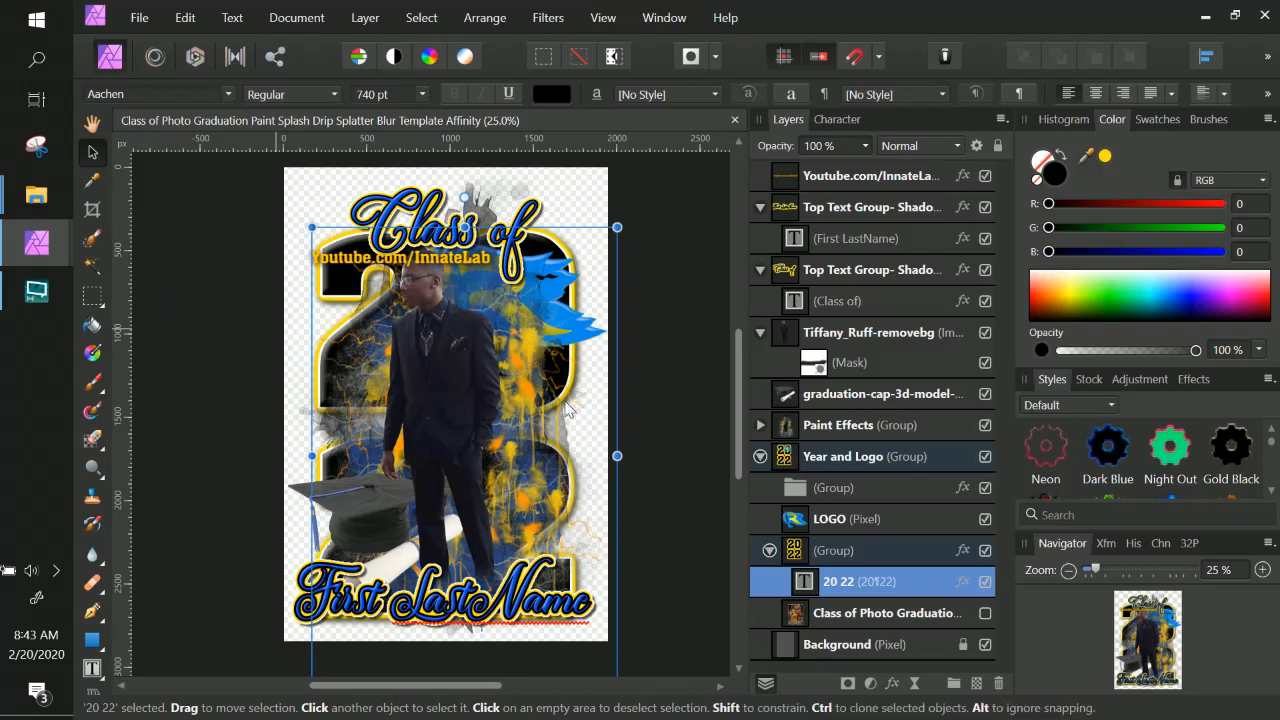
pyautogui.doubleClick(892, 590)
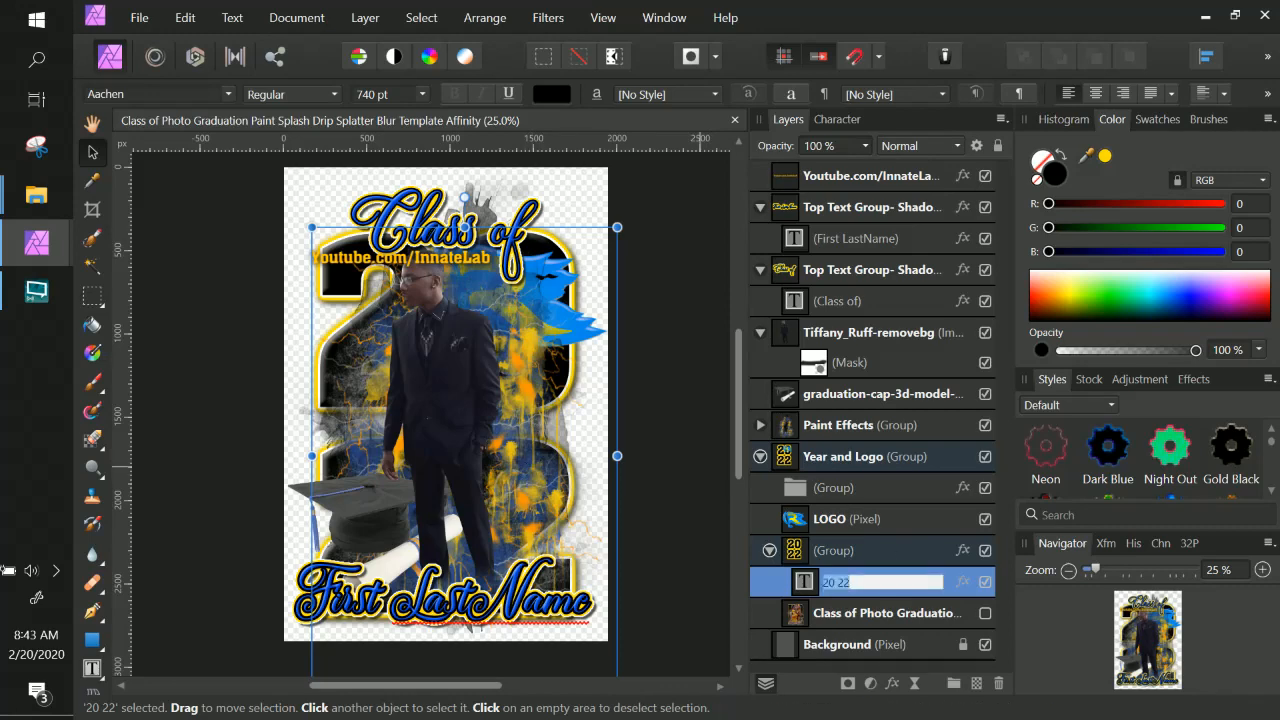
pyautogui.click(811, 589)
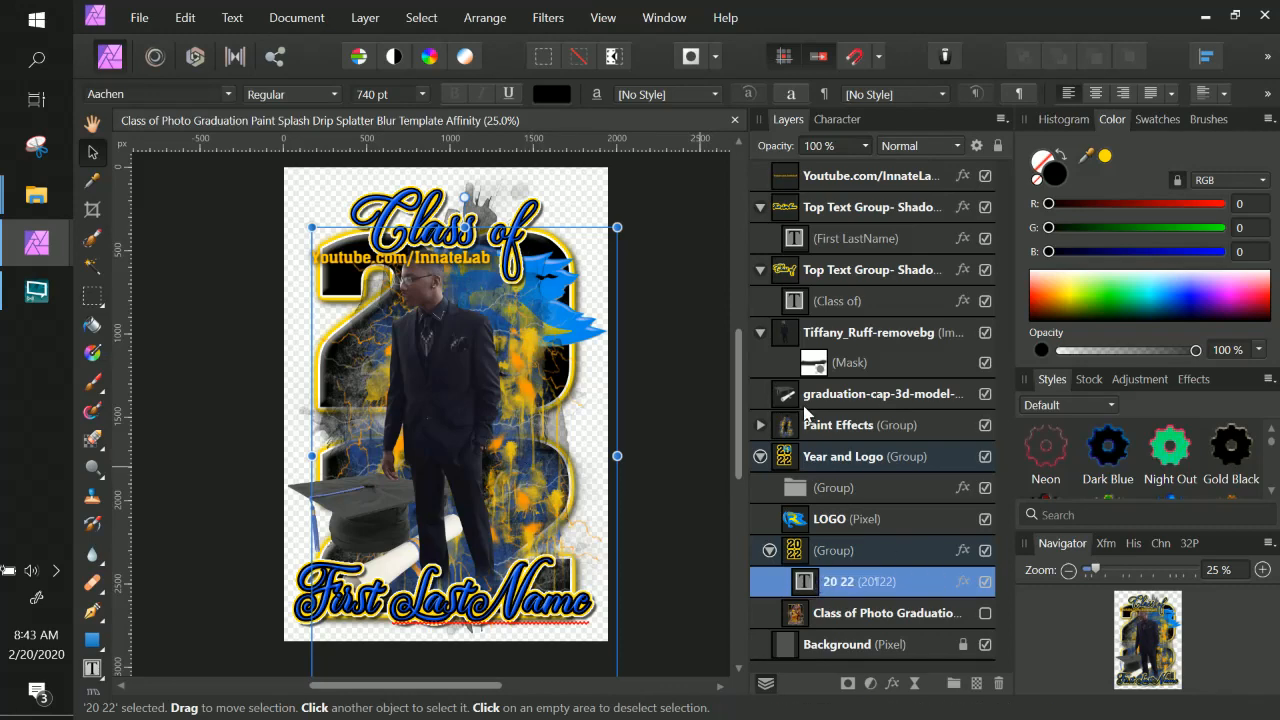
pyautogui.click(782, 338)
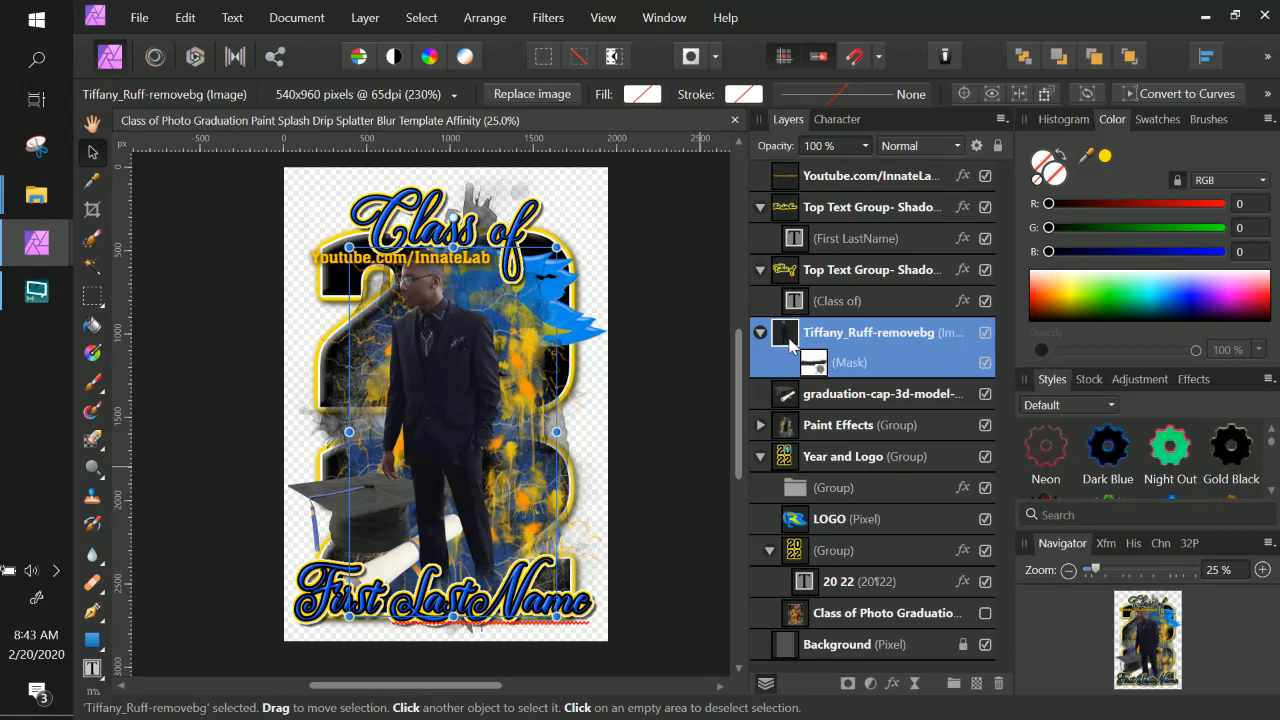
pyautogui.rightClick(790, 338)
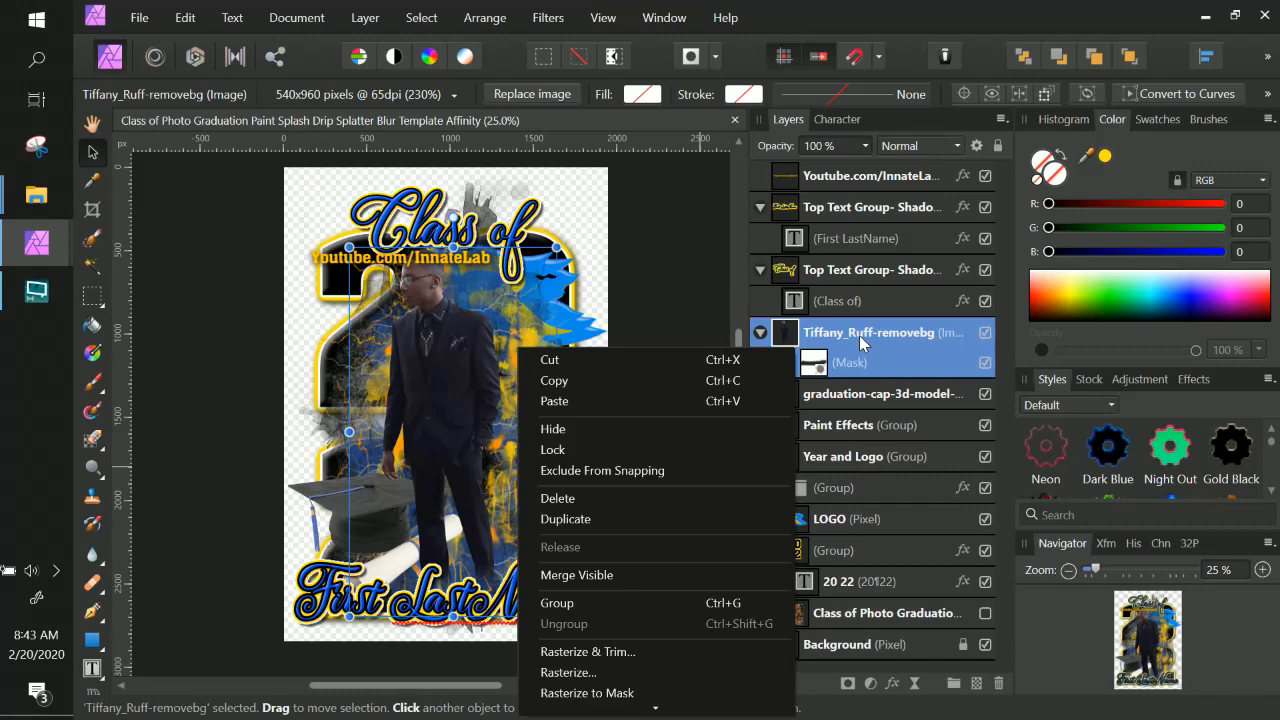
pyautogui.rightClick(862, 343)
pyautogui.click(786, 337)
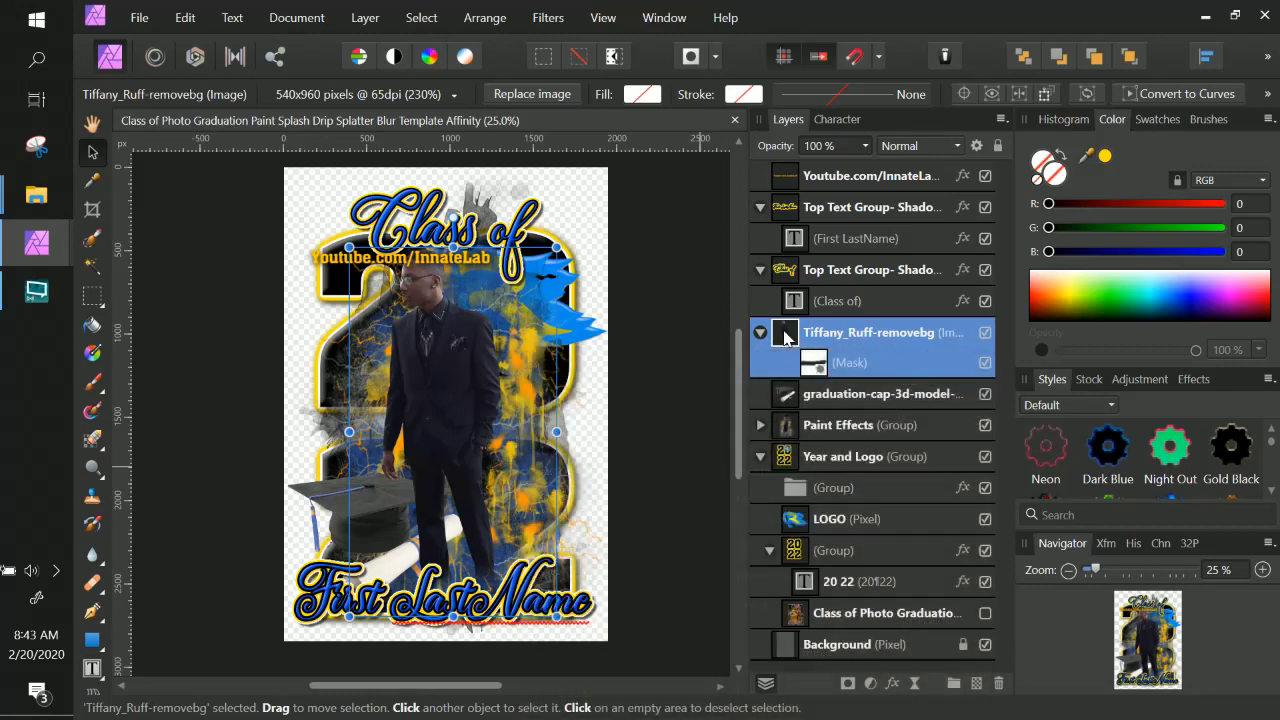
pyautogui.rightClick(796, 345)
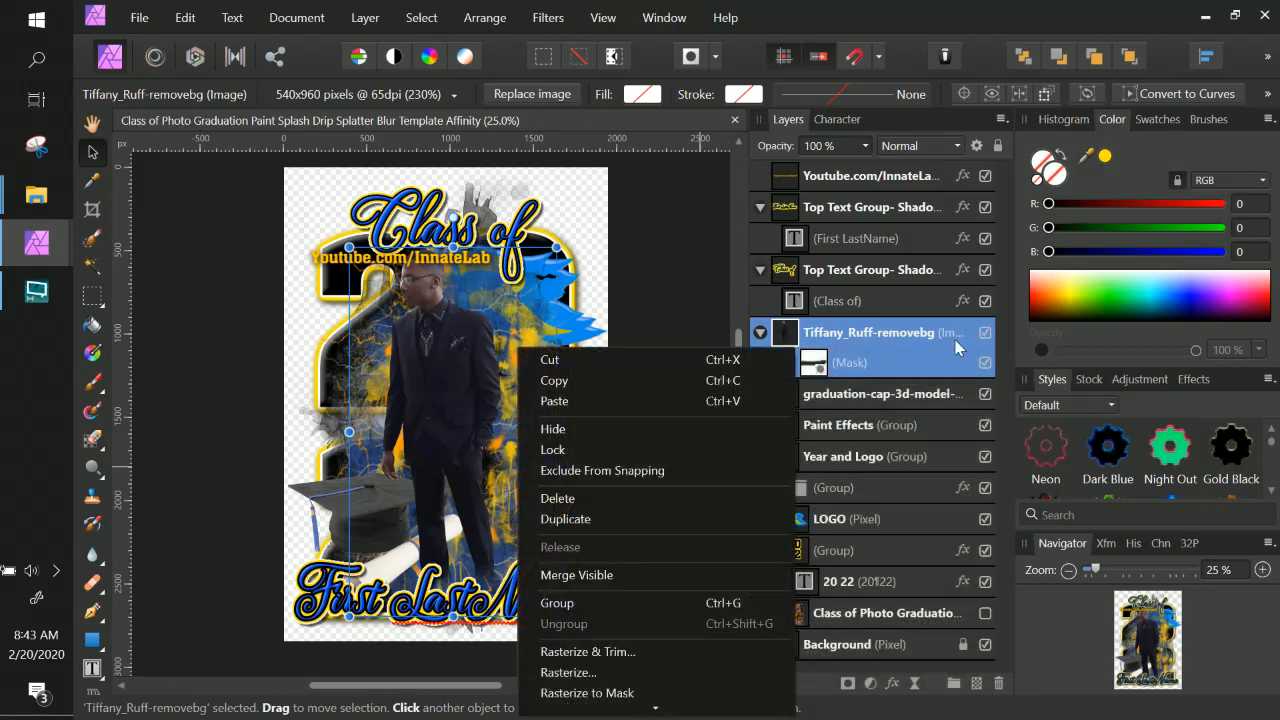
pyautogui.click(906, 352)
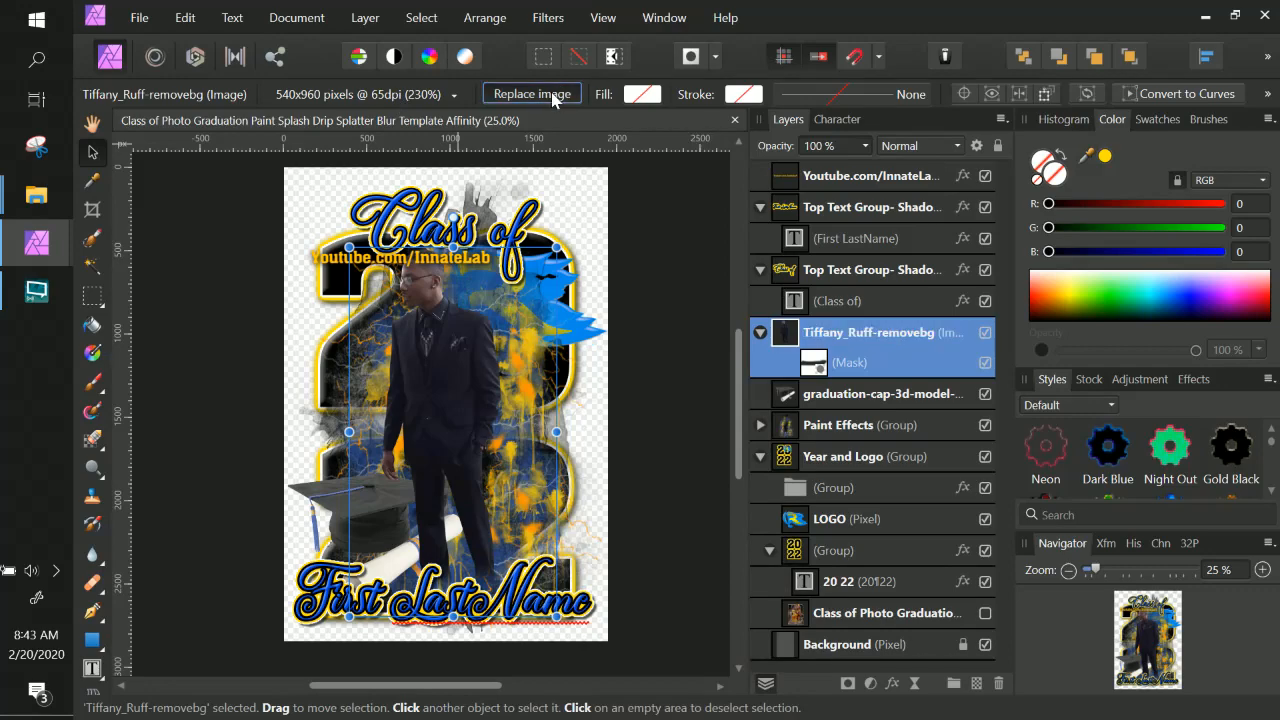
pyautogui.click(553, 95)
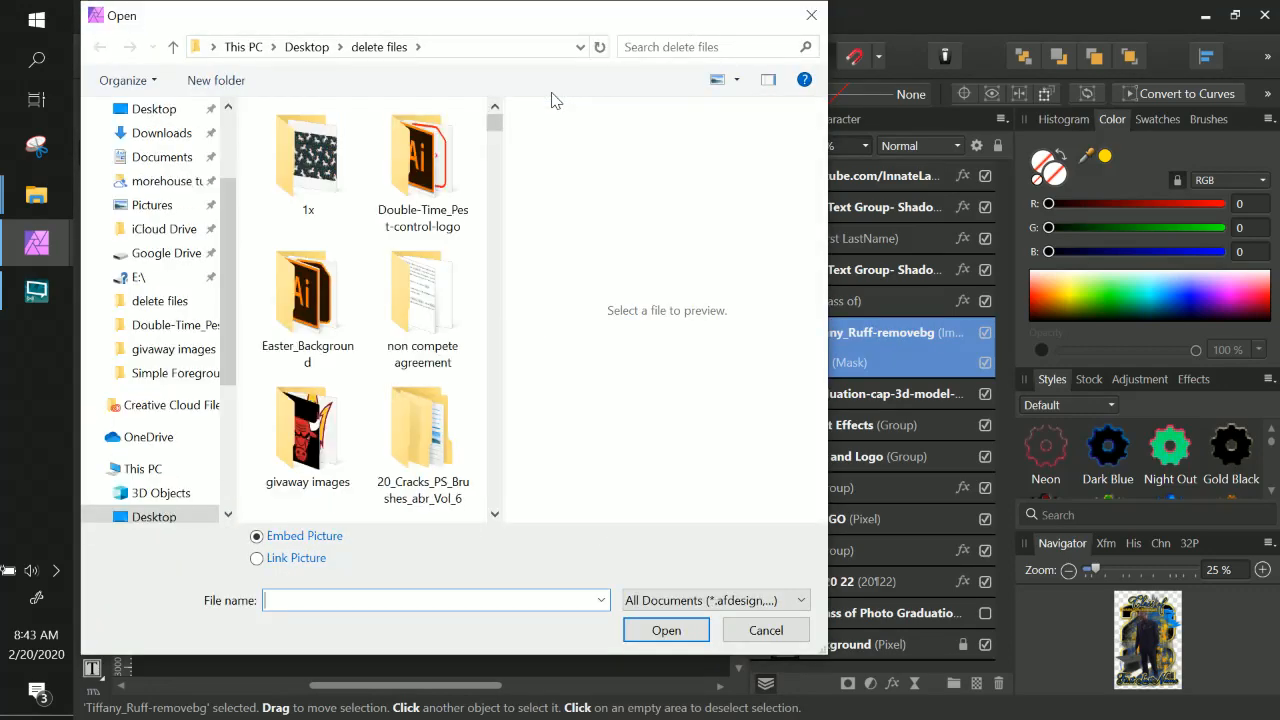
pyautogui.click(781, 636)
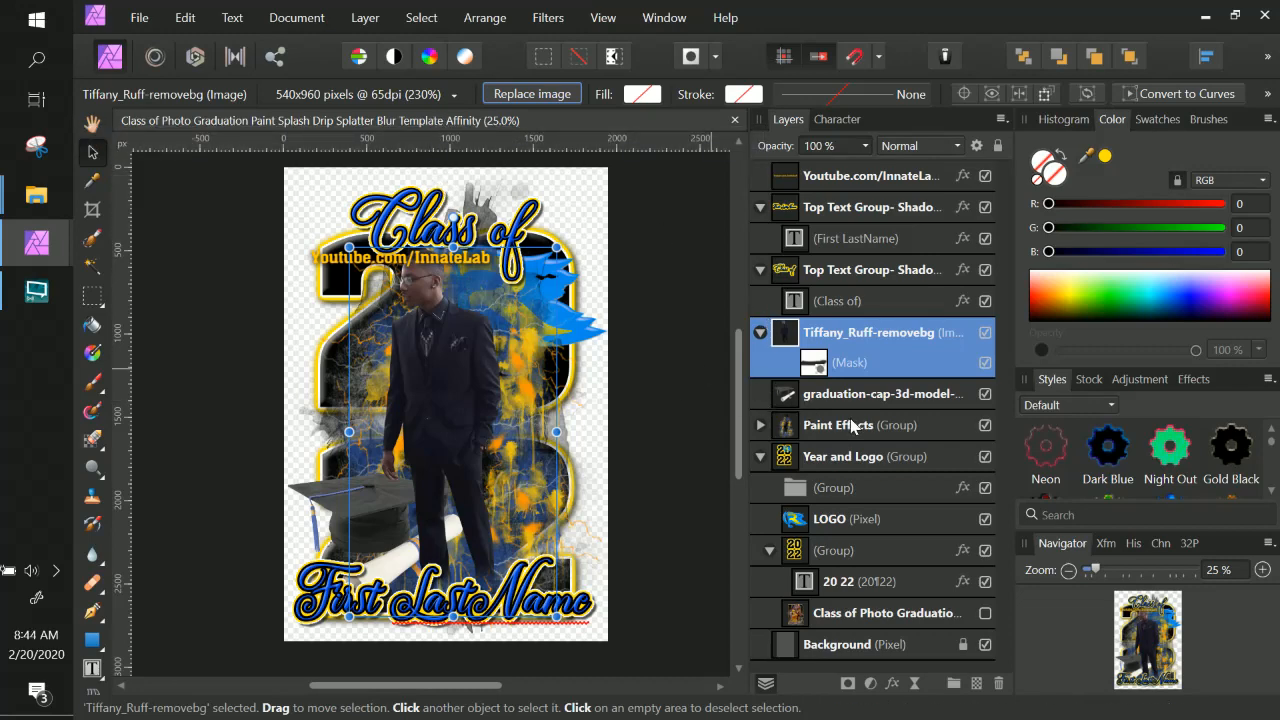
# Collapse the text, photo and Year and Logo groups in the layer stack.
pyautogui.doubleClick(875, 336)
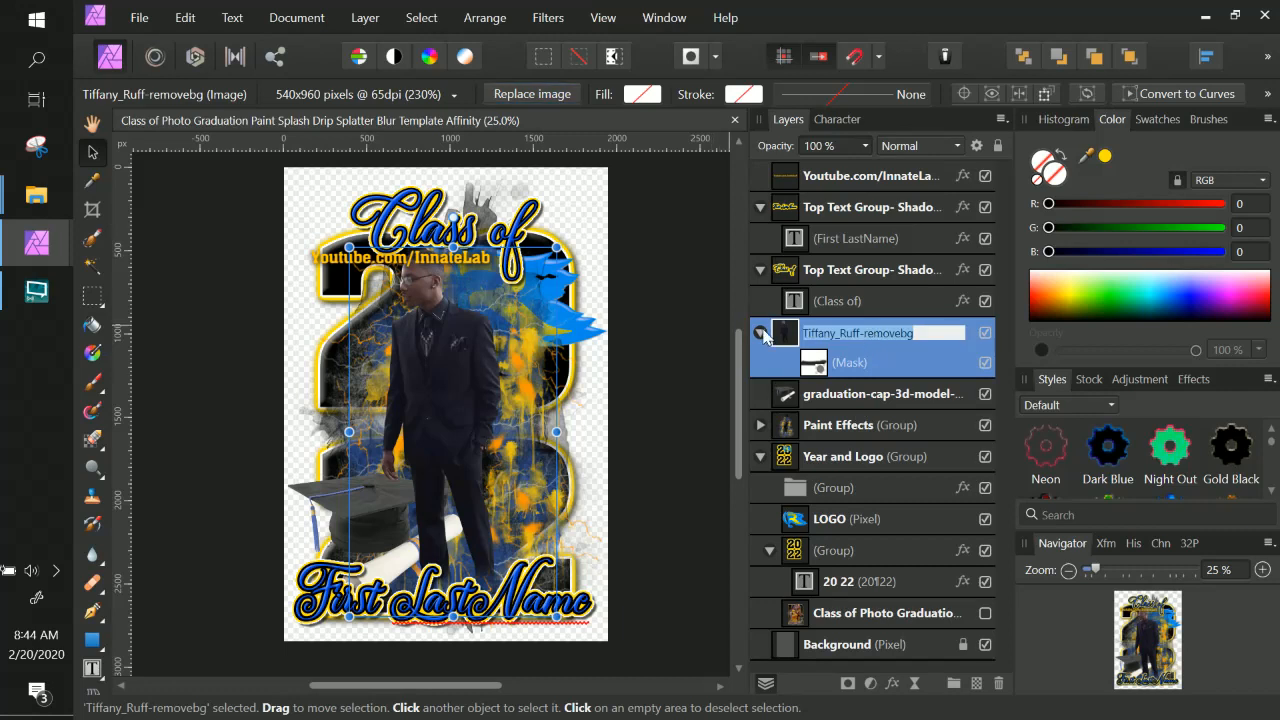
pyautogui.click(760, 333)
pyautogui.click(760, 270)
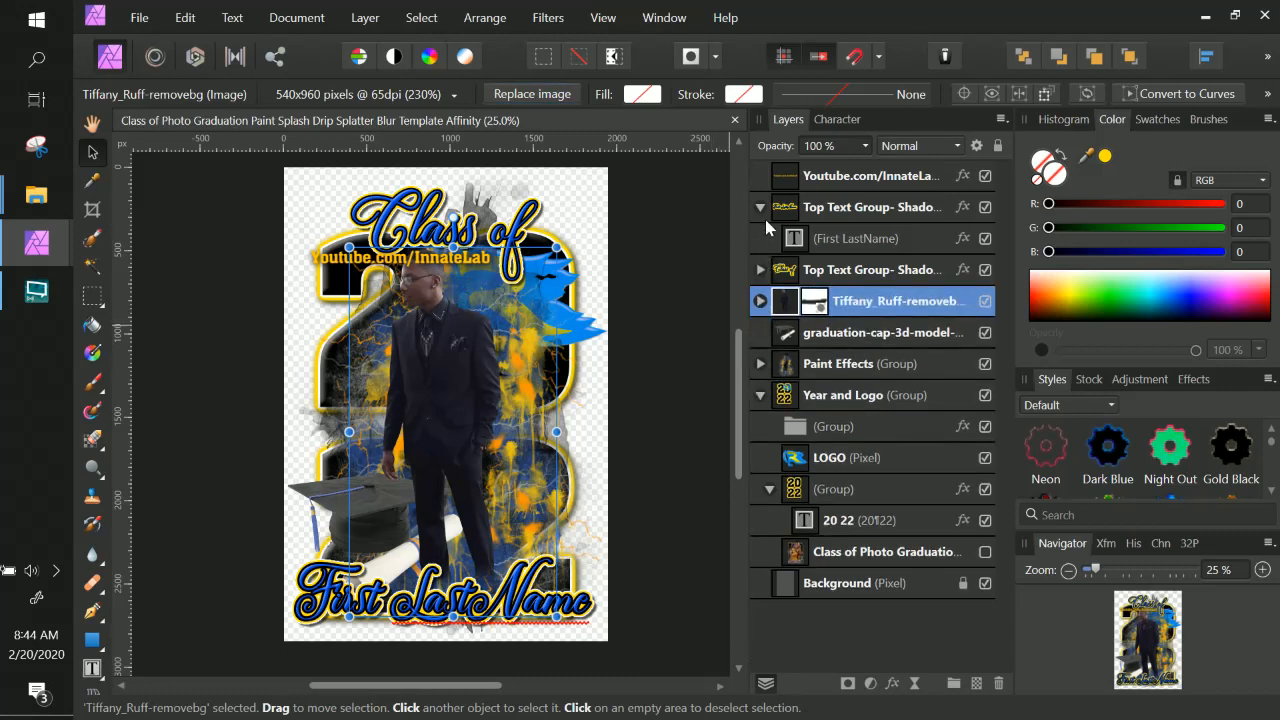
pyautogui.click(760, 207)
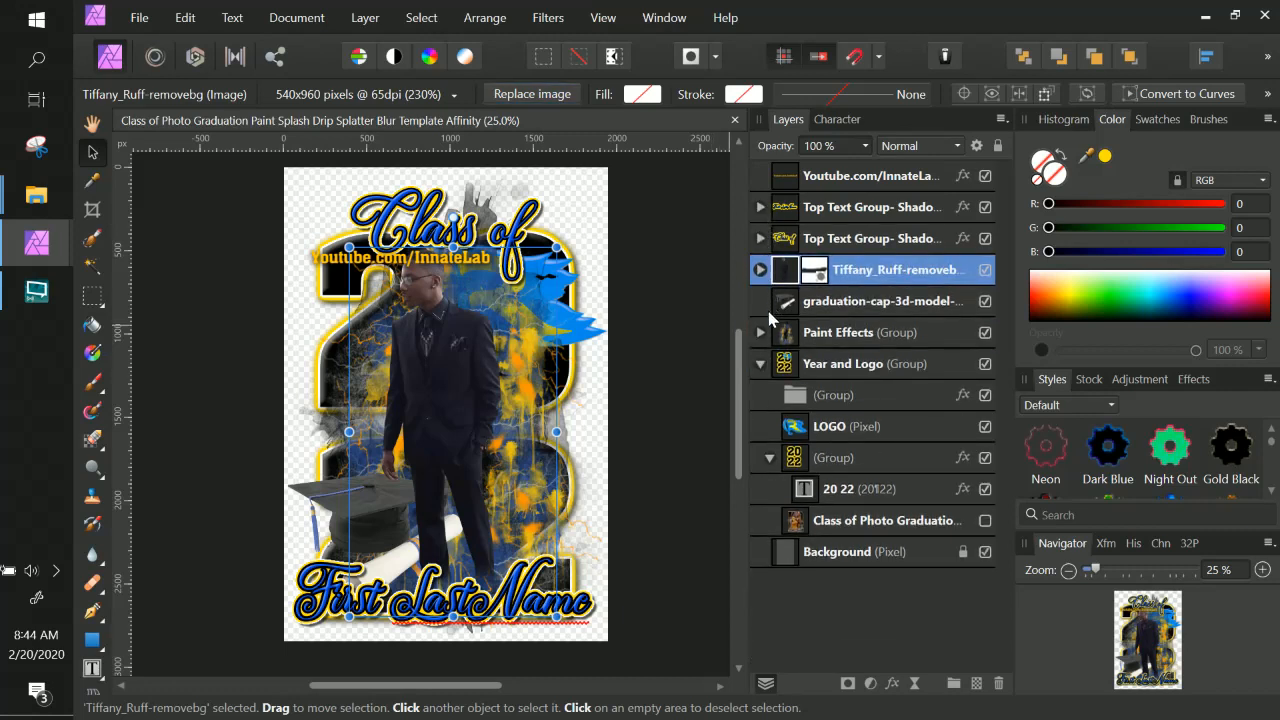
pyautogui.click(760, 364)
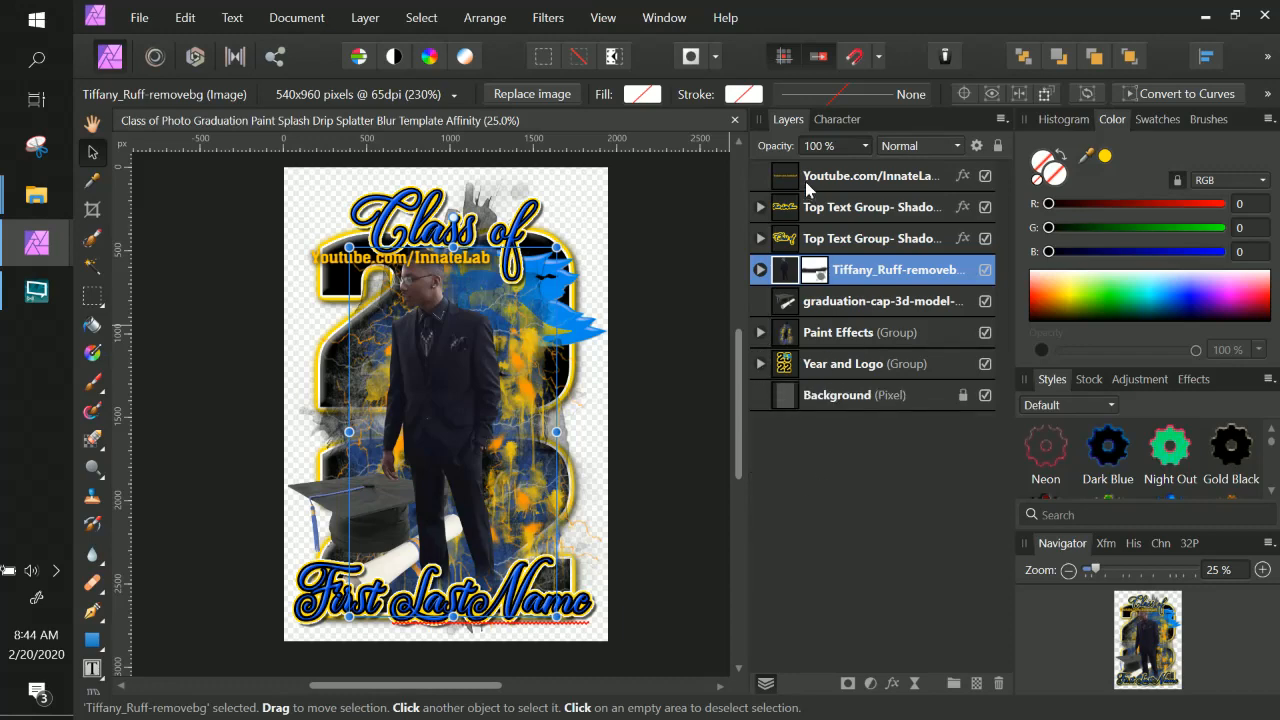
# Open the 20 22 text's layer effects and show the Outer Shadow colour as RGB hex sliders.
pyautogui.click(815, 208)
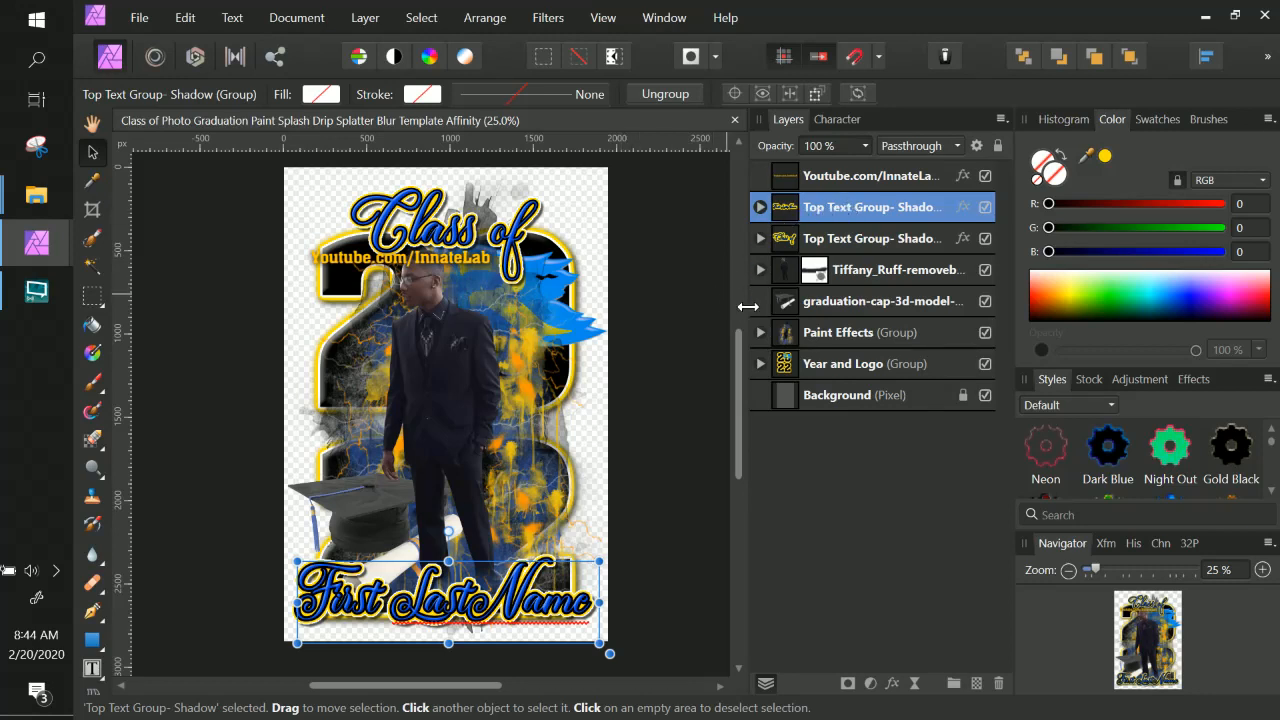
pyautogui.click(760, 364)
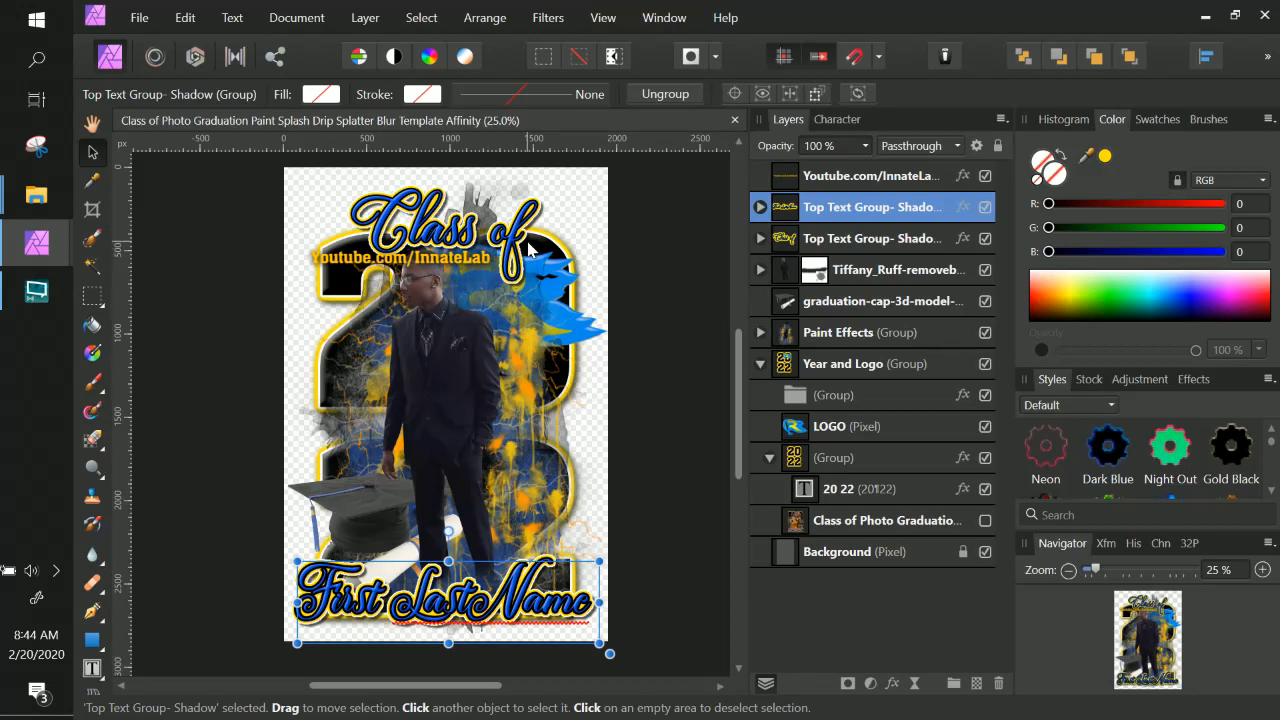
pyautogui.click(893, 462)
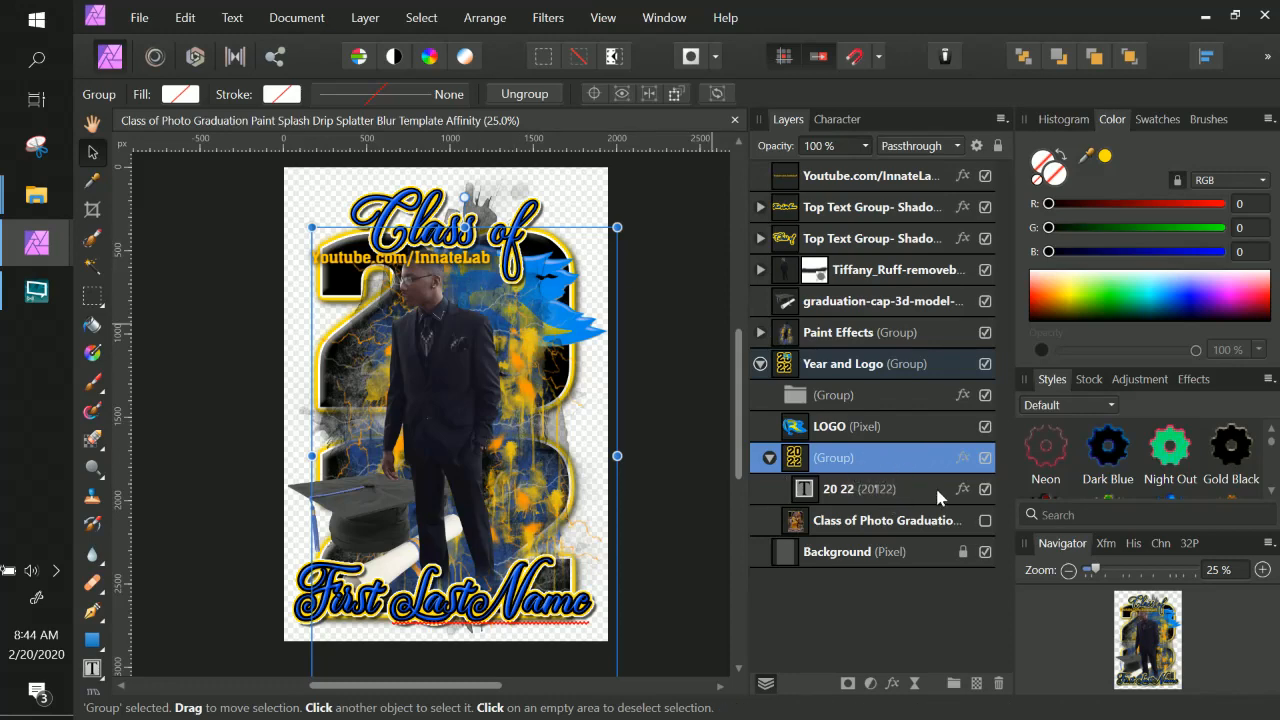
pyautogui.click(963, 489)
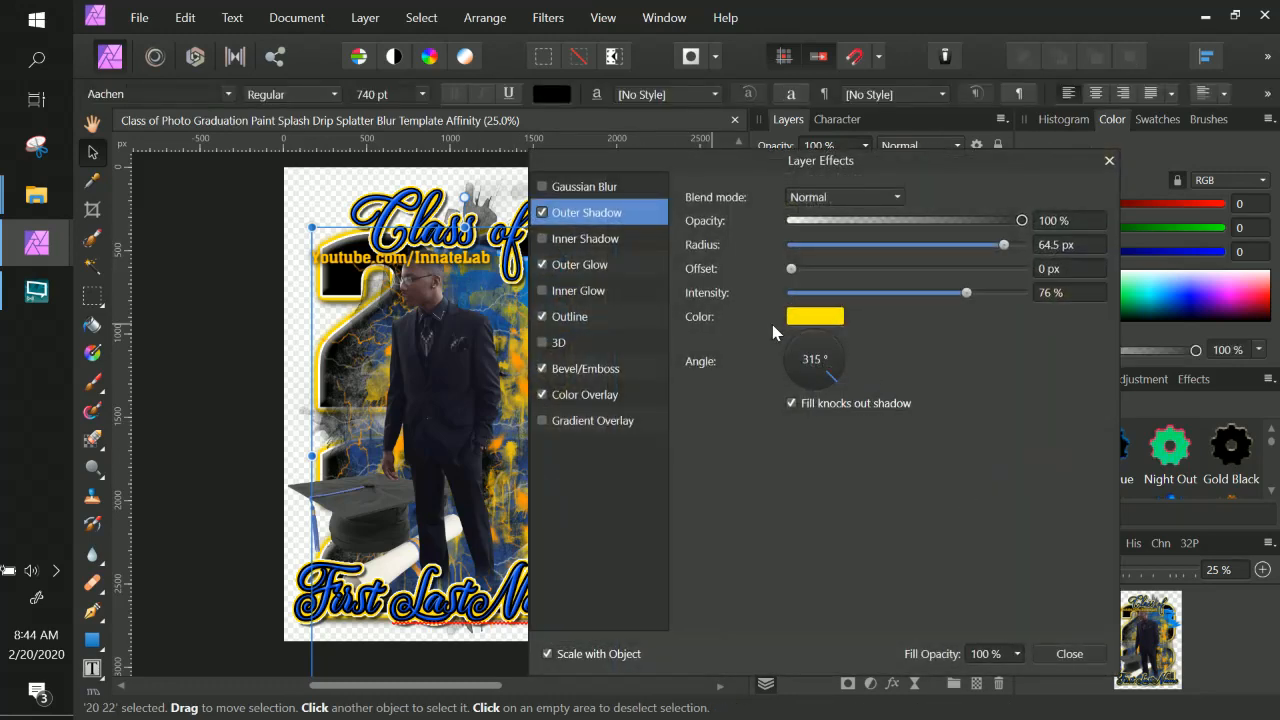
pyautogui.click(822, 318)
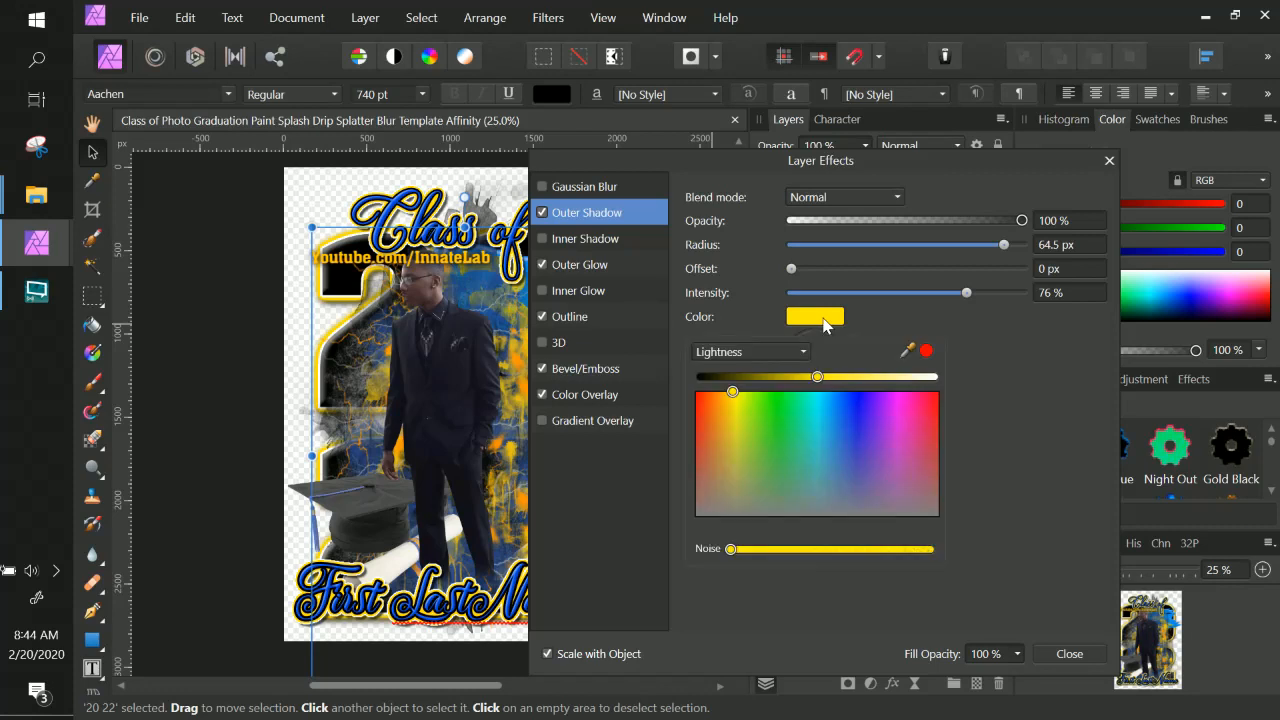
pyautogui.click(804, 354)
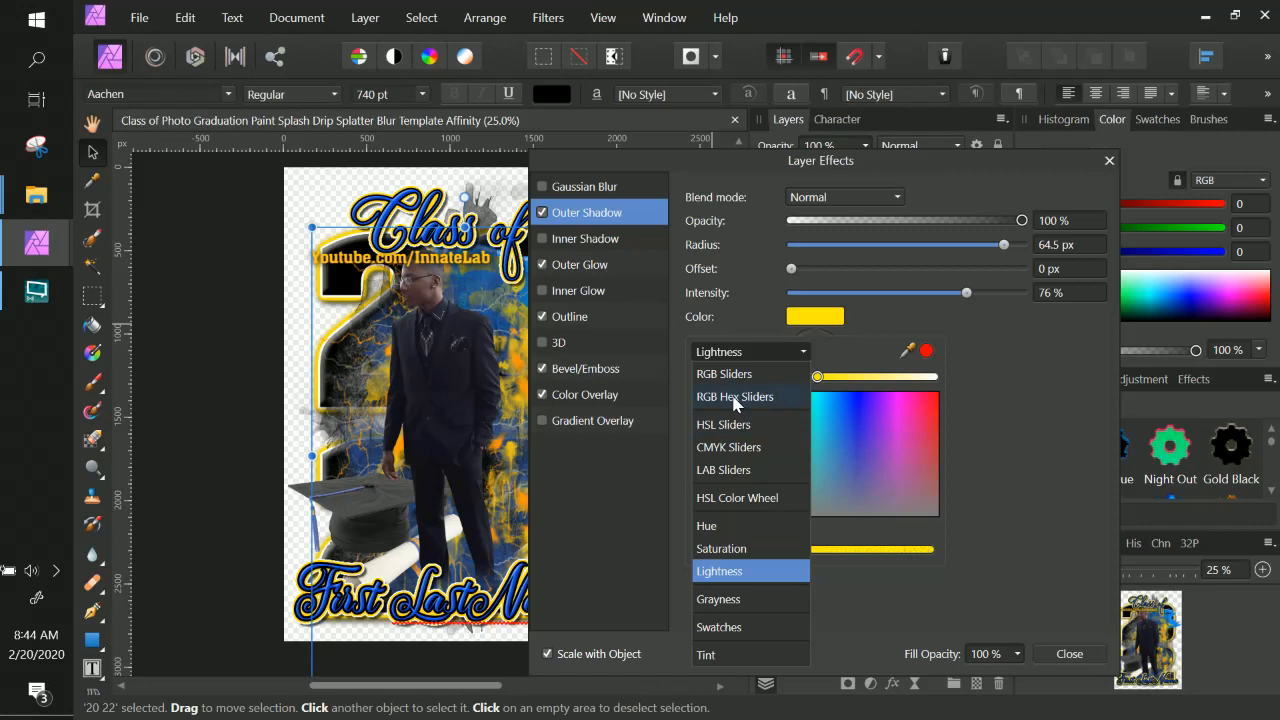
pyautogui.click(735, 397)
# Set the Outer Shadow colour of the 20 22 text to FFC216.
pyautogui.click(885, 452)
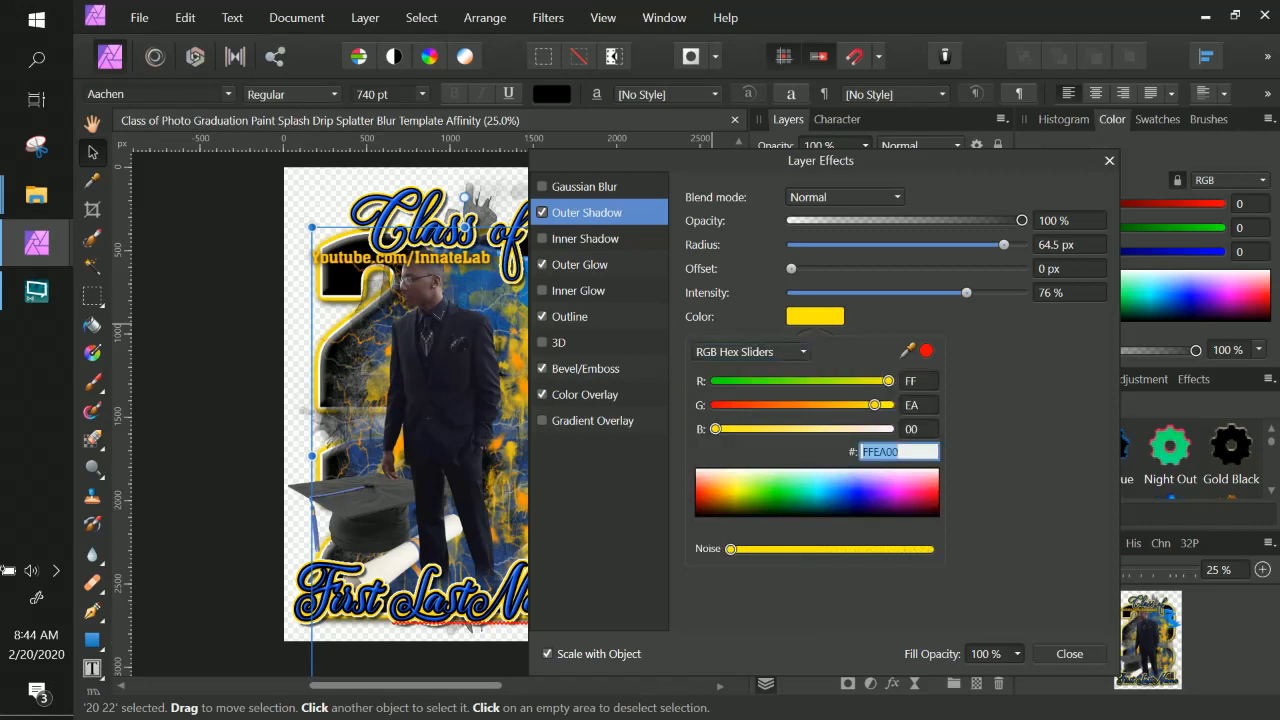
pyautogui.write('First LastName')
pyautogui.press('BackSpace')
pyautogui.press('BackSpace')
pyautogui.press('BackSpace')
pyautogui.press('BackSpace')
pyautogui.press('BackSpace')
pyautogui.press('BackSpace')
pyautogui.press('BackSpace')
pyautogui.press('BackSpace')
pyautogui.press('BackSpace')
pyautogui.press('BackSpace')
pyautogui.press('BackSpace')
pyautogui.press('BackSpace')
pyautogui.press('BackSpace')
pyautogui.press('BackSpace')
pyautogui.click(731, 499)
pyautogui.moveTo(733, 503); pyautogui.dragTo(725, 487)
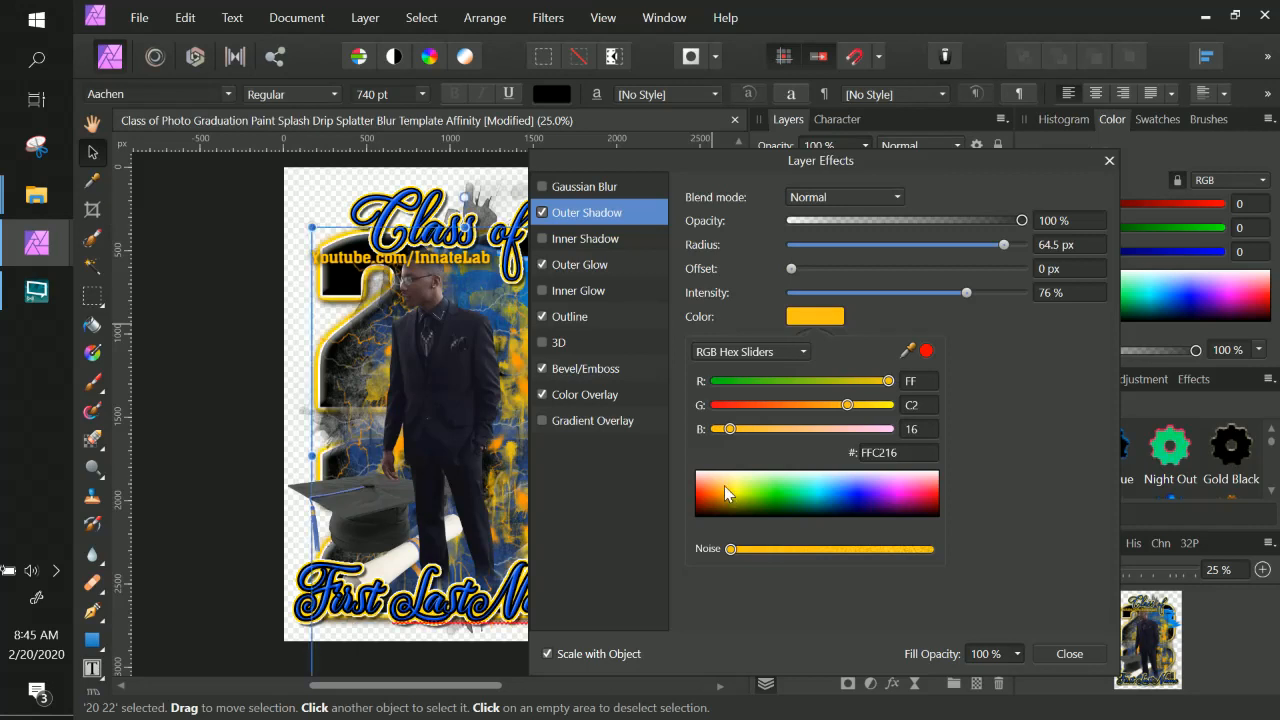
# Desaturate the 20 22 text's Outer Shadow colour to BBA25A and copy that hex value.
pyautogui.click(795, 352)
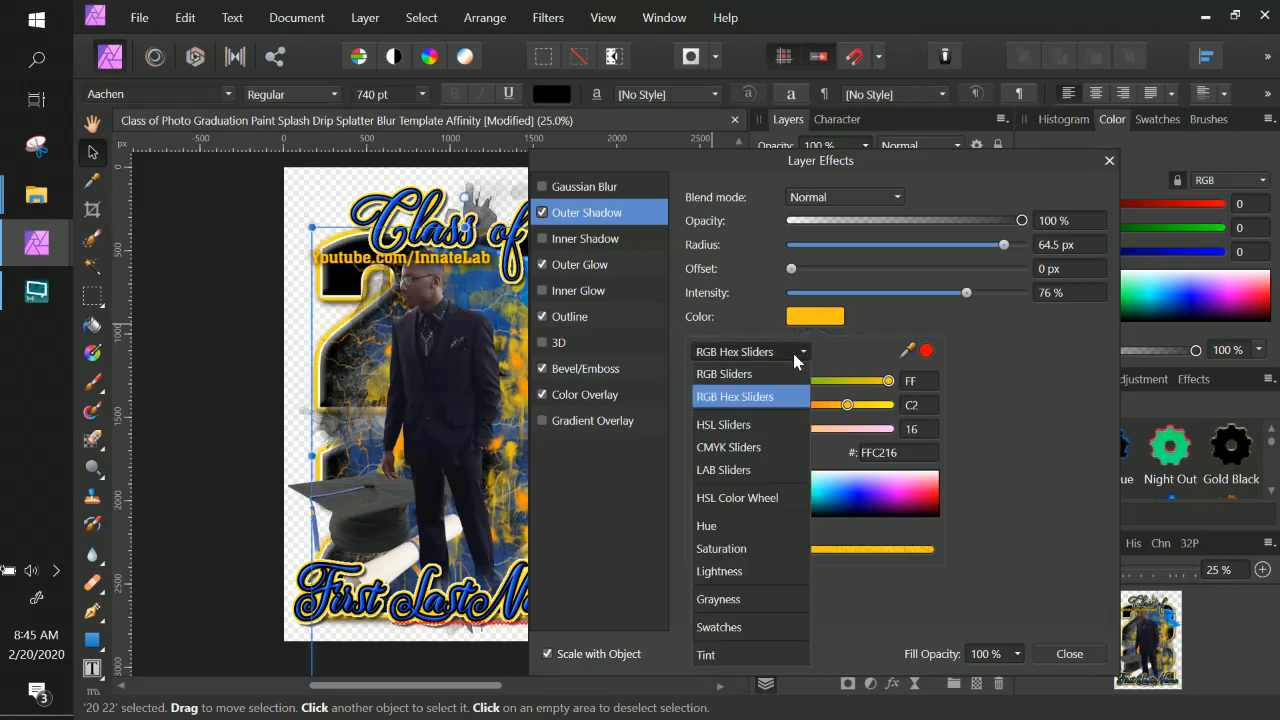
pyautogui.click(757, 549)
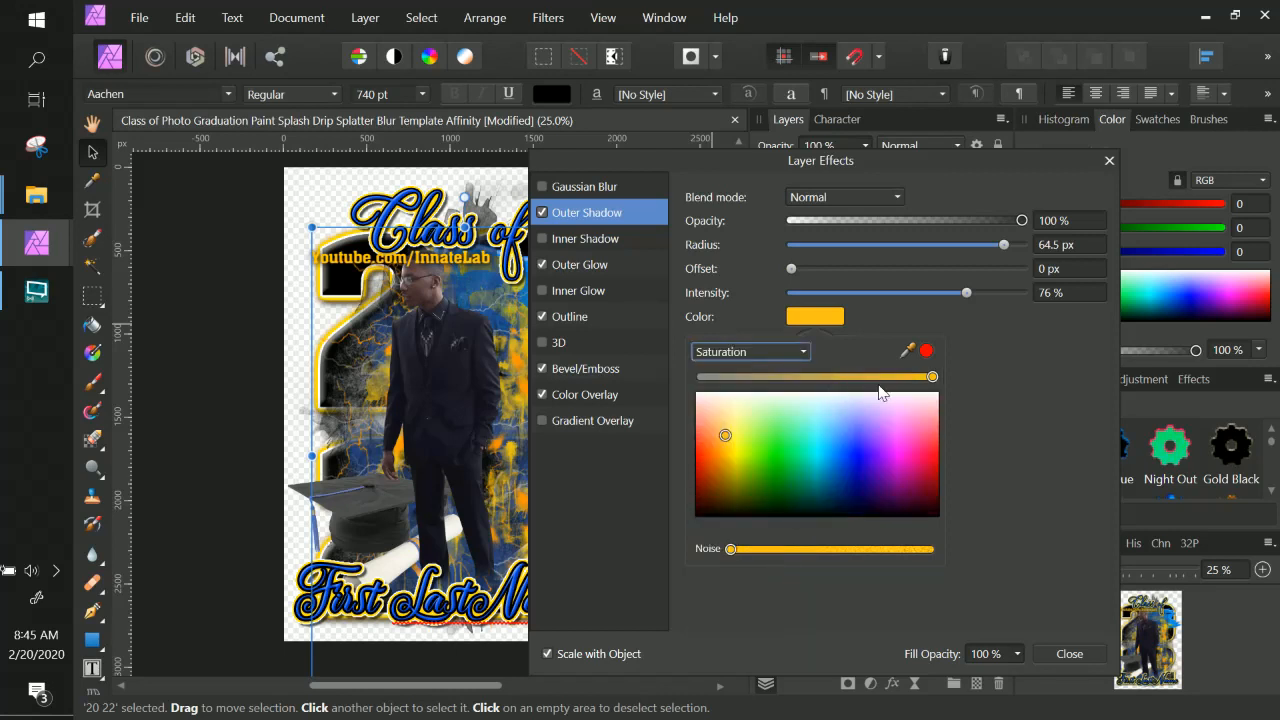
pyautogui.moveTo(932, 377); pyautogui.dragTo(800, 383)
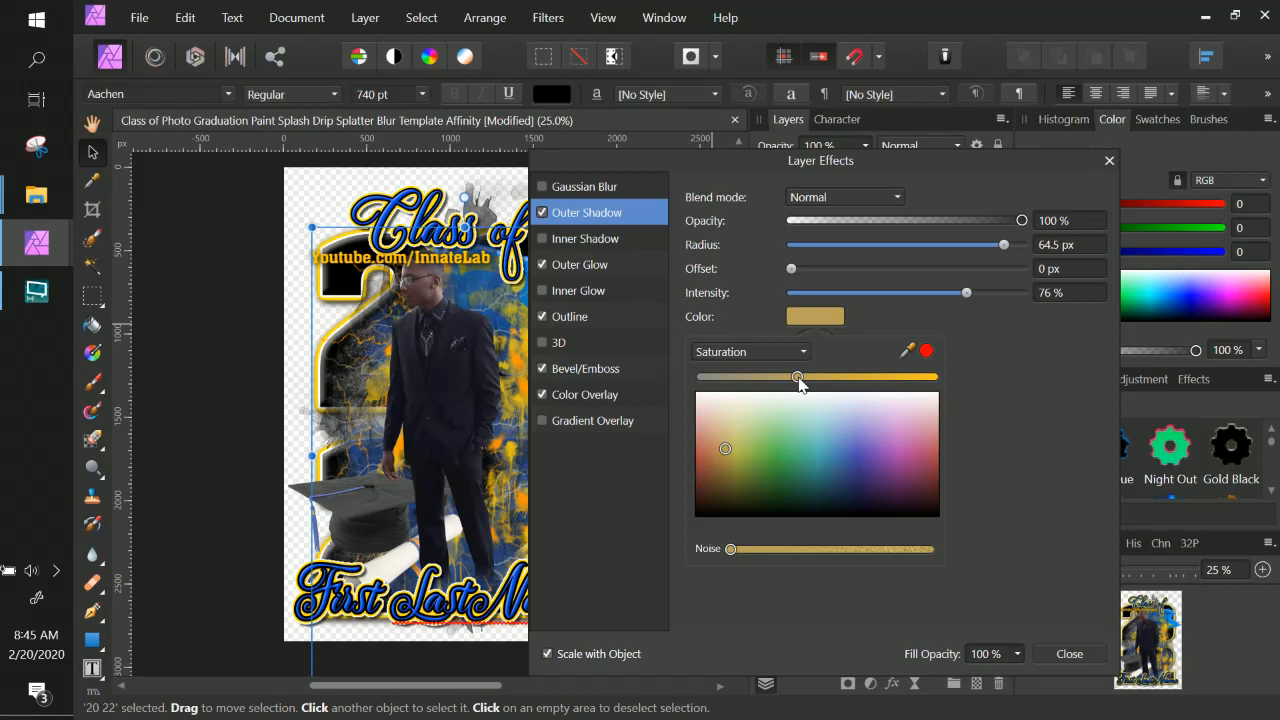
pyautogui.click(869, 314)
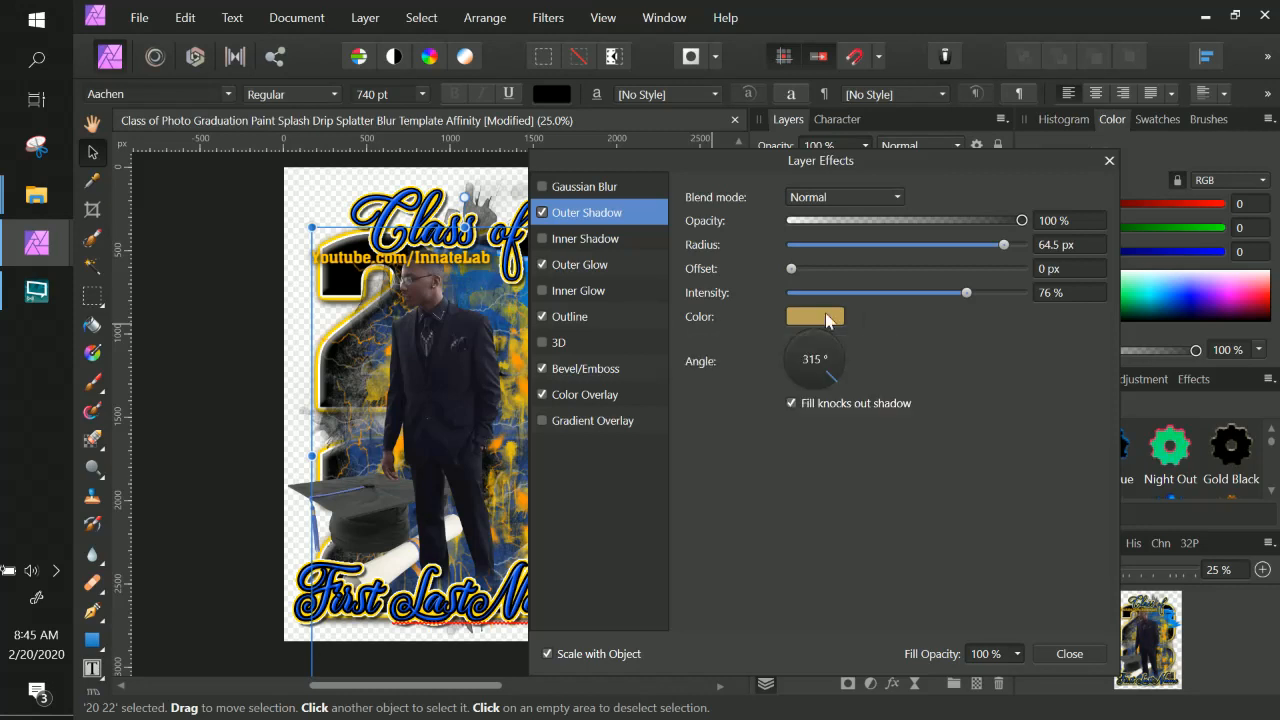
pyautogui.click(827, 317)
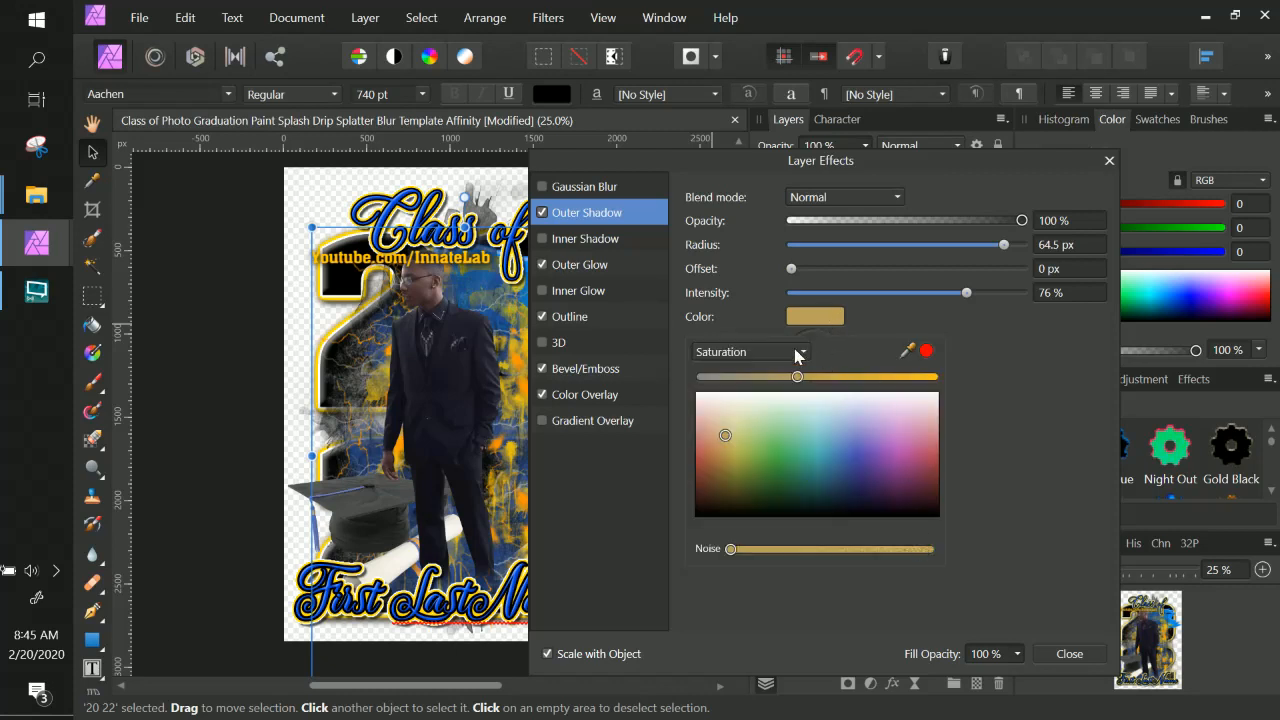
pyautogui.click(797, 352)
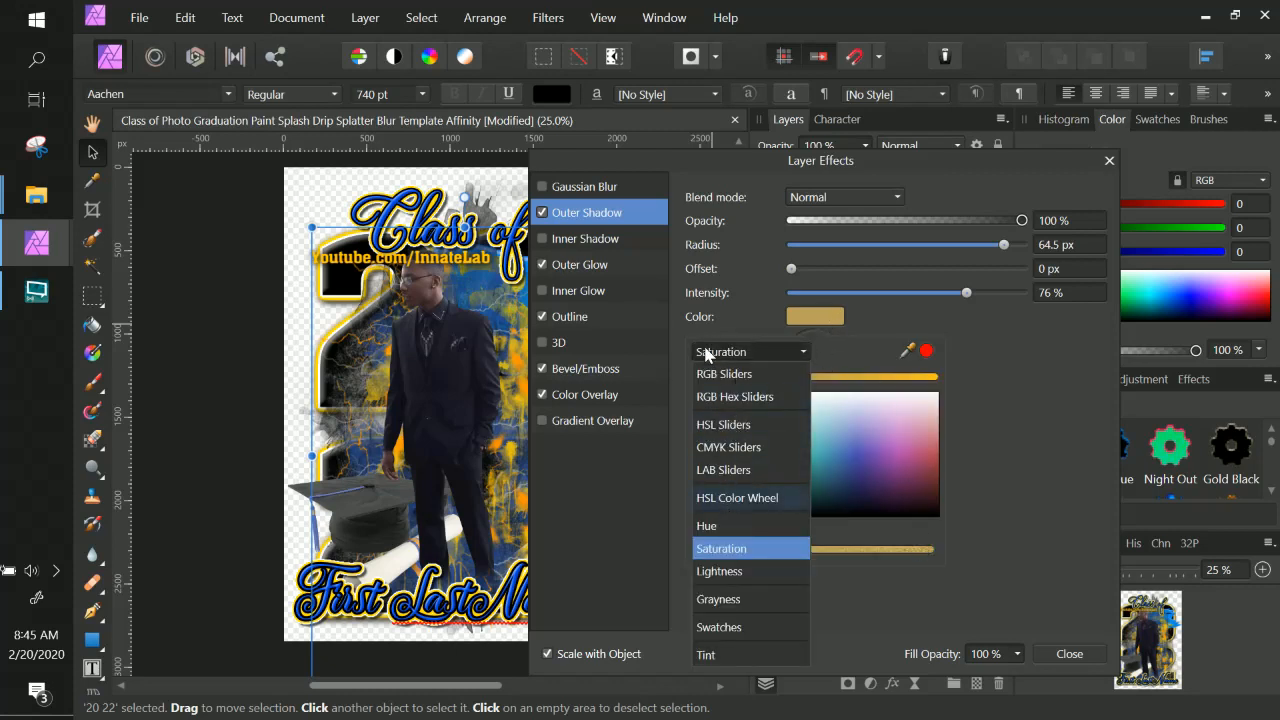
pyautogui.click(730, 398)
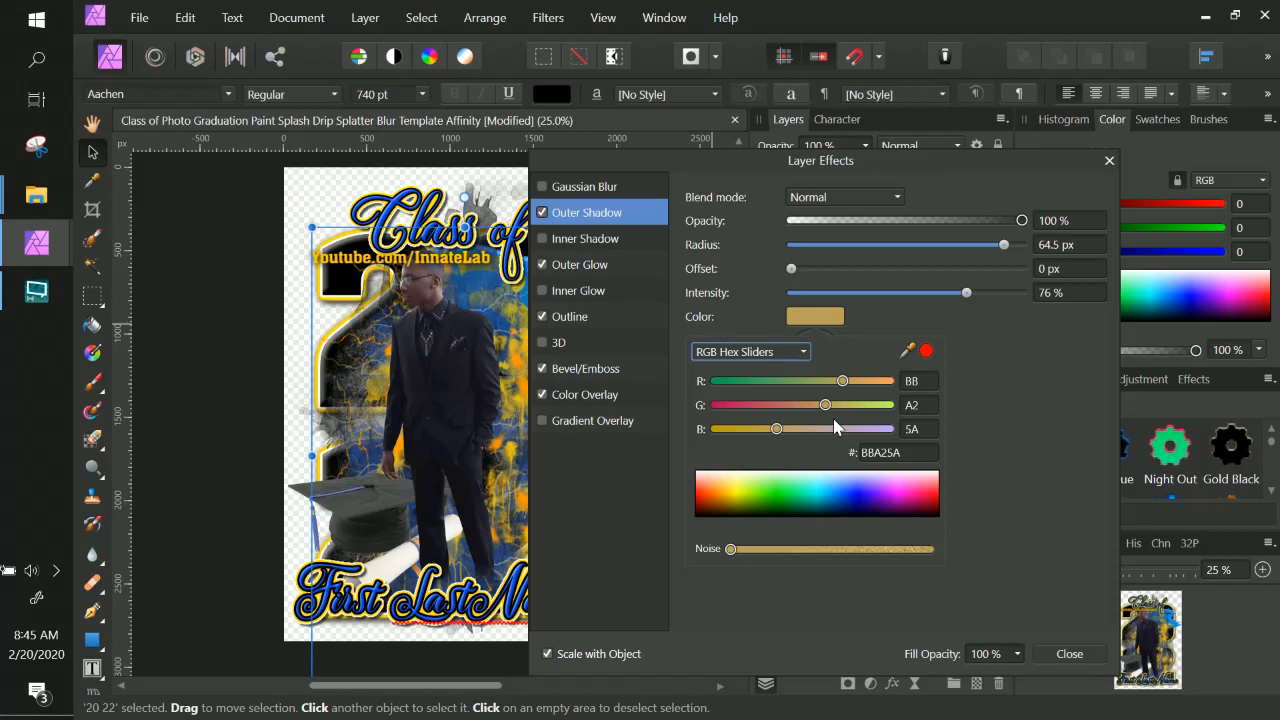
pyautogui.click(888, 452)
pyautogui.hotkey('ctrl', 'c')
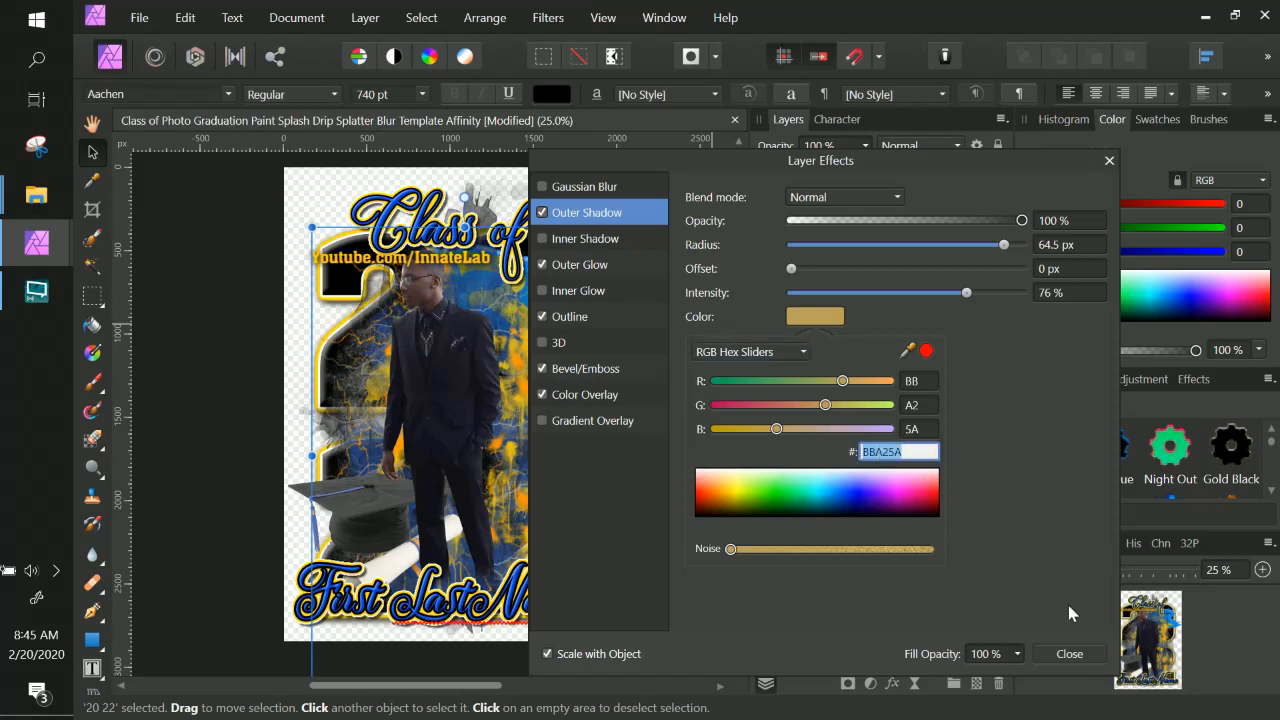
pyautogui.click(1011, 428)
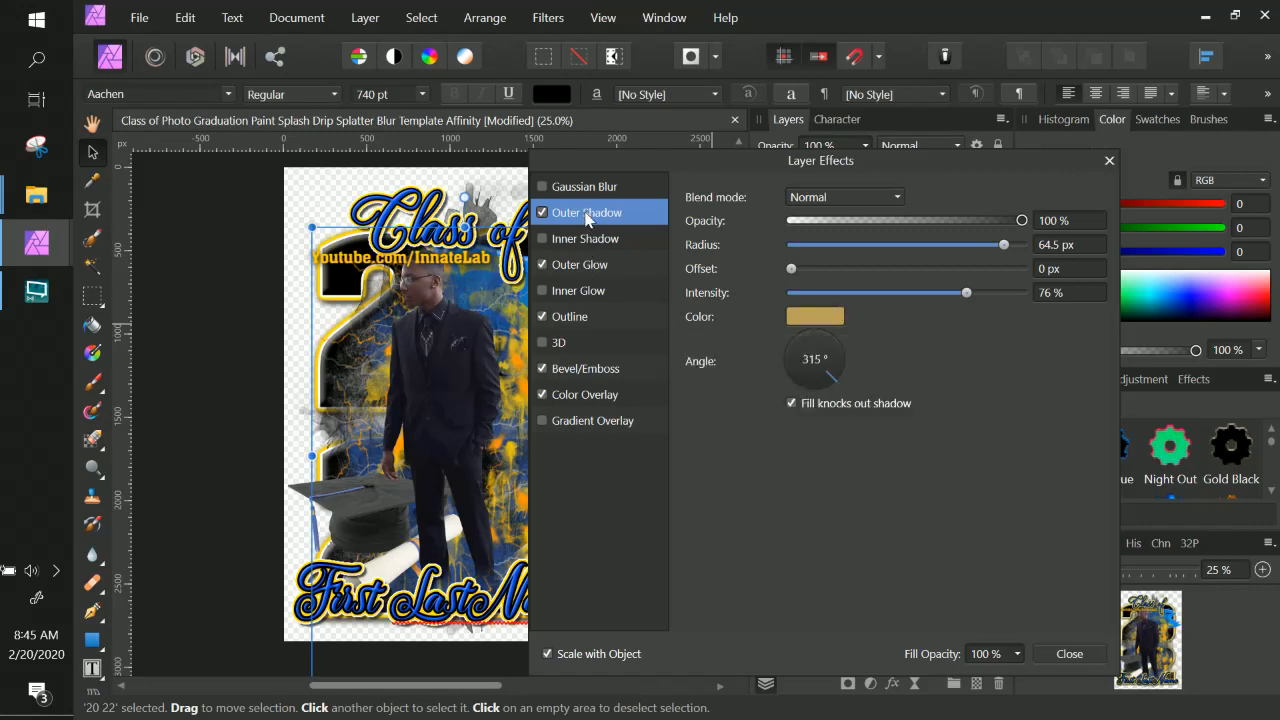
# Set the Outer Glow colour of the 20 22 text to BBA25A.
pyautogui.click(582, 266)
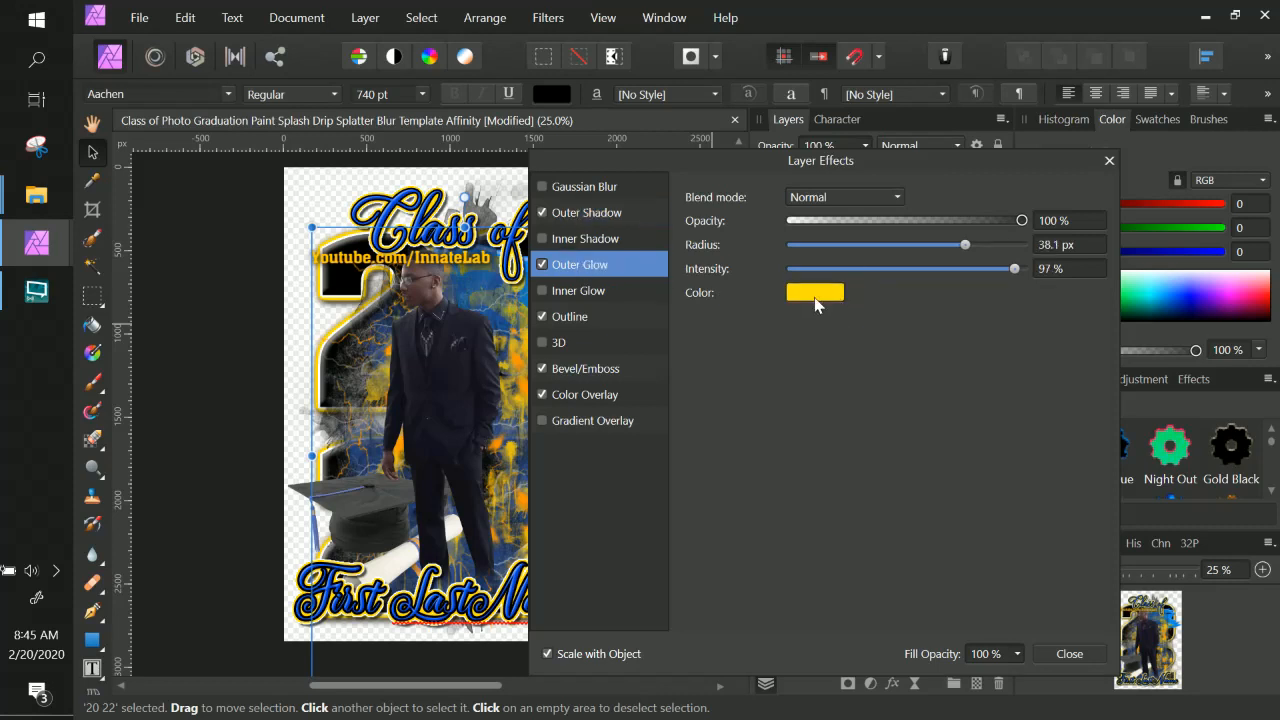
pyautogui.click(816, 293)
pyautogui.click(799, 330)
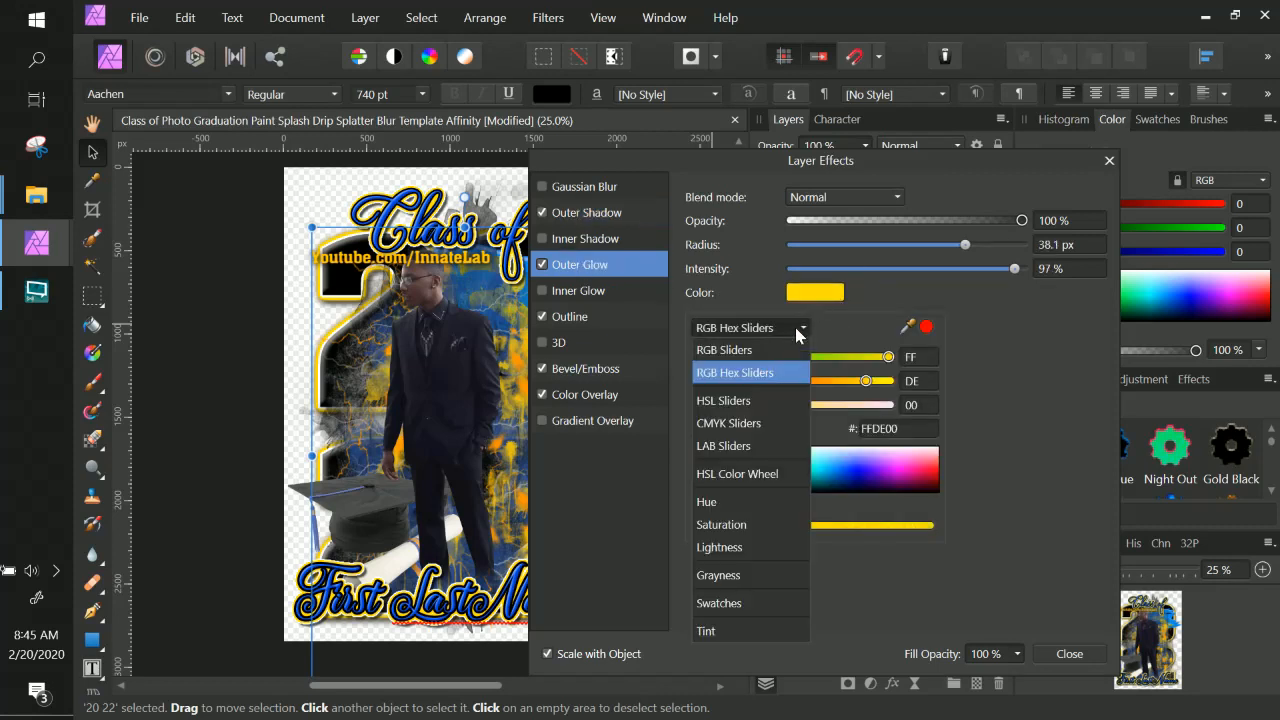
pyautogui.click(760, 372)
pyautogui.click(936, 432)
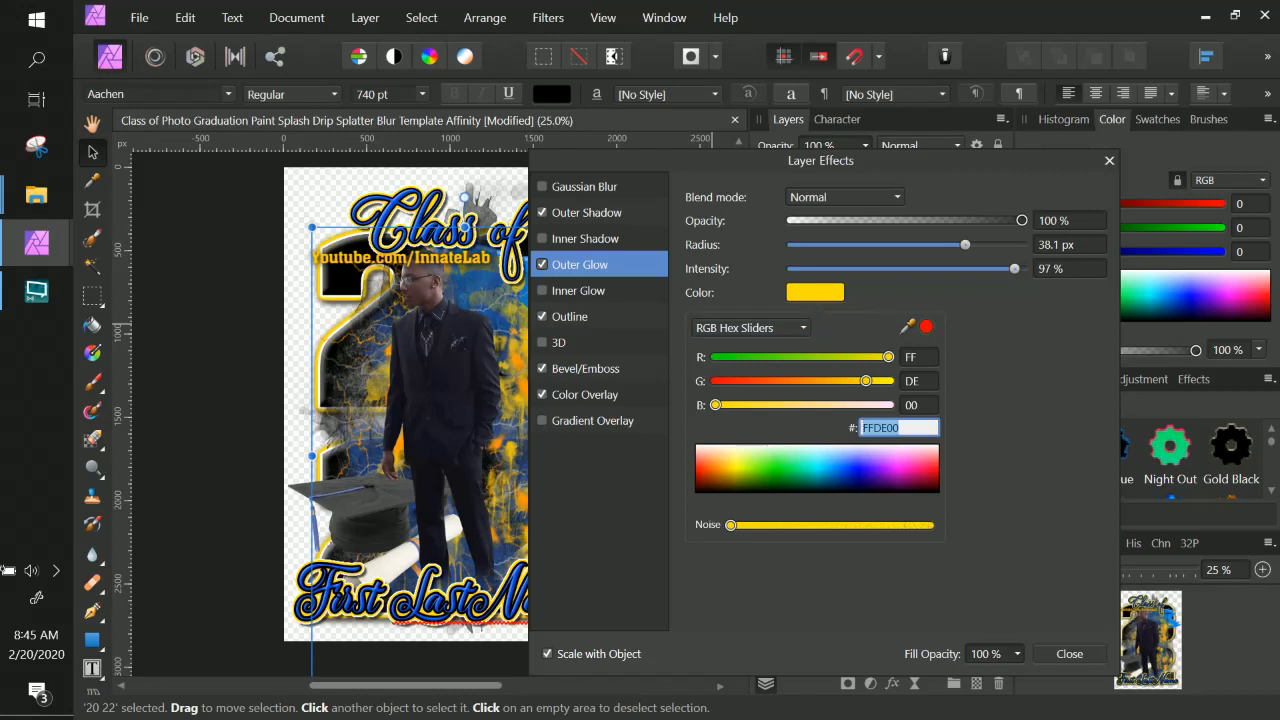
pyautogui.hotkey('ctrl', 'v')
pyautogui.press('Return')
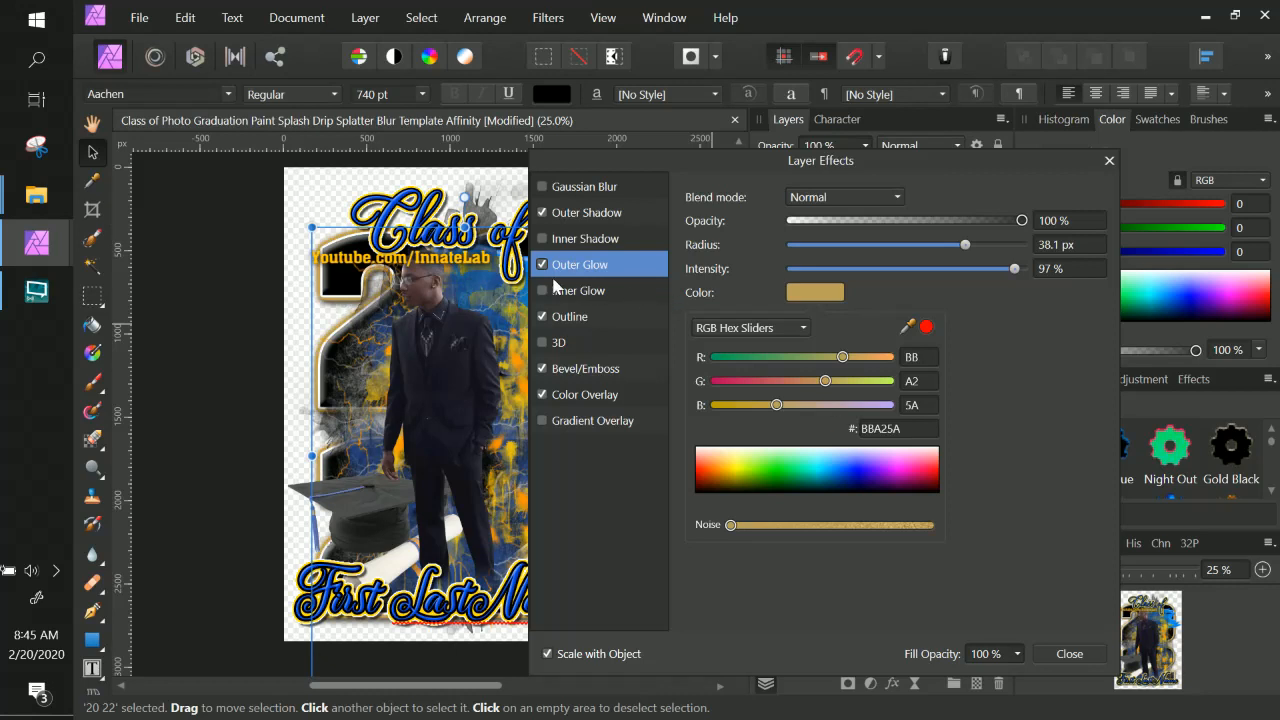
# Set the Outer Shadow colour of the 20 22 text to black 000000 and close the layer effects.
pyautogui.click(598, 214)
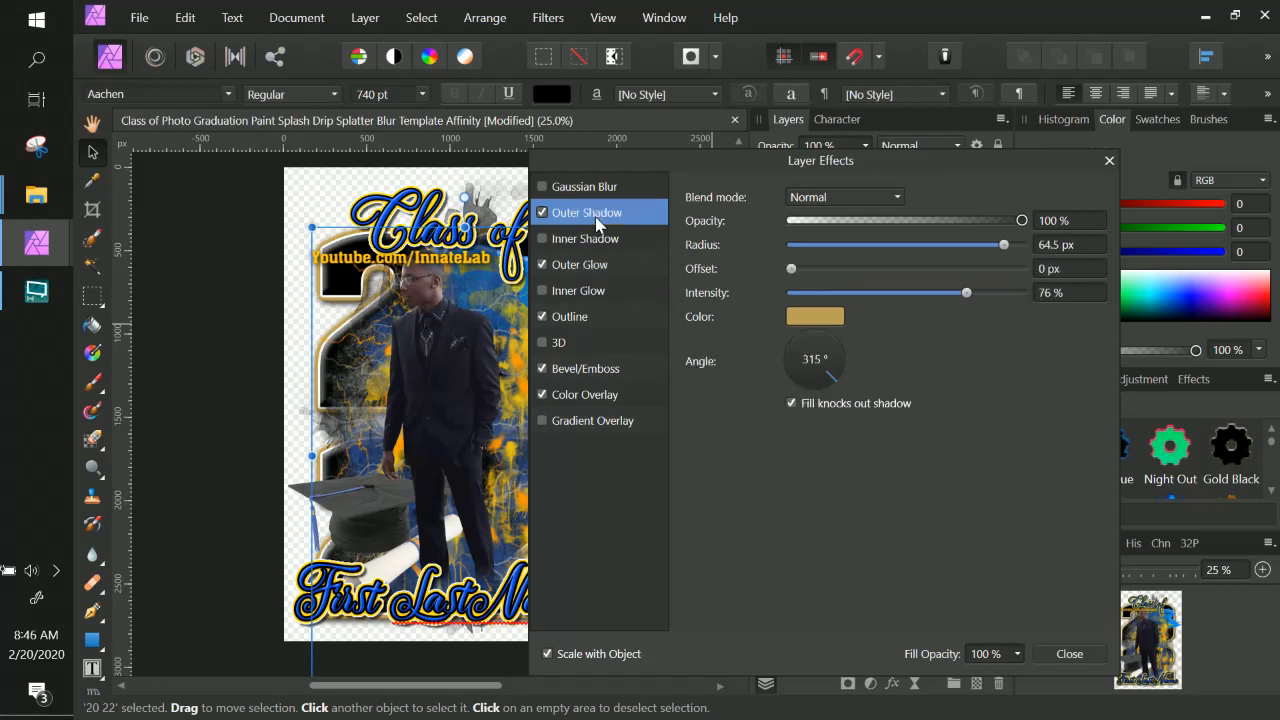
pyautogui.click(811, 318)
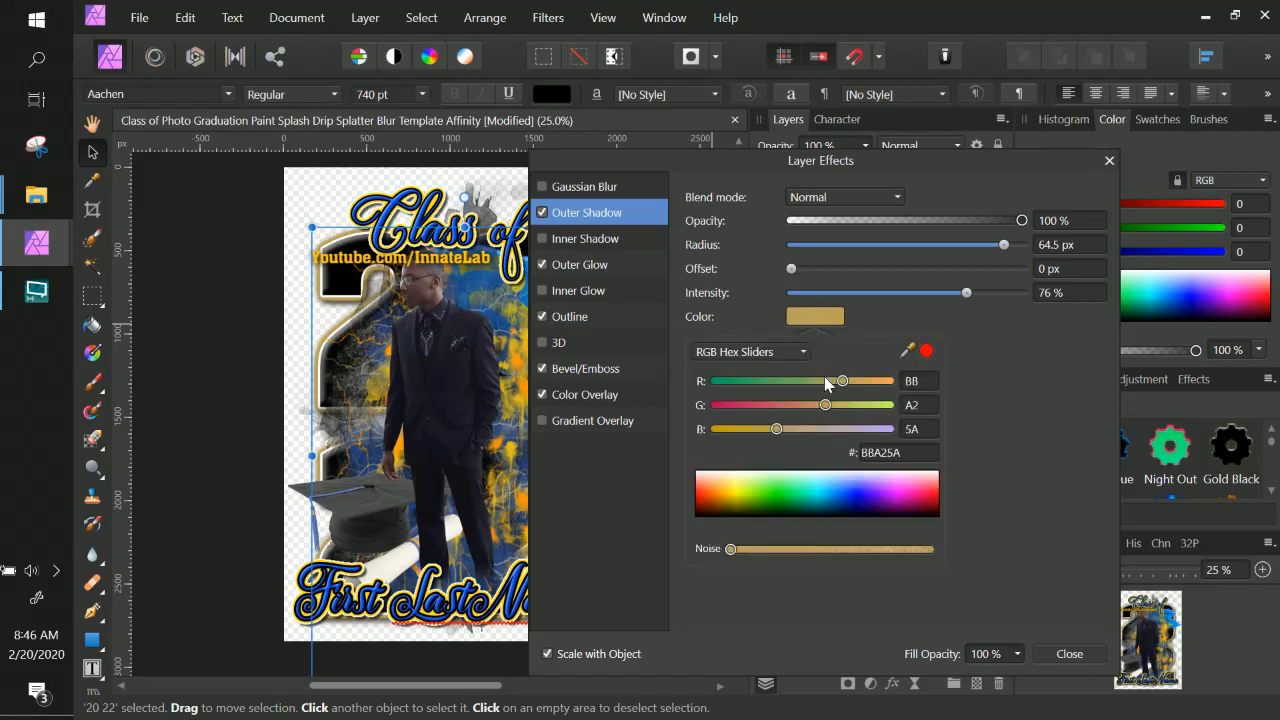
pyautogui.moveTo(800, 506); pyautogui.dragTo(672, 540)
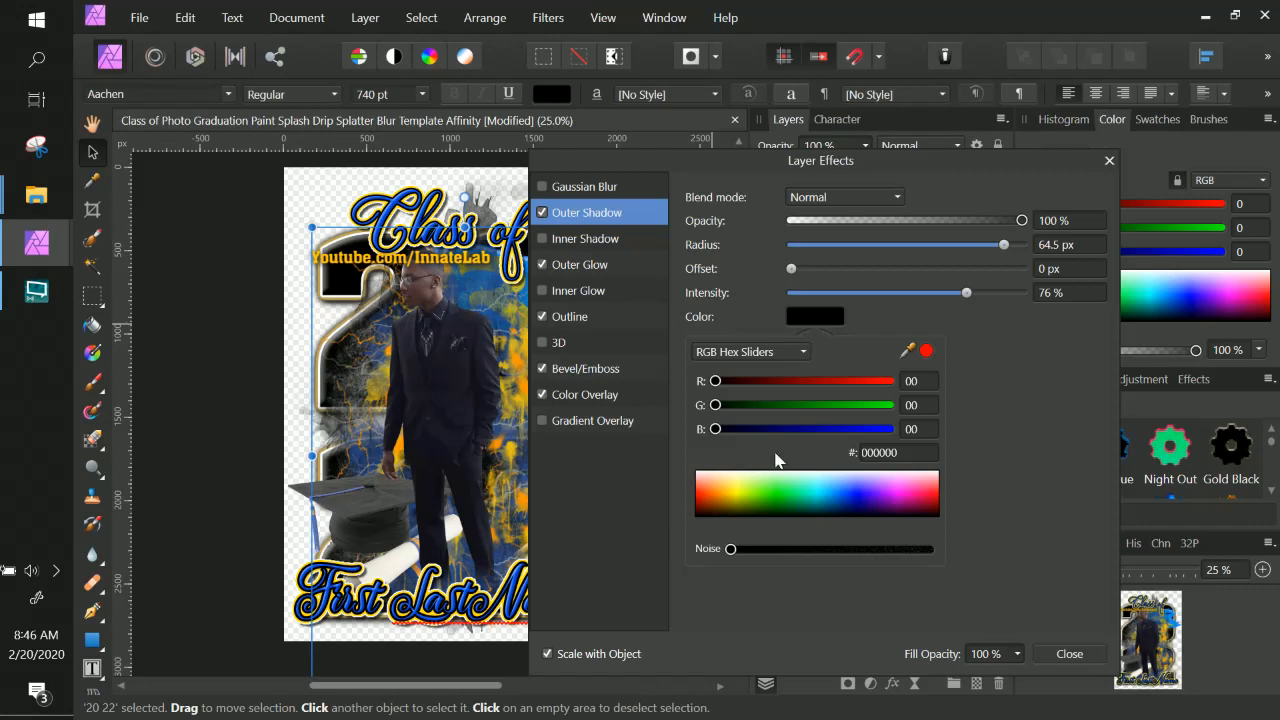
pyautogui.click(1066, 655)
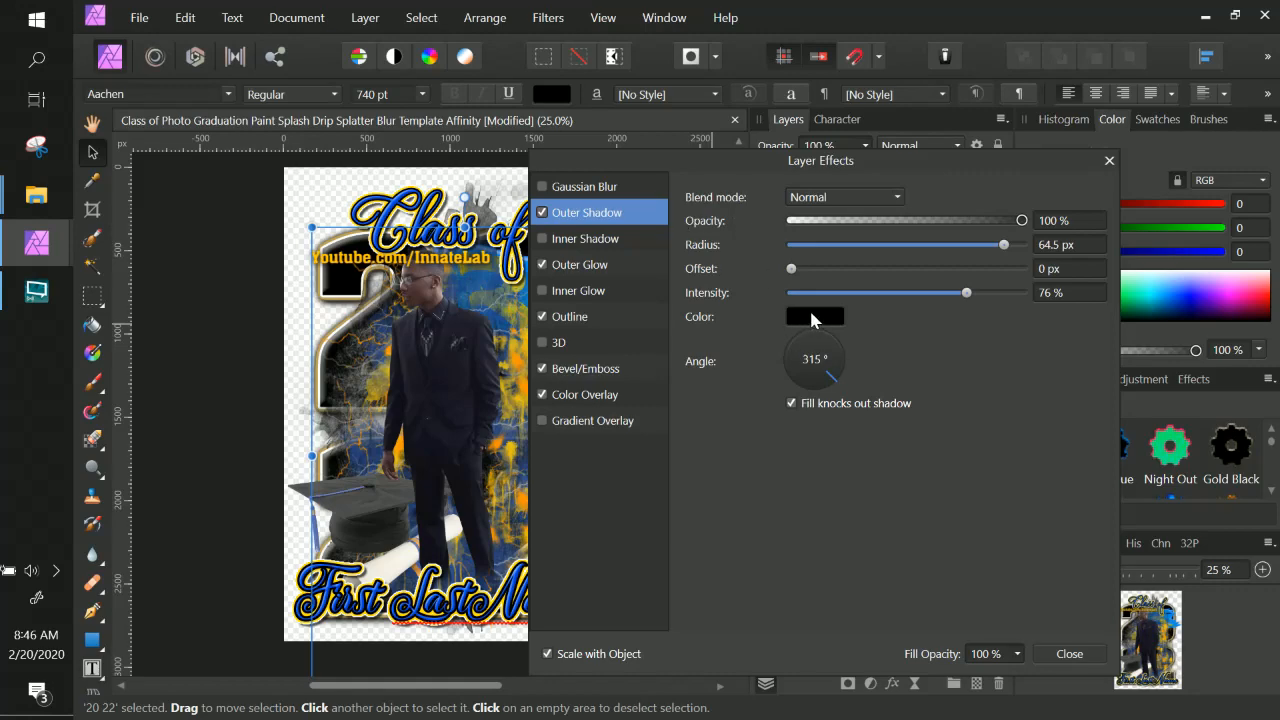
pyautogui.click(1087, 650)
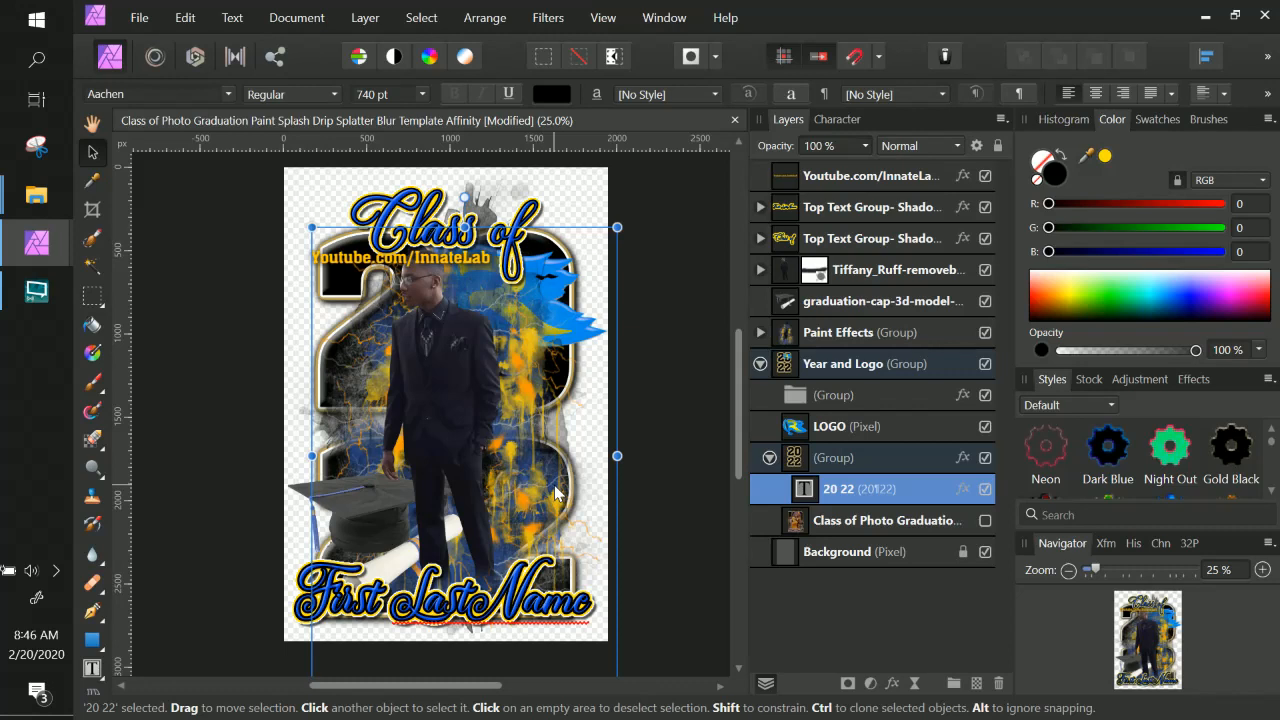
# Expand the name's shadow group and open the First LastName text's layer effects.
pyautogui.rightClick(416, 210)
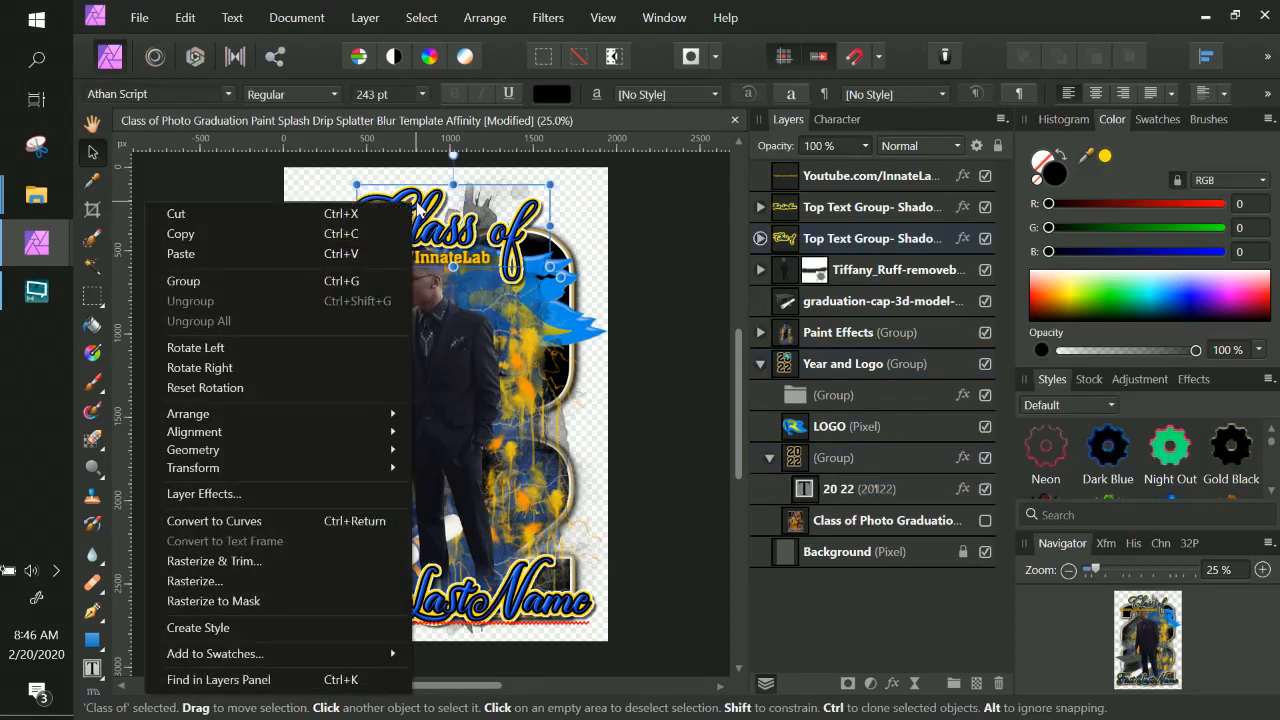
pyautogui.click(864, 216)
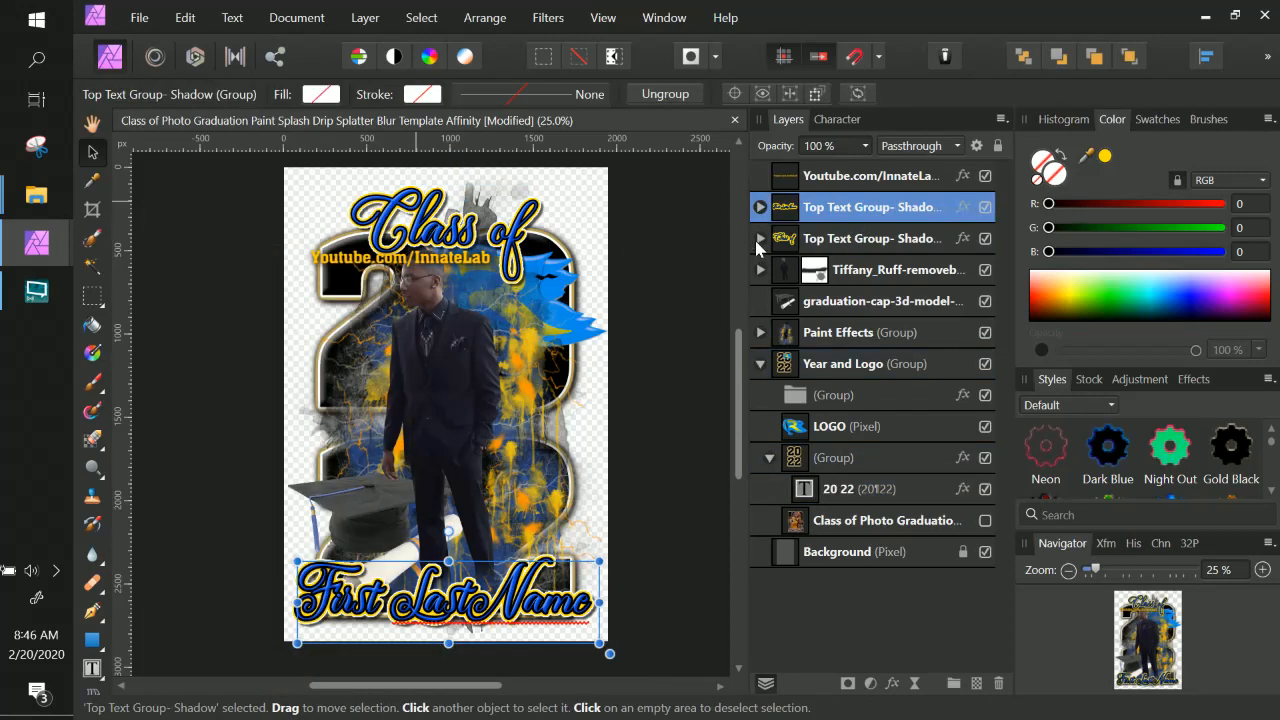
pyautogui.click(760, 207)
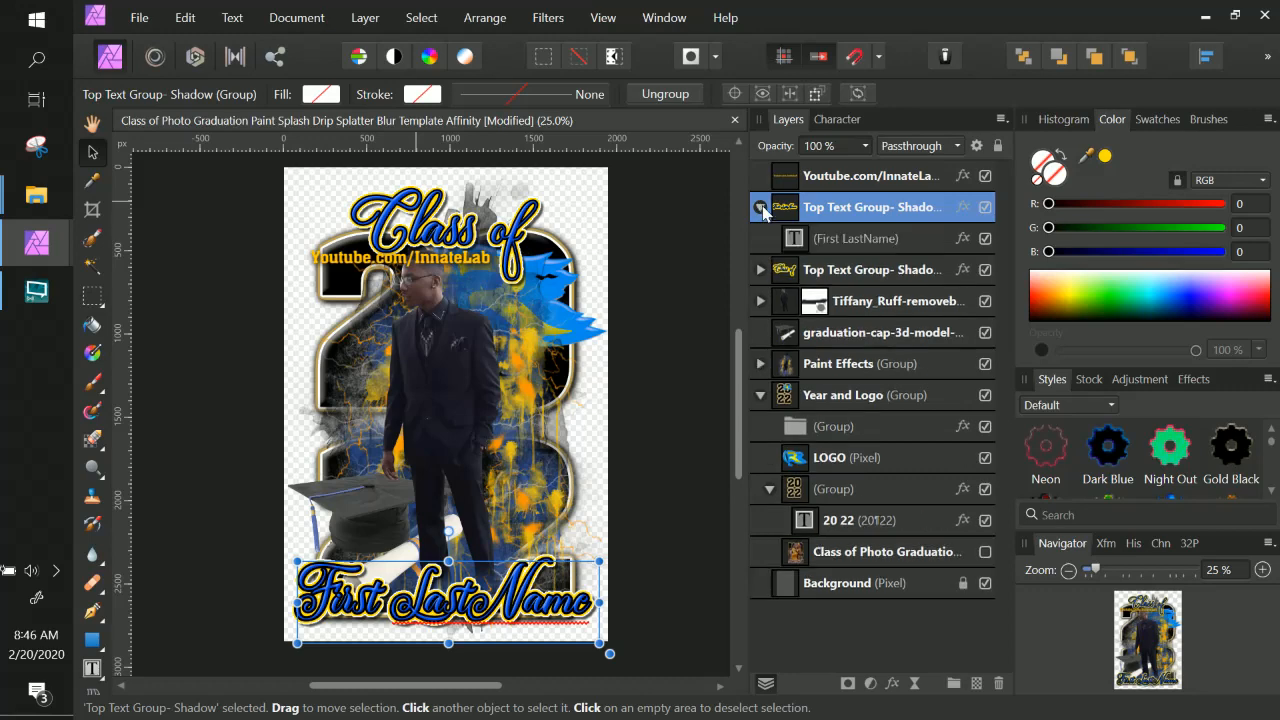
pyautogui.click(963, 239)
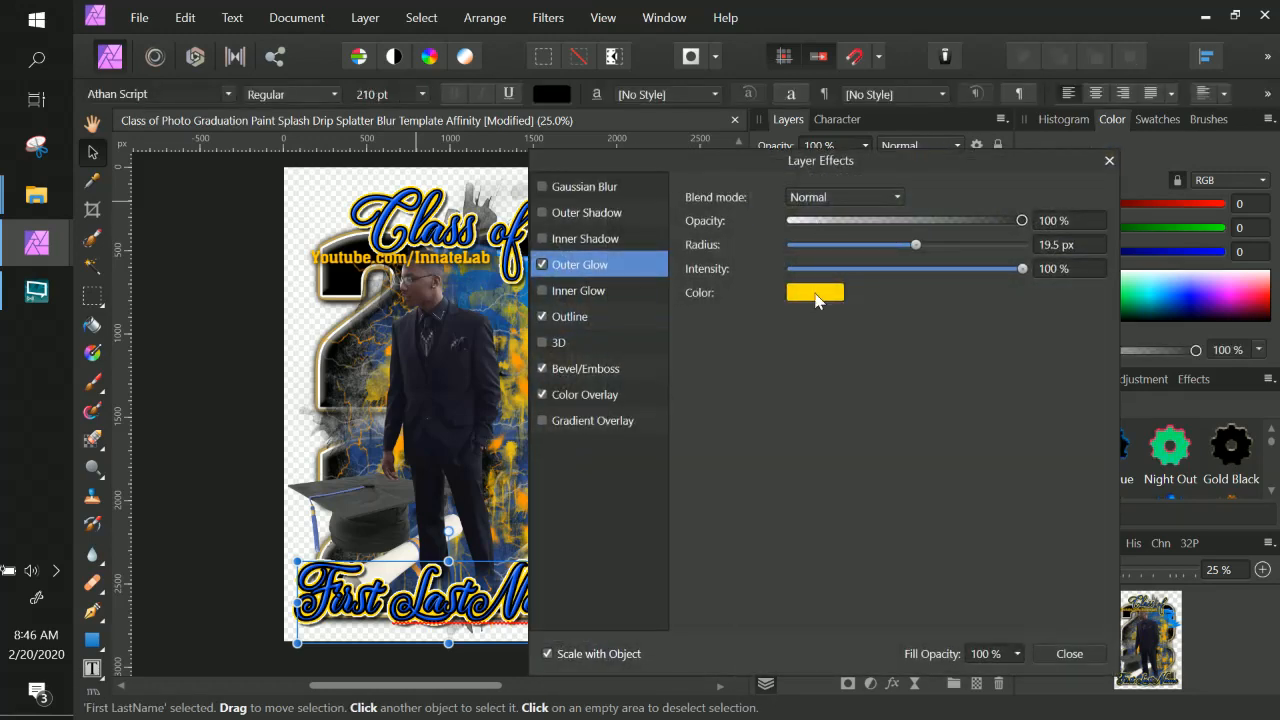
# Set the Outer Glow colour of the First LastName text to BBA25A and close the layer effects.
pyautogui.click(815, 292)
pyautogui.doubleClick(893, 428)
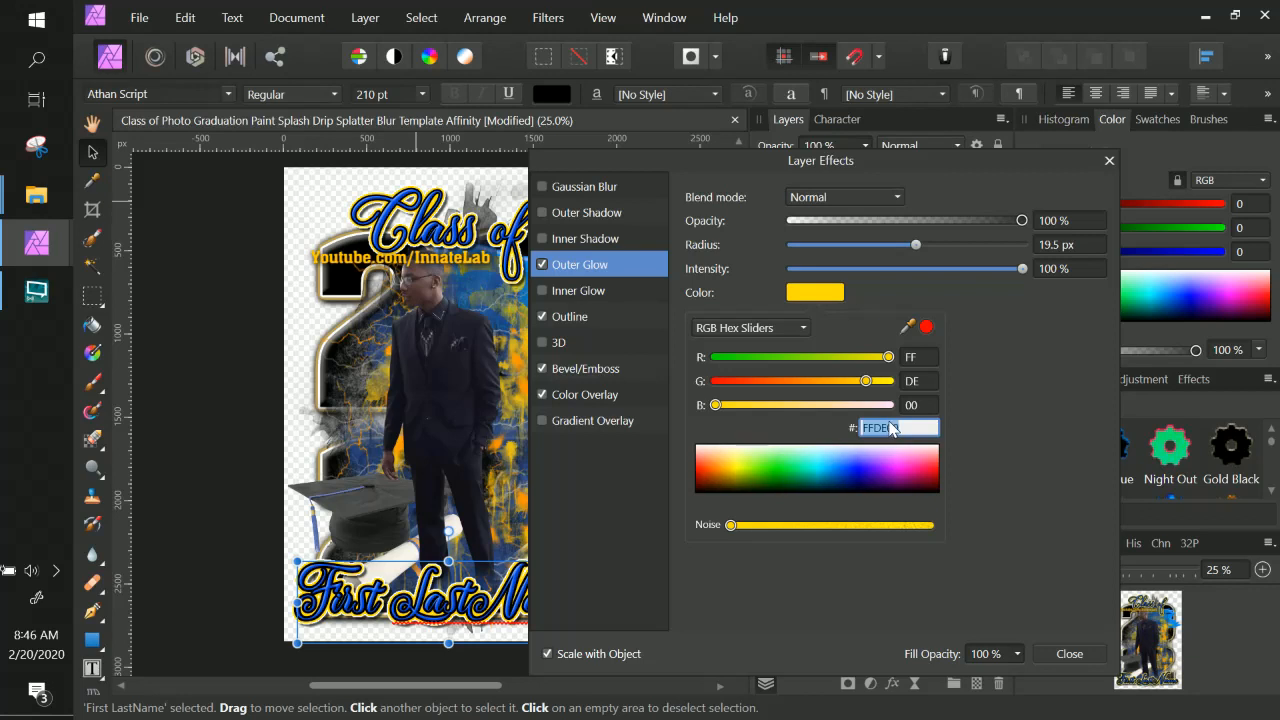
pyautogui.write('BBA25A')
pyautogui.click(1005, 500)
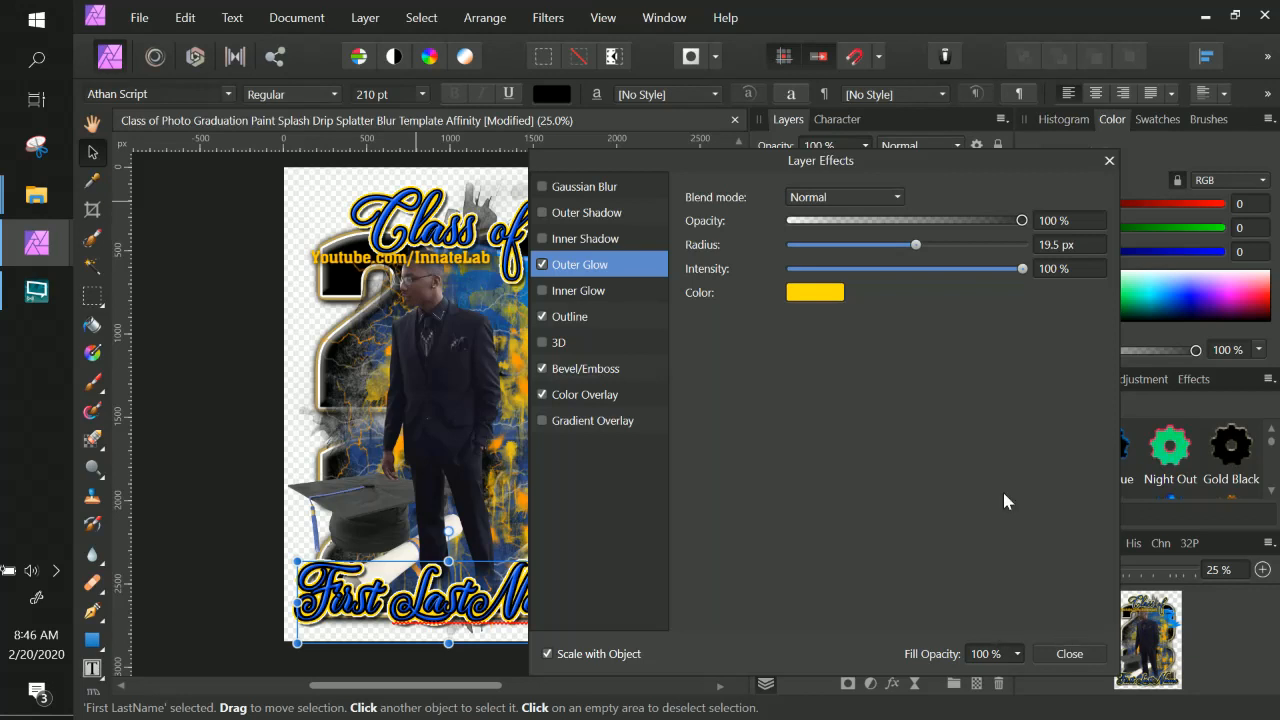
pyautogui.click(835, 295)
pyautogui.doubleClick(910, 428)
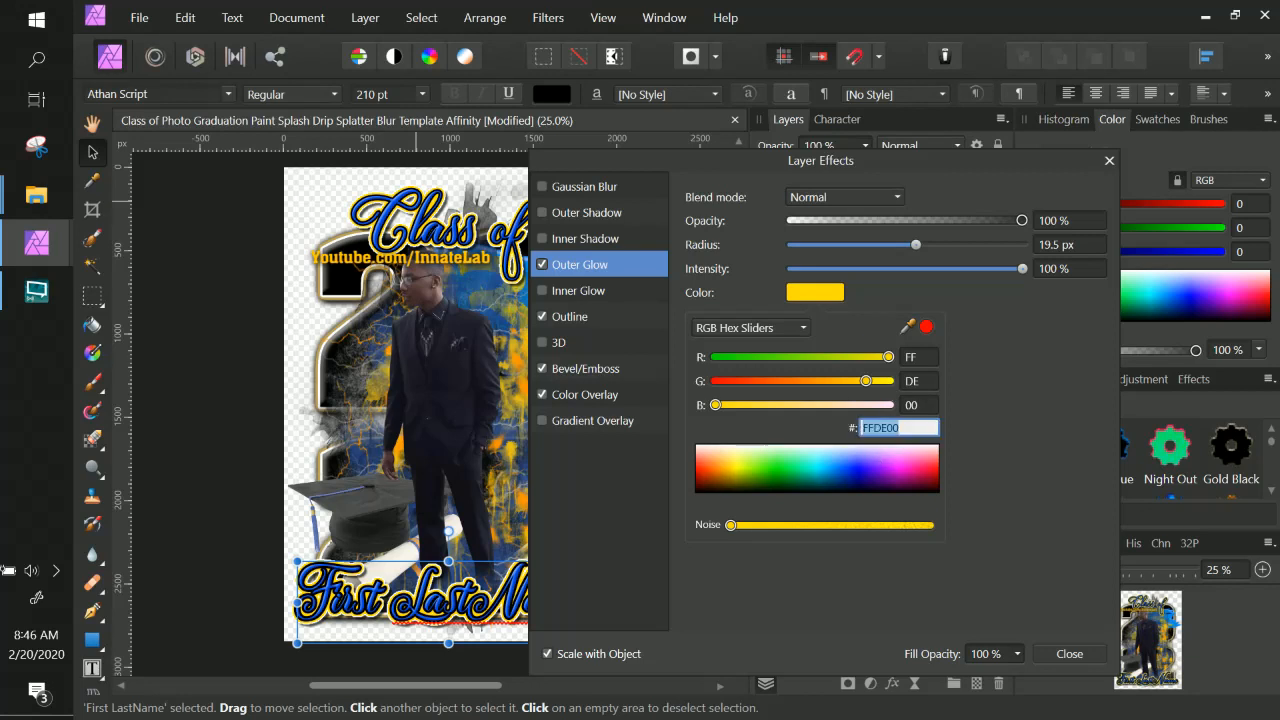
pyautogui.hotkey('ctrl', 'v')
pyautogui.press('Return')
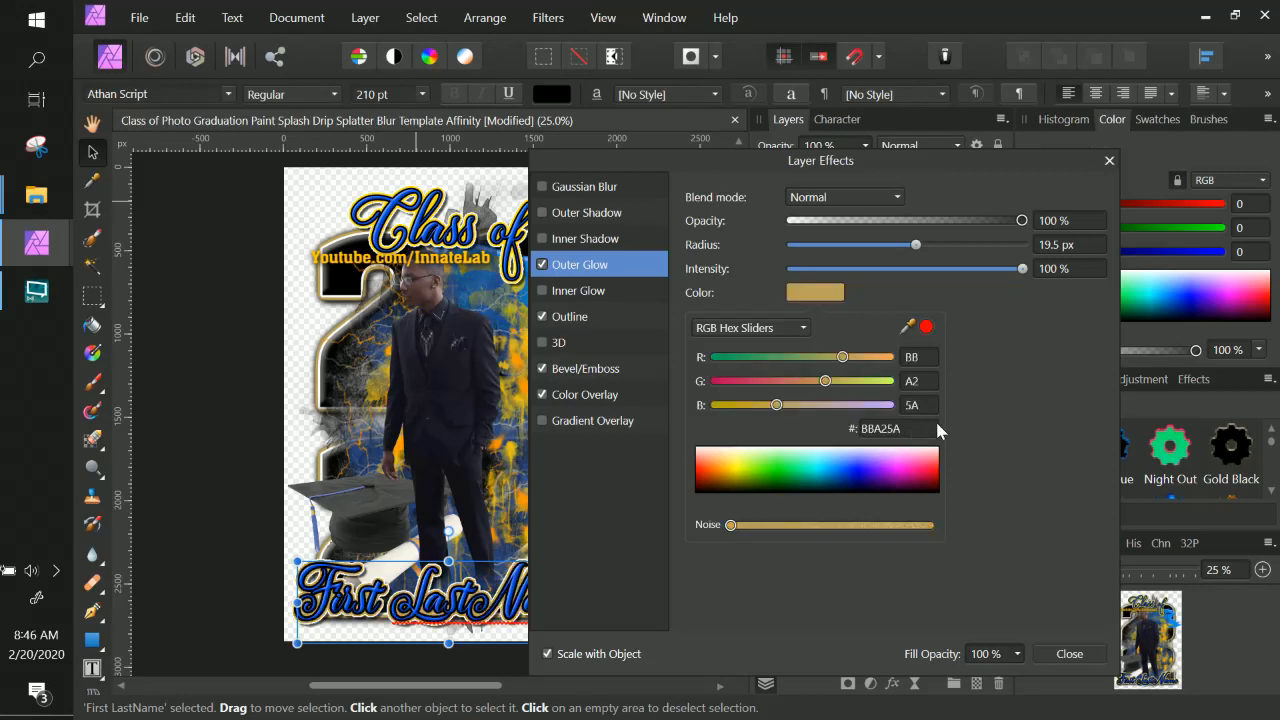
pyautogui.click(1069, 654)
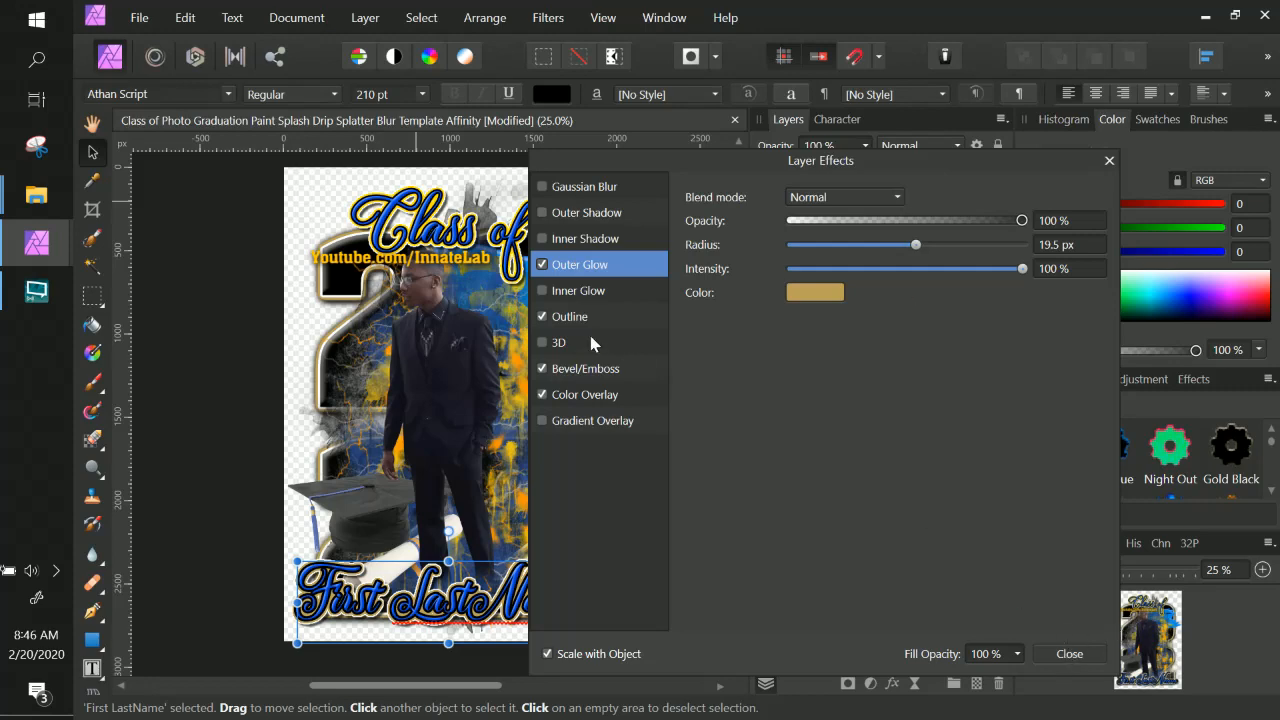
pyautogui.click(1066, 658)
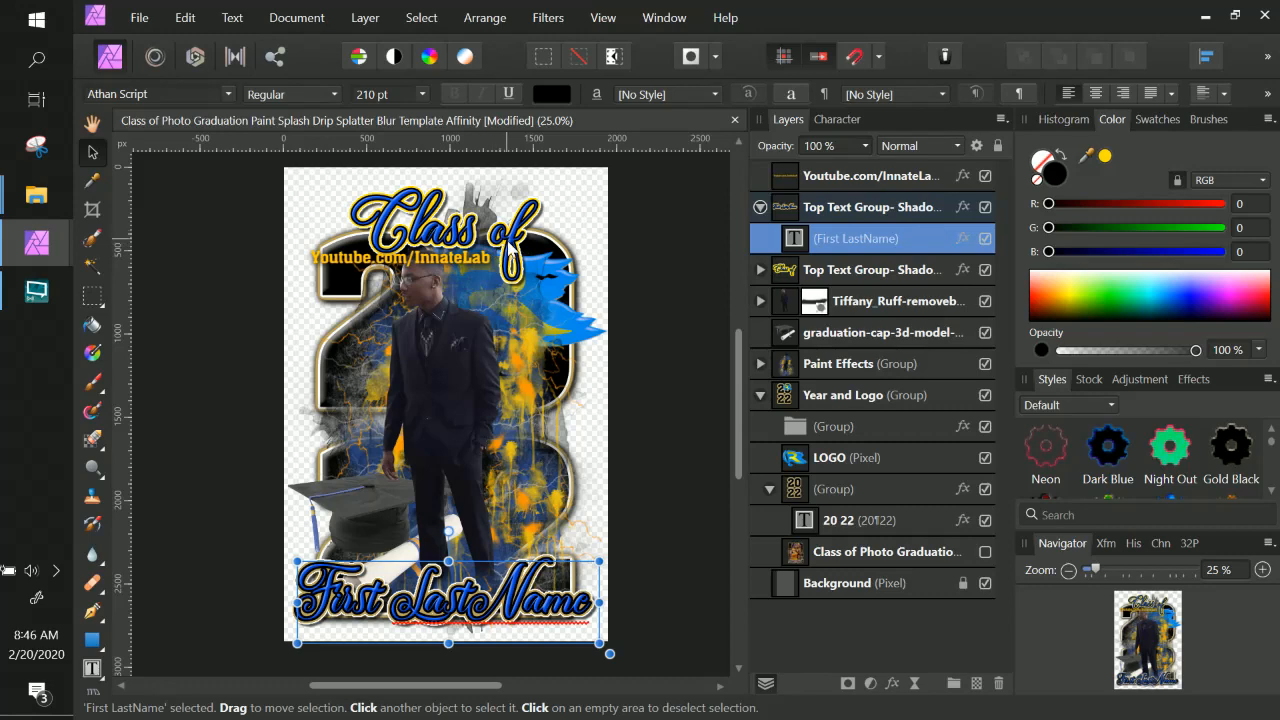
# Expand the title's shadow group and open the Class of text's layer effects.
pyautogui.rightClick(499, 242)
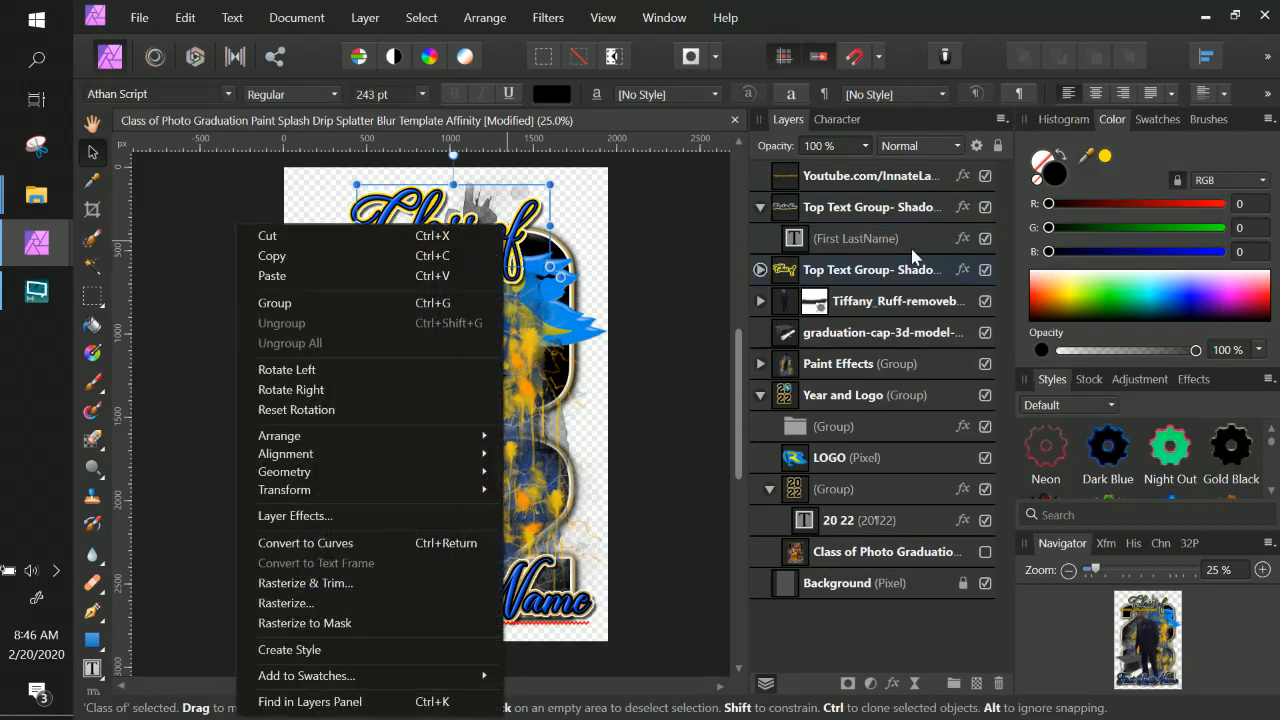
pyautogui.click(870, 212)
pyautogui.click(888, 272)
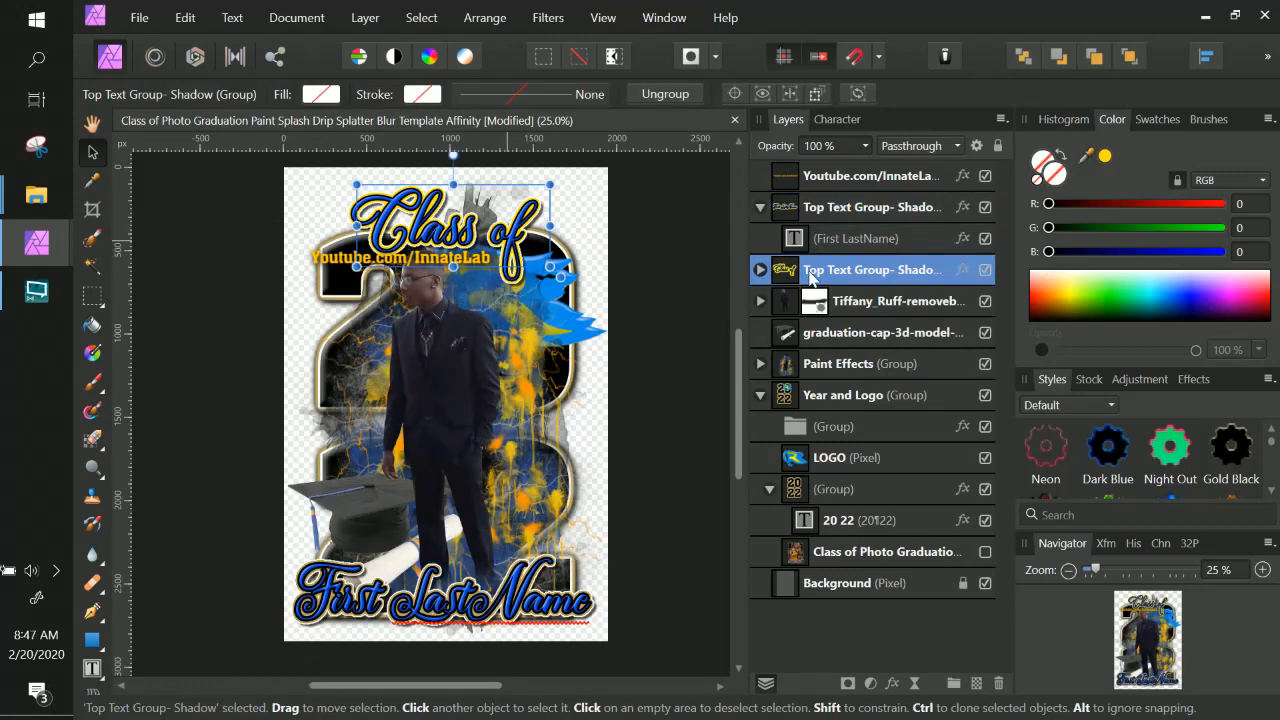
pyautogui.click(760, 270)
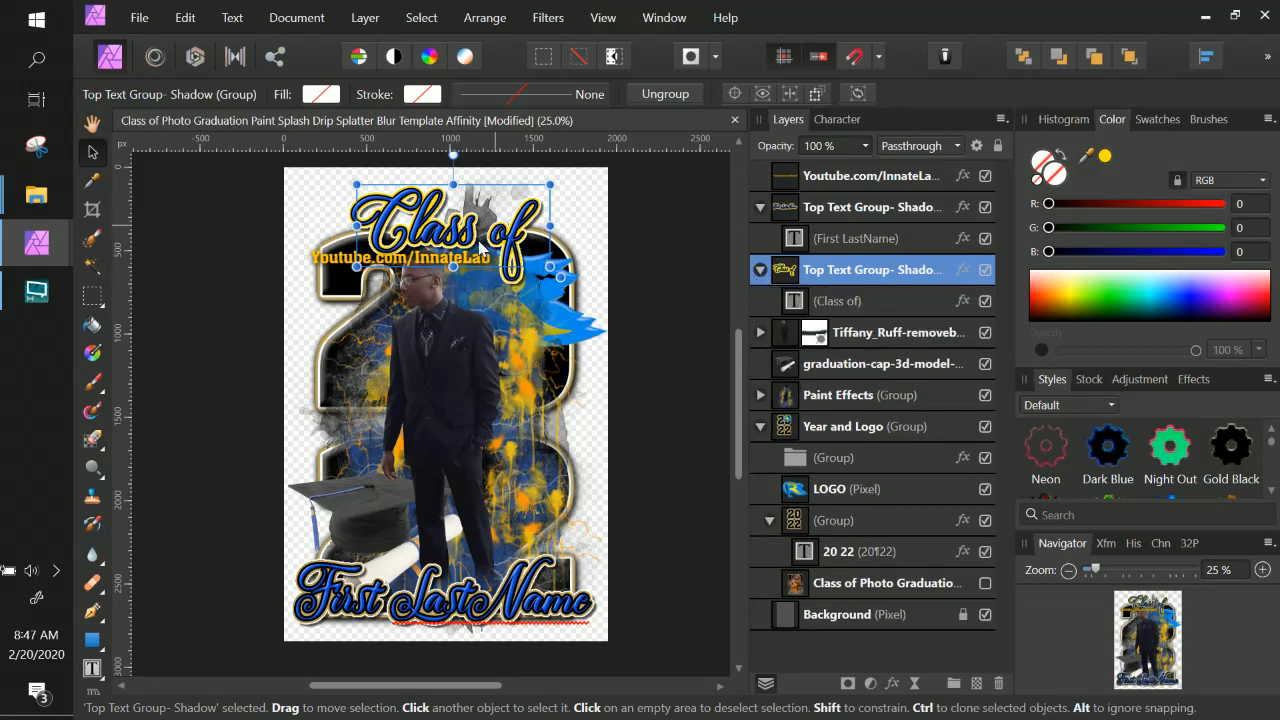
pyautogui.click(861, 301)
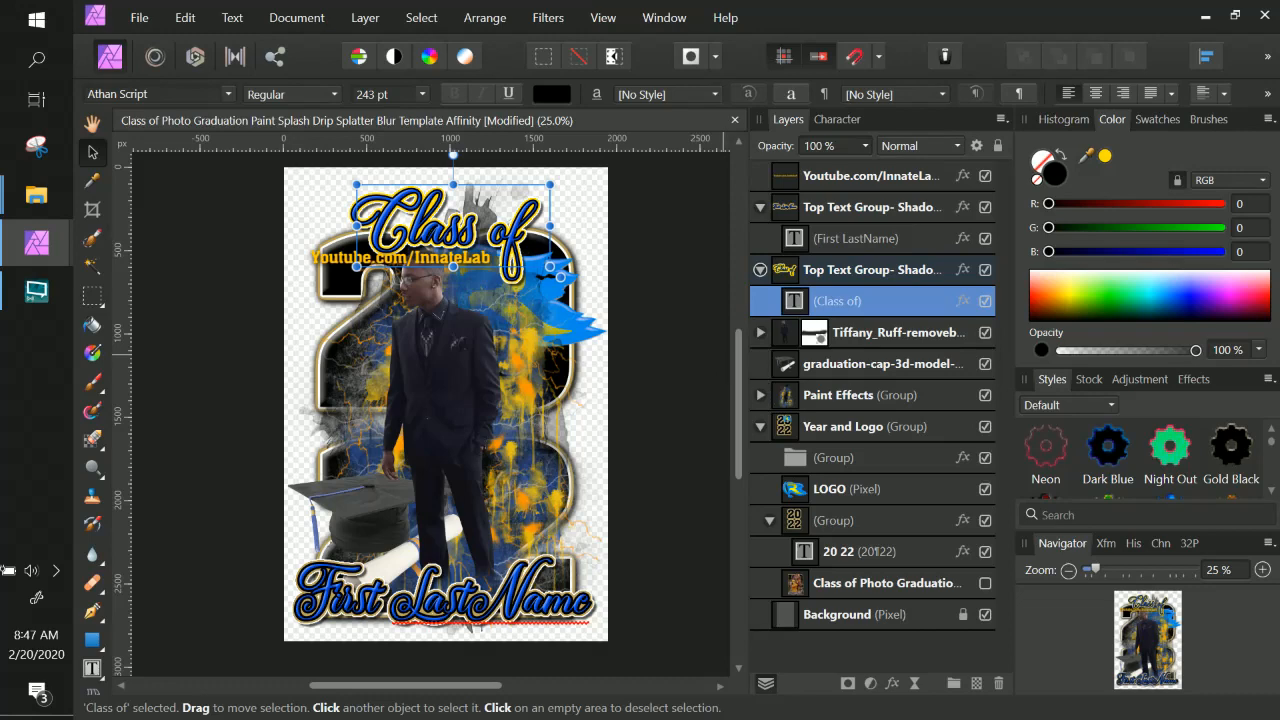
pyautogui.click(962, 300)
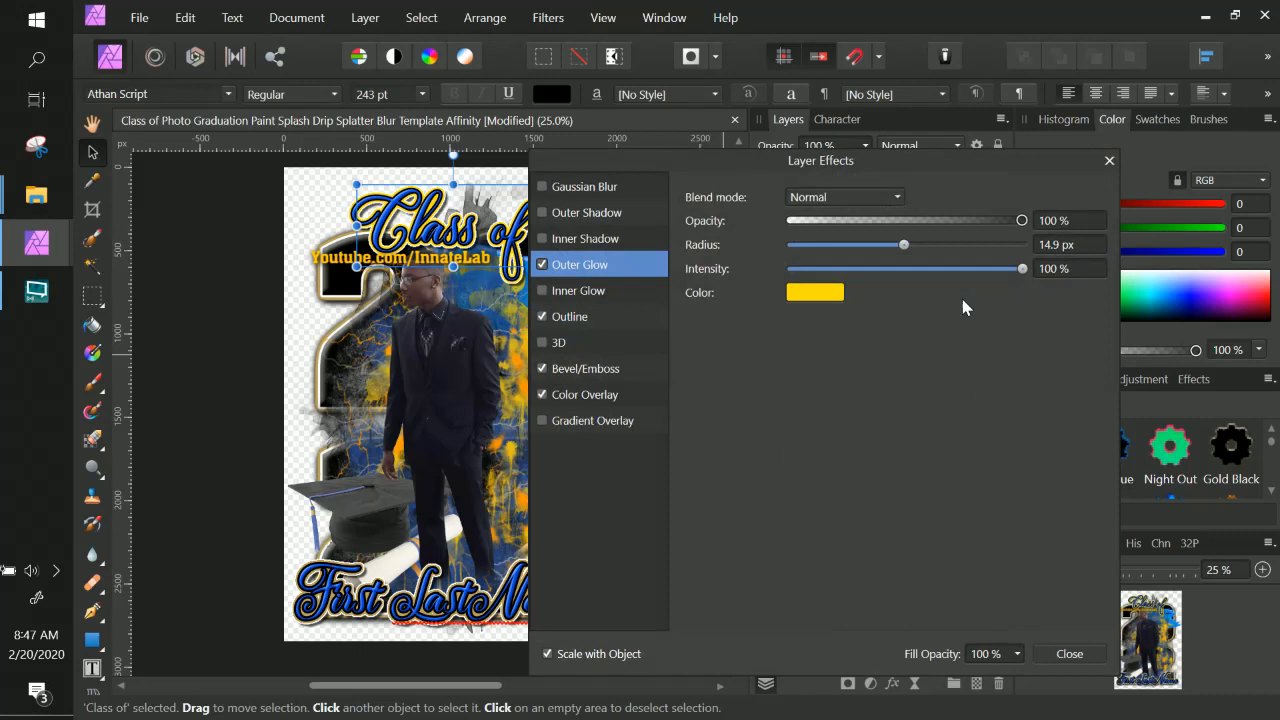
# Set the Outer Glow colour of the Class of text to BBA25A.
pyautogui.click(830, 300)
pyautogui.click(900, 428)
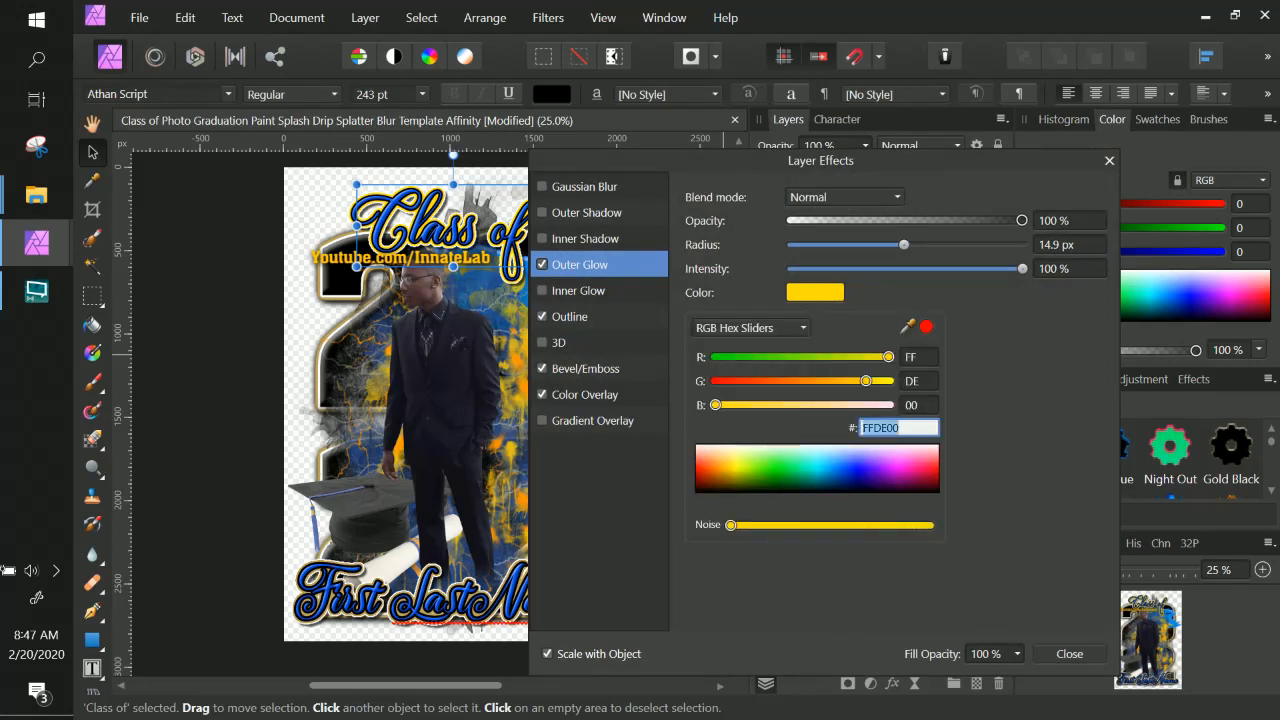
pyautogui.write('BBA25A')
pyautogui.press('Return')
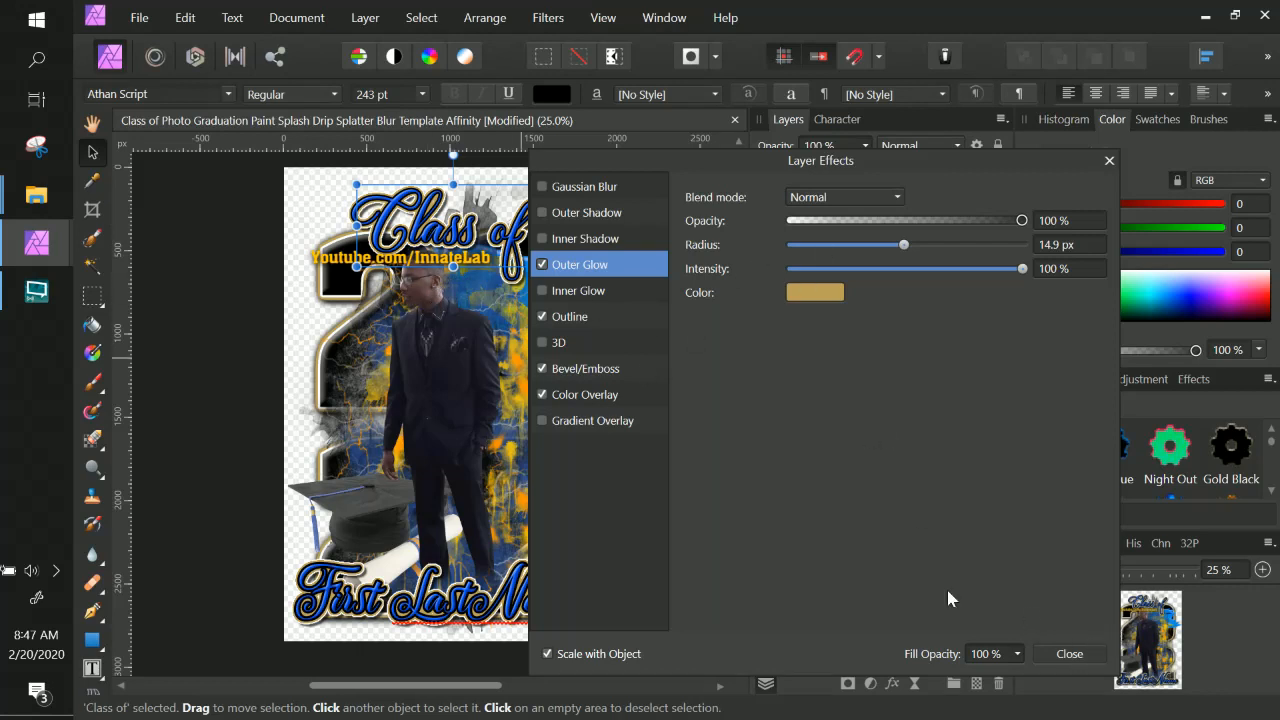
# Expand the Paint Effects and Paint Drip groups and toggle the Paint Drip group's visibility off and on to check it.
pyautogui.click(1068, 653)
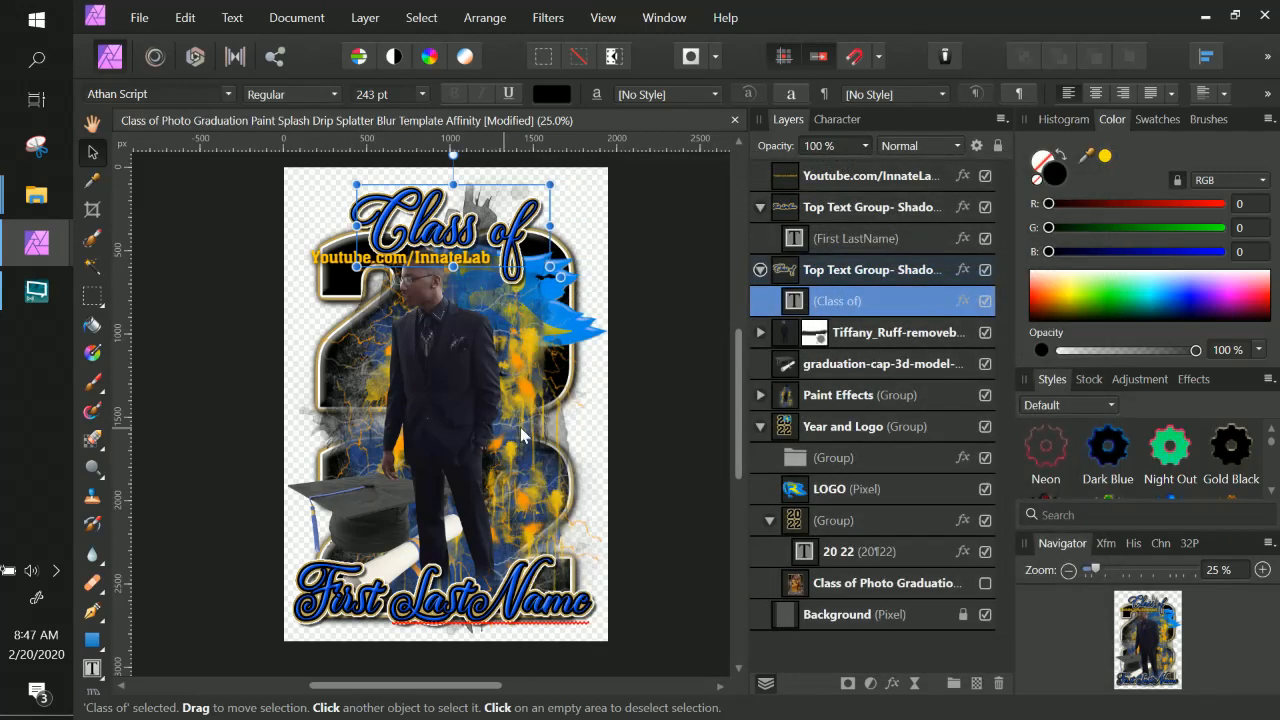
pyautogui.click(761, 428)
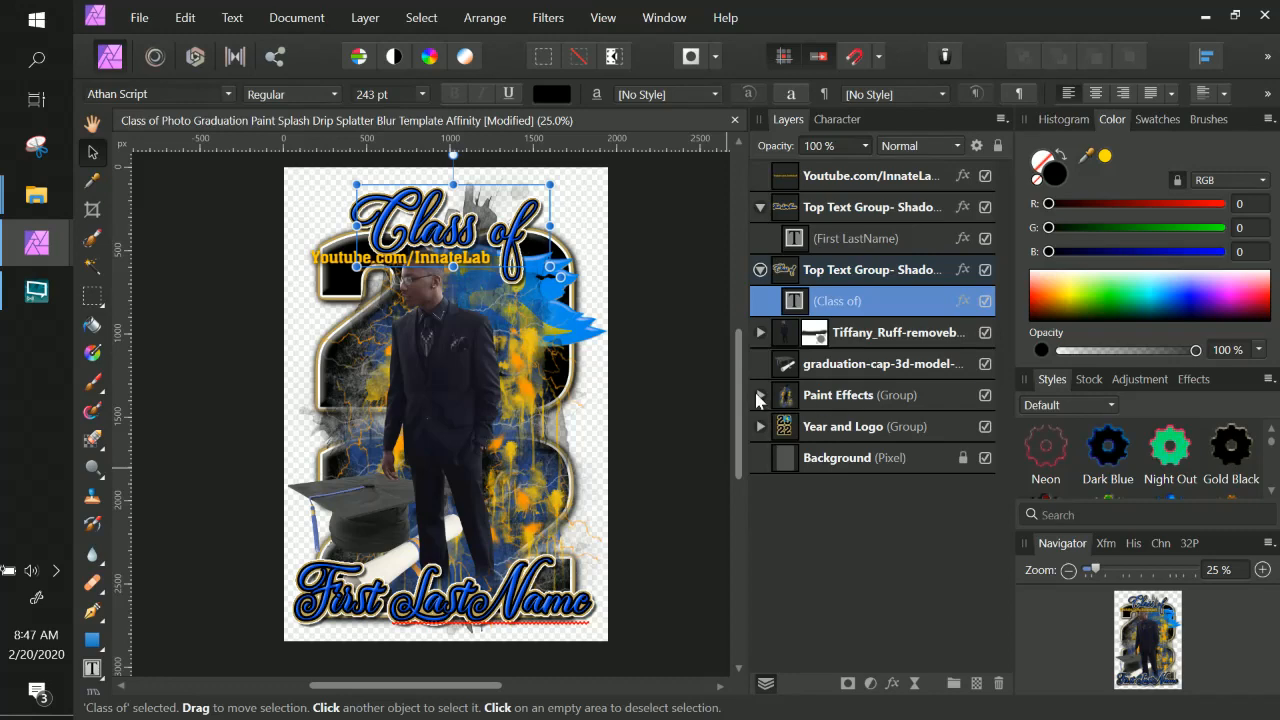
pyautogui.click(761, 396)
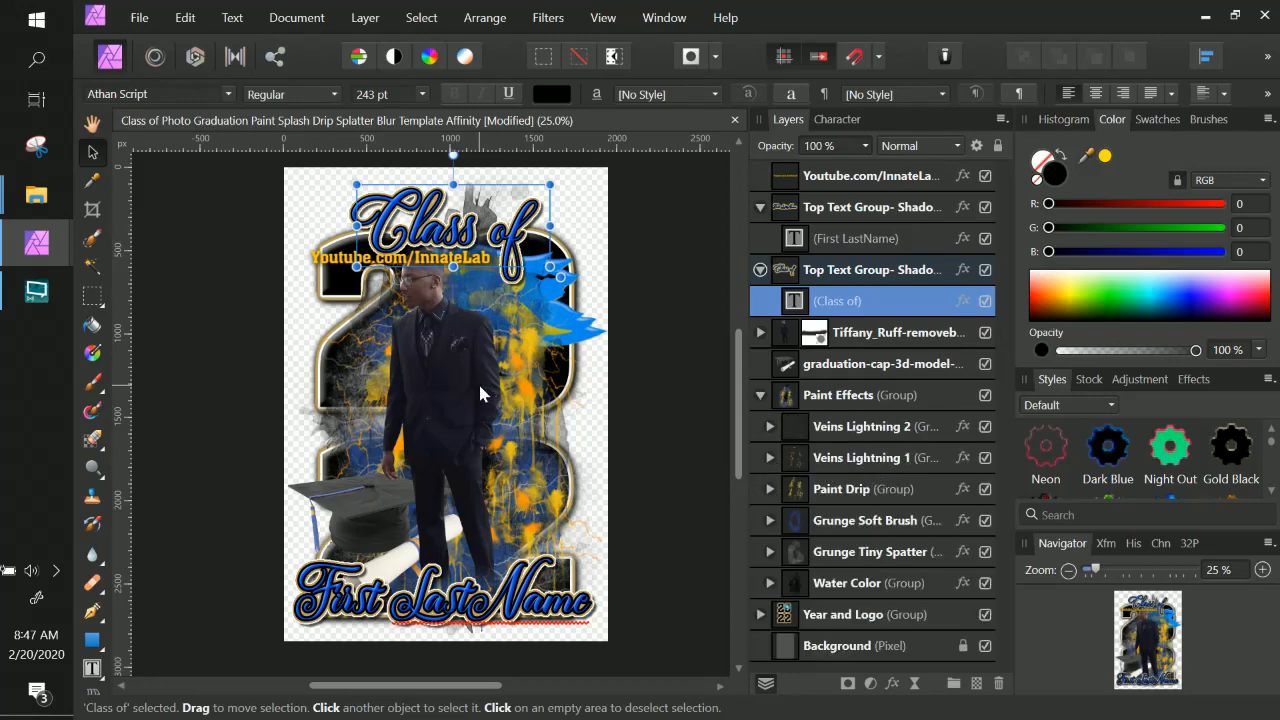
pyautogui.scroll(2, 480, 394)
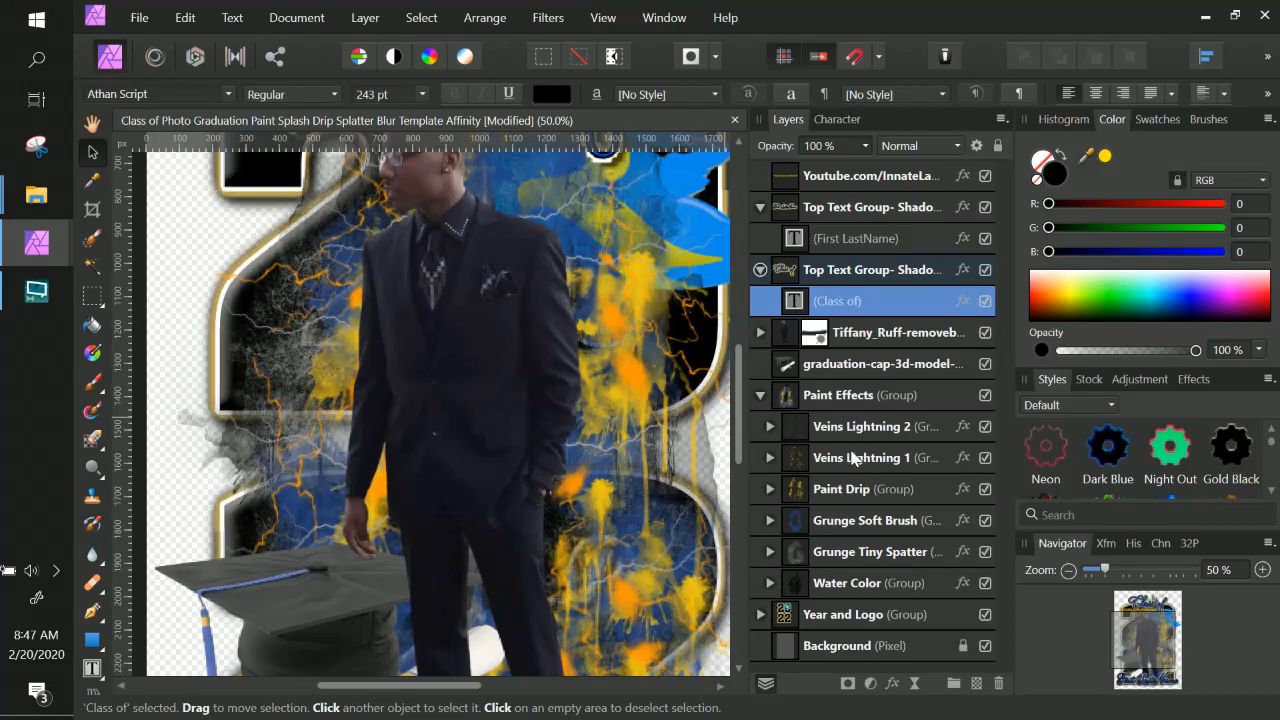
pyautogui.click(900, 458)
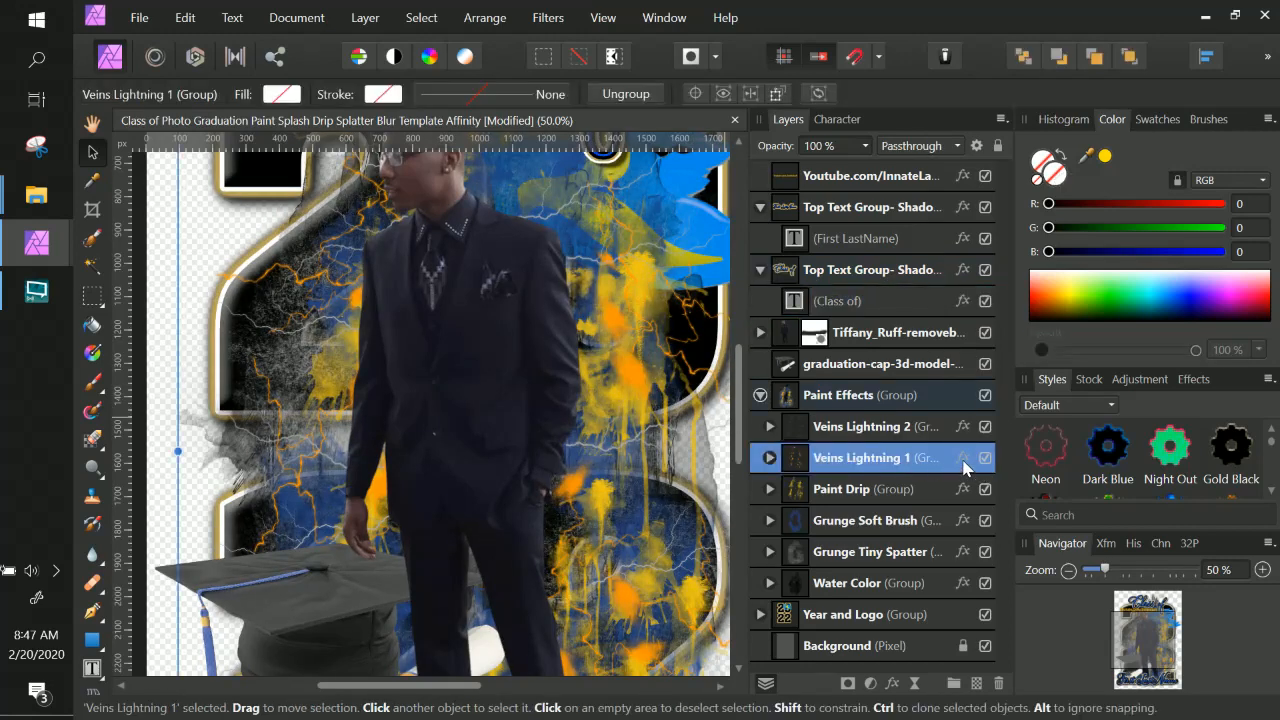
pyautogui.click(776, 491)
pyautogui.click(770, 489)
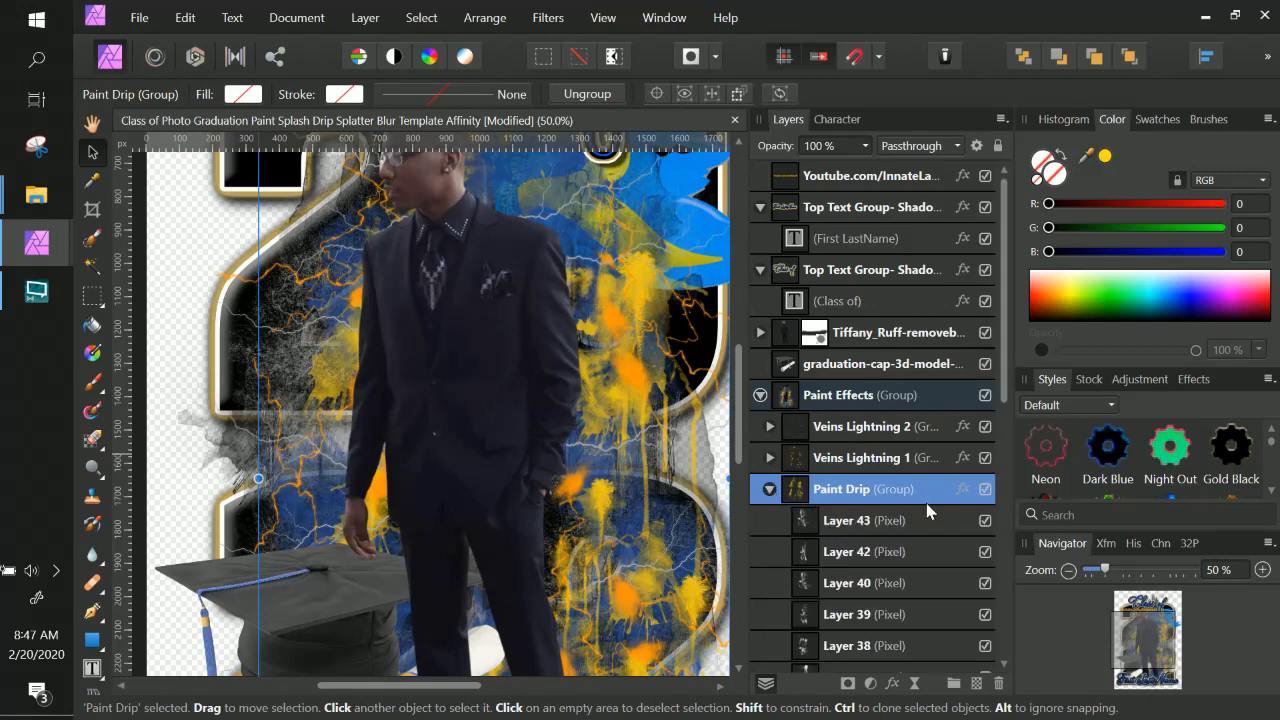
pyautogui.click(985, 490)
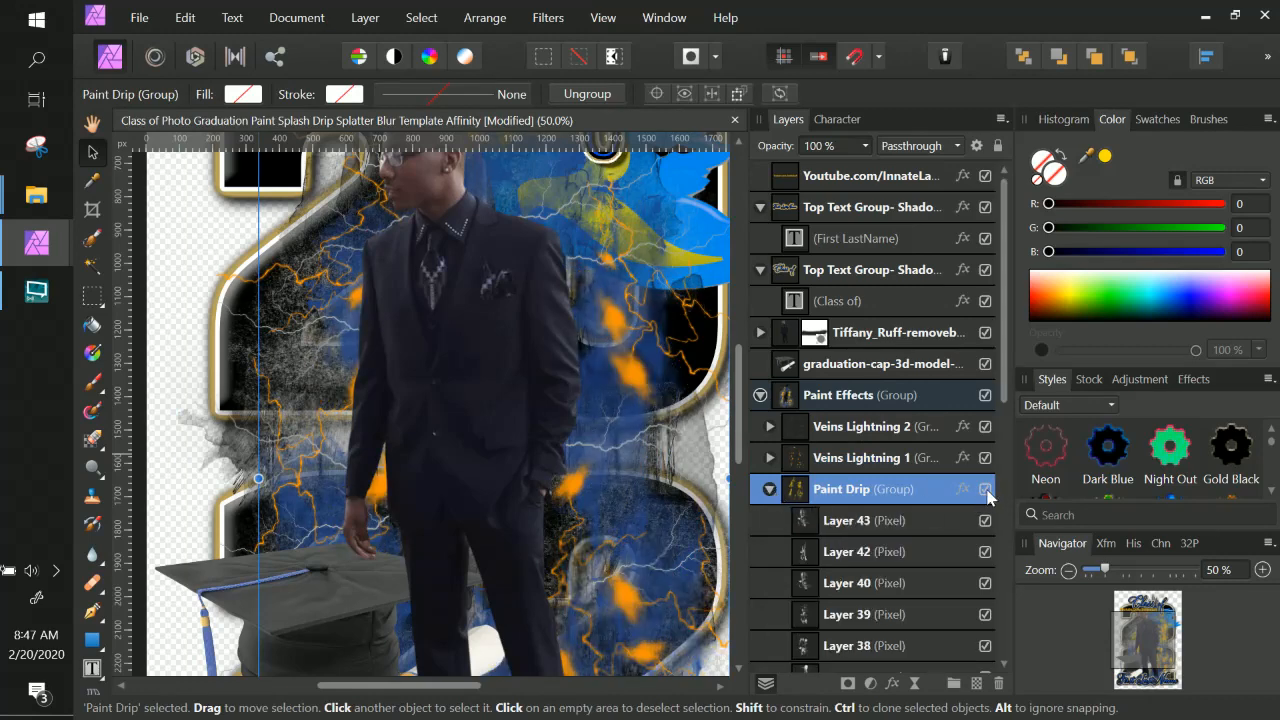
pyautogui.click(985, 490)
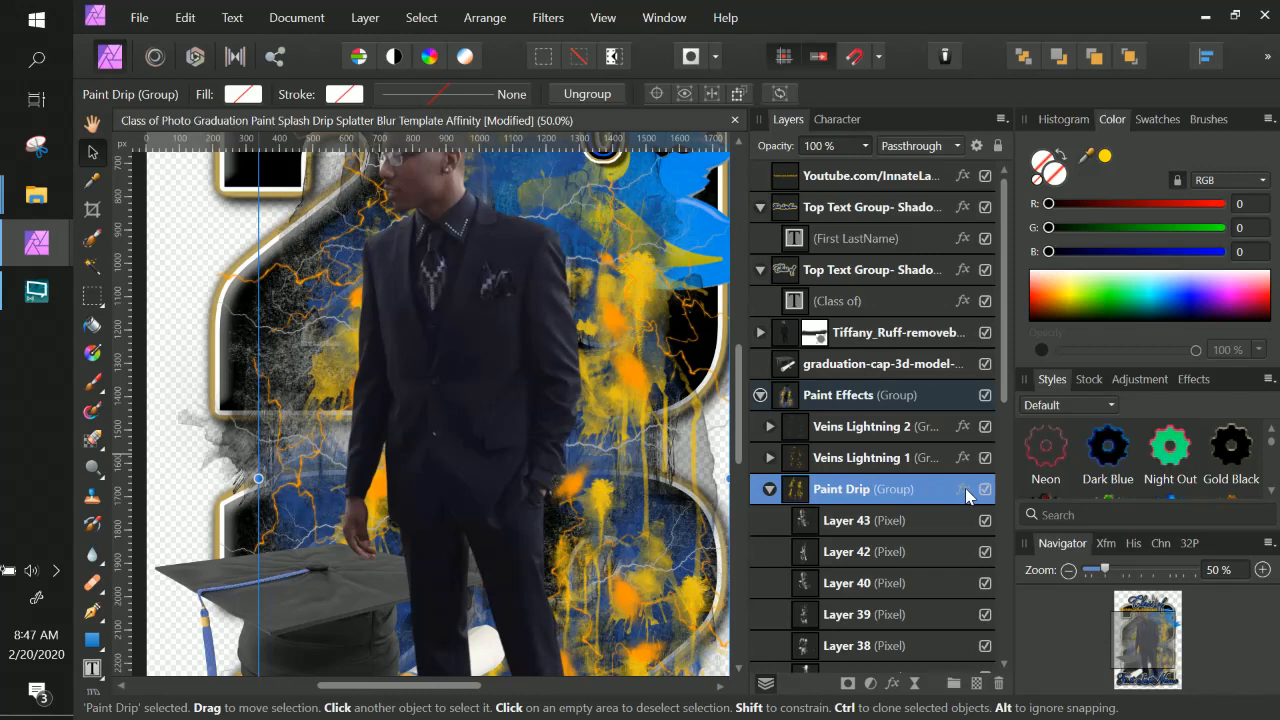
# Set the Paint Drip group's Color Overlay colour to BBA25A and close the layer effects.
pyautogui.click(962, 489)
pyautogui.click(827, 250)
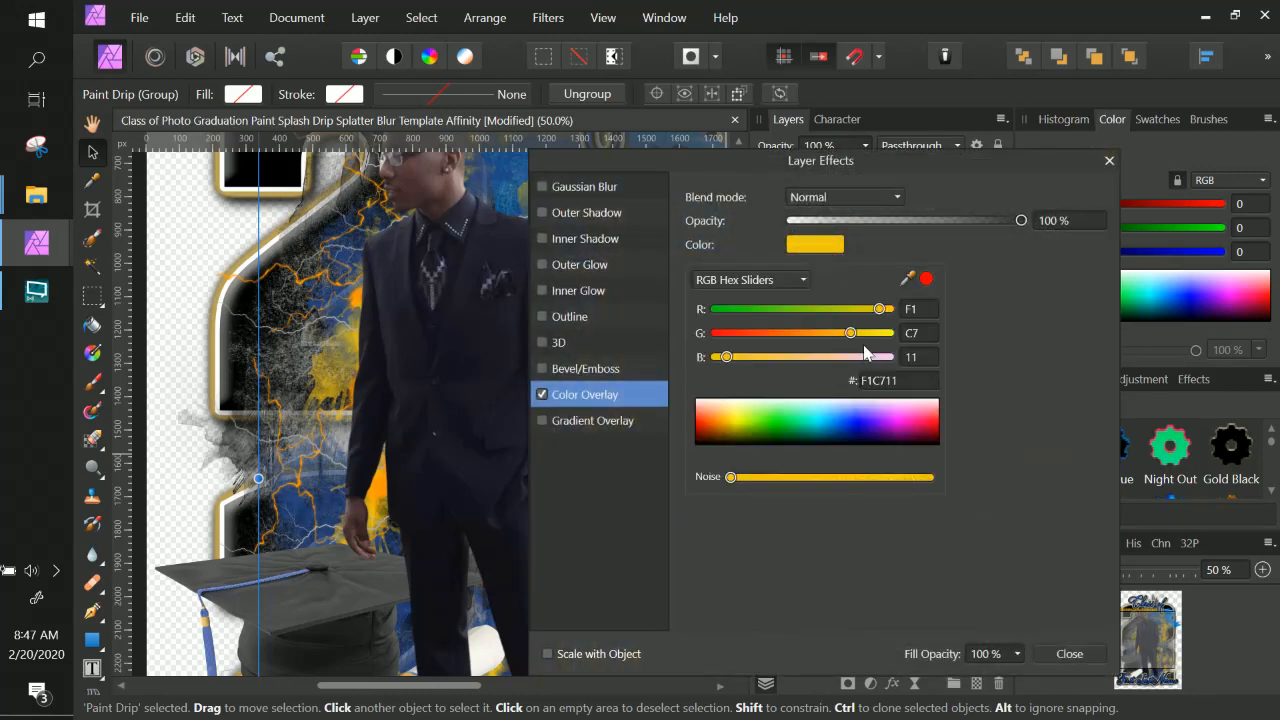
pyautogui.click(900, 379)
pyautogui.write('BBA25A')
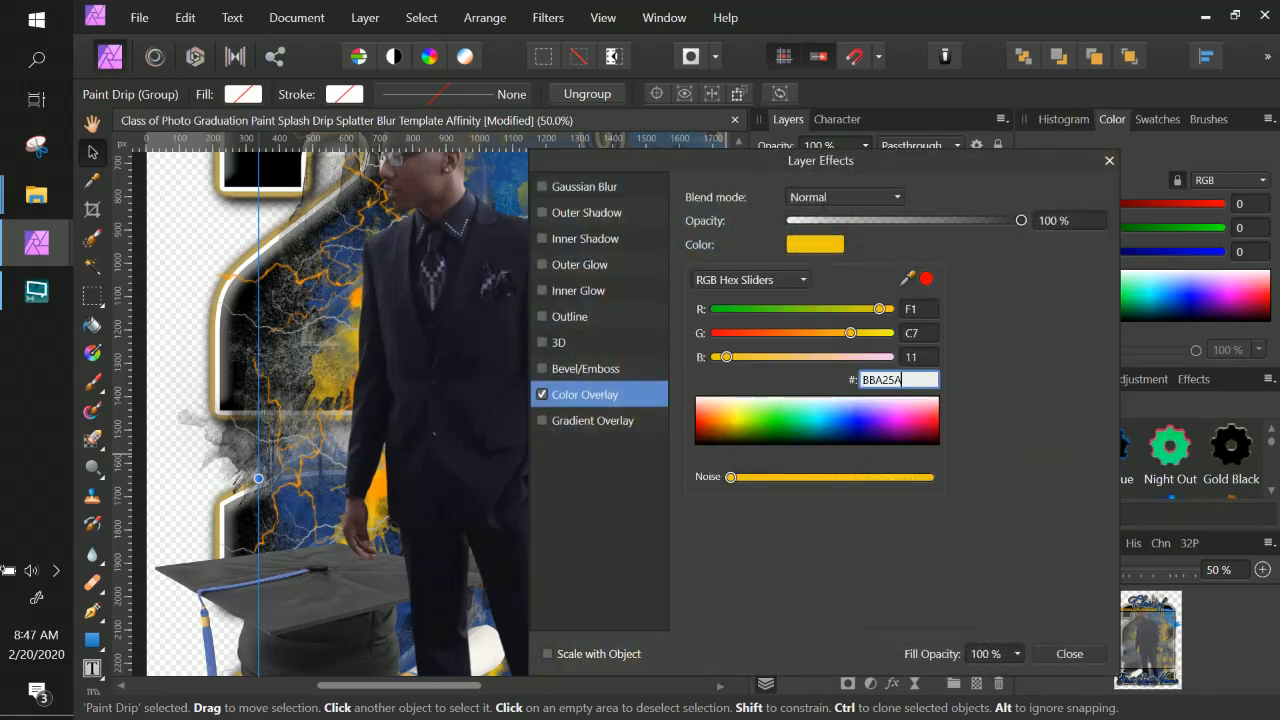
pyautogui.press('Return')
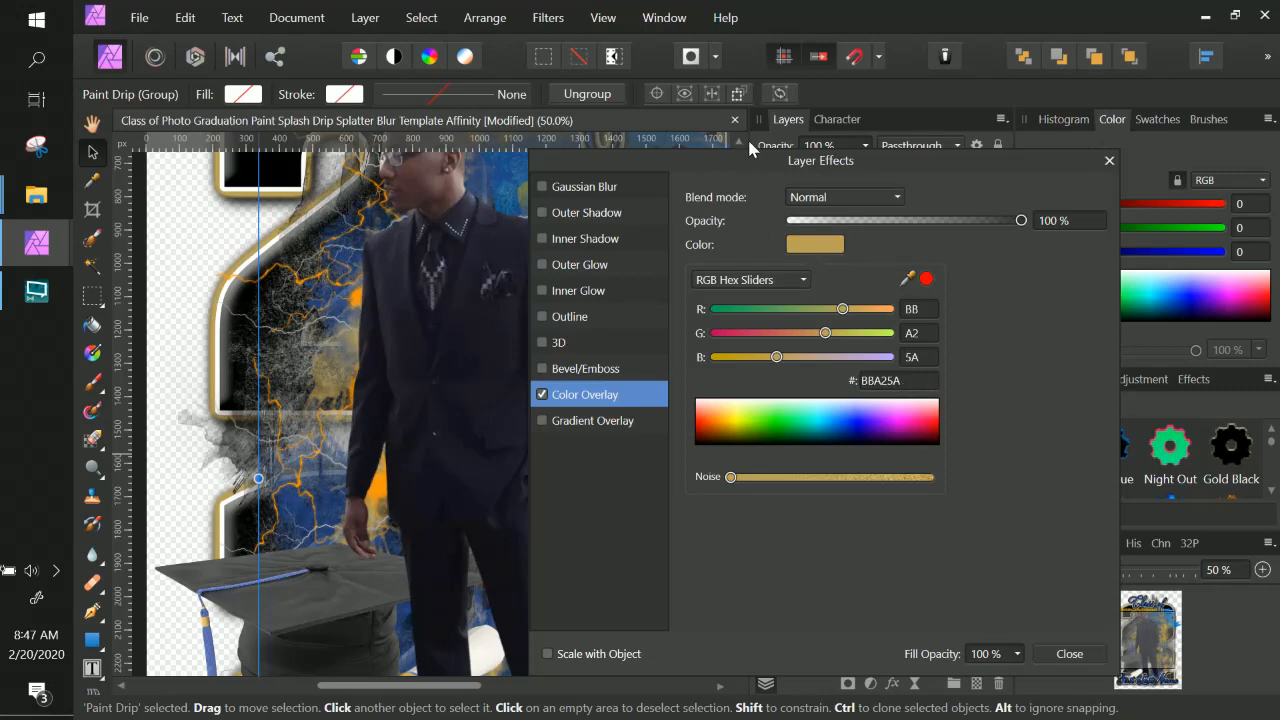
pyautogui.click(1069, 653)
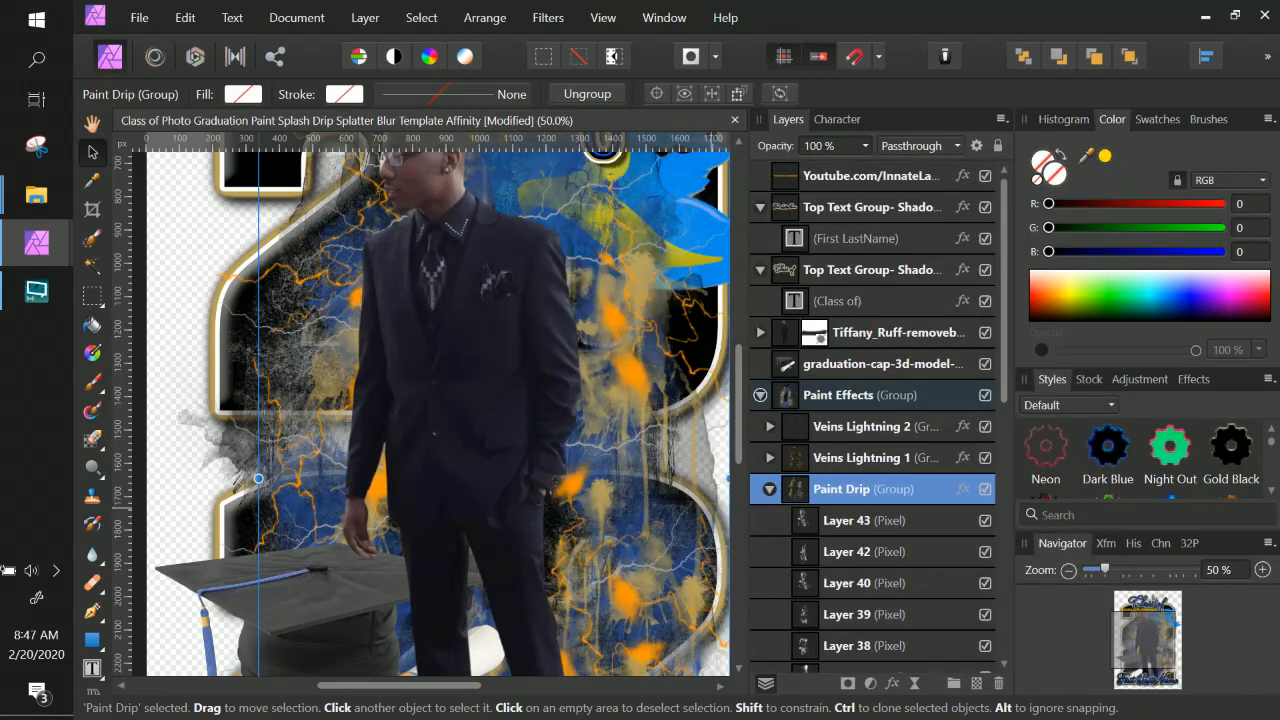
# Open the Veins Lightning 1 group's layer effects and paste BBA25A as its Color Overlay colour.
pyautogui.click(855, 460)
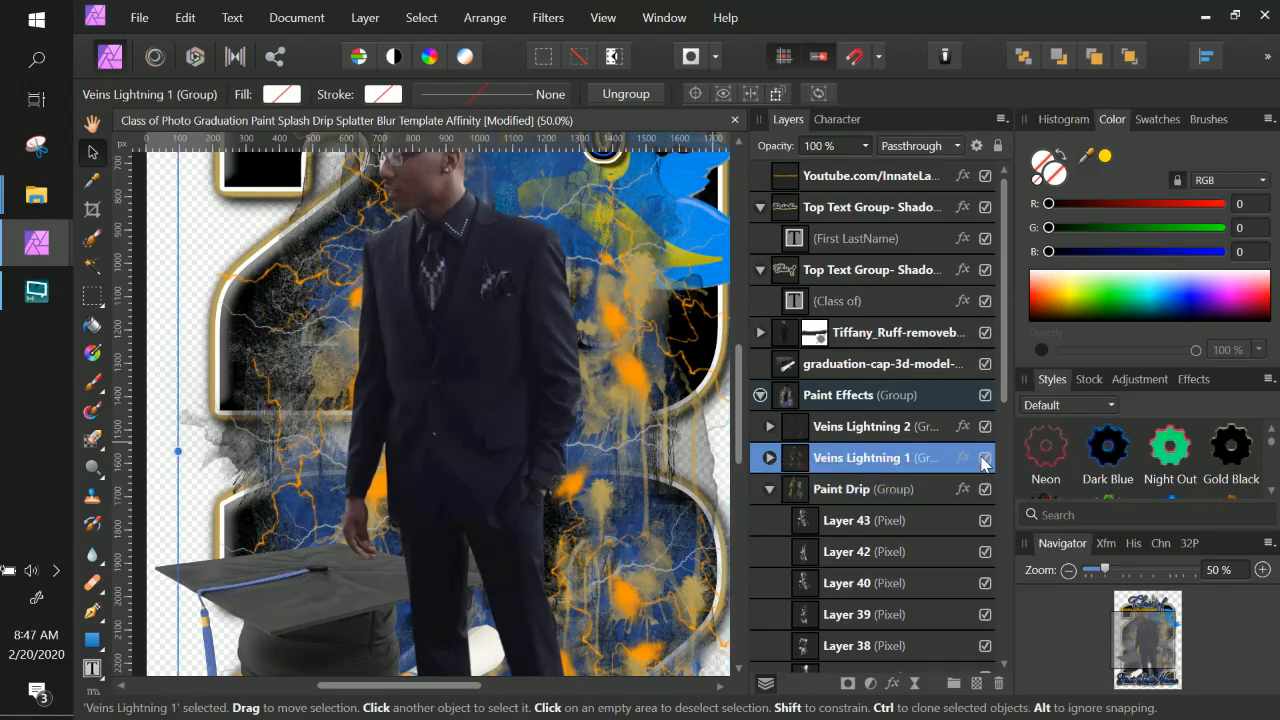
pyautogui.click(963, 459)
pyautogui.click(797, 247)
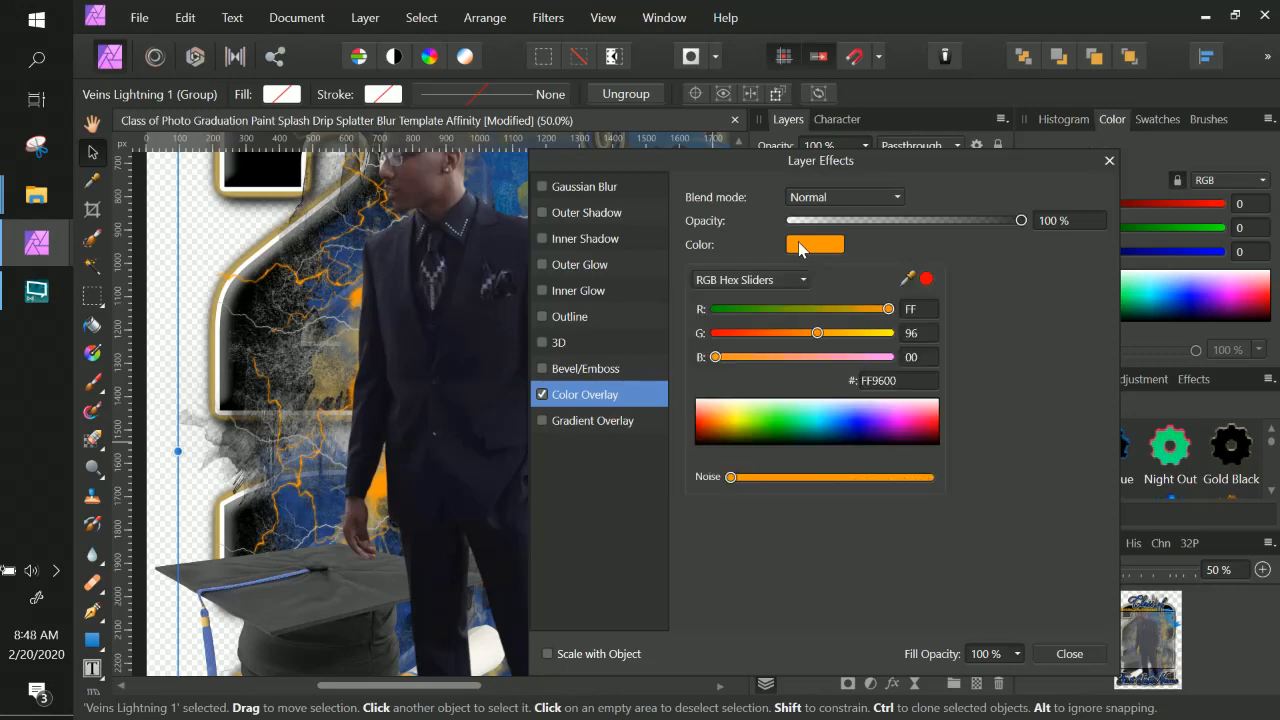
pyautogui.doubleClick(886, 381)
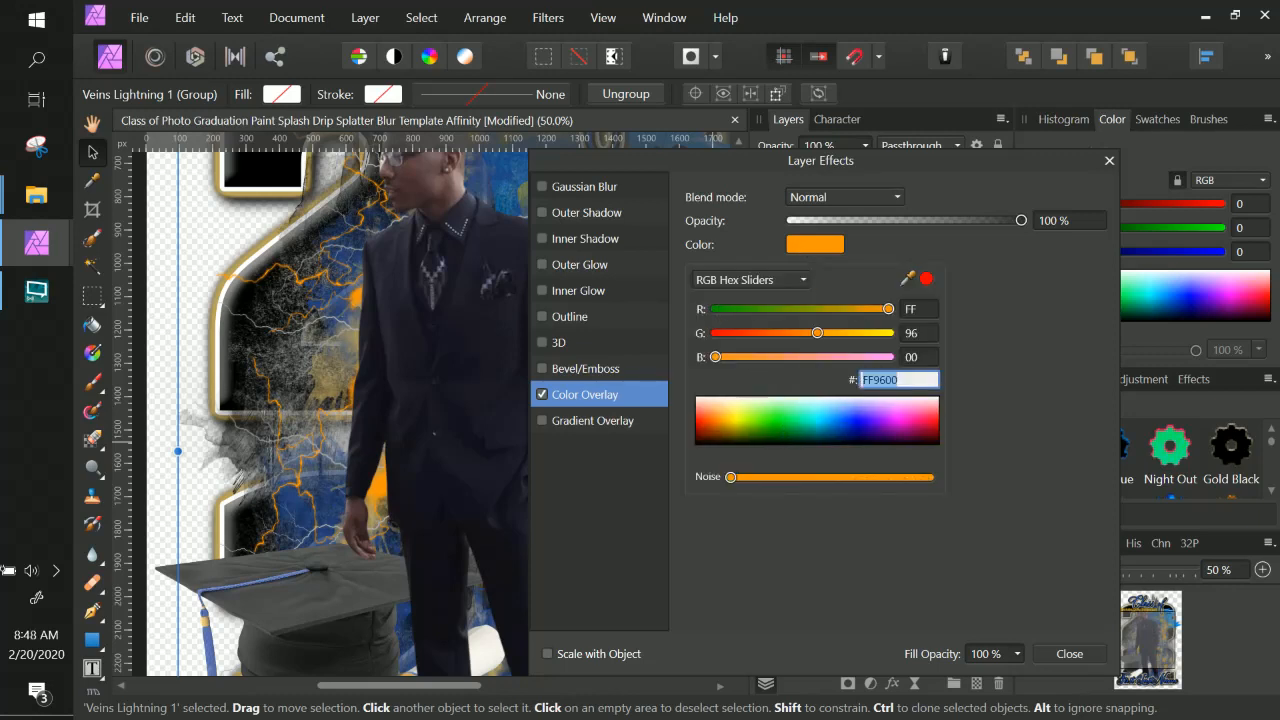
pyautogui.write('BBA25A')
pyautogui.press('Return')
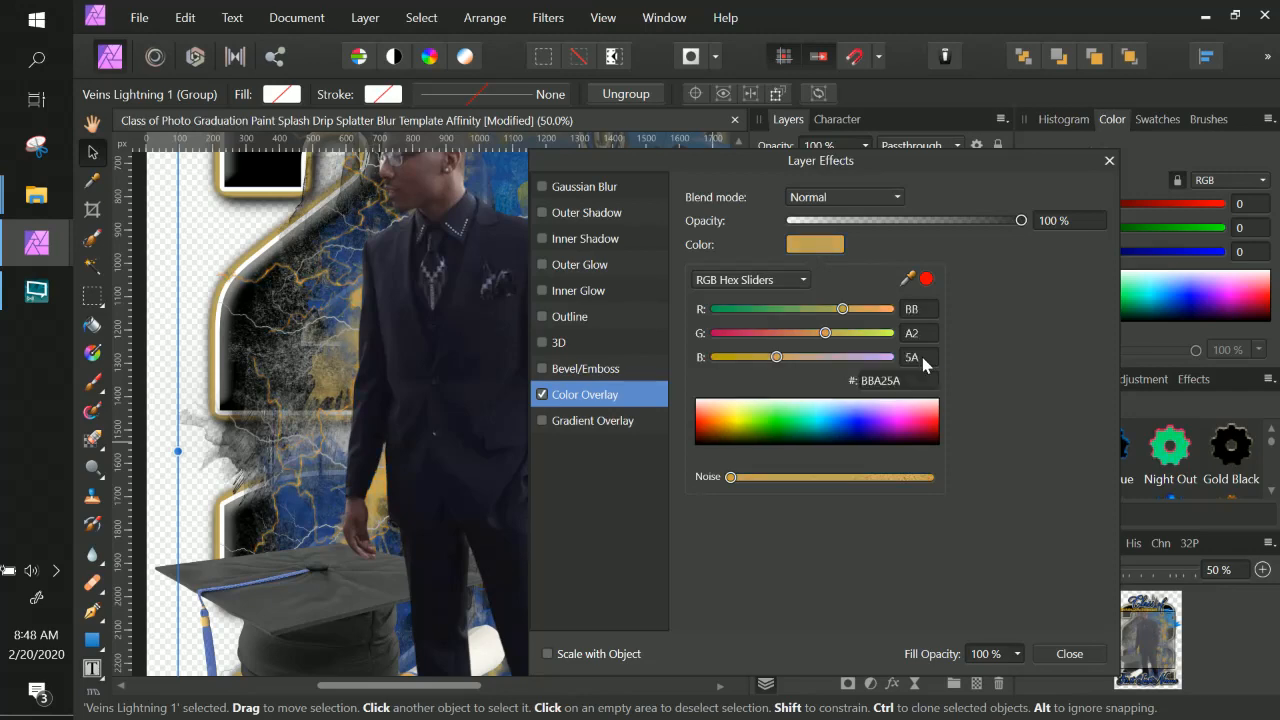
# Switch the Color Overlay picker to Lightness, raise Veins Lightning 1's overlay lightness to full white and close the layer effects.
pyautogui.click(735, 150)
pyautogui.moveTo(903, 163); pyautogui.dragTo(1040, 150)
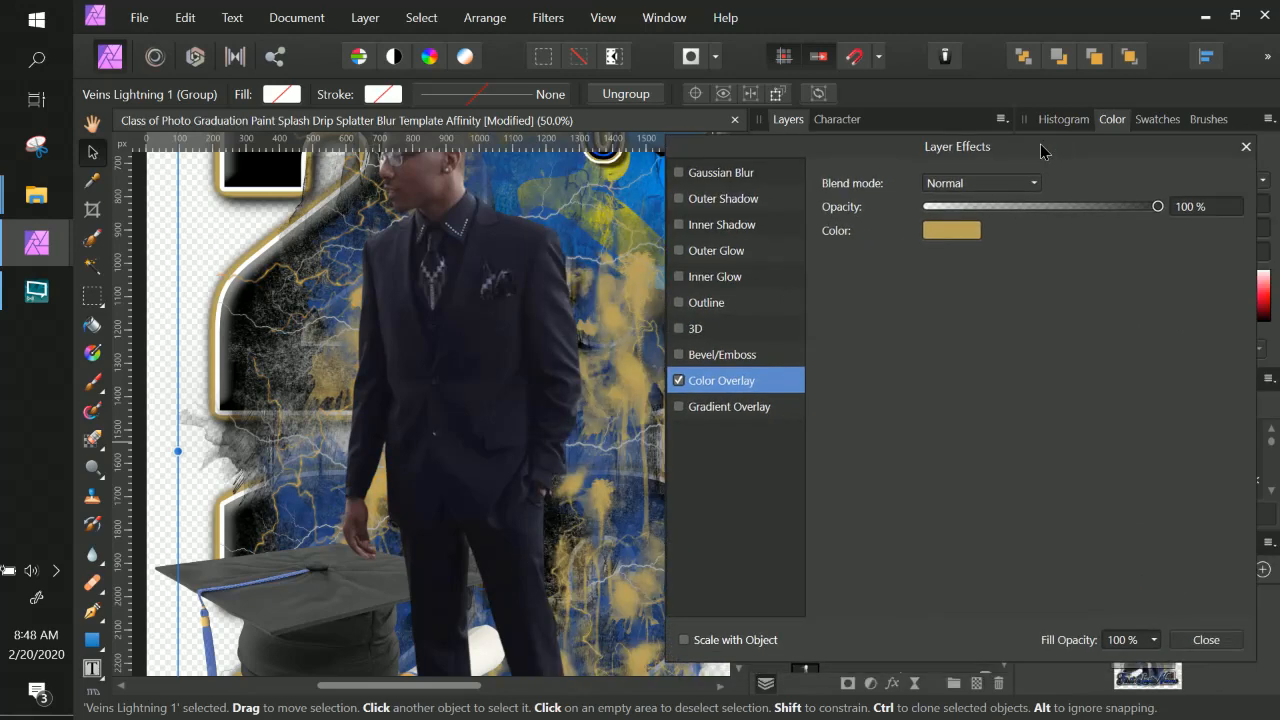
pyautogui.click(960, 232)
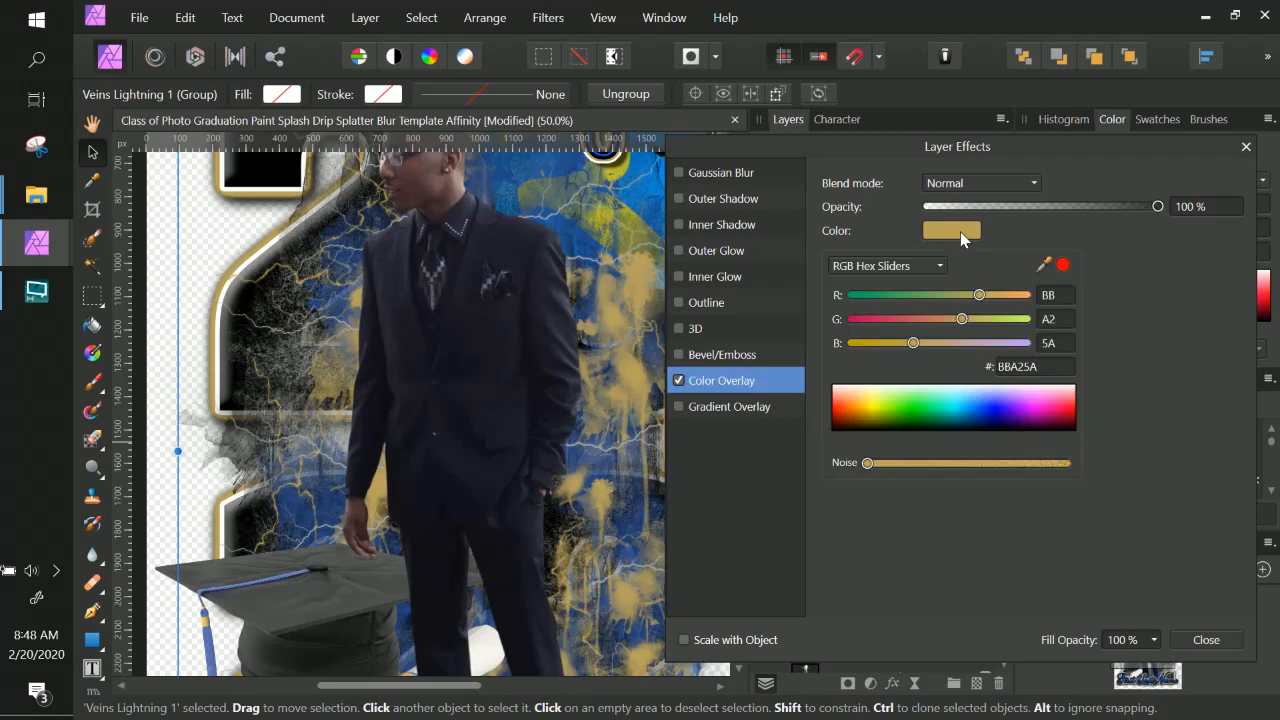
pyautogui.click(911, 265)
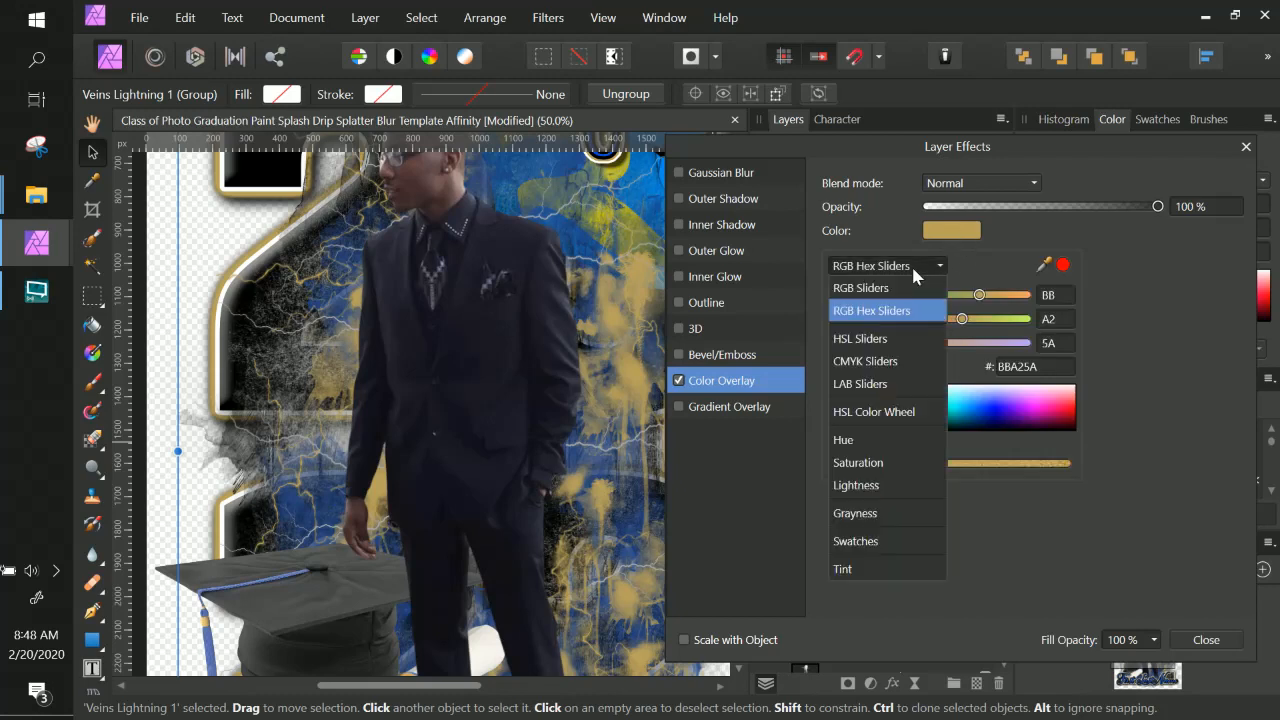
pyautogui.click(911, 484)
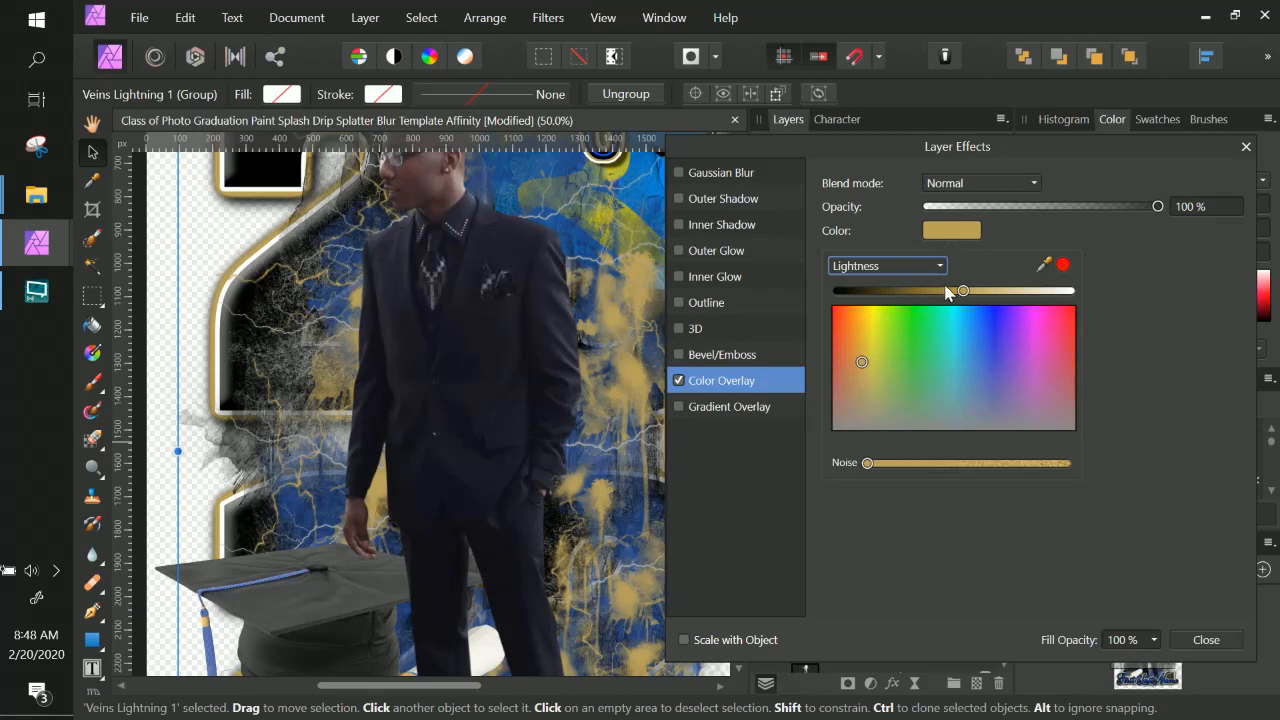
pyautogui.moveTo(963, 291); pyautogui.dragTo(1012, 293)
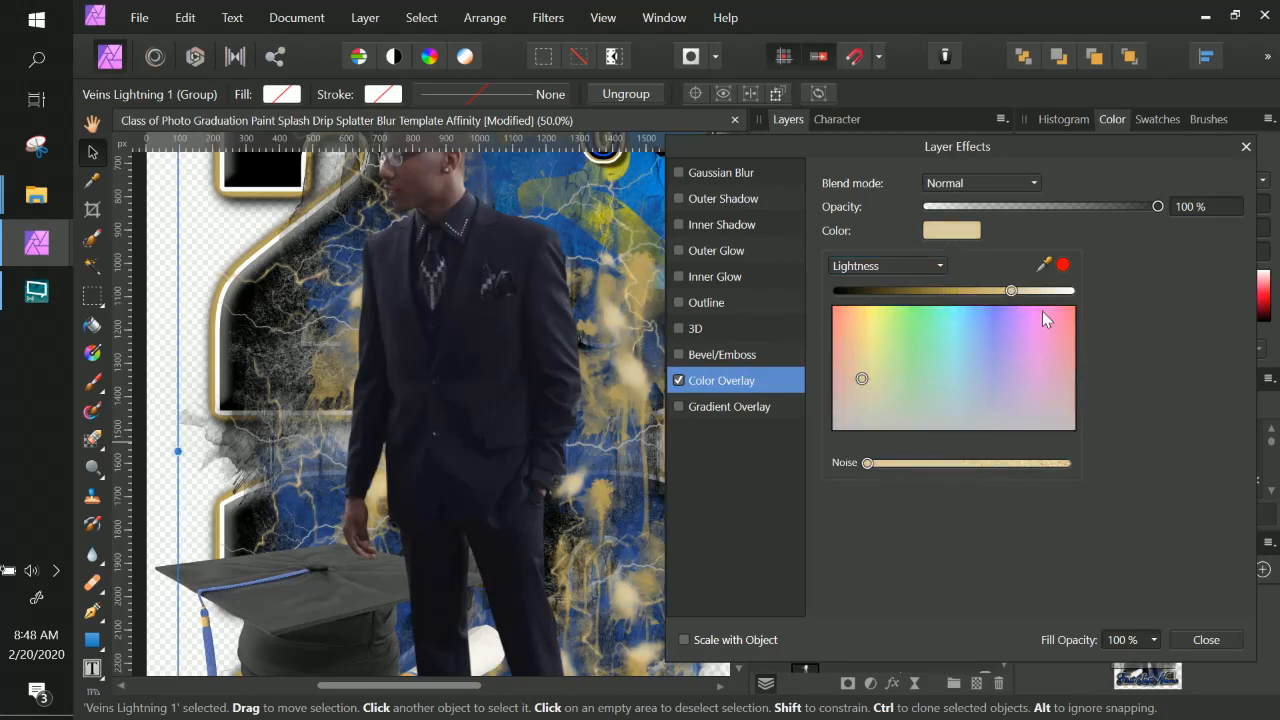
pyautogui.click(950, 292)
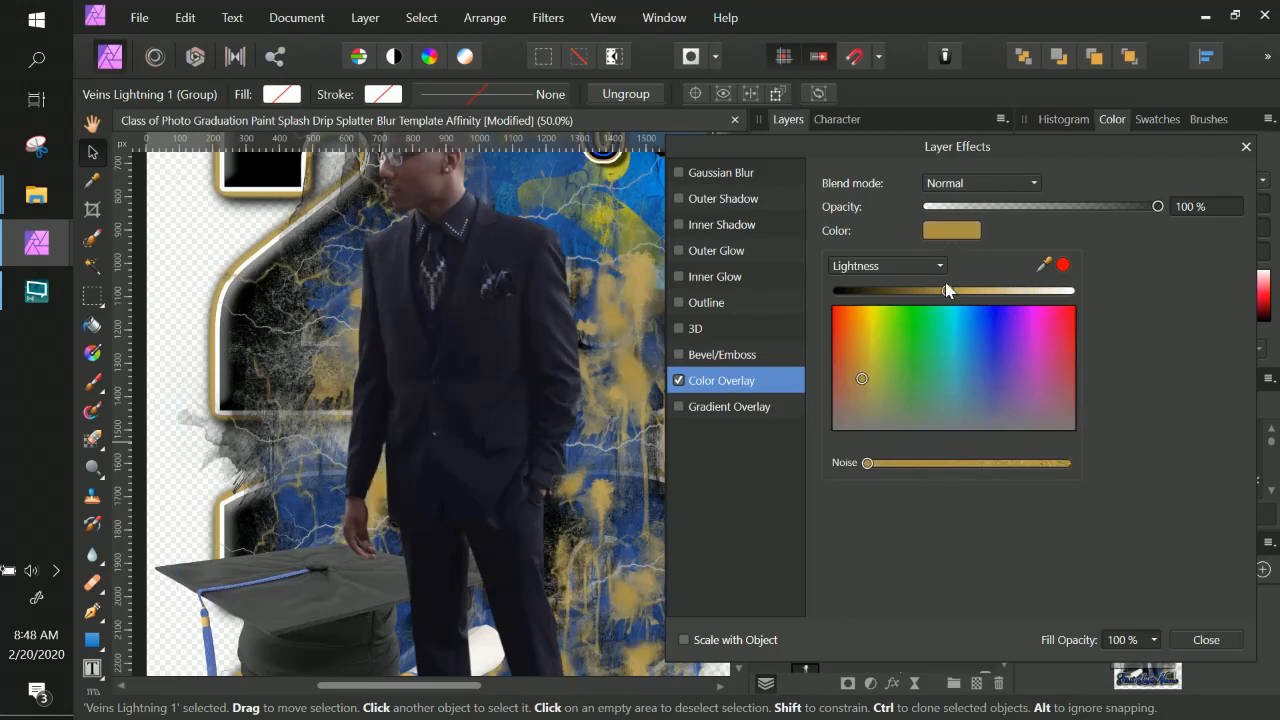
pyautogui.click(838, 292)
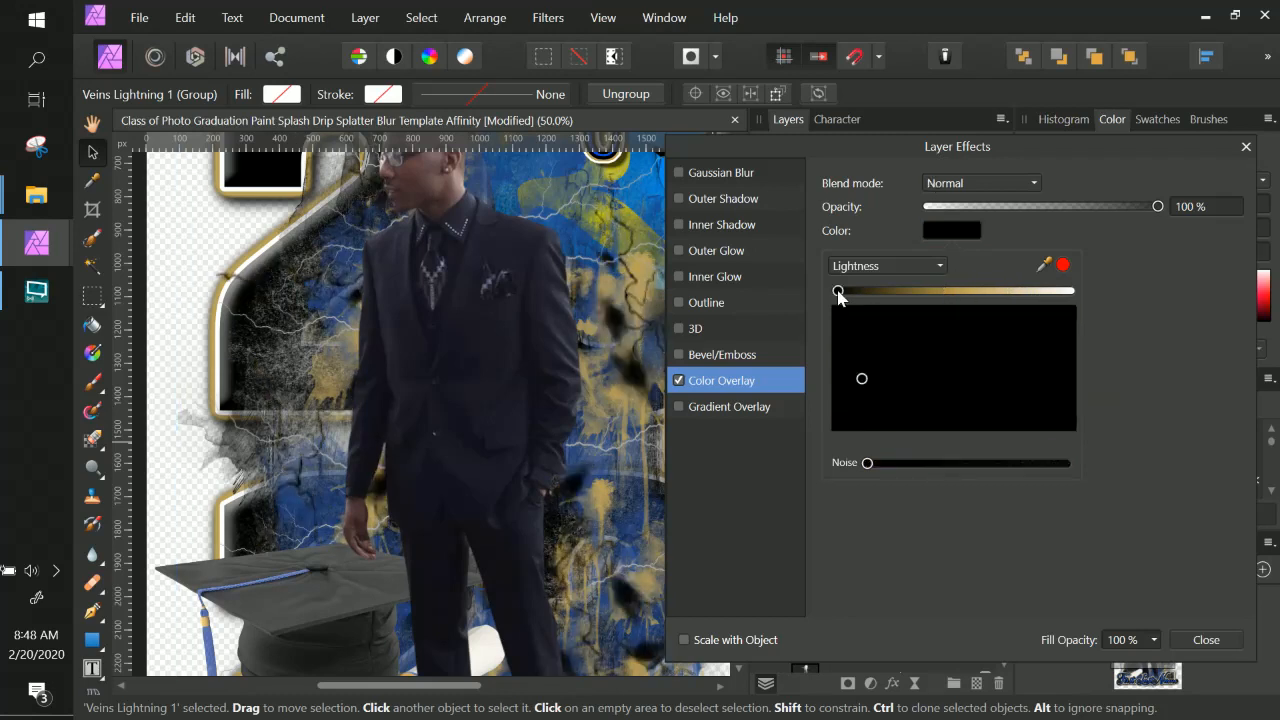
pyautogui.click(940, 292)
pyautogui.click(997, 292)
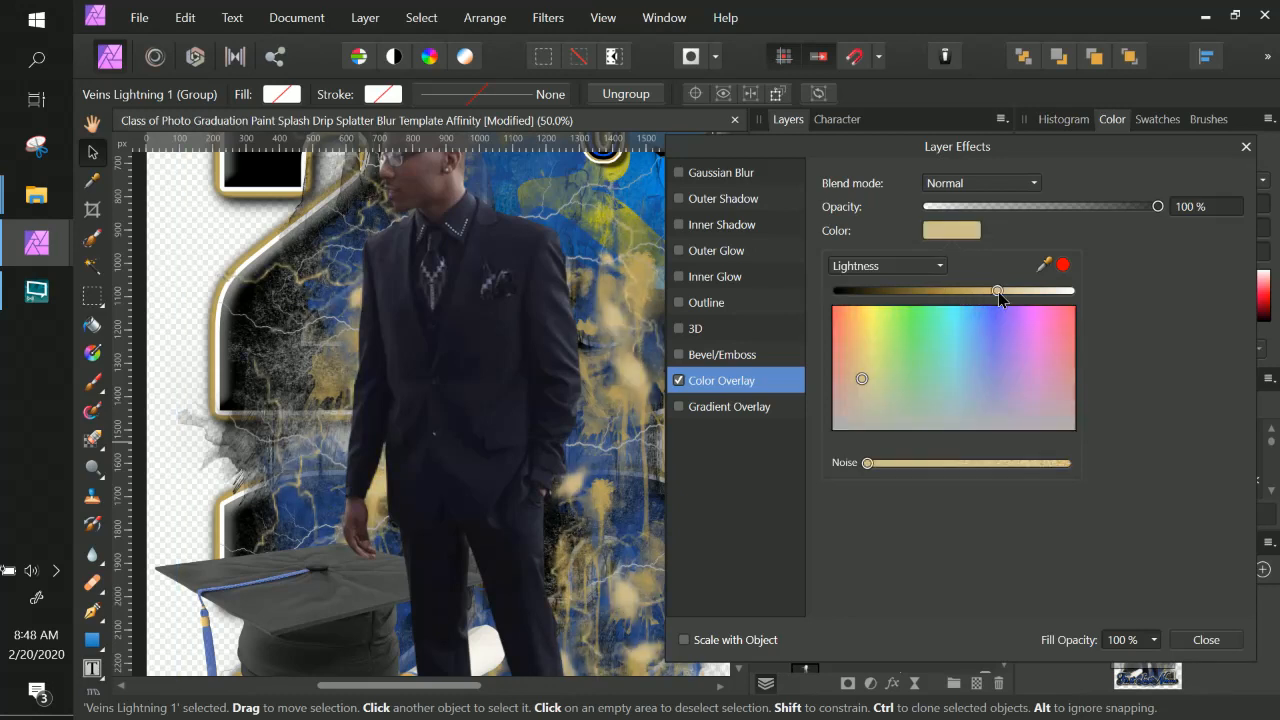
pyautogui.moveTo(999, 292); pyautogui.dragTo(1007, 292)
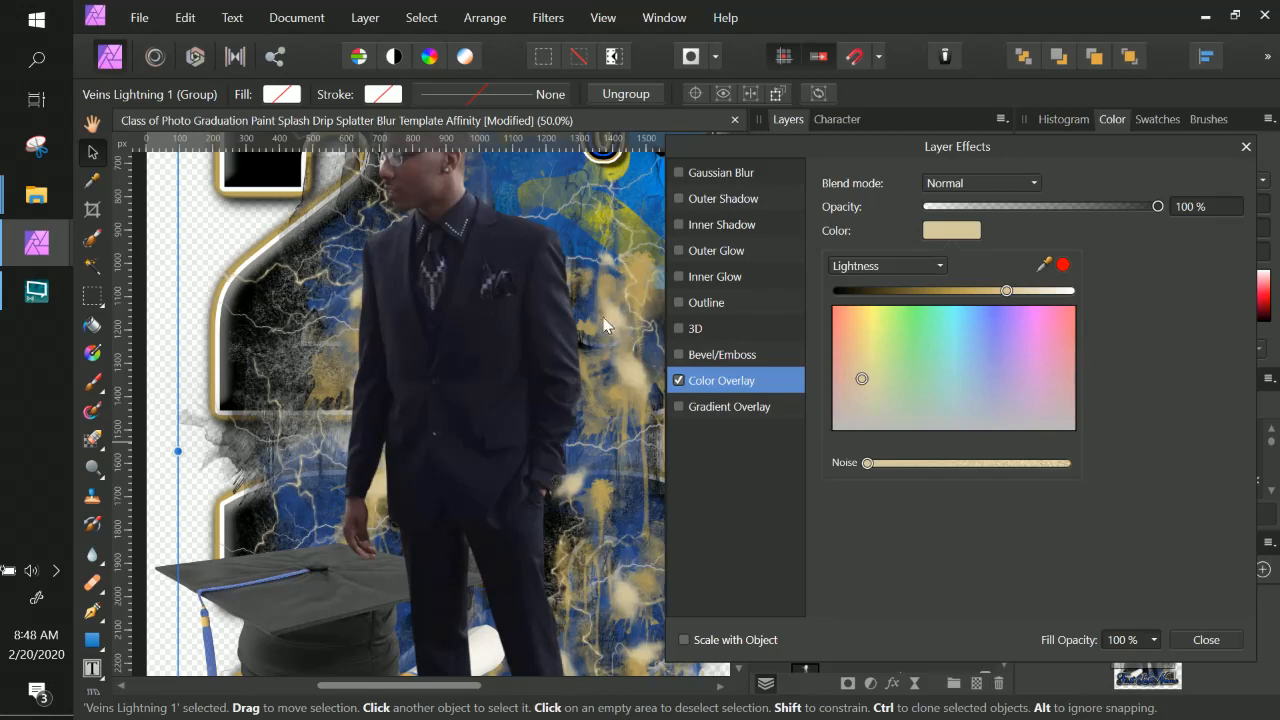
pyautogui.moveTo(1007, 292); pyautogui.dragTo(993, 292)
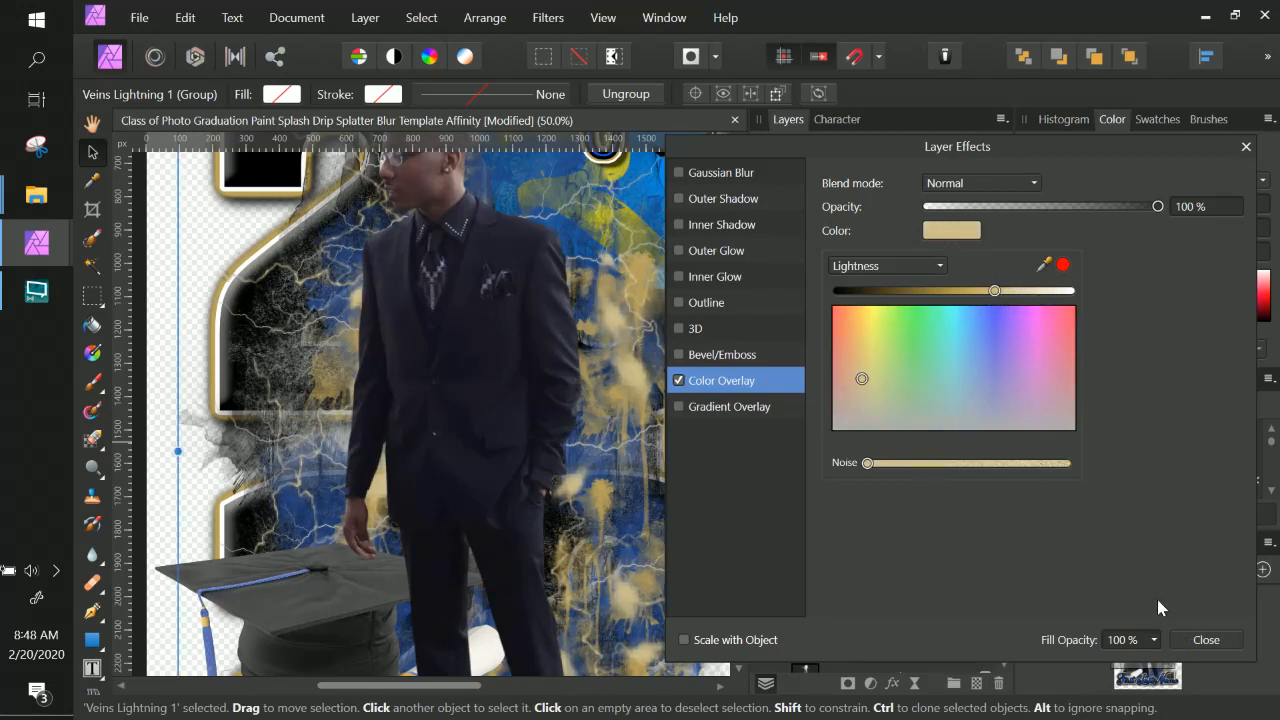
pyautogui.moveTo(1011, 291); pyautogui.dragTo(1133, 297)
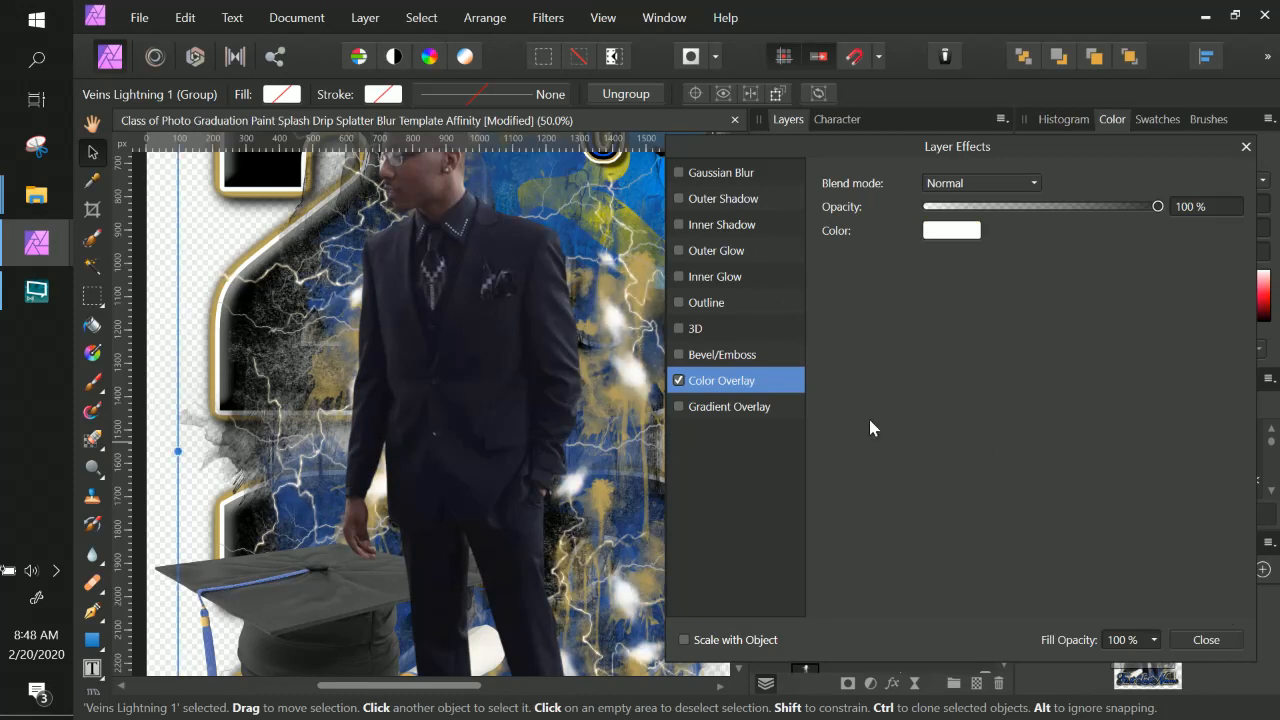
pyautogui.click(1207, 642)
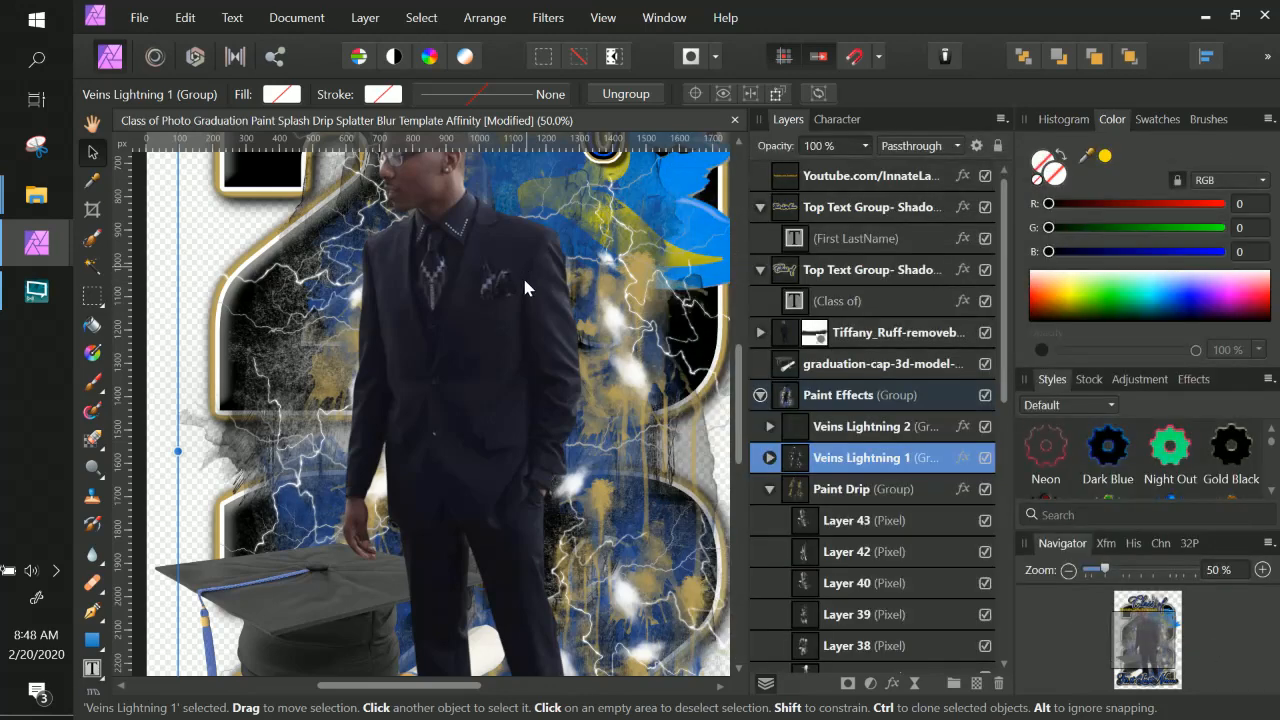
# Collapse the Veins Lightning 1 and Paint Drip groups and toggle the Veins Lightning 2 group's visibility off and on.
pyautogui.scroll(-2, 652, 438)
pyautogui.scroll(3, 654, 443)
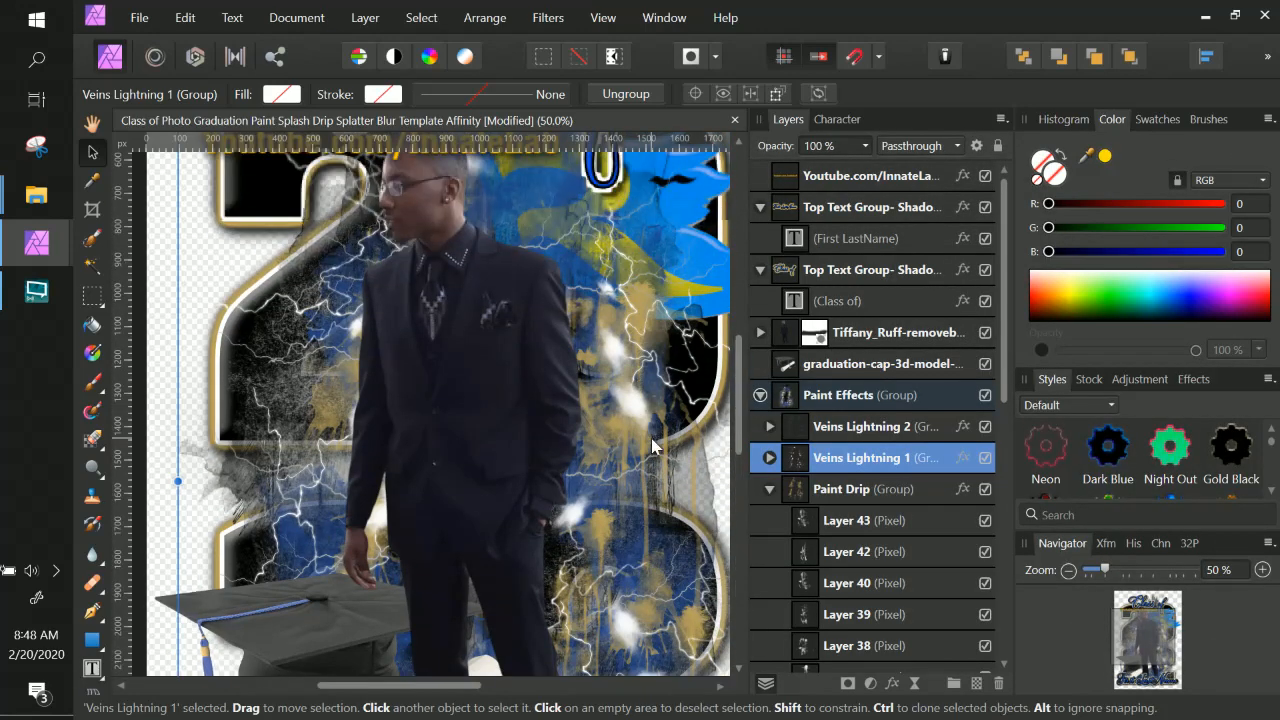
pyautogui.hotkey('ctrl', '-')
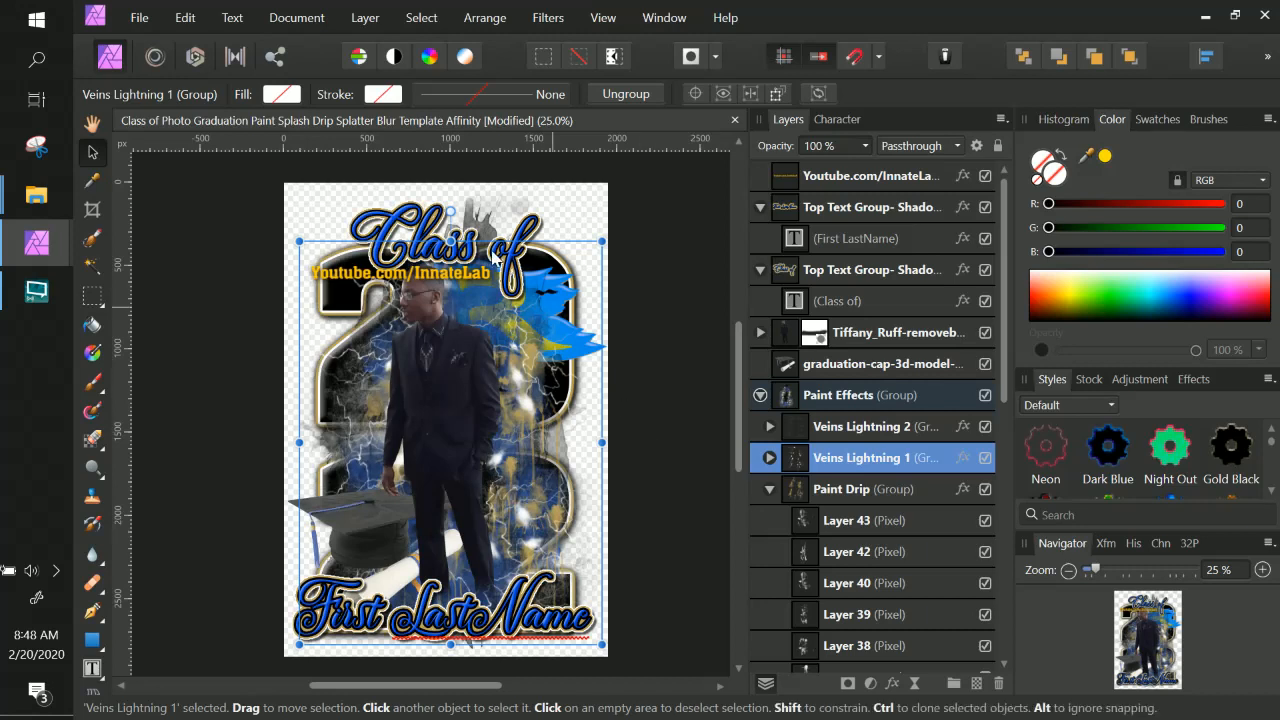
pyautogui.click(769, 457)
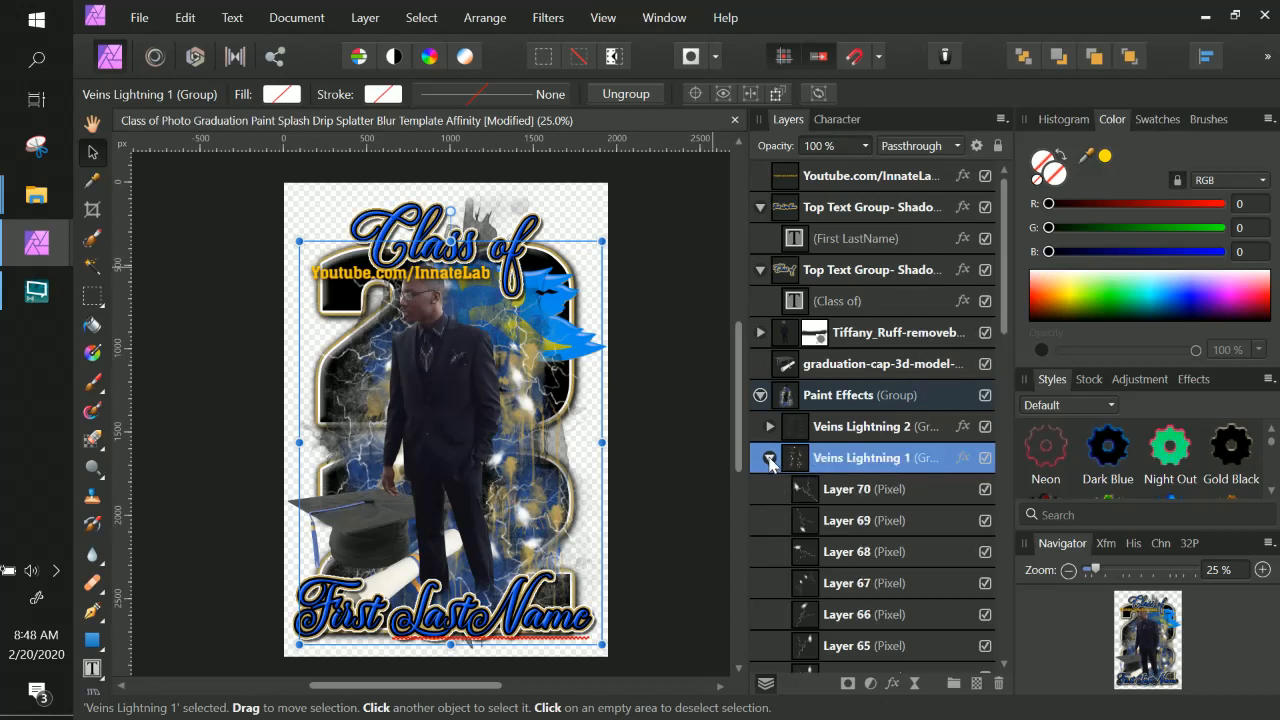
pyautogui.click(769, 458)
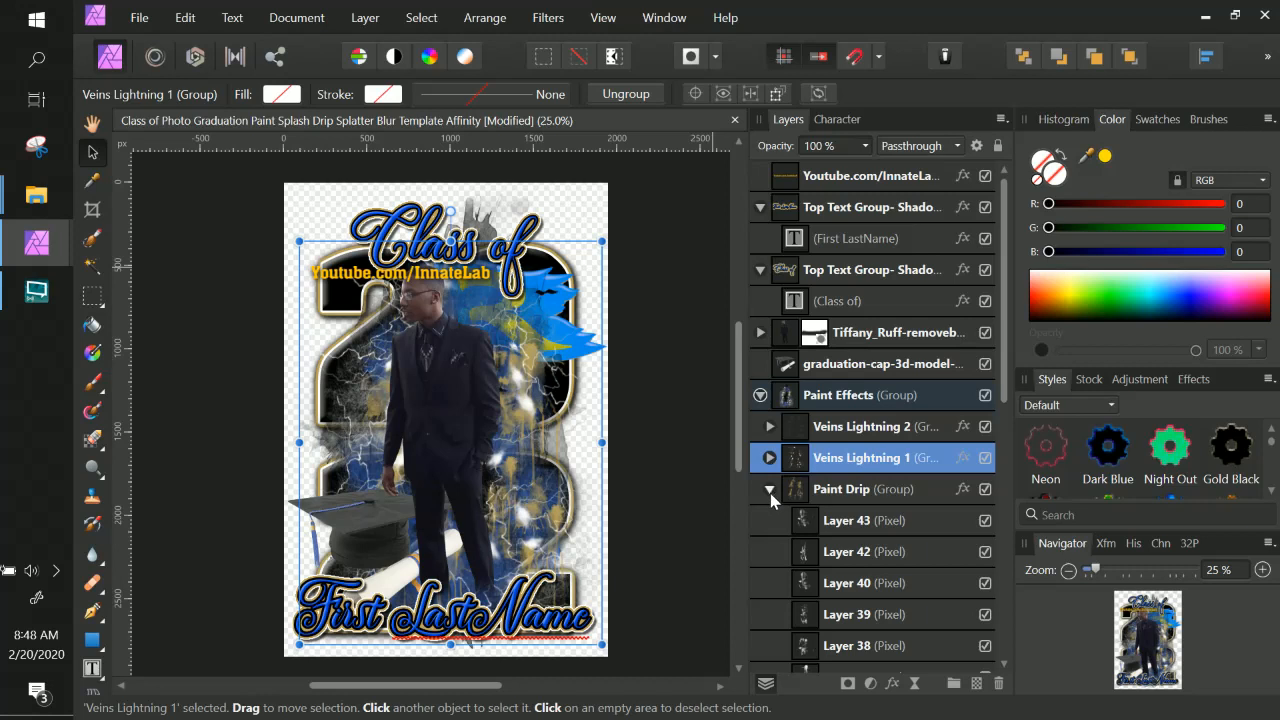
pyautogui.click(770, 491)
pyautogui.click(788, 436)
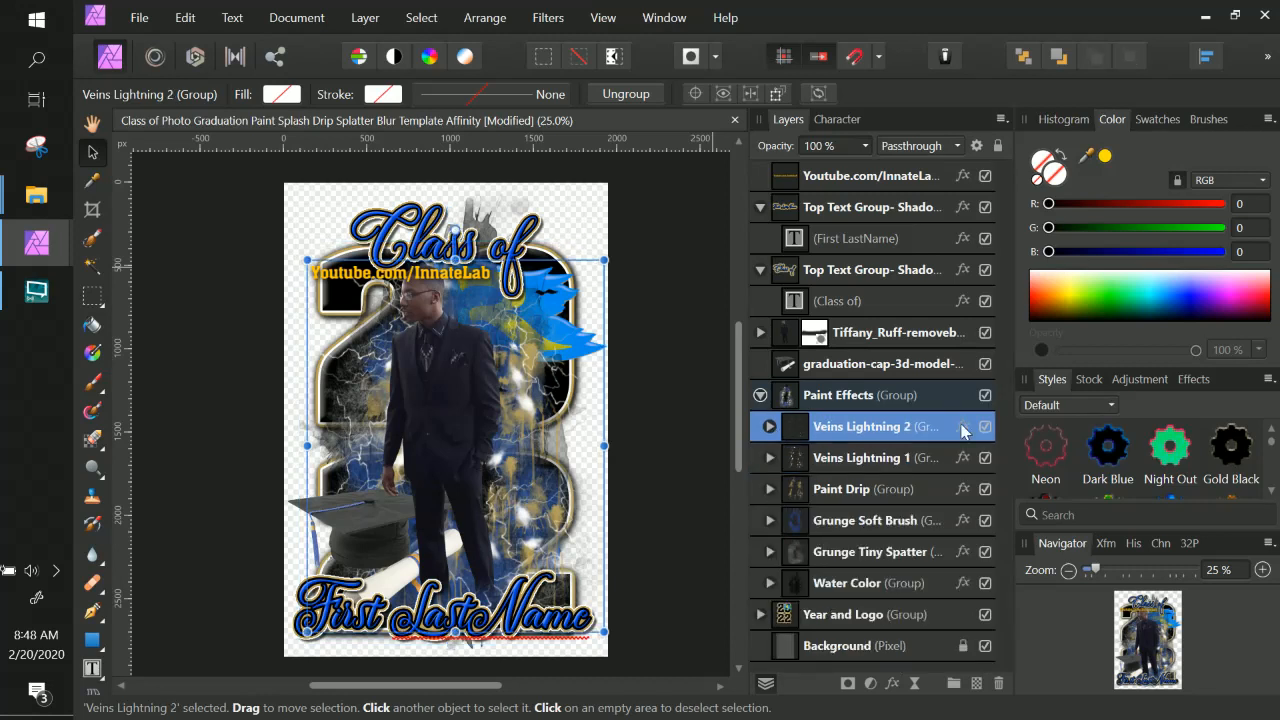
pyautogui.click(985, 428)
pyautogui.click(985, 428)
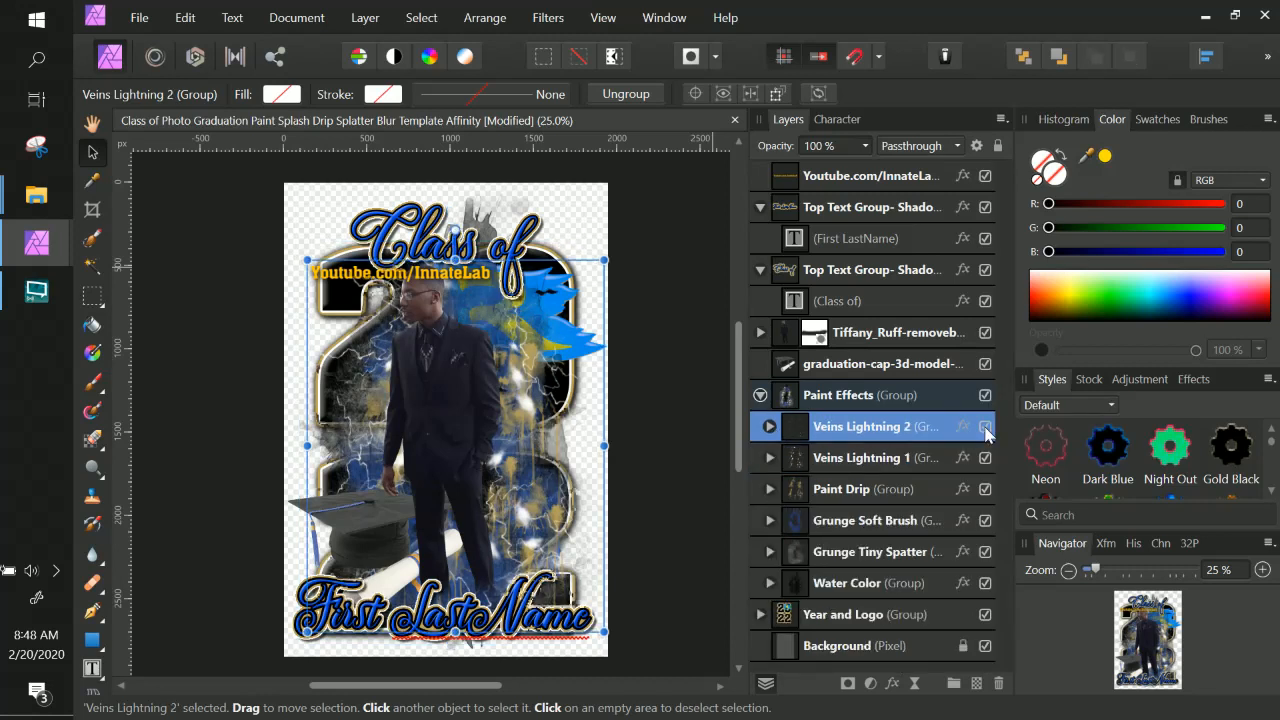
pyautogui.doubleClick(896, 428)
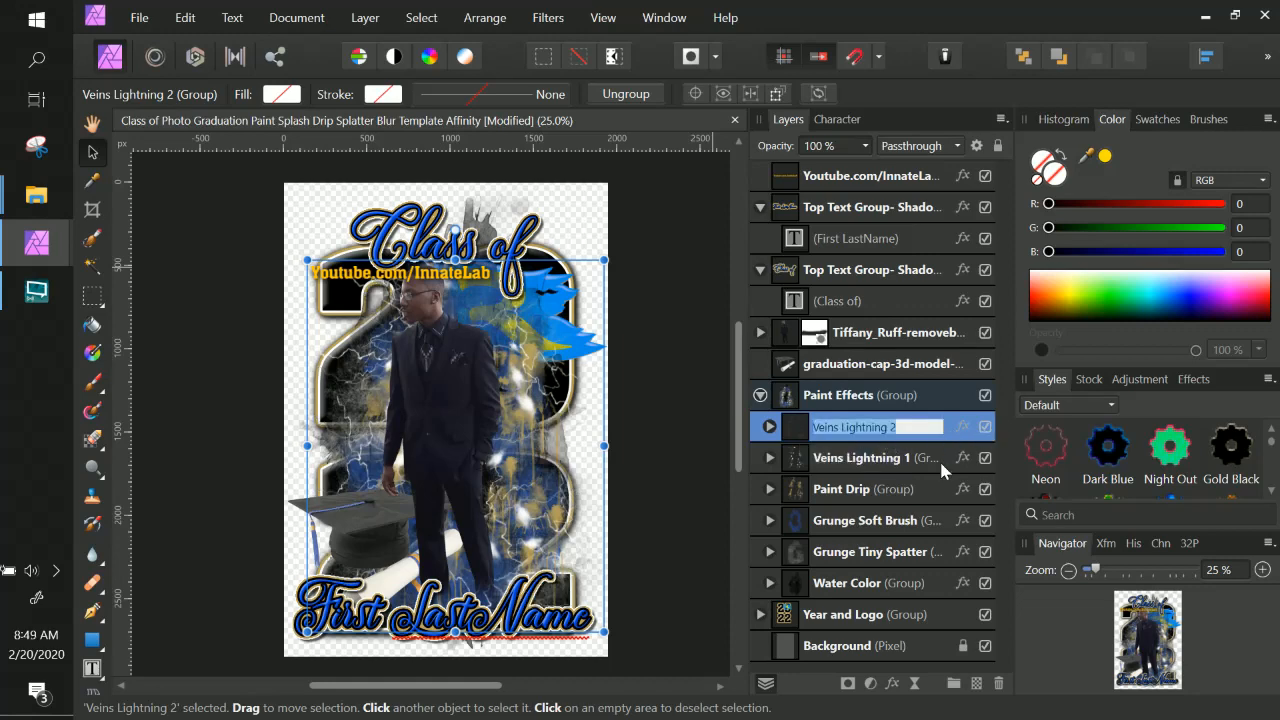
pyautogui.press('Escape')
# Toggle the visibility of the Grunge Tiny Spatter and Water Color groups to compare the paint effects.
pyautogui.click(897, 521)
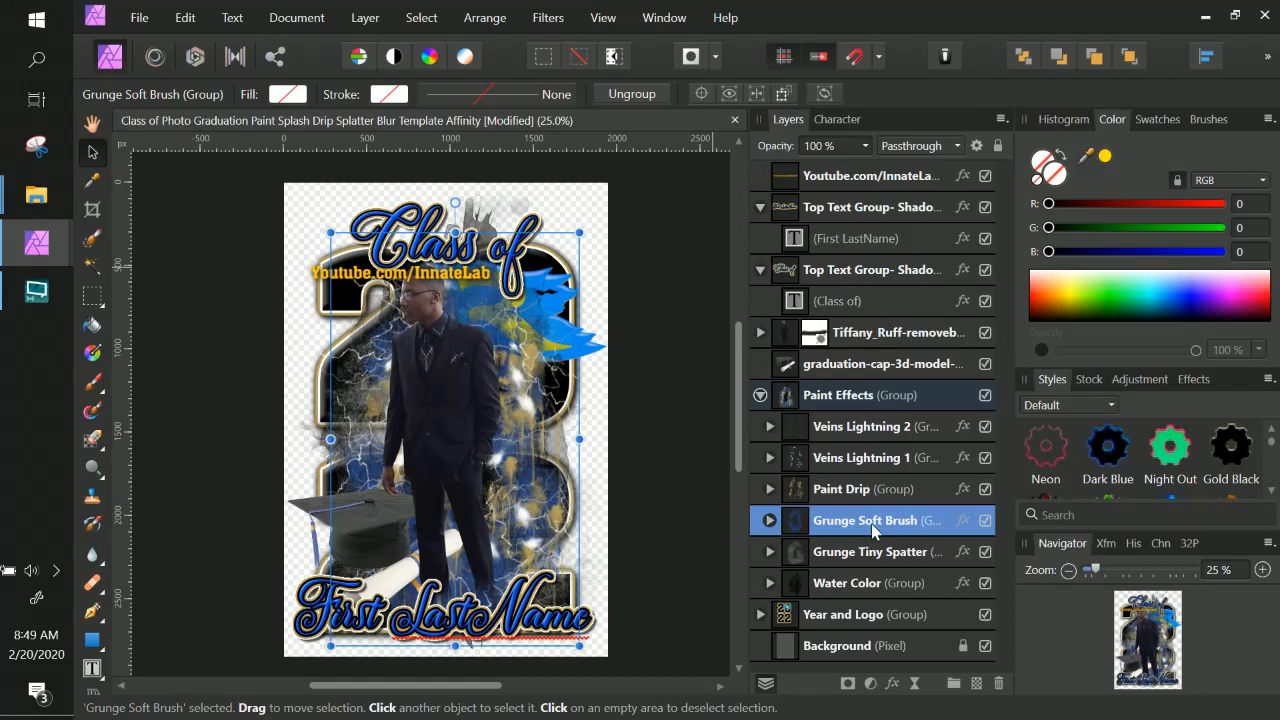
pyautogui.click(986, 551)
pyautogui.click(986, 551)
pyautogui.click(986, 551)
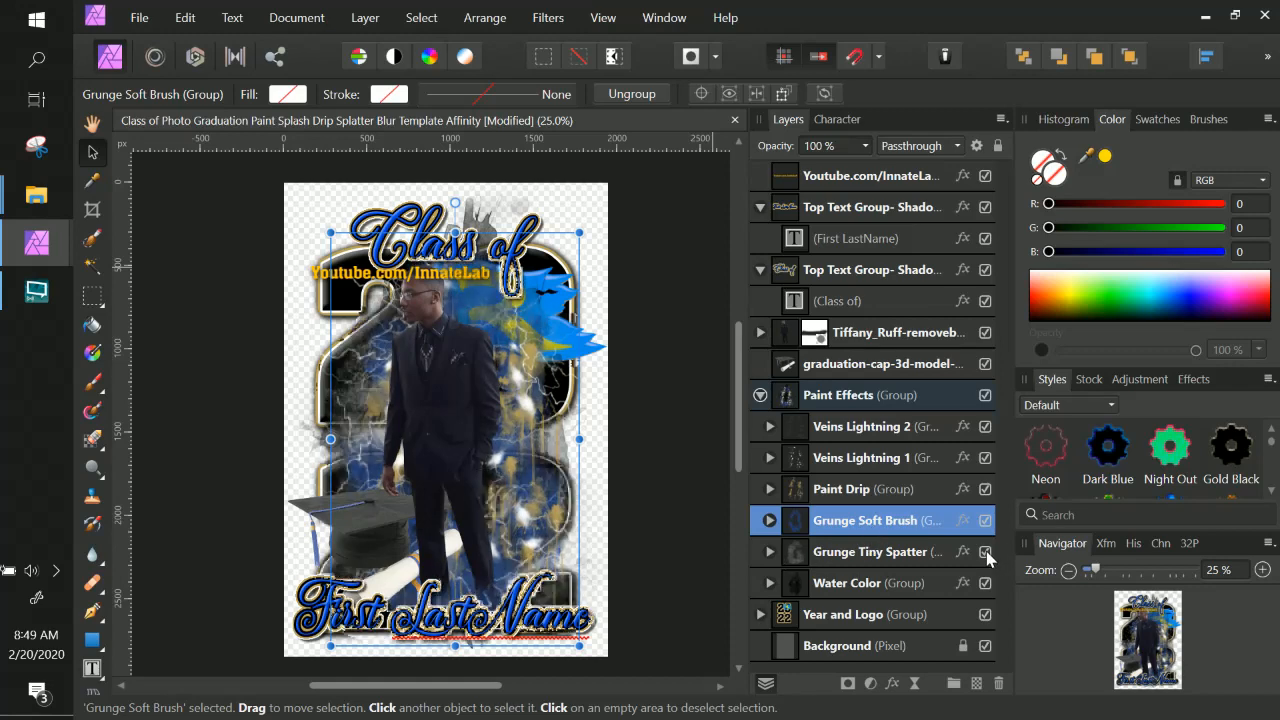
pyautogui.click(986, 584)
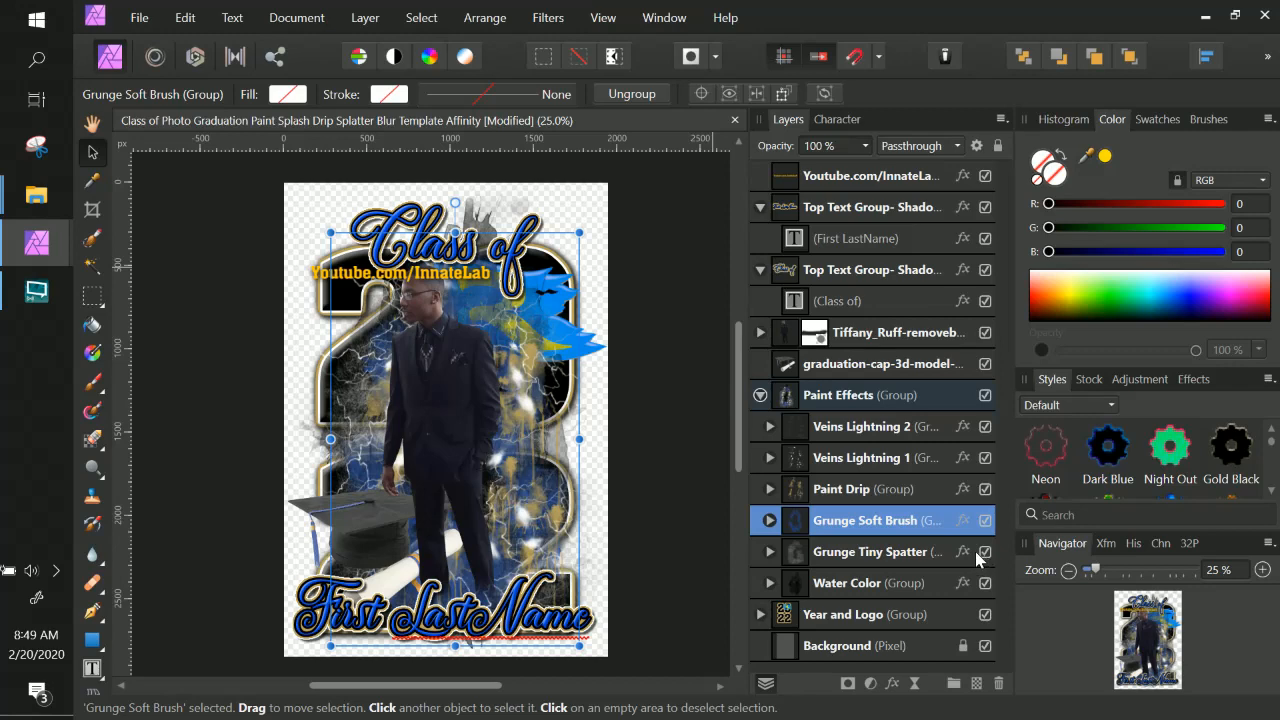
# Hide and reshow the Grunge Tiny Spatter group to inspect its effect up close.
pyautogui.scroll(4, 430, 380)
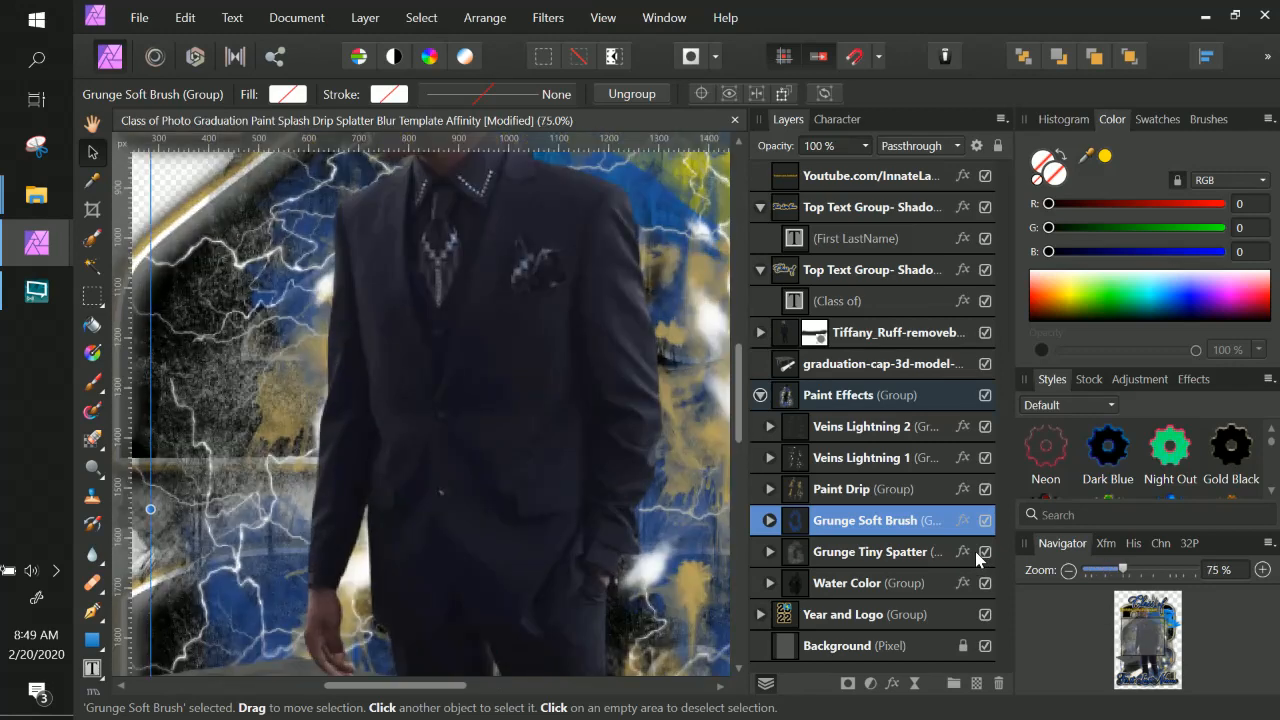
pyautogui.moveTo(655, 540); pyautogui.dragTo(421, 291)
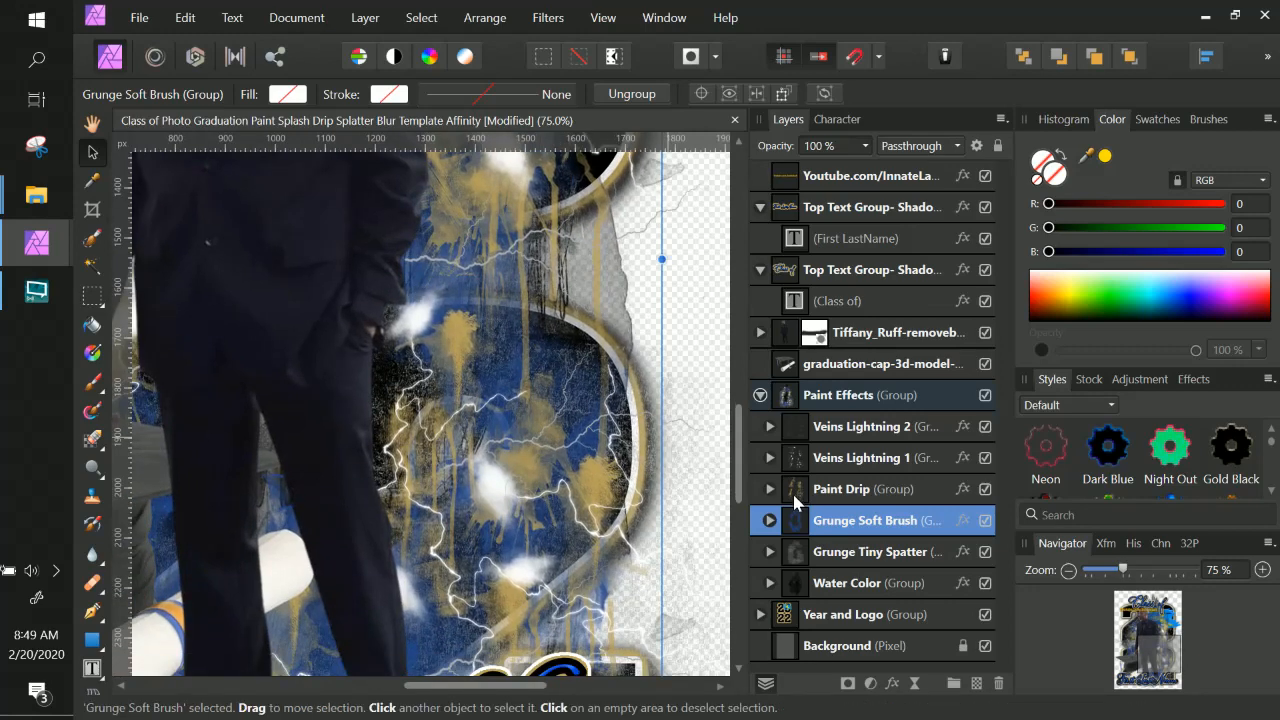
pyautogui.click(985, 553)
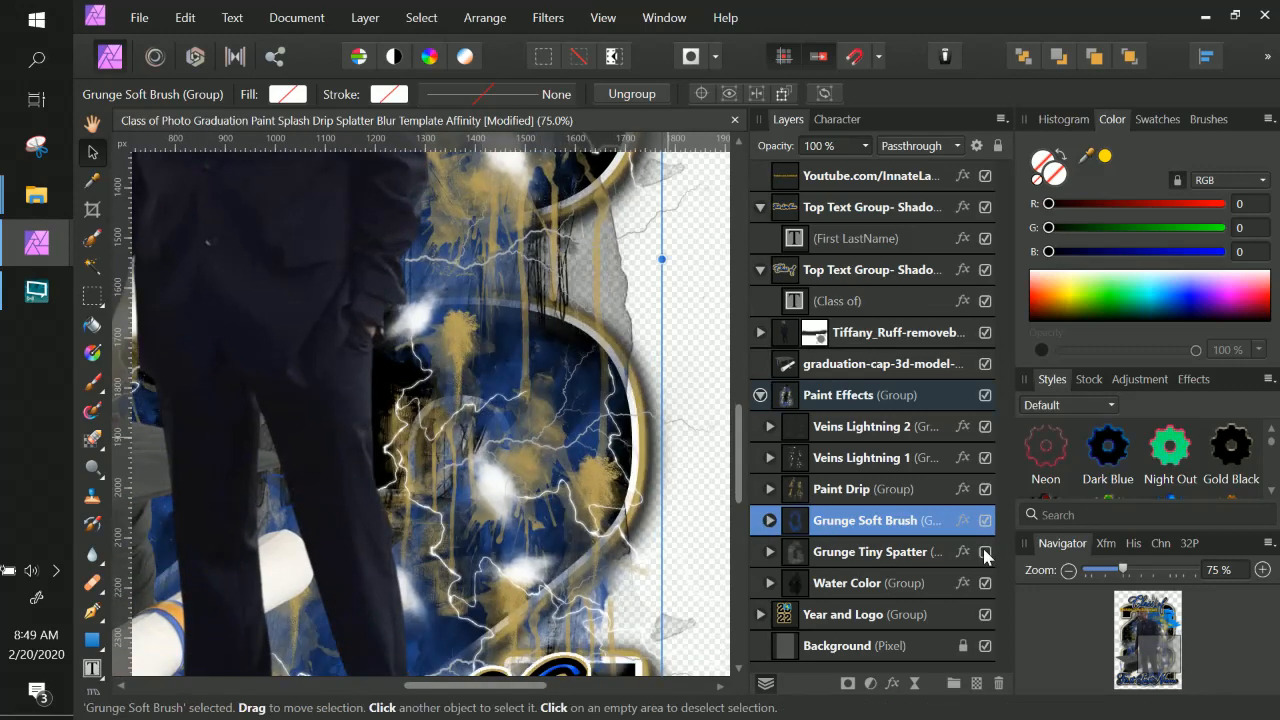
pyautogui.click(985, 553)
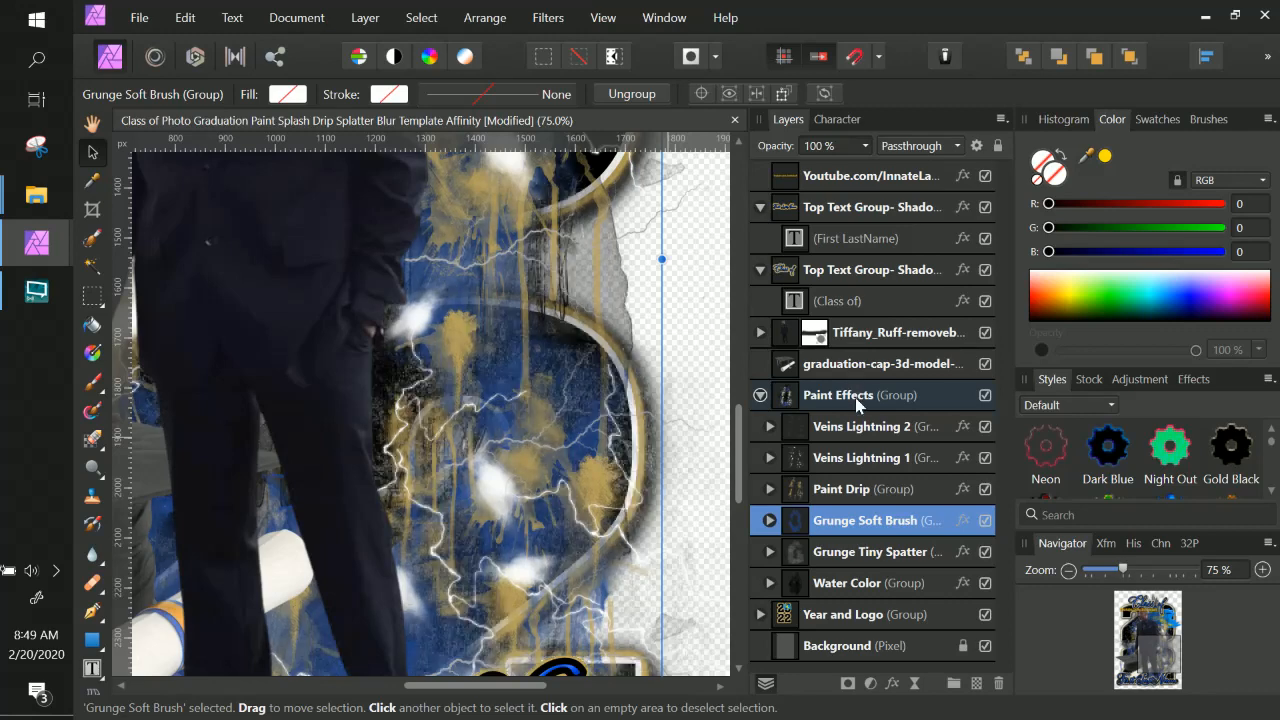
# Add a new white fill layer directly above the locked Background layer.
pyautogui.click(945, 648)
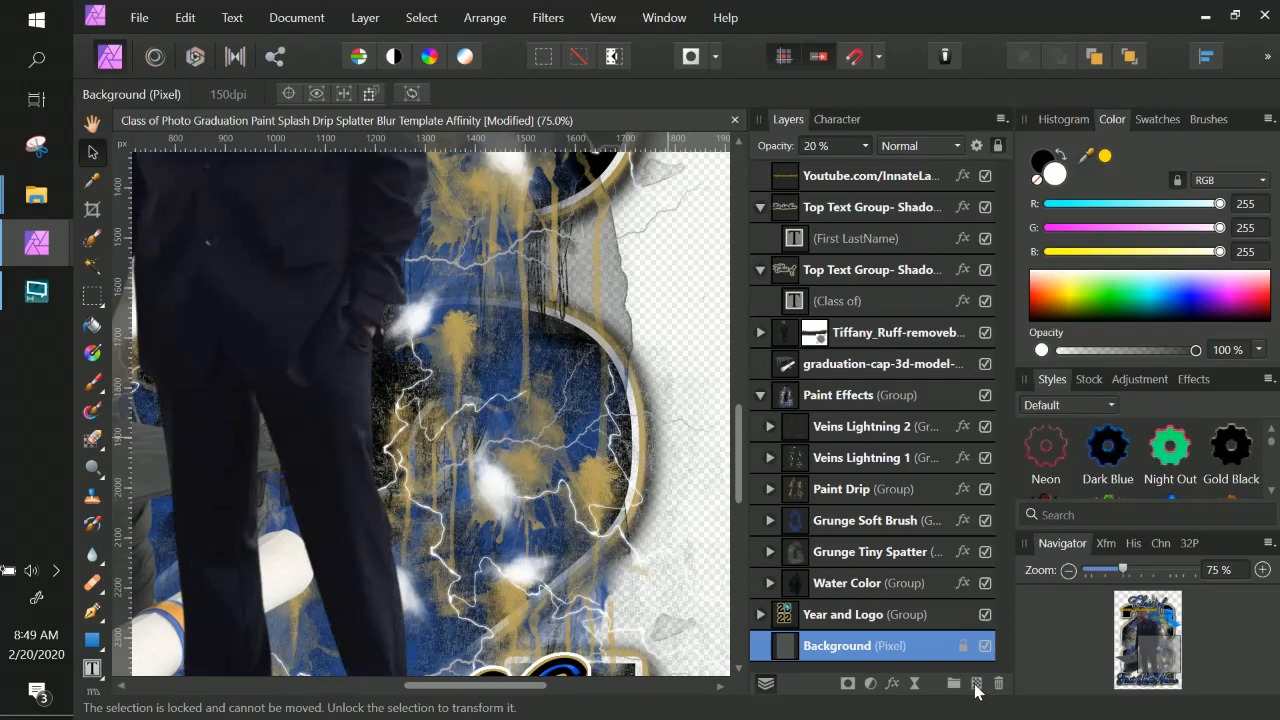
pyautogui.click(296, 17)
pyautogui.moveTo(362, 22)
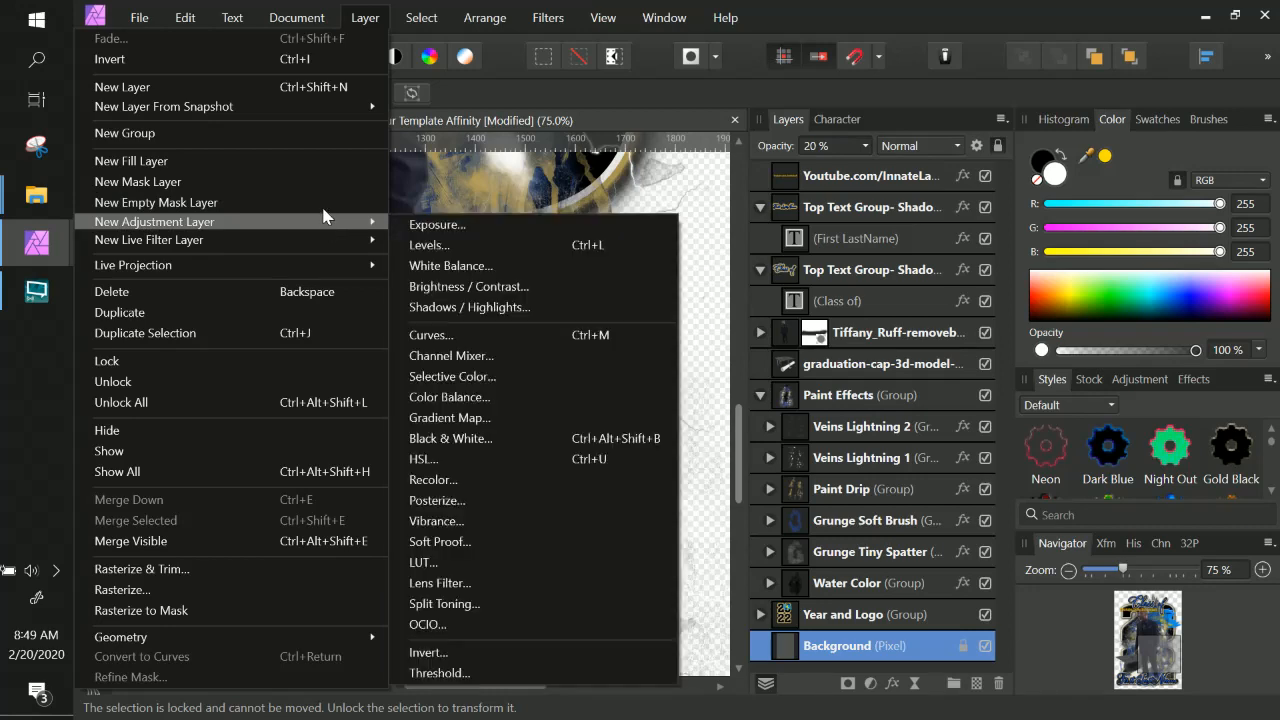
pyautogui.moveTo(324, 231)
pyautogui.click(290, 162)
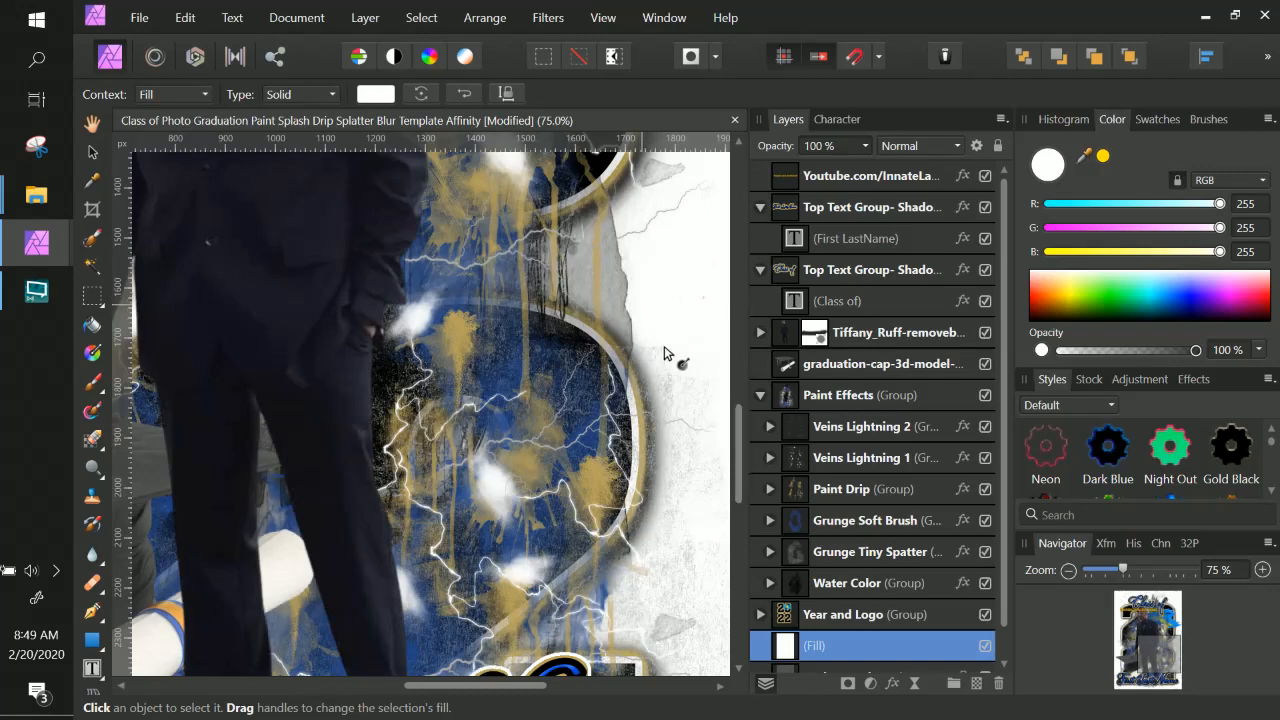
# Collapse the Paint Effects group and nudge the whole group slightly left and down on the poster.
pyautogui.scroll(-5, 665, 518)
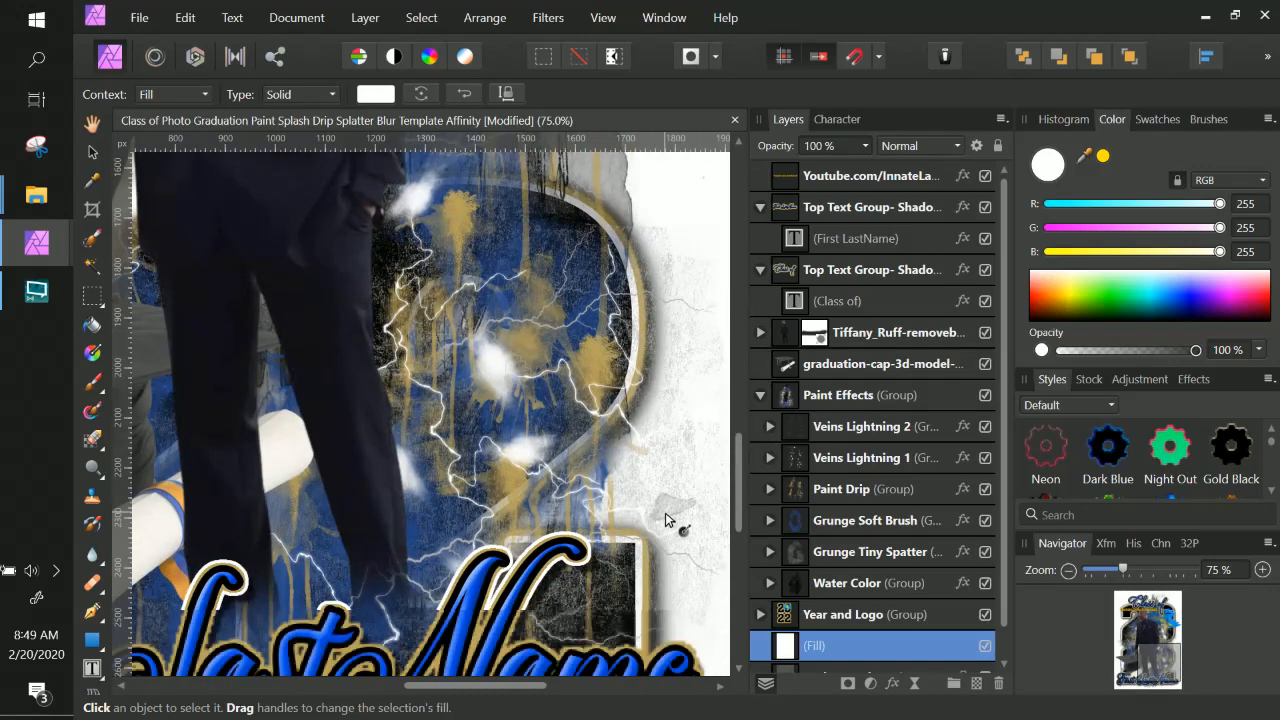
pyautogui.scroll(-2, 665, 520)
pyautogui.scroll(-3, 665, 512)
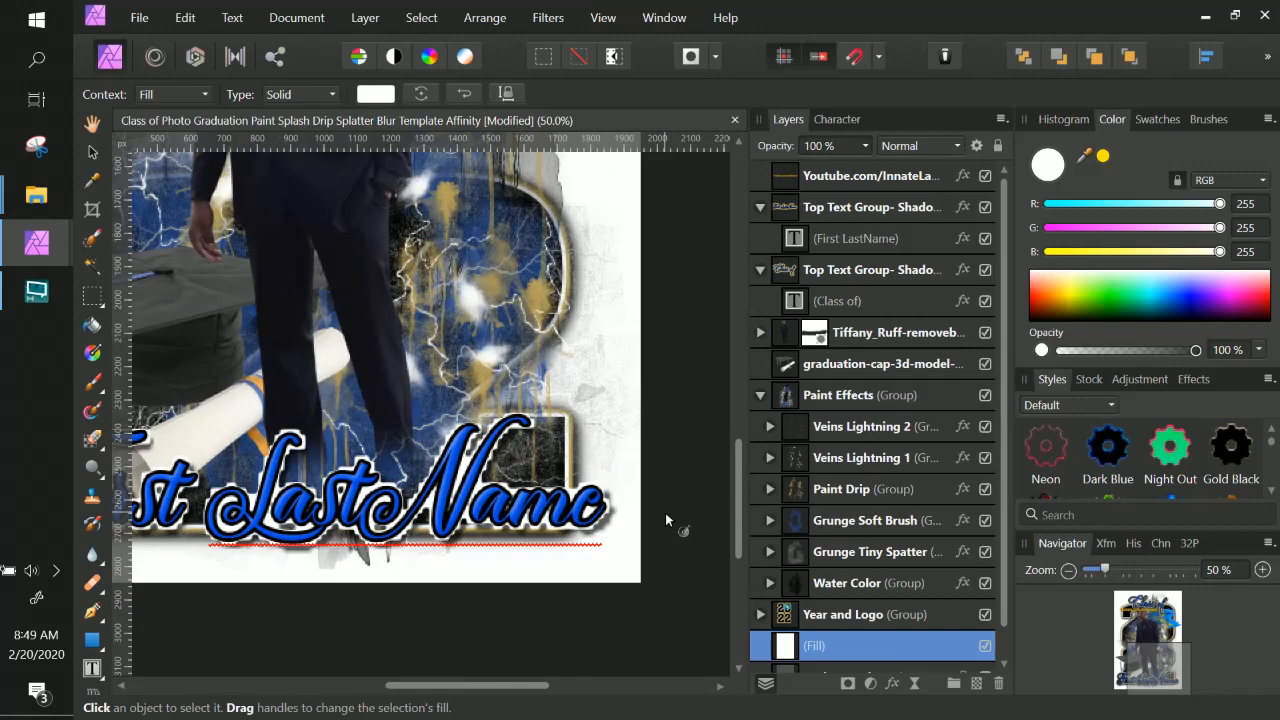
pyautogui.moveTo(425, 330); pyautogui.dragTo(524, 480)
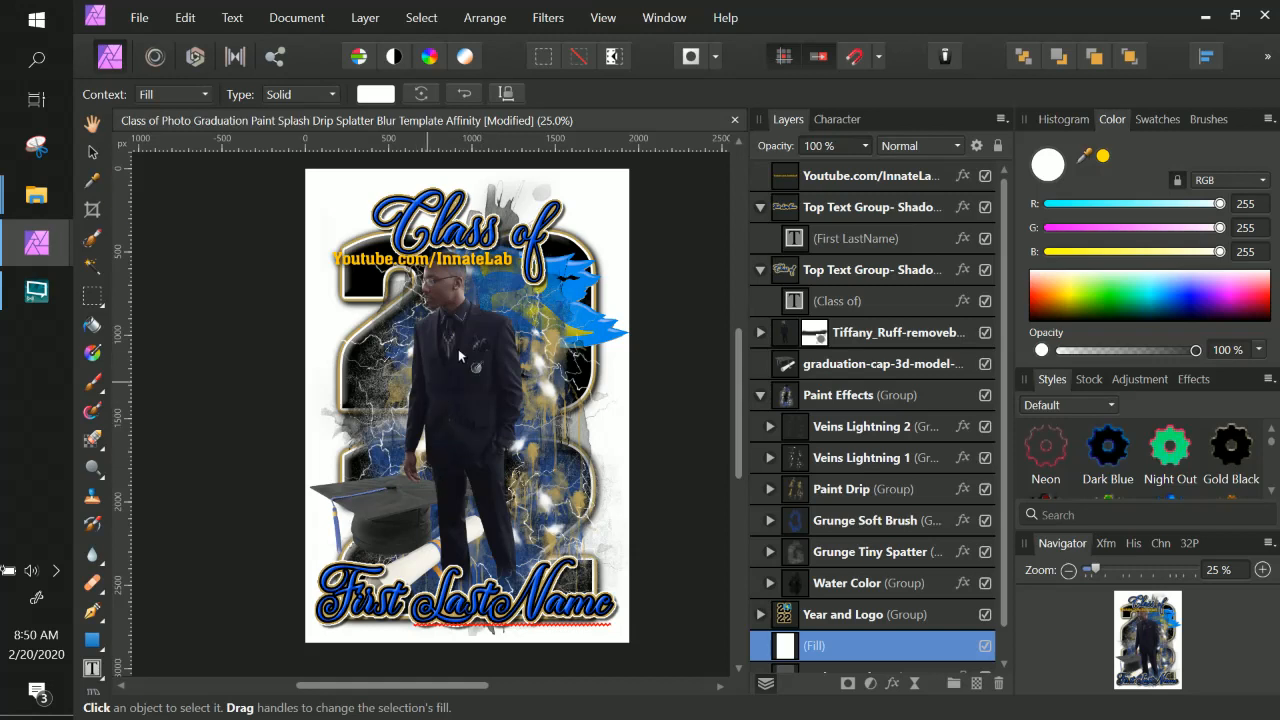
pyautogui.click(828, 400)
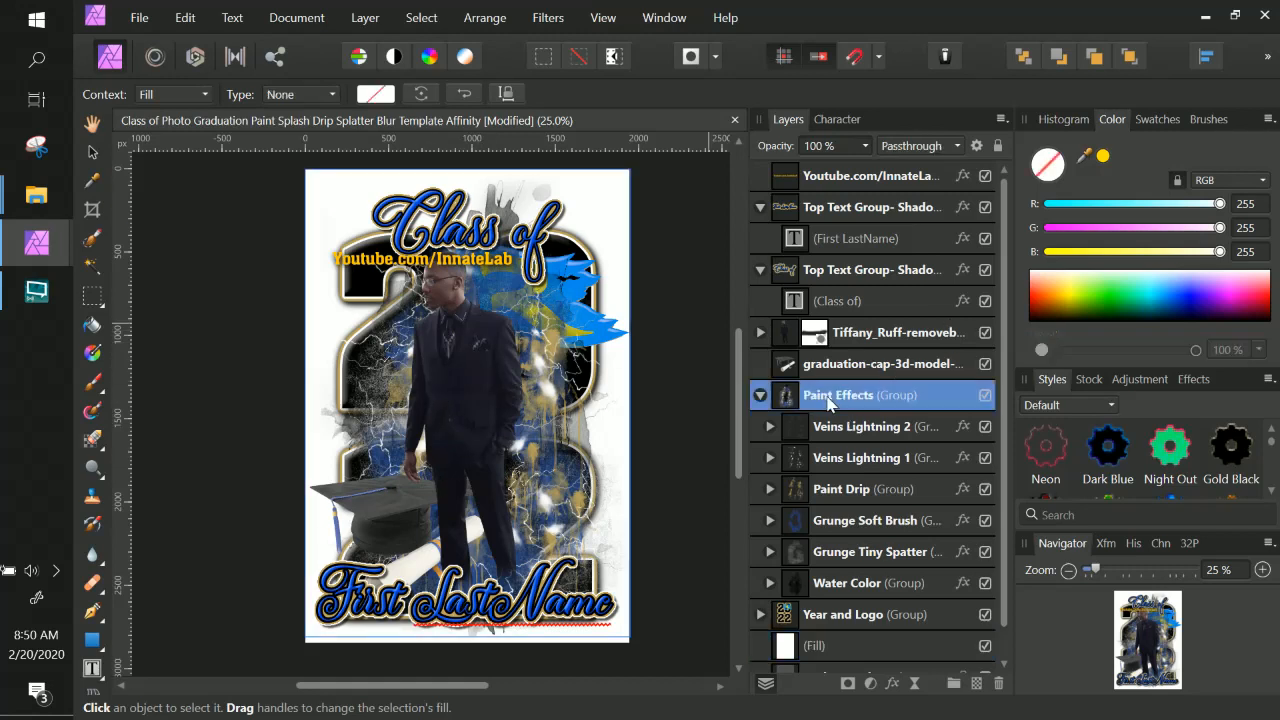
pyautogui.click(760, 396)
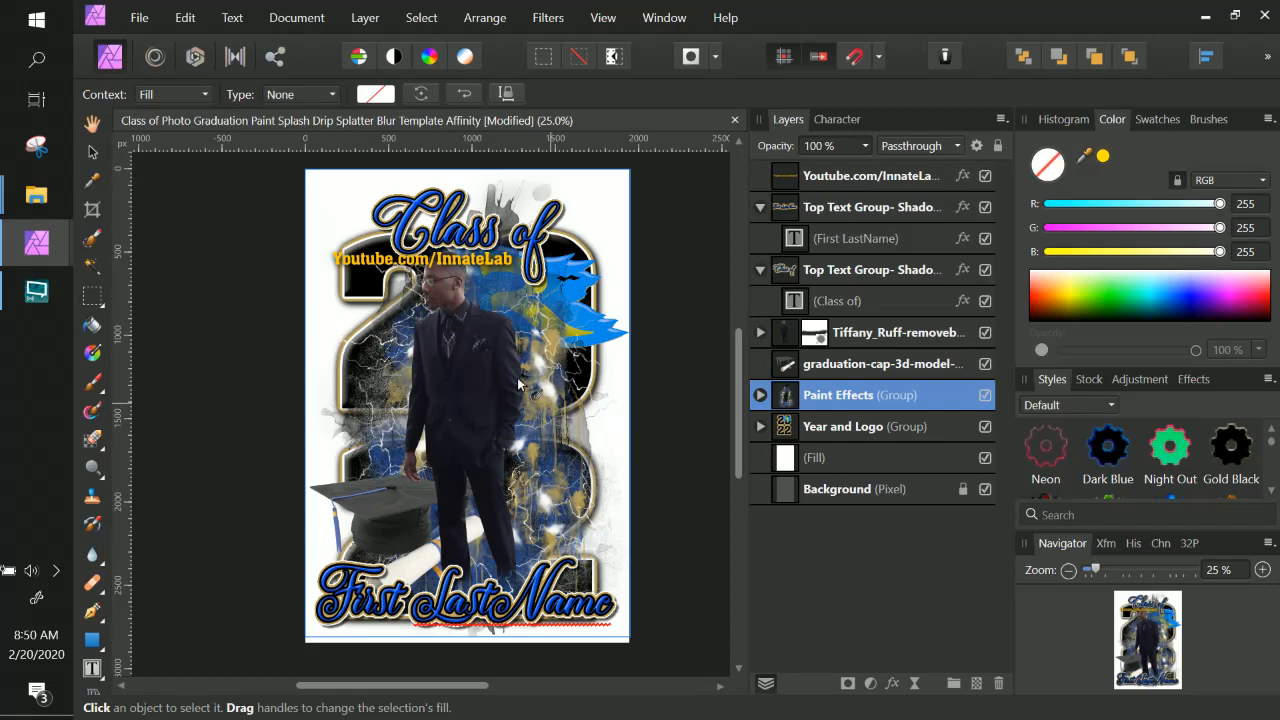
pyautogui.click(93, 152)
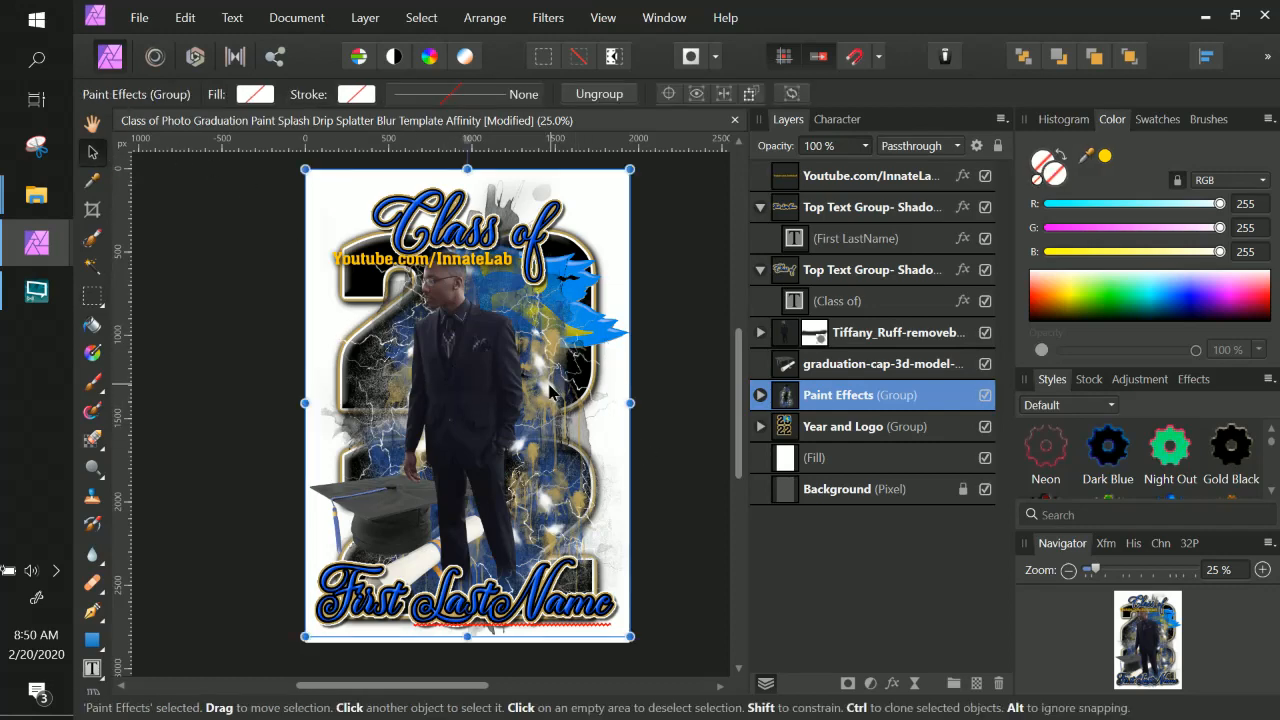
pyautogui.moveTo(556, 392); pyautogui.dragTo(540, 393)
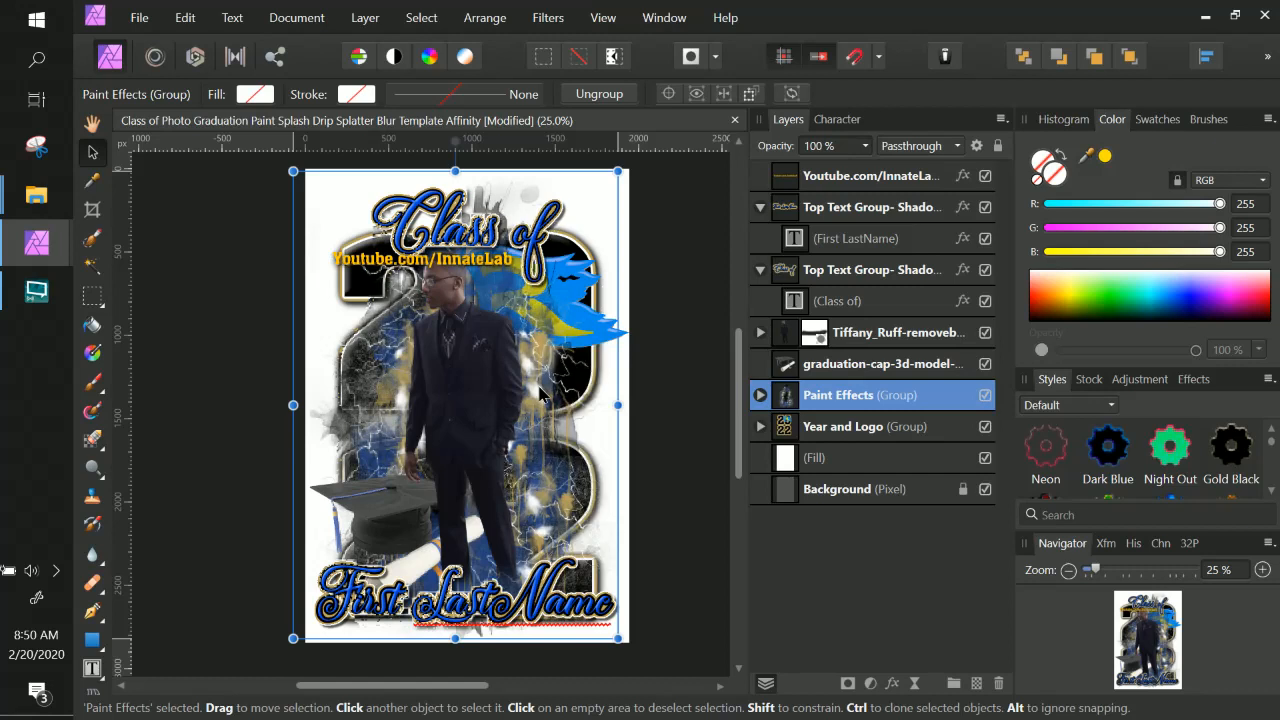
pyautogui.moveTo(540, 387)
pyautogui.mouseDown()
pyautogui.moveTo(533, 401)
pyautogui.moveTo(548, 402)
pyautogui.mouseUp()
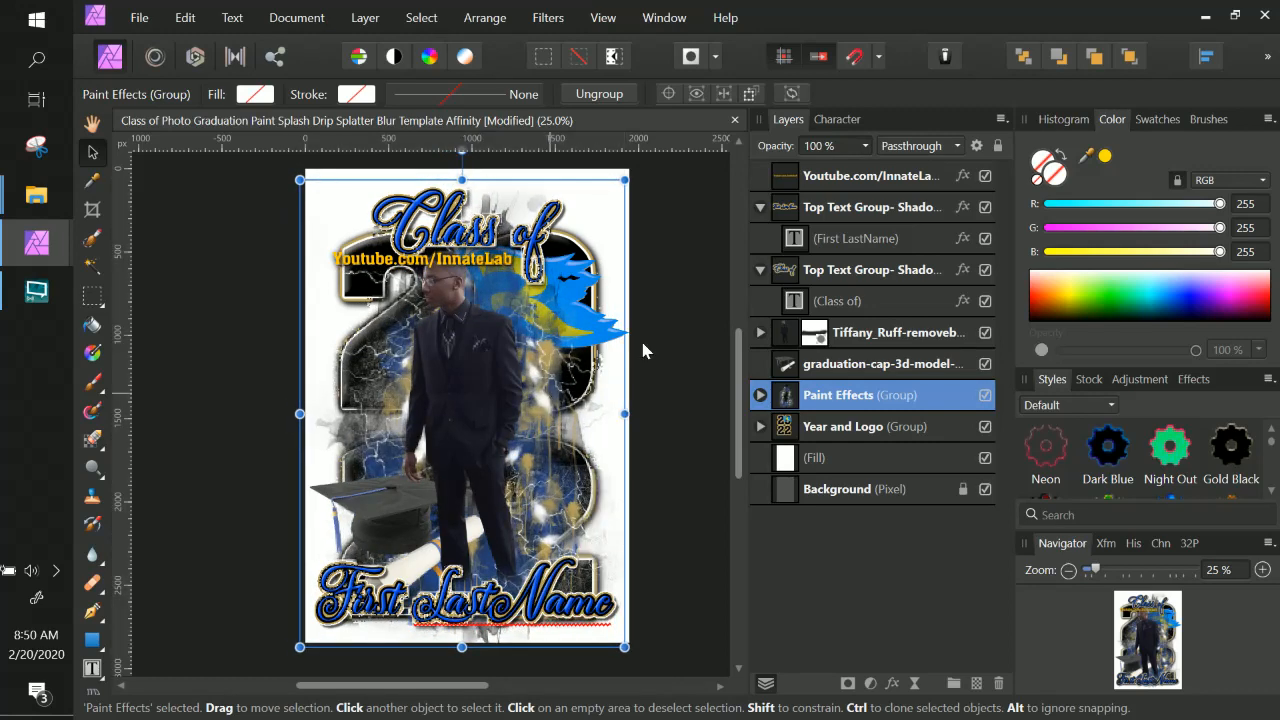
# Select the graduate photo layer and nudge it slightly right and down.
pyautogui.click(833, 332)
pyautogui.moveTo(477, 384)
pyautogui.mouseDown()
pyautogui.moveTo(489, 372)
pyautogui.moveTo(492, 390)
pyautogui.mouseUp()
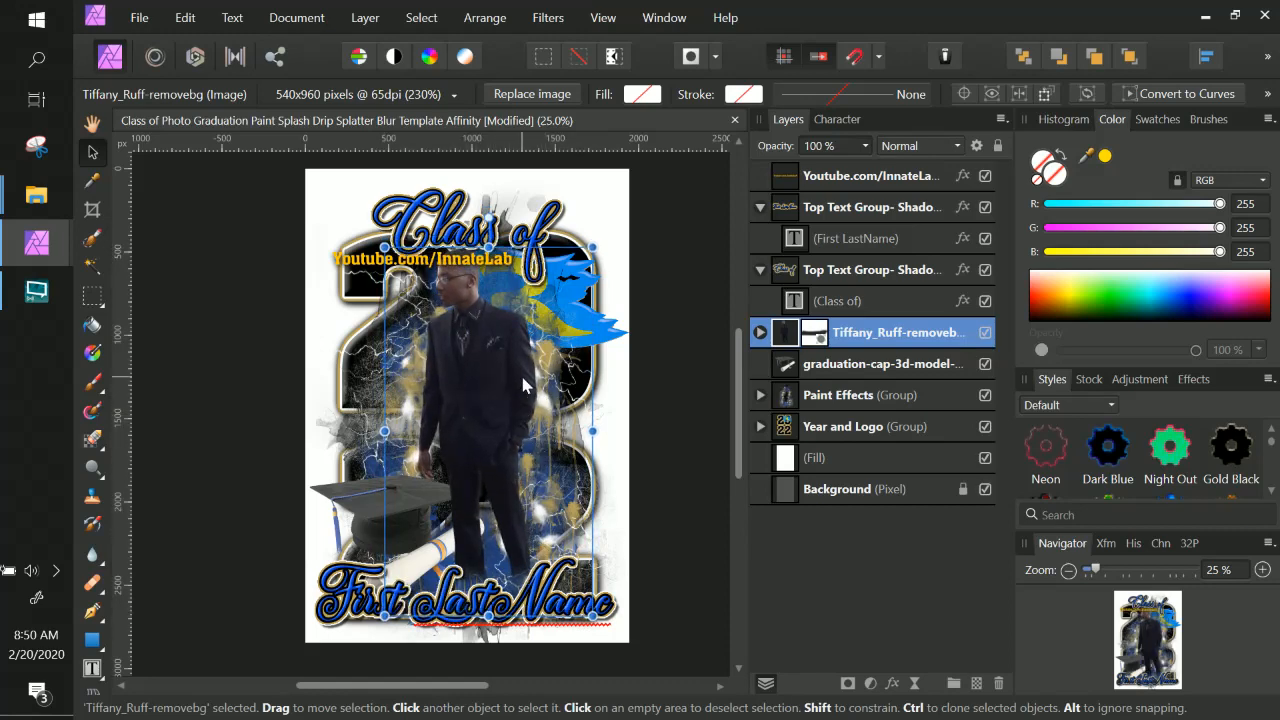
# Expand the Paint Effects and Veins Lightning 1 groups and toggle Layer 70's visibility off and on.
pyautogui.hotkey('ctrl', '+')
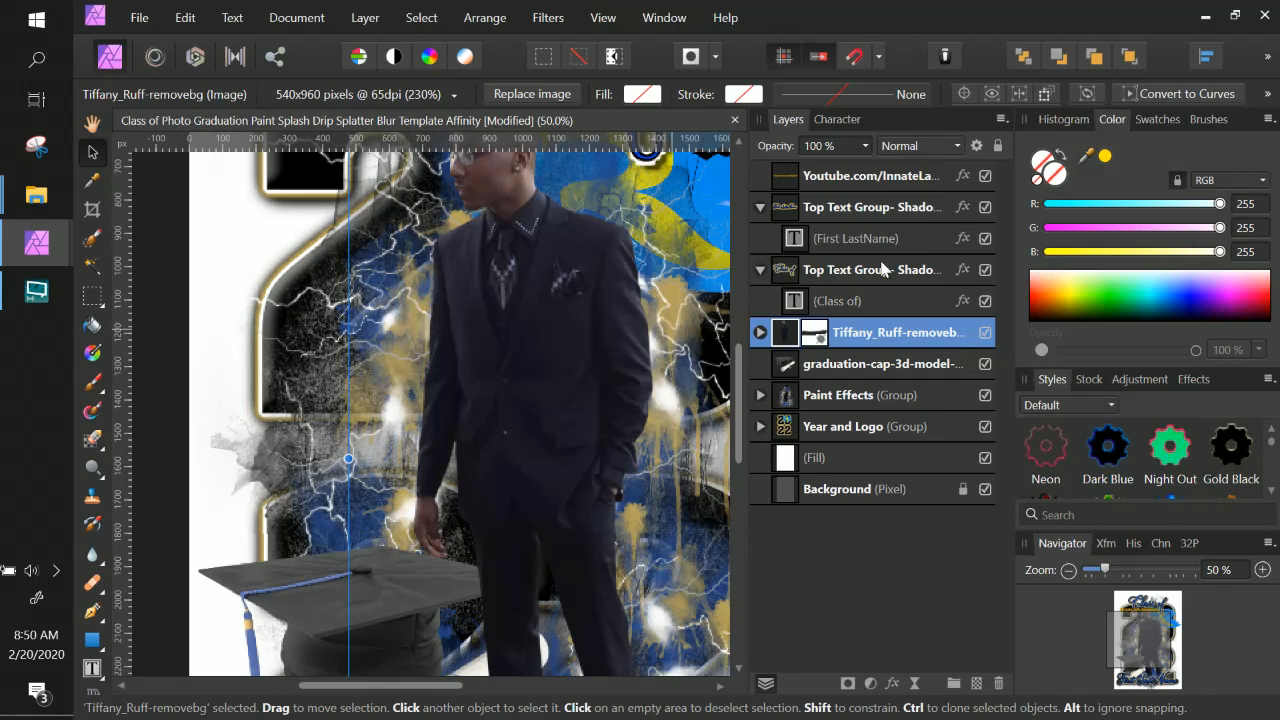
pyautogui.click(770, 407)
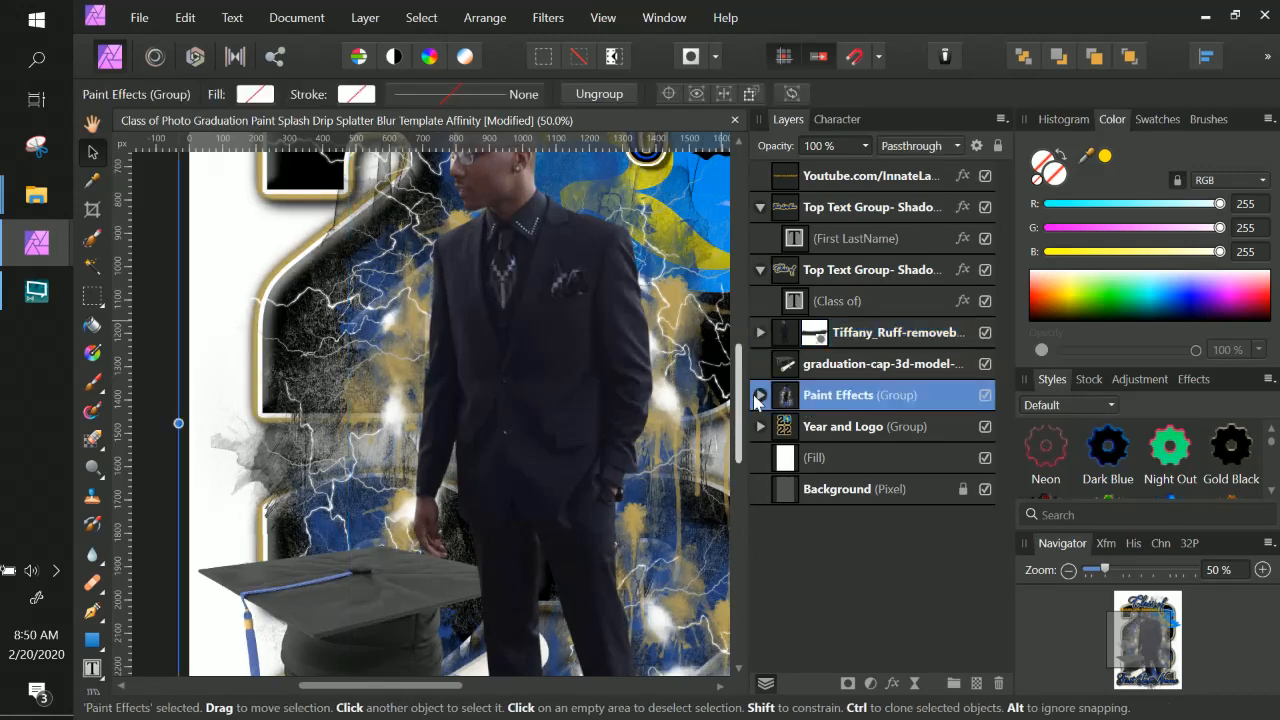
pyautogui.click(760, 396)
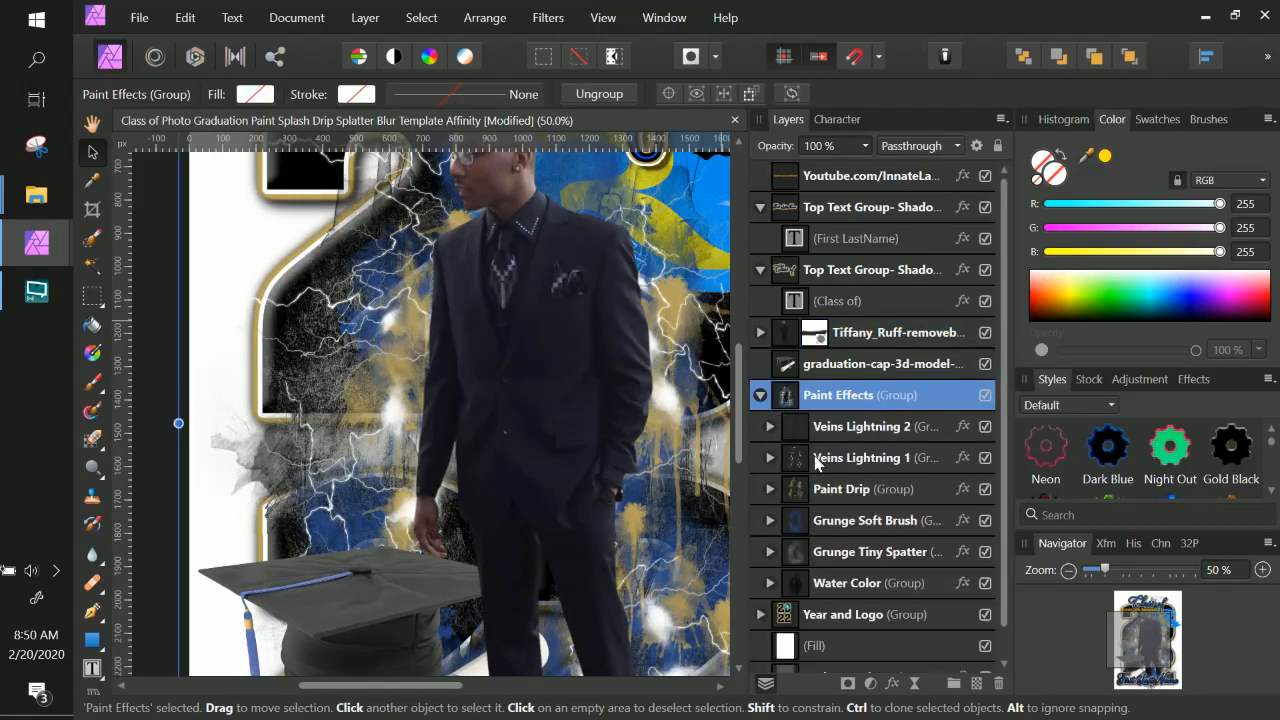
pyautogui.scroll(-1, 781, 462)
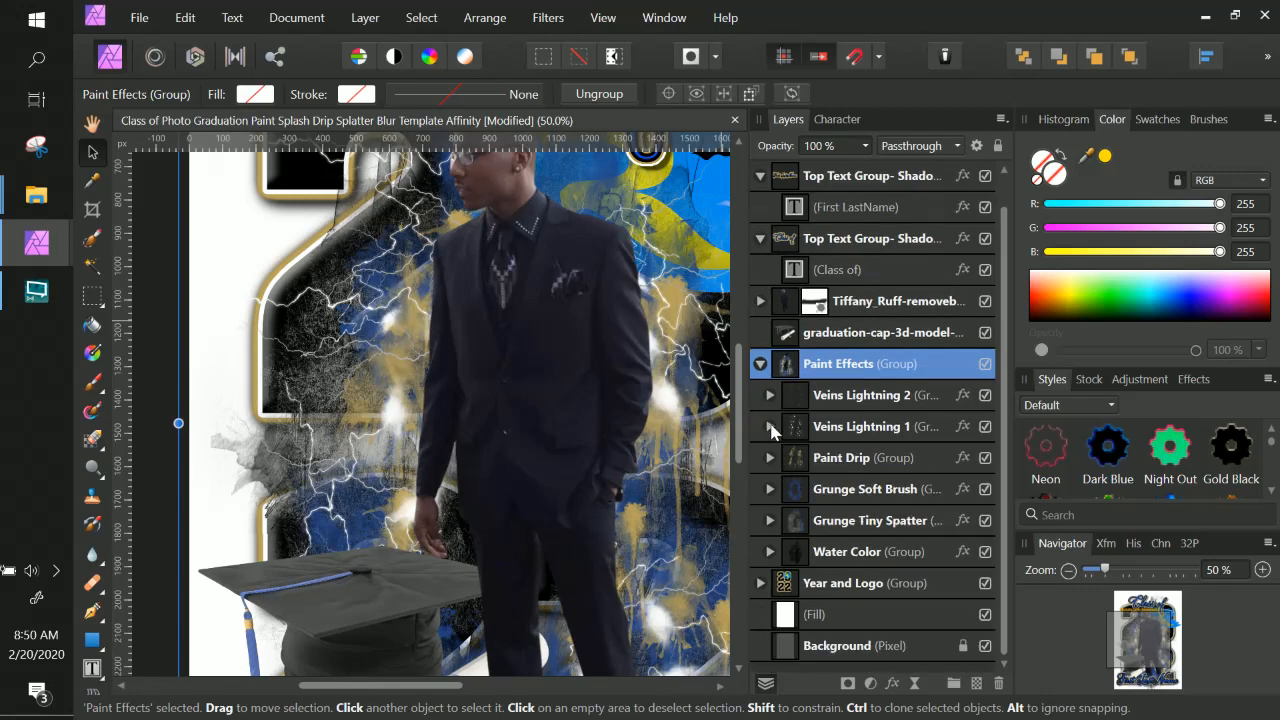
pyautogui.click(770, 427)
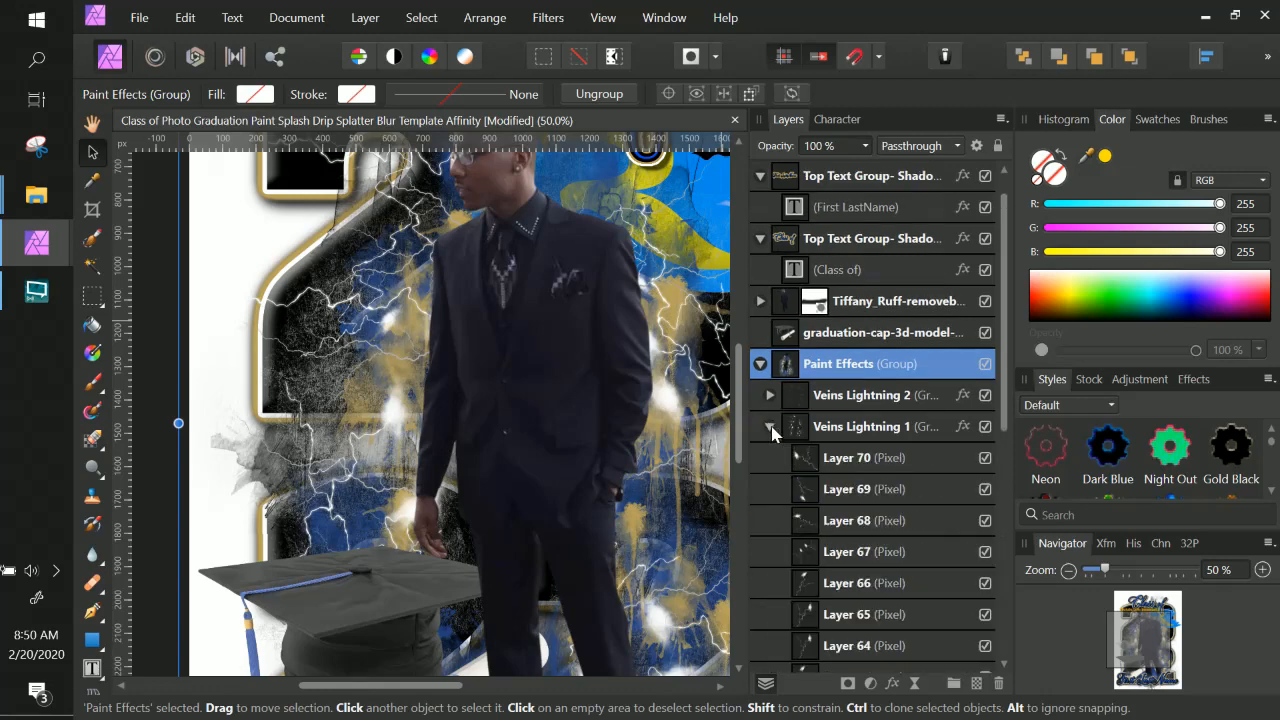
pyautogui.click(852, 460)
pyautogui.click(985, 459)
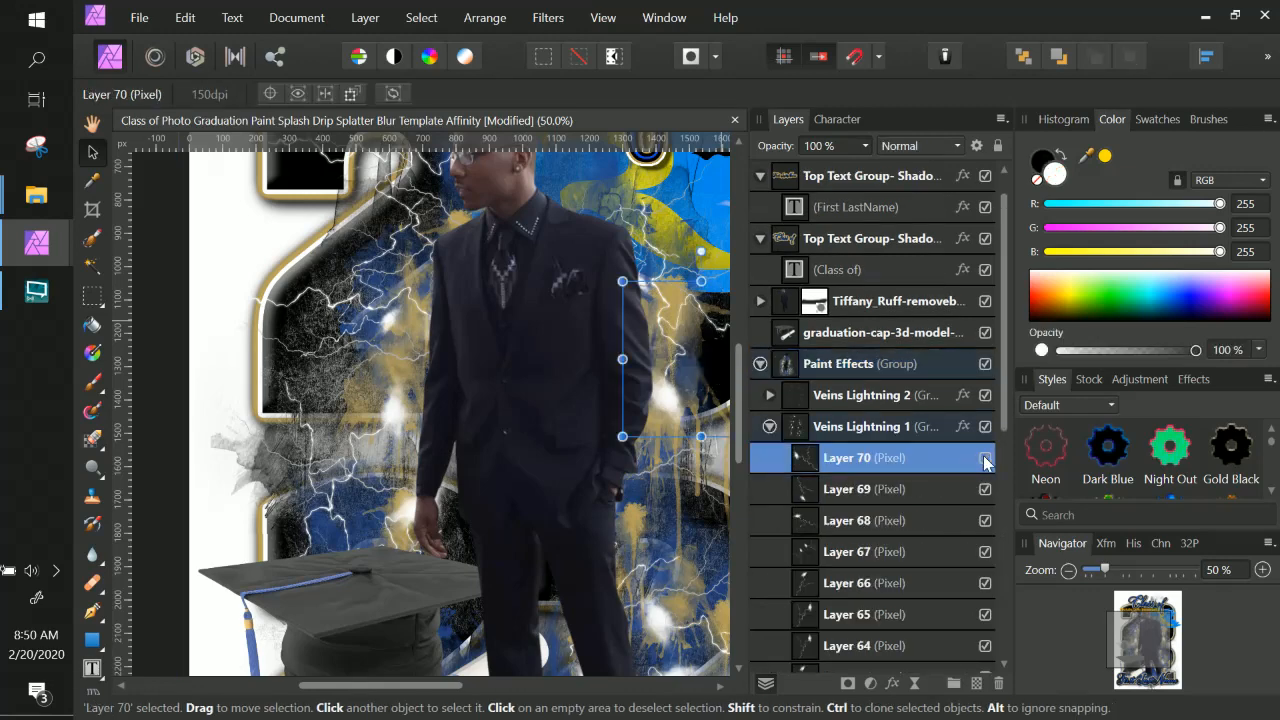
pyautogui.click(985, 459)
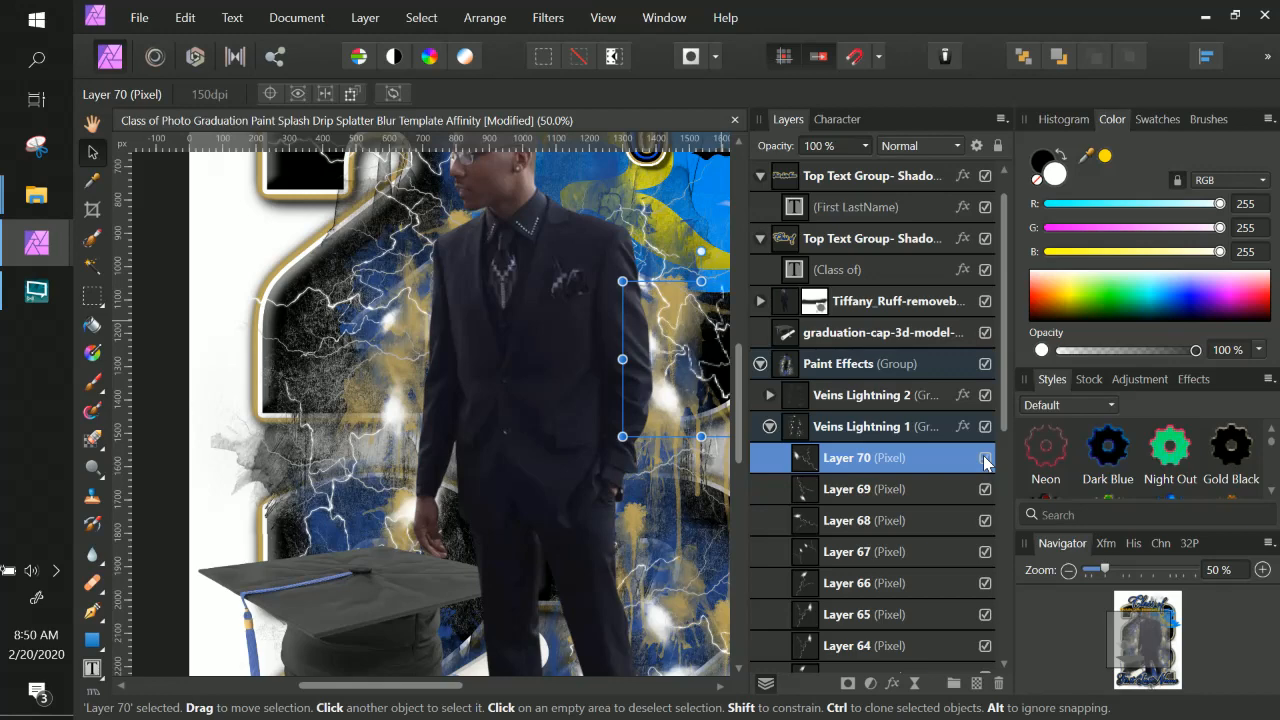
# Select lightning Layer 68 and move it slightly left on the canvas.
pyautogui.click(911, 482)
pyautogui.click(866, 527)
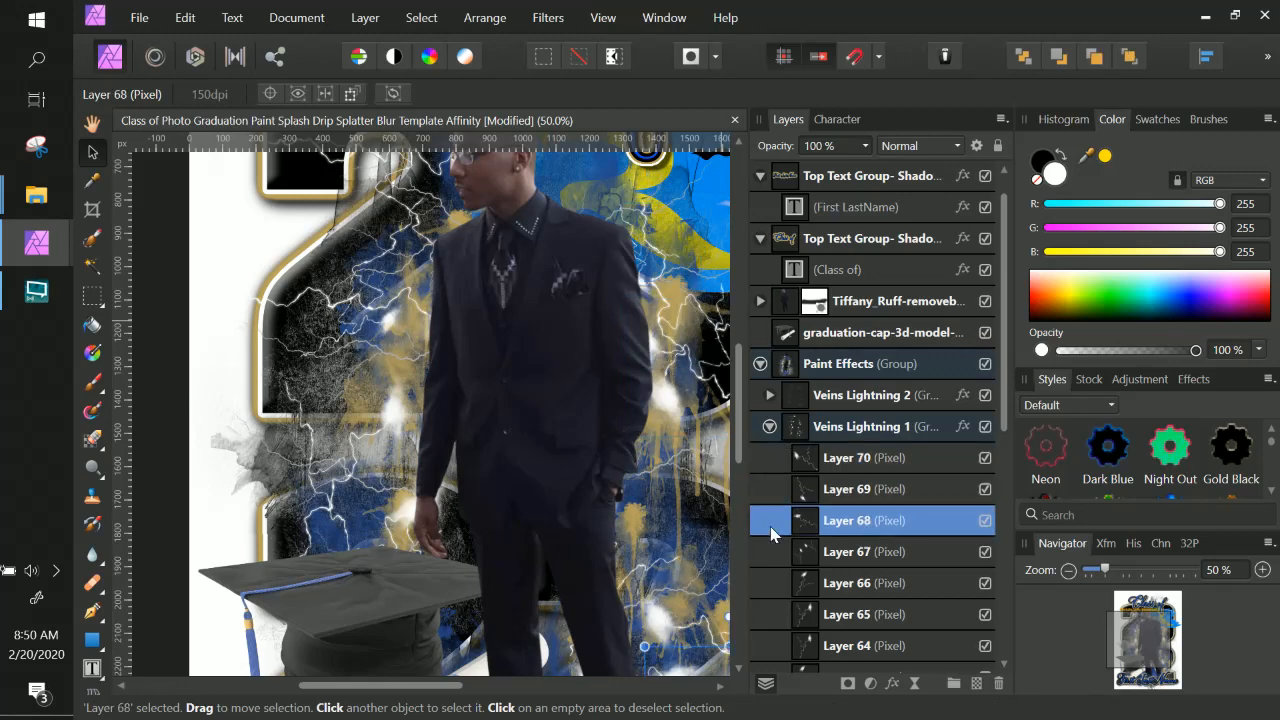
pyautogui.press('space')
pyautogui.moveTo(684, 556); pyautogui.dragTo(609, 471)
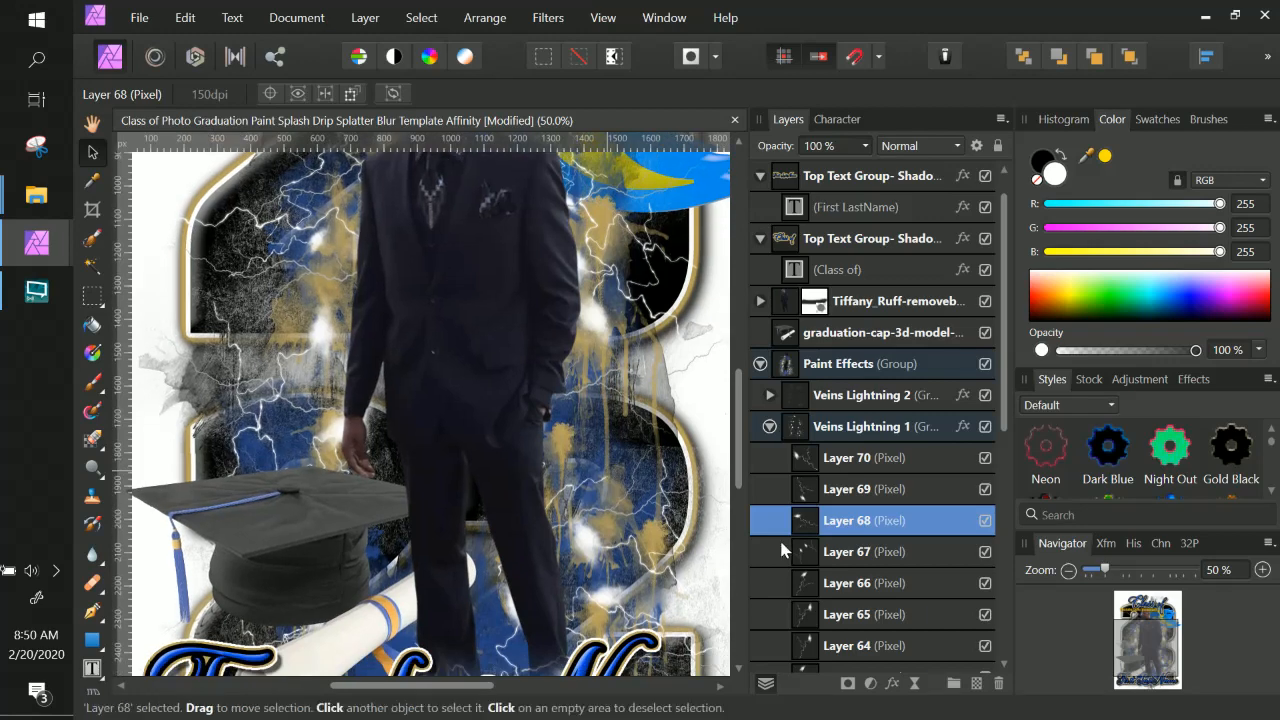
pyautogui.doubleClick(845, 521)
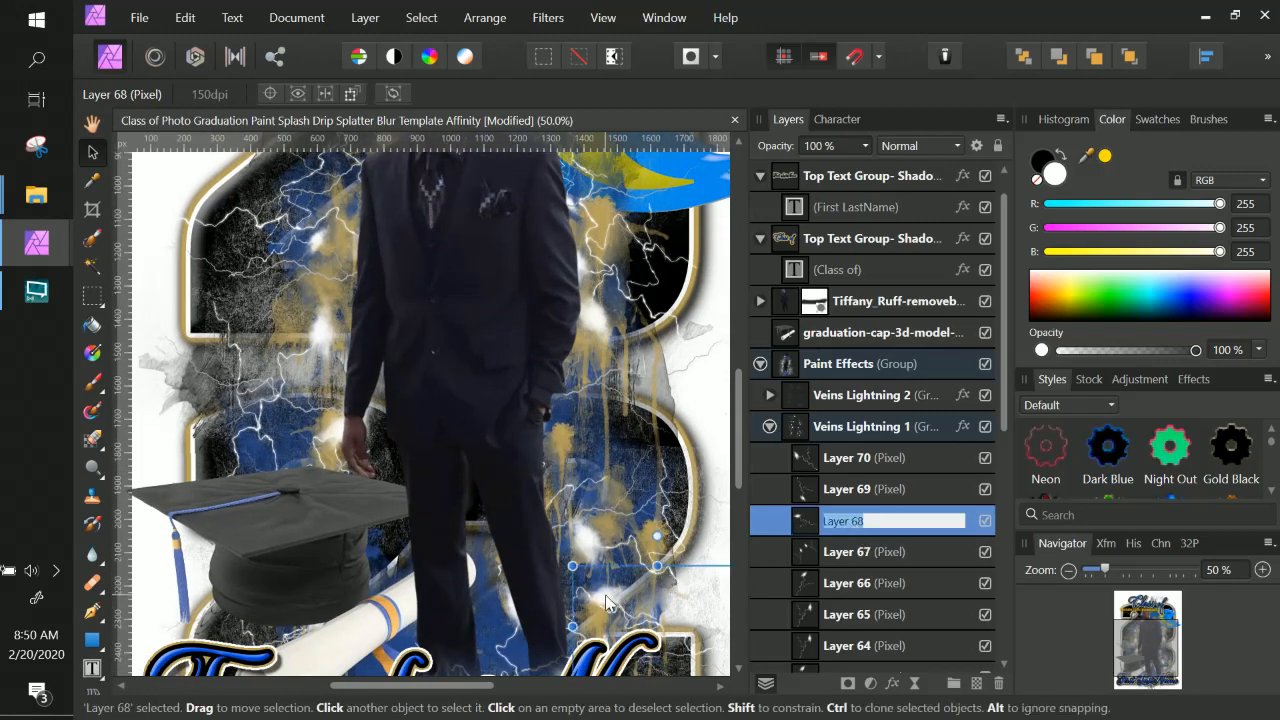
pyautogui.moveTo(605, 602); pyautogui.dragTo(572, 607)
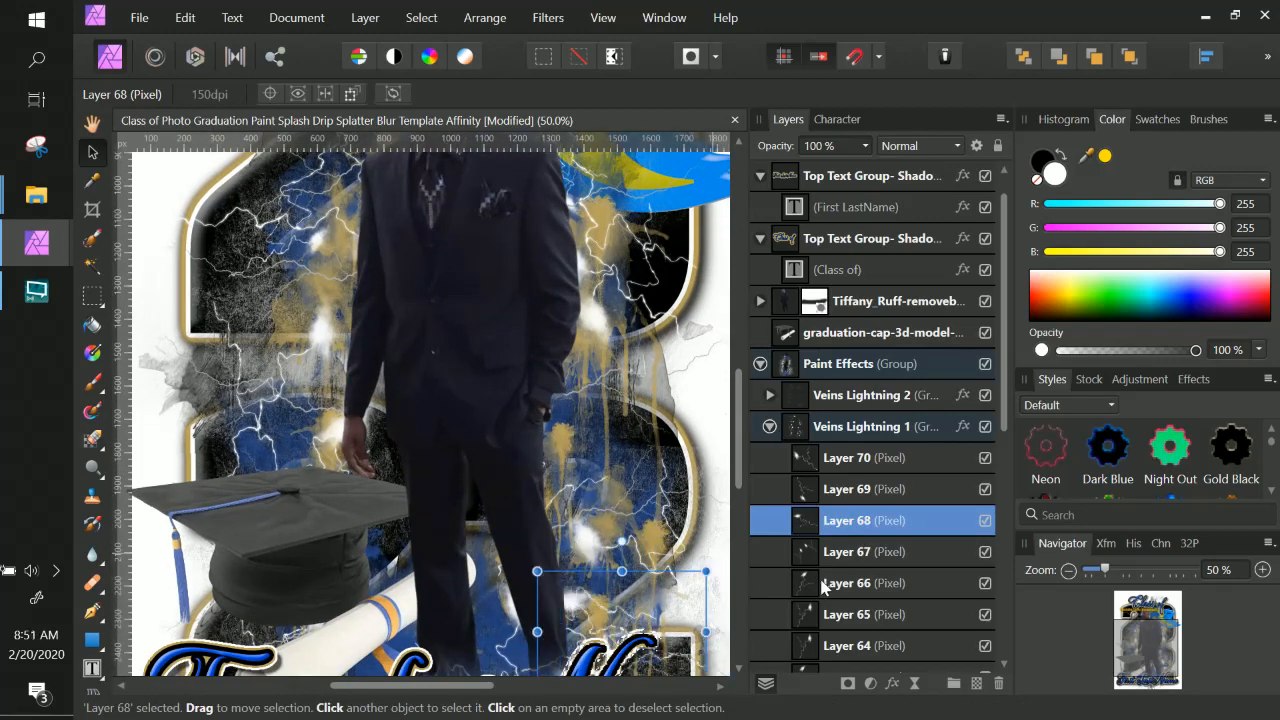
# Move lightning Layer 67 upward and Layer 66 up and slightly right over the graduate's body.
pyautogui.click(838, 551)
pyautogui.moveTo(557, 531); pyautogui.dragTo(545, 431)
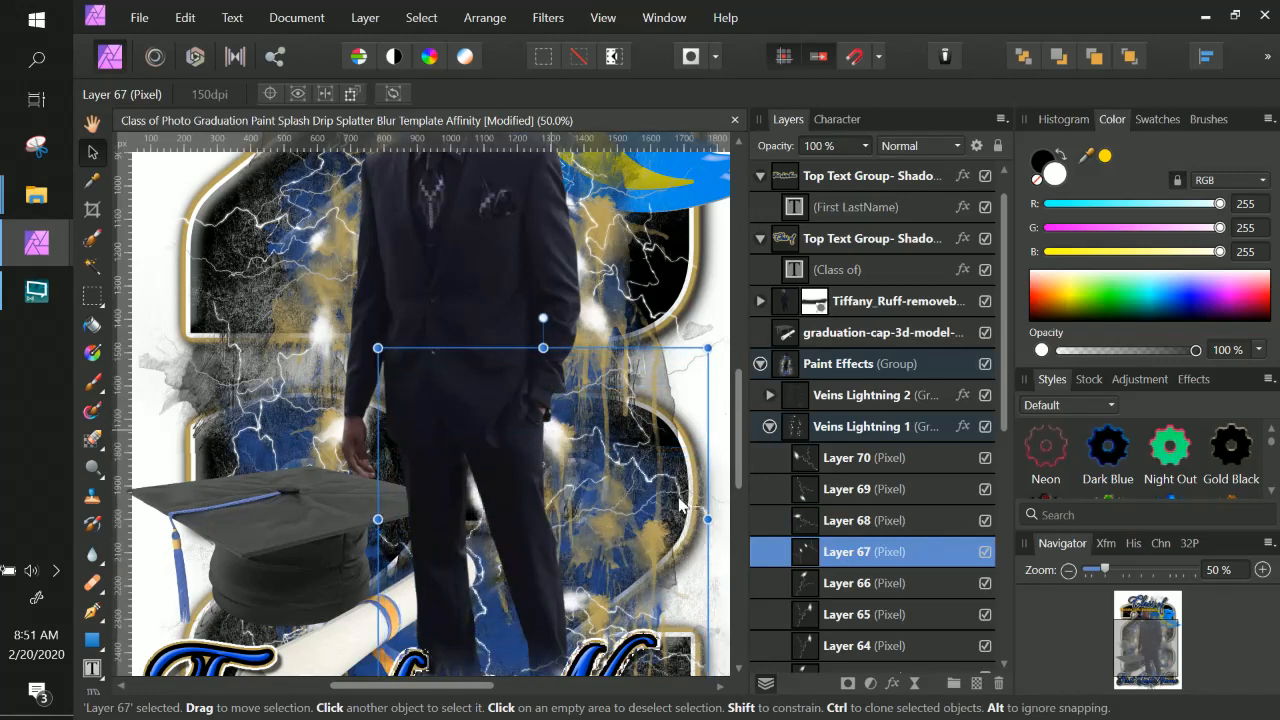
pyautogui.moveTo(649, 474); pyautogui.dragTo(668, 555)
pyautogui.click(890, 585)
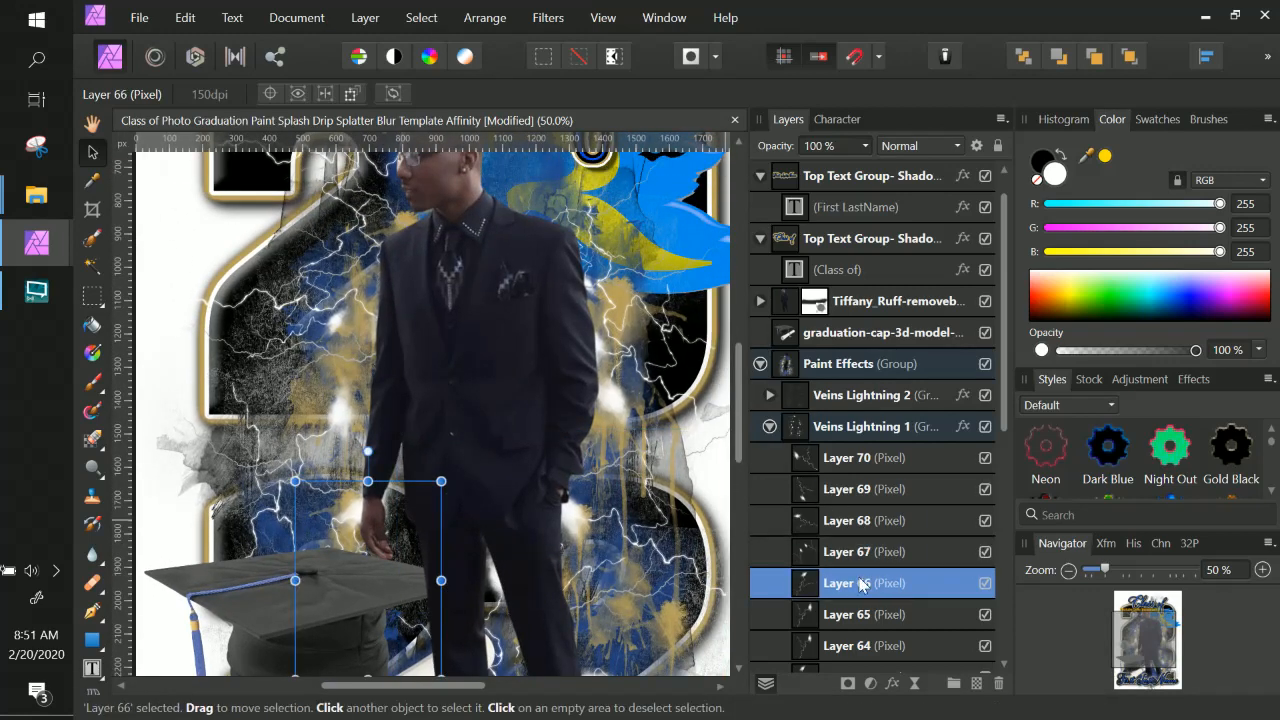
pyautogui.moveTo(418, 527); pyautogui.dragTo(438, 478)
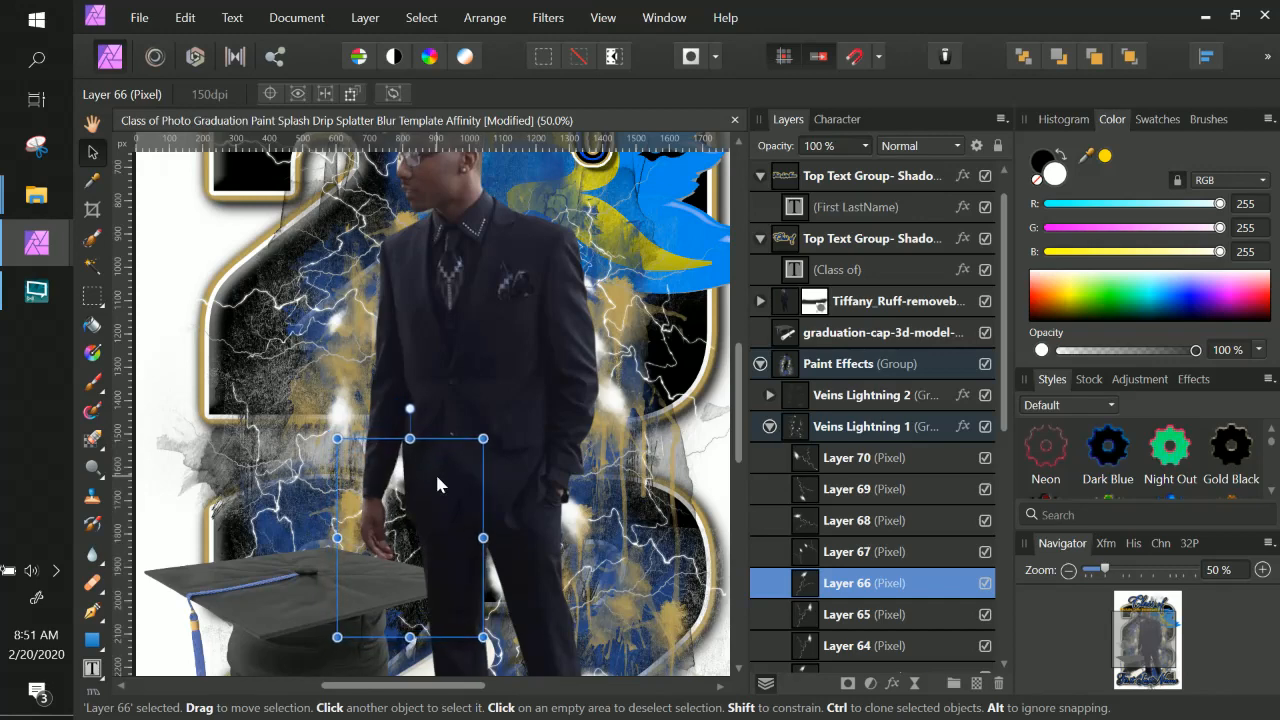
# Select lightning Layer 70 and nudge it slightly upward.
pyautogui.click(1205, 119)
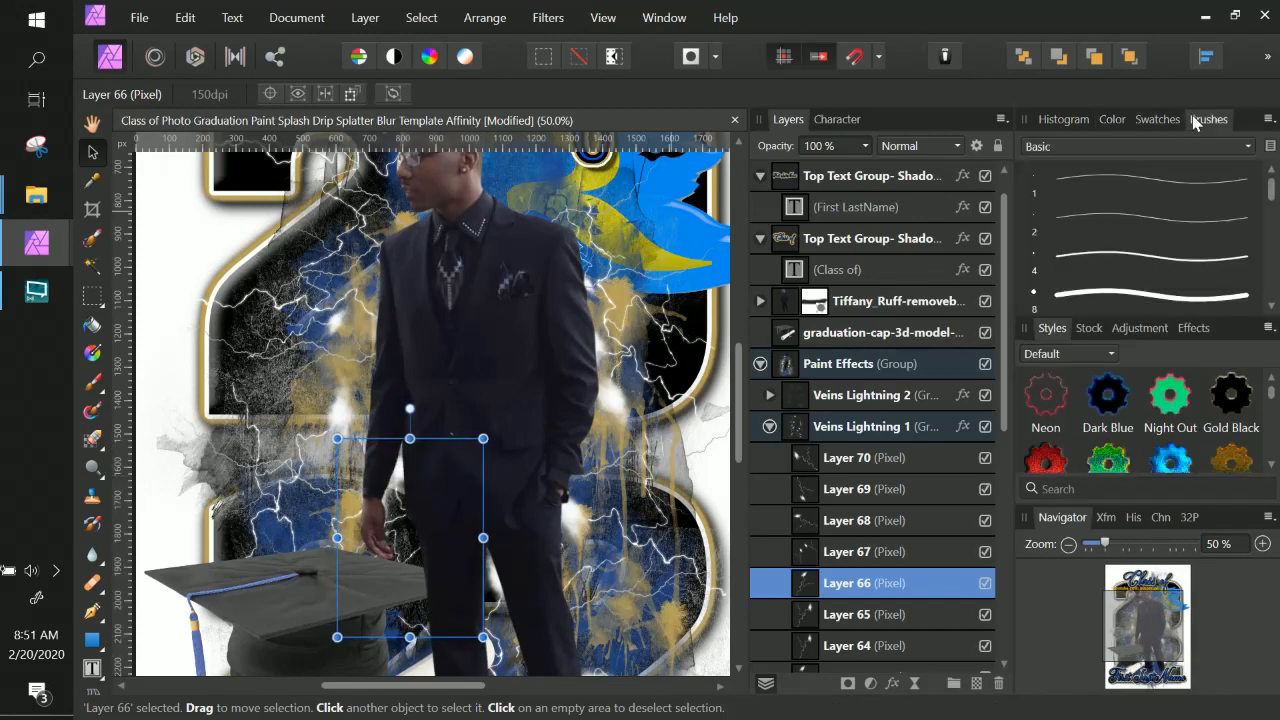
pyautogui.click(898, 466)
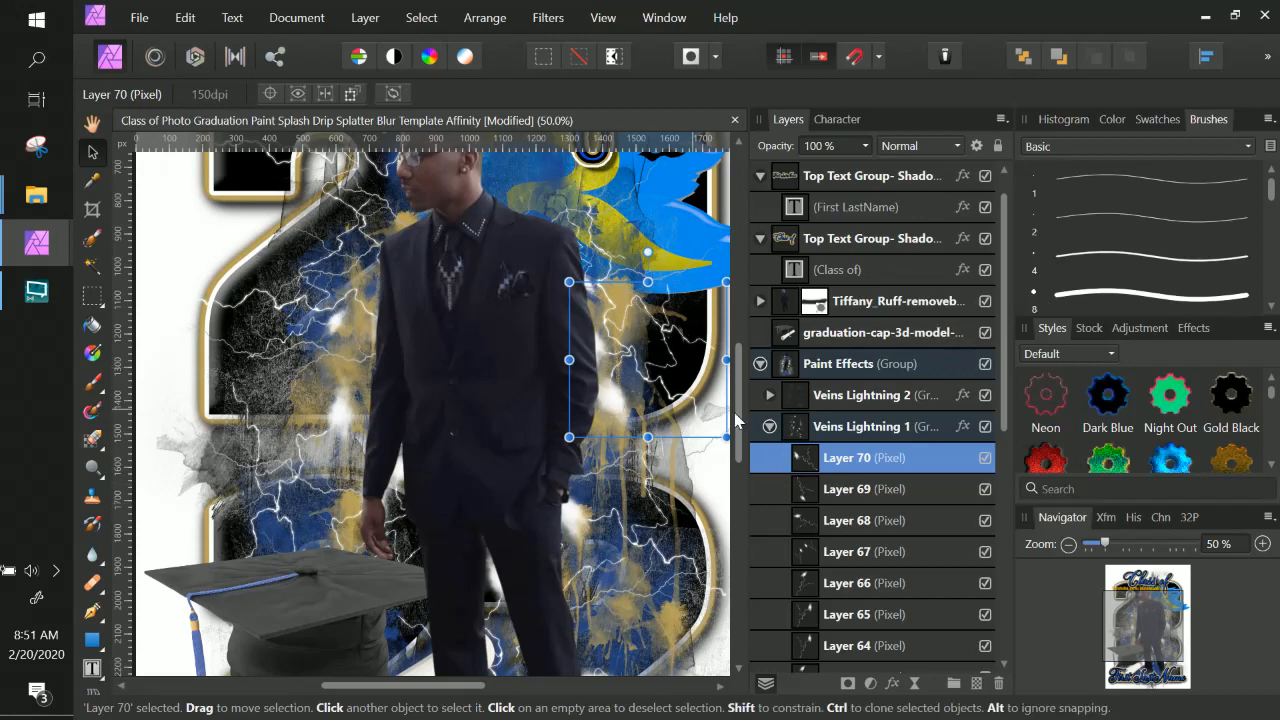
pyautogui.click(906, 487)
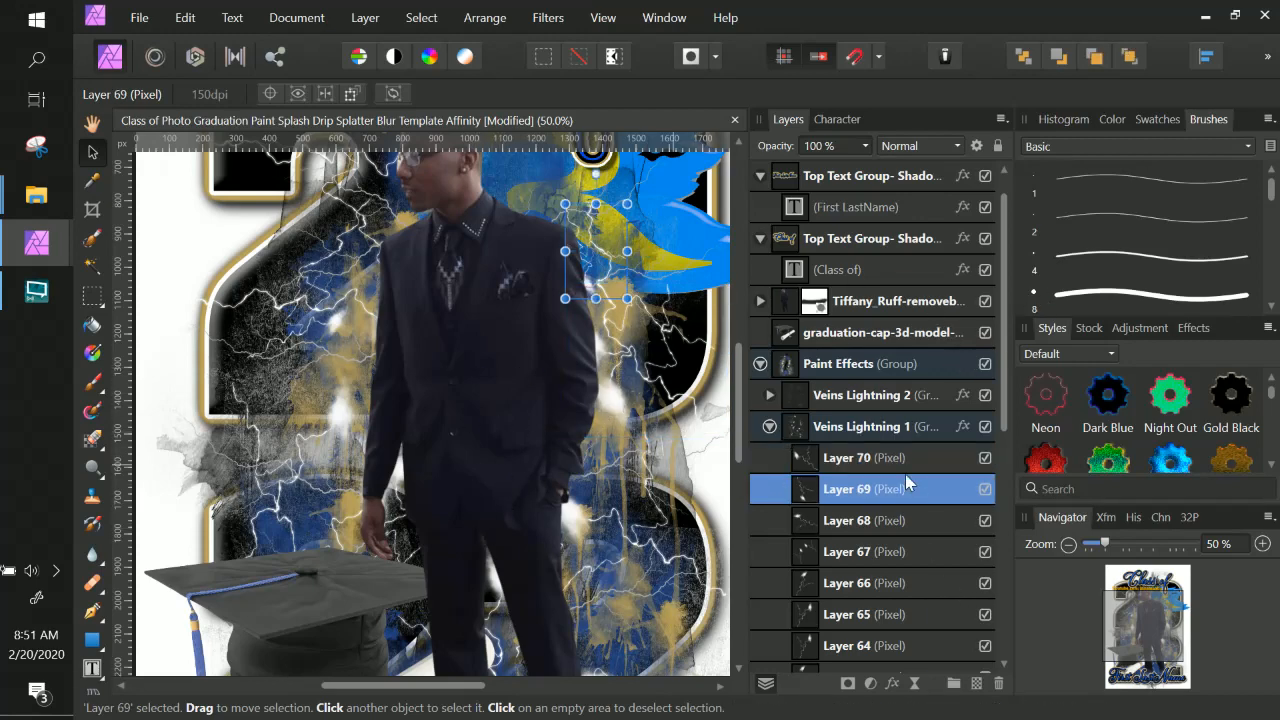
pyautogui.click(906, 466)
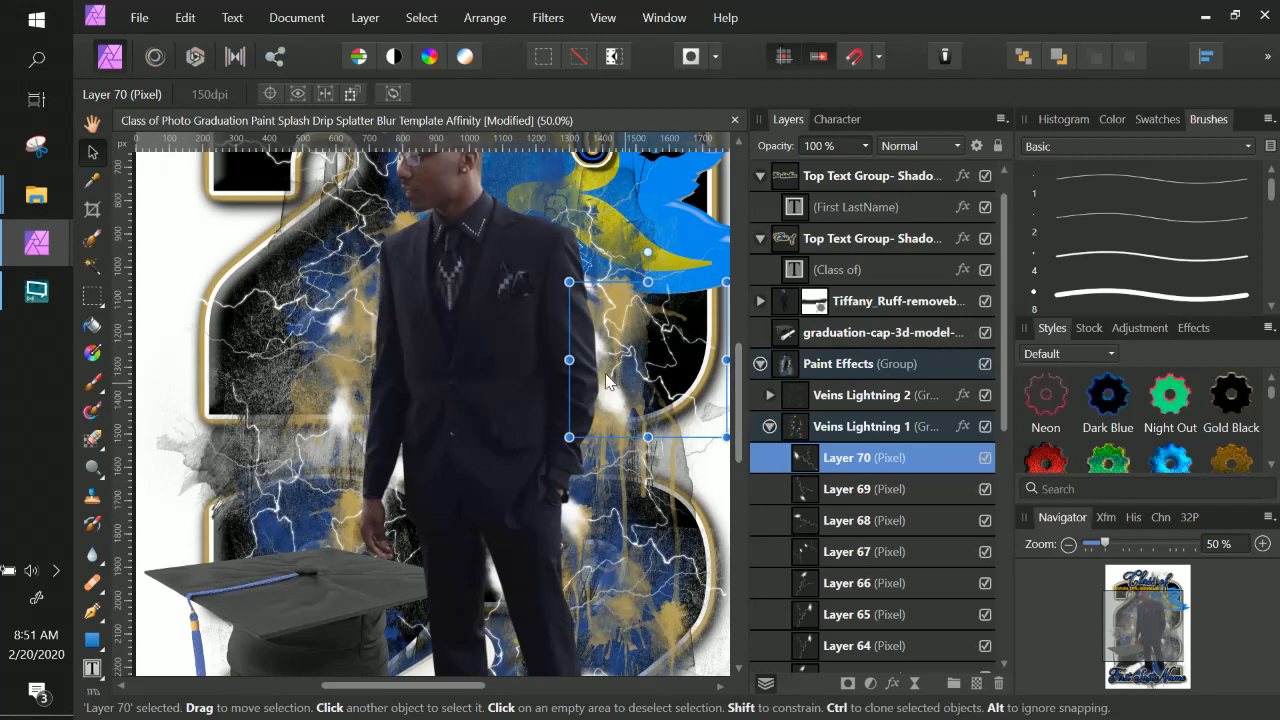
pyautogui.moveTo(603, 363); pyautogui.dragTo(601, 344)
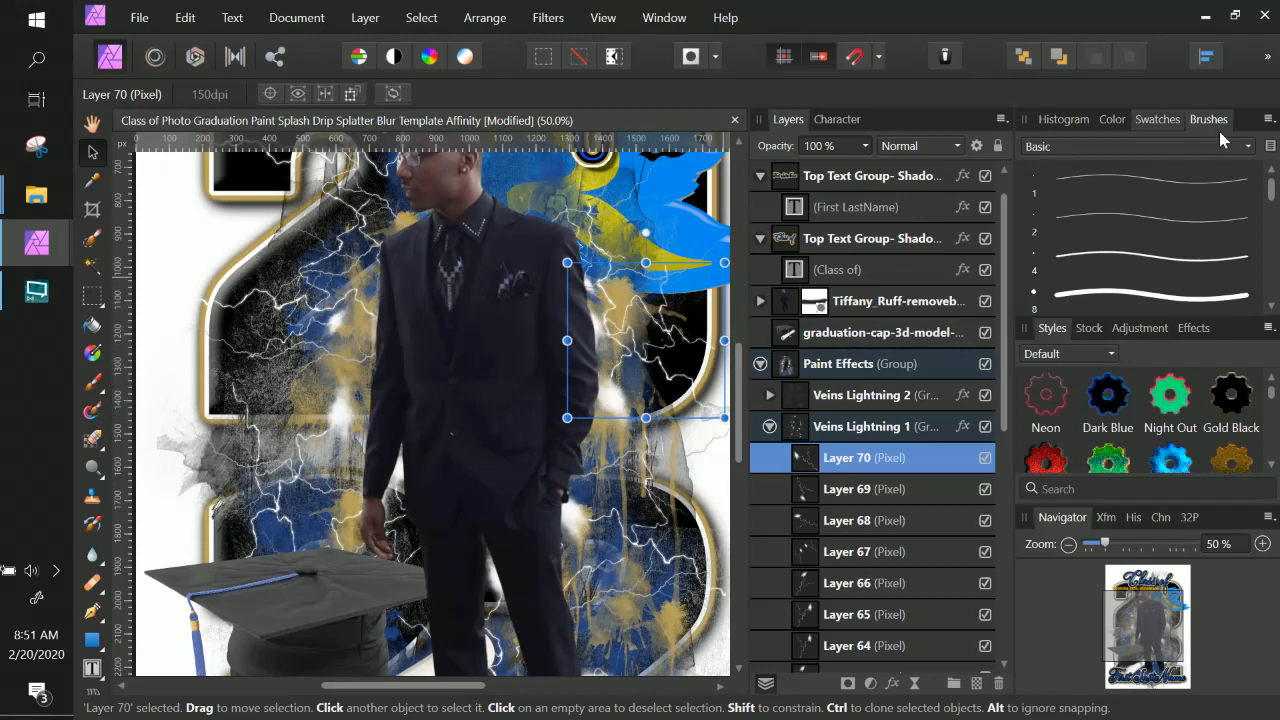
# Switch the brush library to the InnateLab Brush Arsenal category and scroll through its brushes.
pyautogui.click(1248, 147)
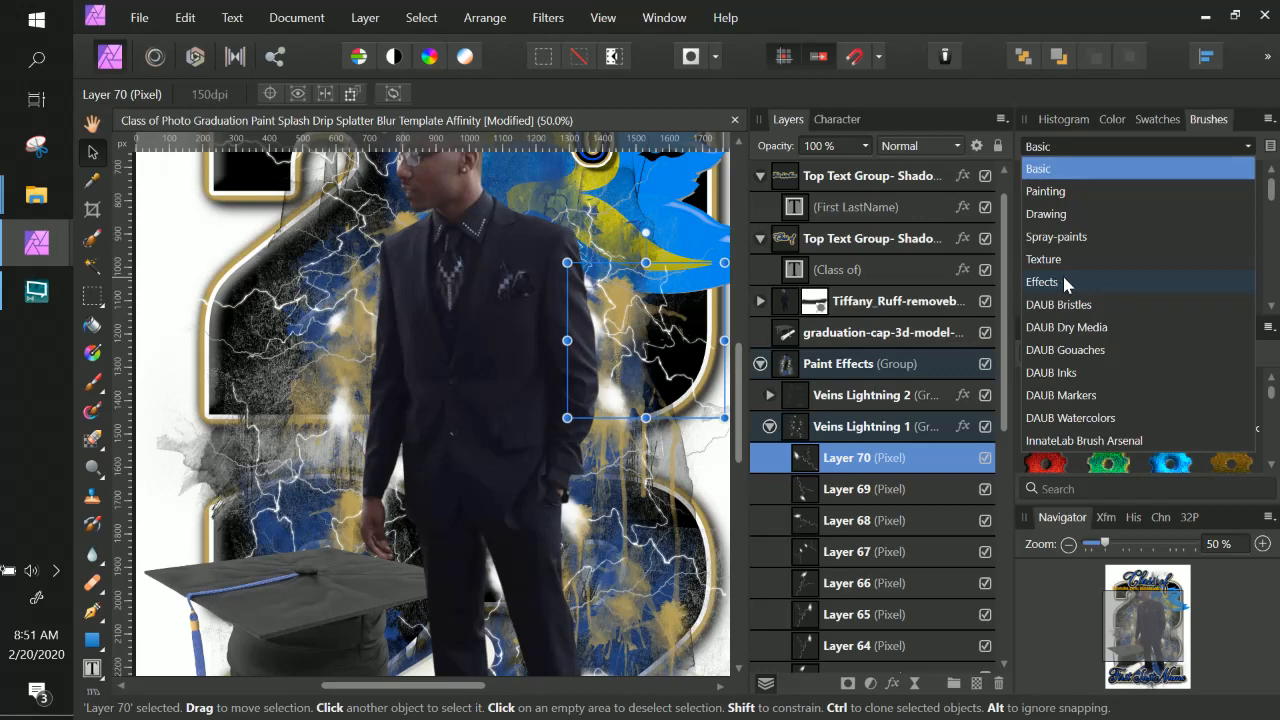
pyautogui.click(1128, 441)
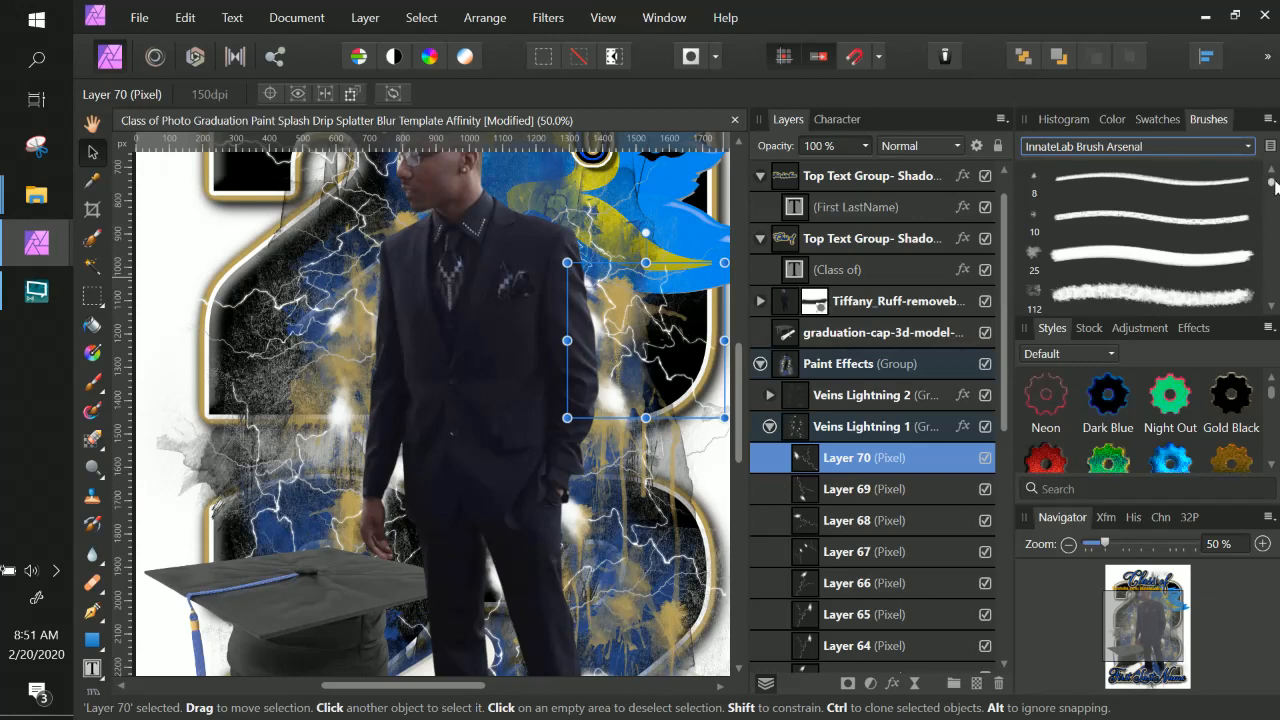
pyautogui.moveTo(1276, 185); pyautogui.dragTo(1276, 200)
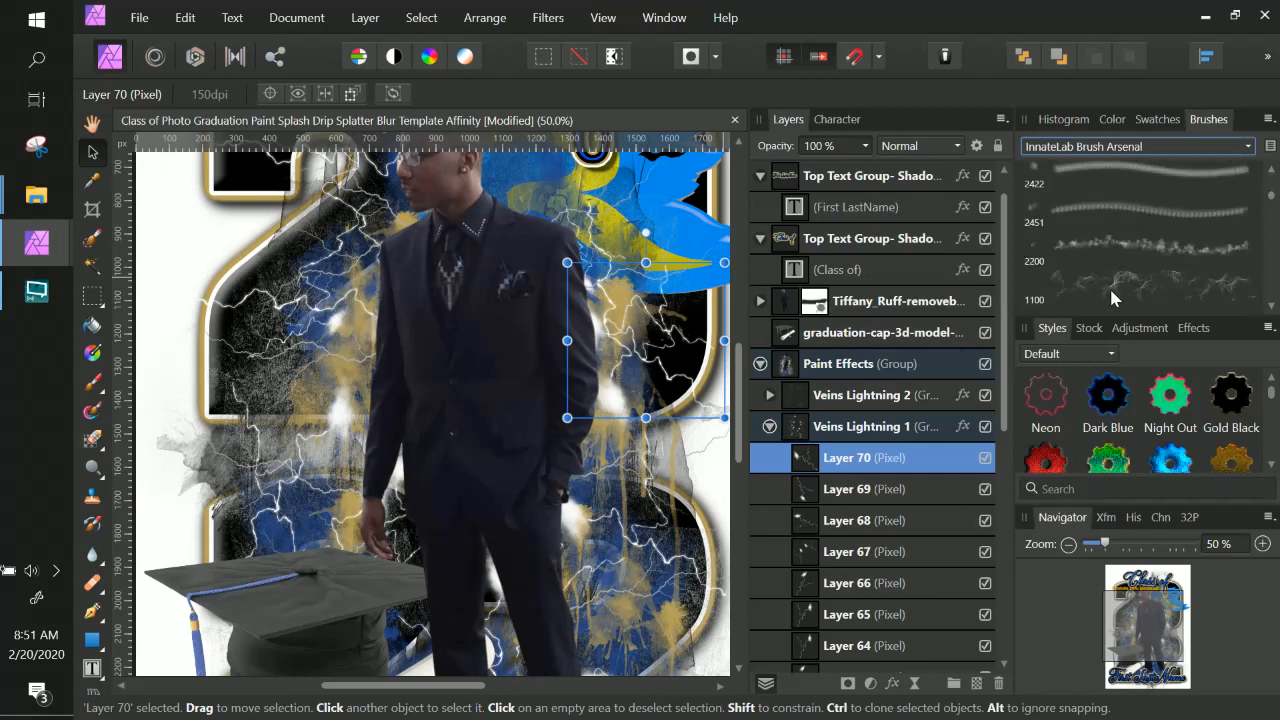
pyautogui.scroll(-3, 1172, 284)
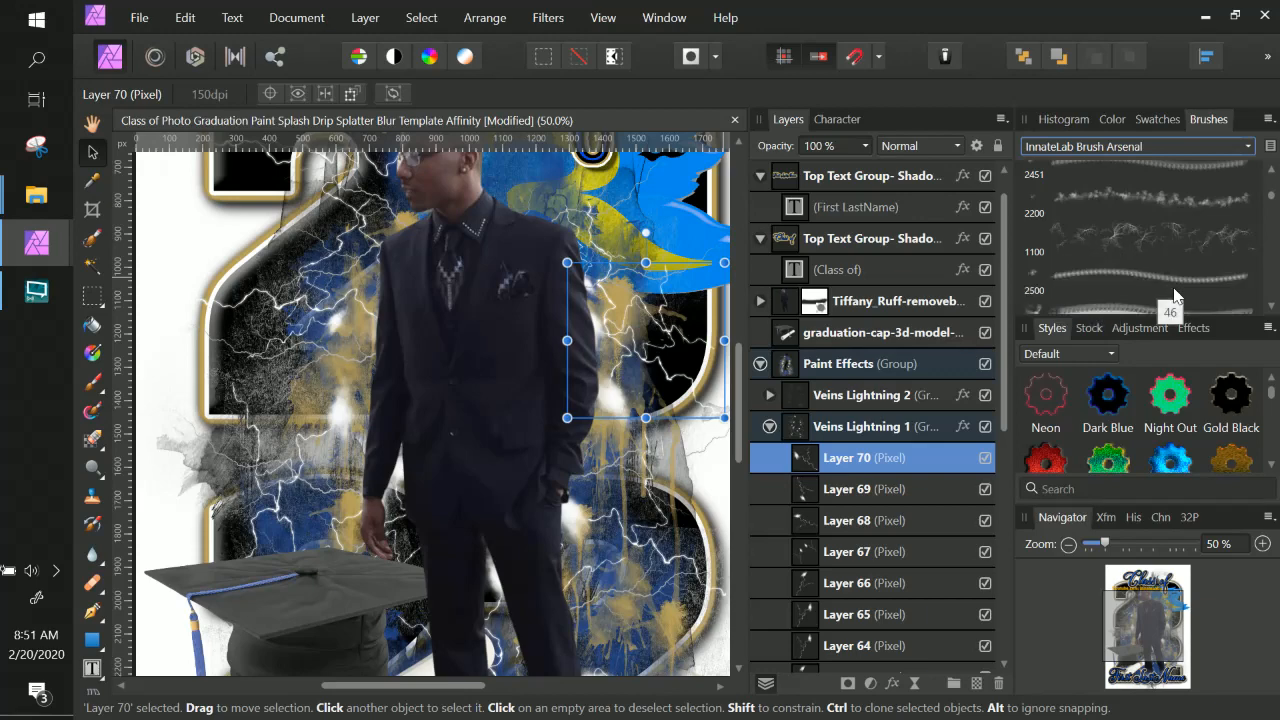
pyautogui.scroll(-4, 1173, 286)
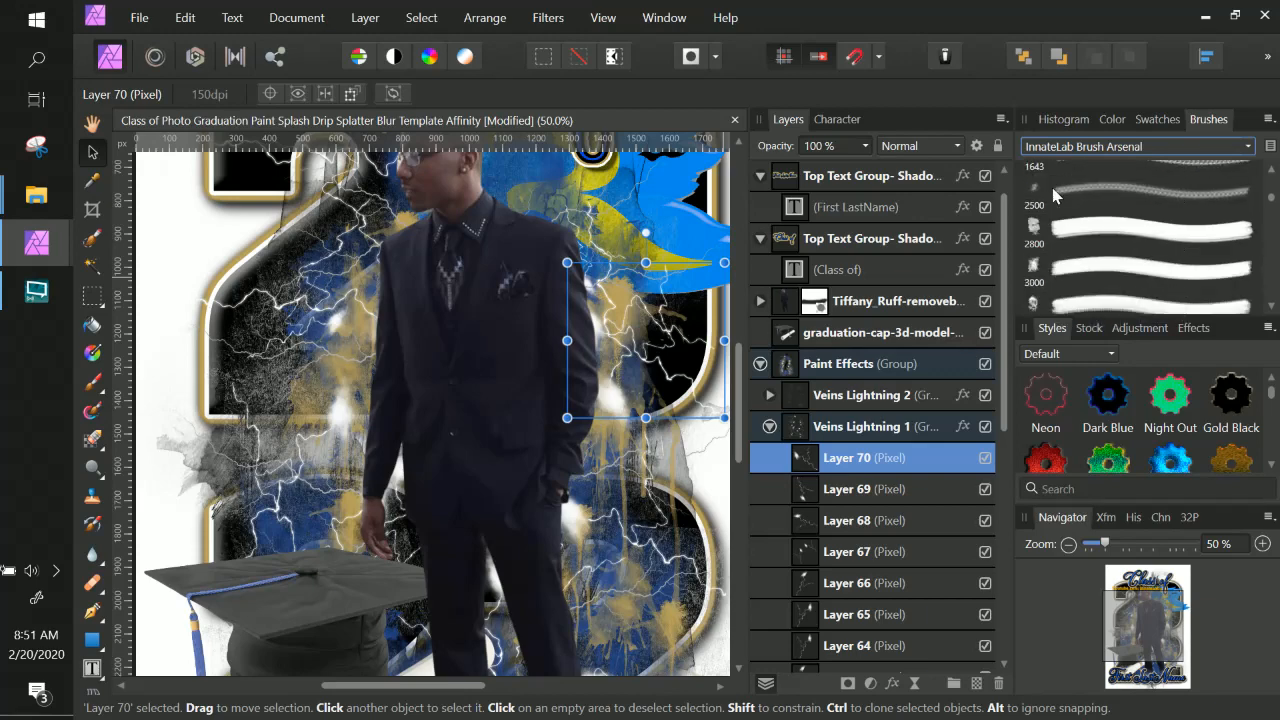
pyautogui.scroll(-5, 1098, 295)
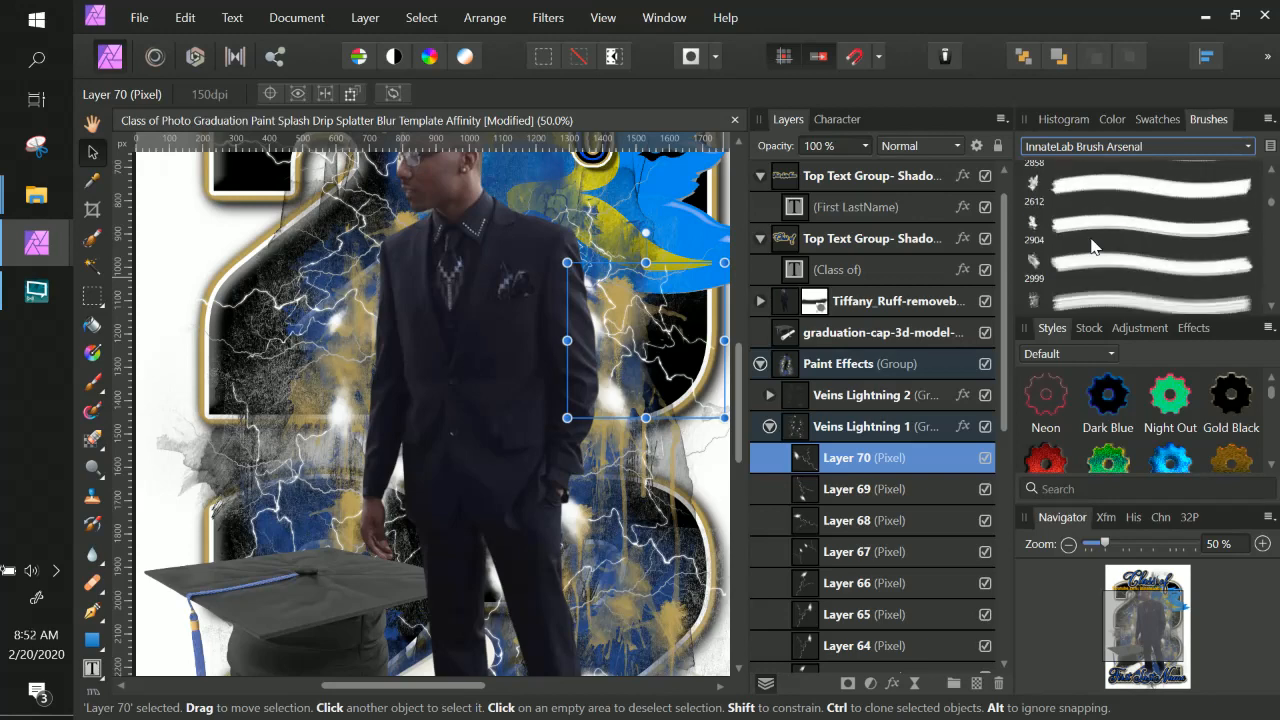
pyautogui.scroll(-5, 1092, 246)
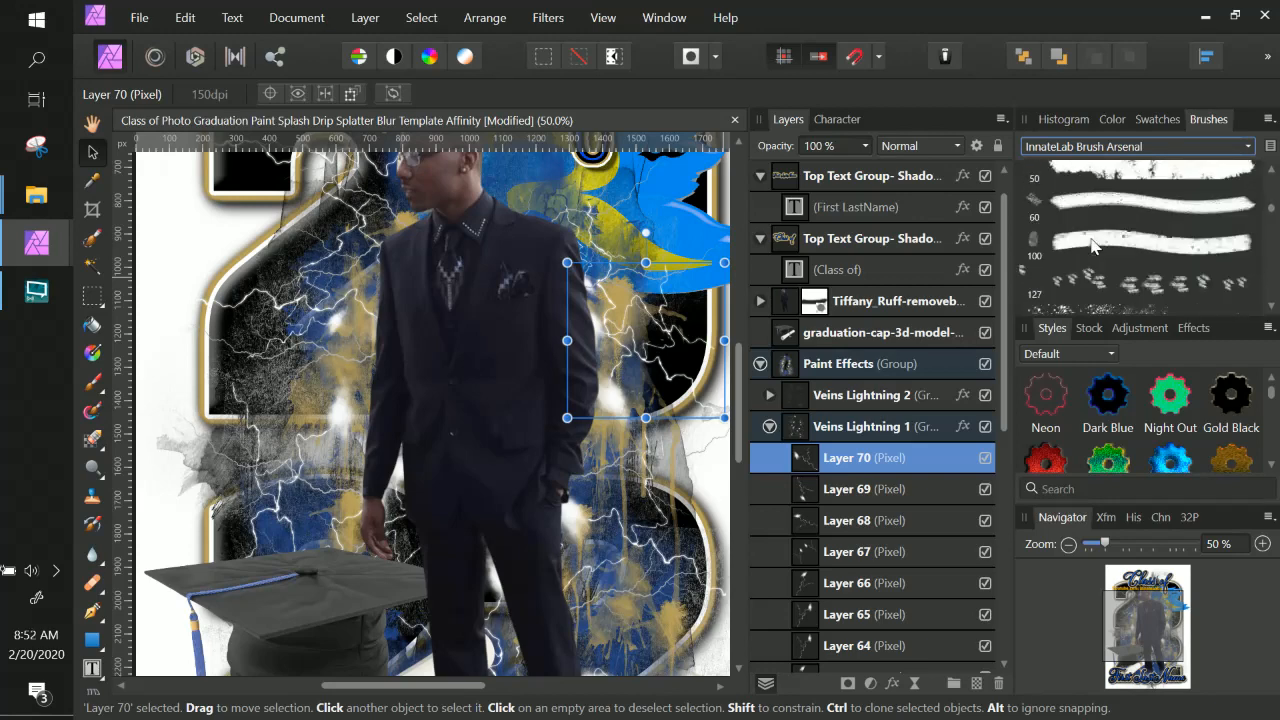
pyautogui.scroll(-3, 1091, 245)
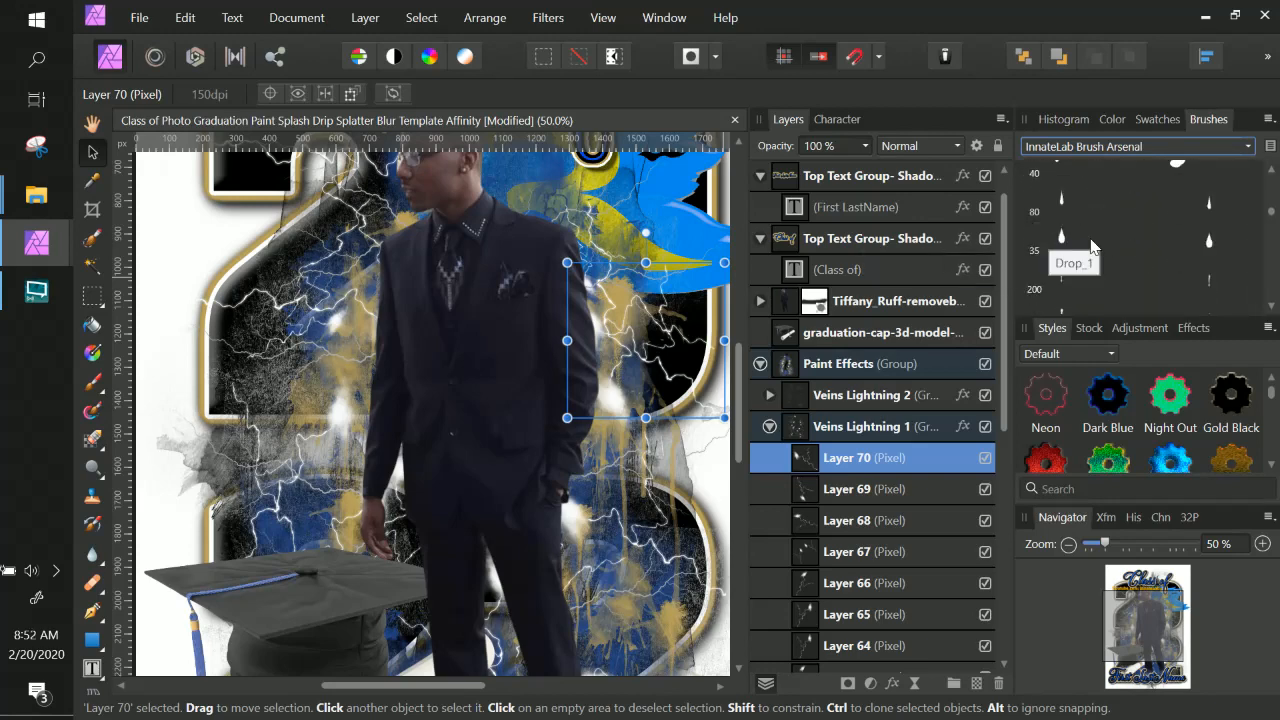
pyautogui.scroll(-3, 1107, 247)
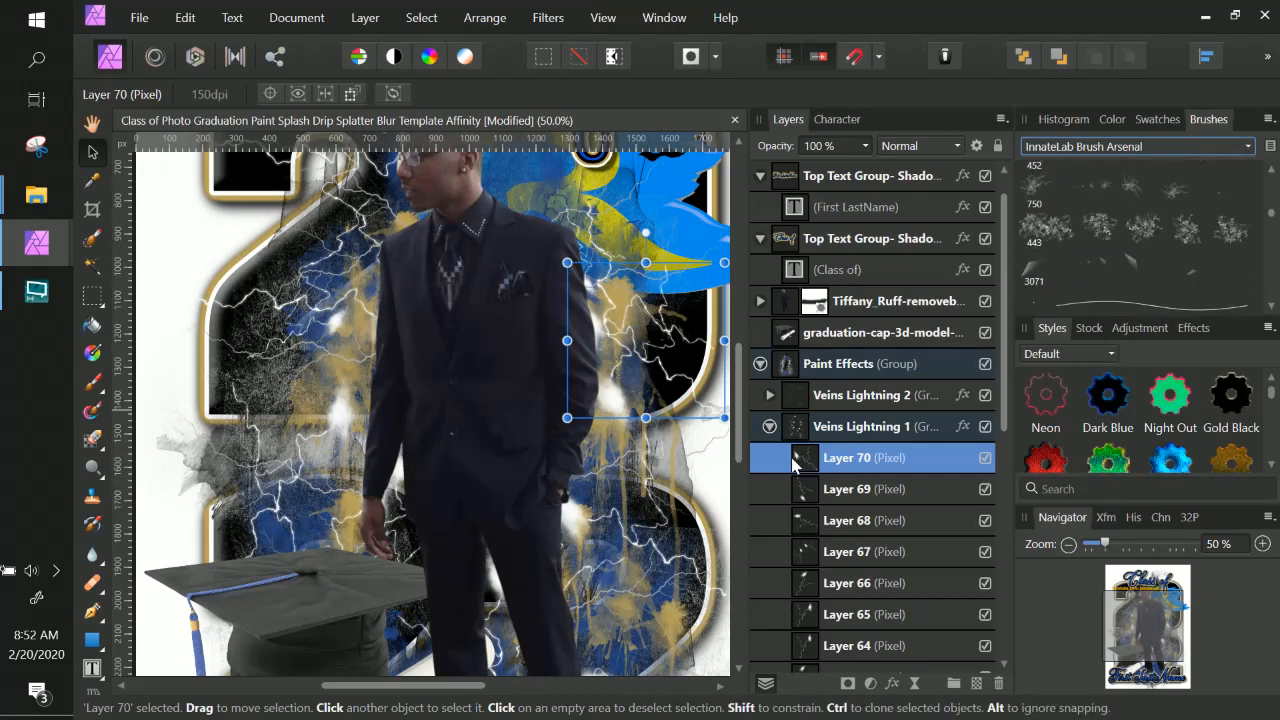
# Collapse the Veins Lightning 1 group and scroll over the poster to review the layout.
pyautogui.click(768, 428)
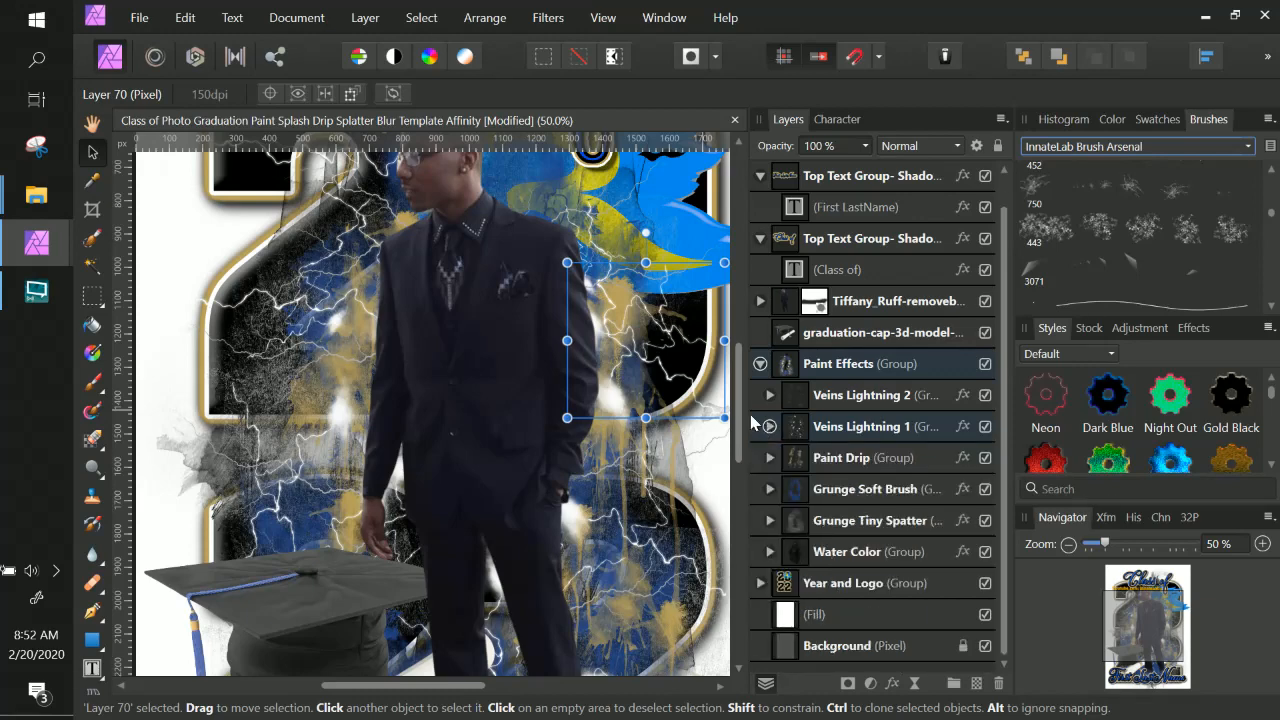
pyautogui.rightClick(620, 405)
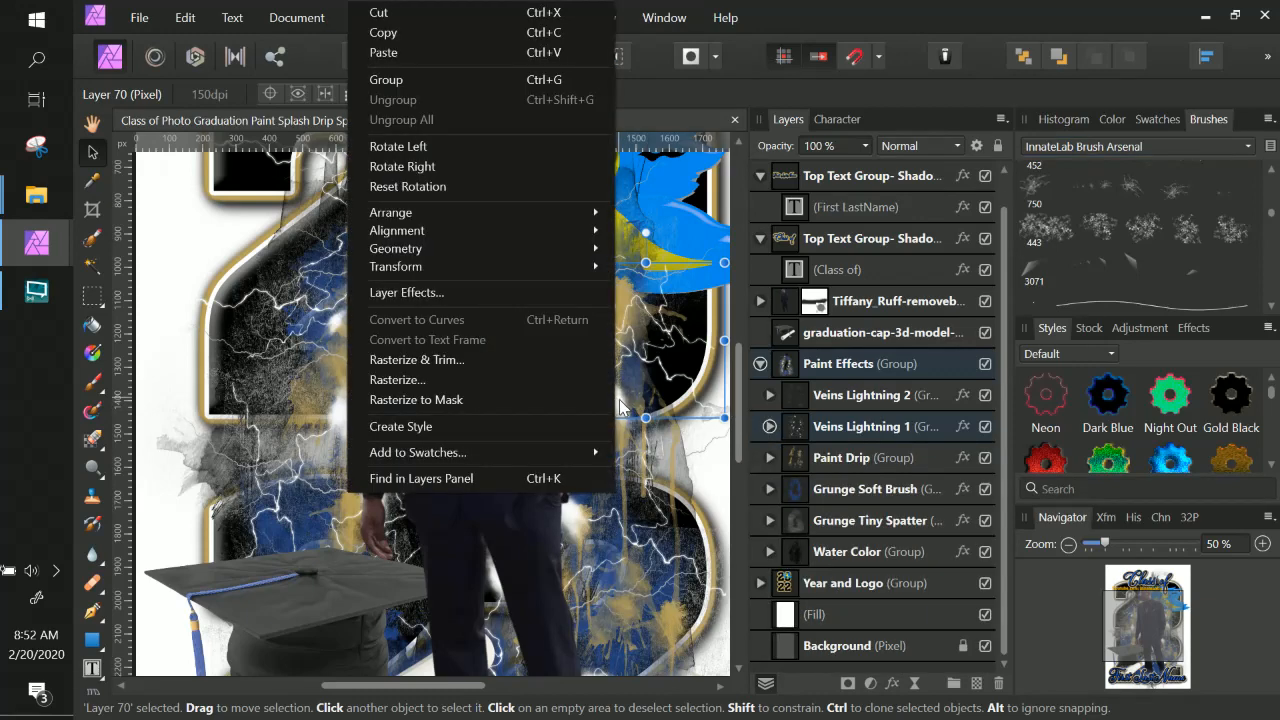
pyautogui.click(620, 405)
pyautogui.rightClick(620, 405)
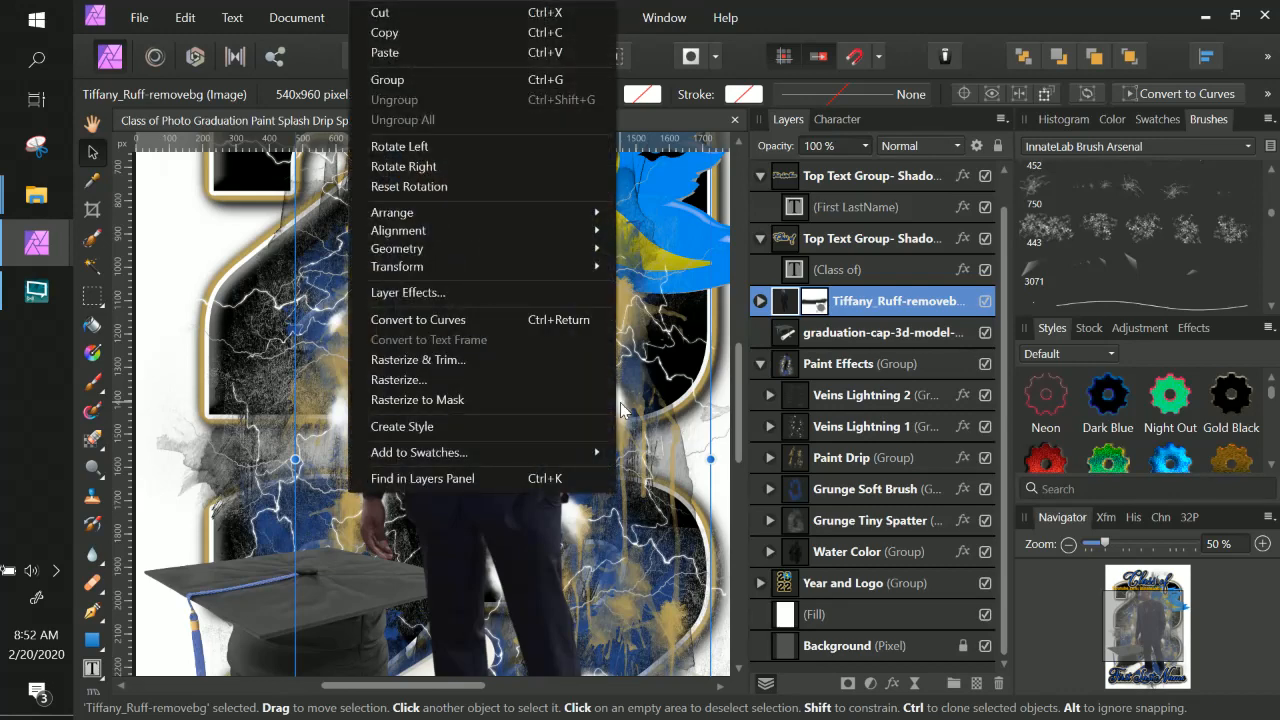
pyautogui.doubleClick(900, 302)
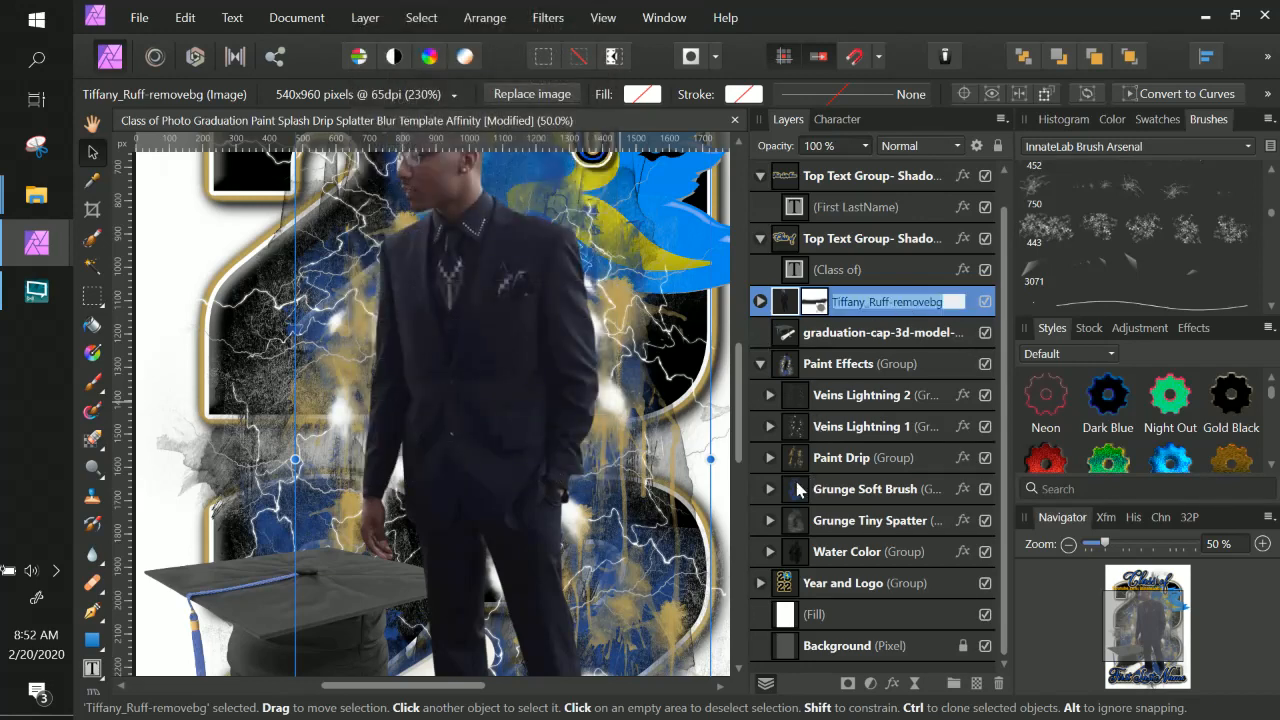
pyautogui.scroll(5, 547, 432)
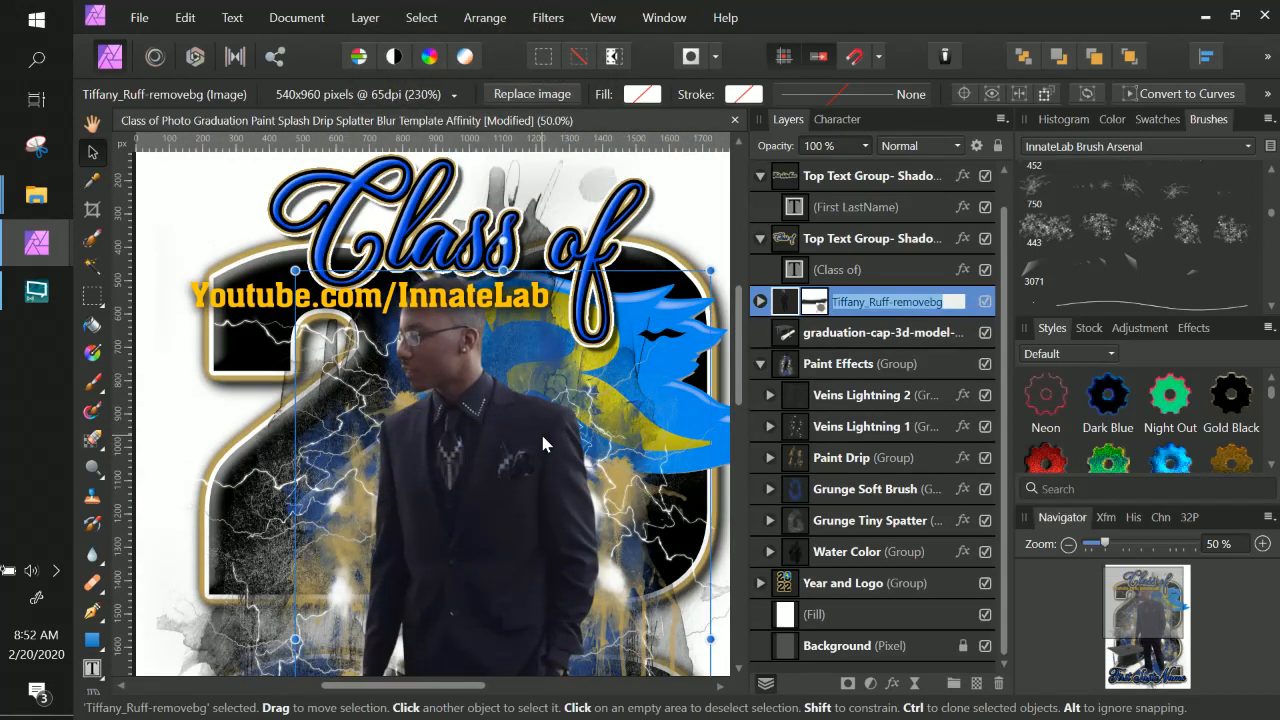
pyautogui.scroll(-7, 553, 454)
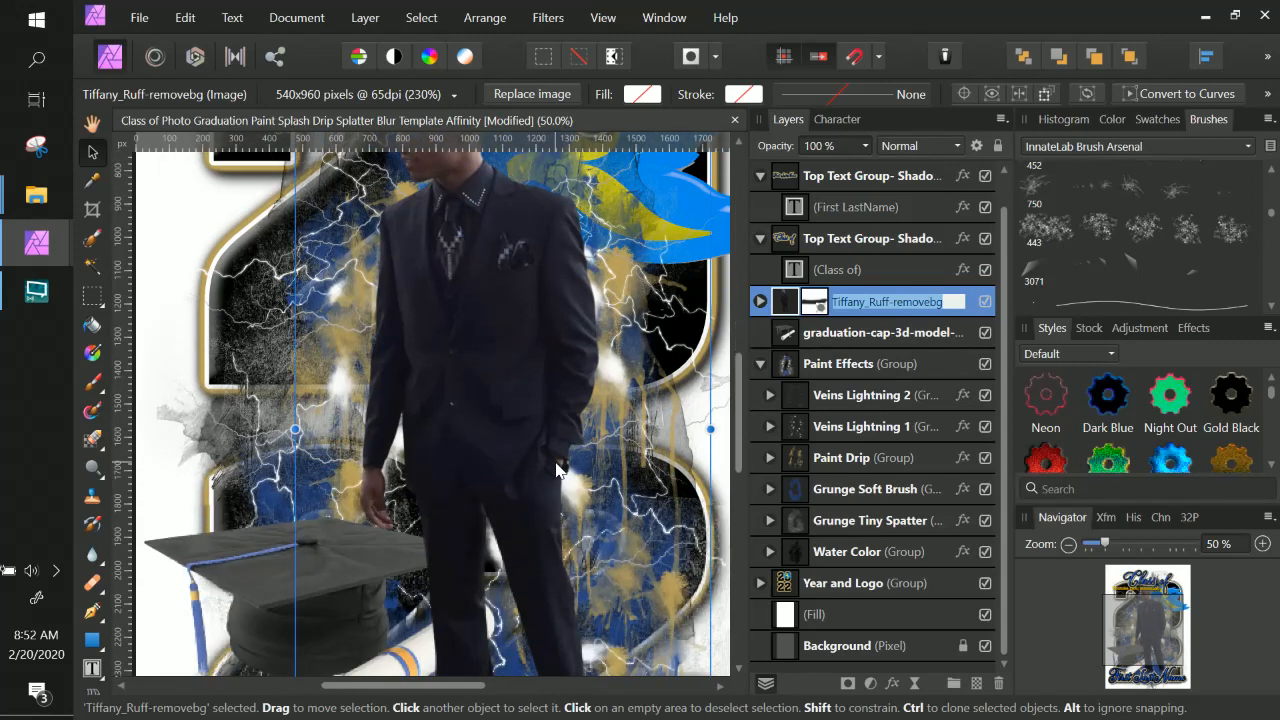
pyautogui.scroll(-3, 556, 470)
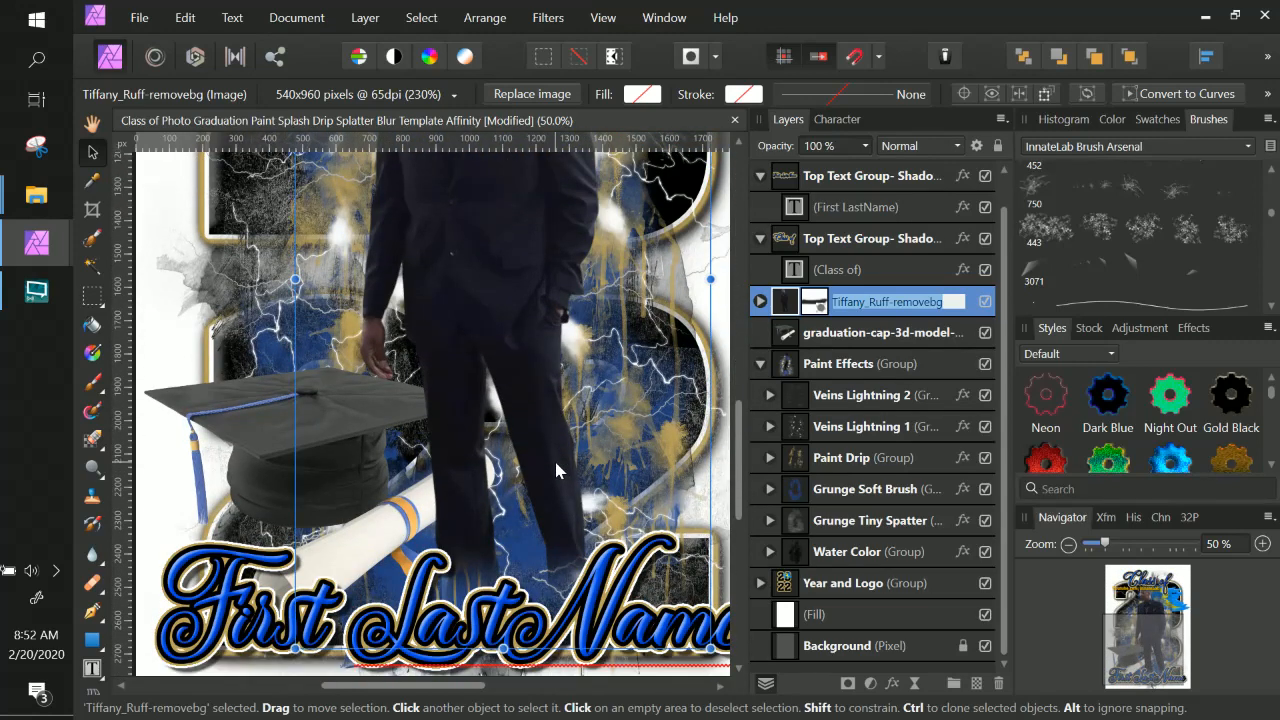
pyautogui.scroll(11, 554, 458)
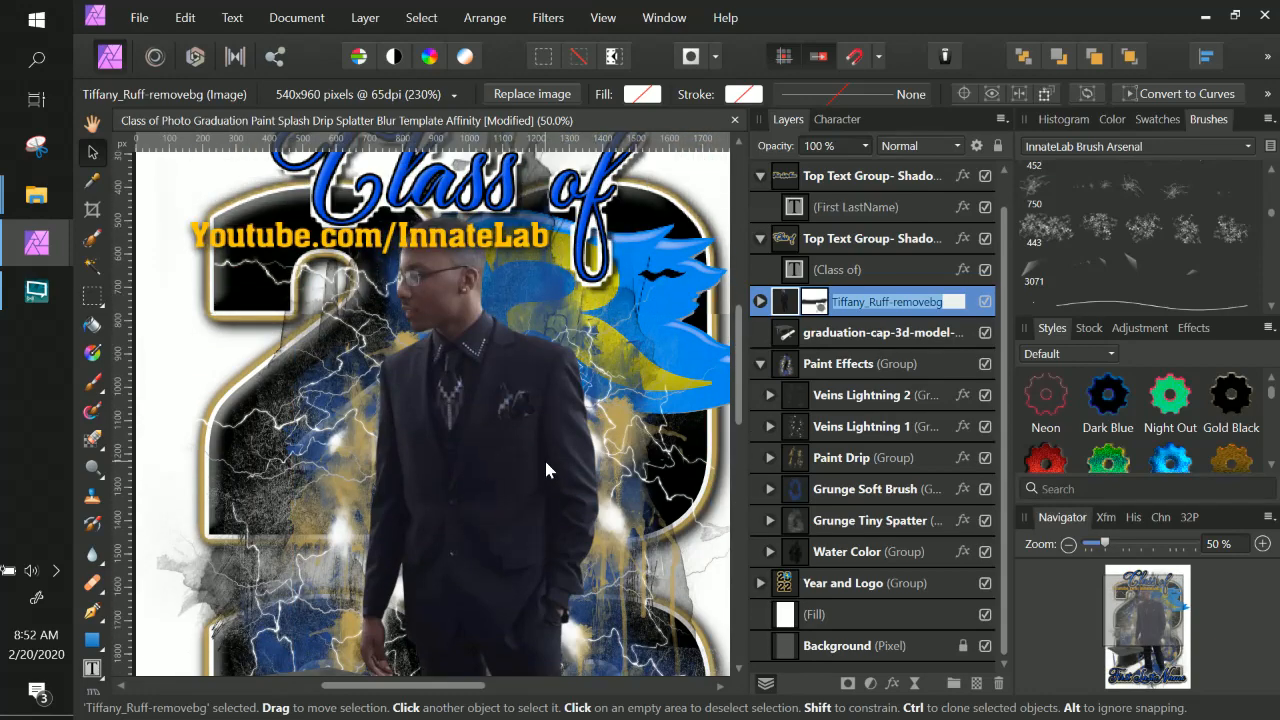
pyautogui.scroll(-1, 544, 468)
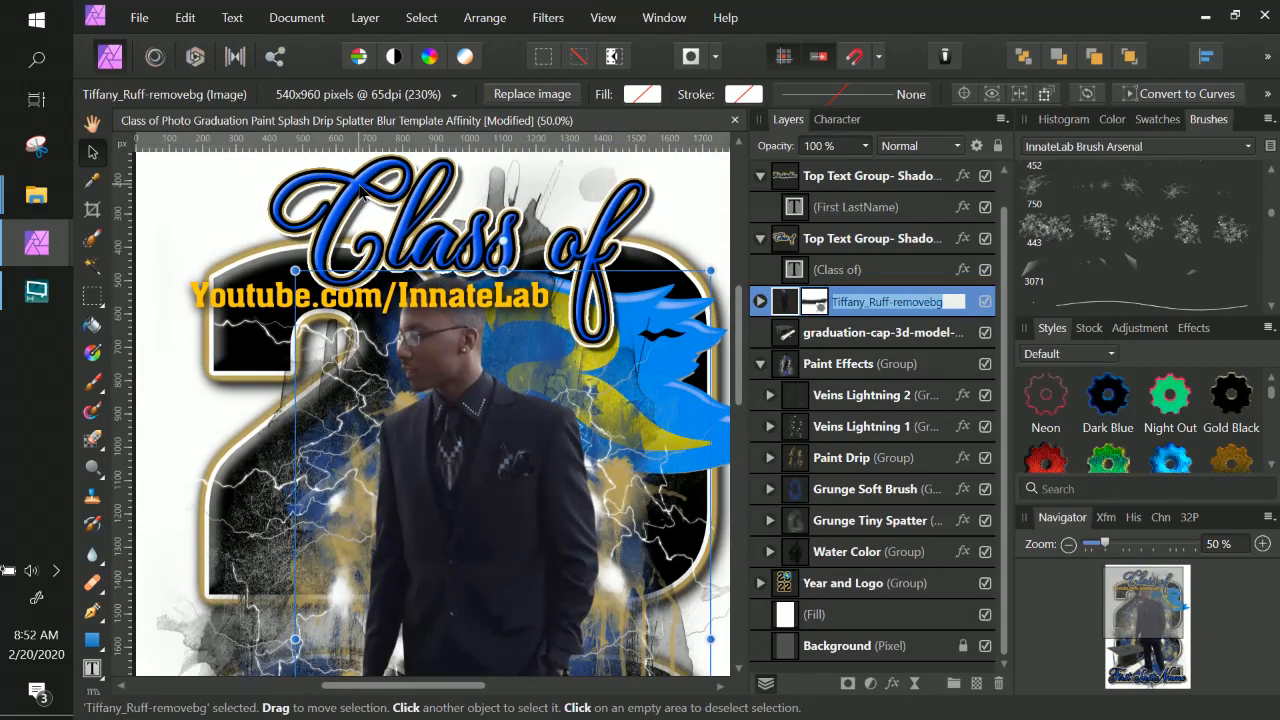
# Set the Color Overlay colour of the Class of text layer to purple hex 410066.
pyautogui.rightClick(362, 192)
pyautogui.click(876, 276)
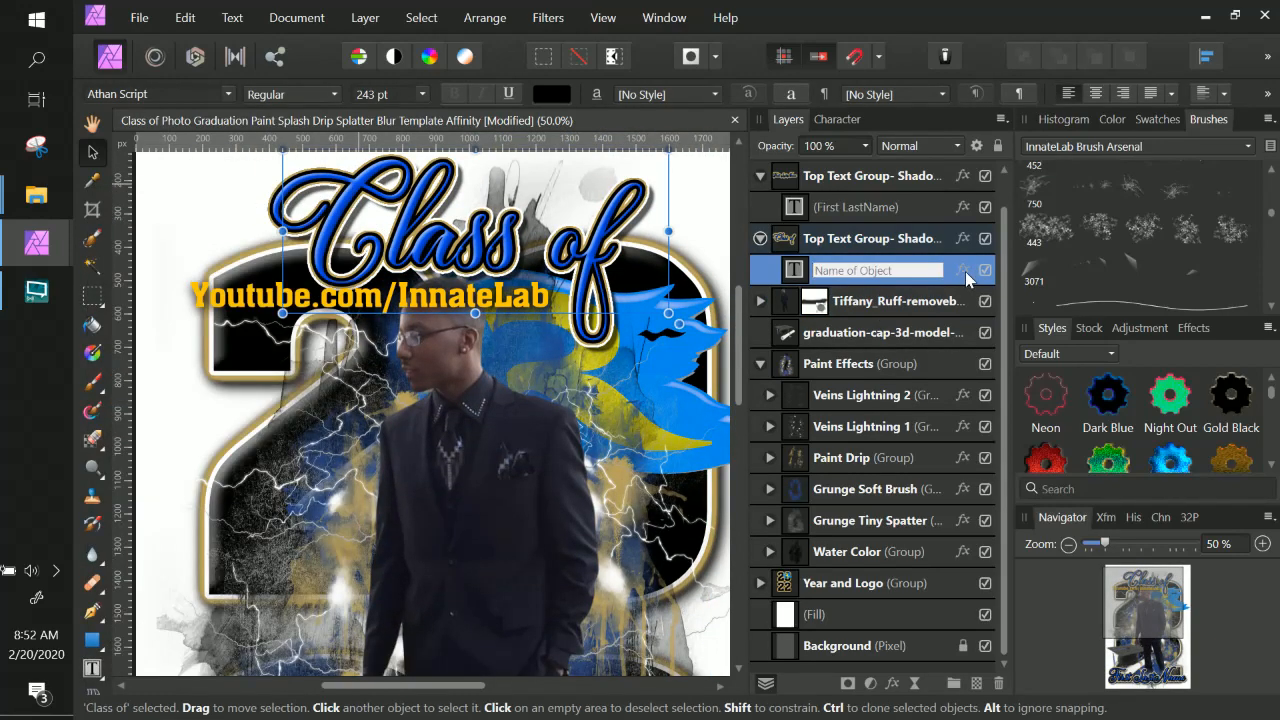
pyautogui.click(965, 272)
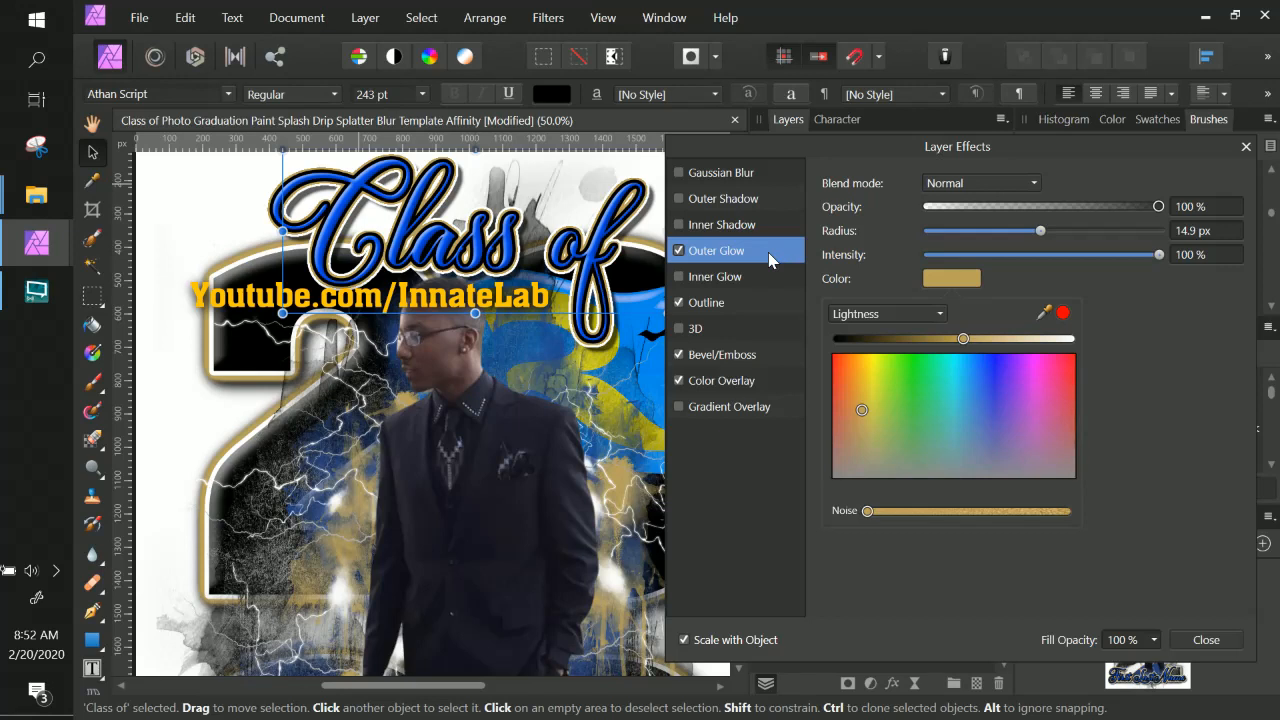
pyautogui.click(737, 385)
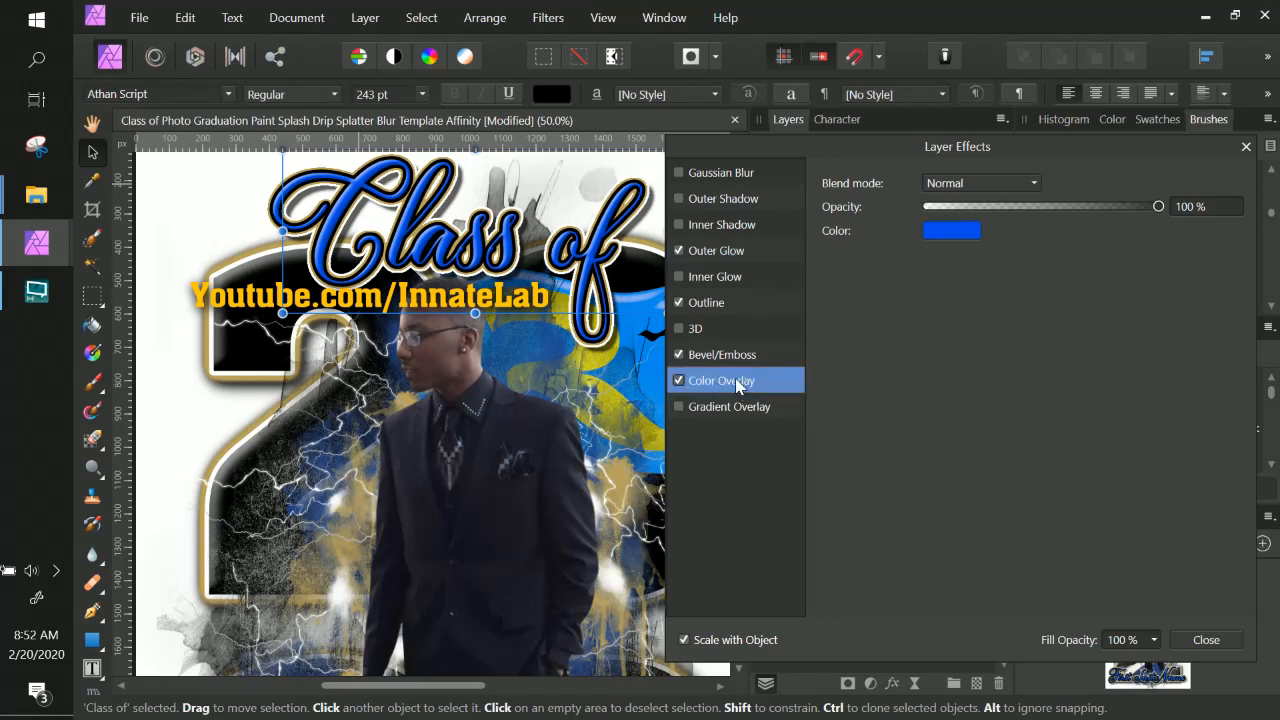
pyautogui.click(945, 234)
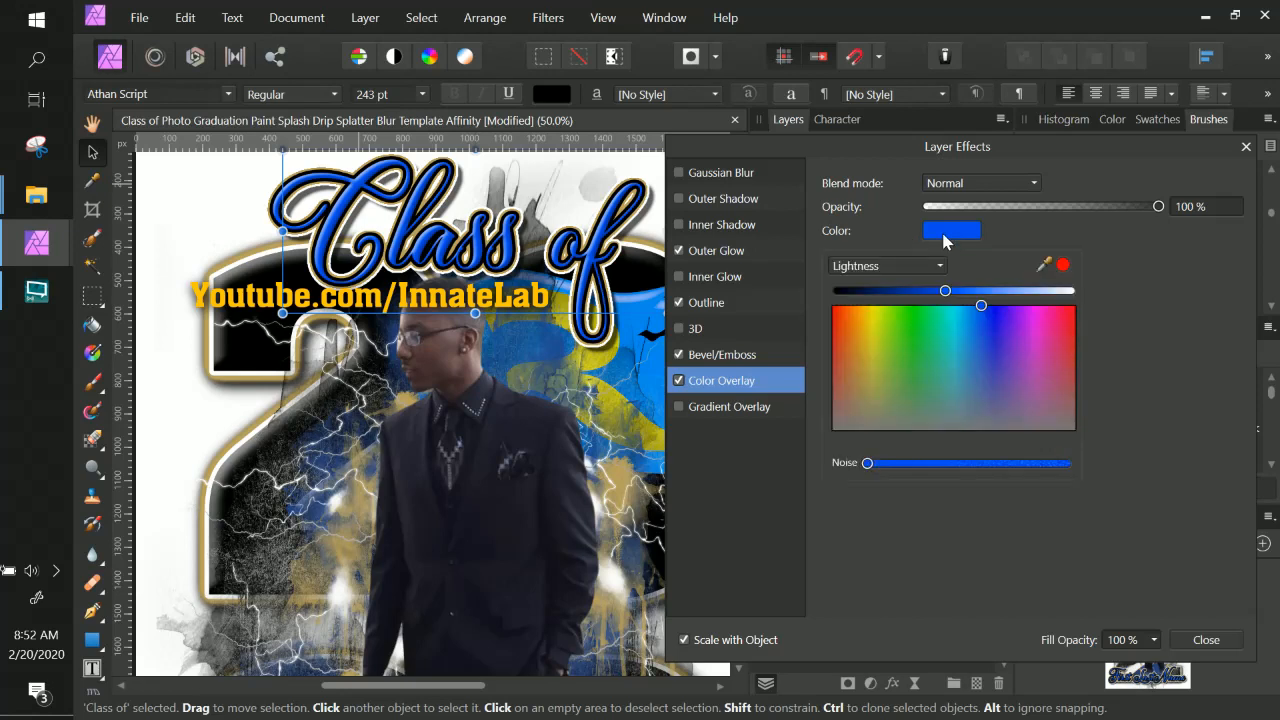
pyautogui.click(904, 268)
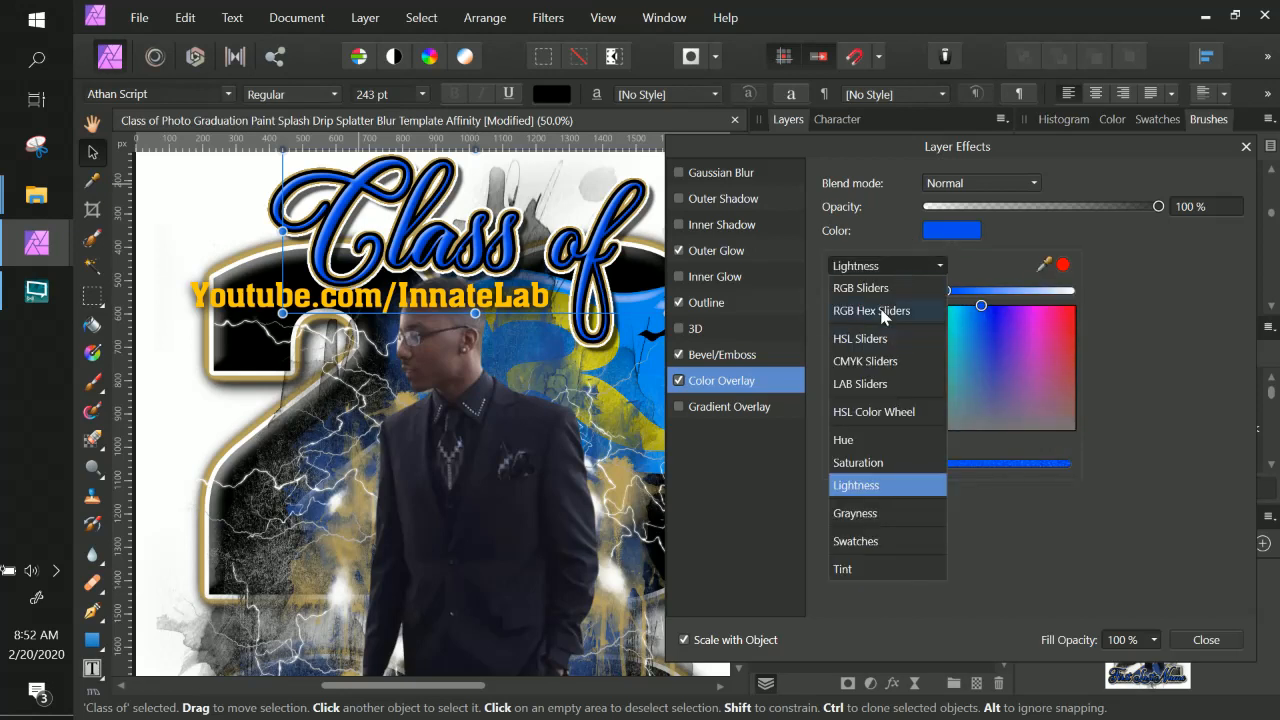
pyautogui.click(883, 311)
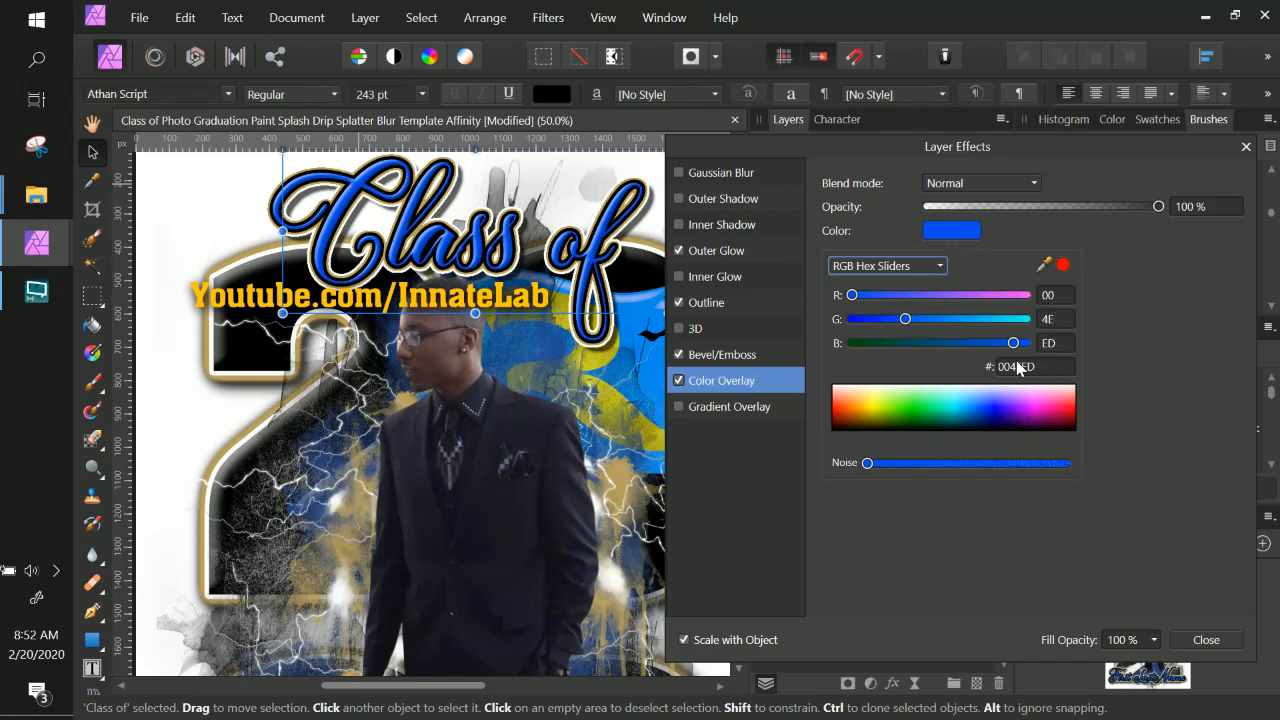
pyautogui.moveTo(993, 430); pyautogui.dragTo(1024, 430)
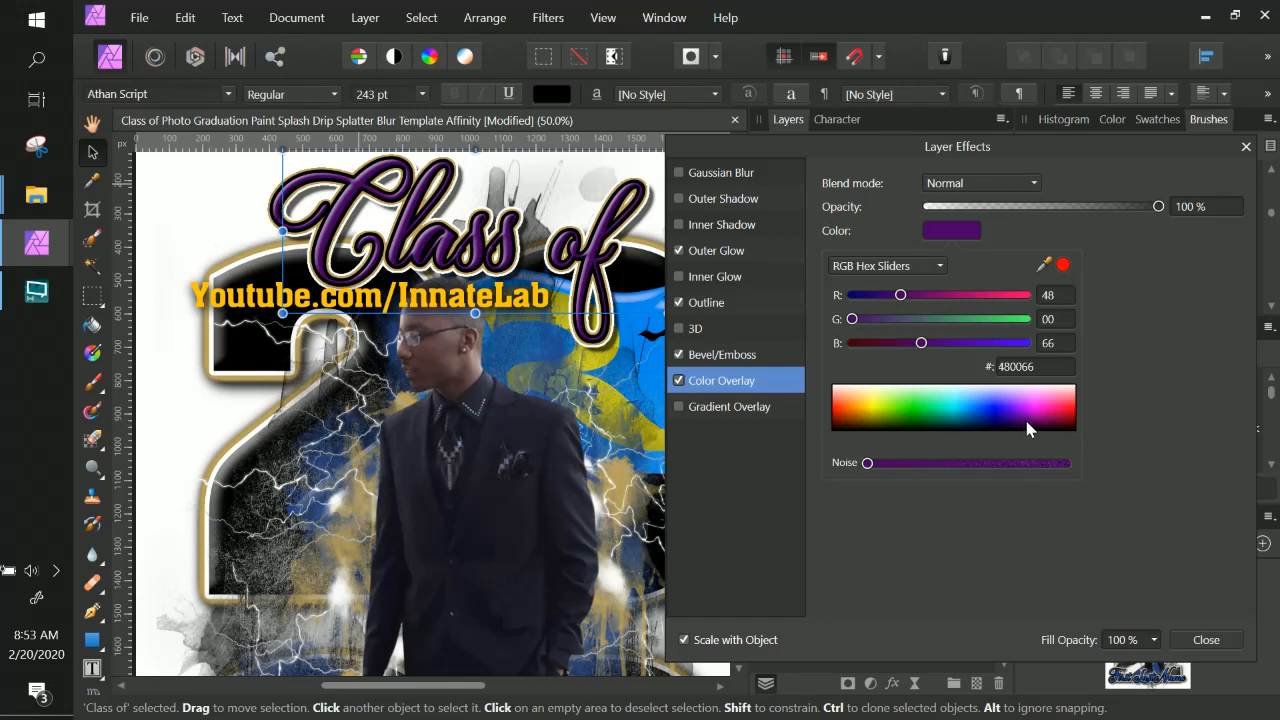
pyautogui.moveTo(1027, 422); pyautogui.dragTo(1024, 429)
pyautogui.click(1035, 370)
pyautogui.hotkey('ctrl', 'c')
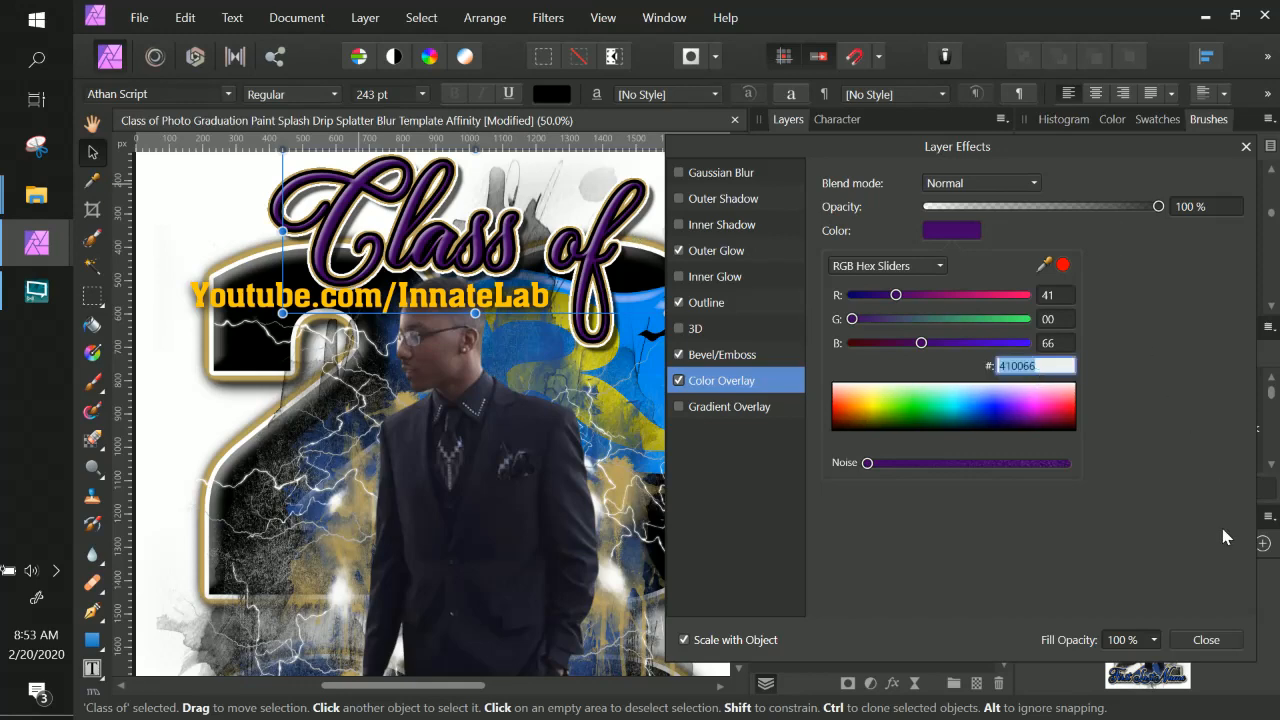
pyautogui.click(1228, 648)
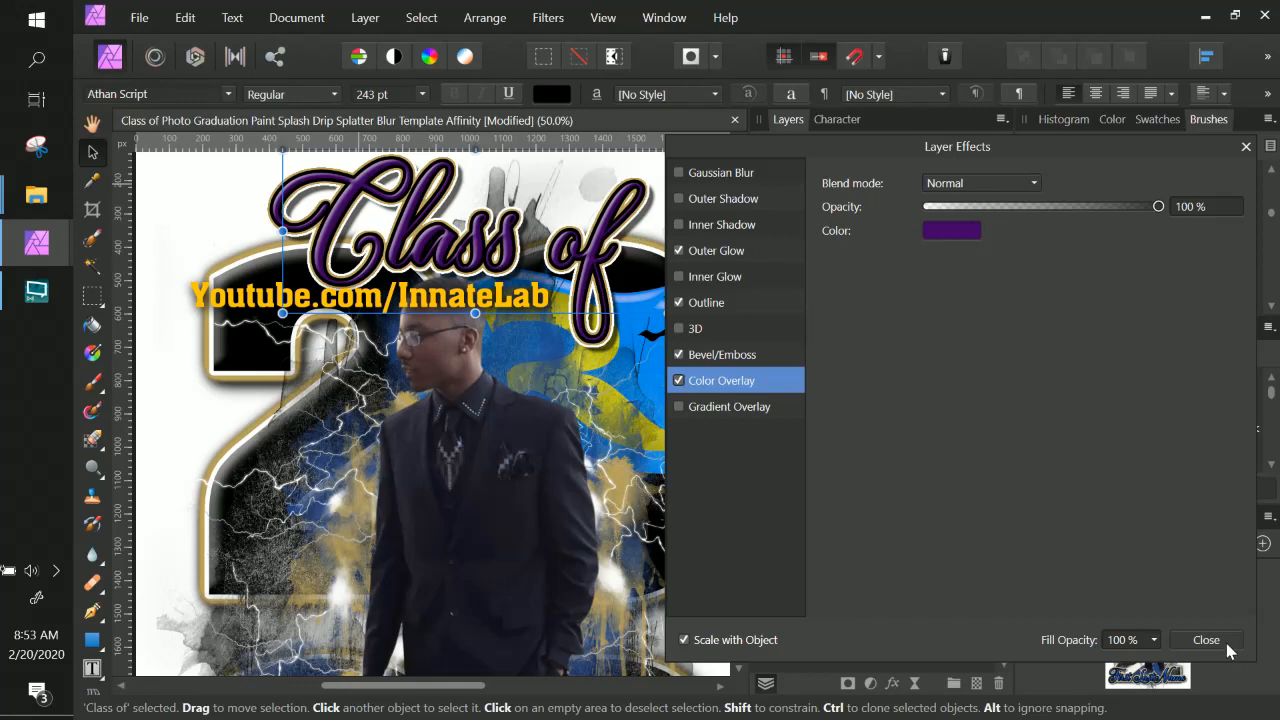
pyautogui.click(1207, 640)
# Set the Grunge Soft Brush group's Color Overlay colour to hex 410066.
pyautogui.scroll(-10, 430, 400)
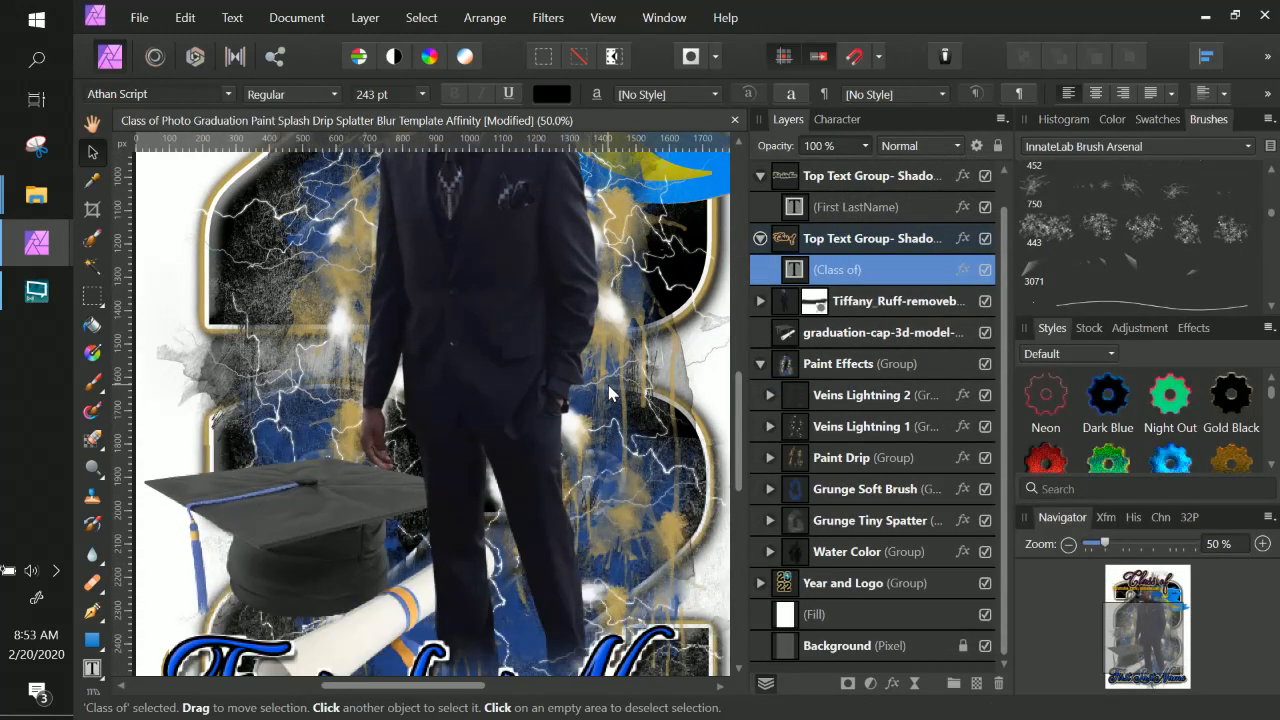
pyautogui.click(905, 490)
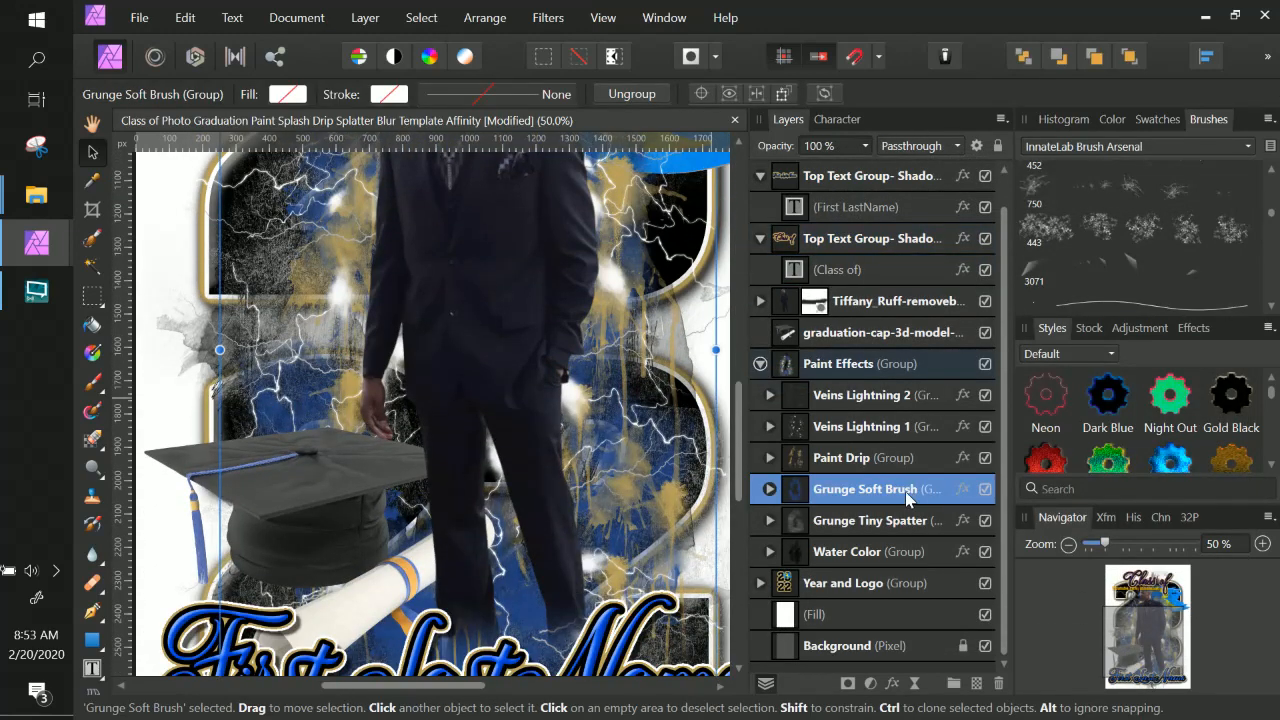
pyautogui.click(960, 488)
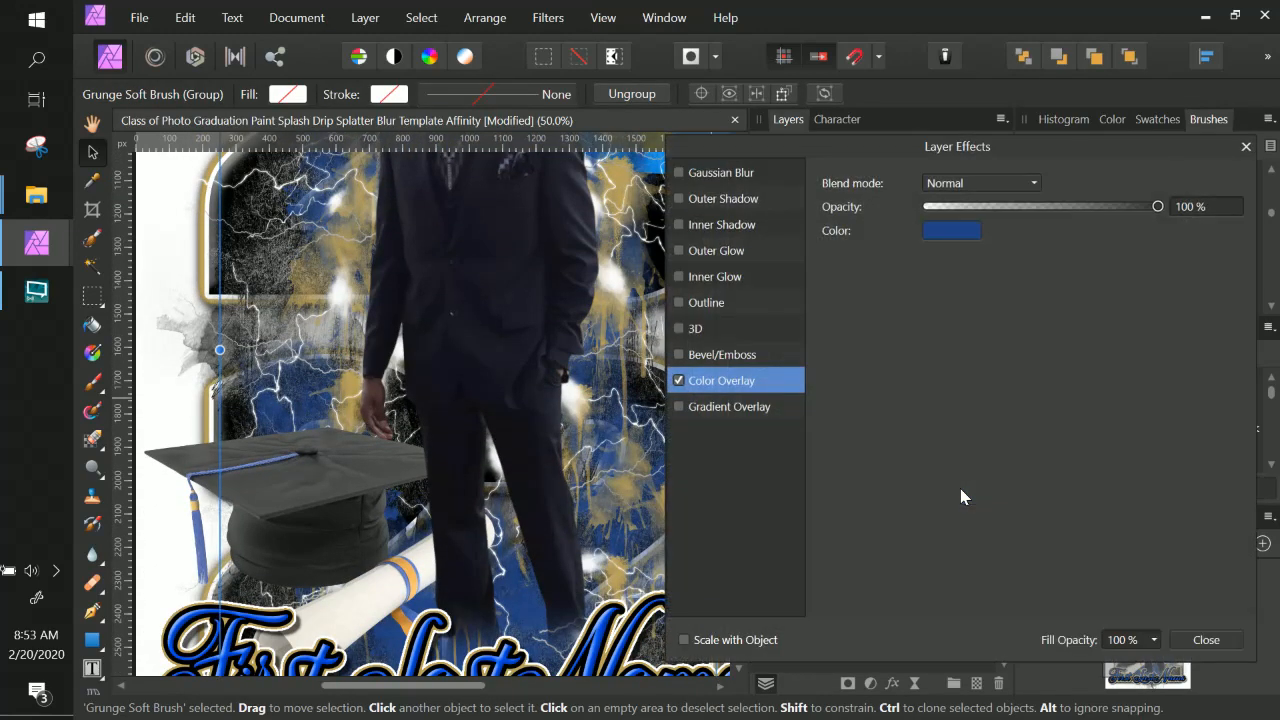
pyautogui.click(959, 233)
pyautogui.click(1030, 366)
pyautogui.write('410066')
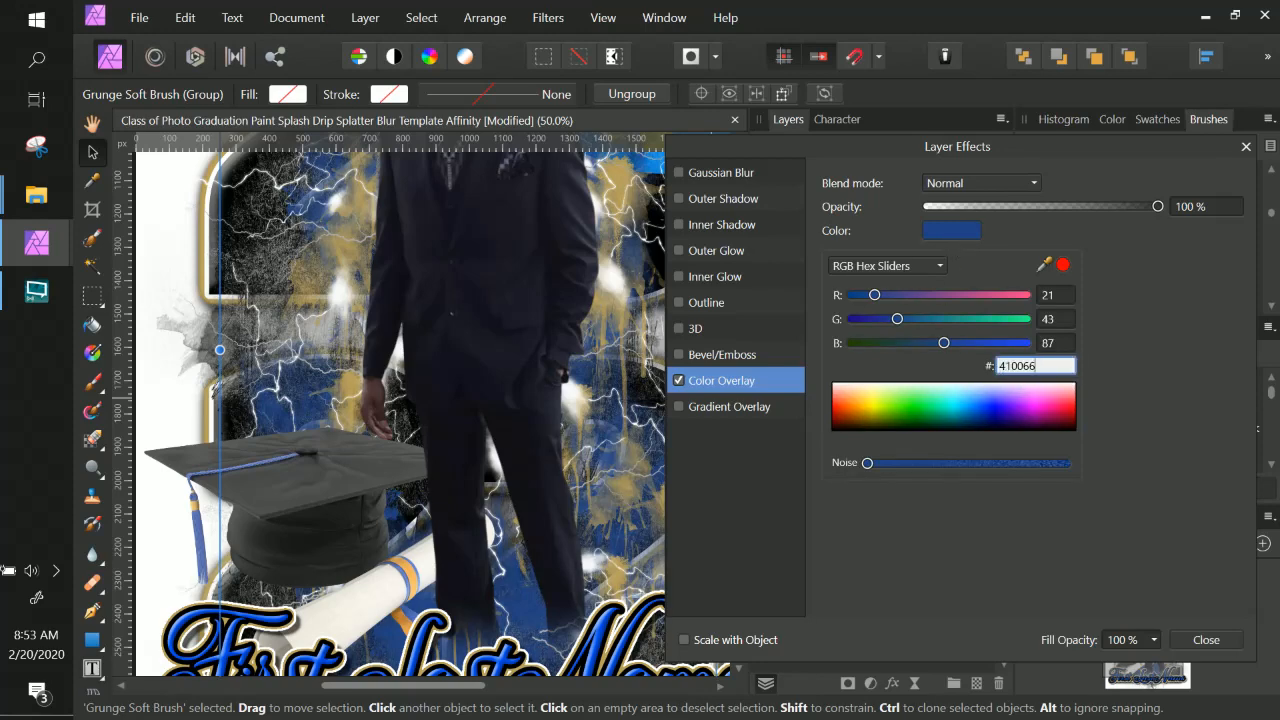
pyautogui.press('Return')
pyautogui.scroll(3, 374, 403)
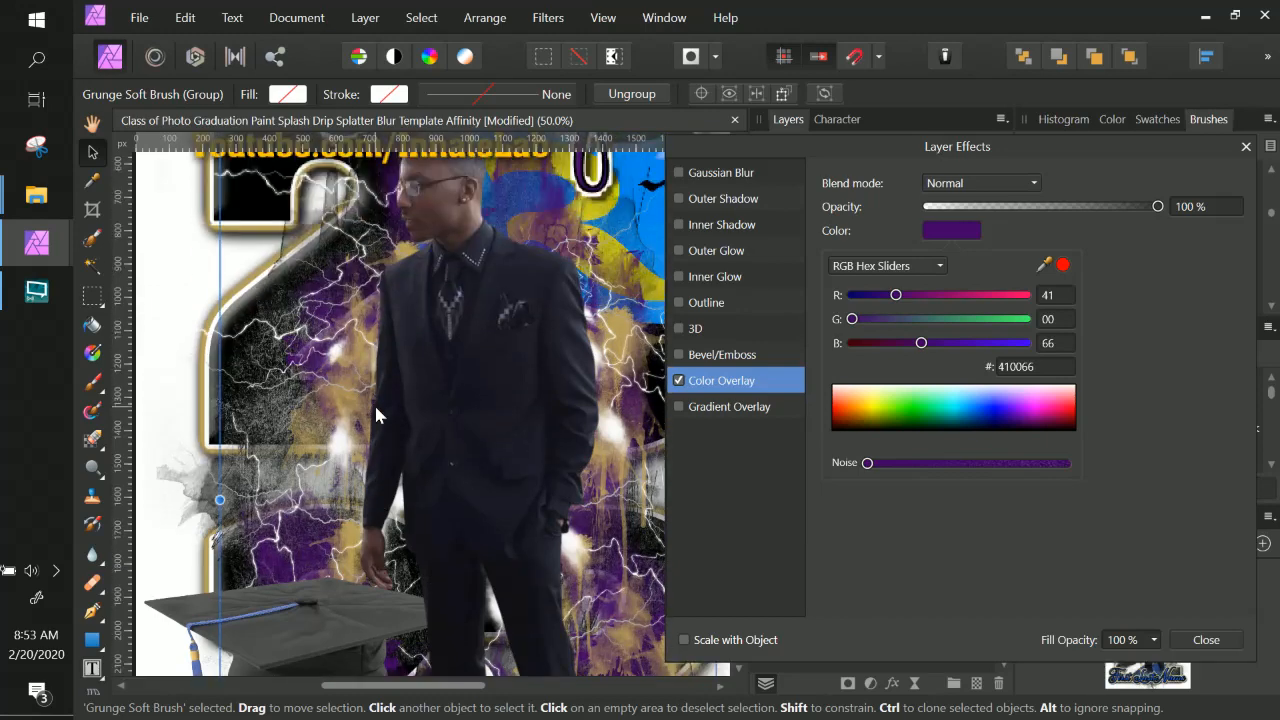
pyautogui.scroll(3, 374, 403)
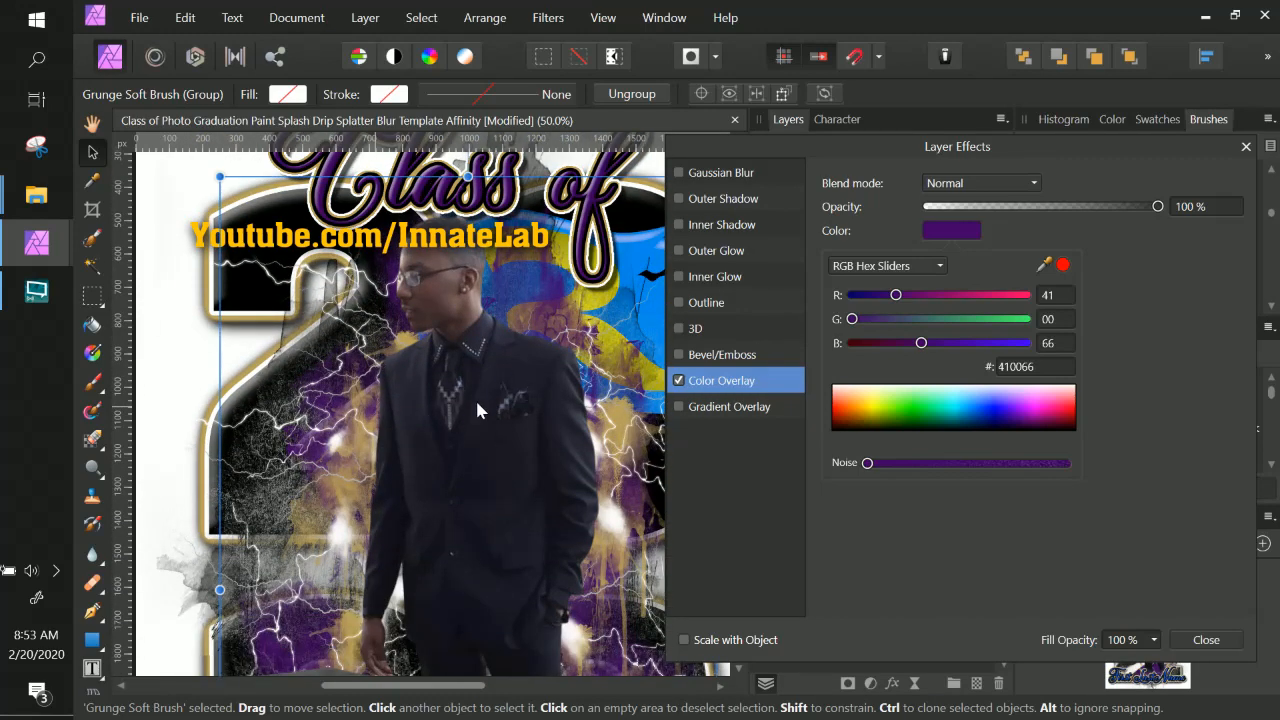
pyautogui.scroll(-3, 477, 410)
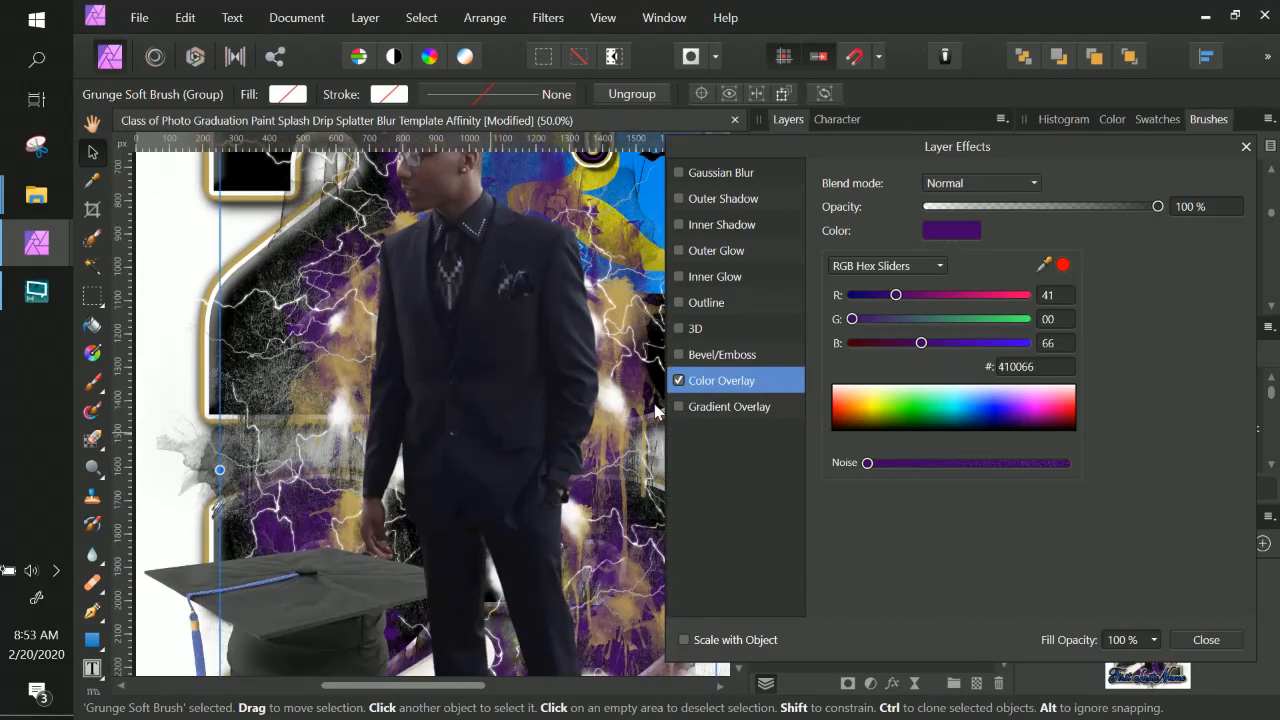
pyautogui.scroll(-5, 655, 410)
pyautogui.keyDown('ctrl'); pyautogui.scroll(-2, 655, 410); pyautogui.keyUp('ctrl')
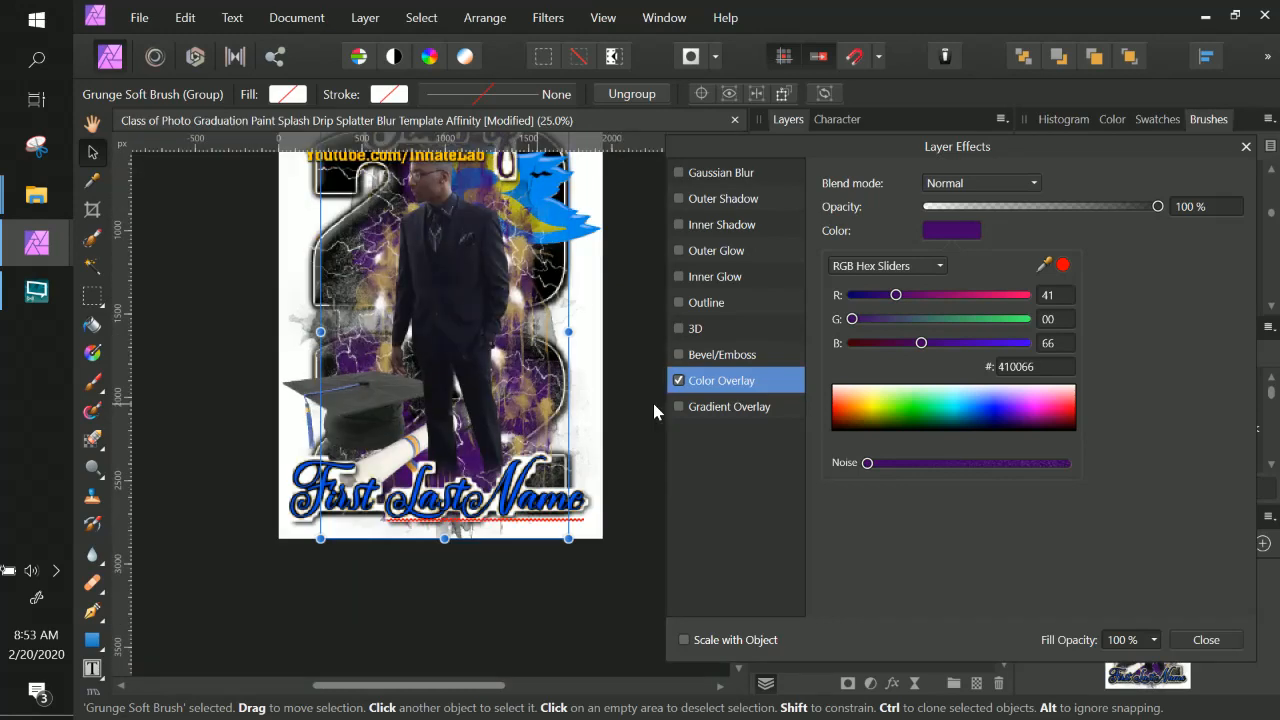
# Set the First LastName text layer's Color Overlay colour to hex 410066.
pyautogui.scroll(3, 652, 405)
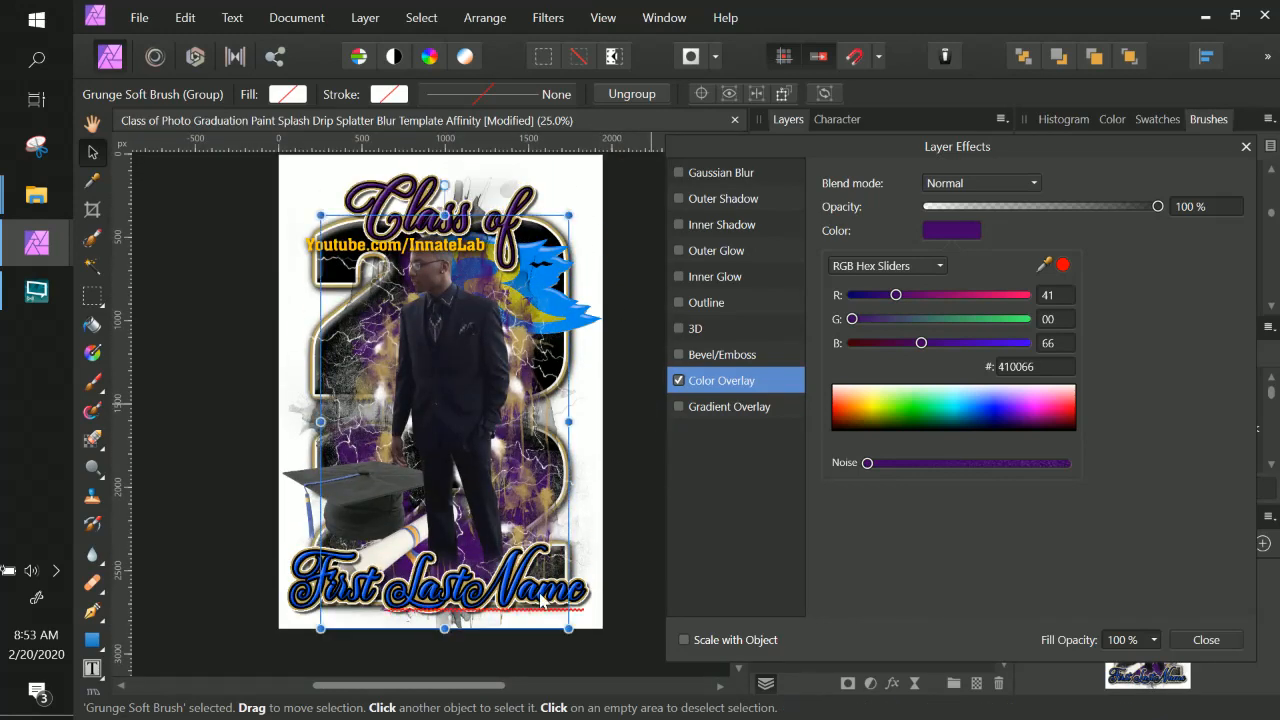
pyautogui.rightClick(541, 598)
pyautogui.press('Escape')
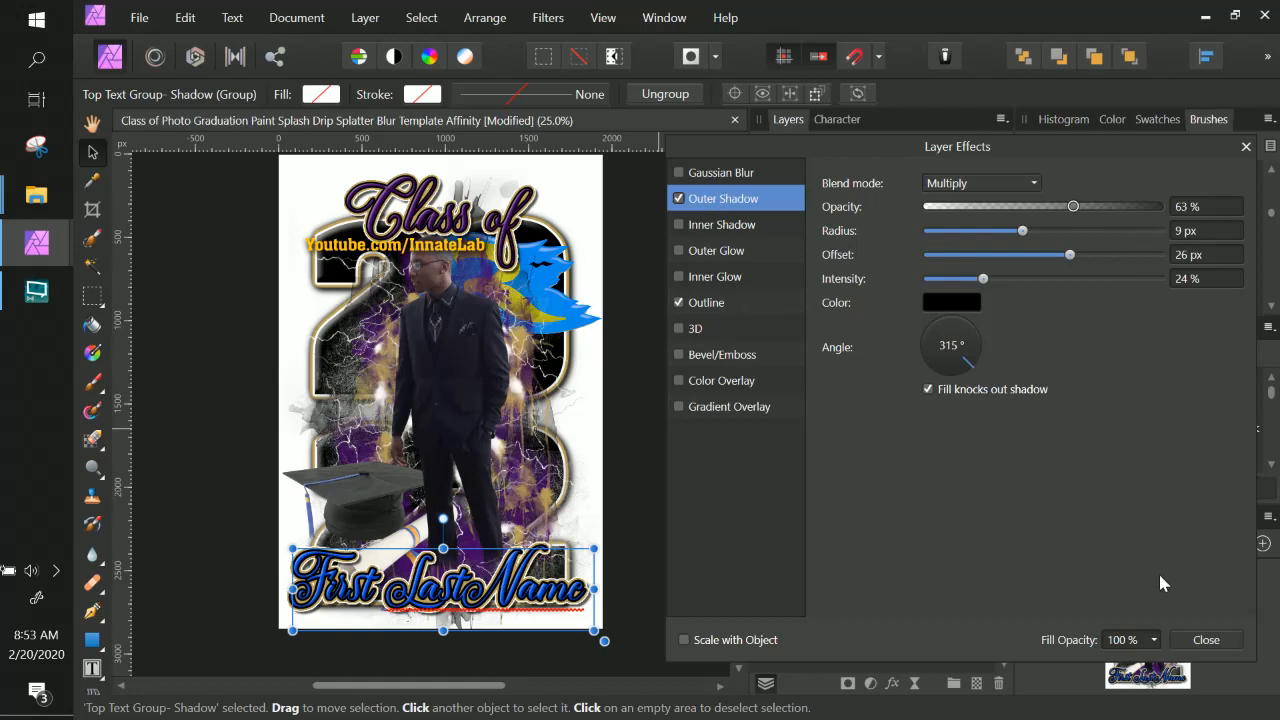
pyautogui.click(1206, 640)
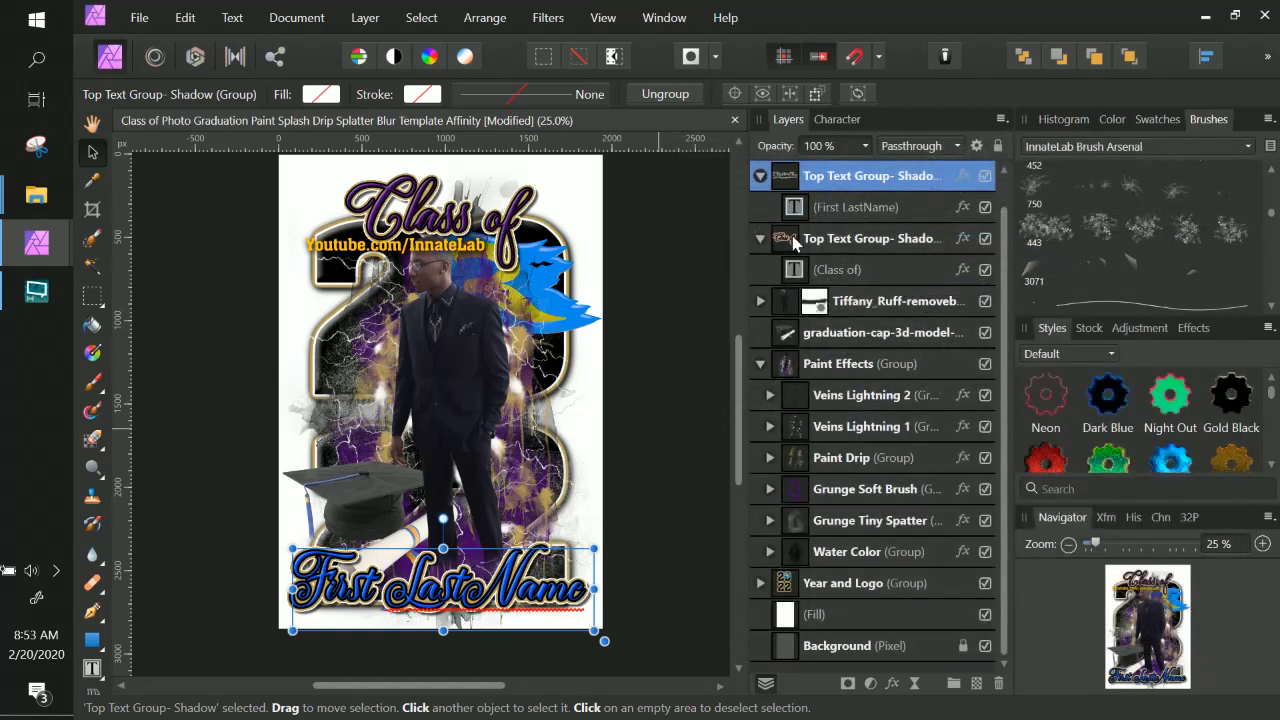
pyautogui.click(897, 206)
pyautogui.click(963, 206)
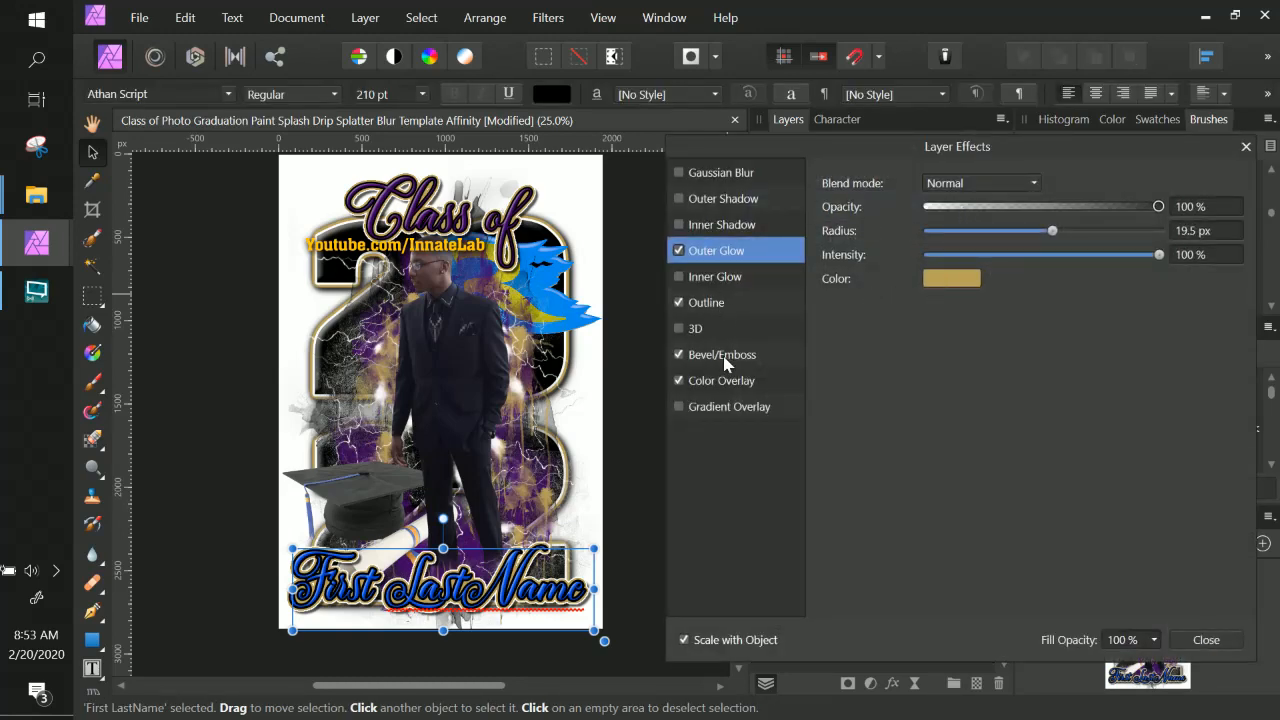
pyautogui.click(733, 381)
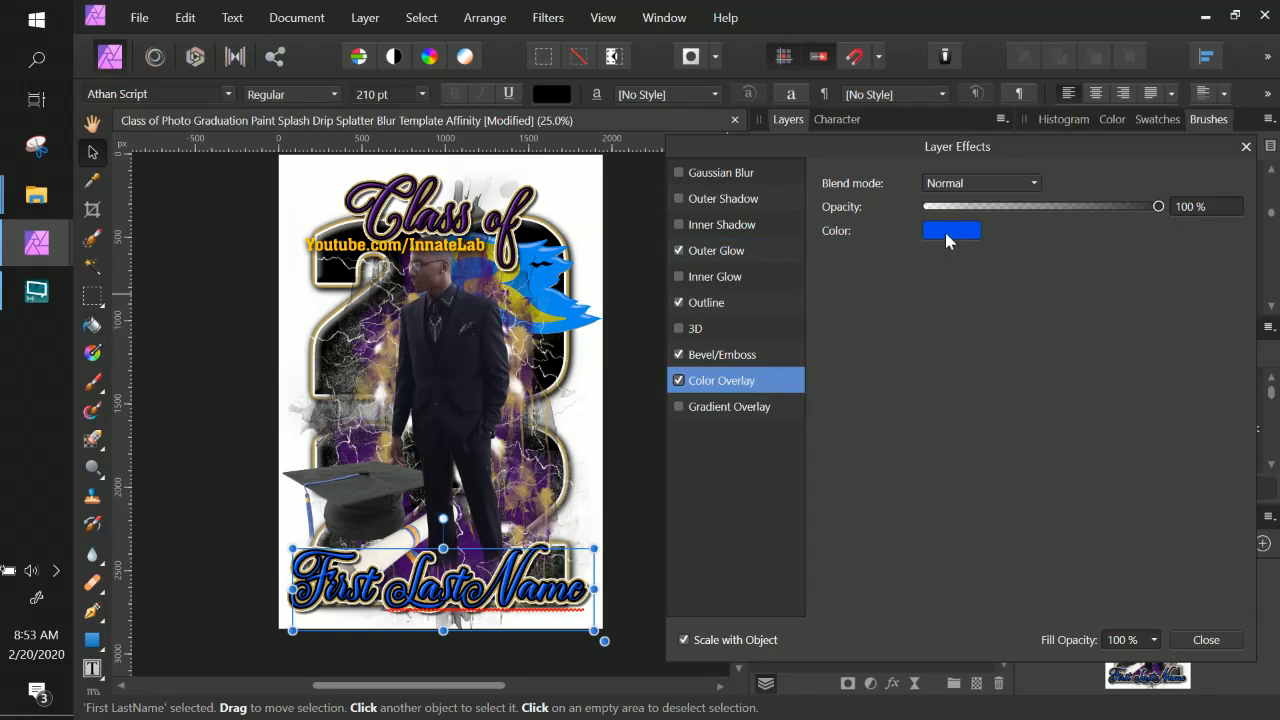
pyautogui.click(948, 235)
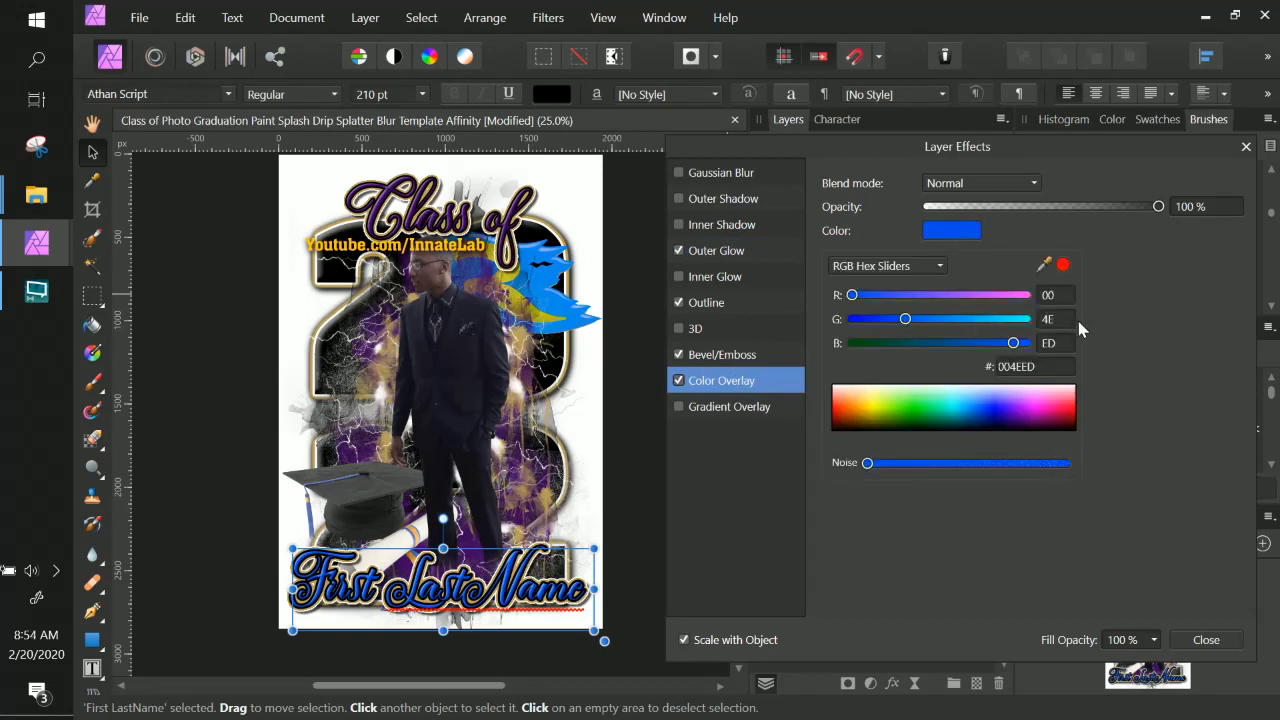
pyautogui.click(1040, 366)
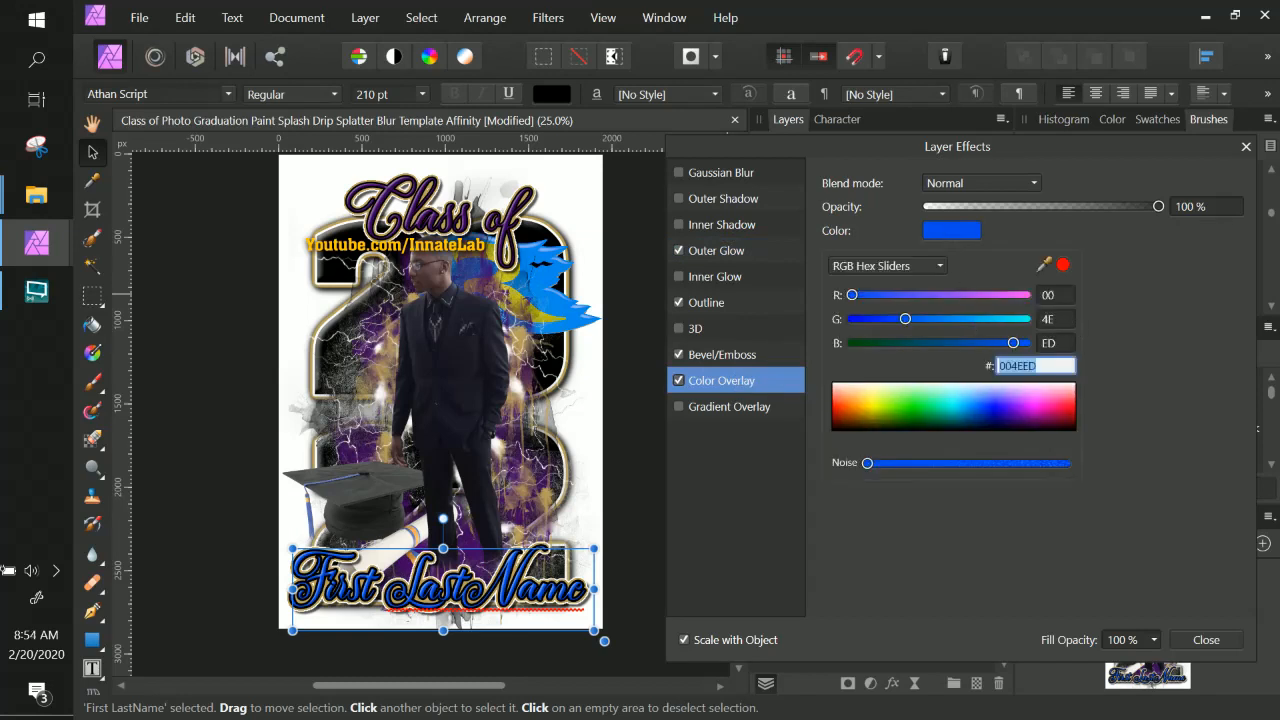
pyautogui.hotkey('ctrl', 'v')
pyautogui.press('Return')
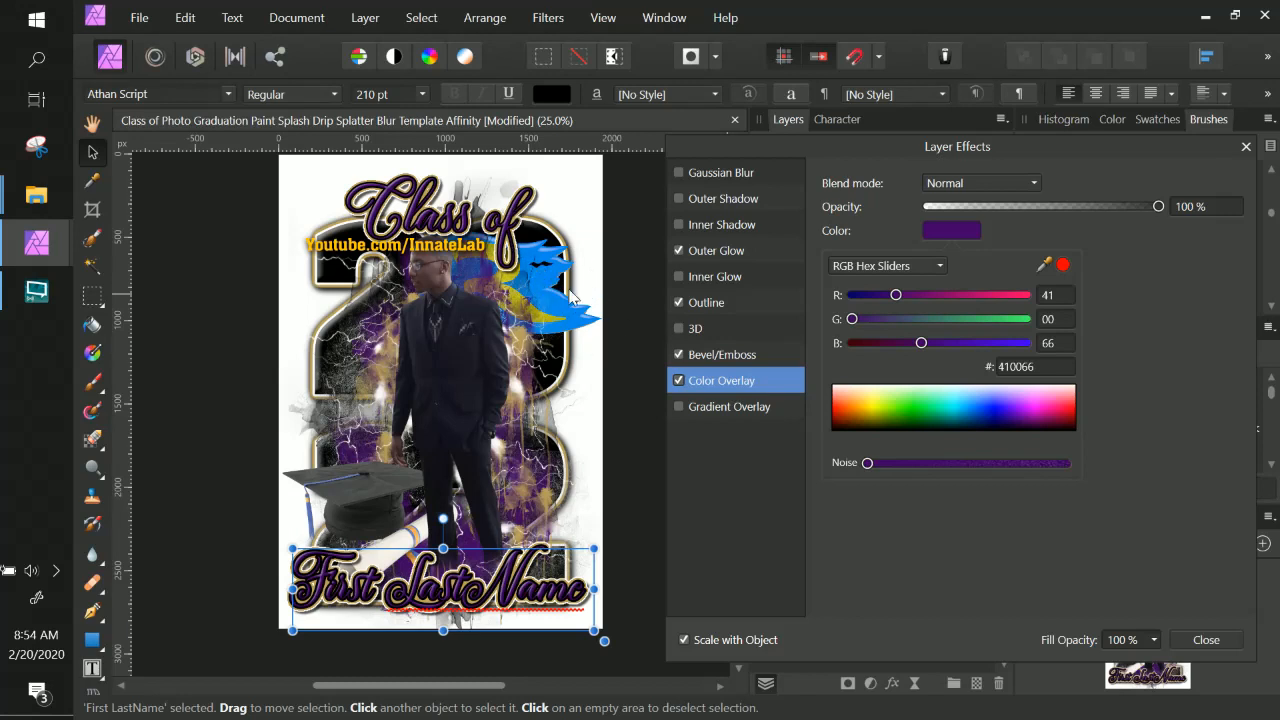
# Select the graduation cap image, zoom in to inspect it, and close the Layer Effects dialog.
pyautogui.click(367, 495)
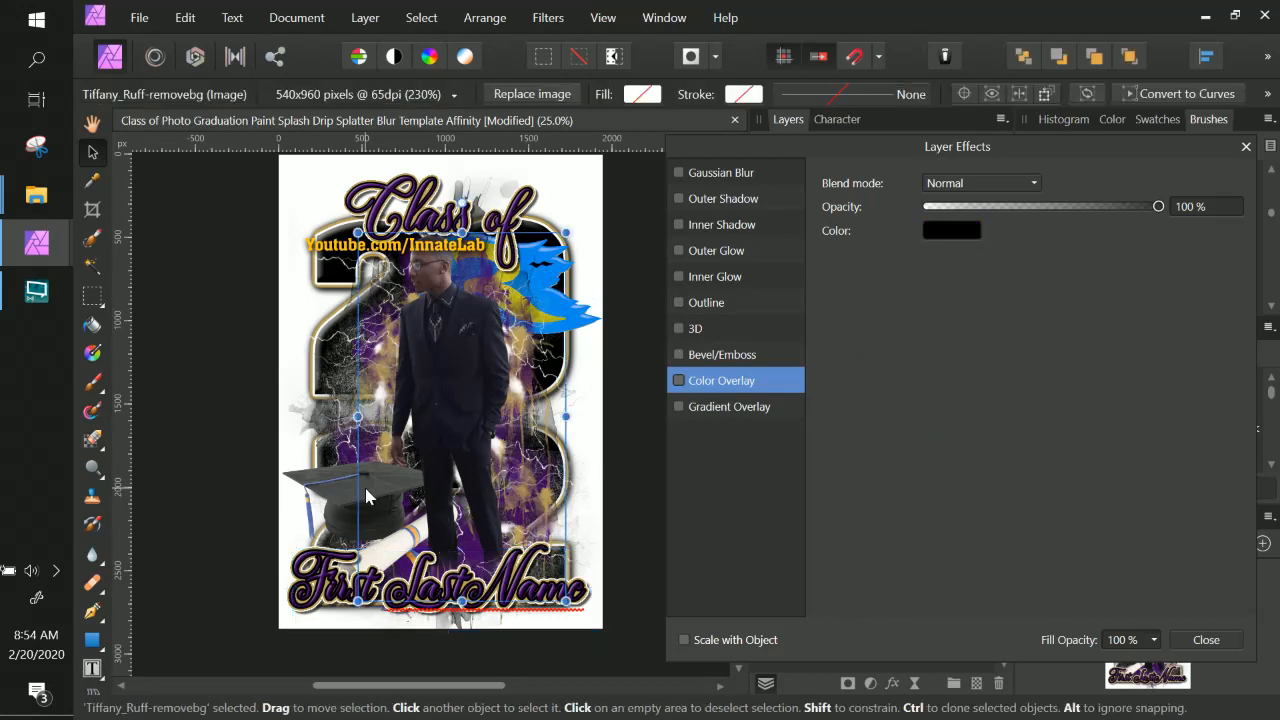
pyautogui.click(313, 488)
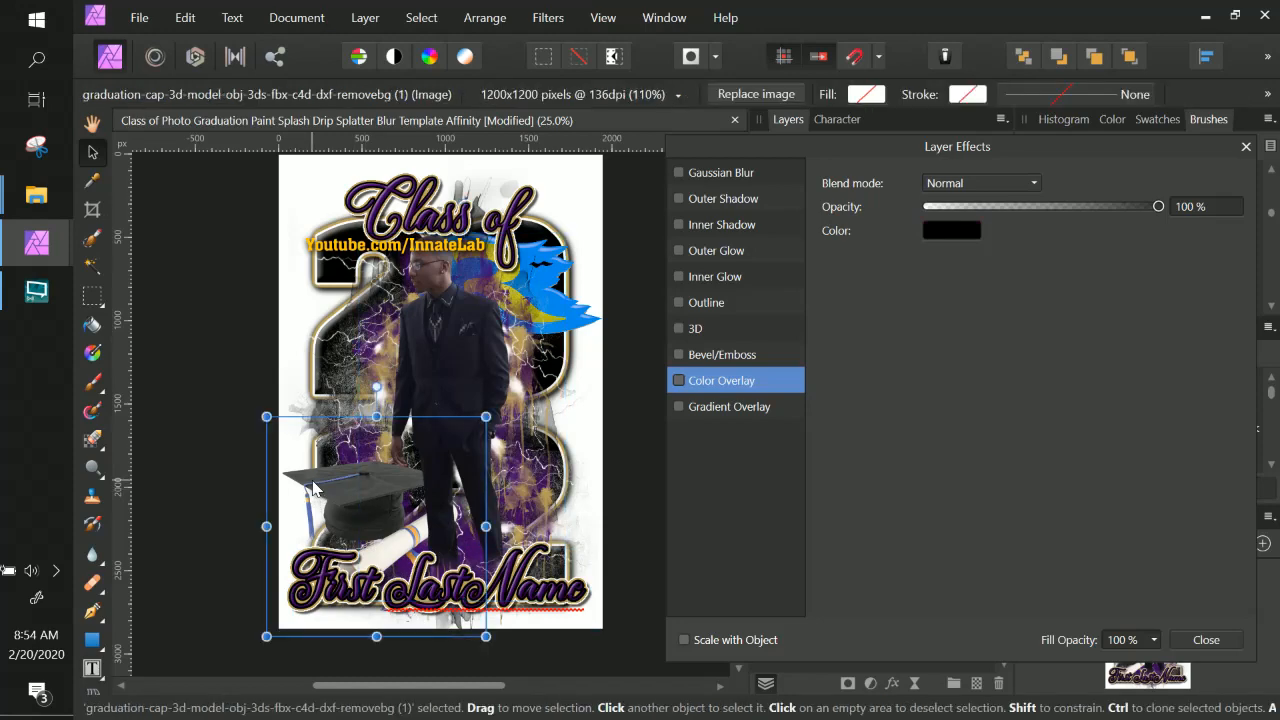
pyautogui.scroll(3, 419, 316)
pyautogui.moveTo(325, 650); pyautogui.dragTo(418, 408)
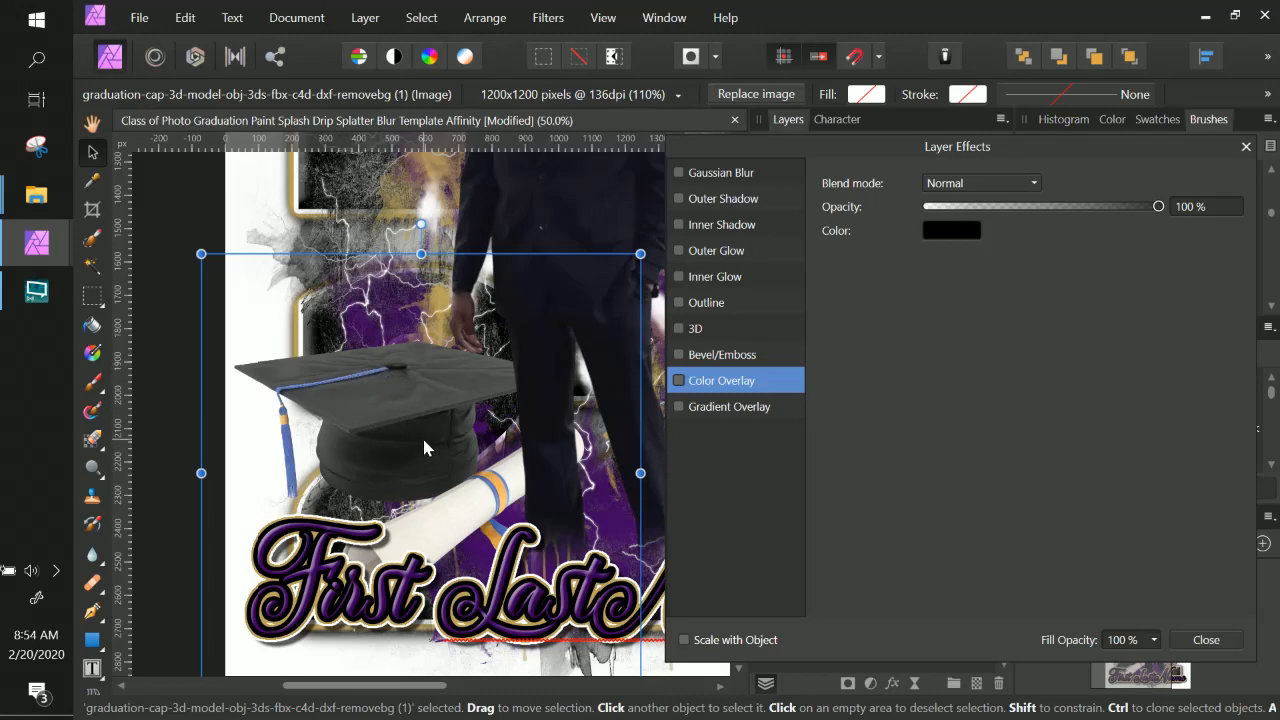
pyautogui.scroll(3, 423, 439)
pyautogui.scroll(-3, 425, 417)
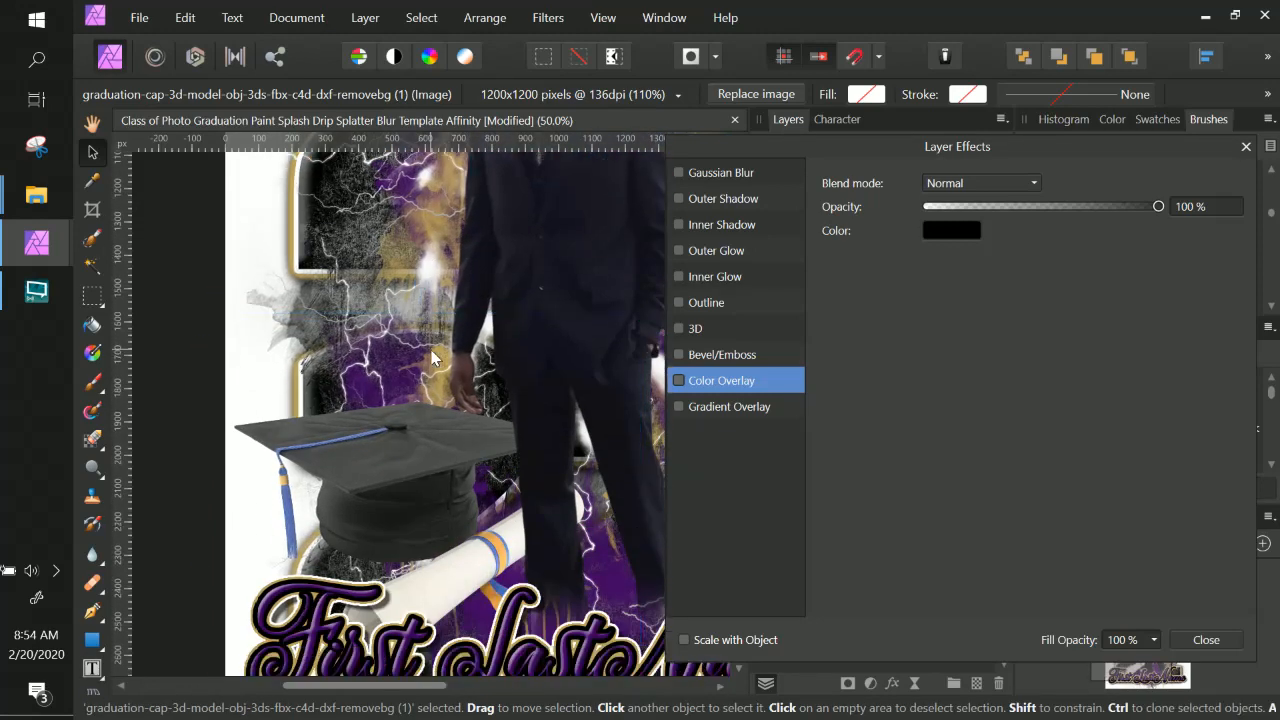
pyautogui.click(1208, 640)
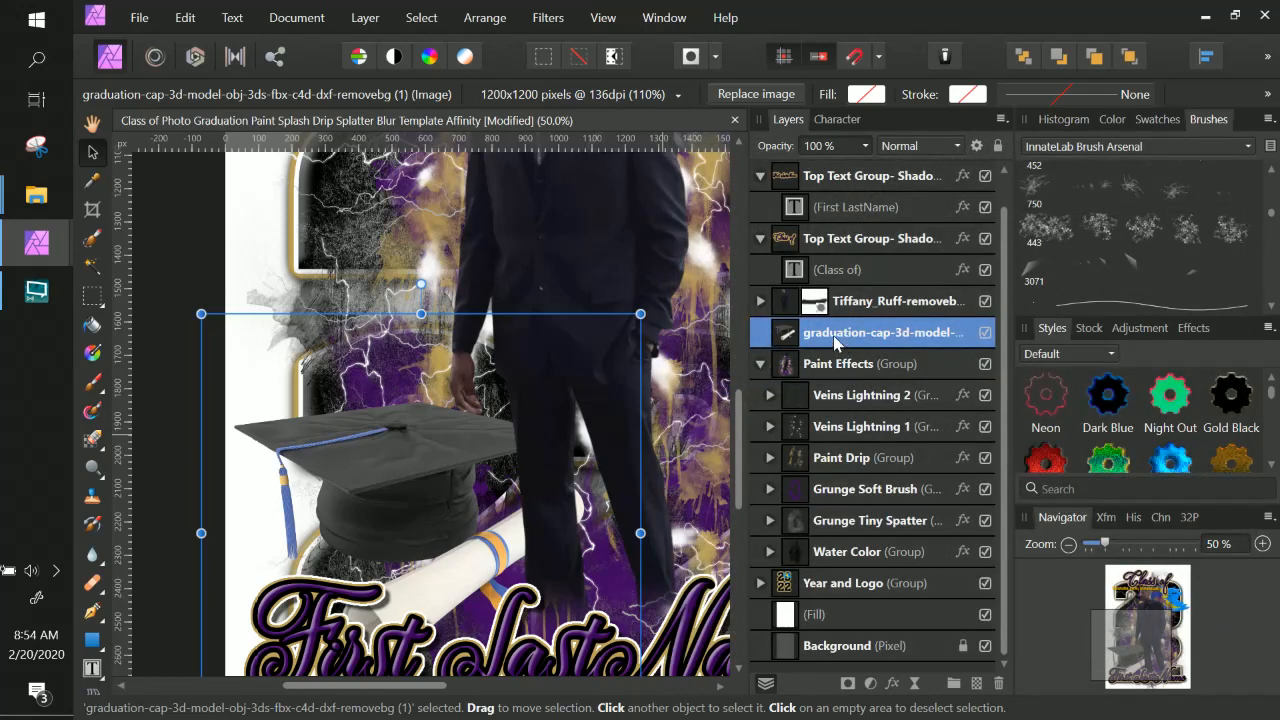
# Scroll over the zoomed poster to review the cap and name area.
pyautogui.scroll(3, 492, 452)
pyautogui.scroll(3, 490, 440)
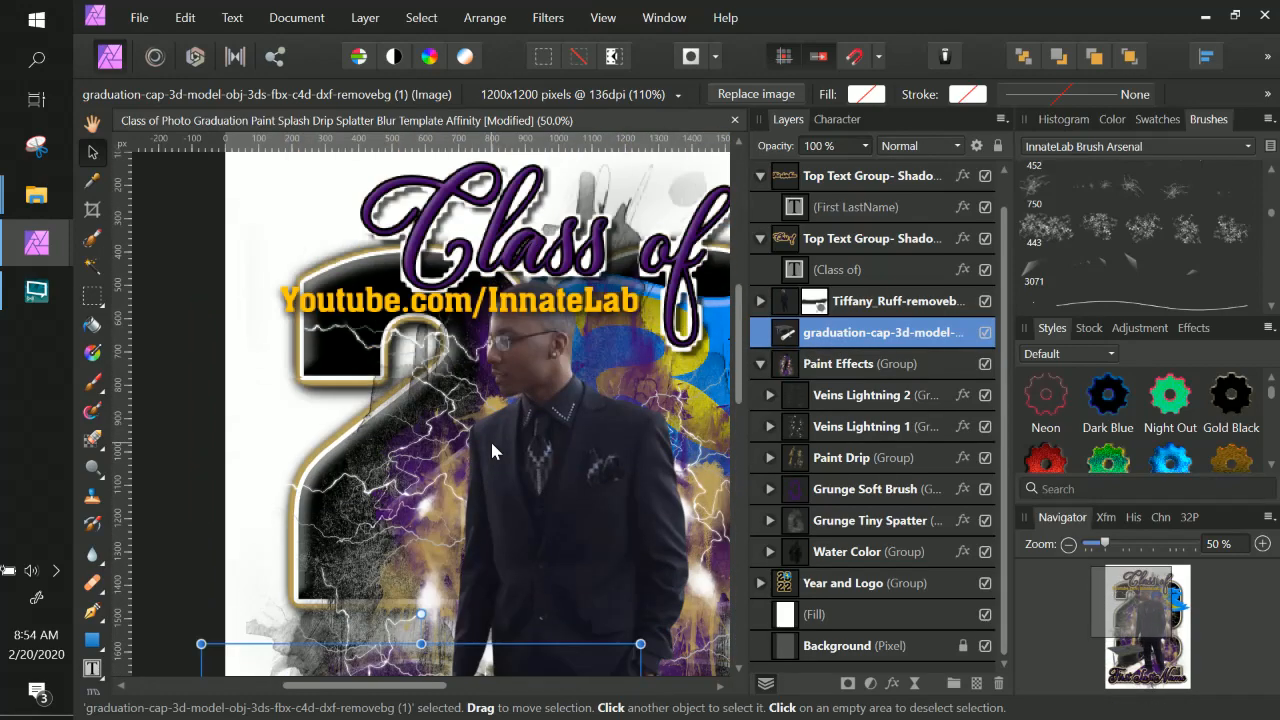
pyautogui.scroll(-8, 486, 430)
pyautogui.scroll(-1, 486, 437)
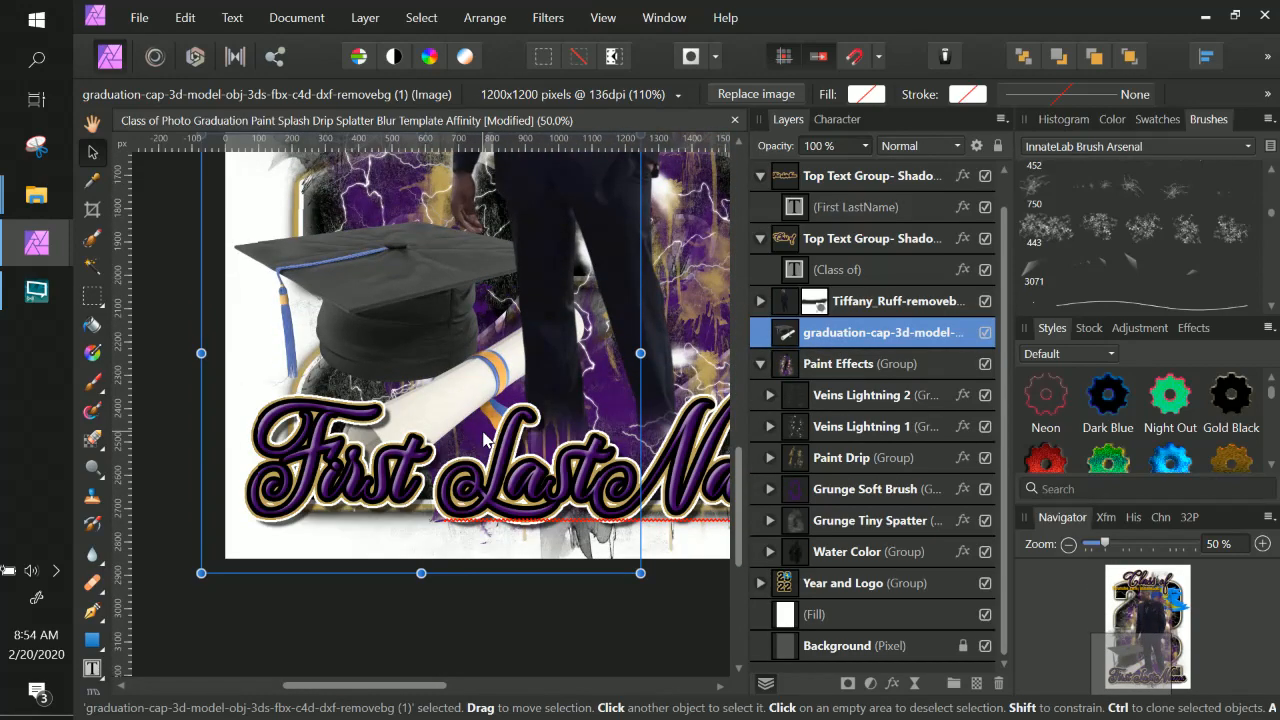
pyautogui.scroll(5, 541, 452)
pyautogui.scroll(-2, 534, 460)
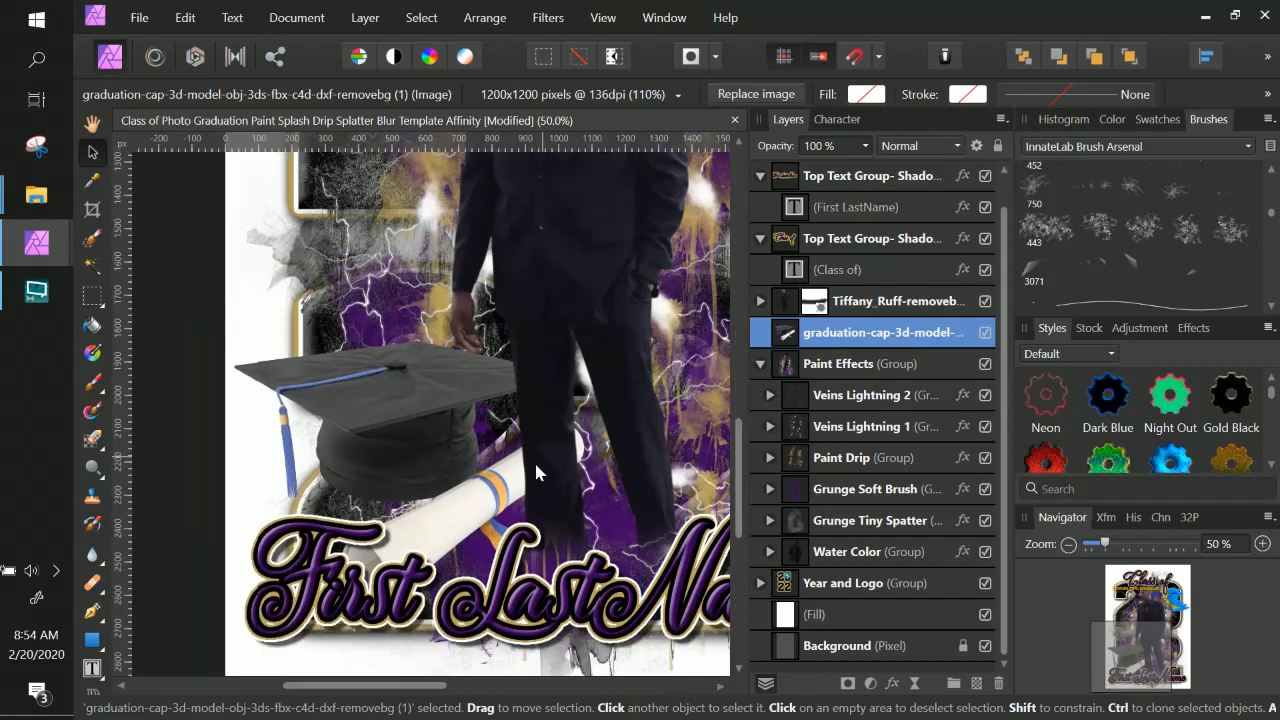
pyautogui.scroll(-2, 534, 460)
pyautogui.scroll(2, 509, 368)
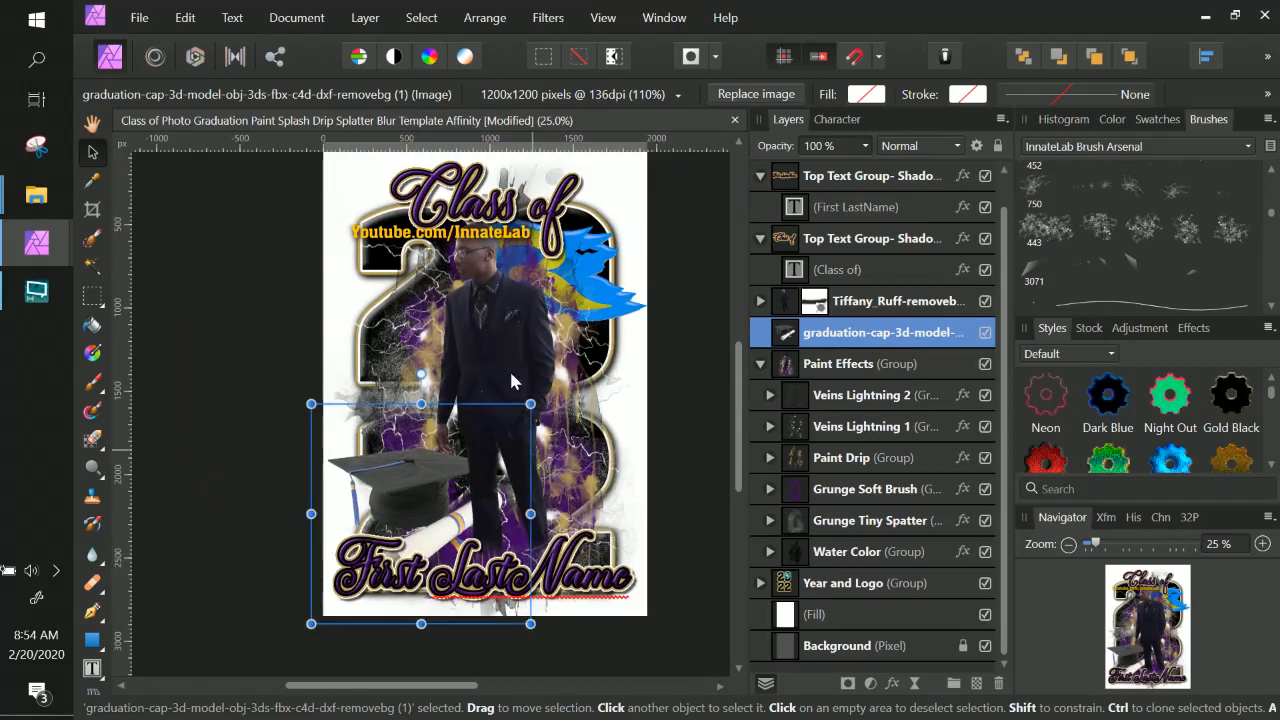
# Resize the Paint Effects group from its lower-left corner to about 1885 × 2712 px.
pyautogui.click(850, 364)
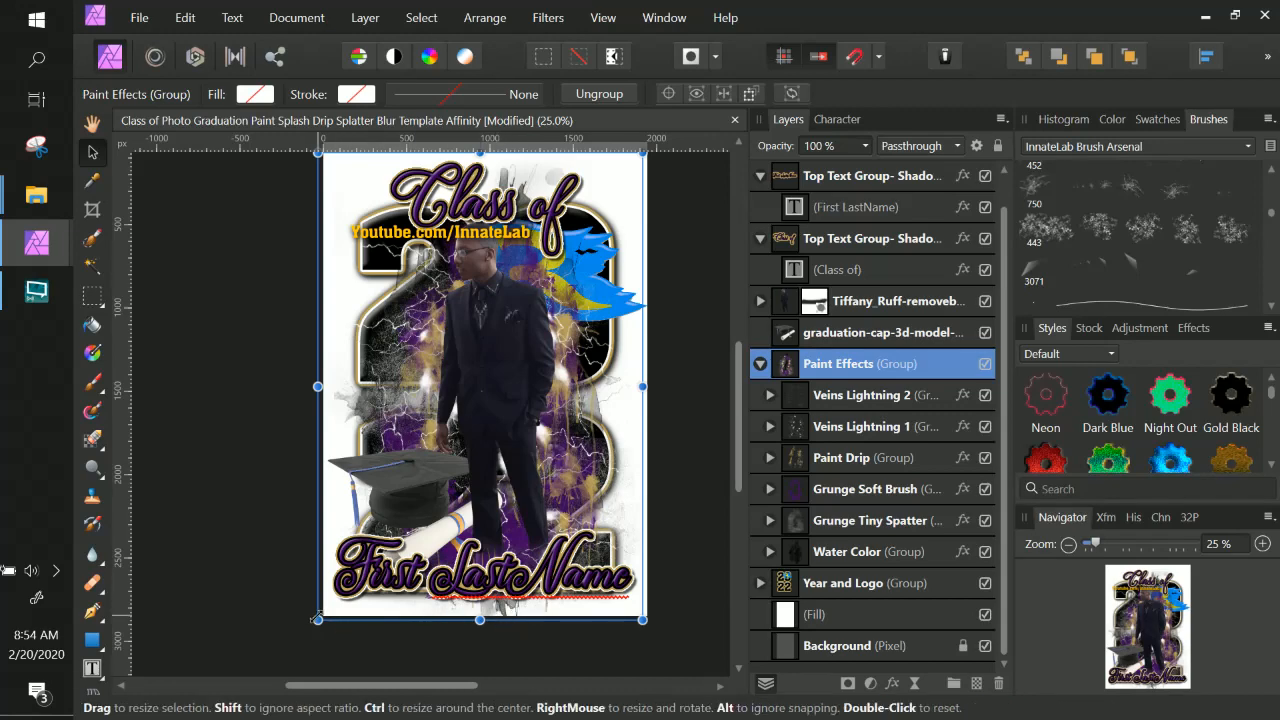
pyautogui.moveTo(320, 618); pyautogui.dragTo(328, 605)
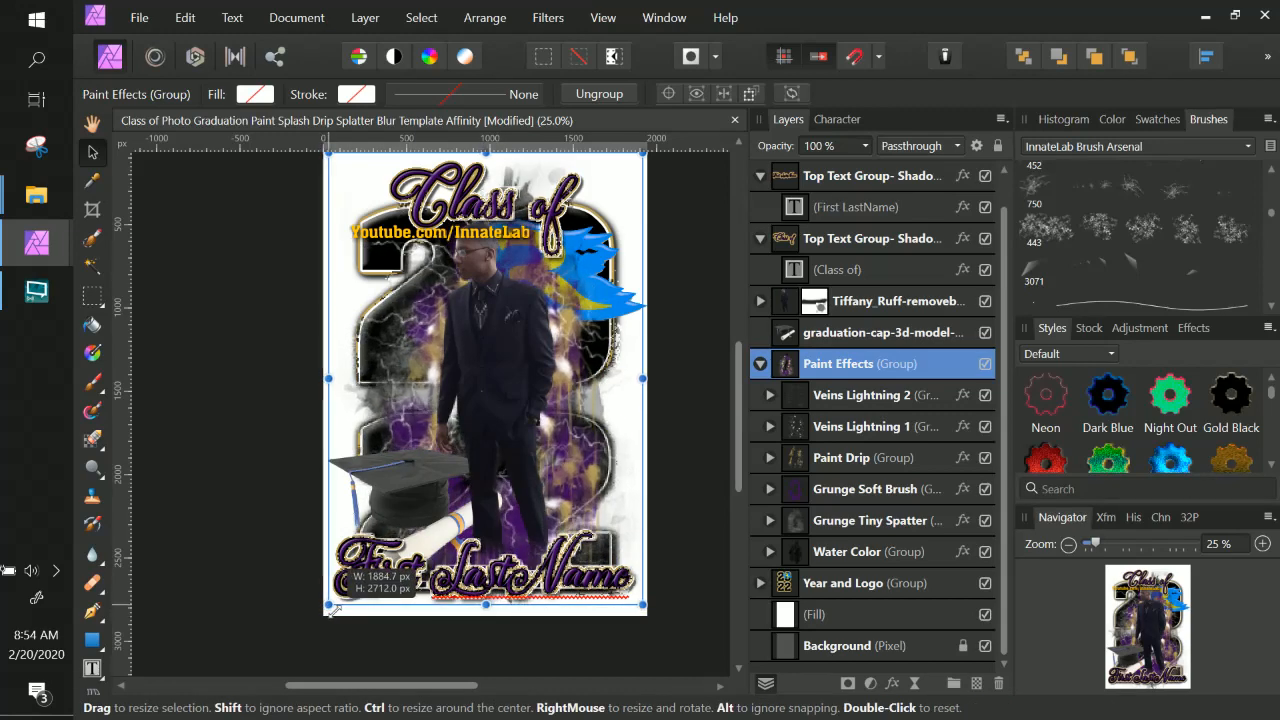
pyautogui.scroll(2, 615, 235)
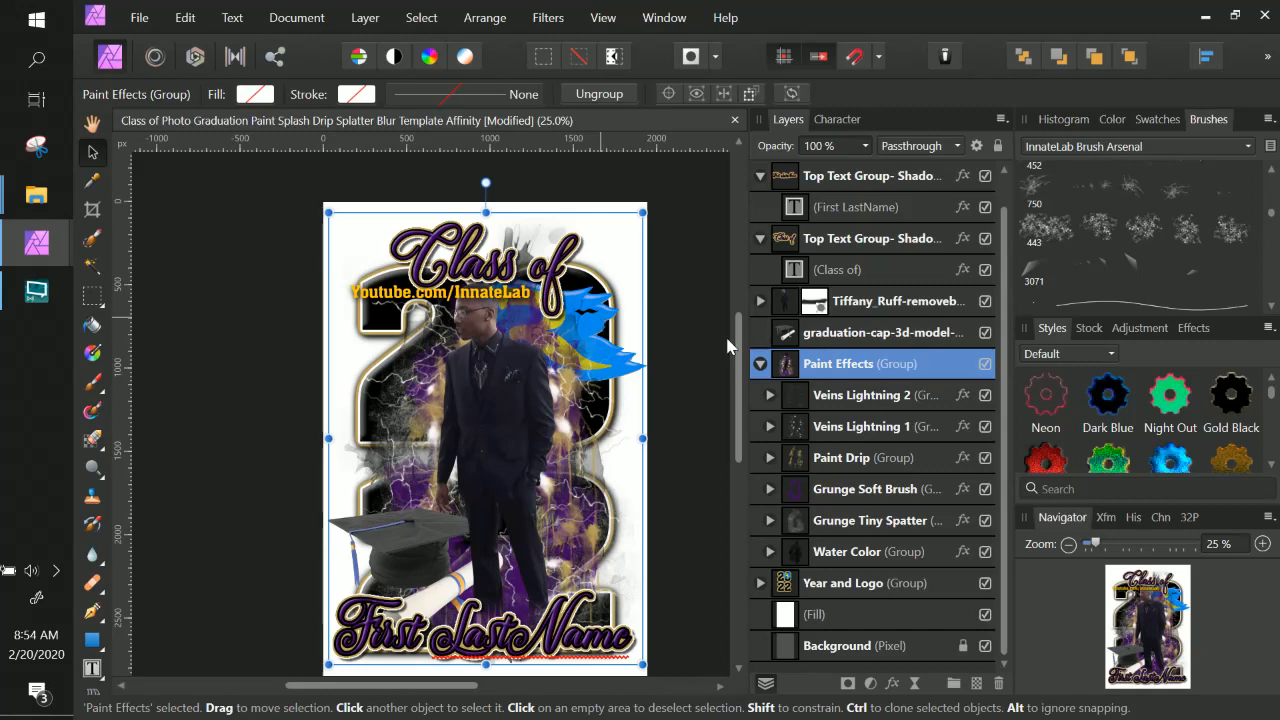
pyautogui.click(672, 338)
pyautogui.scroll(-1, 673, 343)
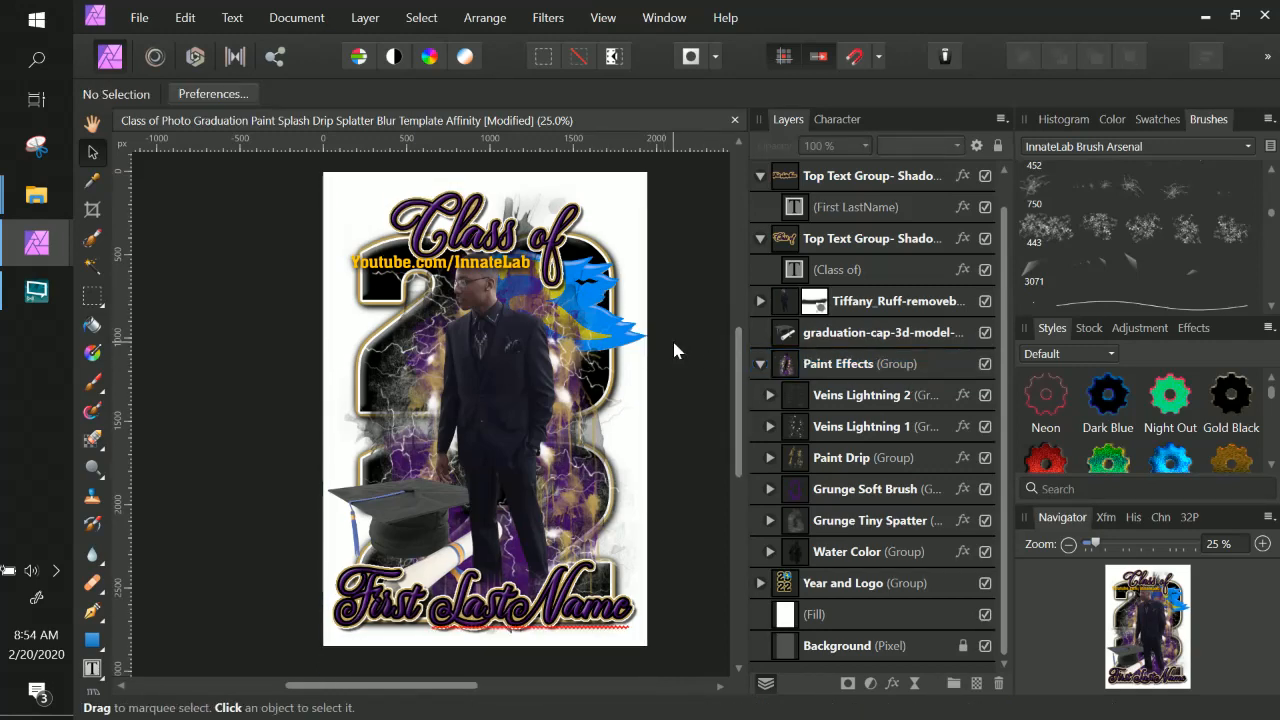
pyautogui.scroll(-1, 674, 343)
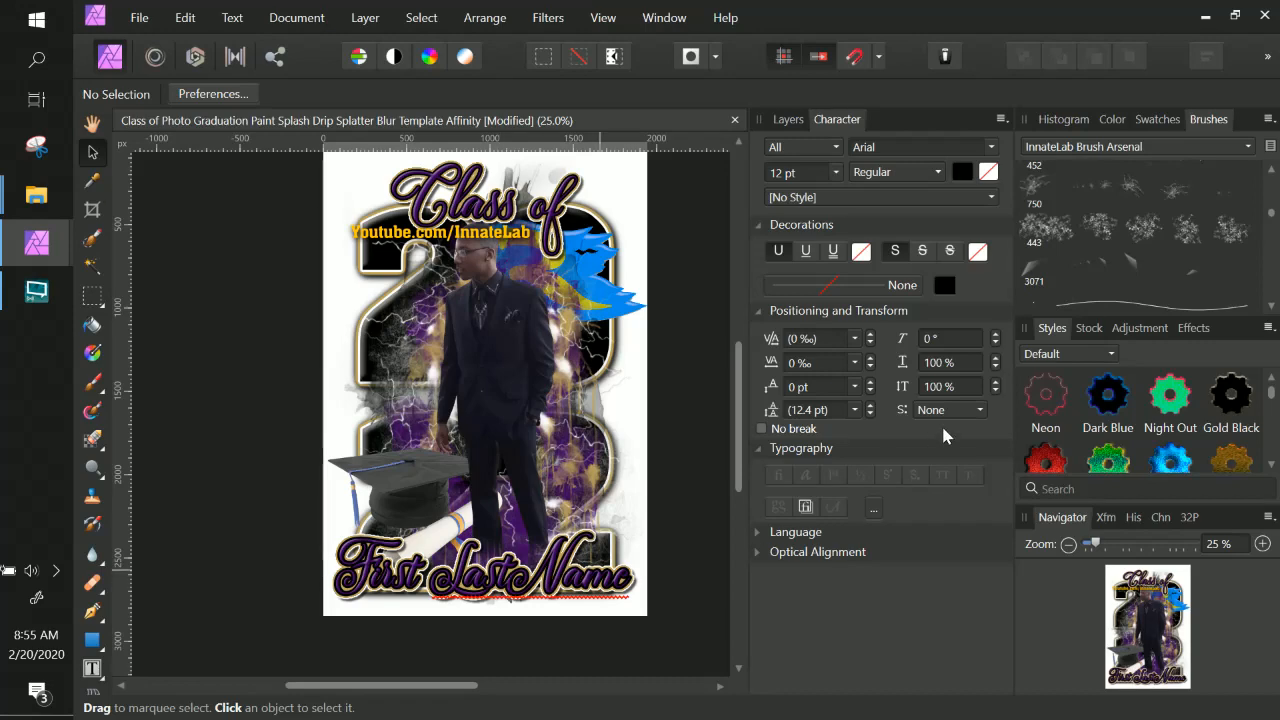
# Stretch the Paint Effects group's bottom and top edges slightly to fit the poster.
pyautogui.click(788, 119)
pyautogui.click(838, 366)
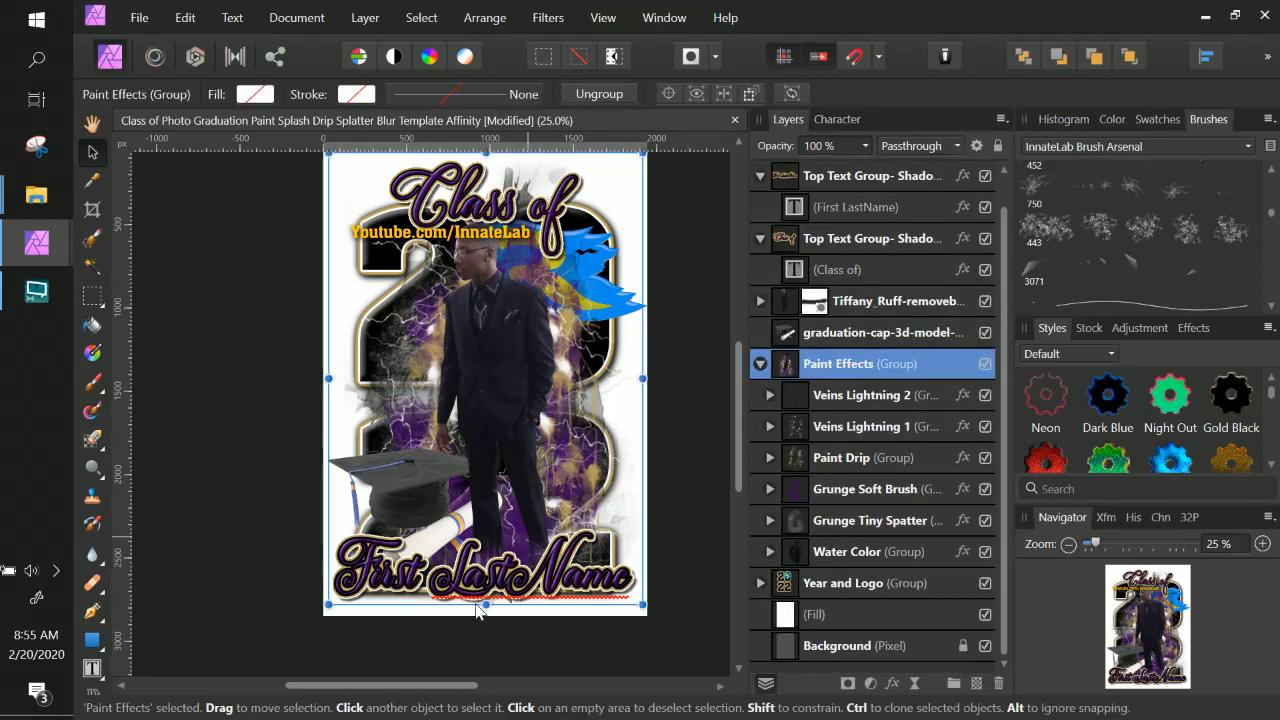
pyautogui.moveTo(485, 606); pyautogui.dragTo(485, 616)
pyautogui.scroll(2, 495, 183)
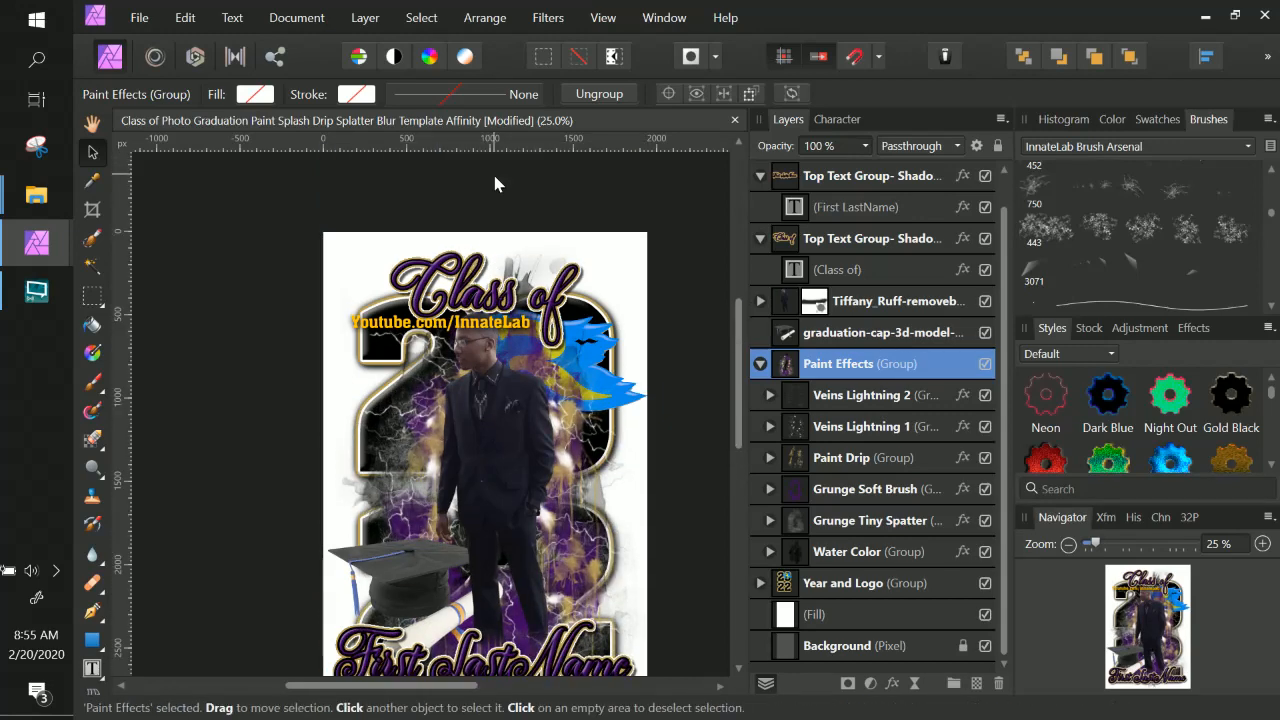
pyautogui.moveTo(486, 234); pyautogui.dragTo(490, 237)
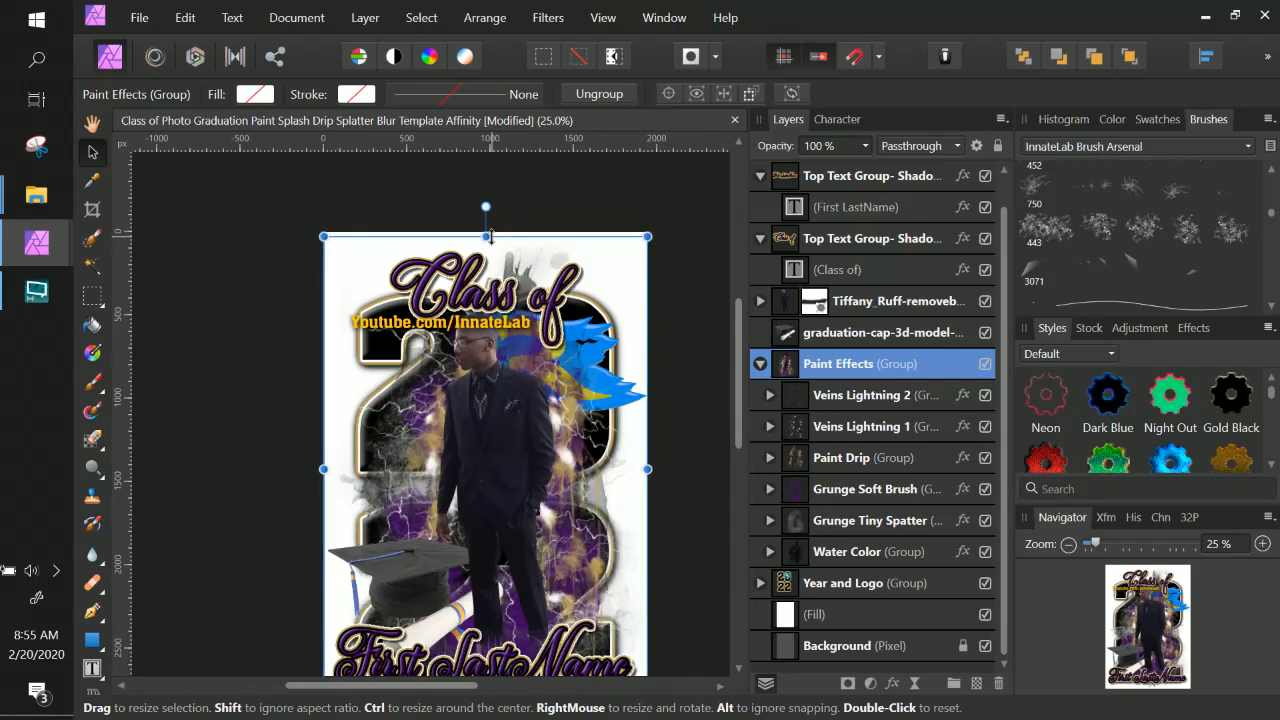
pyautogui.hotkey('ctrl', '+')
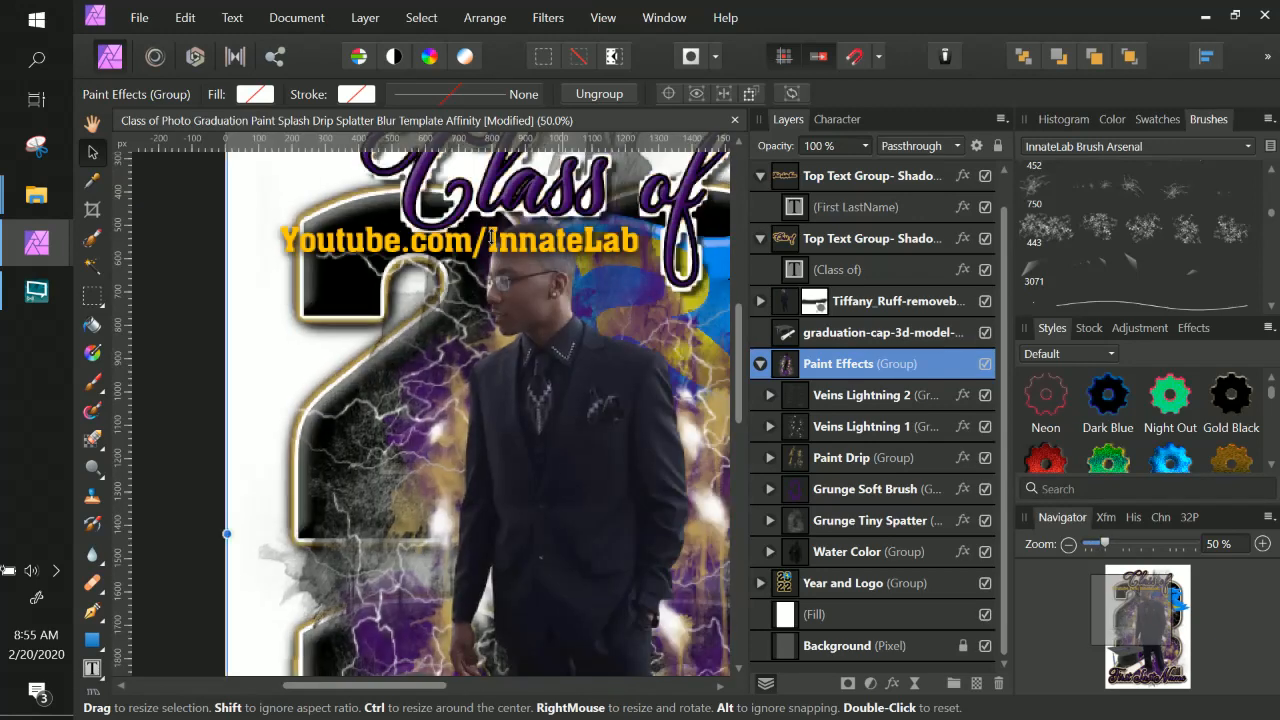
pyautogui.scroll(-5, 474, 253)
pyautogui.scroll(-5, 436, 277)
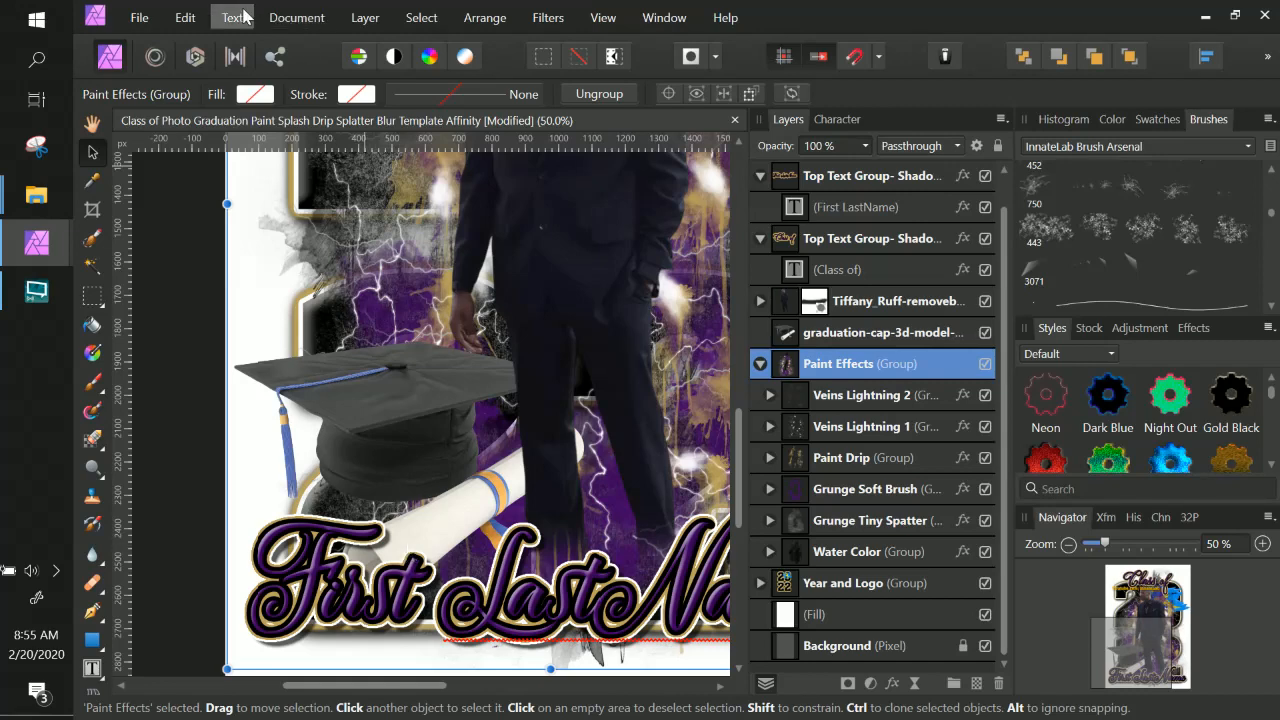
# Add a Selective Color adjustment layer.
pyautogui.click(366, 18)
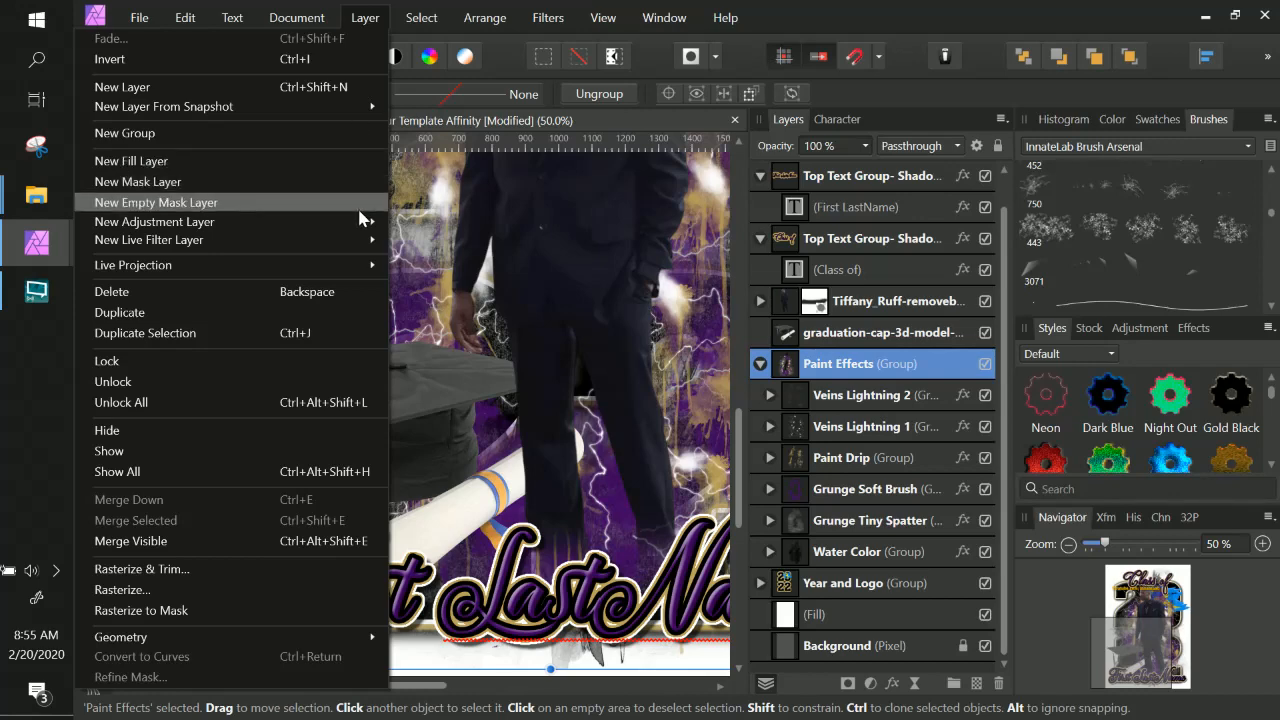
pyautogui.moveTo(361, 217)
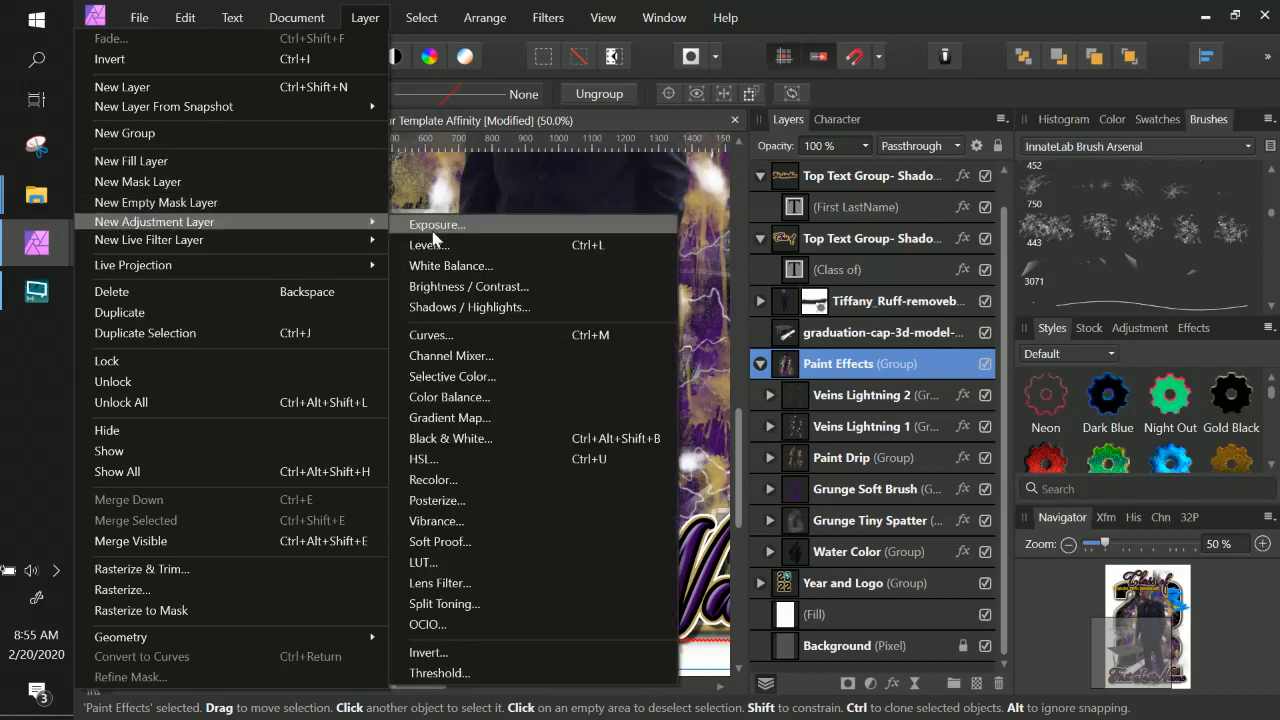
pyautogui.click(489, 377)
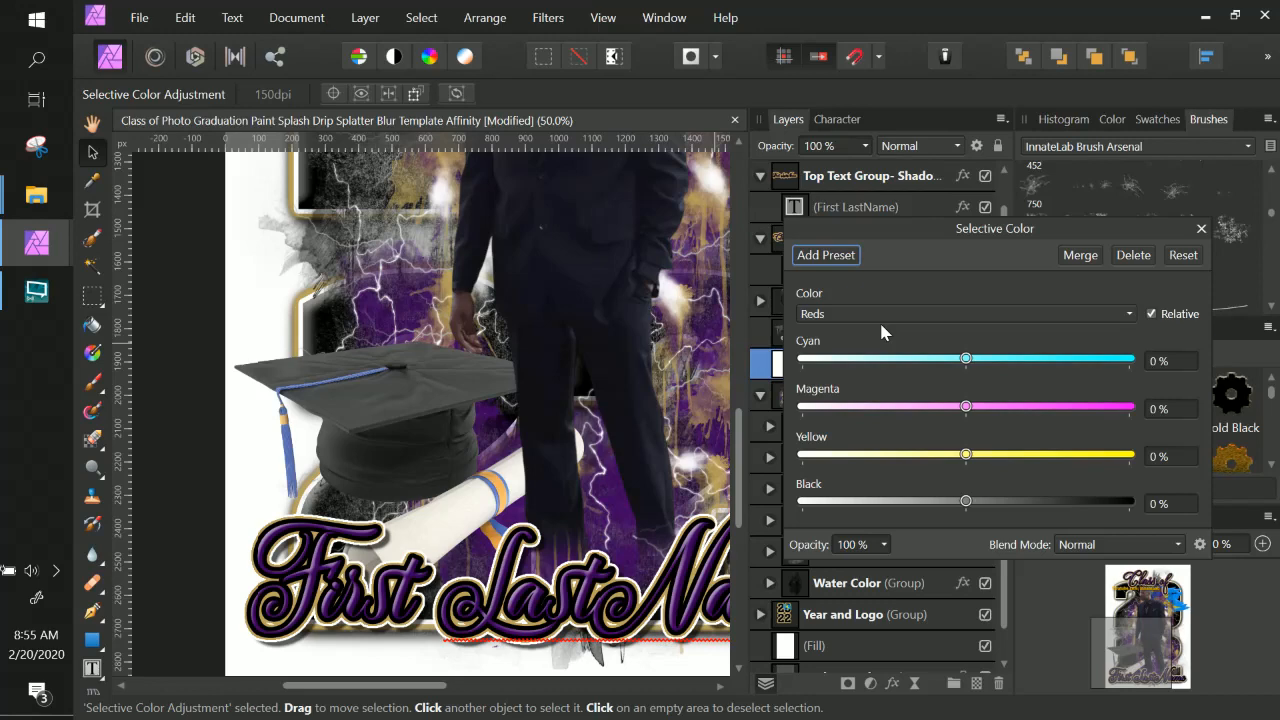
pyautogui.moveTo(916, 230); pyautogui.dragTo(856, 193)
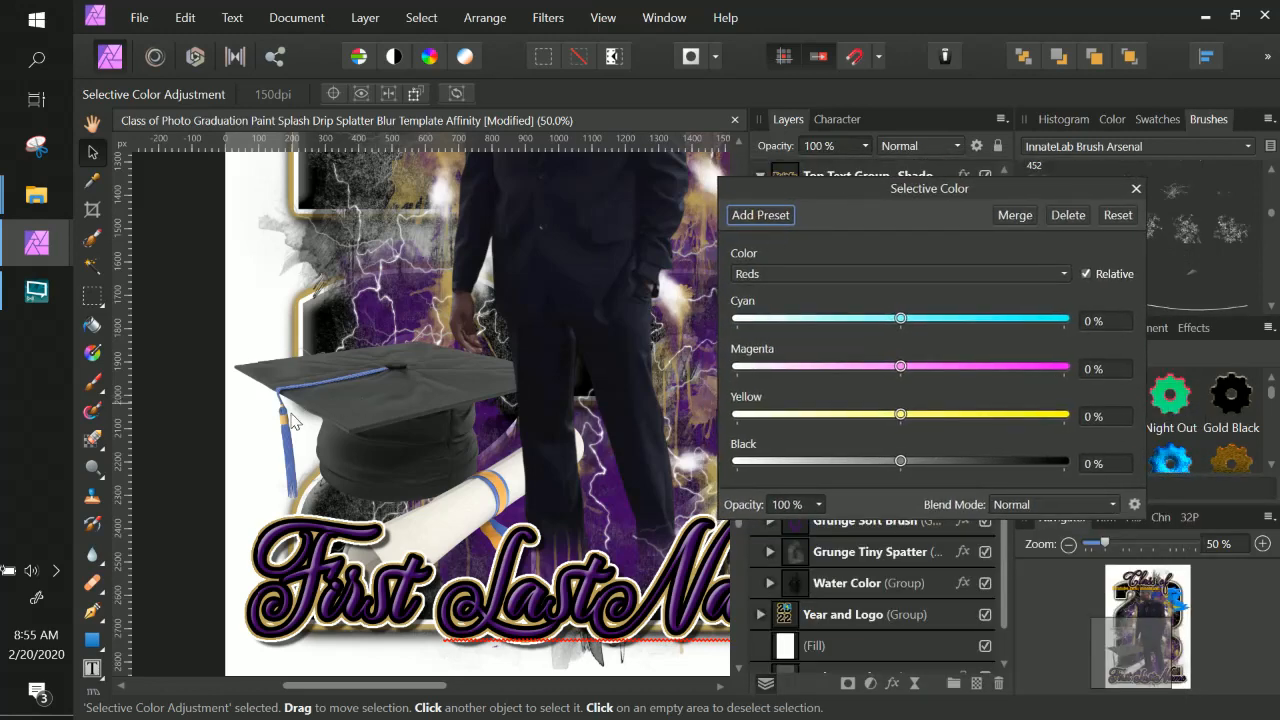
# In Selective Color, set Cyan to -2% for Cyans and to -100% for Blues.
pyautogui.click(850, 277)
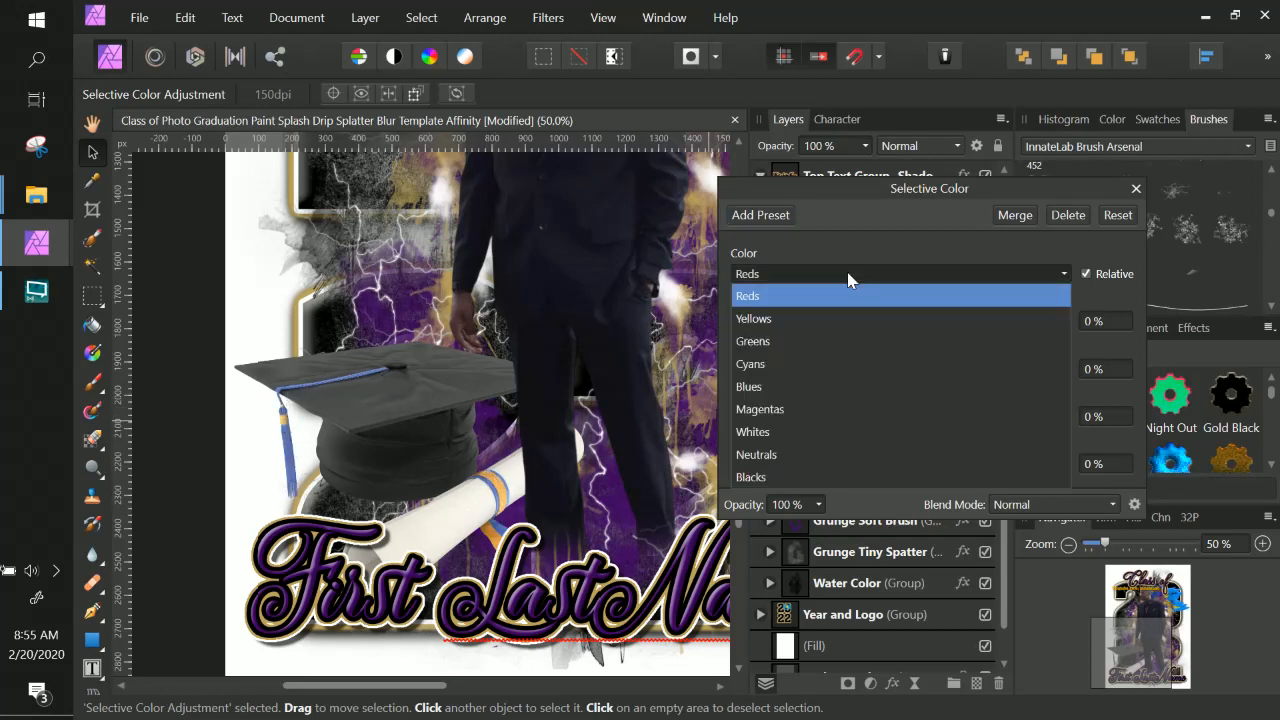
pyautogui.click(829, 366)
pyautogui.moveTo(902, 319); pyautogui.dragTo(897, 320)
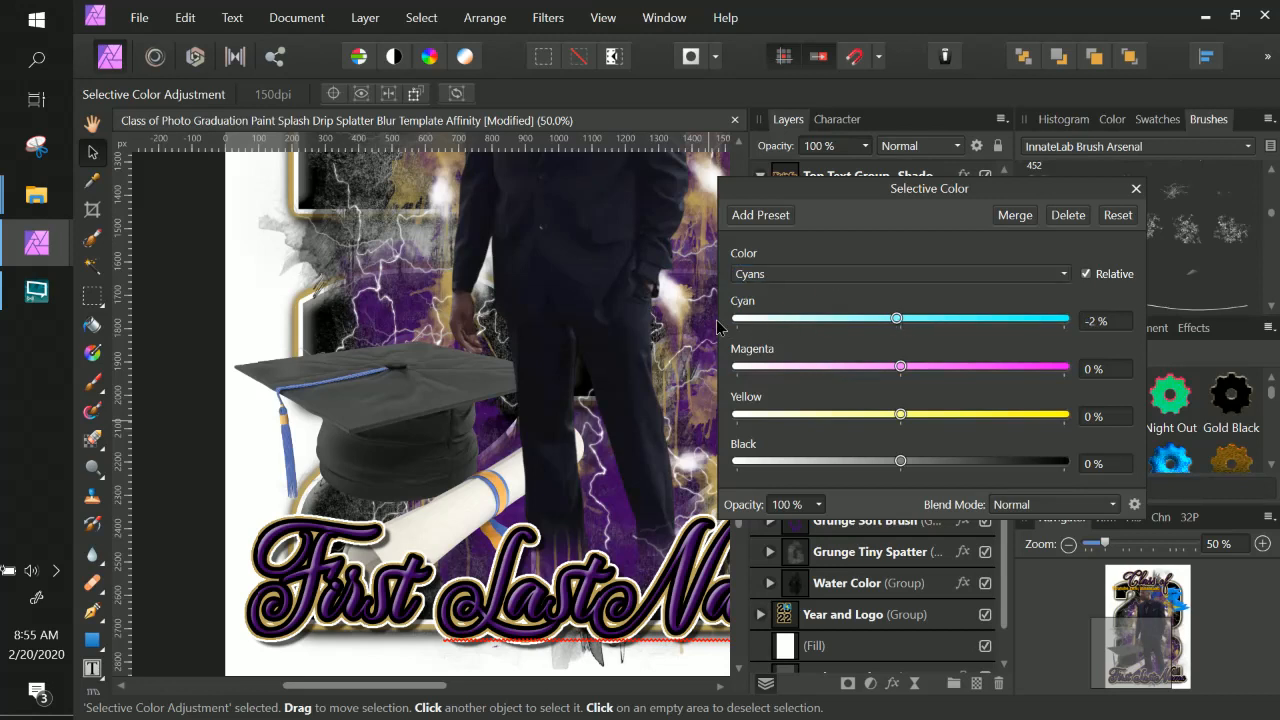
pyautogui.moveTo(716, 319); pyautogui.dragTo(716, 319)
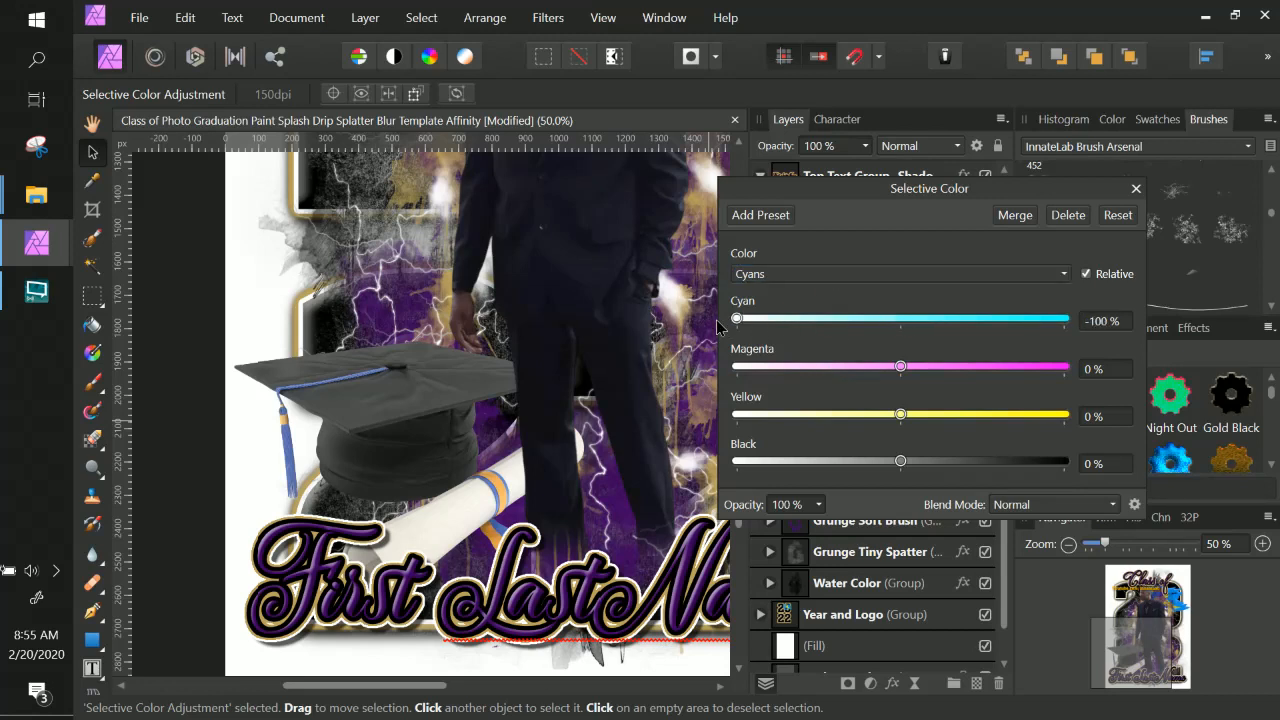
pyautogui.click(809, 274)
pyautogui.click(786, 388)
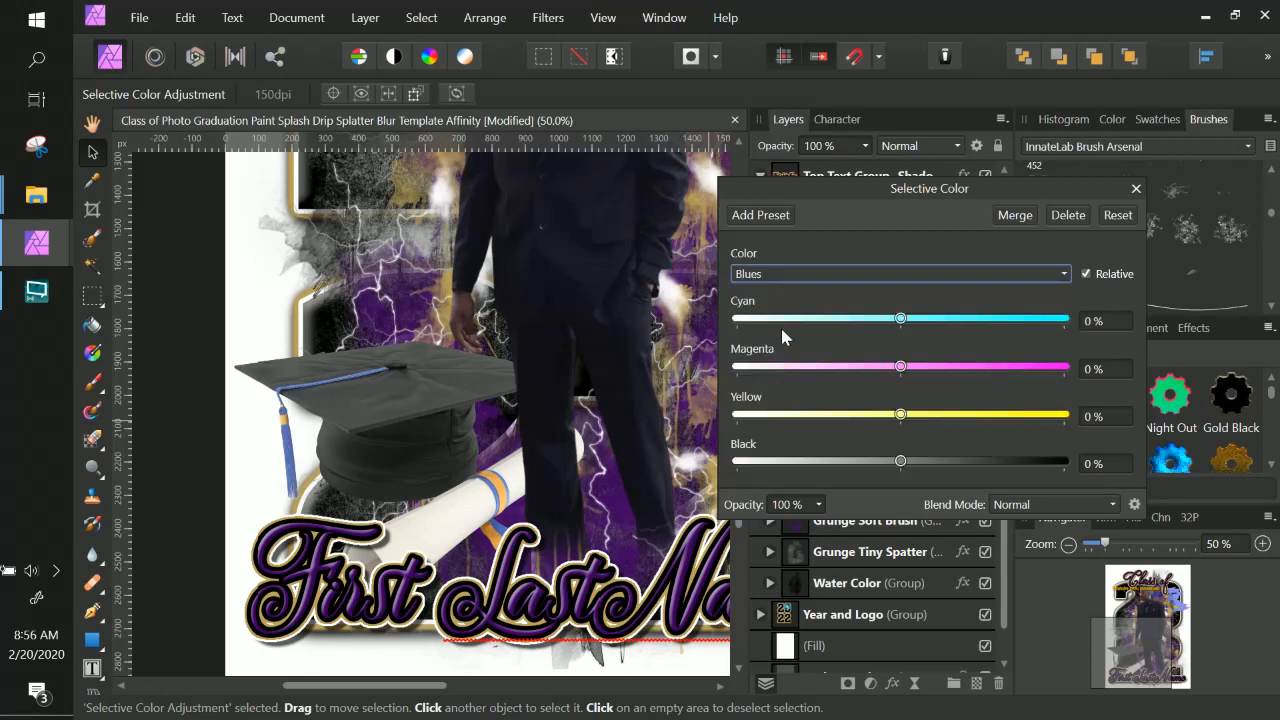
pyautogui.moveTo(900, 319); pyautogui.dragTo(737, 320)
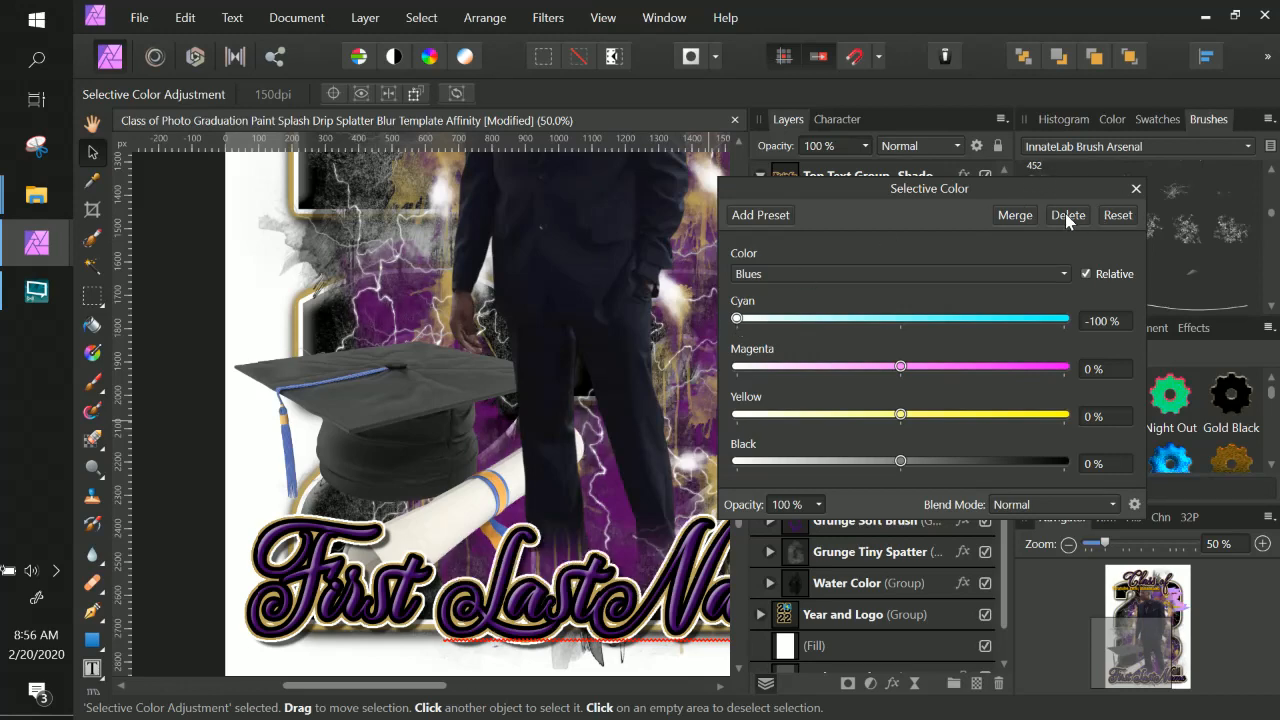
# Nest the Selective Color adjustment layer inside the graduation cap image layer.
pyautogui.click(1135, 189)
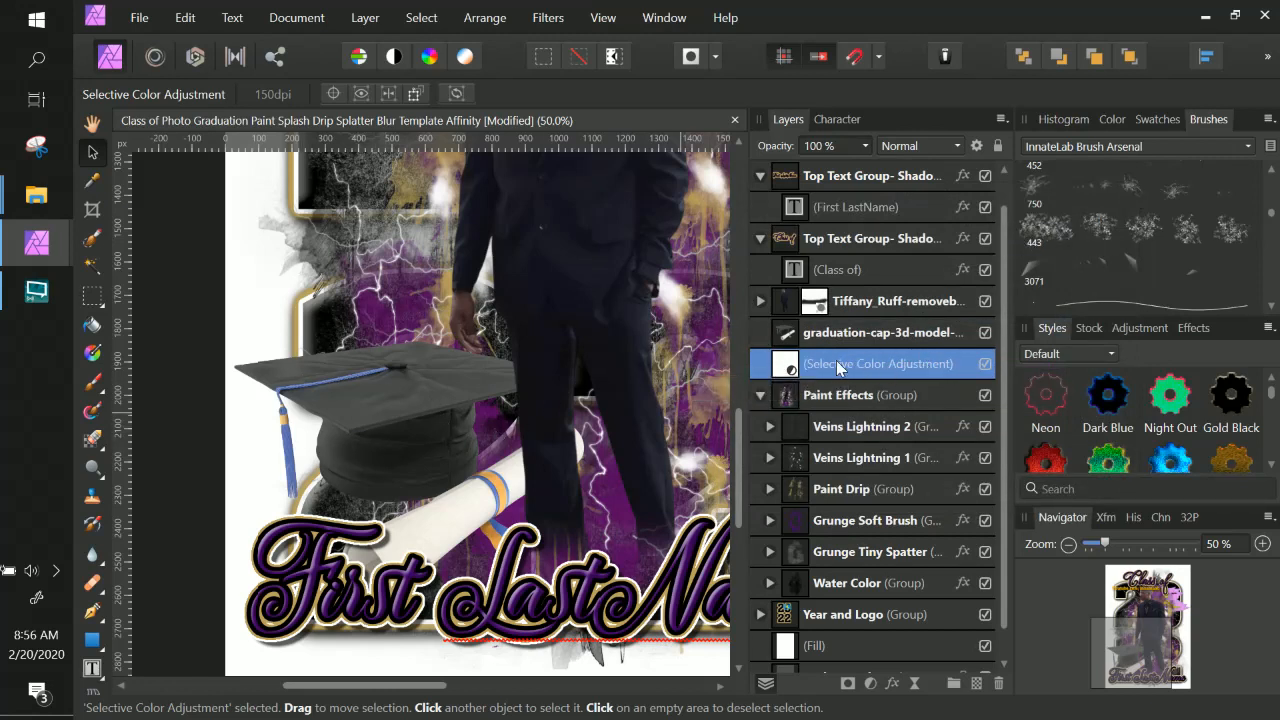
pyautogui.moveTo(824, 362); pyautogui.dragTo(879, 343)
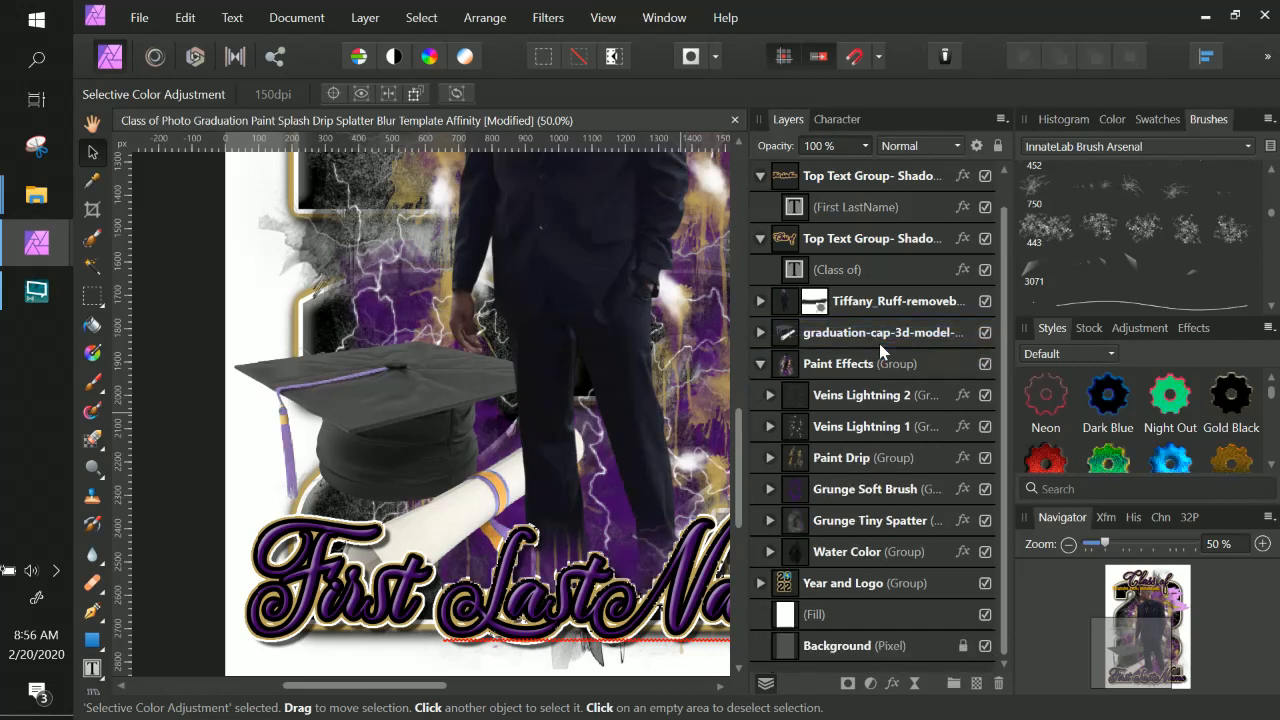
pyautogui.click(762, 333)
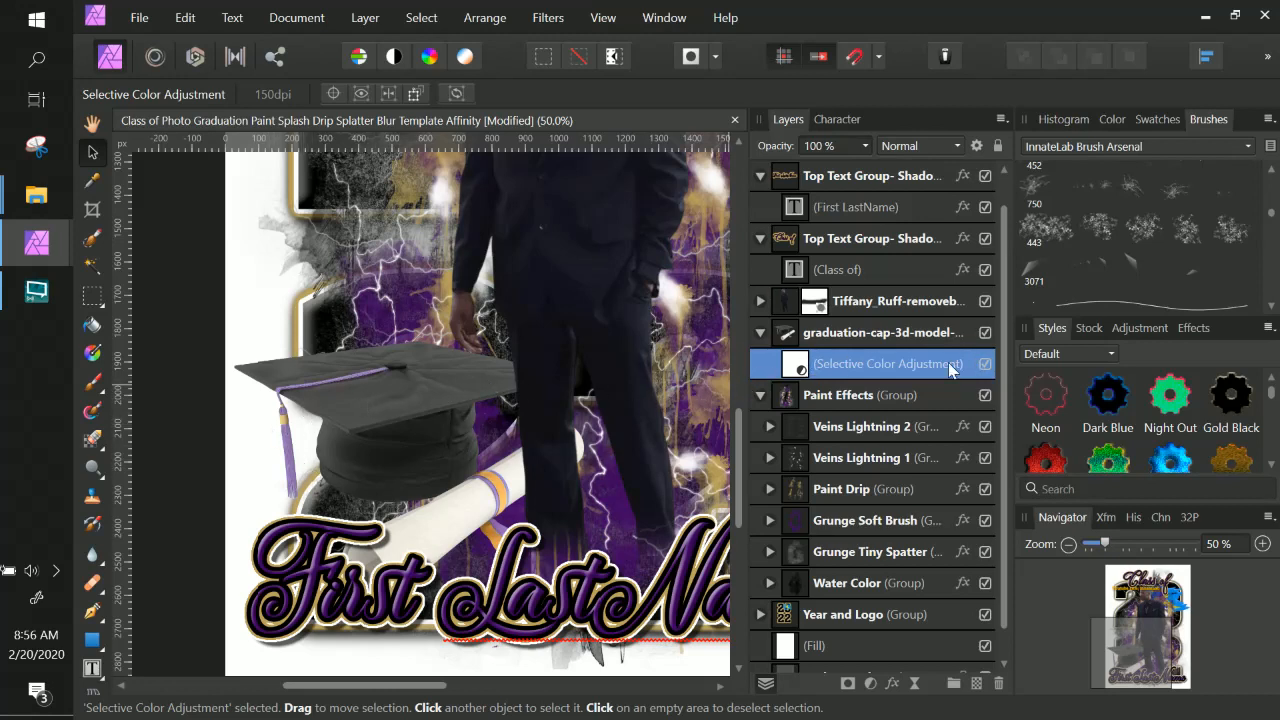
# Reopen the Selective Color settings and set Black to 81% for Blues.
pyautogui.doubleClick(794, 366)
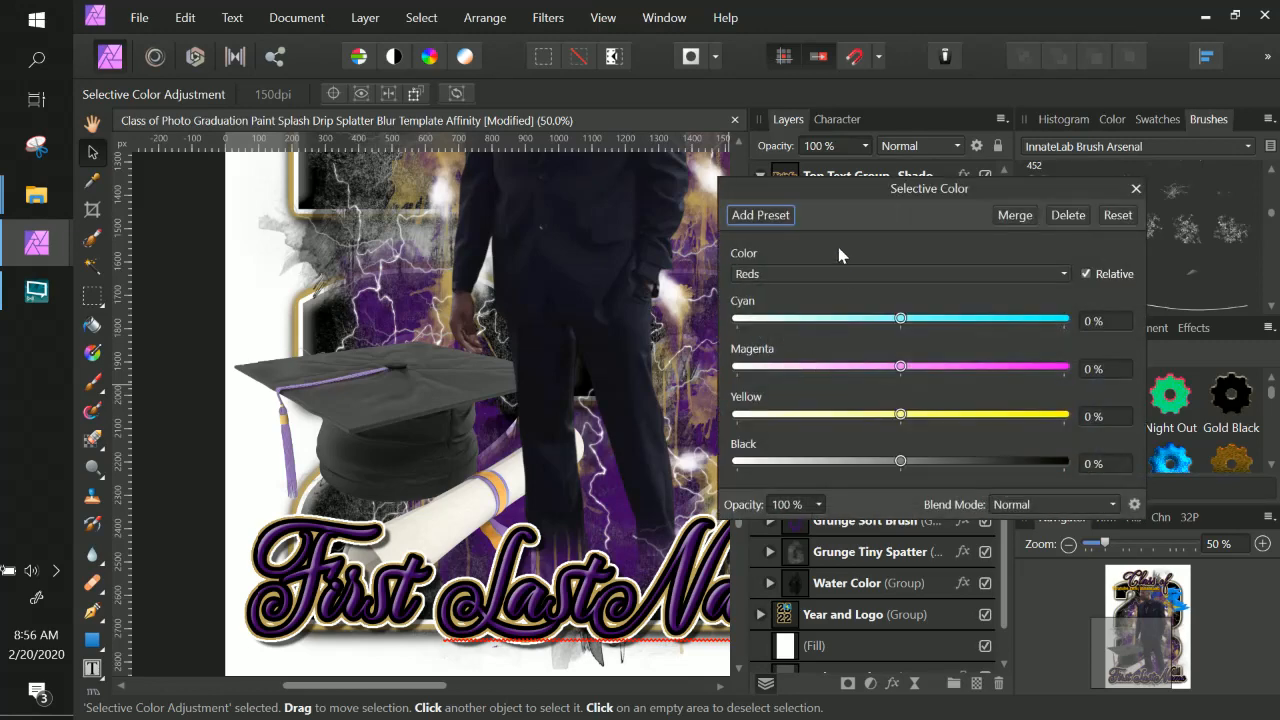
pyautogui.click(831, 274)
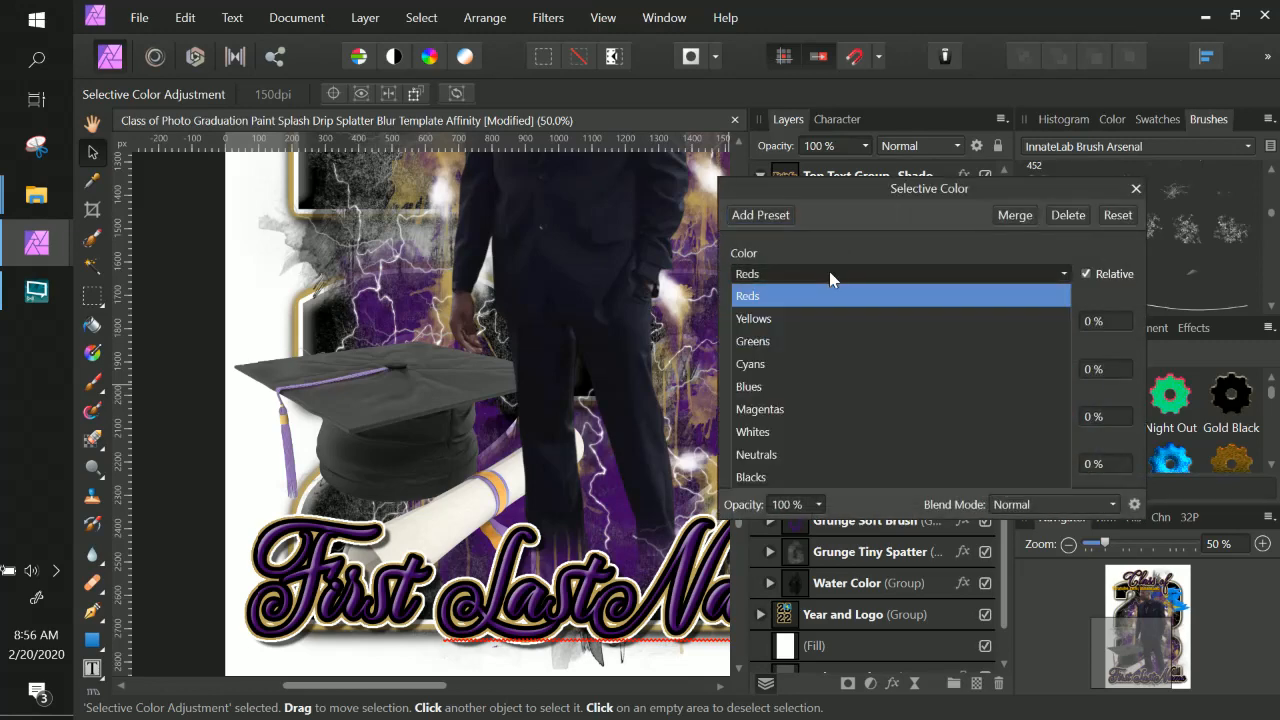
pyautogui.click(820, 380)
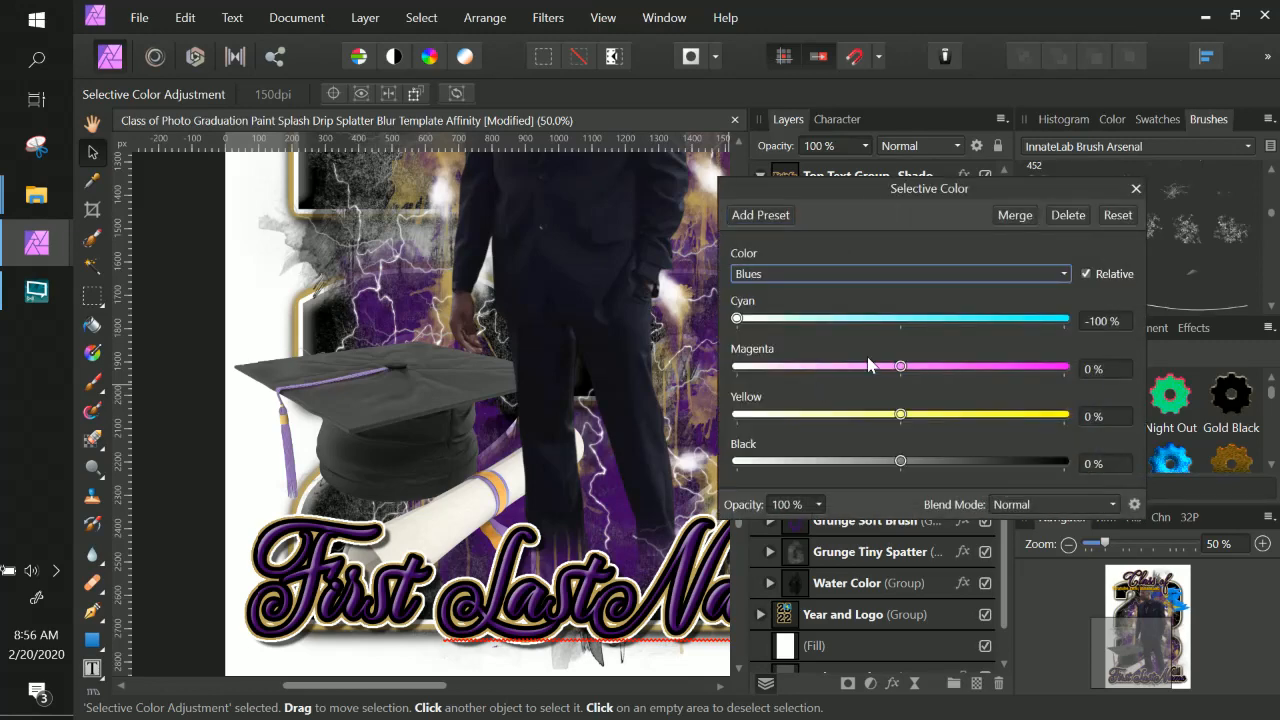
pyautogui.moveTo(738, 317); pyautogui.dragTo(1006, 327)
pyautogui.moveTo(719, 317); pyautogui.dragTo(720, 323)
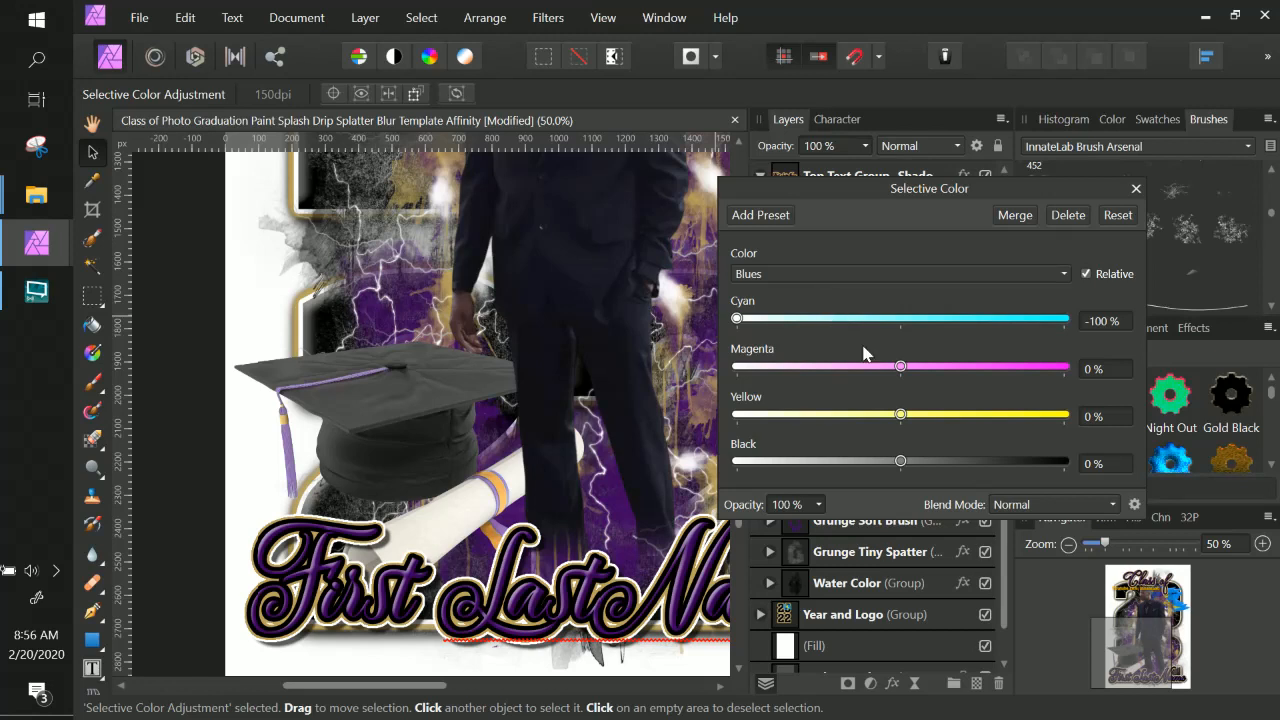
pyautogui.moveTo(901, 461); pyautogui.dragTo(1036, 469)
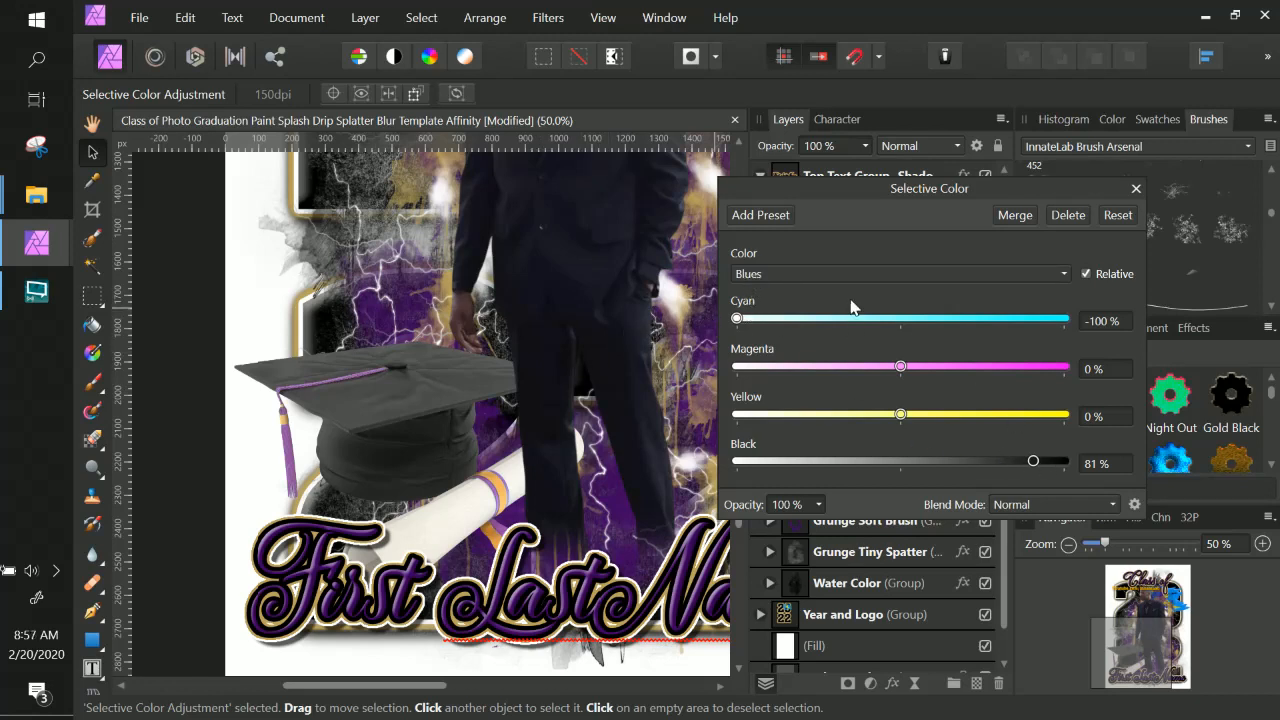
# In Selective Color, set Black to 98% for Cyans.
pyautogui.click(814, 276)
pyautogui.click(776, 365)
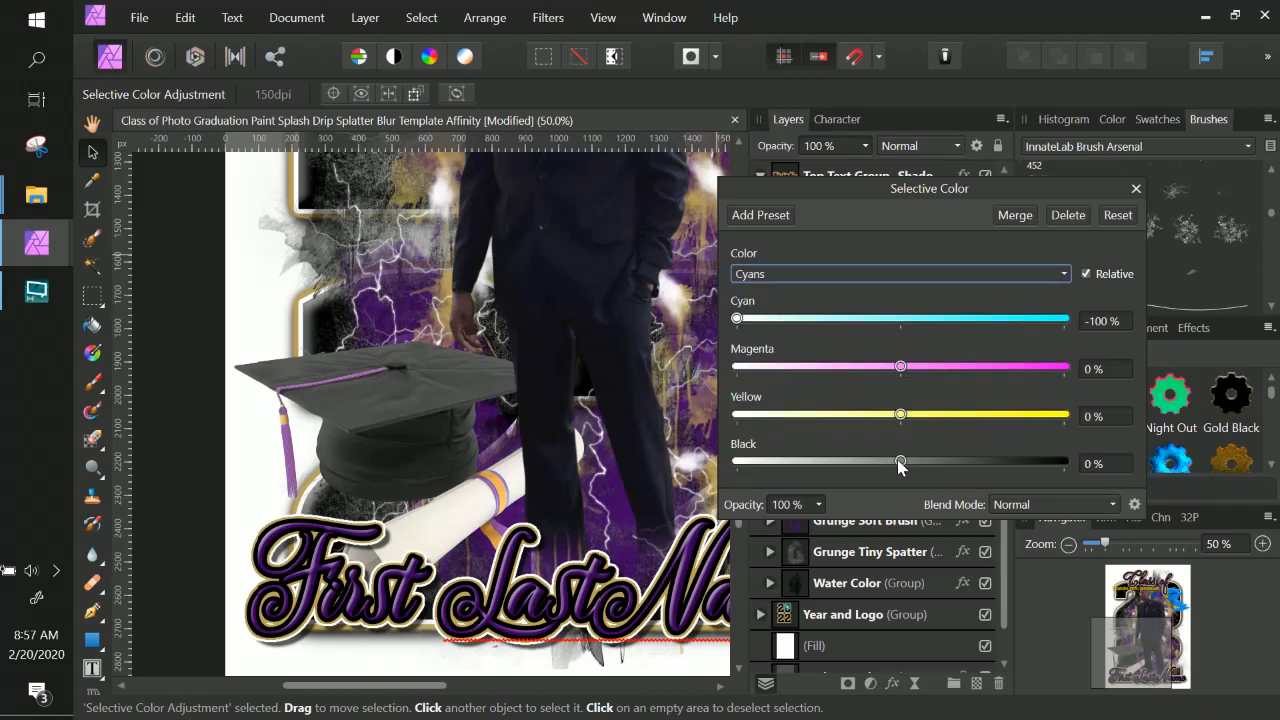
pyautogui.moveTo(900, 461); pyautogui.dragTo(1062, 472)
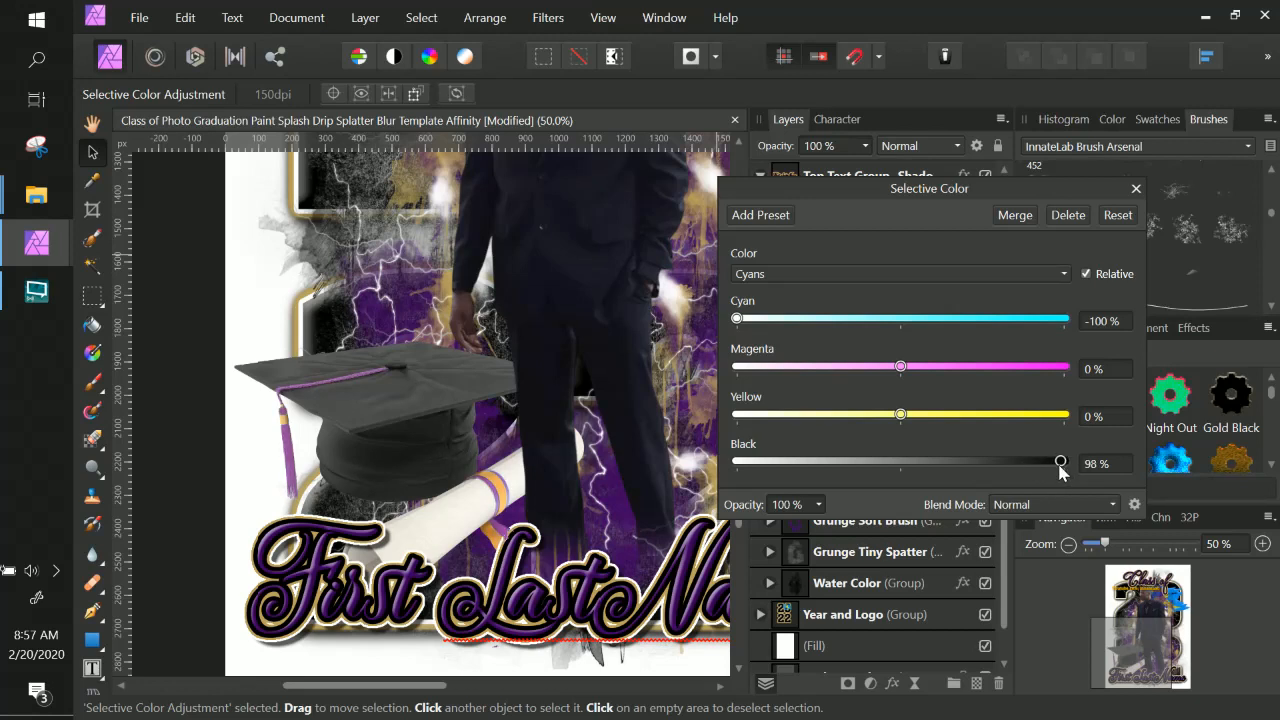
# In Selective Color, set Black to 83% for Neutrals.
pyautogui.click(760, 273)
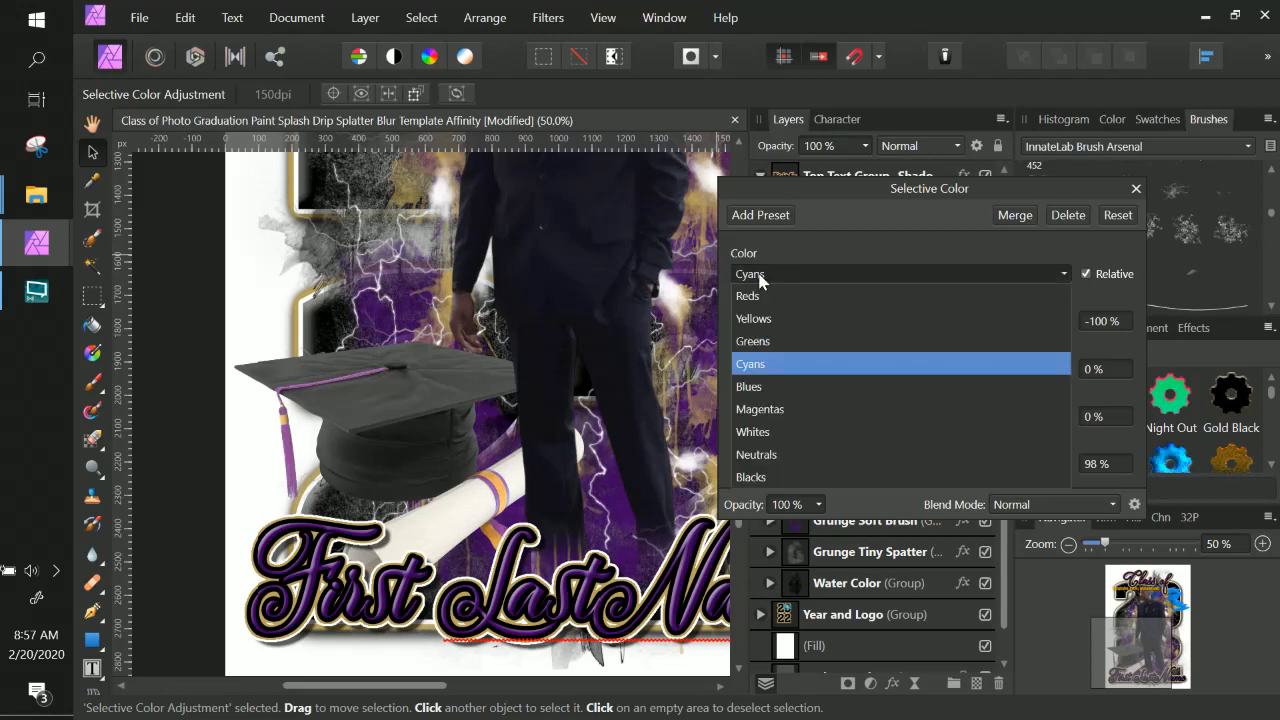
pyautogui.click(777, 458)
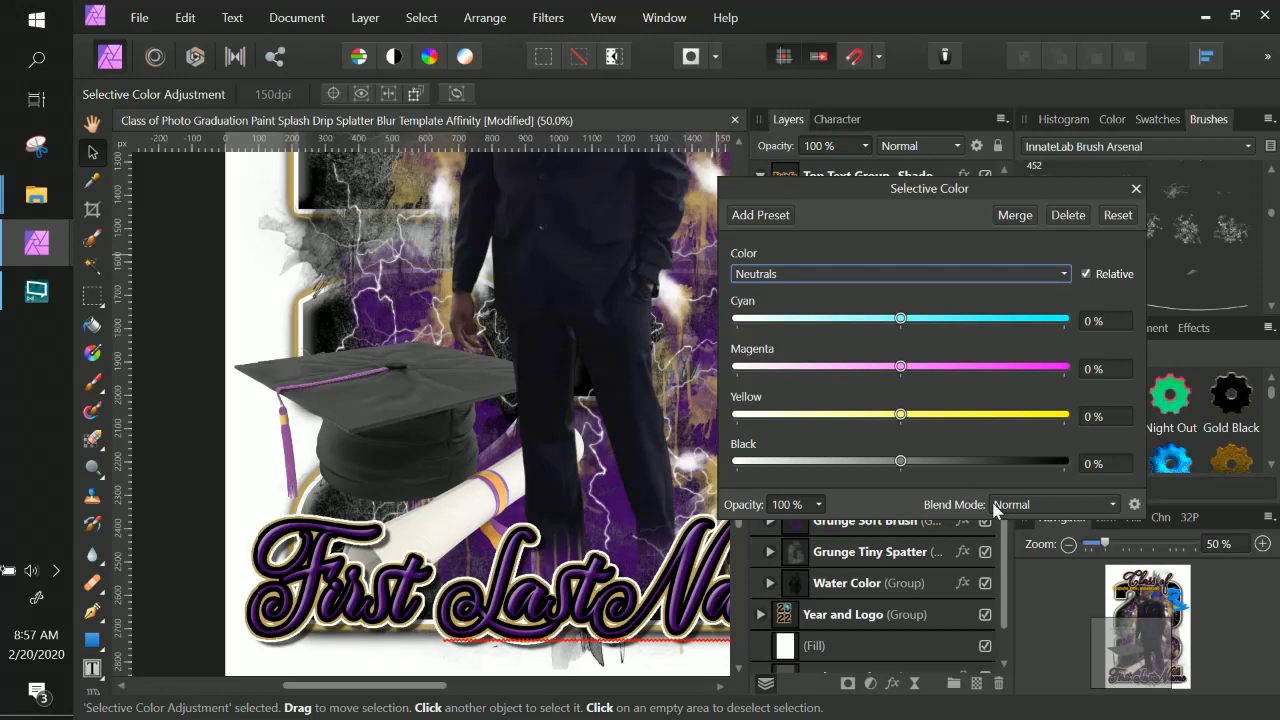
pyautogui.moveTo(909, 463); pyautogui.dragTo(1017, 463)
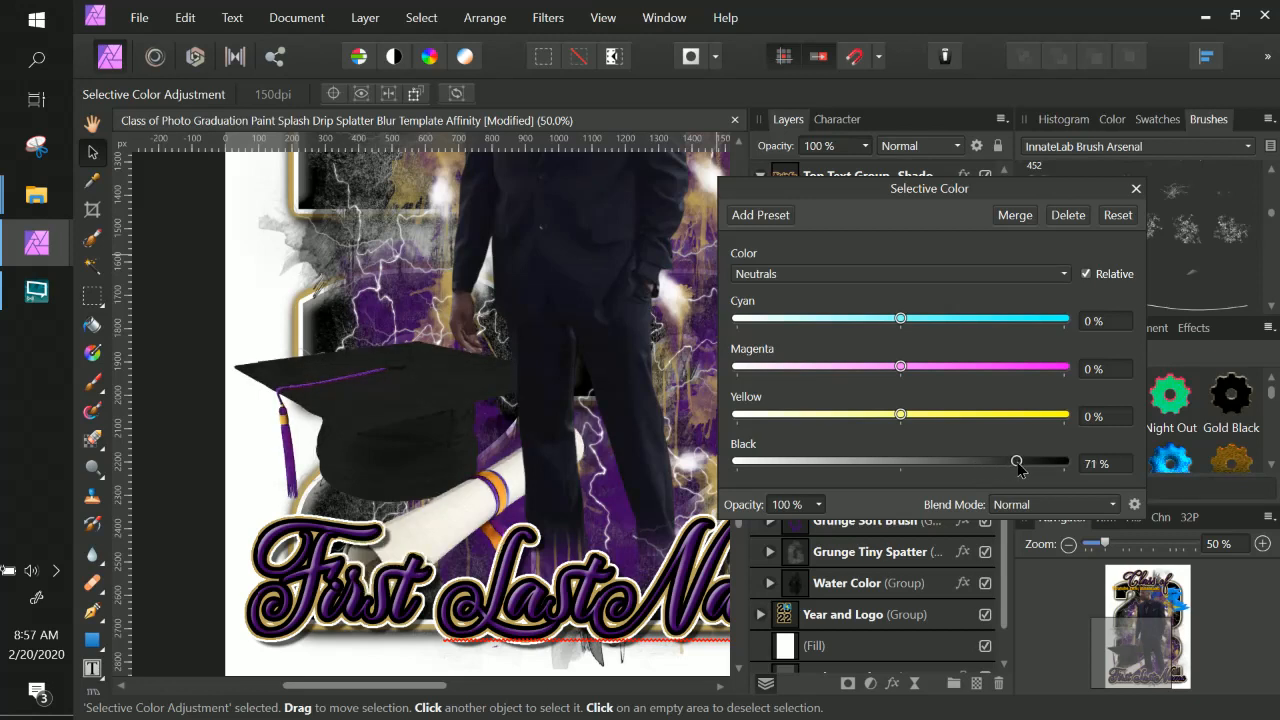
pyautogui.moveTo(1017, 463); pyautogui.dragTo(1036, 463)
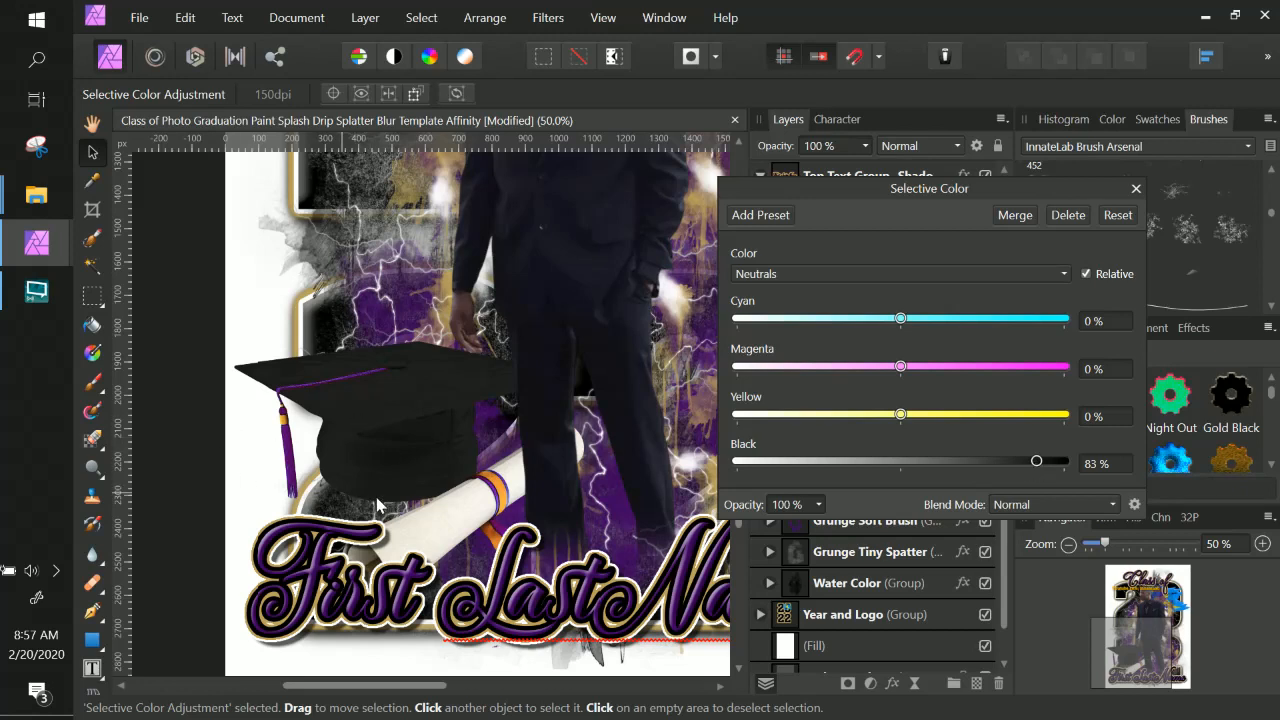
# For Yellows, set Black to -87%, Magenta to -43%, Yellow to -12% and Cyan to -100%, then close the dialog.
pyautogui.click(776, 274)
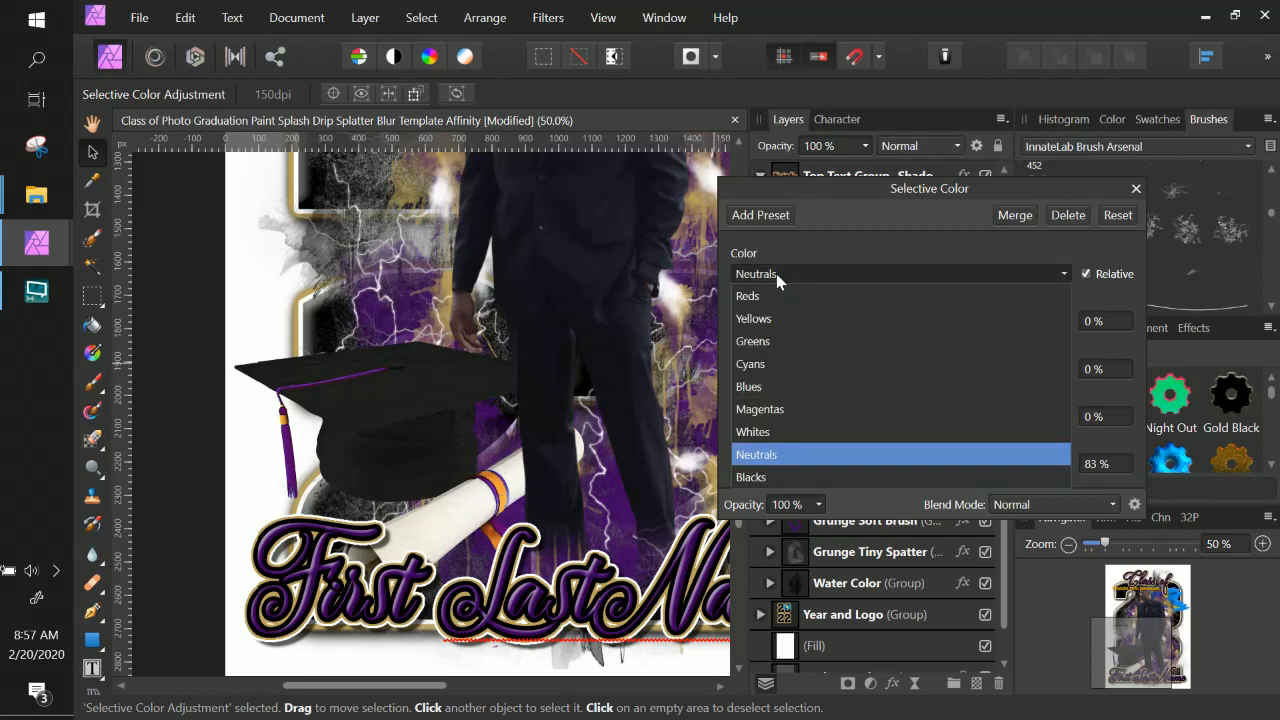
pyautogui.click(778, 320)
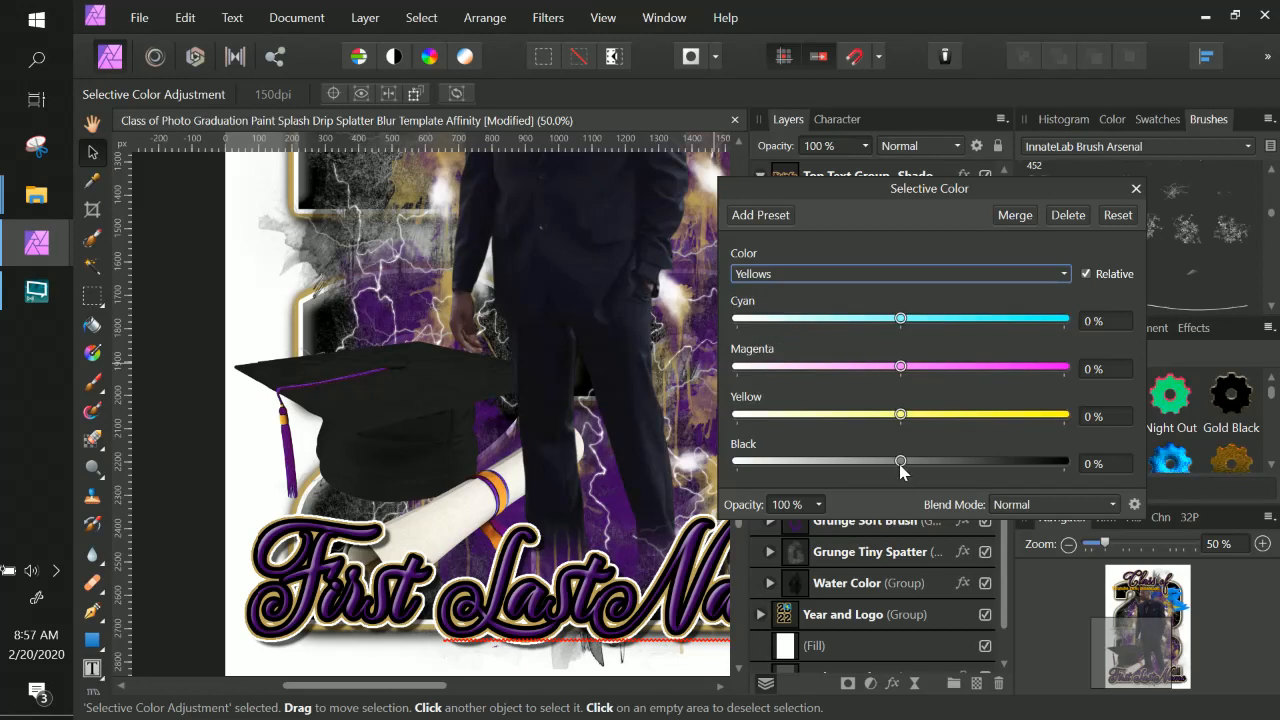
pyautogui.moveTo(870, 466); pyautogui.dragTo(788, 465)
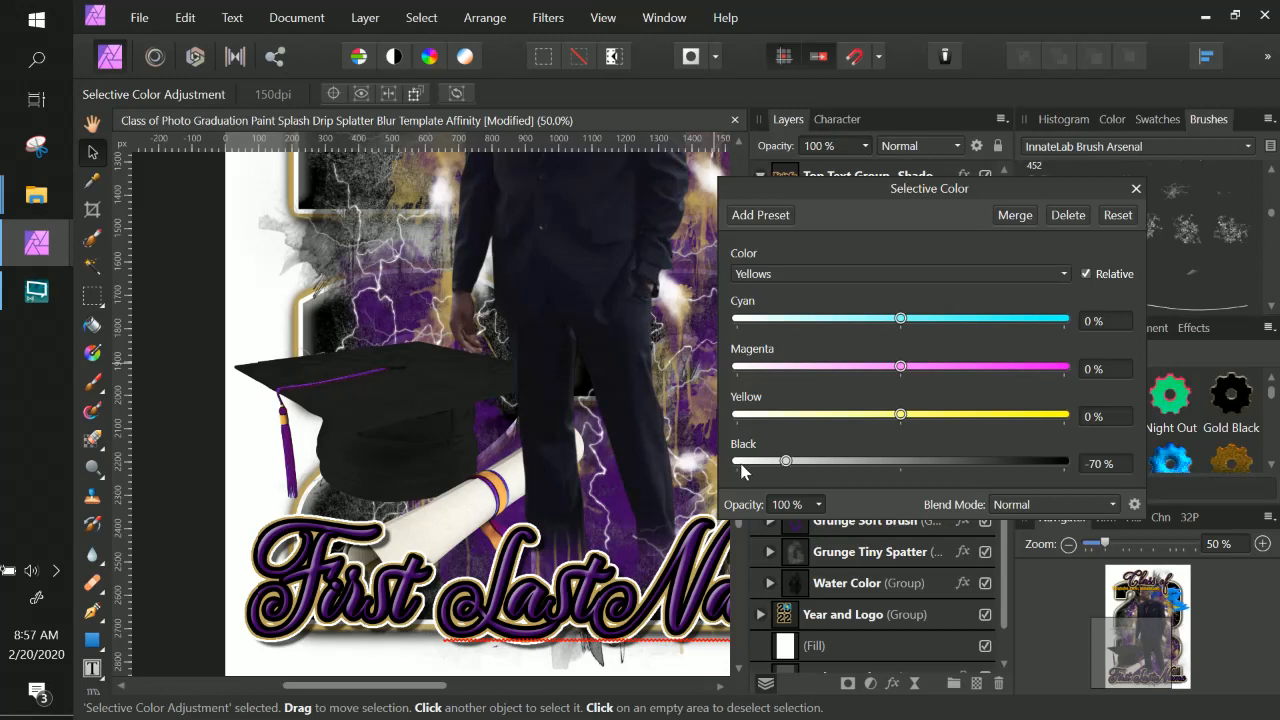
pyautogui.moveTo(781, 463); pyautogui.dragTo(770, 463)
pyautogui.moveTo(770, 463); pyautogui.dragTo(757, 463)
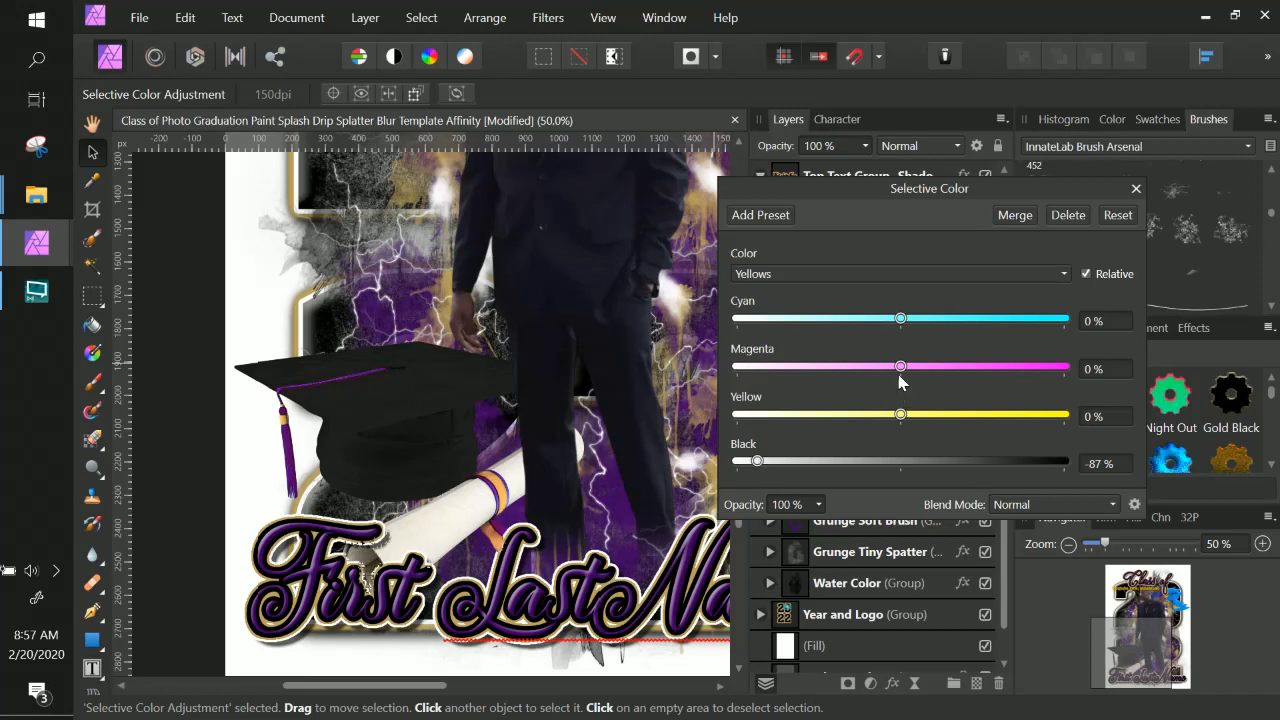
pyautogui.moveTo(900, 368)
pyautogui.mouseDown()
pyautogui.moveTo(736, 338)
pyautogui.moveTo(876, 368)
pyautogui.mouseUp()
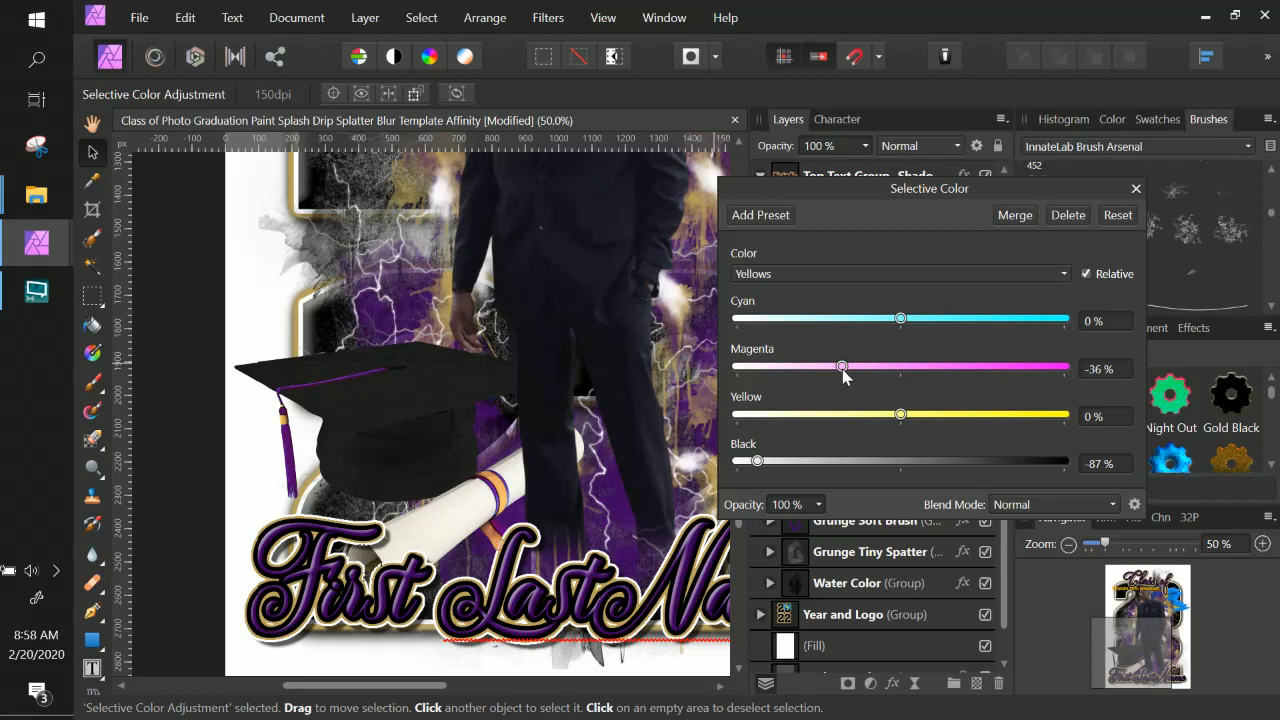
pyautogui.moveTo(842, 369); pyautogui.dragTo(832, 369)
pyautogui.moveTo(893, 414); pyautogui.dragTo(881, 415)
pyautogui.moveTo(879, 321); pyautogui.dragTo(737, 320)
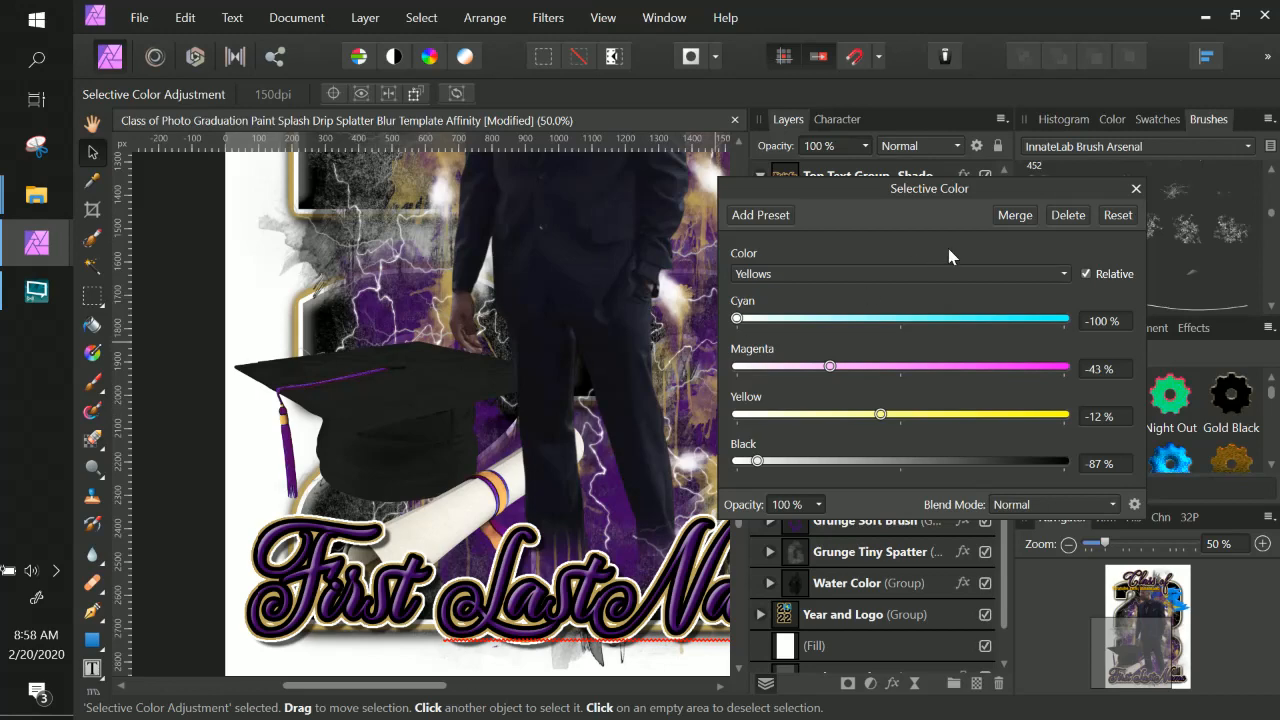
pyautogui.click(1136, 189)
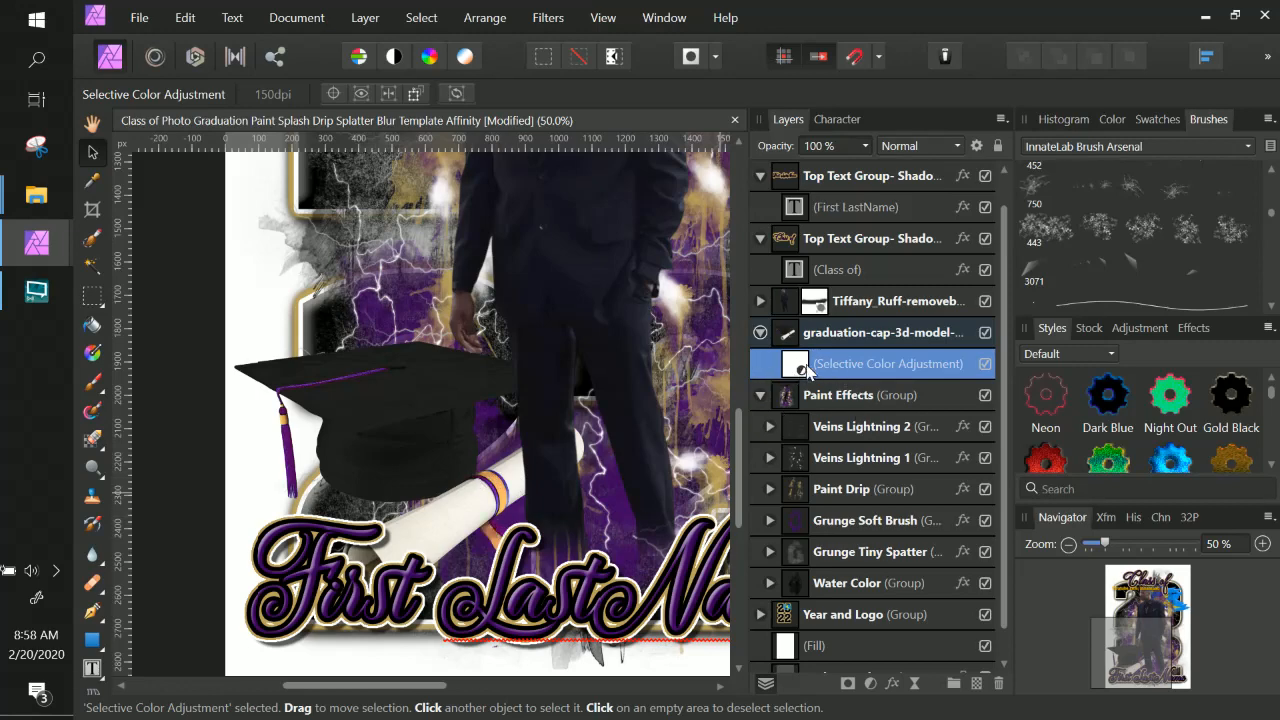
# Paint black with the Paint Brush on the adjustment's mask over the graduation cap.
pyautogui.click(90, 385)
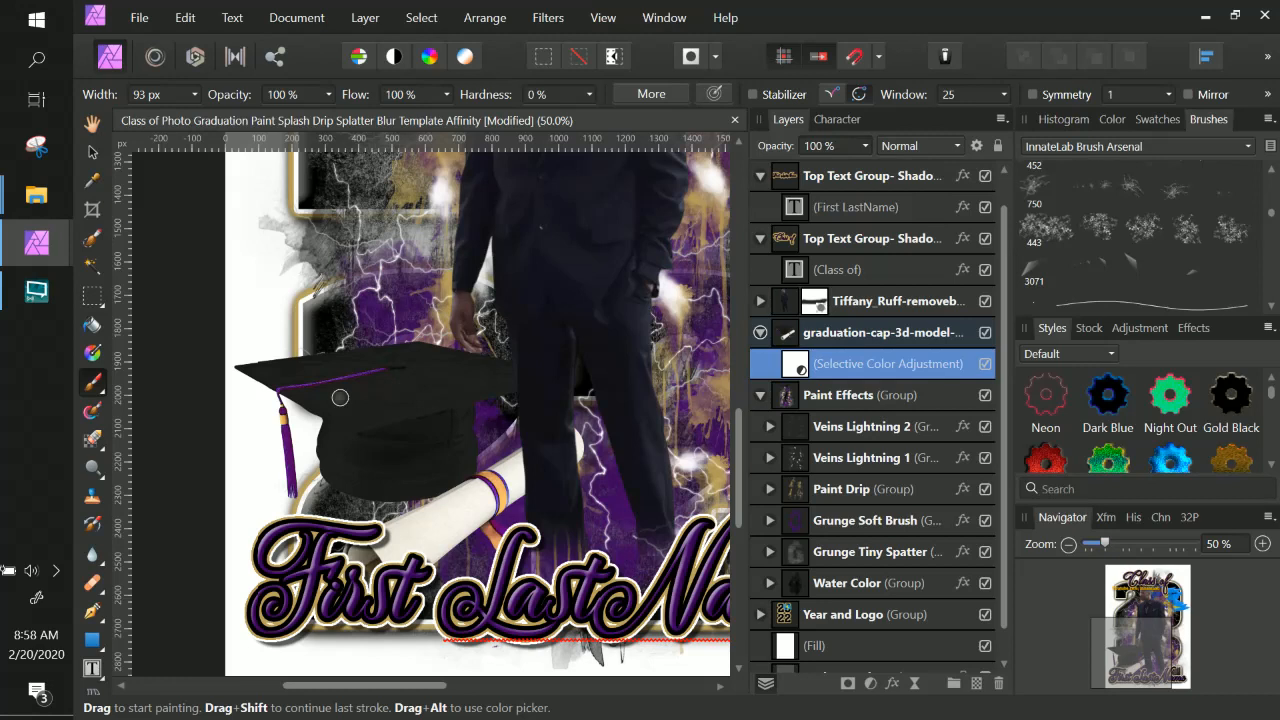
pyautogui.moveTo(298, 412)
pyautogui.mouseDown()
pyautogui.moveTo(497, 370)
pyautogui.moveTo(354, 415)
pyautogui.moveTo(546, 386)
pyautogui.moveTo(370, 421)
pyautogui.moveTo(465, 411)
pyautogui.moveTo(424, 449)
pyautogui.moveTo(469, 450)
pyautogui.moveTo(475, 465)
pyautogui.moveTo(415, 501)
pyautogui.moveTo(434, 470)
pyautogui.moveTo(402, 476)
pyautogui.moveTo(400, 465)
pyautogui.mouseUp()
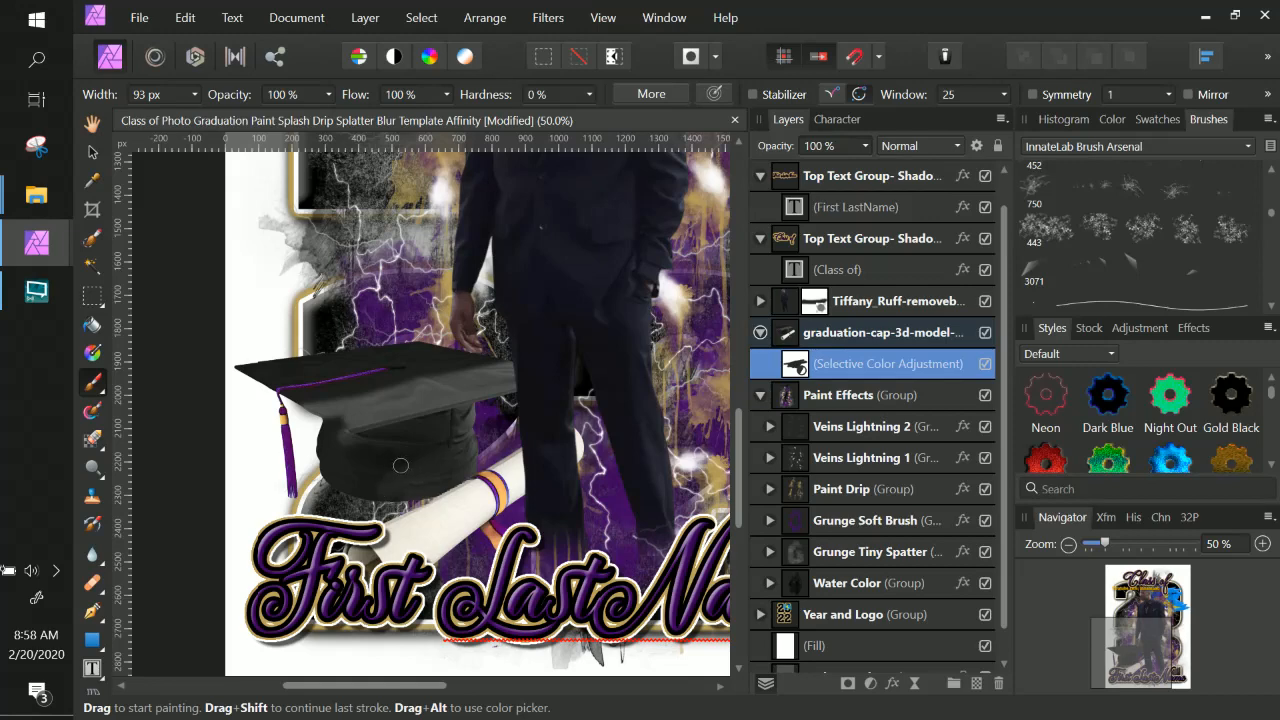
pyautogui.click(1112, 119)
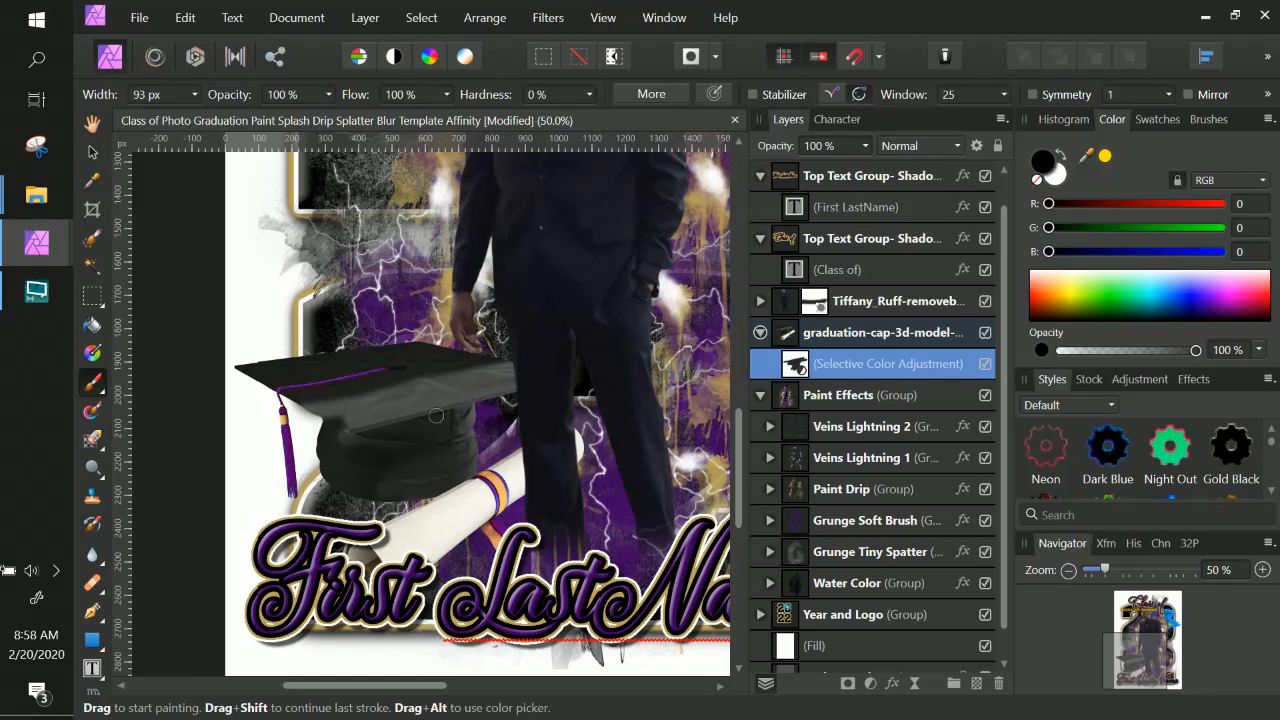
pyautogui.moveTo(453, 378)
pyautogui.mouseDown()
pyautogui.moveTo(494, 357)
pyautogui.moveTo(367, 374)
pyautogui.moveTo(356, 359)
pyautogui.moveTo(367, 374)
pyautogui.moveTo(417, 375)
pyautogui.moveTo(373, 398)
pyautogui.mouseUp()
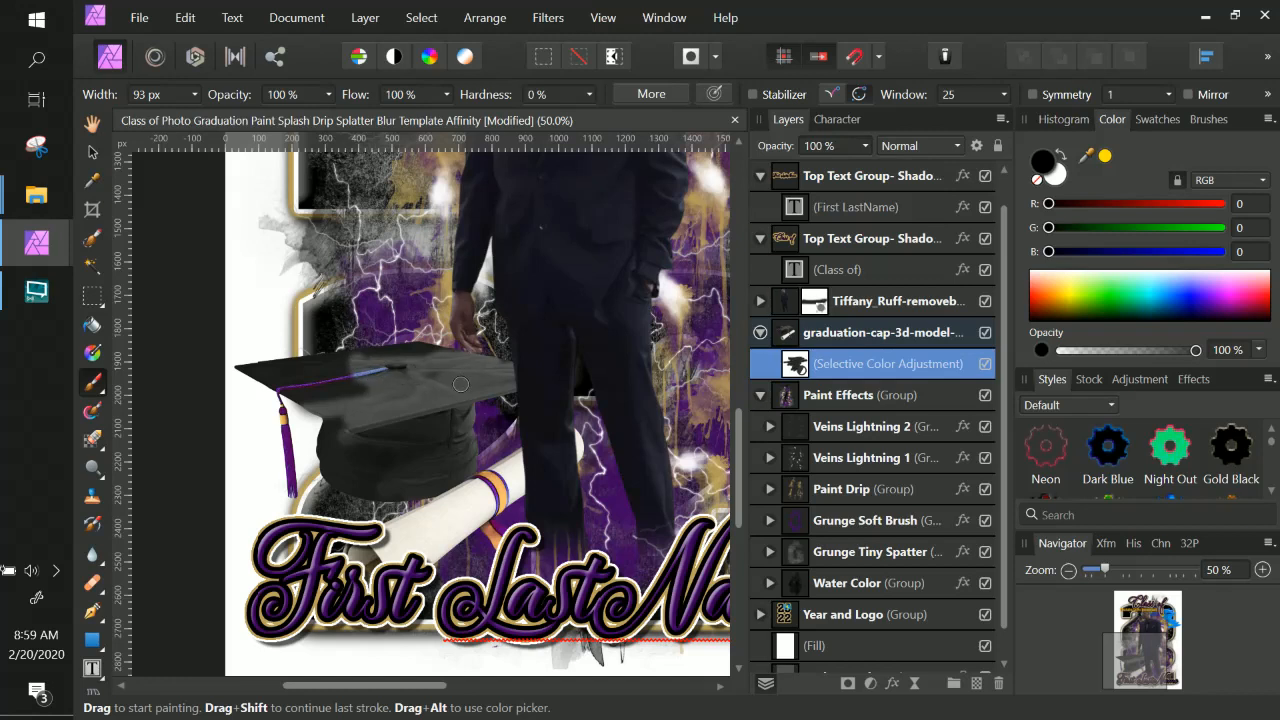
# Touch up the cap's adjustment mask, painting briefly in white and then in black again.
pyautogui.click(1060, 154)
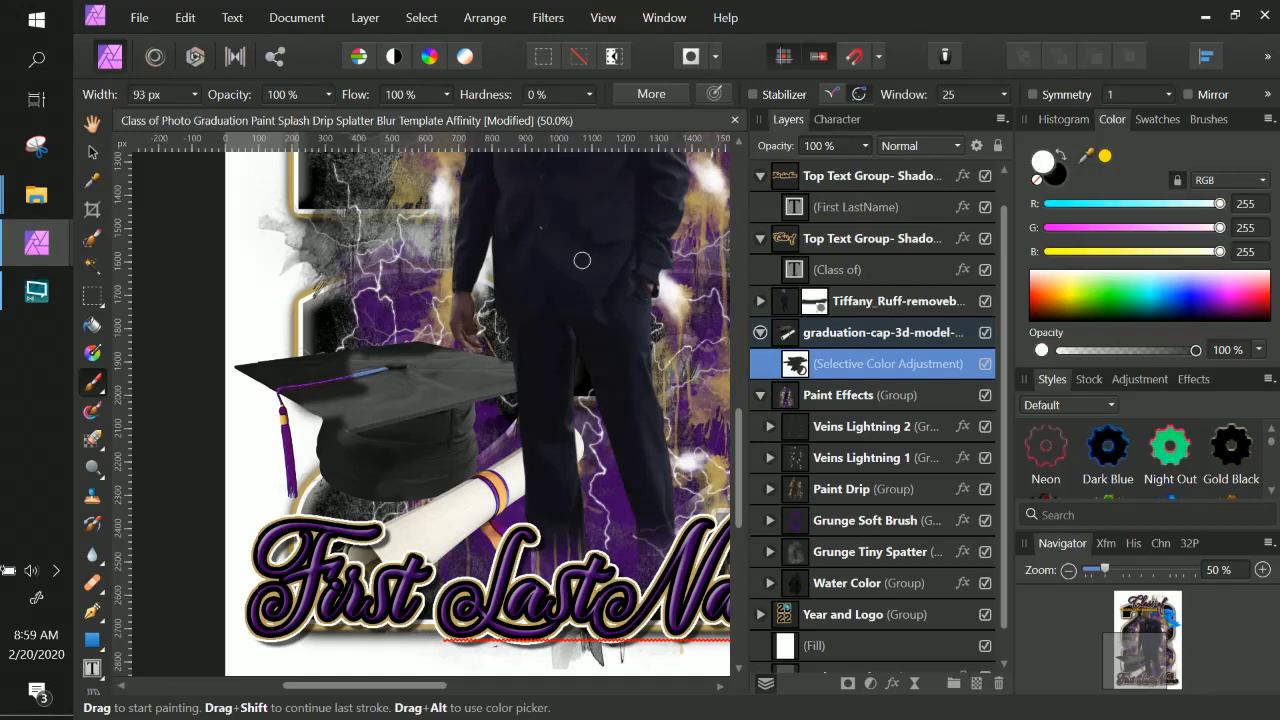
pyautogui.moveTo(383, 369)
pyautogui.mouseDown()
pyautogui.moveTo(351, 376)
pyautogui.moveTo(390, 368)
pyautogui.mouseUp()
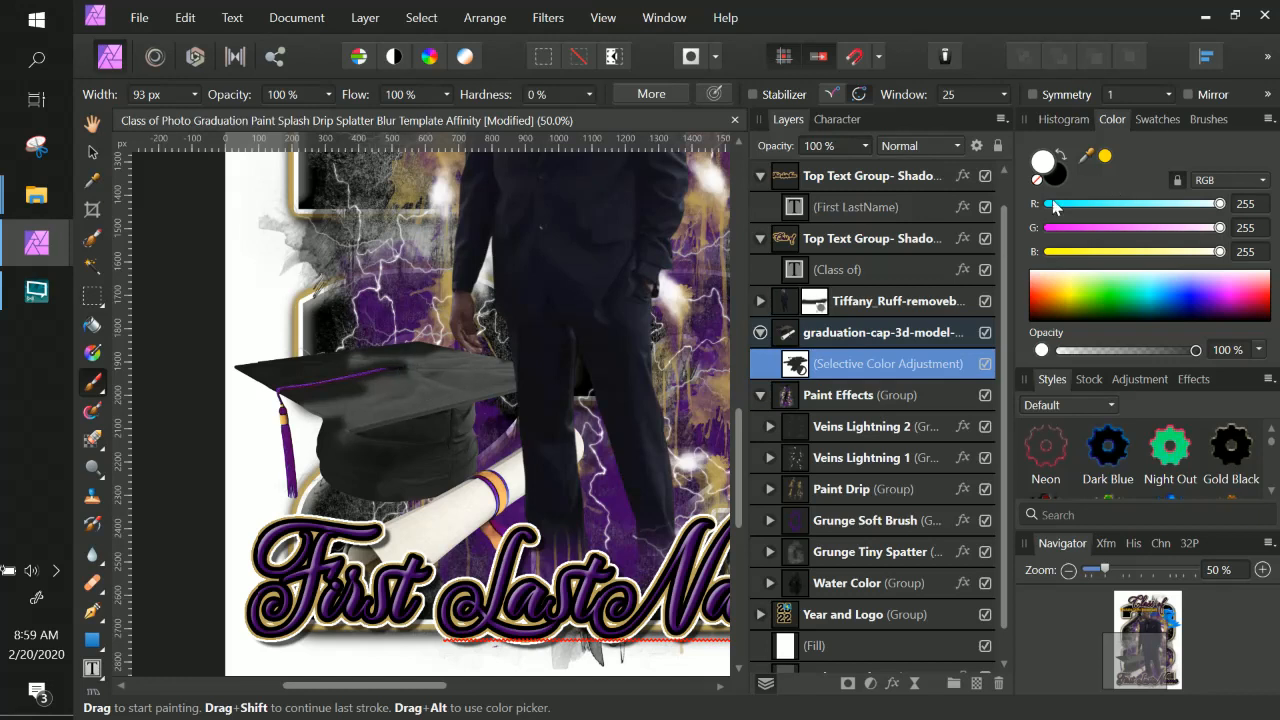
pyautogui.click(1058, 154)
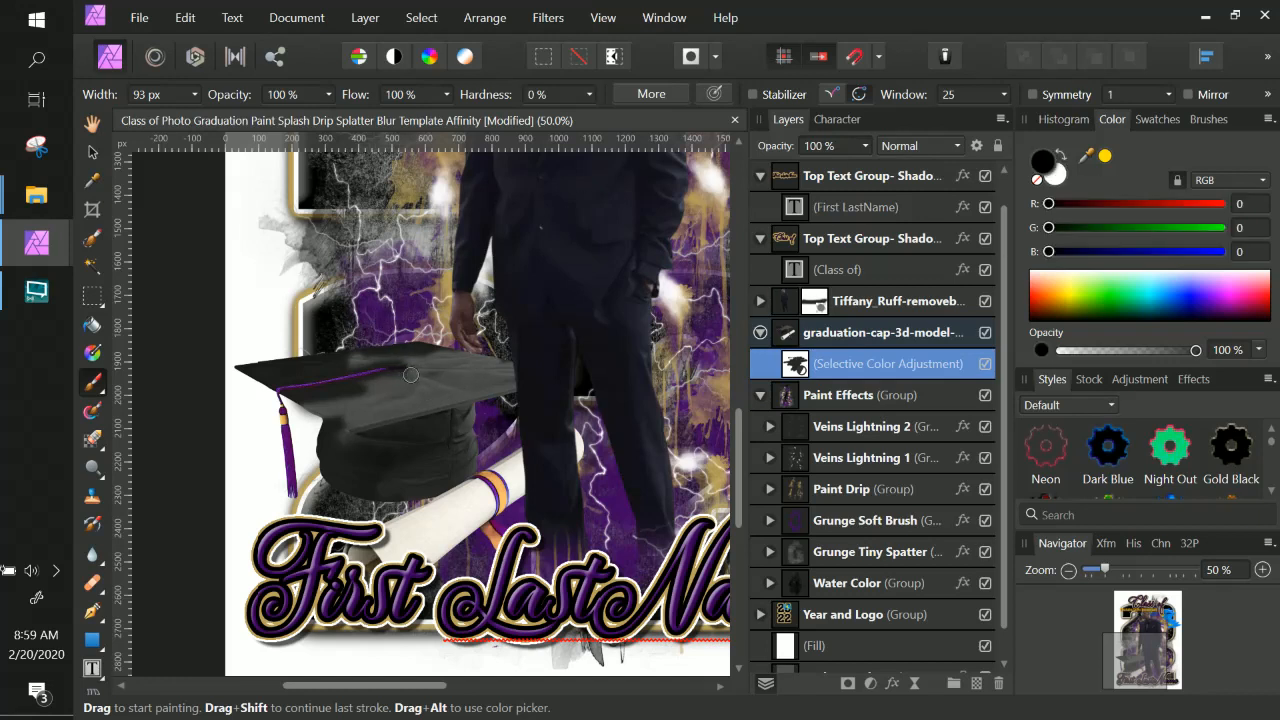
pyautogui.moveTo(332, 394)
pyautogui.mouseDown()
pyautogui.moveTo(304, 398)
pyautogui.moveTo(357, 434)
pyautogui.moveTo(320, 464)
pyautogui.moveTo(354, 441)
pyautogui.moveTo(402, 449)
pyautogui.mouseUp()
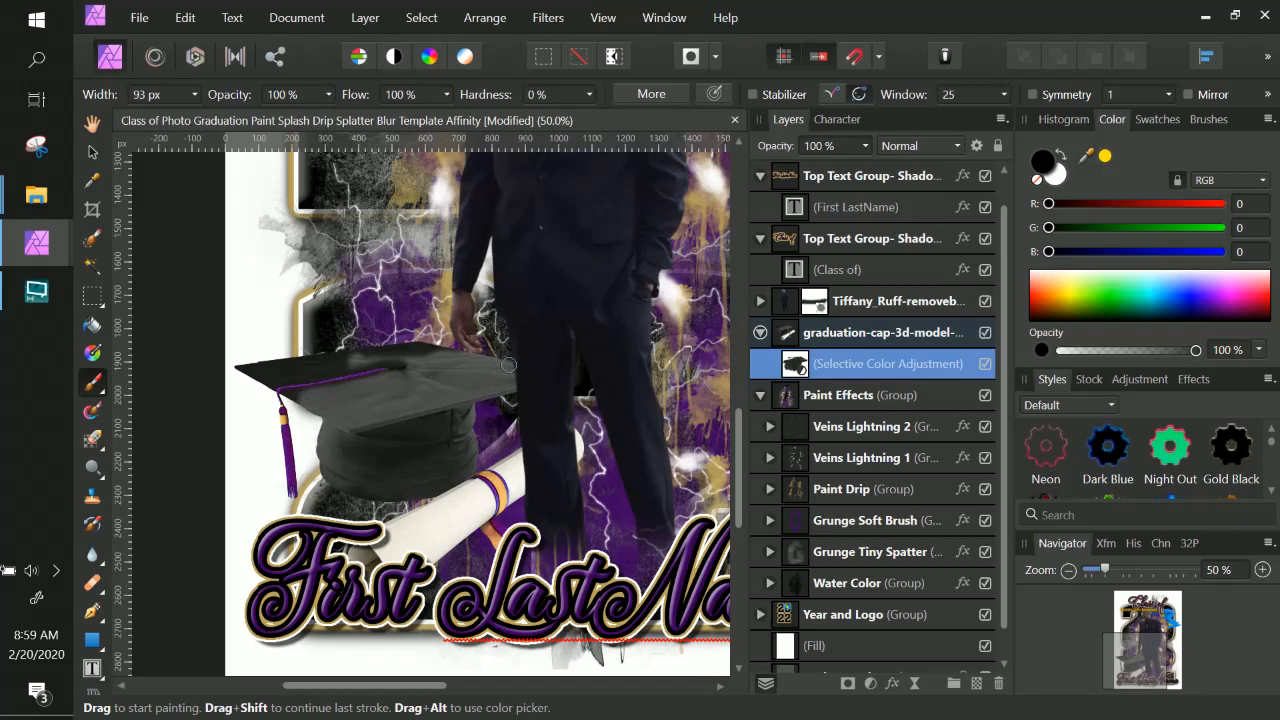
pyautogui.moveTo(508, 365)
pyautogui.mouseDown()
pyautogui.moveTo(411, 345)
pyautogui.moveTo(462, 347)
pyautogui.moveTo(423, 334)
pyautogui.moveTo(597, 249)
pyautogui.moveTo(539, 298)
pyautogui.moveTo(424, 351)
pyautogui.moveTo(379, 342)
pyautogui.moveTo(399, 339)
pyautogui.moveTo(362, 358)
pyautogui.moveTo(205, 369)
pyautogui.moveTo(246, 364)
pyautogui.moveTo(242, 388)
pyautogui.moveTo(274, 378)
pyautogui.moveTo(259, 390)
pyautogui.moveTo(403, 353)
pyautogui.mouseUp()
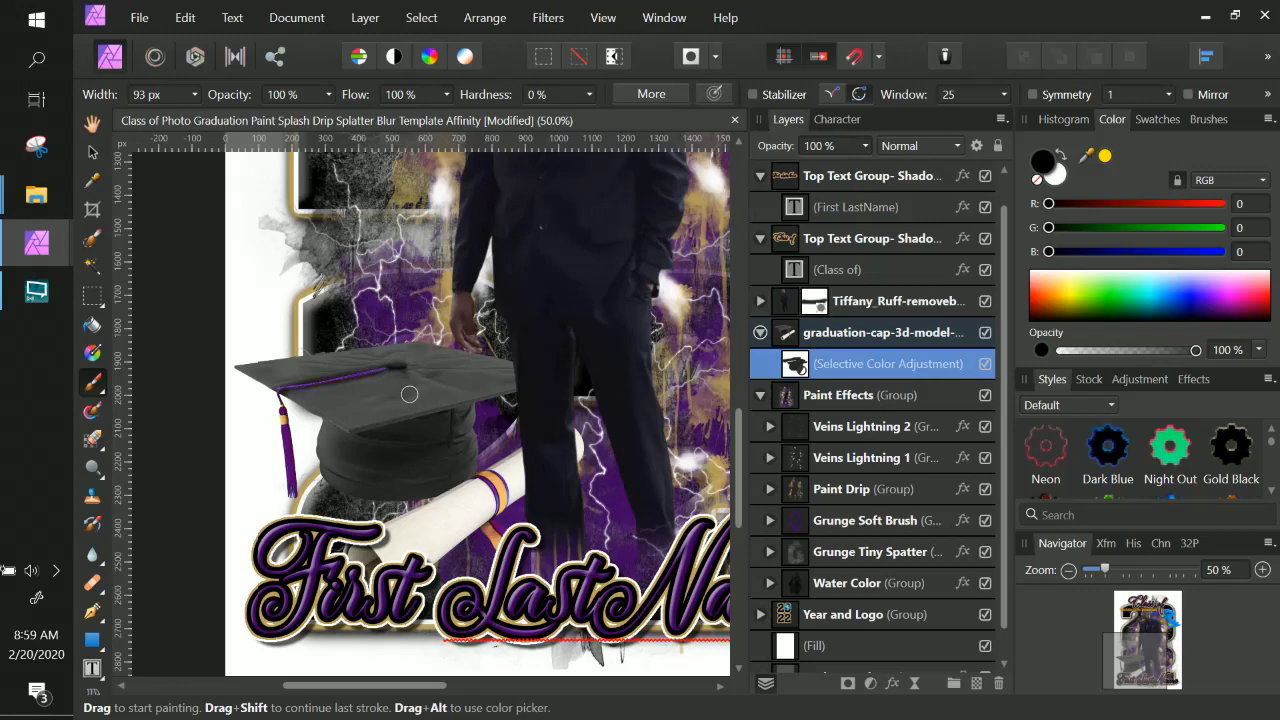
# Set the brush width to 32 px and paint black along the top of the cap on the mask.
pyautogui.scroll(5, 409, 394)
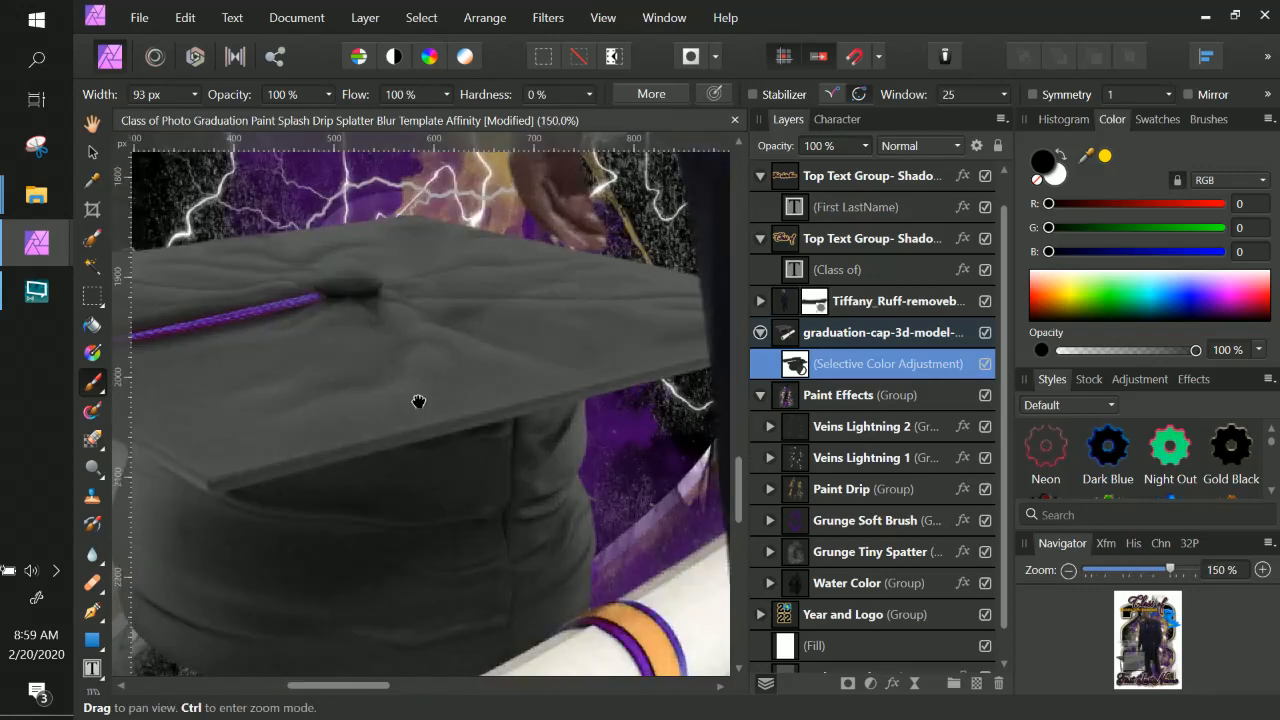
pyautogui.moveTo(534, 355); pyautogui.dragTo(604, 383)
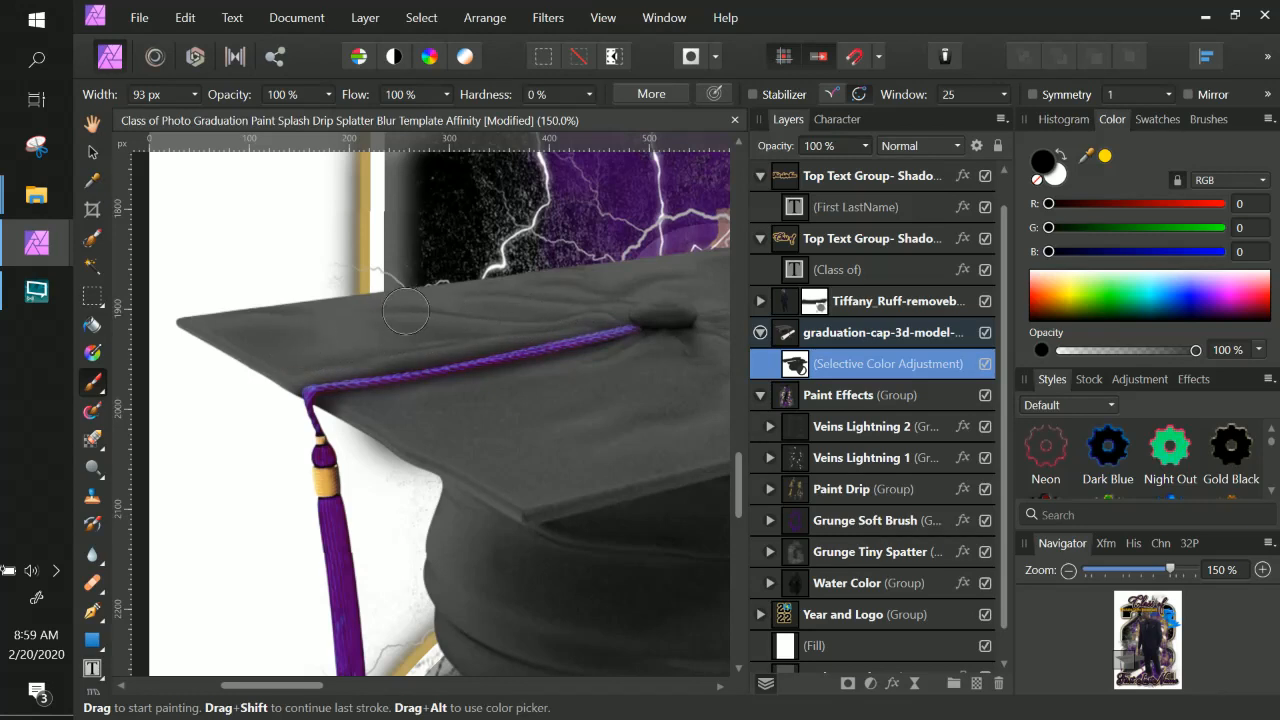
pyautogui.click(194, 94)
pyautogui.click(172, 116)
pyautogui.moveTo(633, 344); pyautogui.dragTo(356, 400)
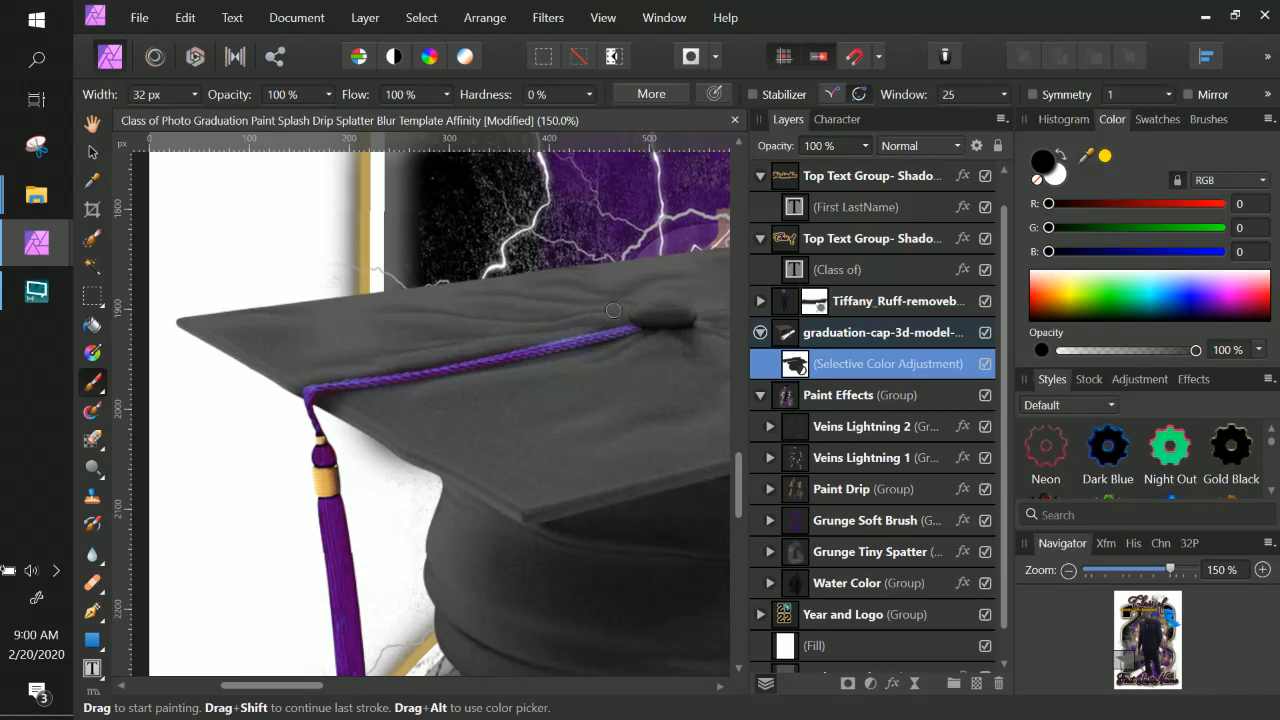
pyautogui.moveTo(605, 322); pyautogui.dragTo(332, 373)
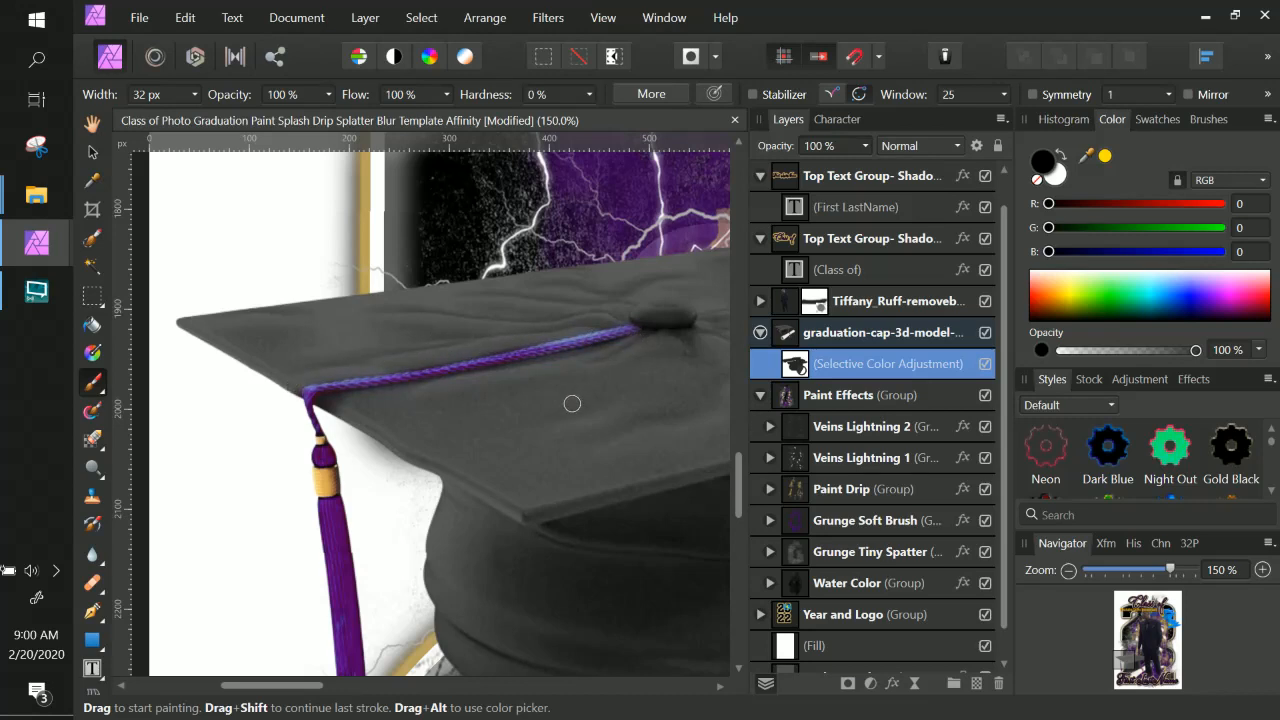
# Paint white along the cap's purple cord on the adjustment mask to restore its colour.
pyautogui.scroll(3, 572, 403)
pyautogui.scroll(-3, 574, 403)
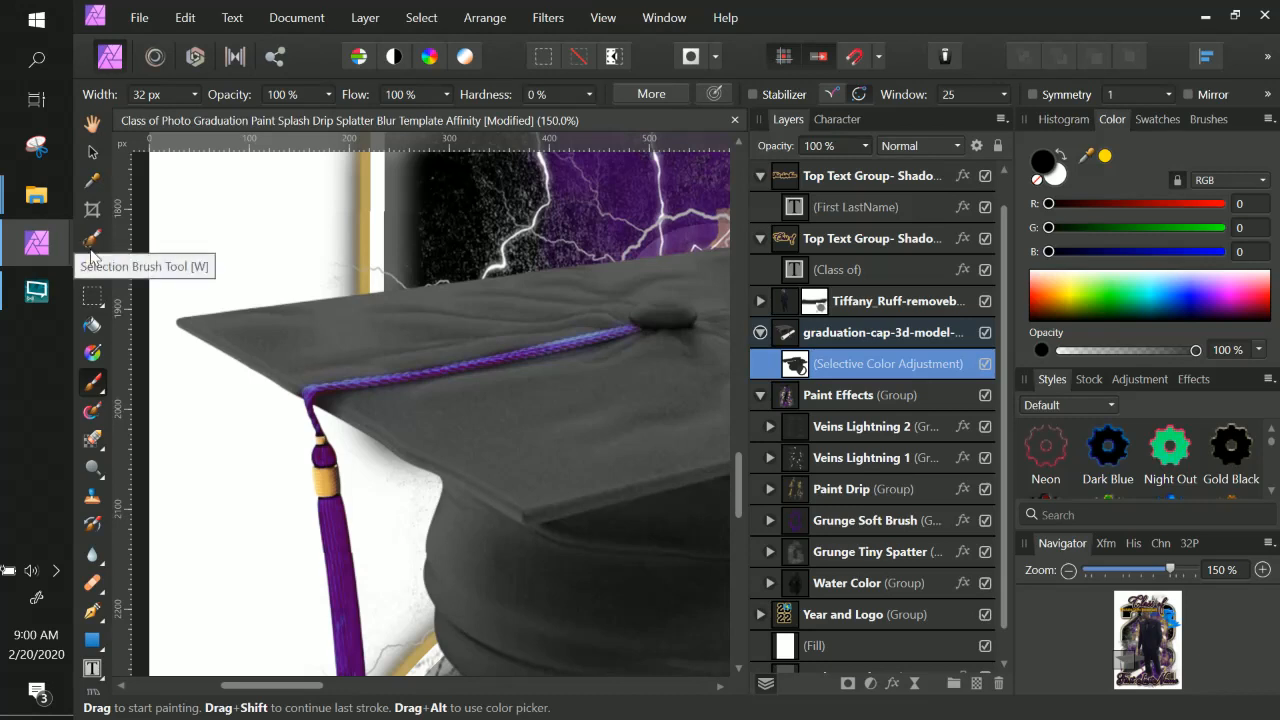
pyautogui.click(1065, 157)
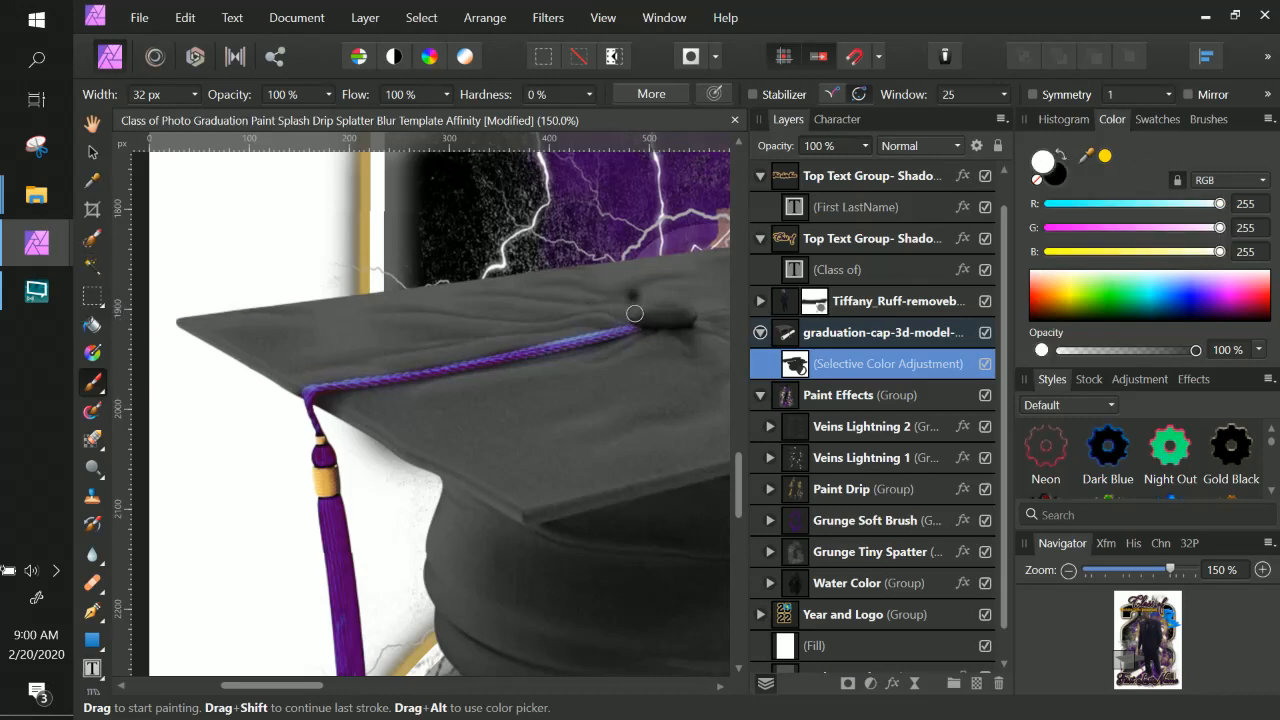
pyautogui.moveTo(626, 330)
pyautogui.mouseDown()
pyautogui.moveTo(312, 390)
pyautogui.moveTo(305, 407)
pyautogui.mouseUp()
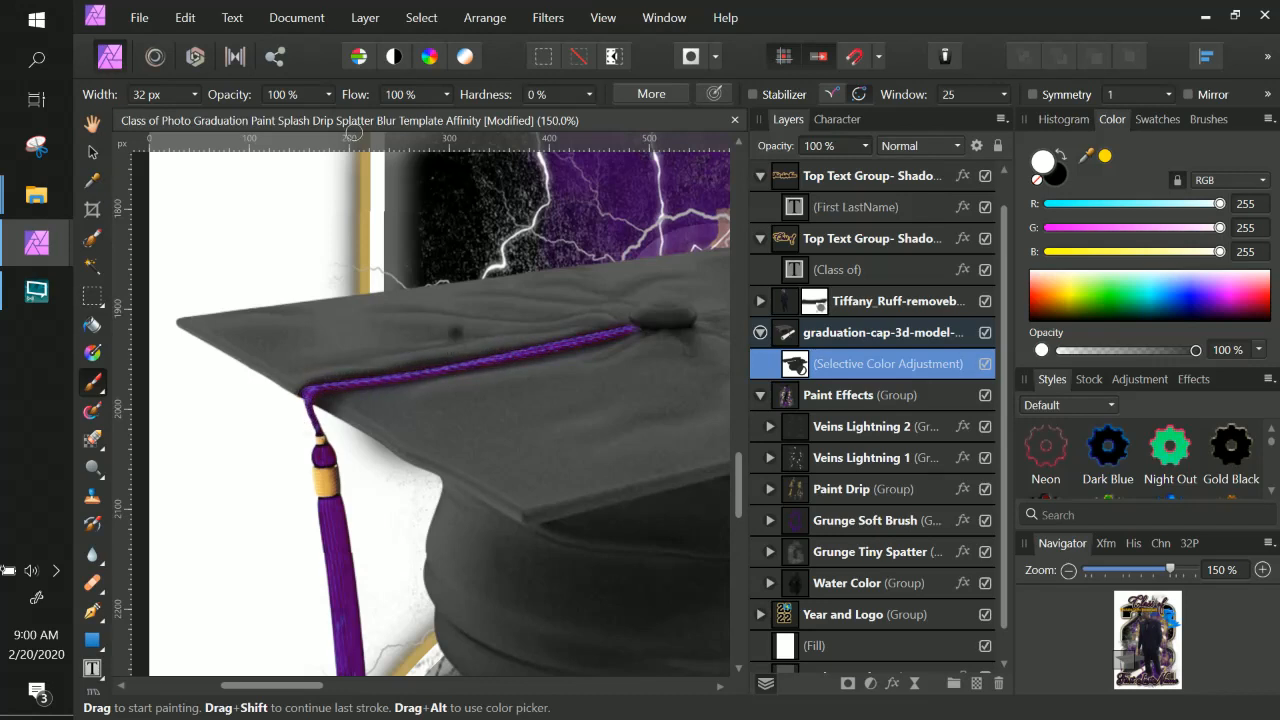
# Set the brush width to 15 px and switch the painting colour back to black.
pyautogui.click(192, 95)
pyautogui.moveTo(197, 115); pyautogui.dragTo(178, 116)
pyautogui.click(1064, 156)
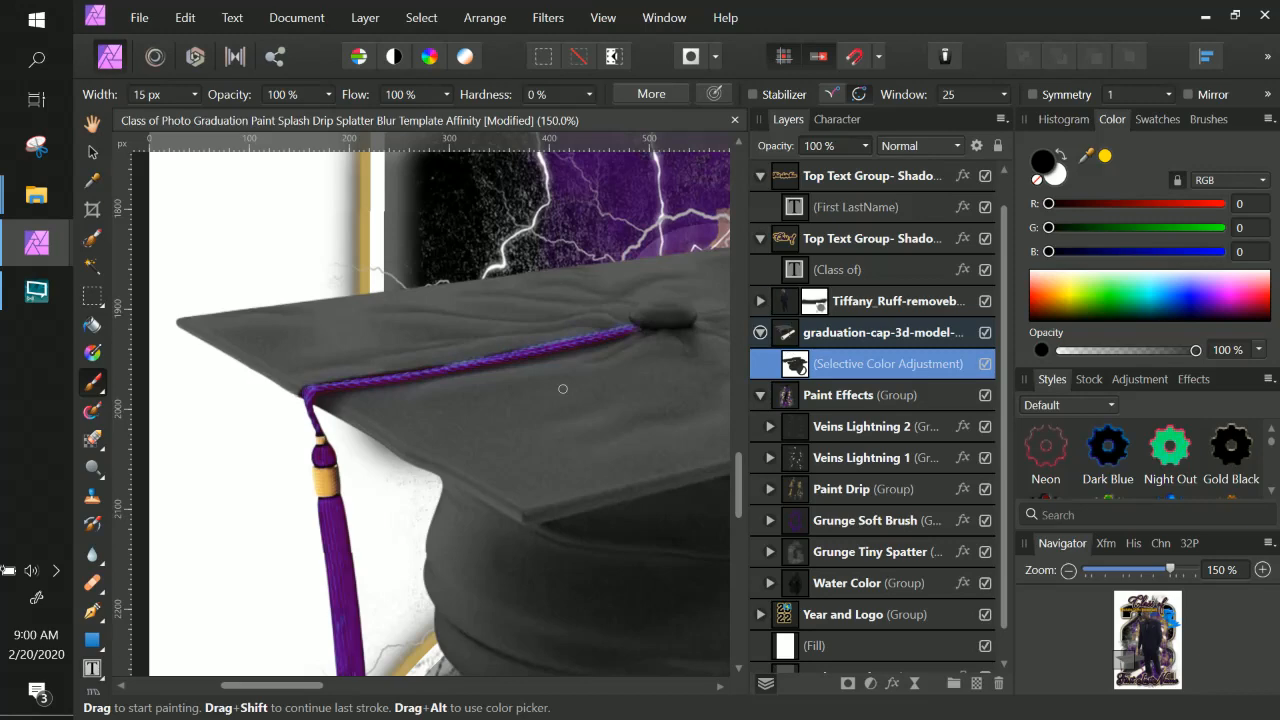
# Try moving the cap's Selective Color adjustment onto the LOGO layer, and undo the move.
pyautogui.scroll(-4, 562, 388)
pyautogui.hotkey('ctrl', '-')
pyautogui.hotkey('ctrl', '-')
pyautogui.hotkey('ctrl', '-')
pyautogui.hotkey('ctrl', '-')
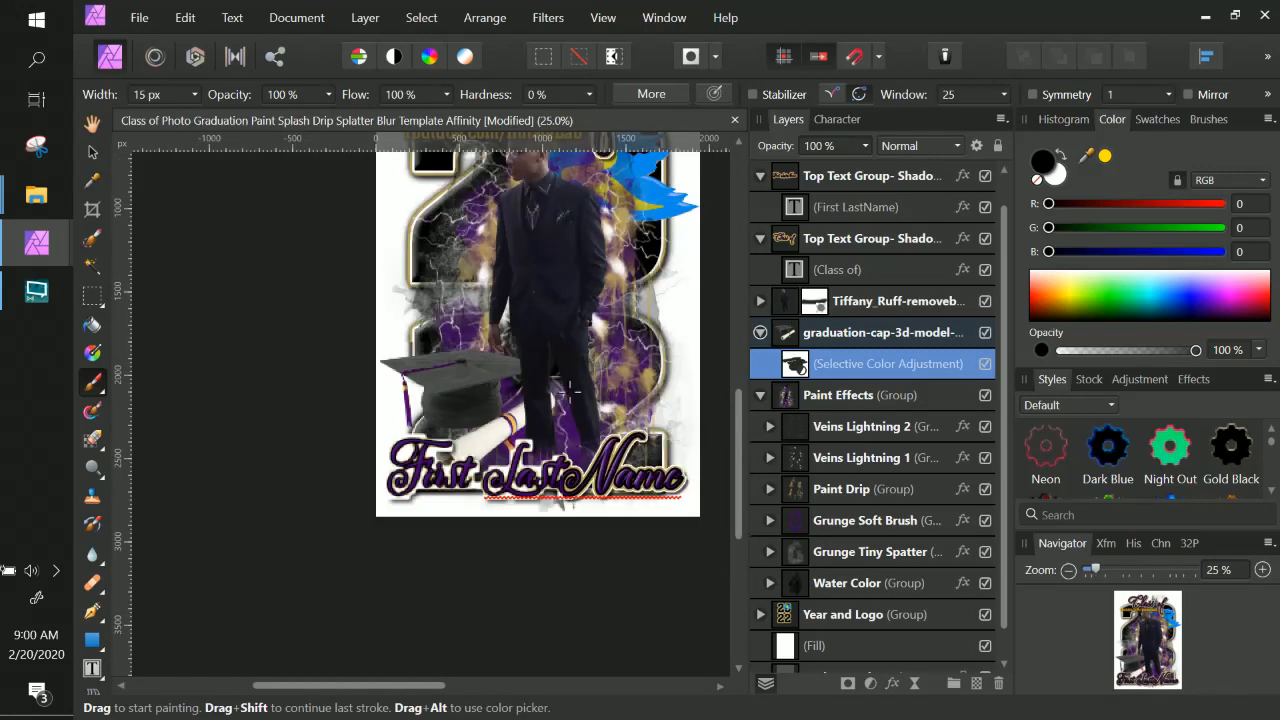
pyautogui.scroll(3, 567, 386)
pyautogui.scroll(-1, 829, 453)
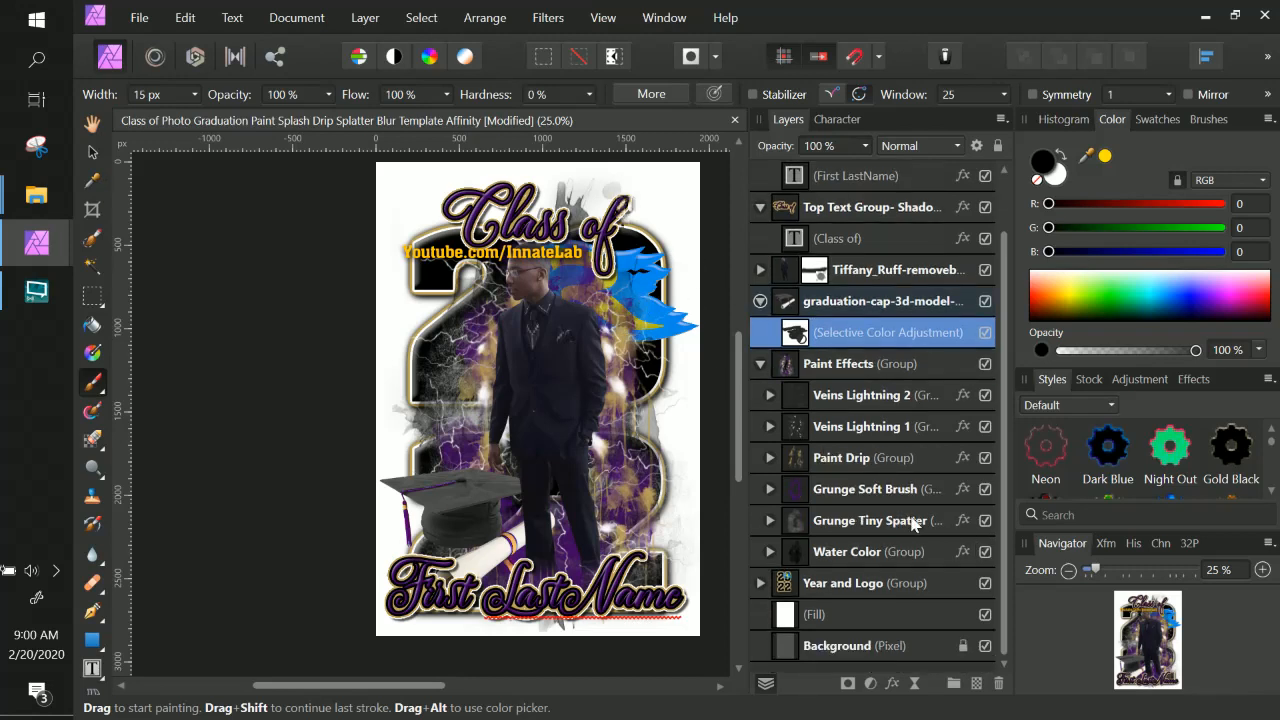
pyautogui.click(805, 585)
pyautogui.click(761, 584)
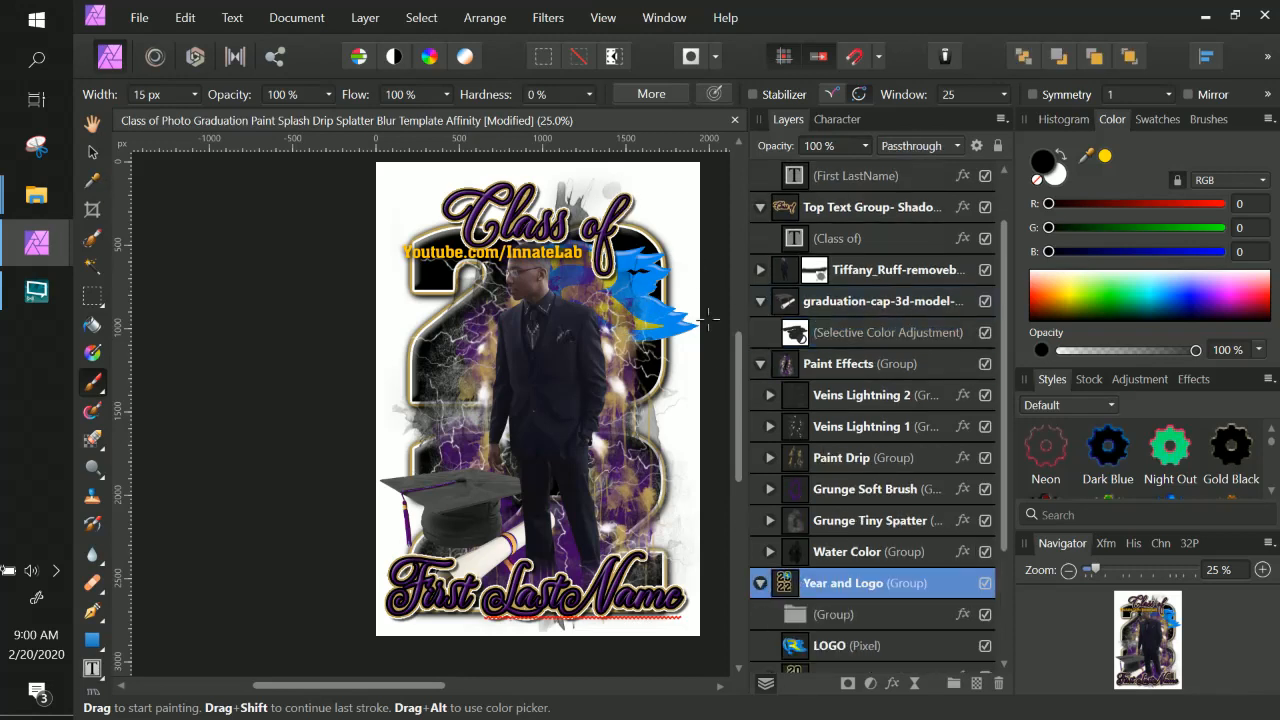
pyautogui.scroll(-2, 538, 384)
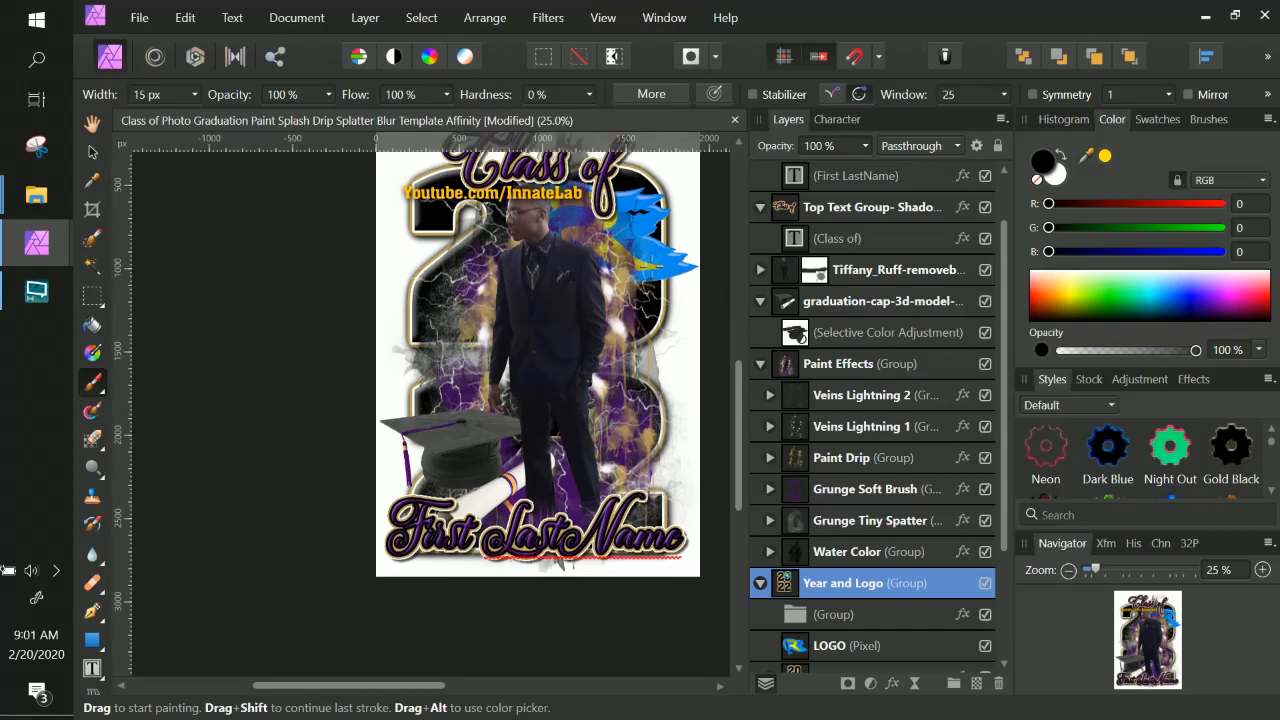
pyautogui.scroll(-2, 829, 581)
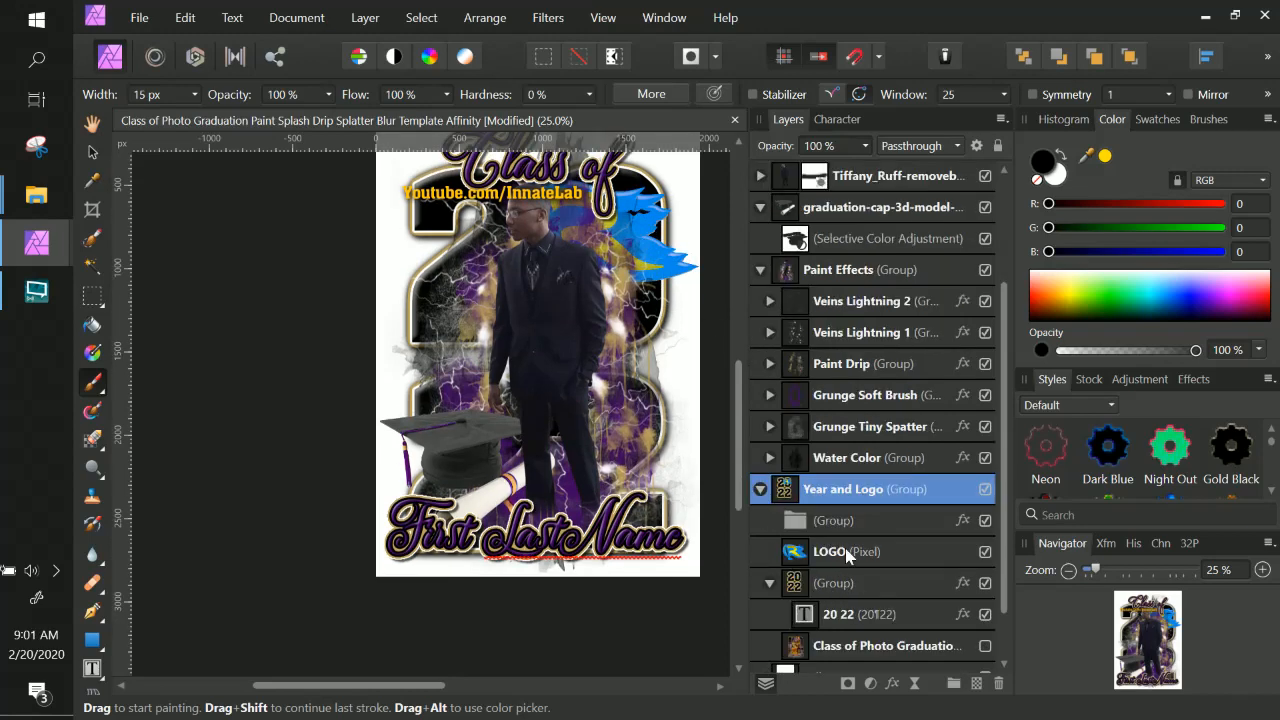
pyautogui.click(845, 551)
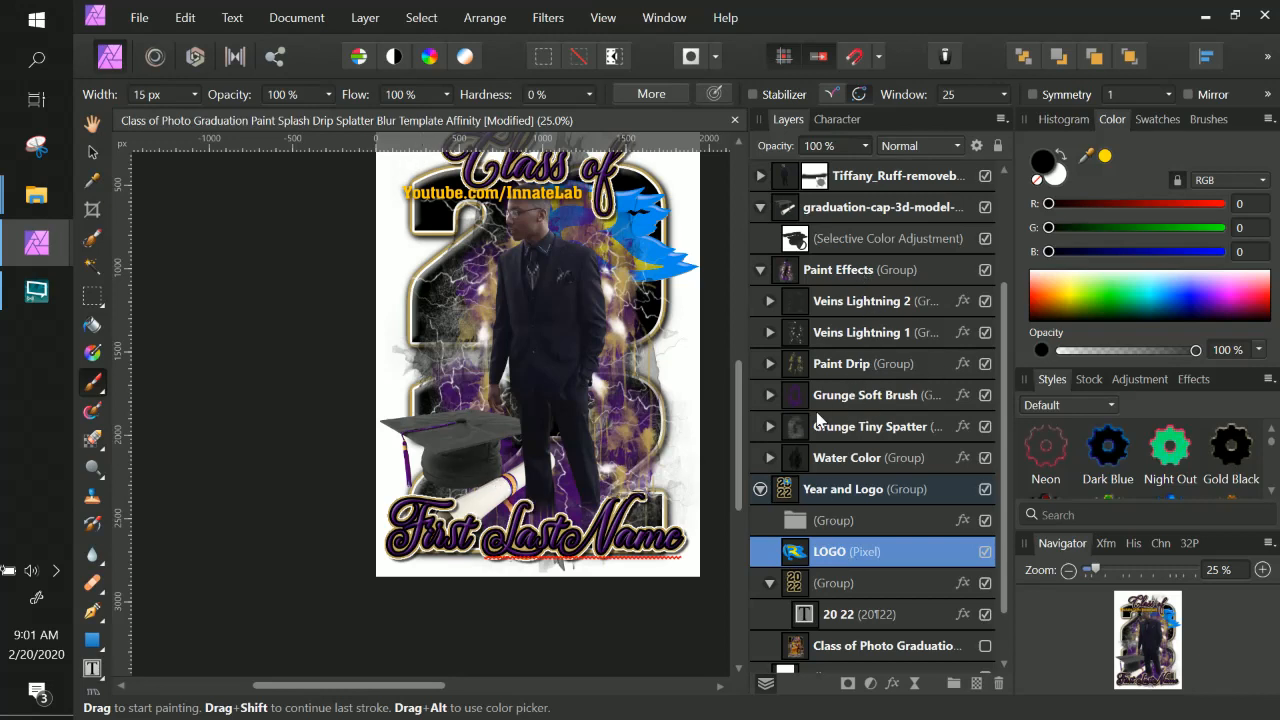
pyautogui.scroll(3, 831, 430)
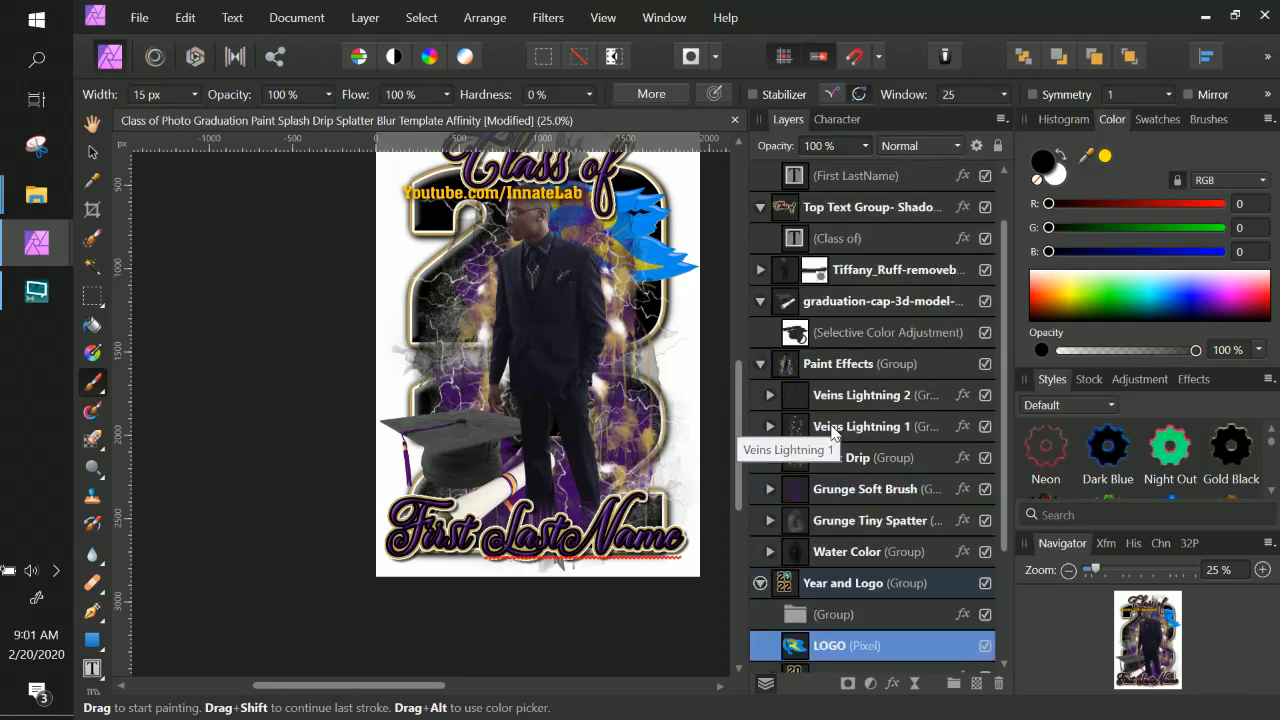
pyautogui.click(860, 305)
pyautogui.click(851, 338)
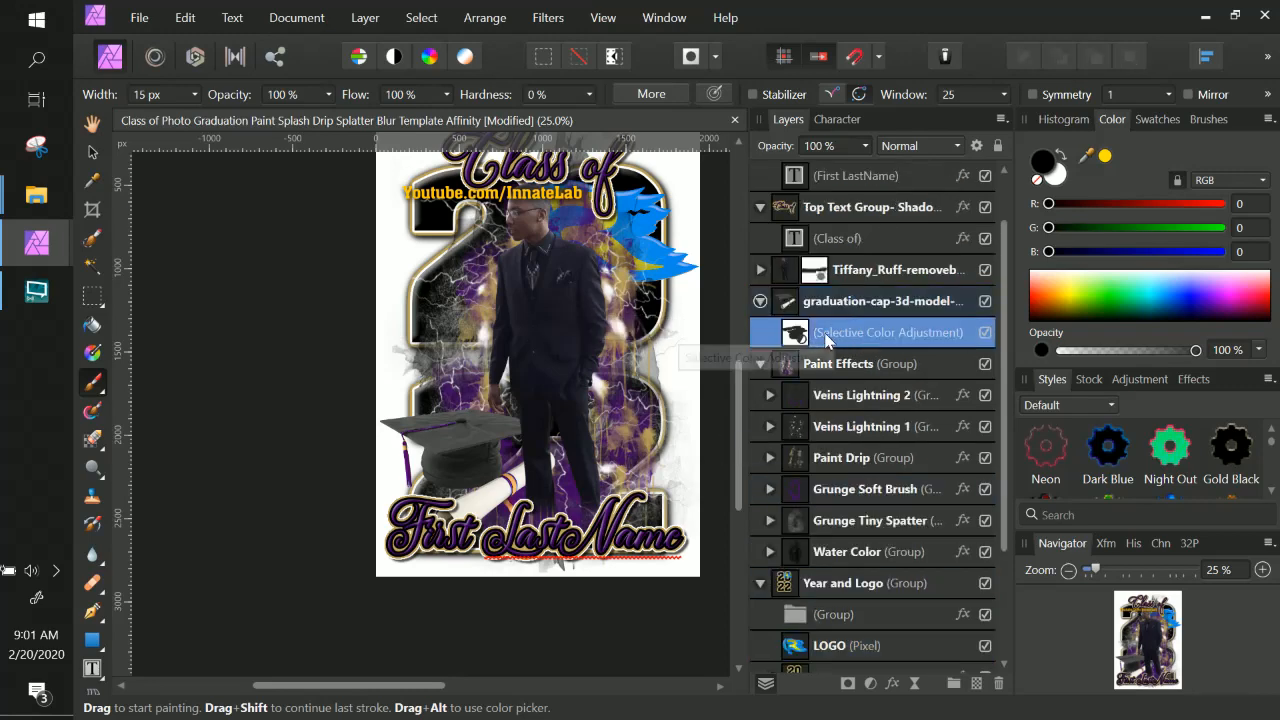
pyautogui.moveTo(862, 340); pyautogui.dragTo(840, 497)
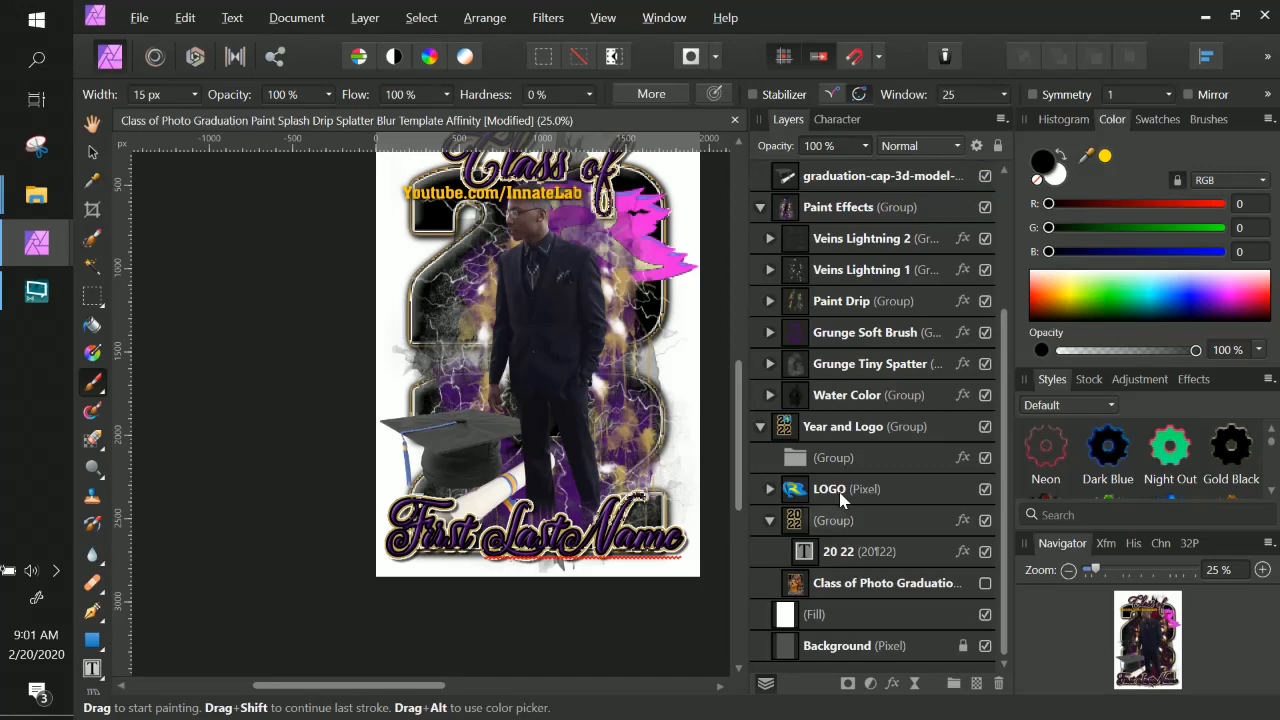
pyautogui.click(772, 489)
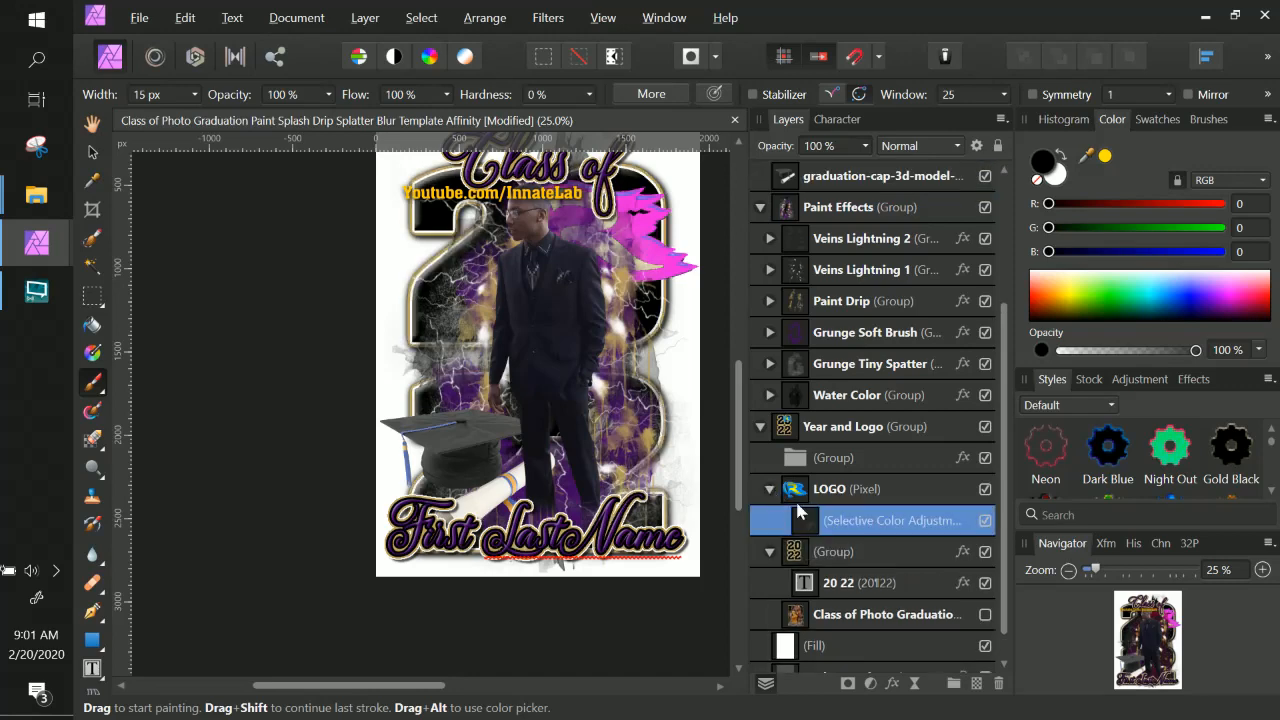
pyautogui.doubleClick(853, 526)
pyautogui.scroll(1, 859, 528)
pyautogui.scroll(1, 858, 528)
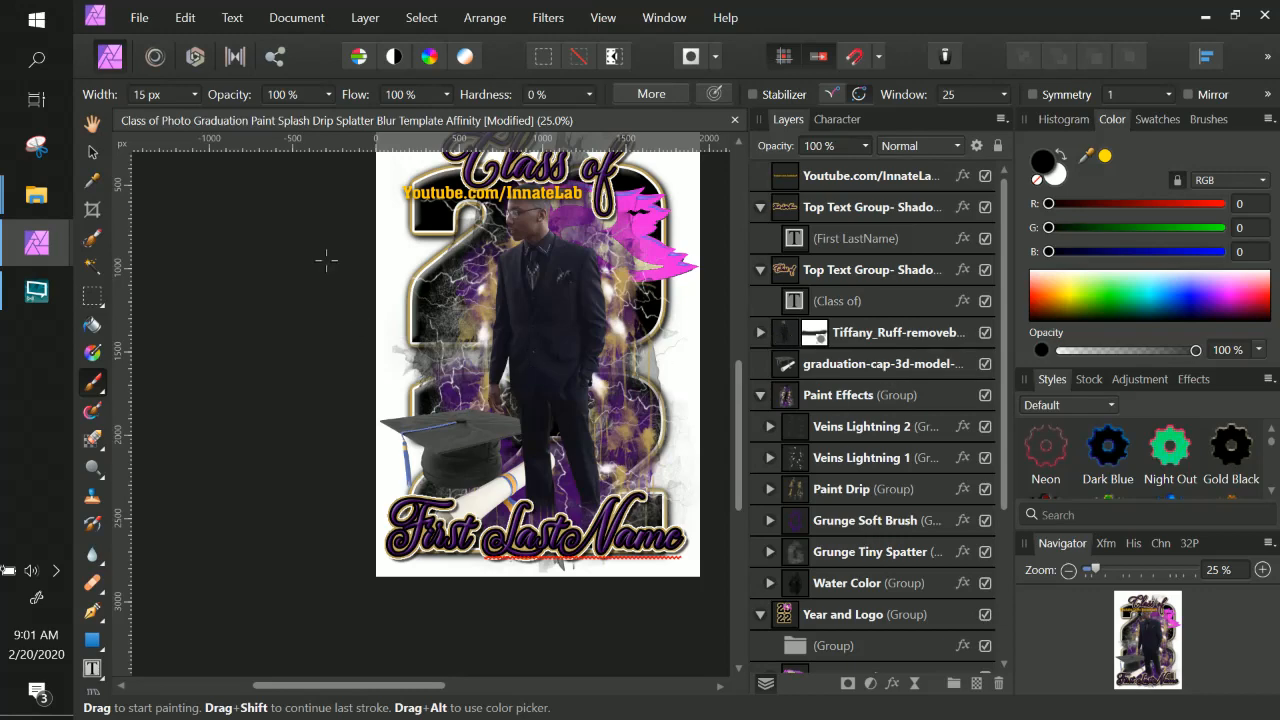
pyautogui.click(185, 18)
pyautogui.click(192, 38)
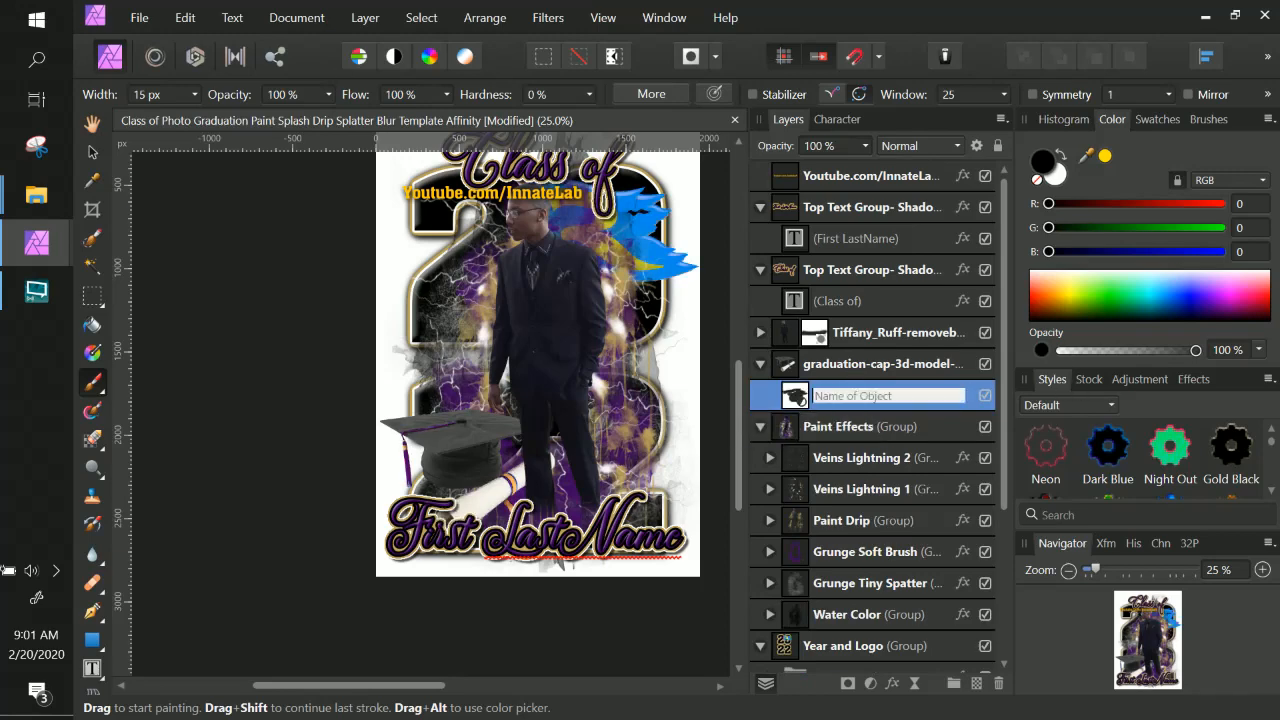
# Duplicate the cap's Selective Color adjustment and move the copy onto the LOGO layer.
pyautogui.click(797, 398)
pyautogui.rightClick(797, 398)
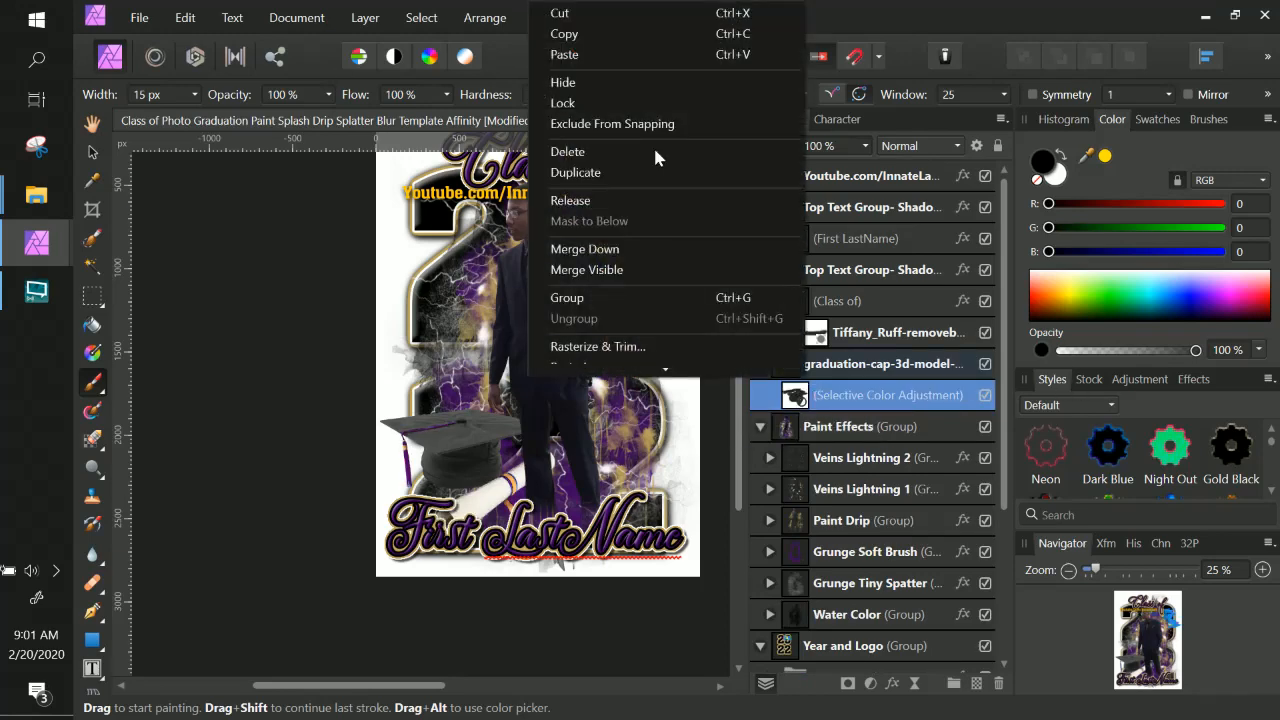
pyautogui.click(676, 178)
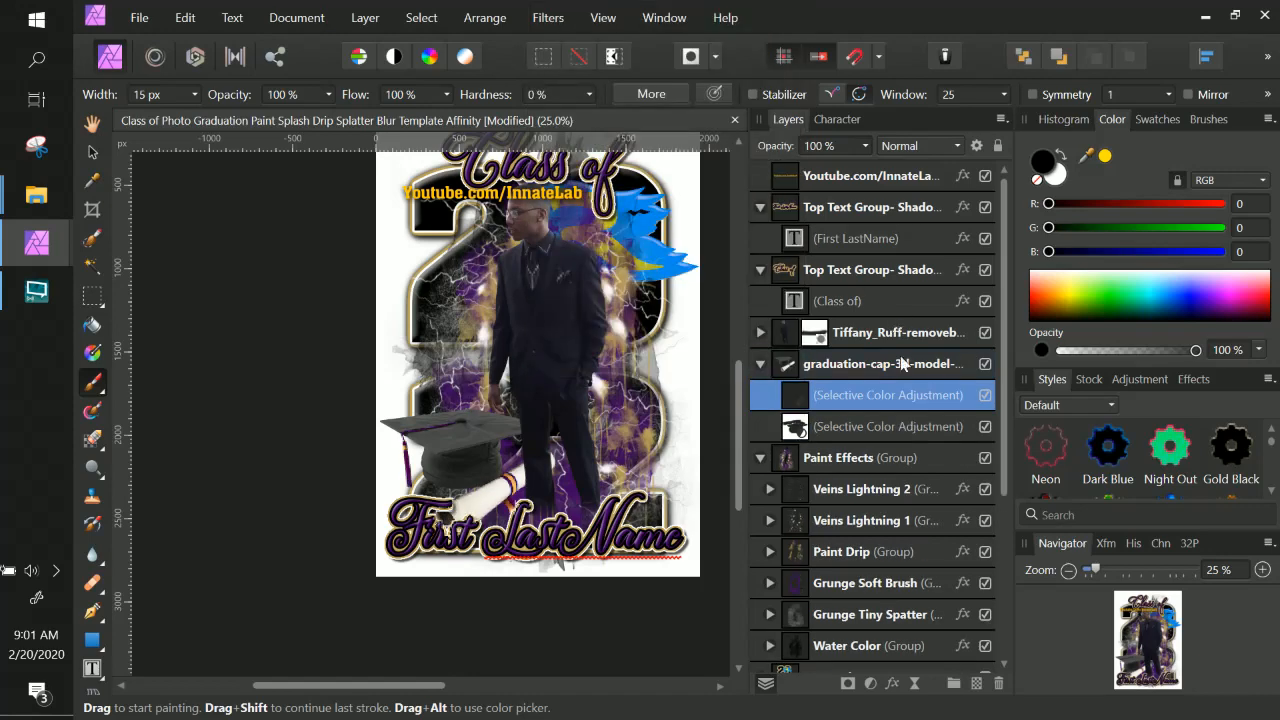
pyautogui.doubleClick(907, 392)
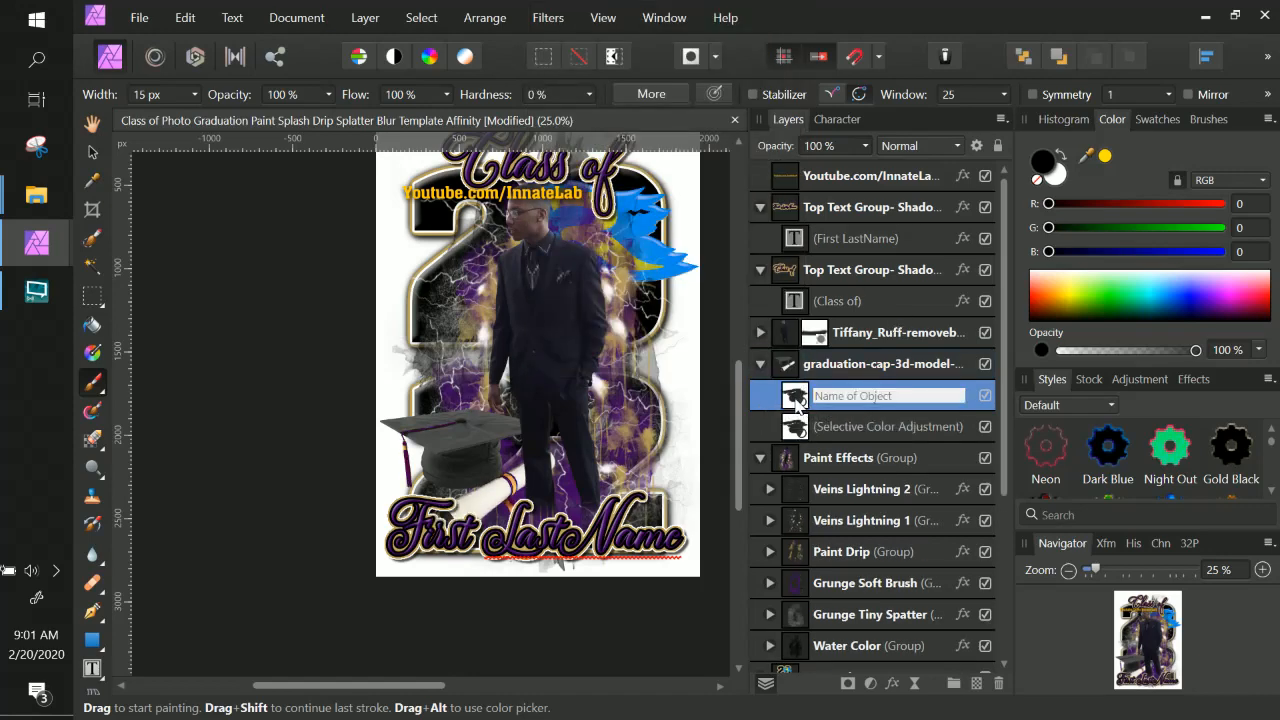
pyautogui.moveTo(797, 402); pyautogui.dragTo(825, 492)
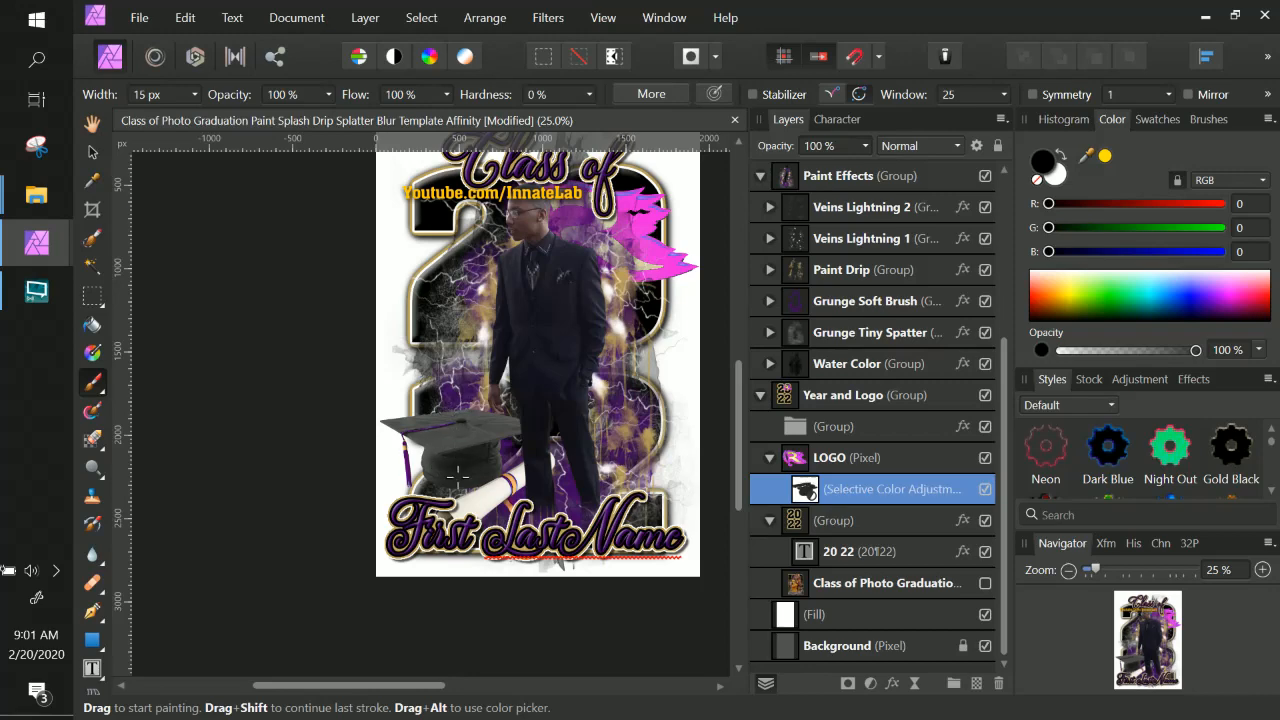
# Set the brush width to 4096 px and paint white over the logo adjustment's whole mask.
pyautogui.doubleClick(808, 490)
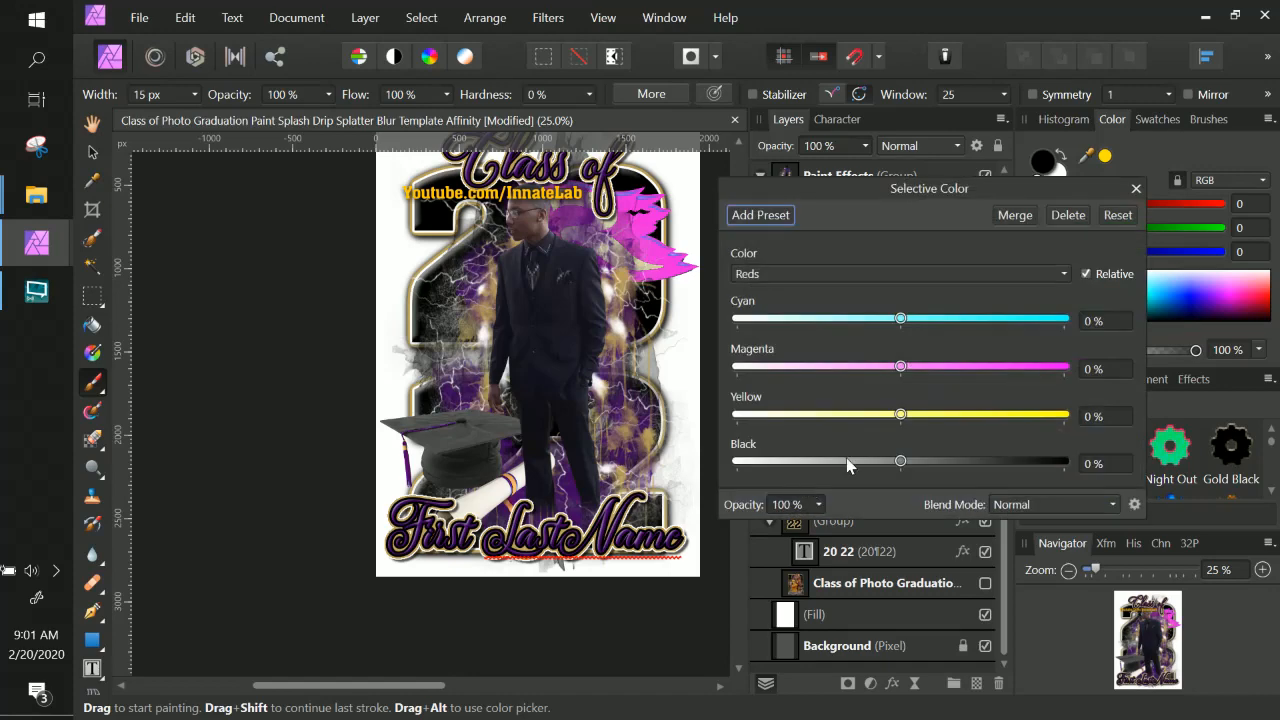
pyautogui.click(1135, 189)
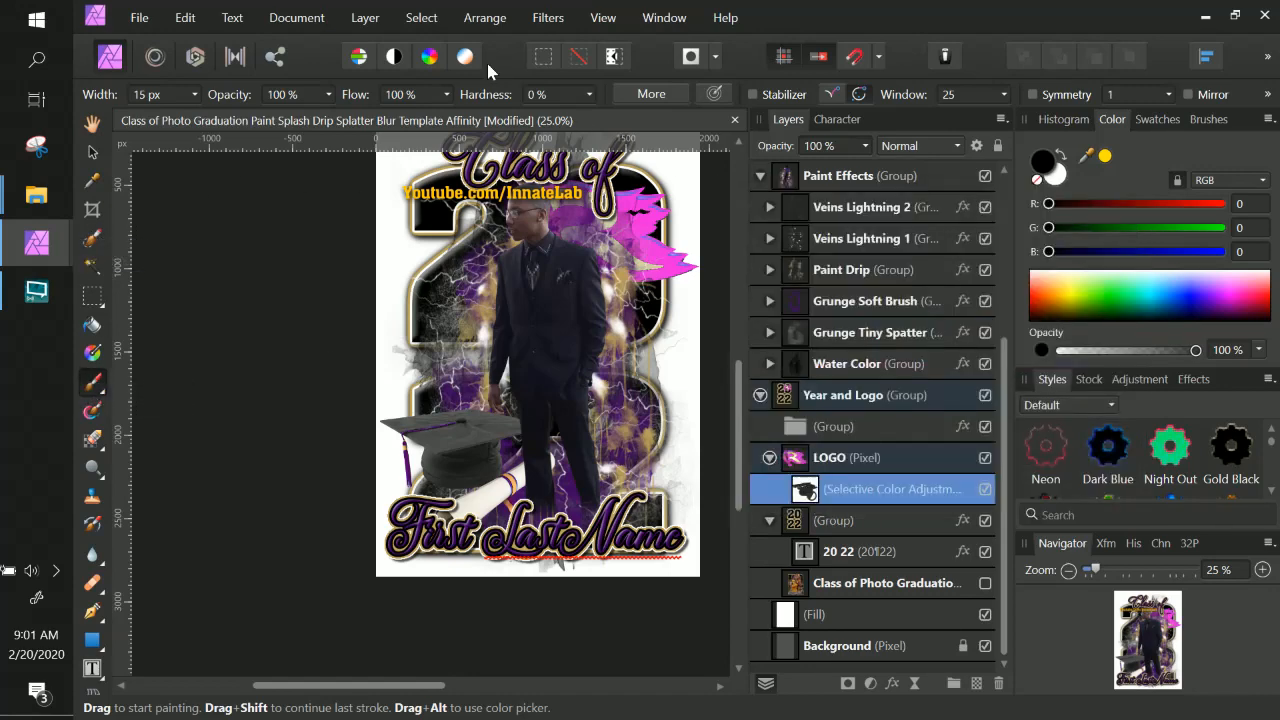
pyautogui.click(194, 94)
pyautogui.moveTo(242, 118); pyautogui.dragTo(383, 124)
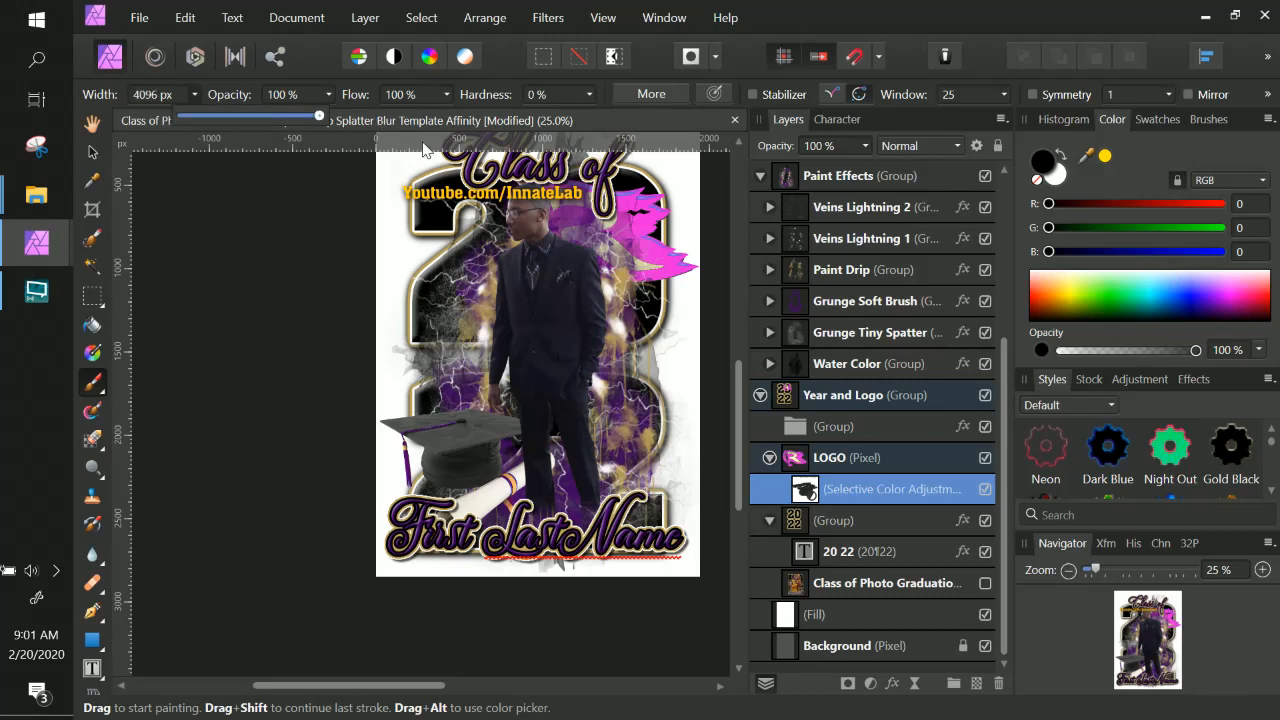
pyautogui.click(803, 495)
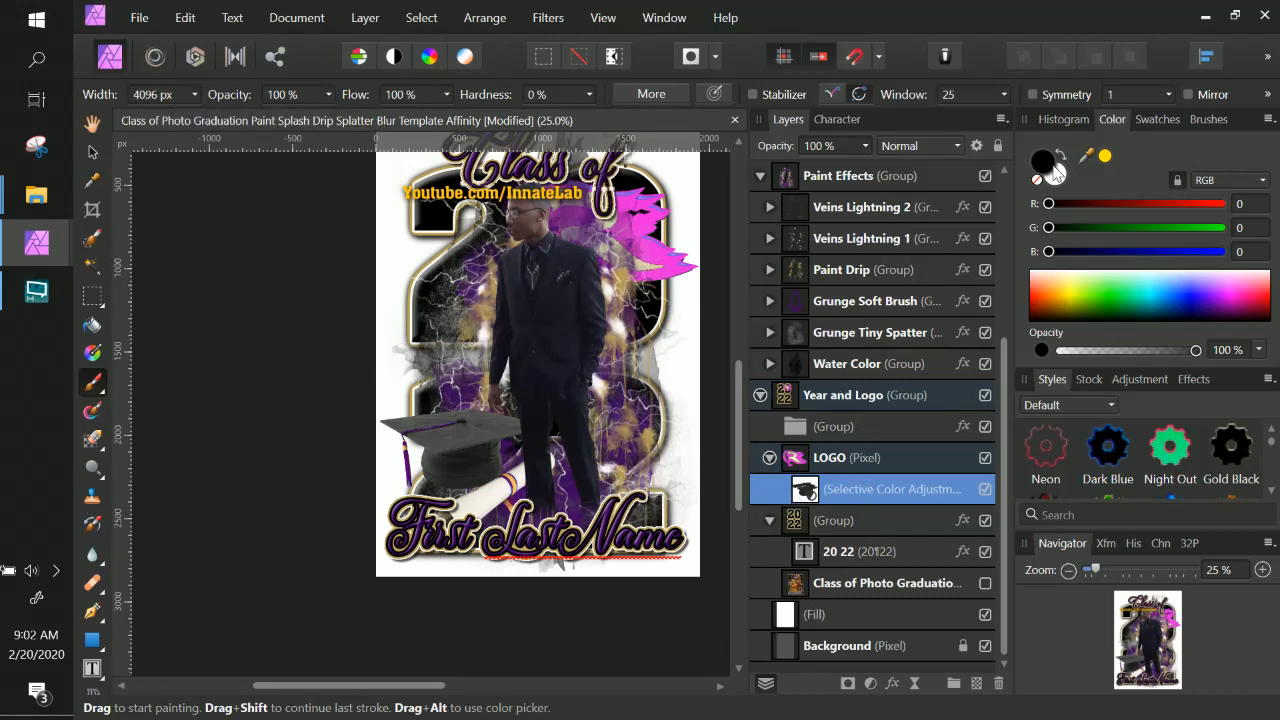
pyautogui.click(1062, 156)
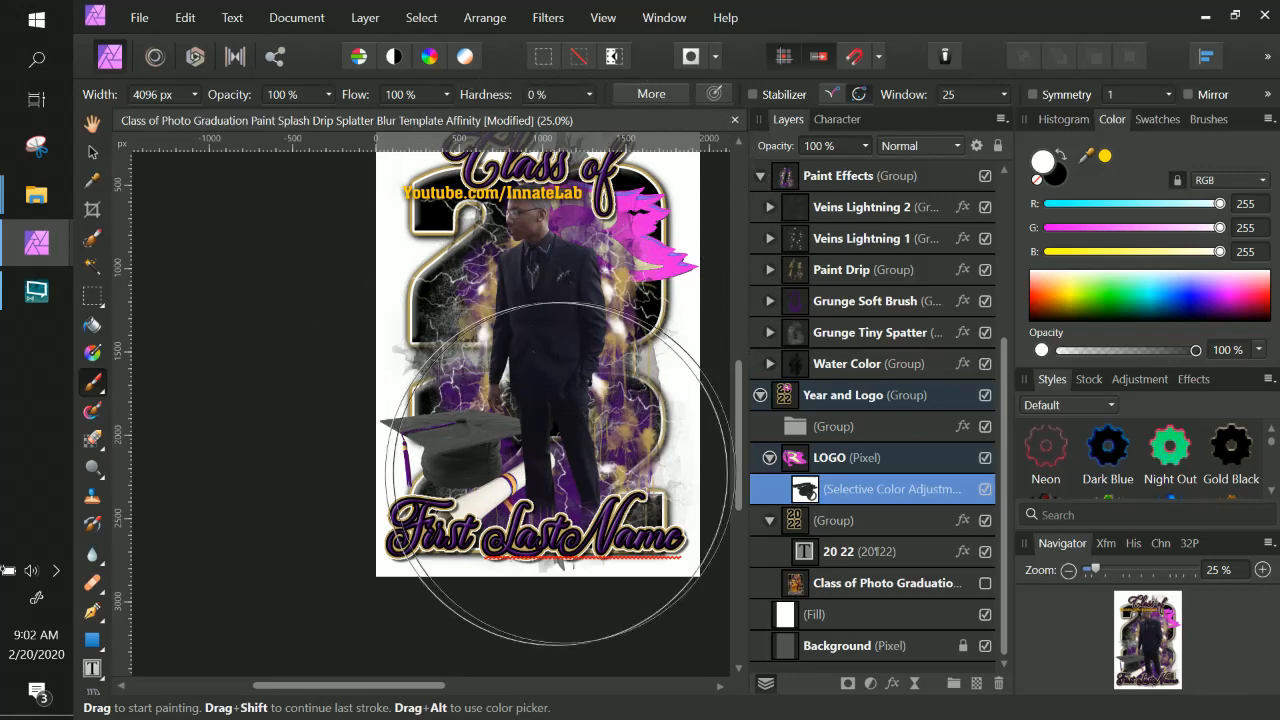
pyautogui.moveTo(465, 440); pyautogui.dragTo(467, 464)
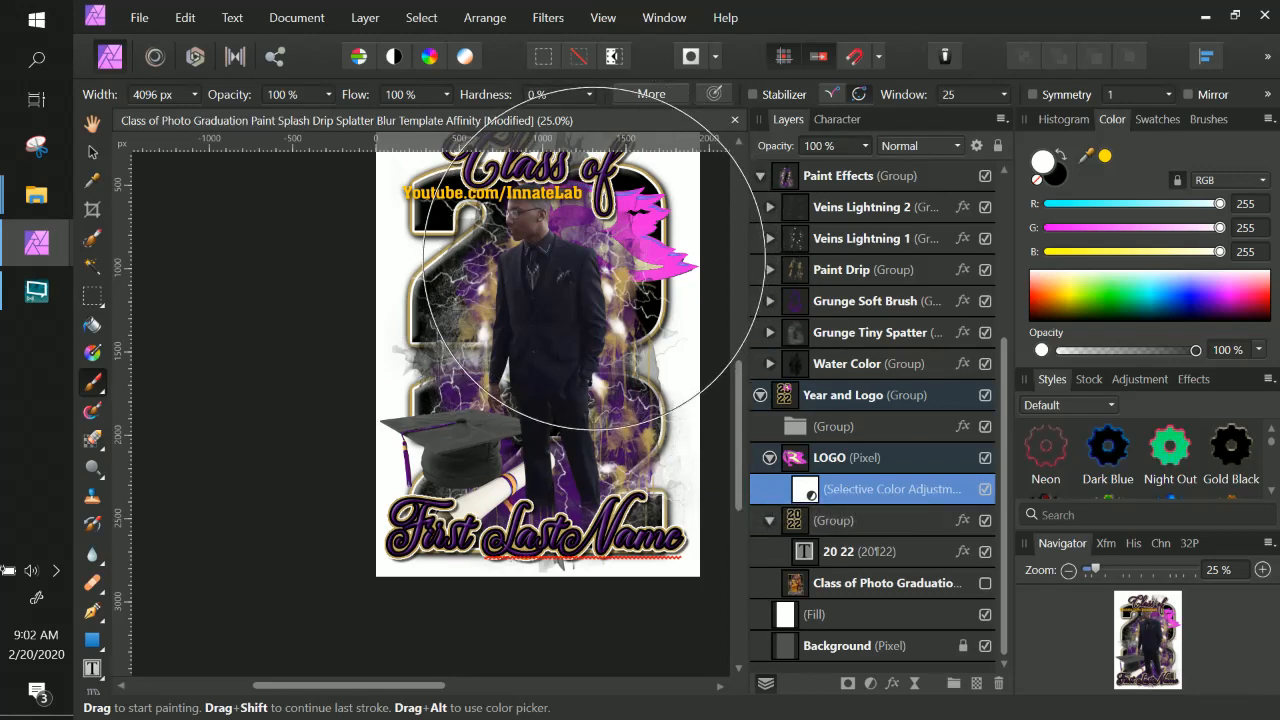
# In the logo's Selective Color settings, choose Blues and set Black to 100%, then collapse the LOGO layer.
pyautogui.doubleClick(864, 490)
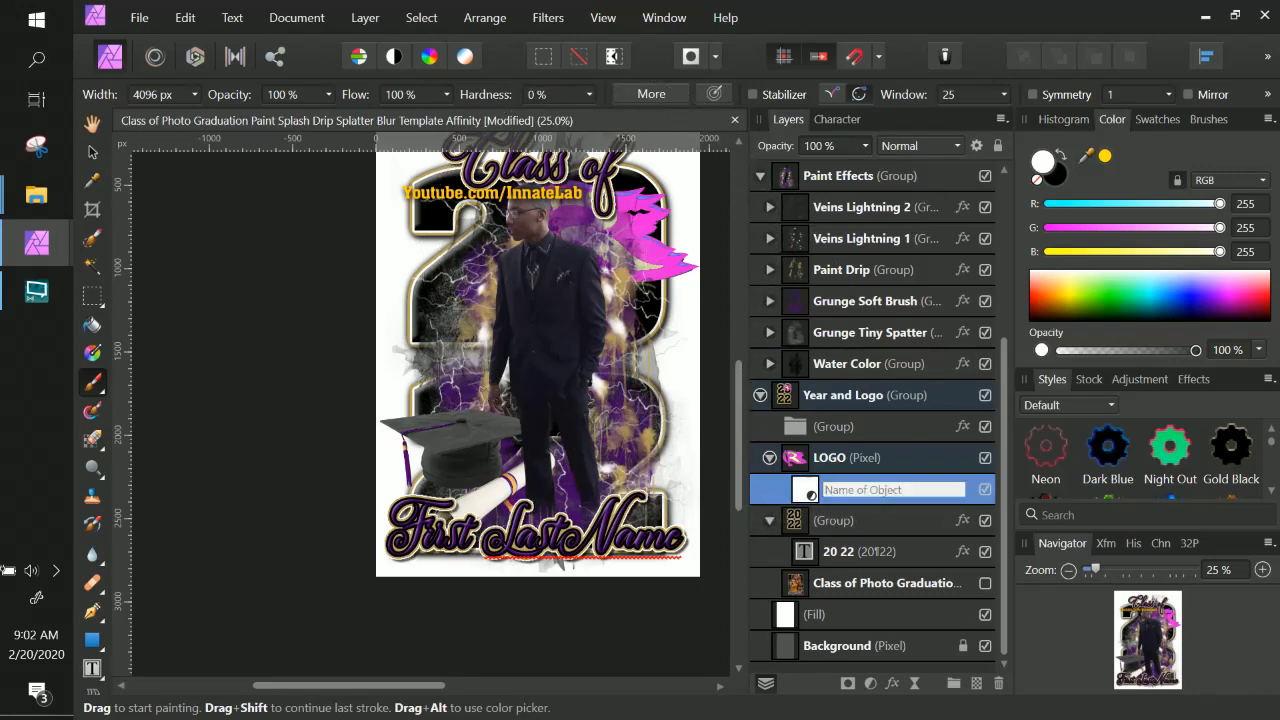
pyautogui.click(810, 492)
pyautogui.doubleClick(808, 492)
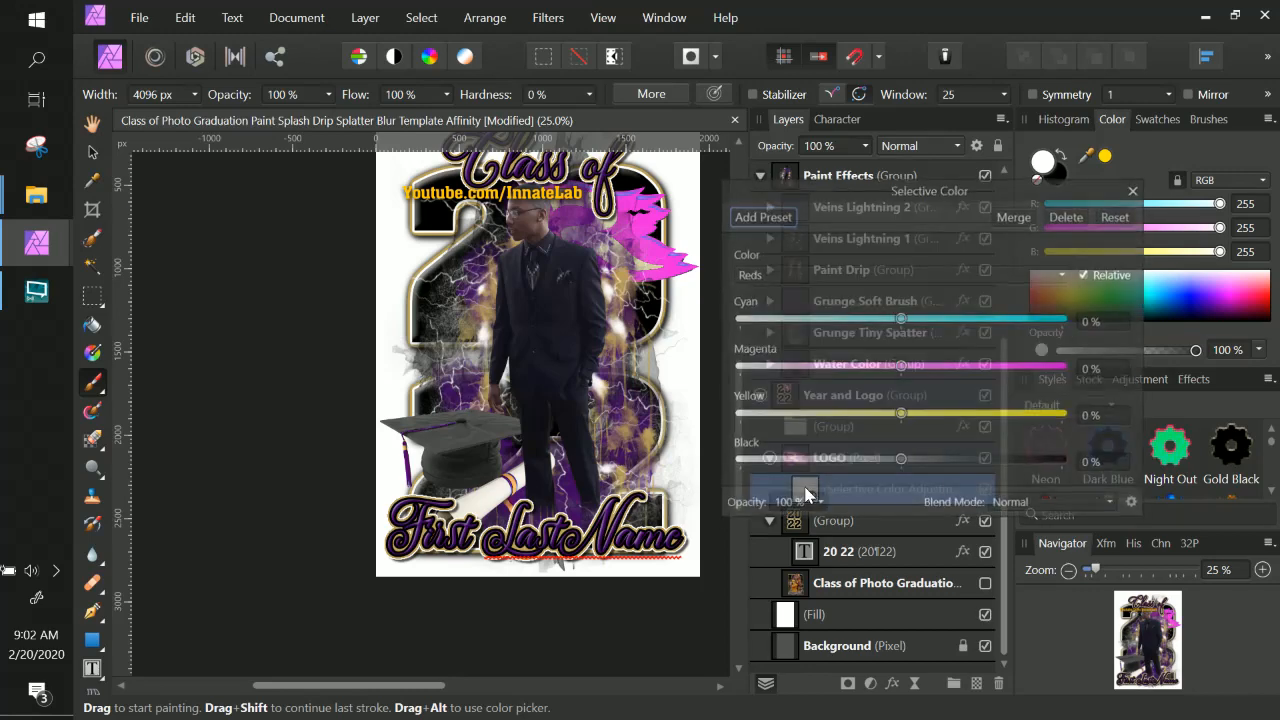
pyautogui.click(798, 275)
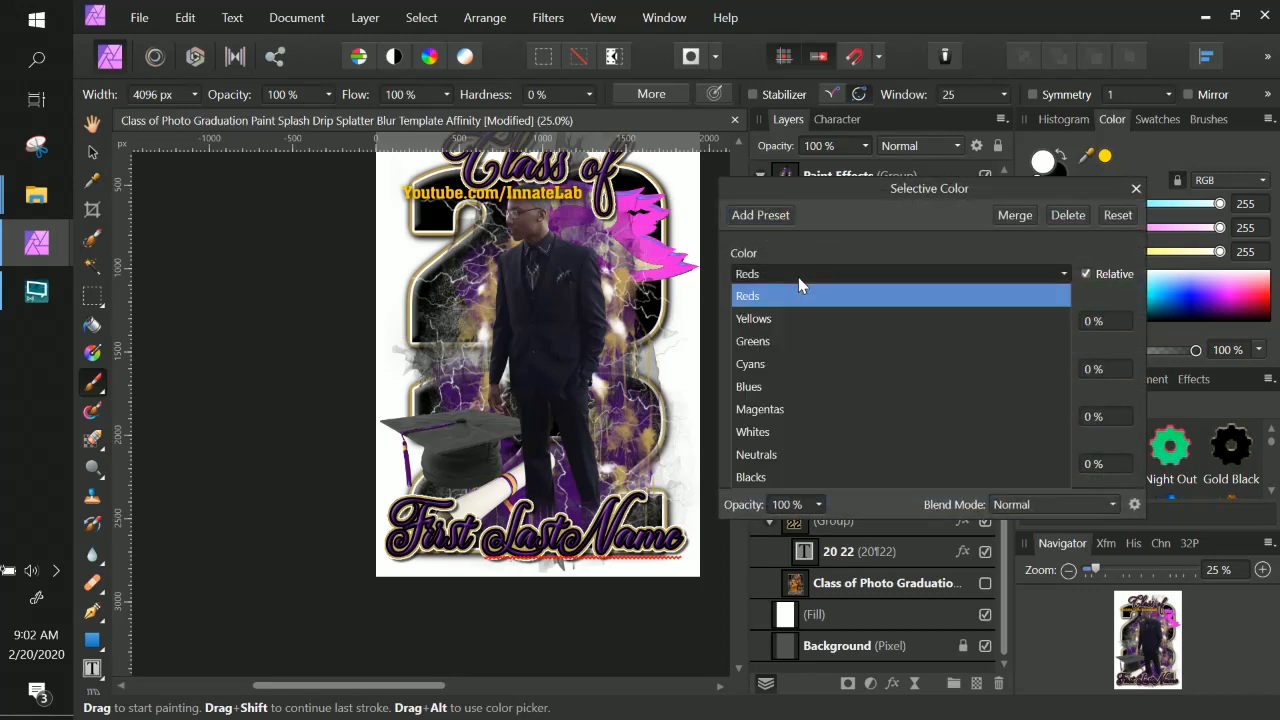
pyautogui.click(776, 362)
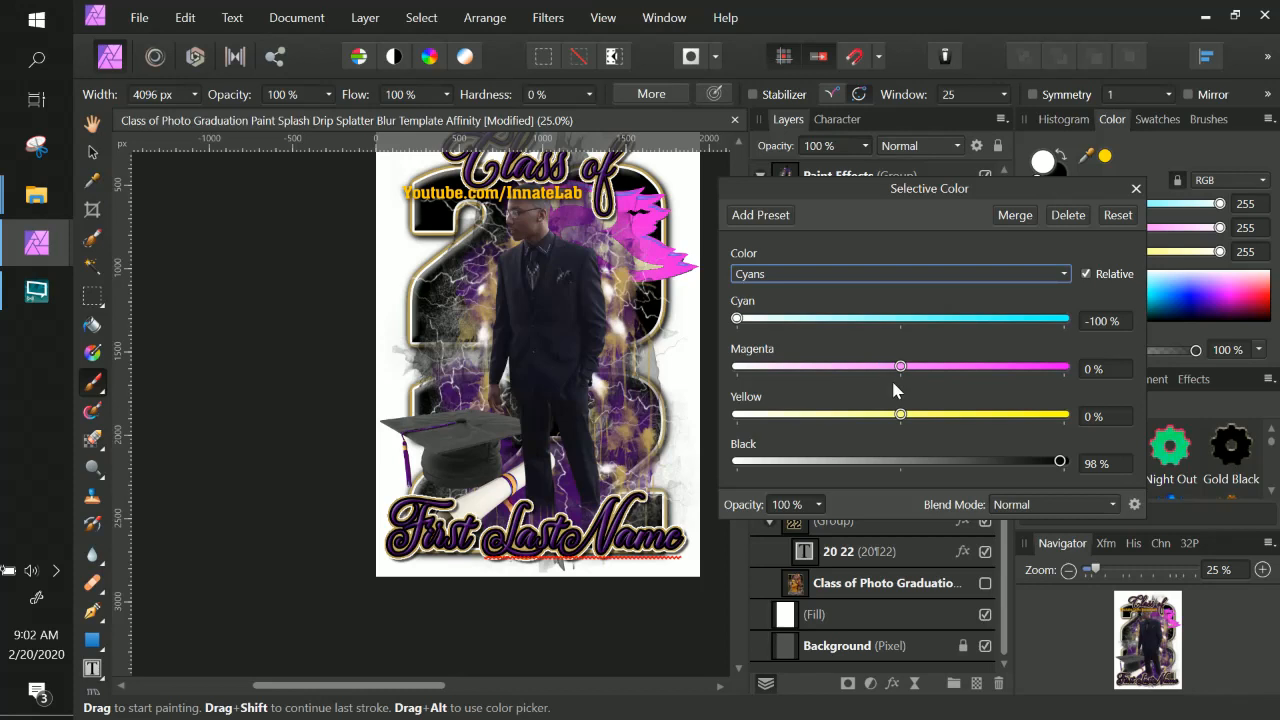
pyautogui.click(794, 273)
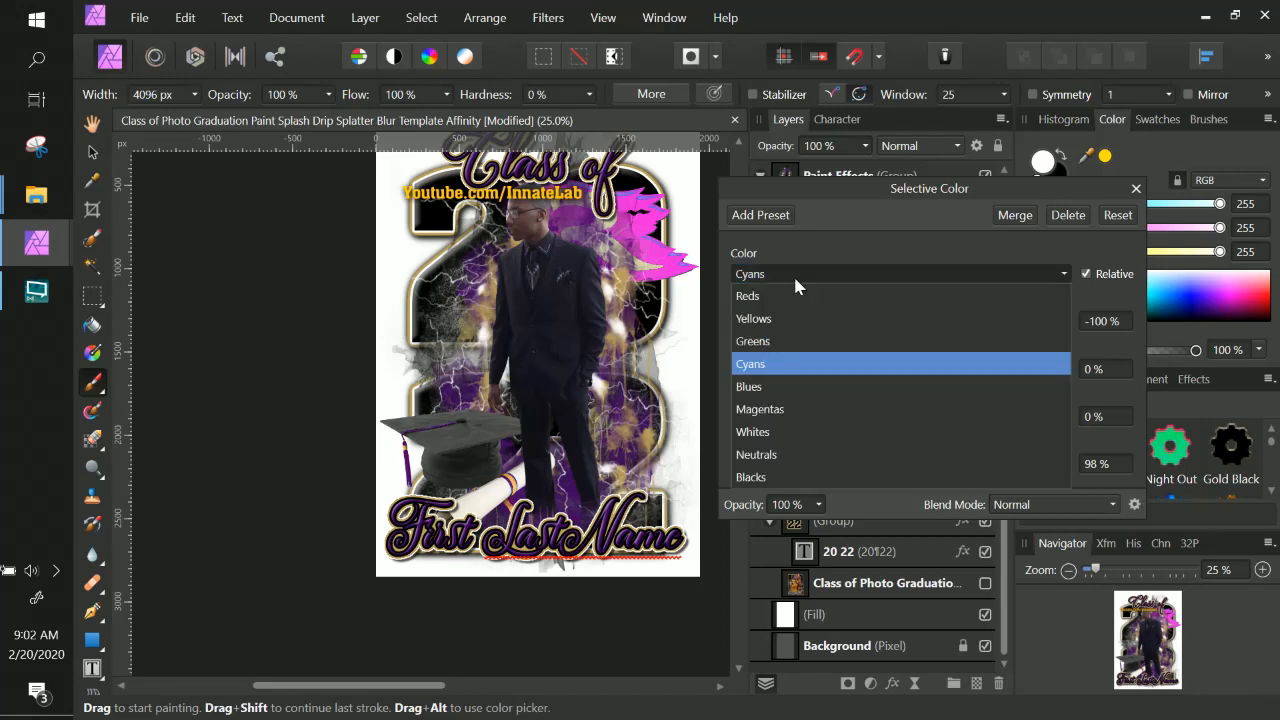
pyautogui.click(787, 386)
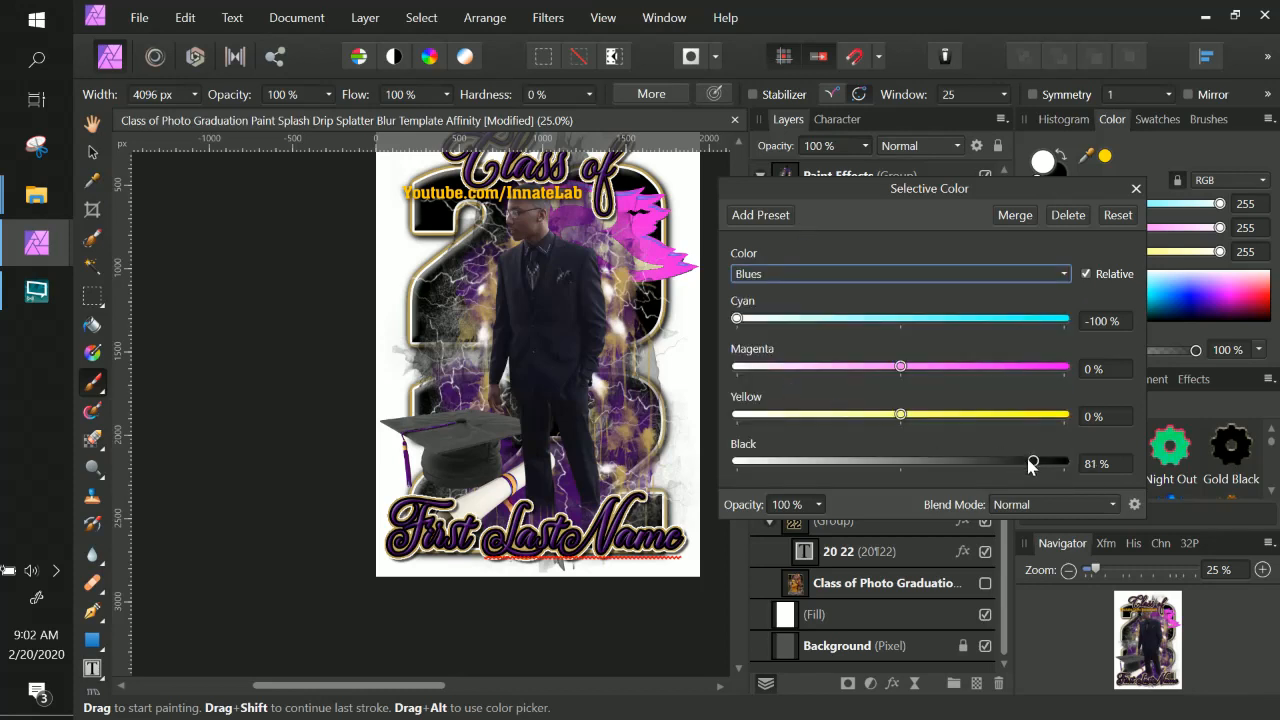
pyautogui.moveTo(1033, 461); pyautogui.dragTo(1065, 463)
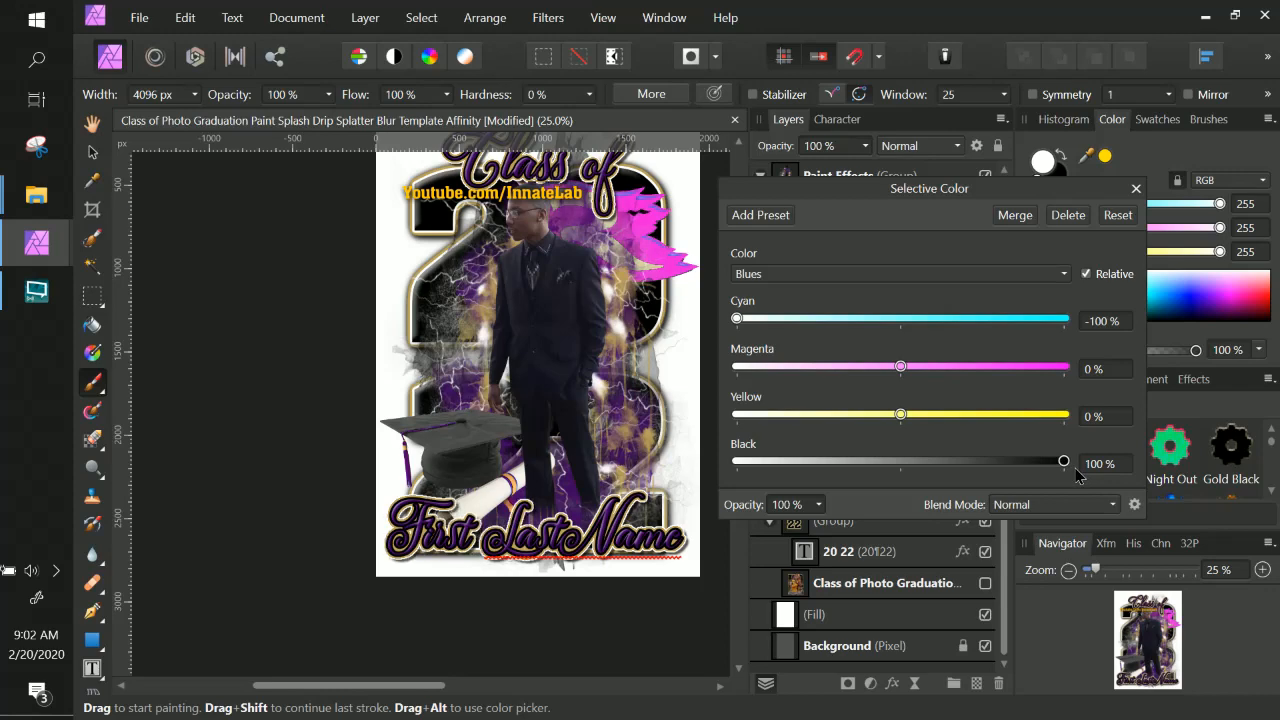
pyautogui.click(1136, 188)
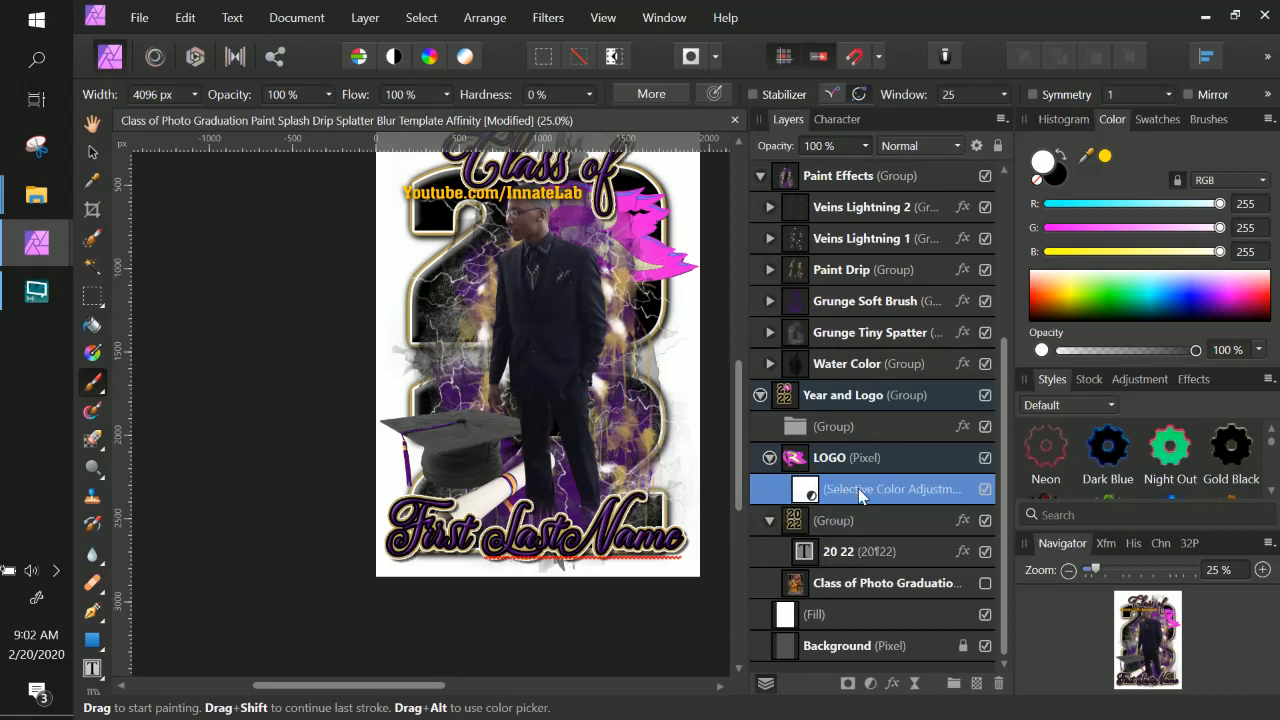
pyautogui.click(768, 457)
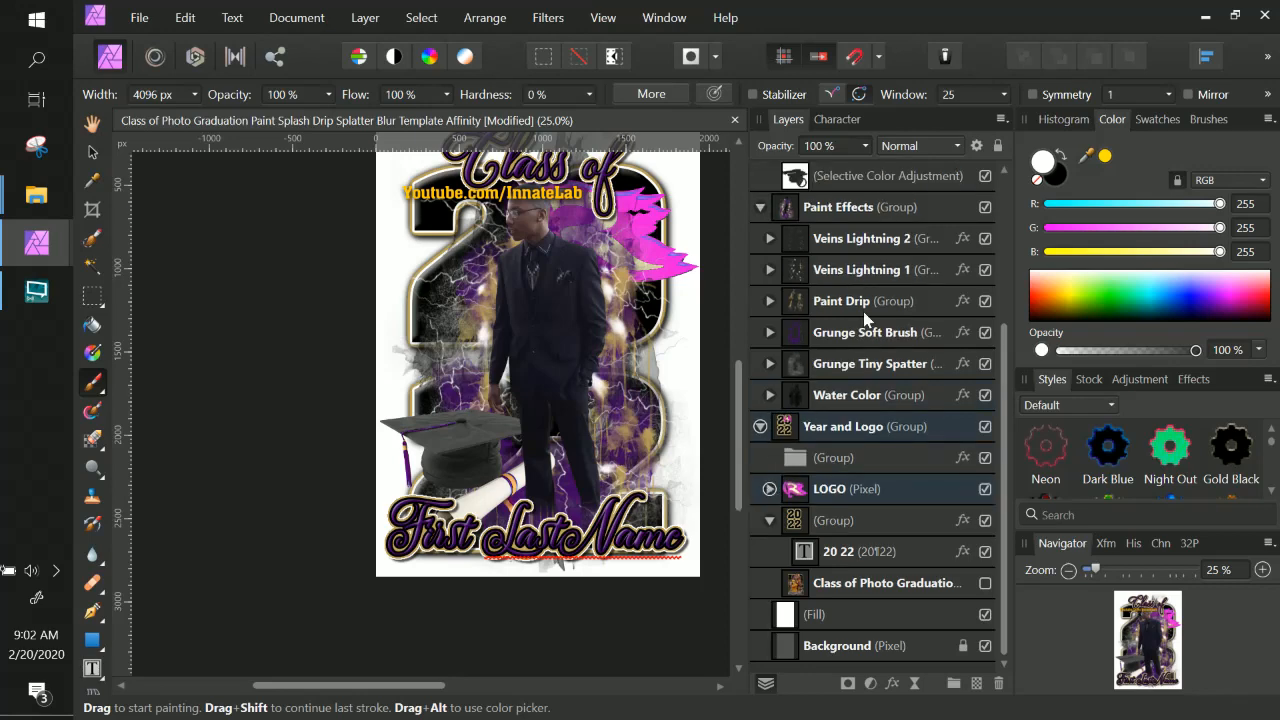
# Collapse the graduation cap layer and toggle its visibility off and on to compare the cap recolour.
pyautogui.scroll(3, 863, 311)
pyautogui.click(835, 365)
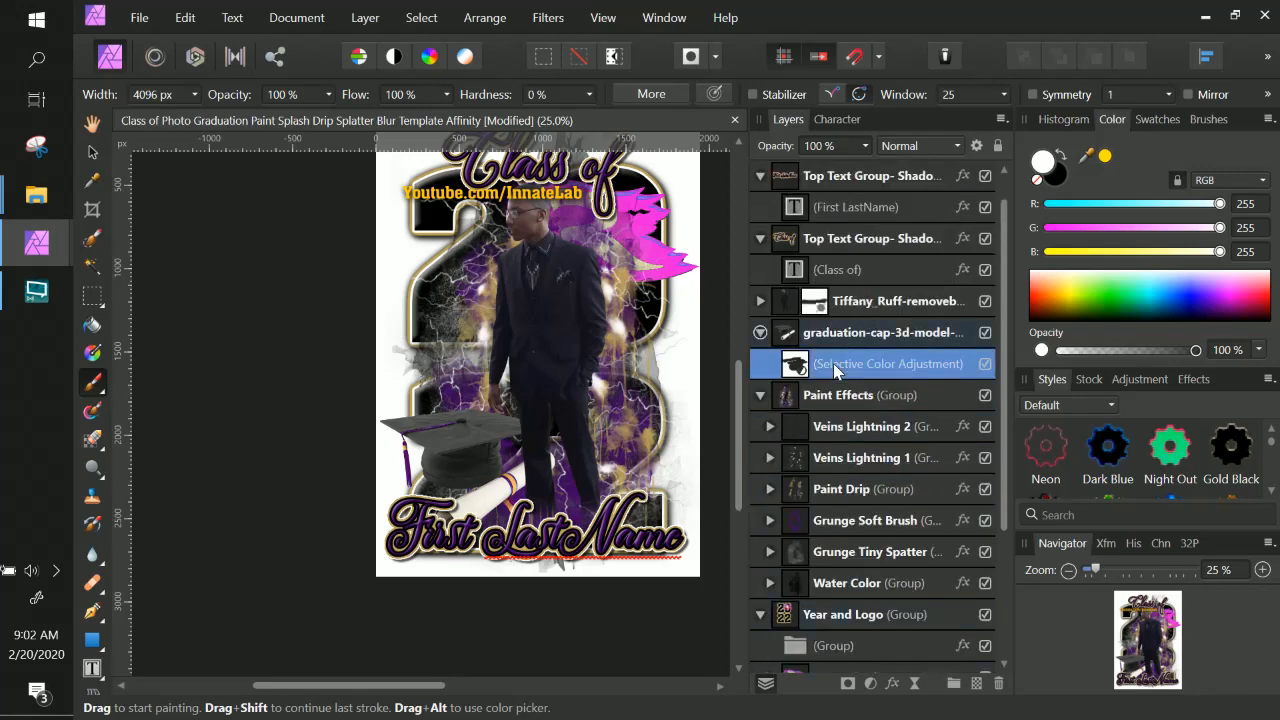
pyautogui.click(760, 332)
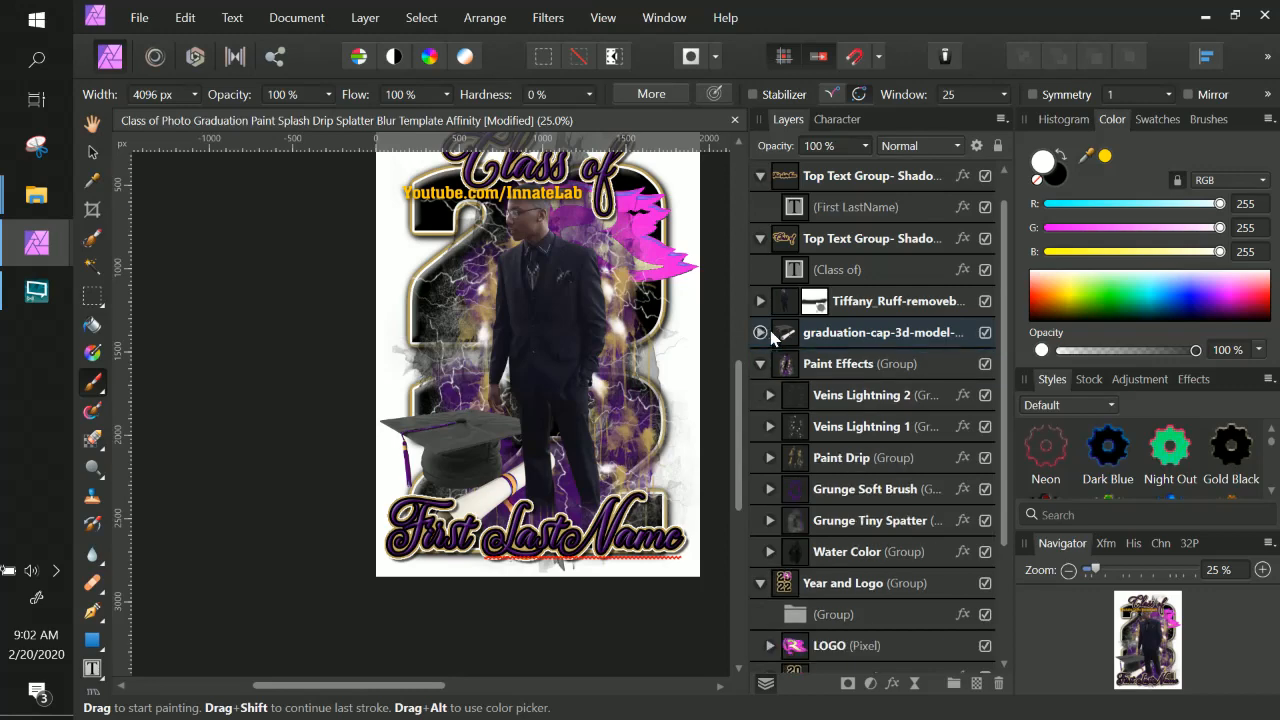
pyautogui.click(985, 333)
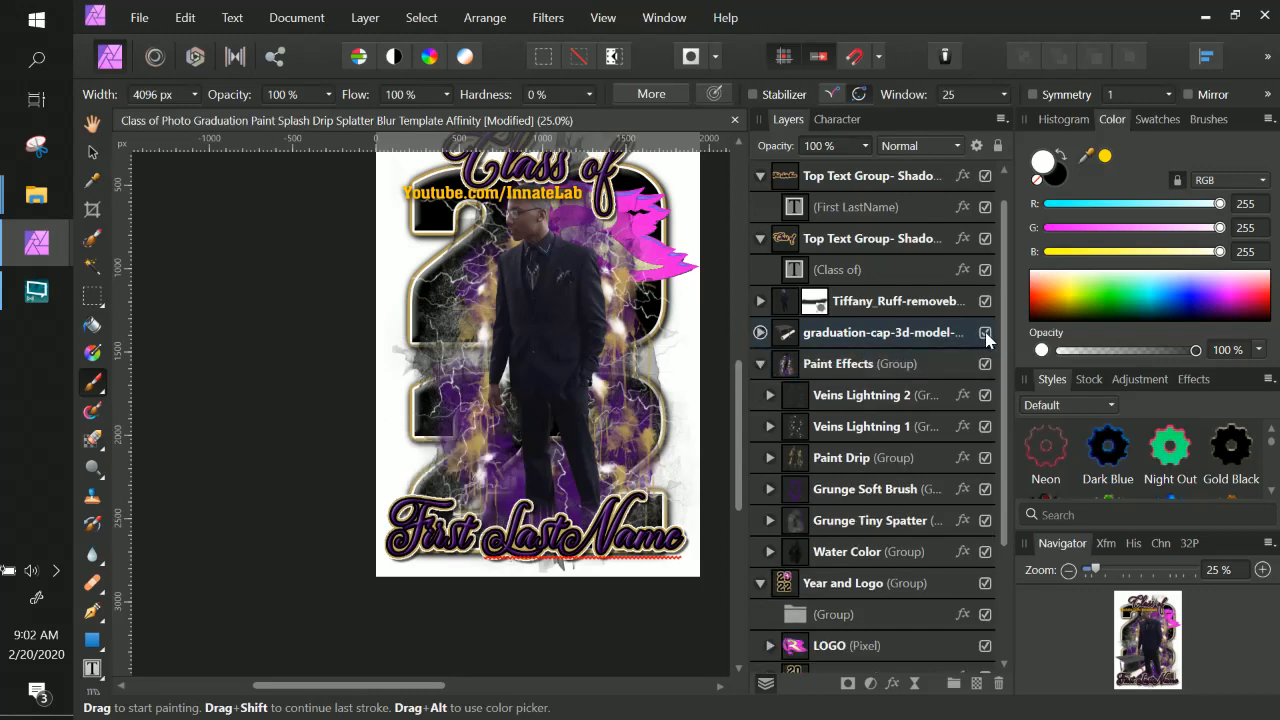
pyautogui.click(985, 333)
# Expand the LOGO layer, select its Selective Color adjustment, and toggle the logo's visibility off and on to compare.
pyautogui.scroll(-3, 876, 385)
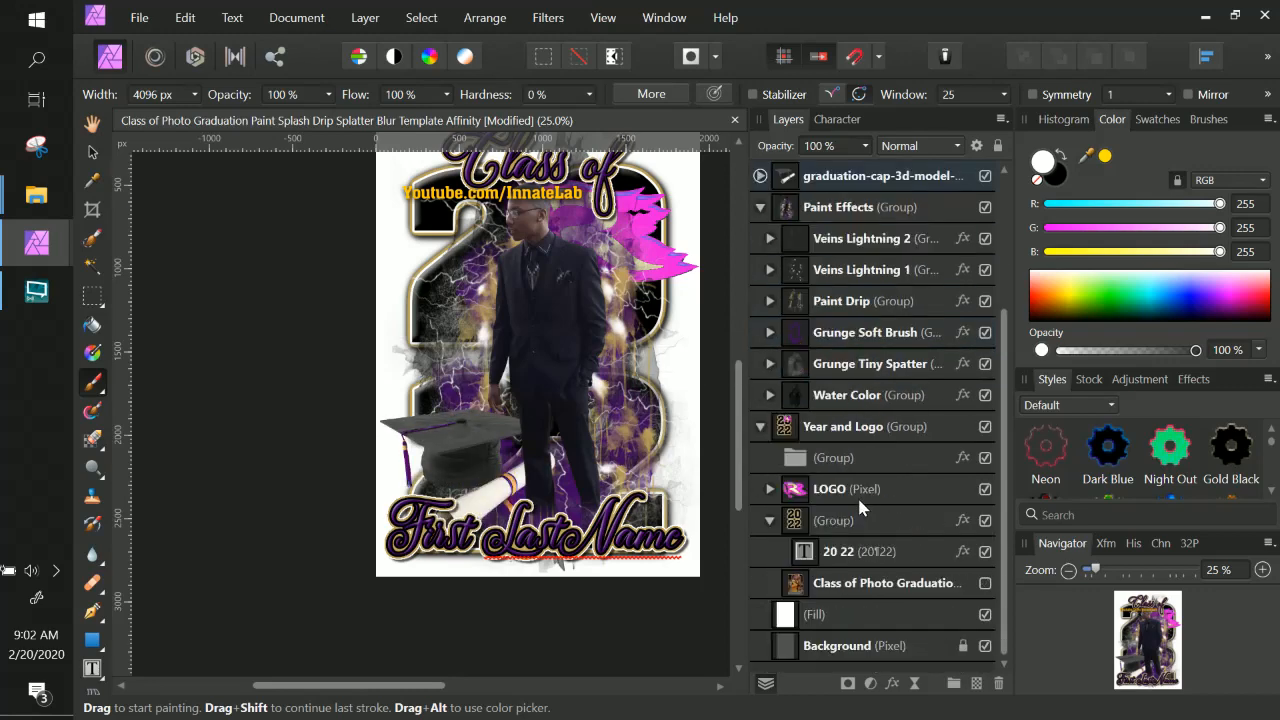
pyautogui.click(856, 487)
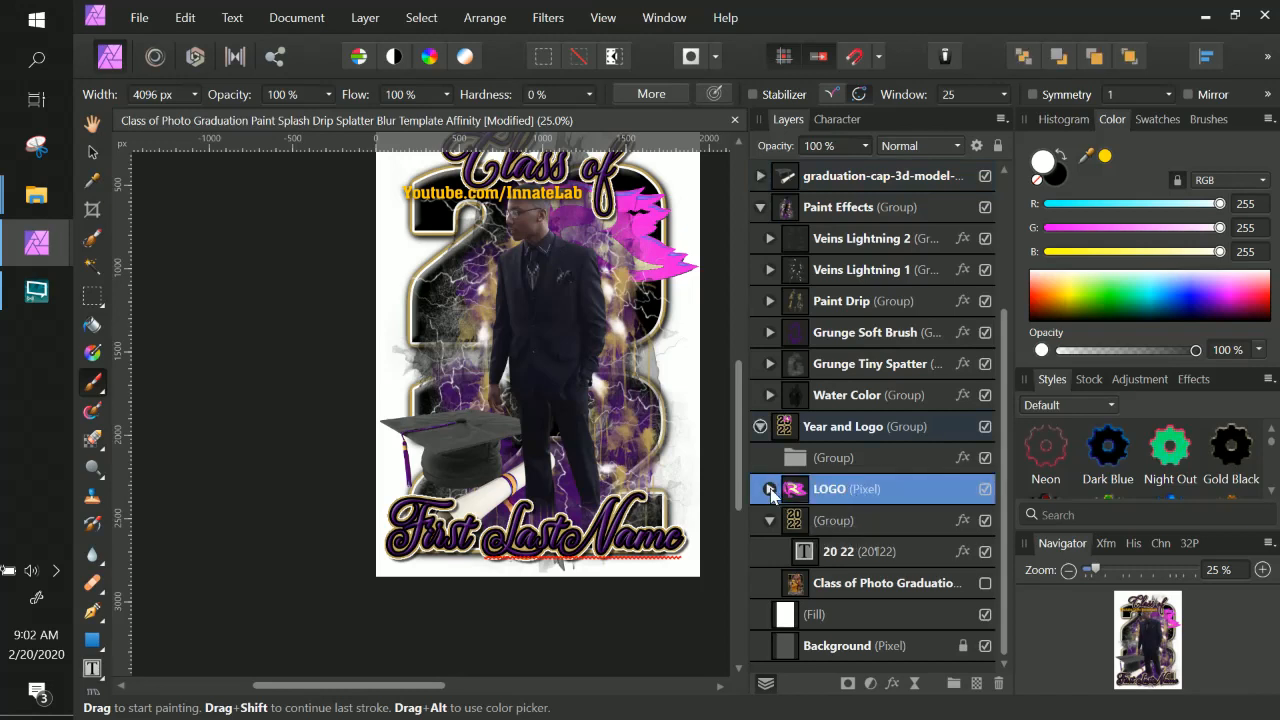
pyautogui.click(770, 489)
pyautogui.click(884, 521)
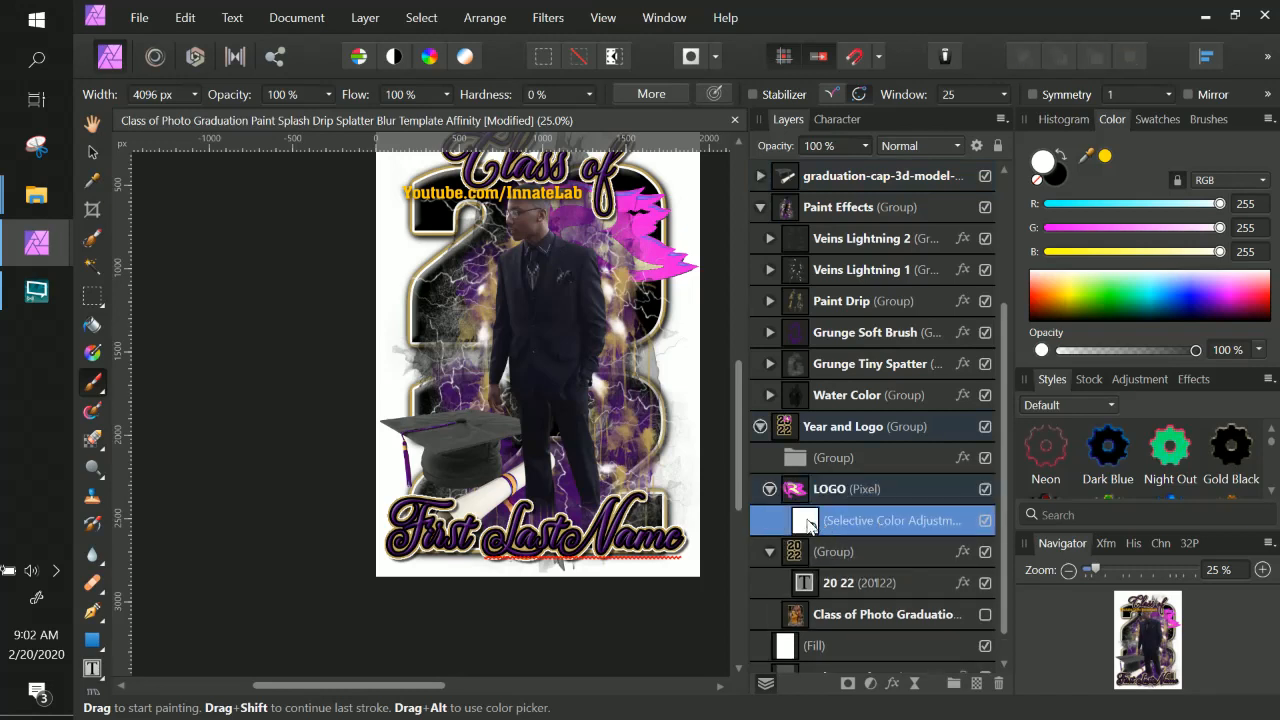
pyautogui.click(985, 489)
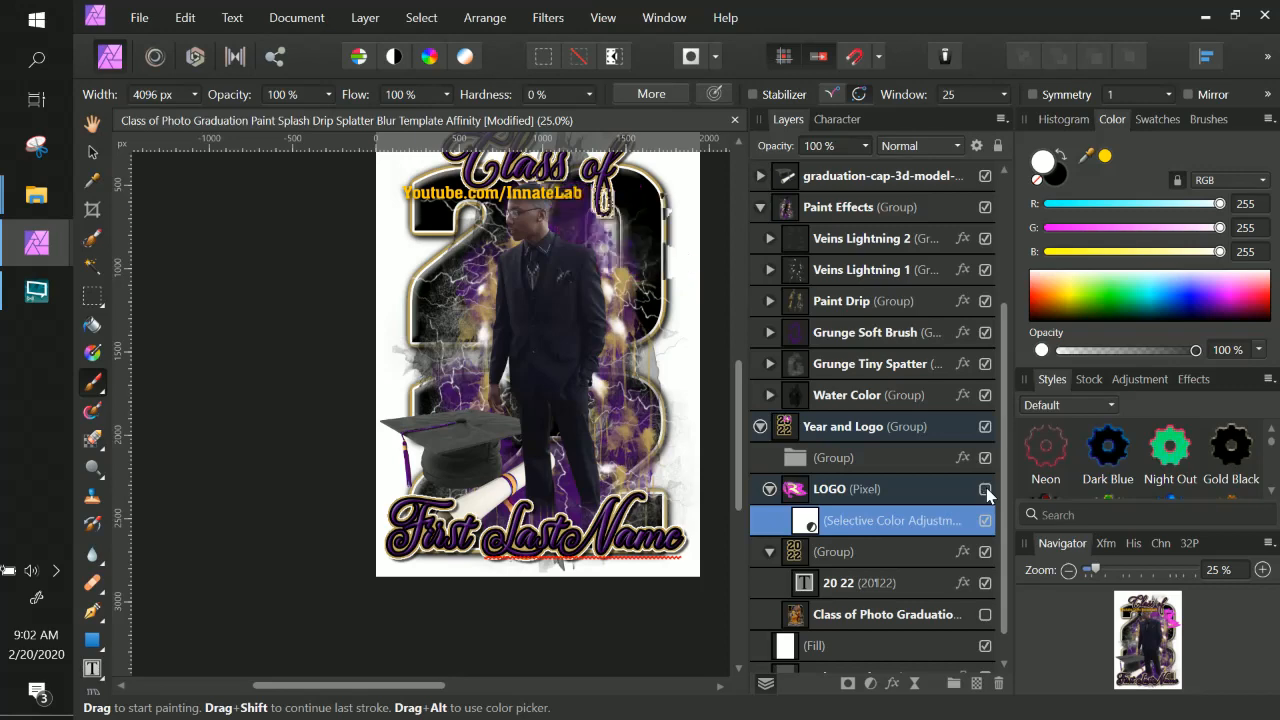
pyautogui.click(985, 489)
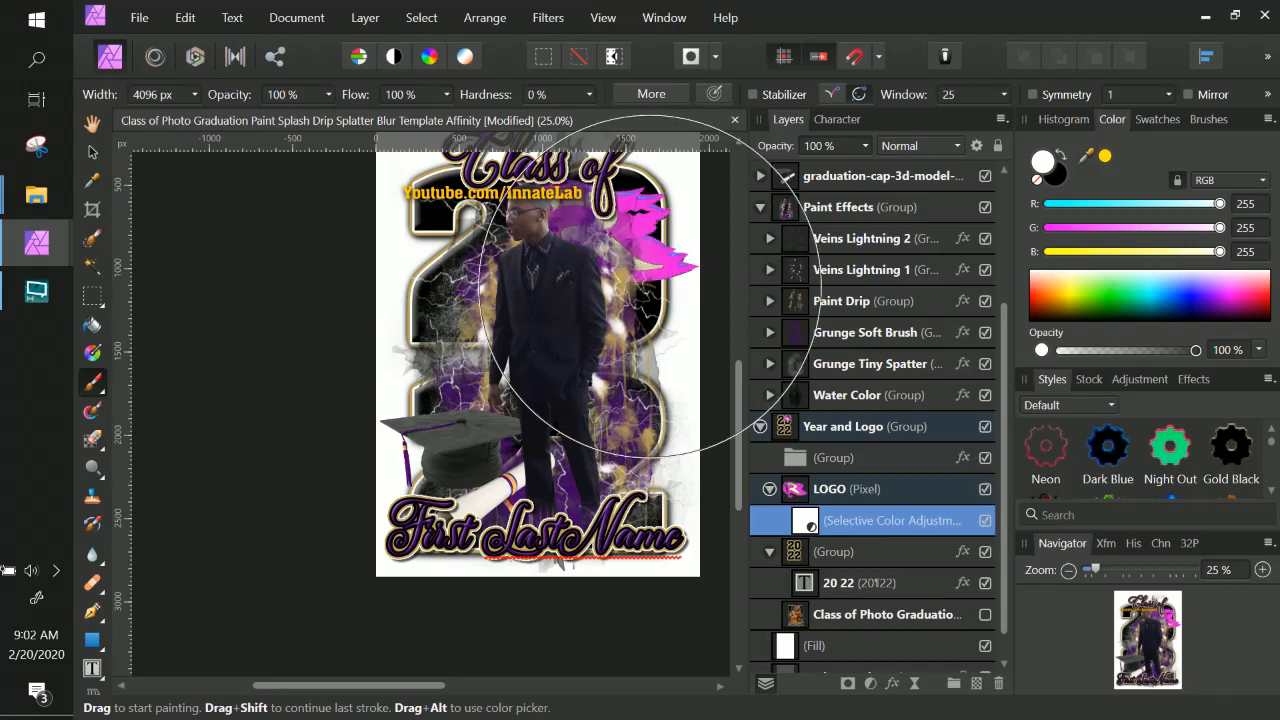
# Zoom in on the logo, open the logo's Selective Color settings and choose Neutrals.
pyautogui.hotkey('ctrl', '+')
pyautogui.moveTo(510, 363); pyautogui.dragTo(351, 522)
pyautogui.moveTo(590, 312)
pyautogui.mouseDown()
pyautogui.moveTo(556, 336)
pyautogui.moveTo(485, 450)
pyautogui.moveTo(442, 347)
pyautogui.moveTo(470, 200)
pyautogui.moveTo(400, 380)
pyautogui.moveTo(389, 370)
pyautogui.moveTo(404, 322)
pyautogui.mouseUp()
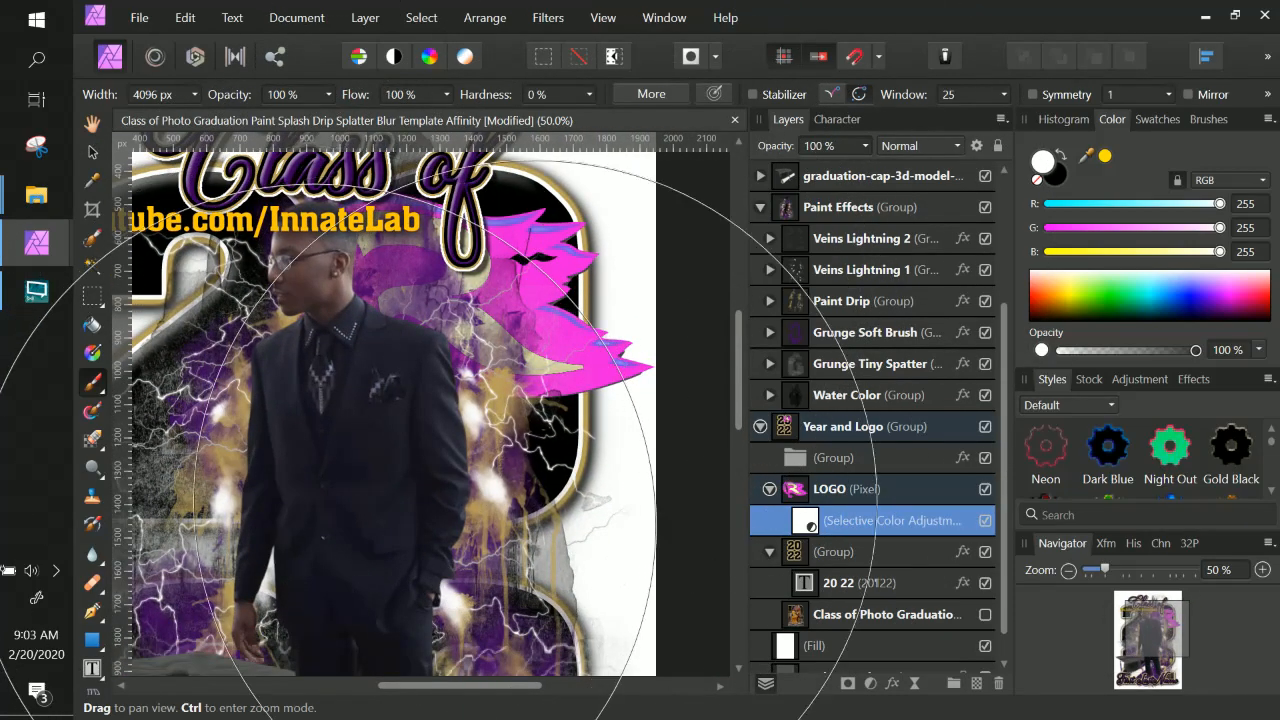
pyautogui.doubleClick(895, 521)
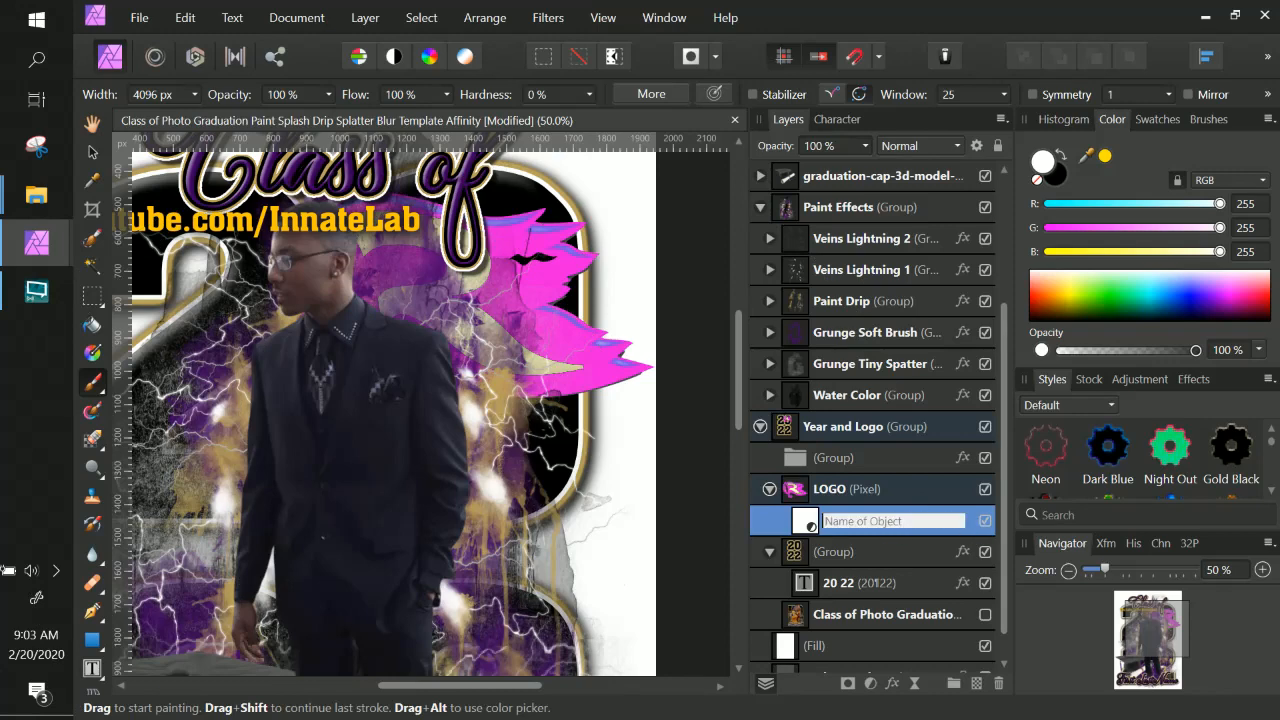
pyautogui.click(813, 529)
pyautogui.scroll(-1, 803, 510)
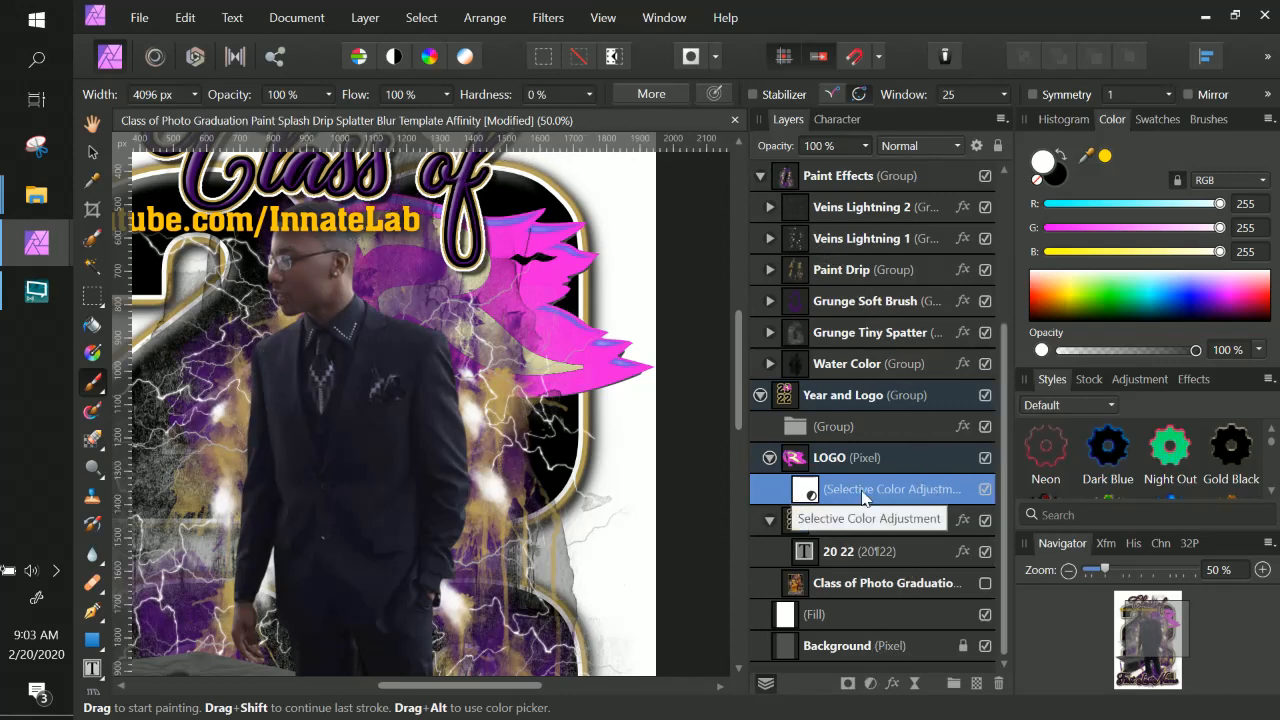
pyautogui.doubleClick(805, 492)
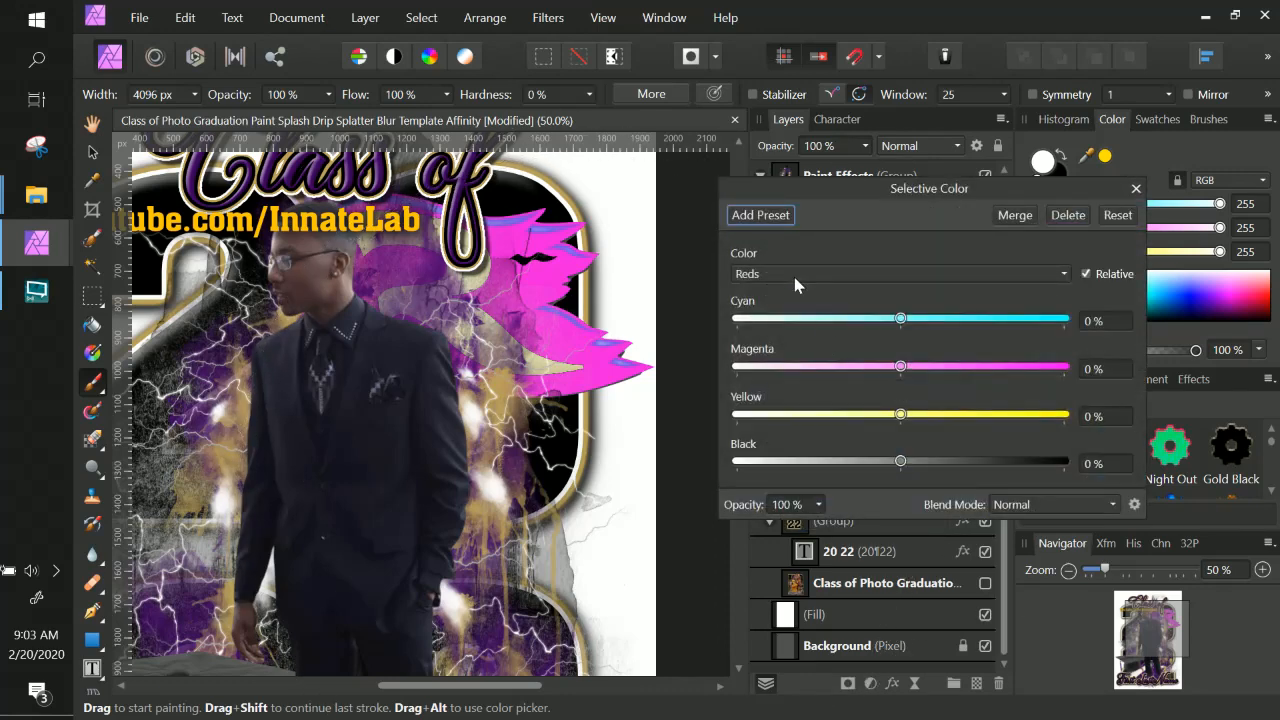
pyautogui.click(790, 274)
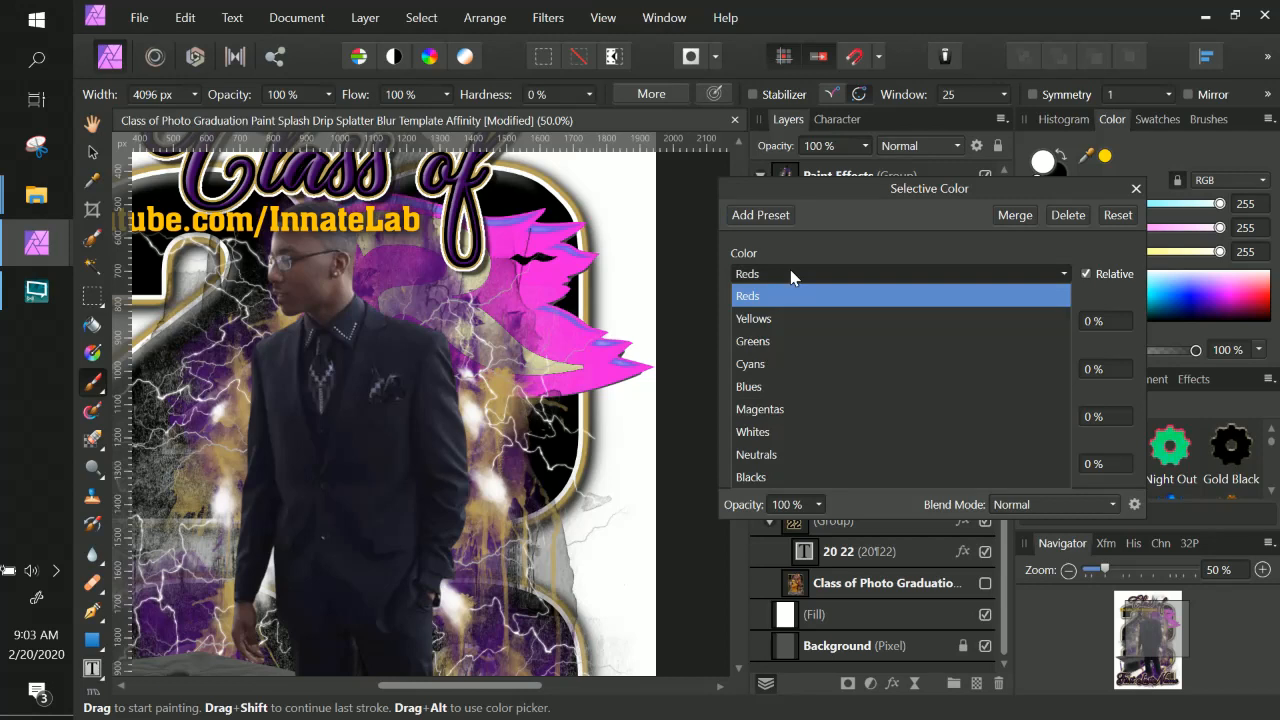
pyautogui.click(791, 459)
# Reset the logo's Selective Color values, try Neutrals Cyan and Magenta at 100%, then reset all values again.
pyautogui.moveTo(1039, 460); pyautogui.dragTo(902, 466)
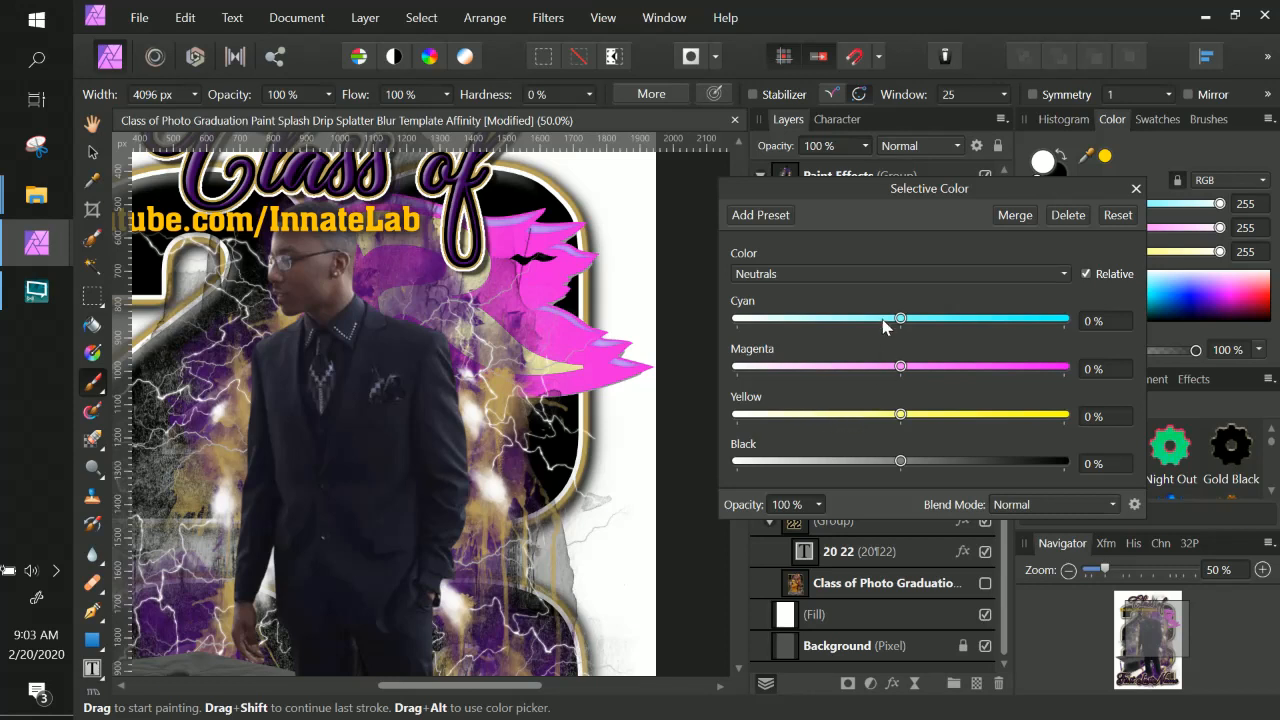
pyautogui.click(786, 272)
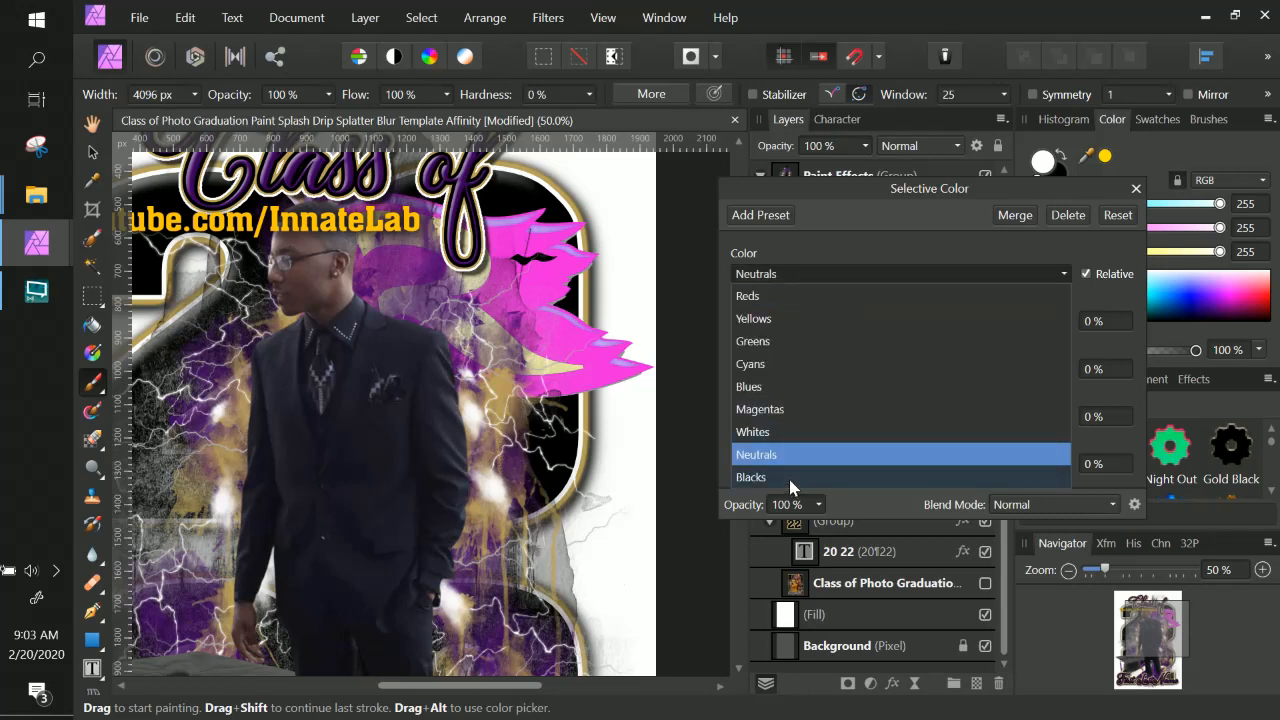
pyautogui.click(1005, 250)
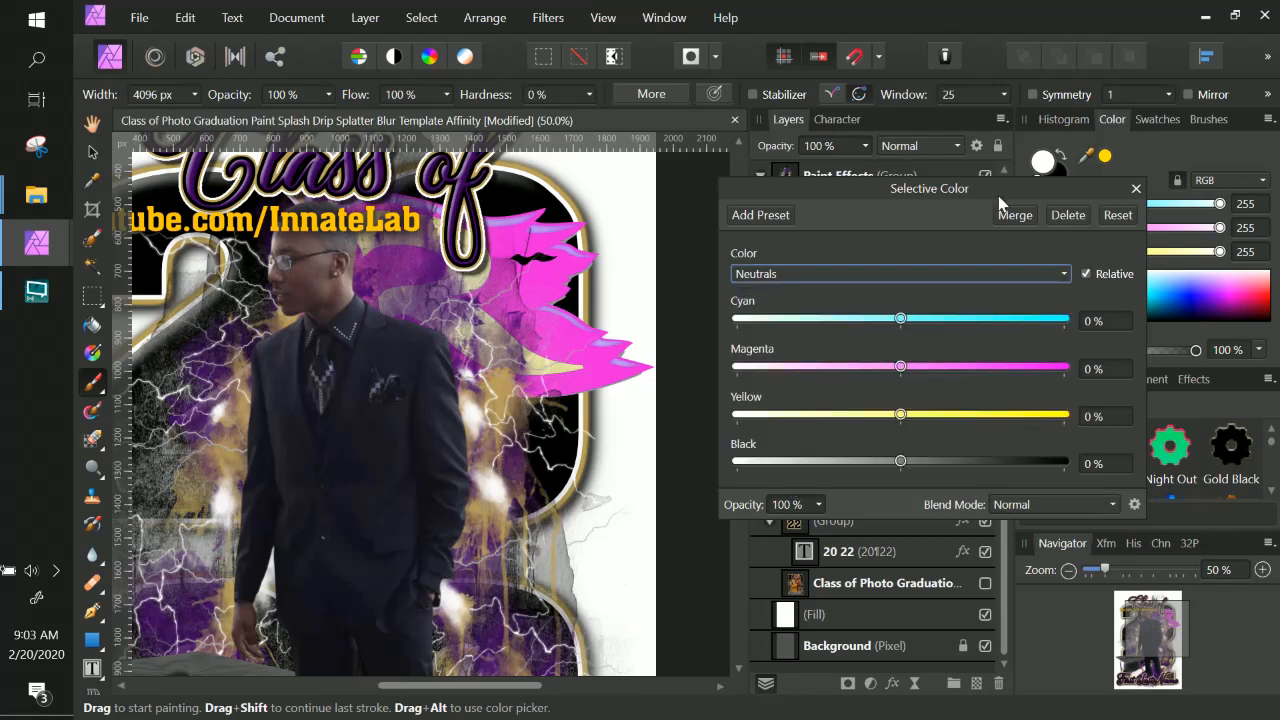
pyautogui.click(1118, 215)
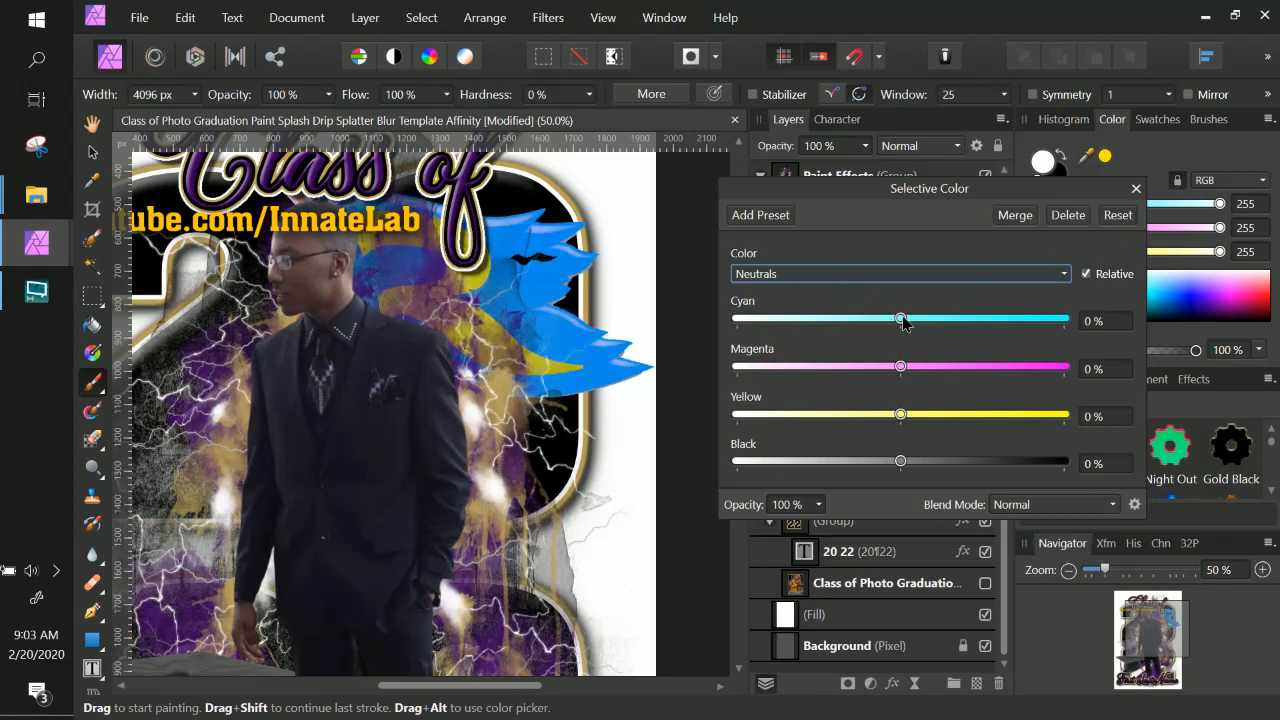
pyautogui.moveTo(902, 320); pyautogui.dragTo(706, 326)
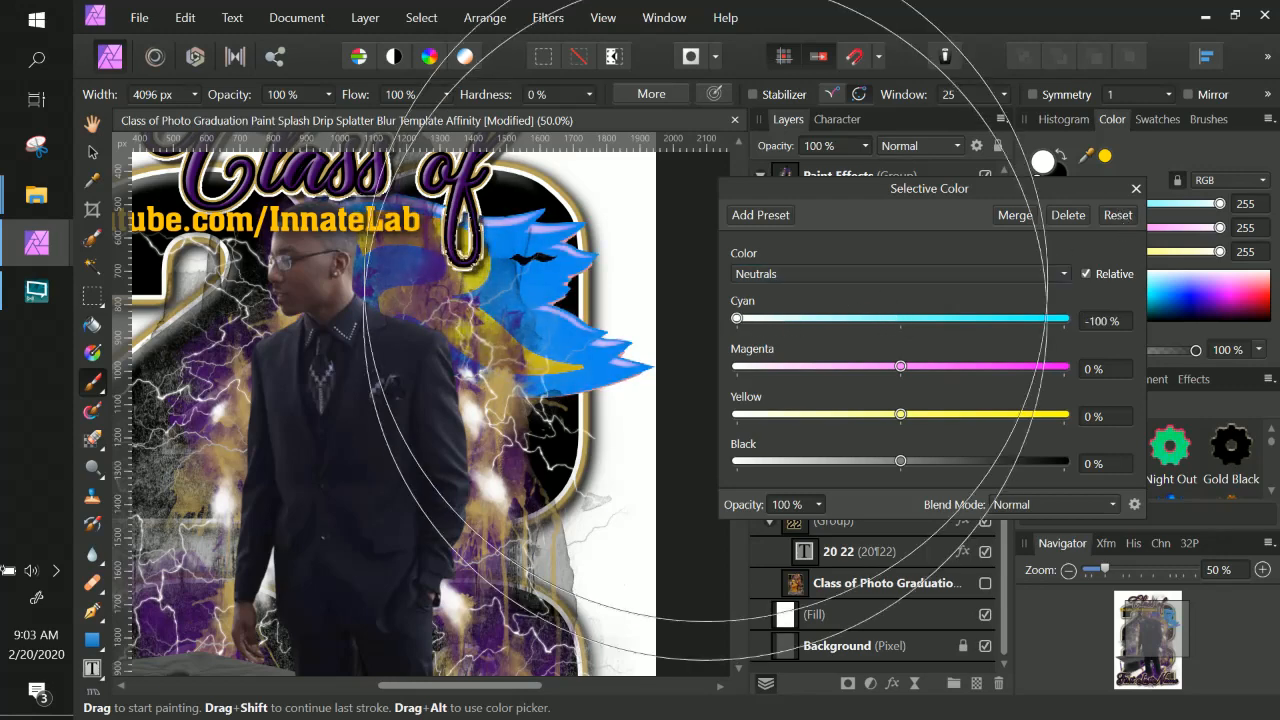
pyautogui.moveTo(815, 321); pyautogui.dragTo(712, 330)
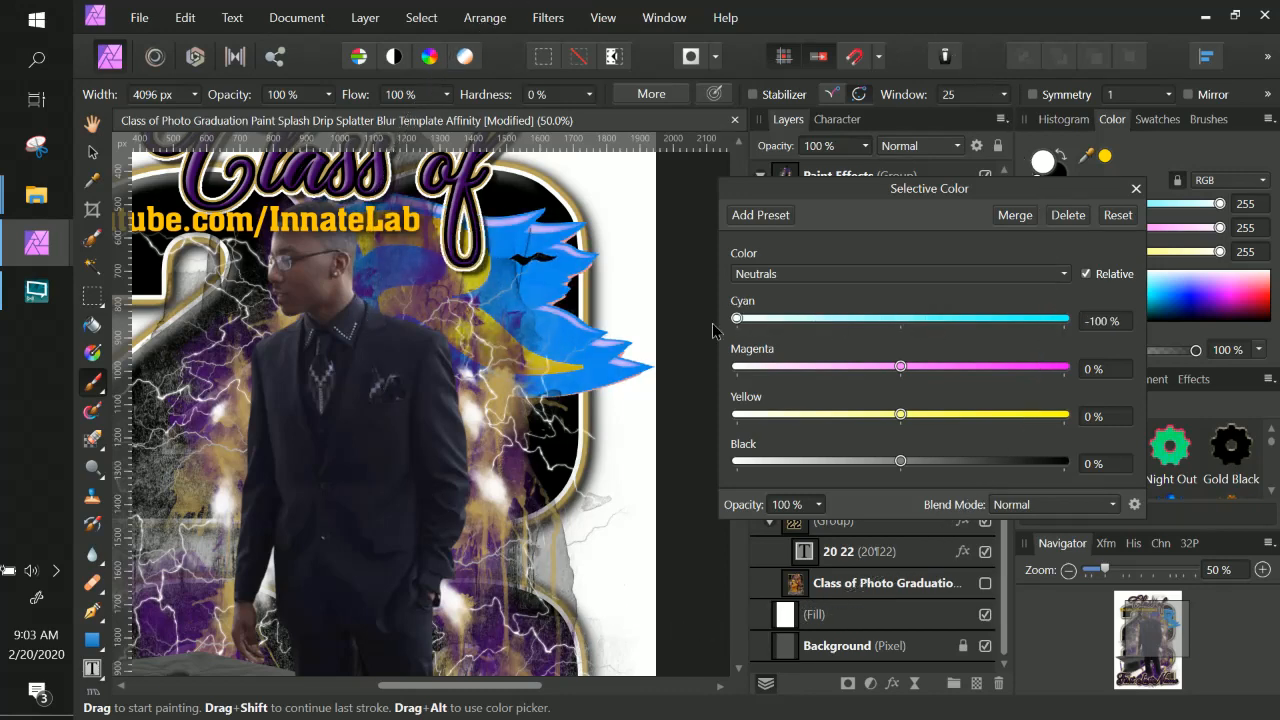
pyautogui.moveTo(830, 321); pyautogui.dragTo(1098, 330)
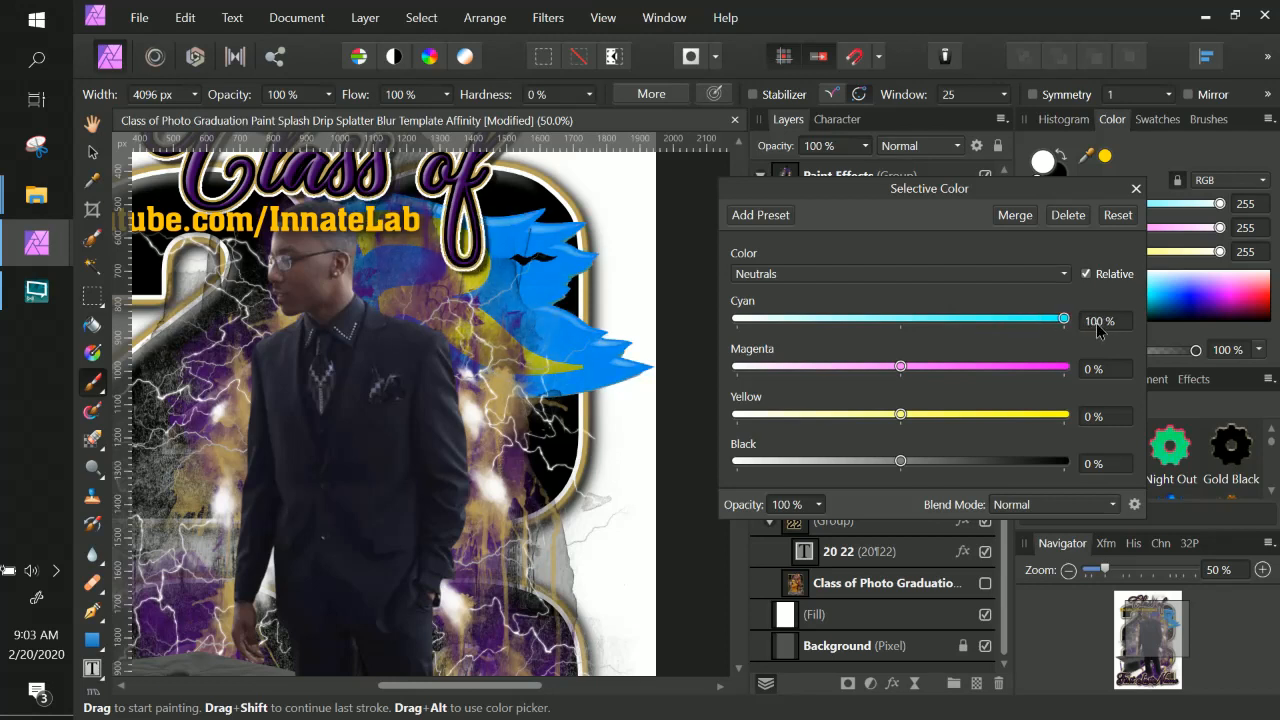
pyautogui.moveTo(902, 367); pyautogui.dragTo(1096, 374)
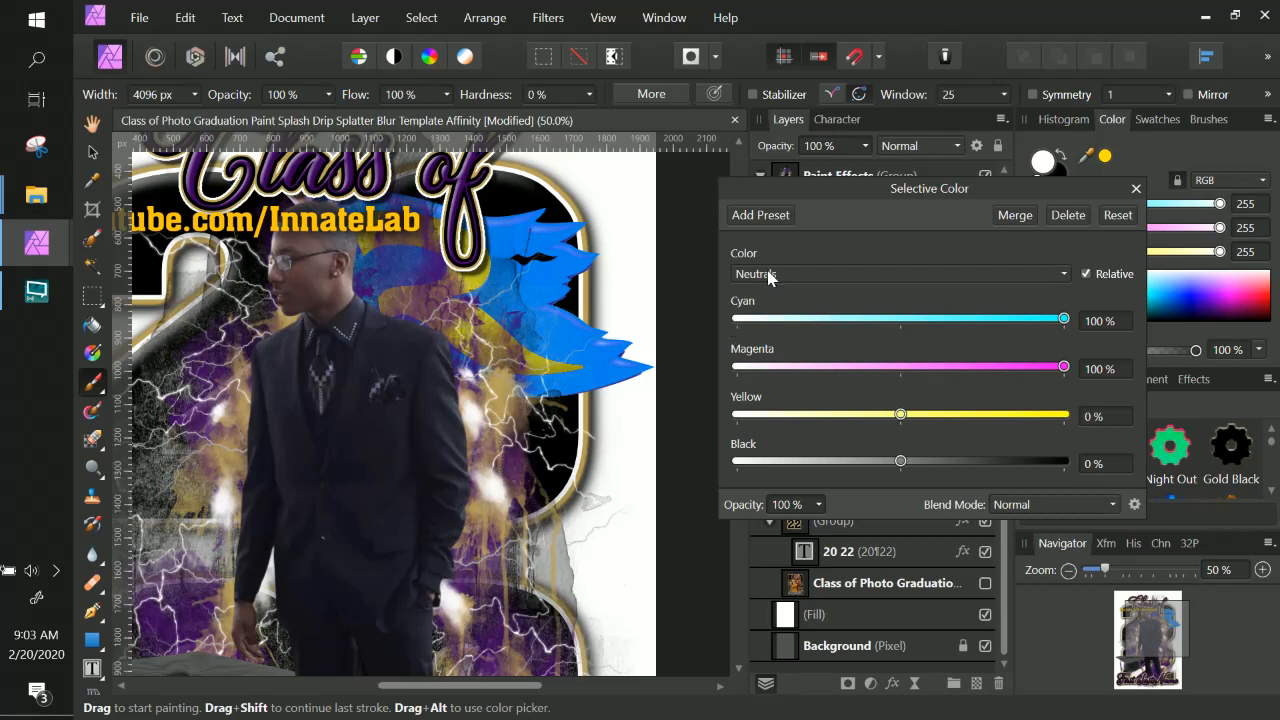
pyautogui.click(1118, 215)
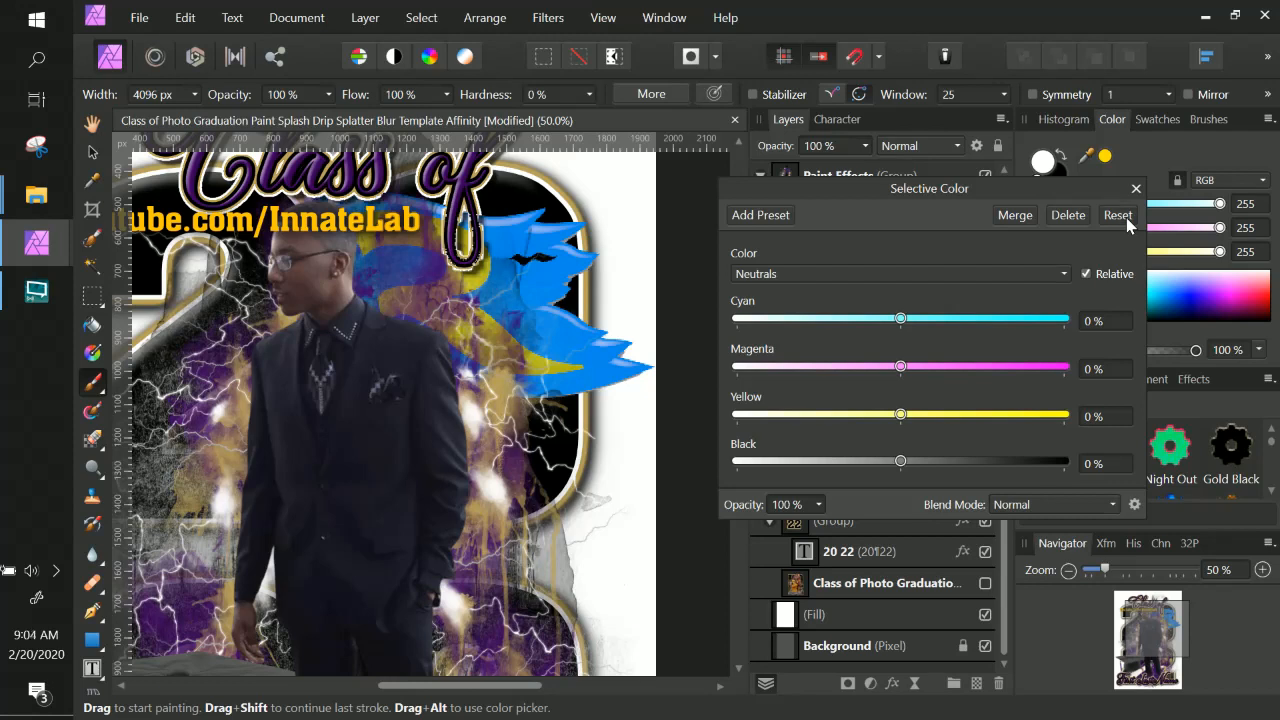
# In the logo's Selective Color settings, choose Cyans and set Cyan to -100%.
pyautogui.click(961, 268)
pyautogui.click(778, 366)
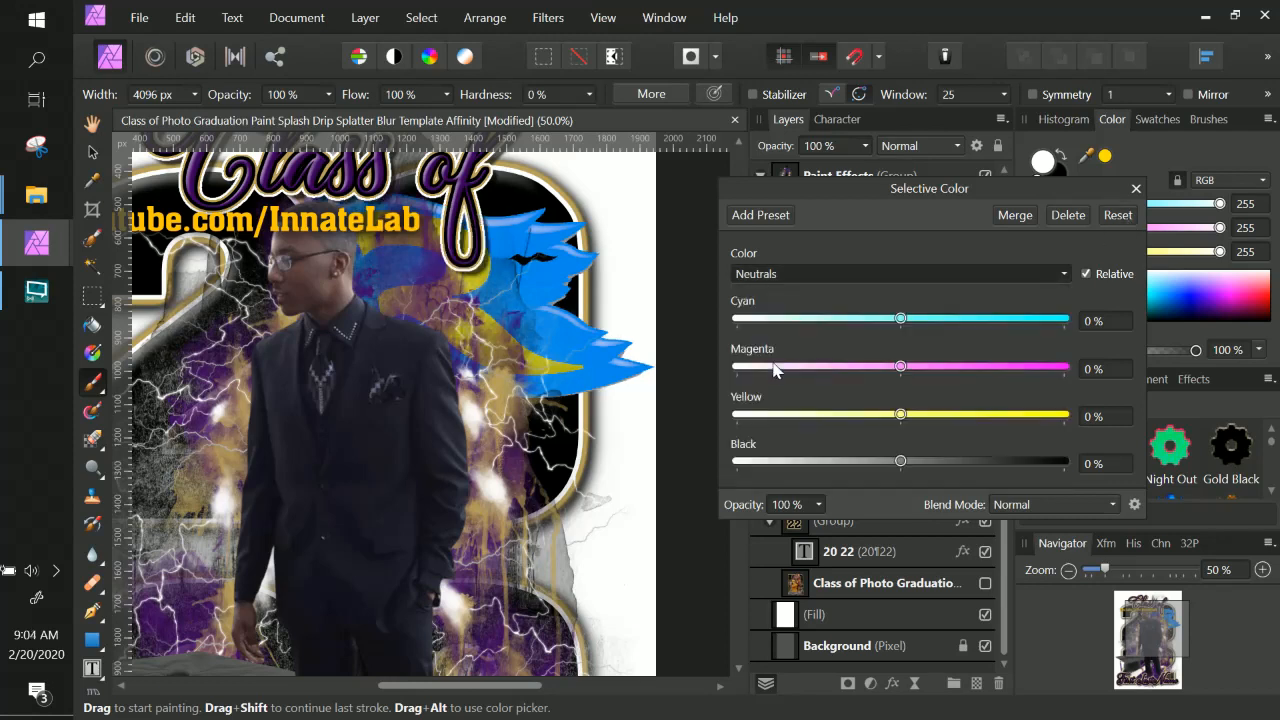
pyautogui.moveTo(869, 324); pyautogui.dragTo(738, 328)
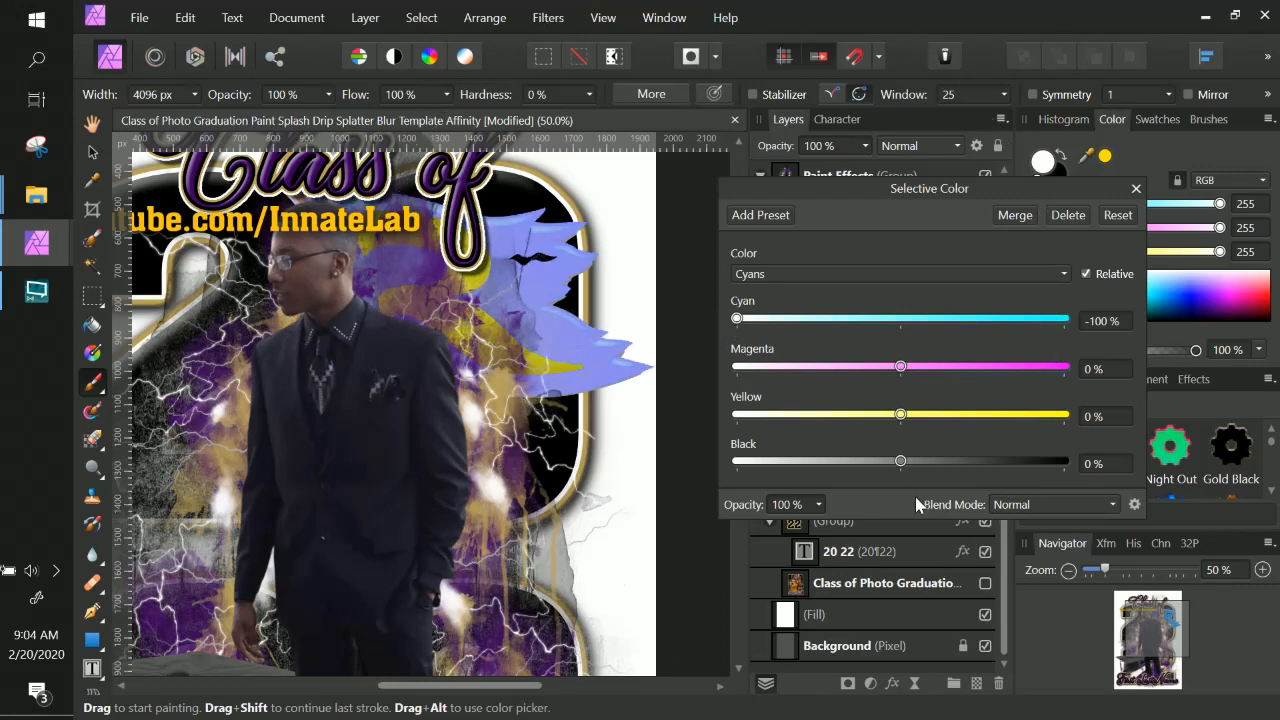
# Choose Blues and set Cyan to -100%, Magenta to 83% and Black to about 84%.
pyautogui.click(845, 274)
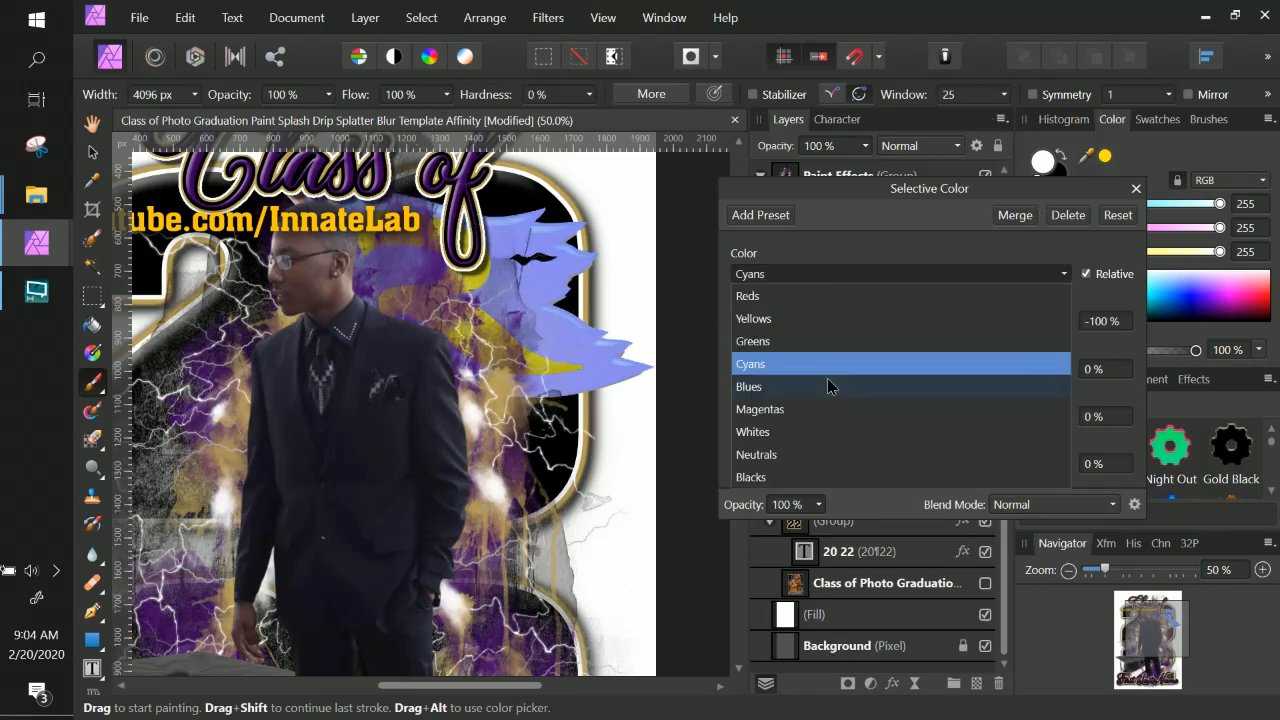
pyautogui.click(827, 384)
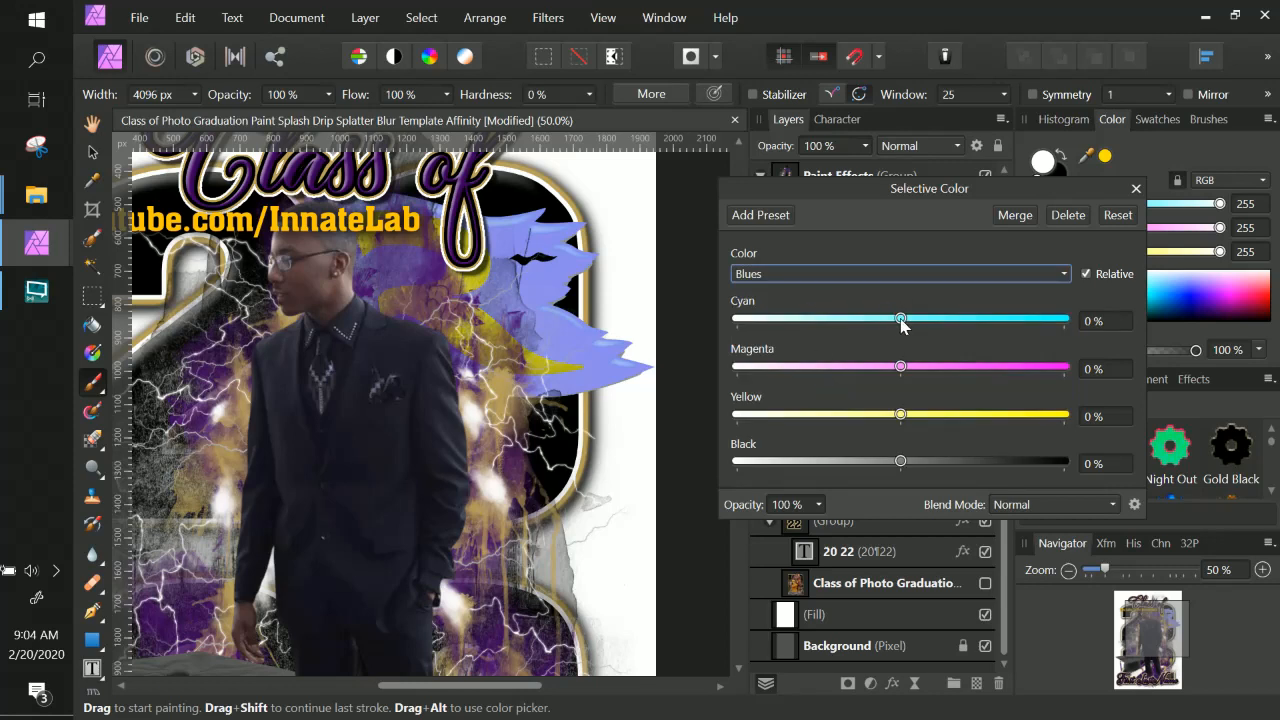
pyautogui.moveTo(901, 320); pyautogui.dragTo(722, 319)
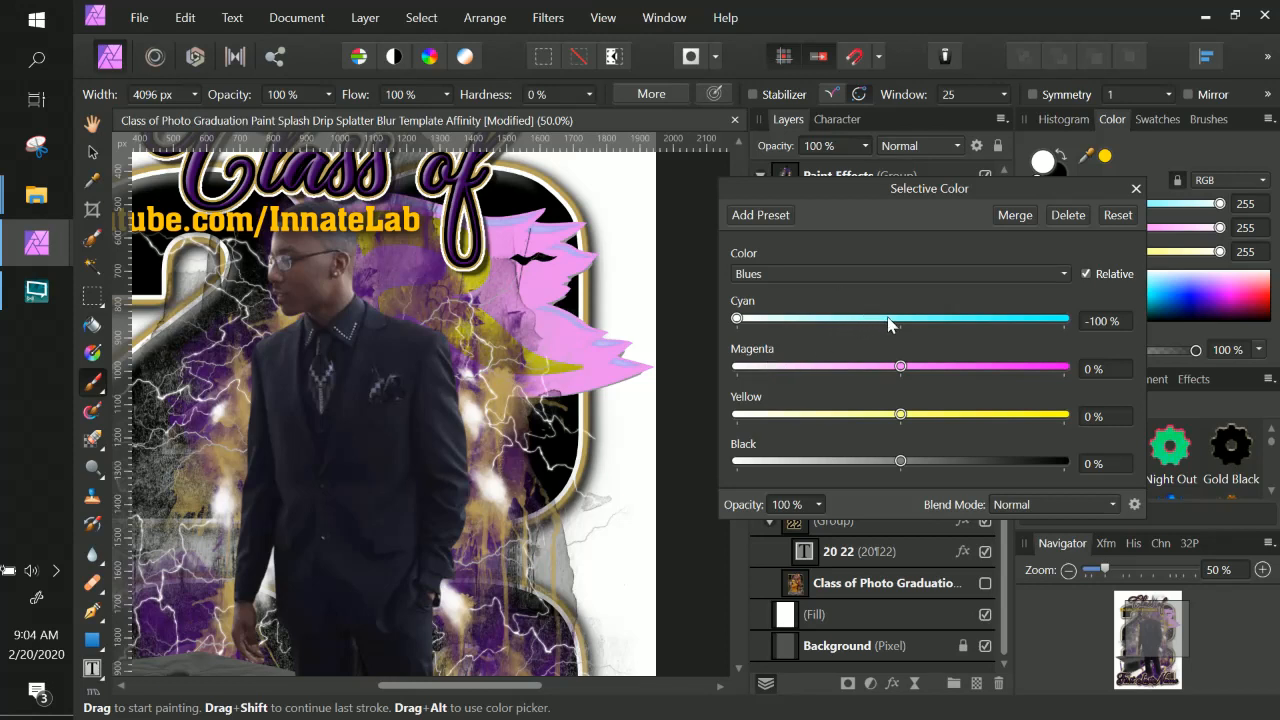
pyautogui.moveTo(930, 368); pyautogui.dragTo(1037, 373)
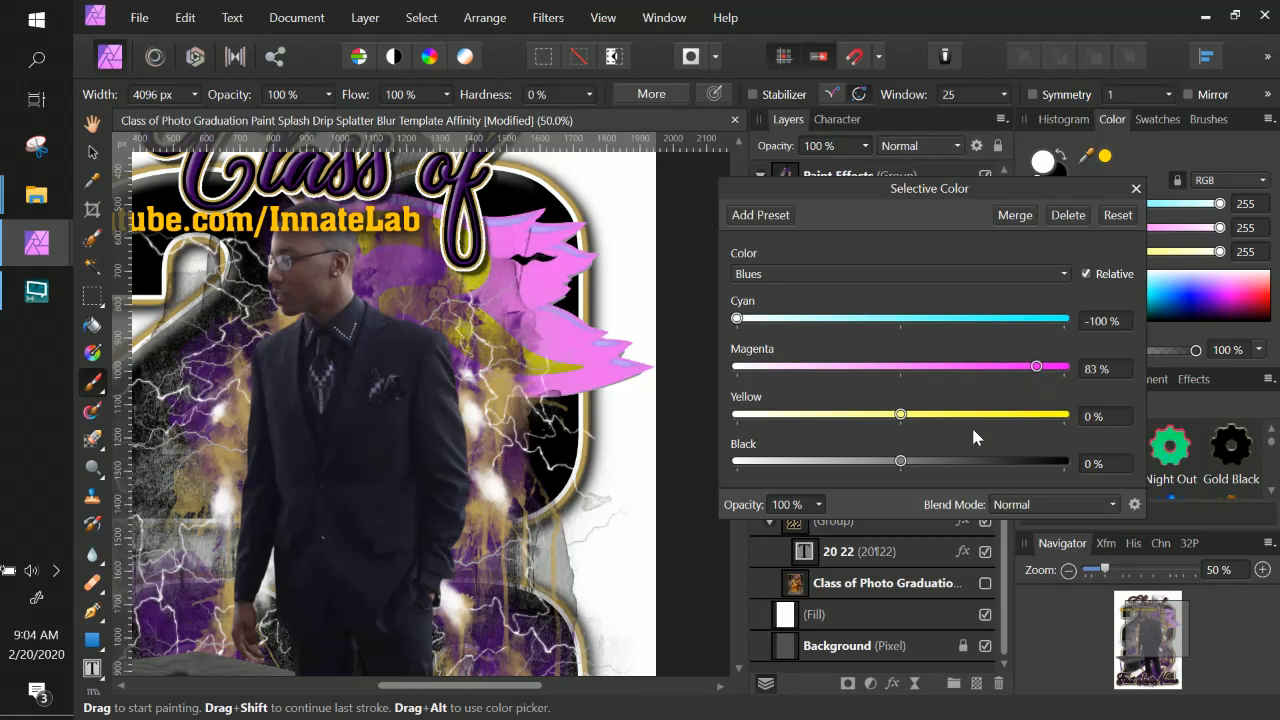
pyautogui.moveTo(908, 466); pyautogui.dragTo(1040, 464)
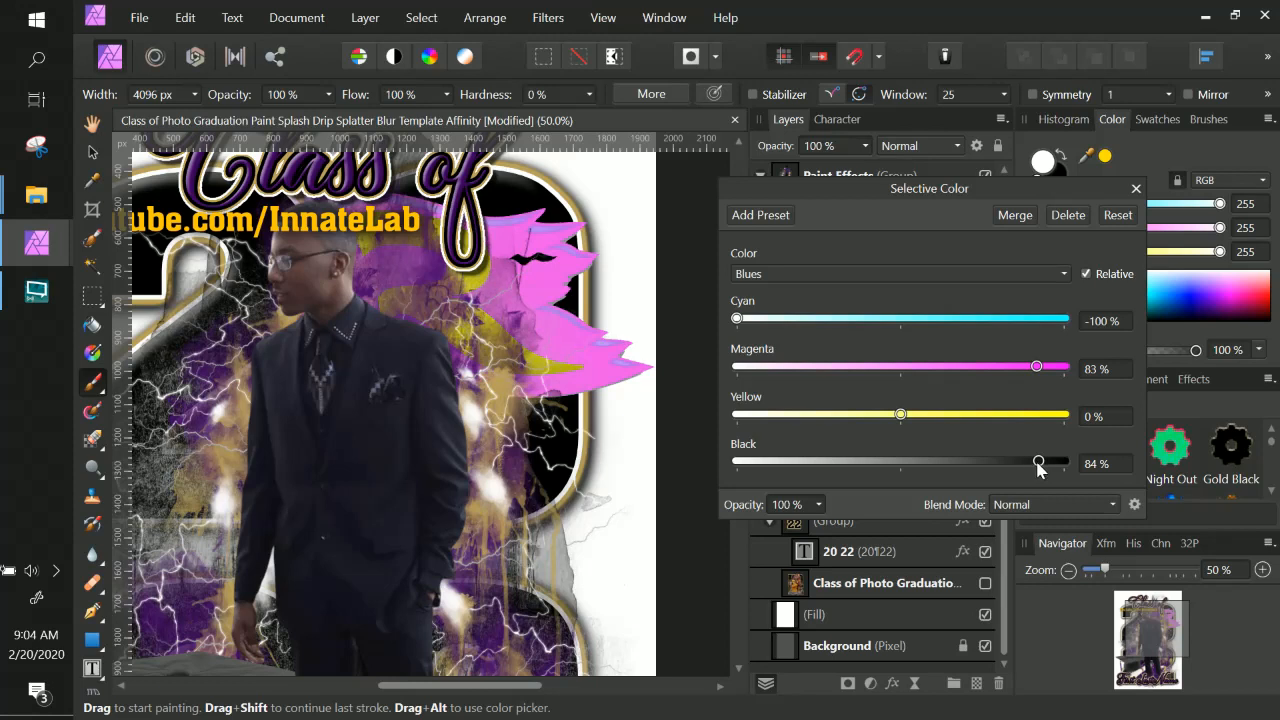
pyautogui.moveTo(1038, 463); pyautogui.dragTo(1046, 463)
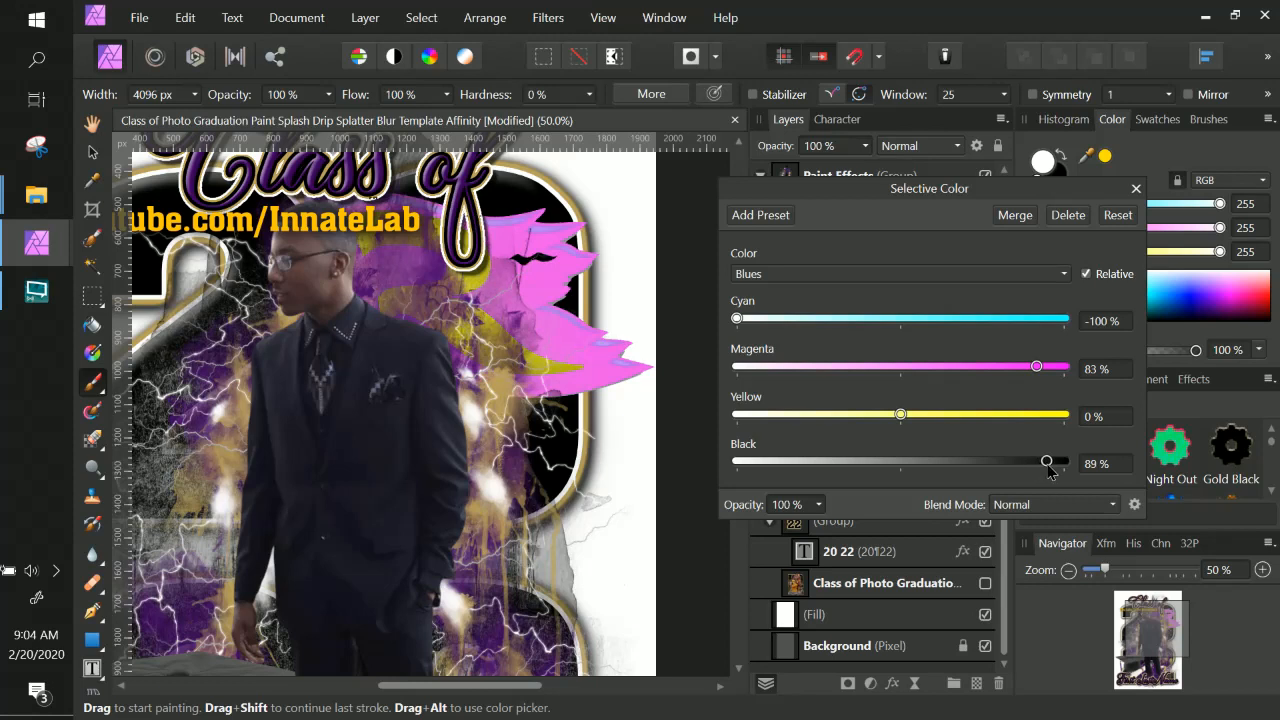
# Choose Cyans again and set Magenta to 66% and Black to 88%.
pyautogui.click(814, 266)
pyautogui.click(801, 364)
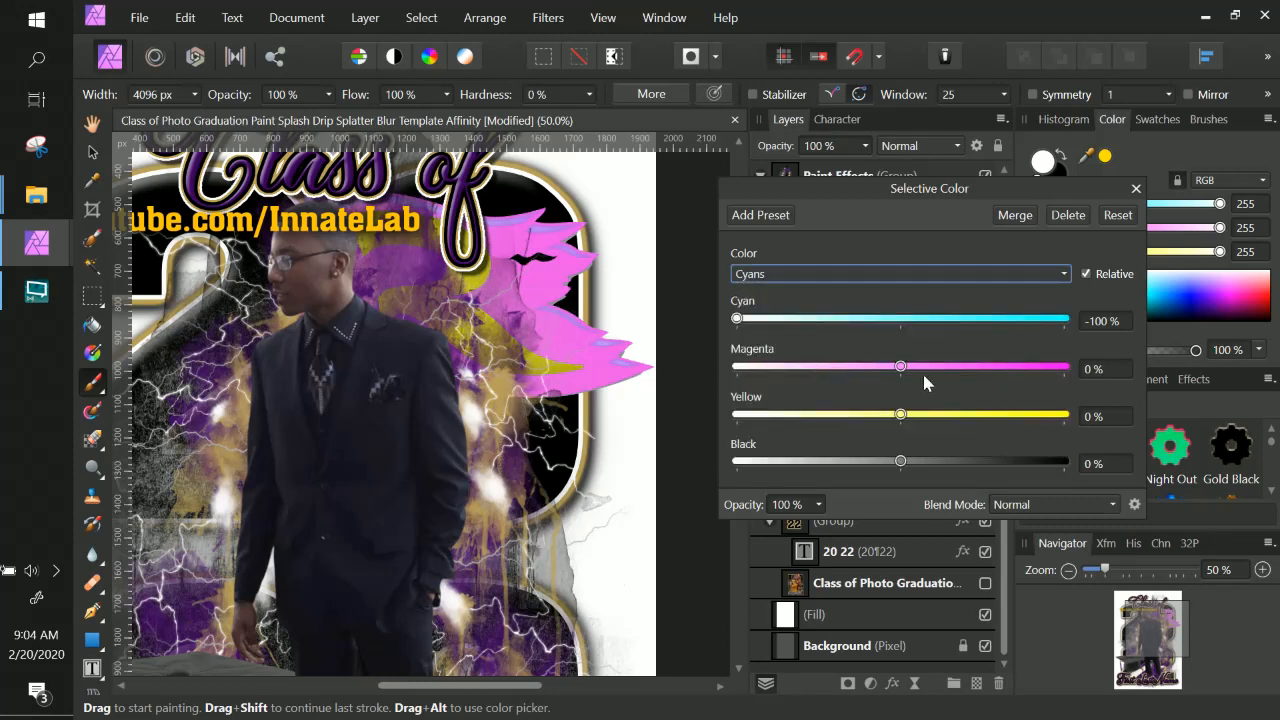
pyautogui.moveTo(922, 371); pyautogui.dragTo(1009, 372)
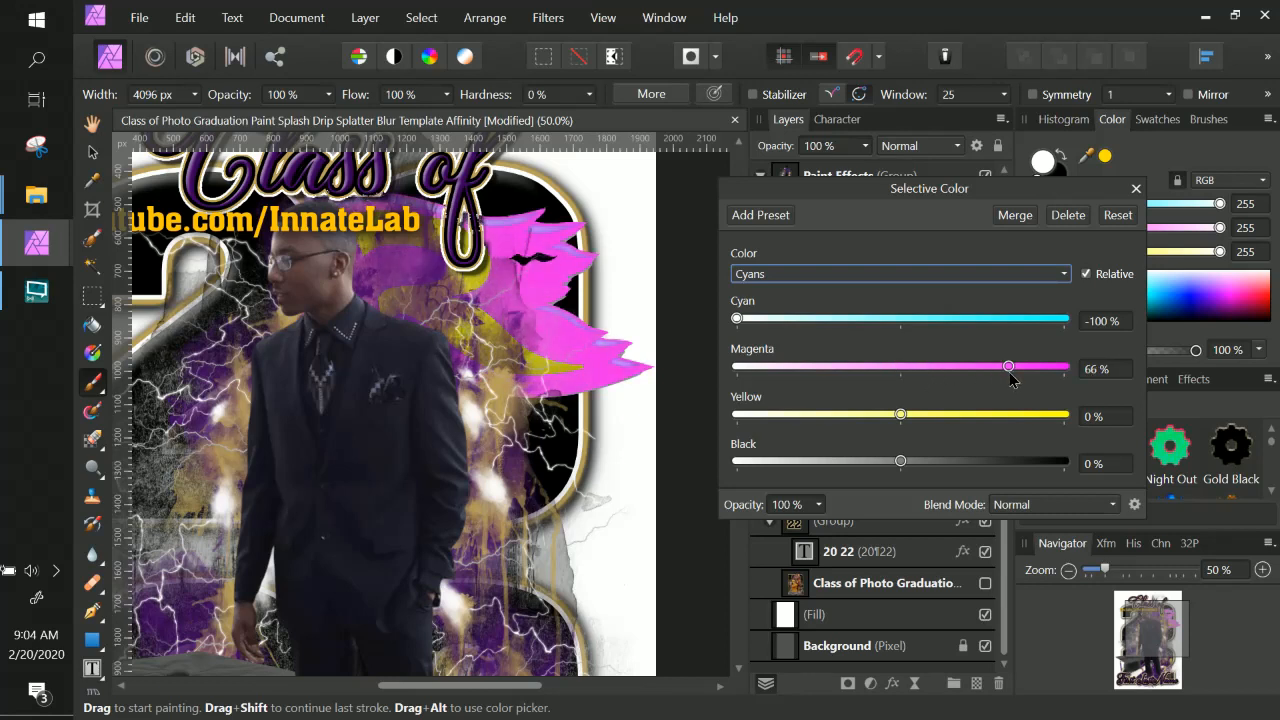
pyautogui.moveTo(1040, 461); pyautogui.dragTo(1045, 462)
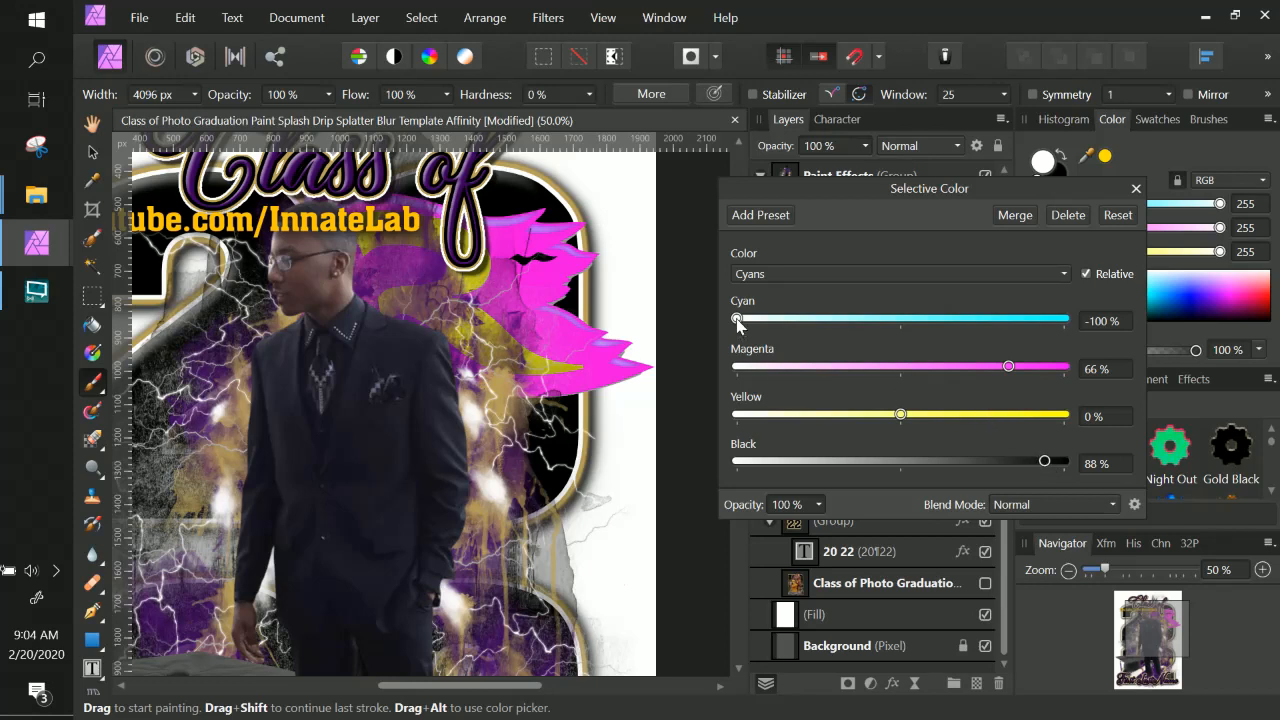
# Adjust the Cyans Cyan value to -65% and Black to 100% for a purple logo.
pyautogui.moveTo(737, 318); pyautogui.dragTo(741, 318)
pyautogui.click(784, 324)
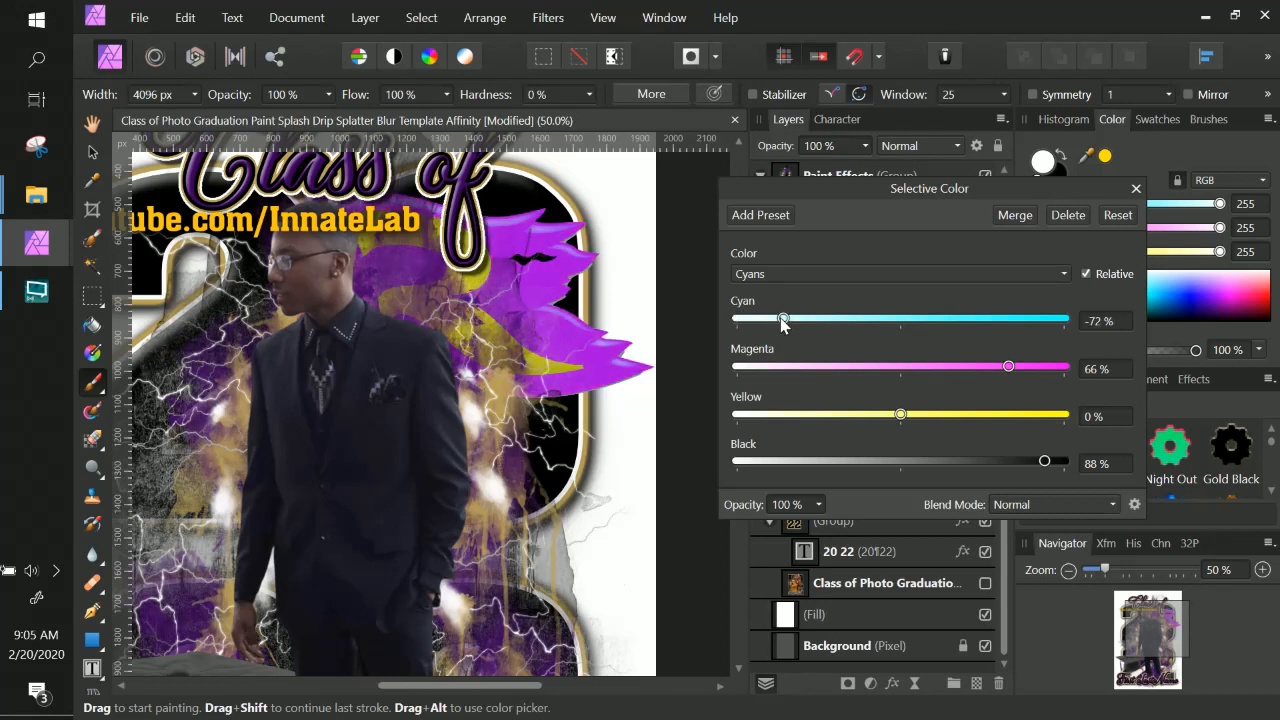
pyautogui.moveTo(784, 325); pyautogui.dragTo(797, 328)
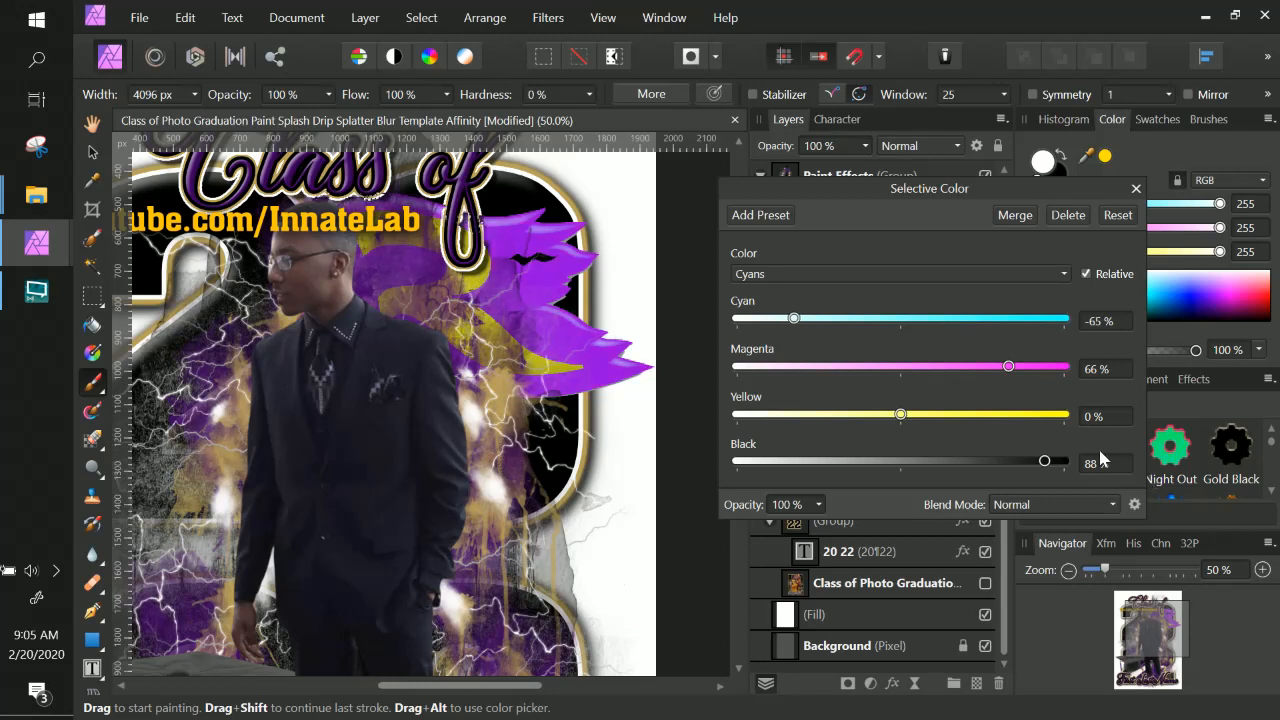
pyautogui.moveTo(1045, 461); pyautogui.dragTo(1065, 465)
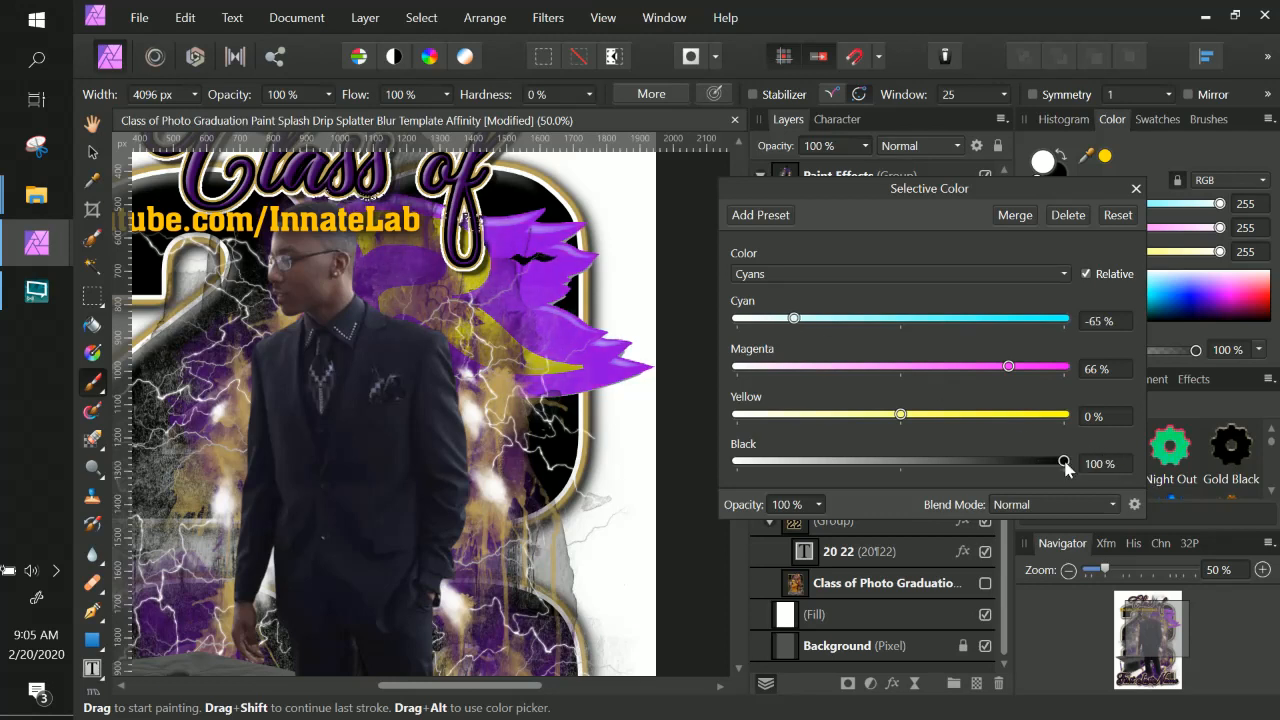
# Choose Blues and set Cyan to -75% and Black to 95%.
pyautogui.click(775, 275)
pyautogui.click(772, 386)
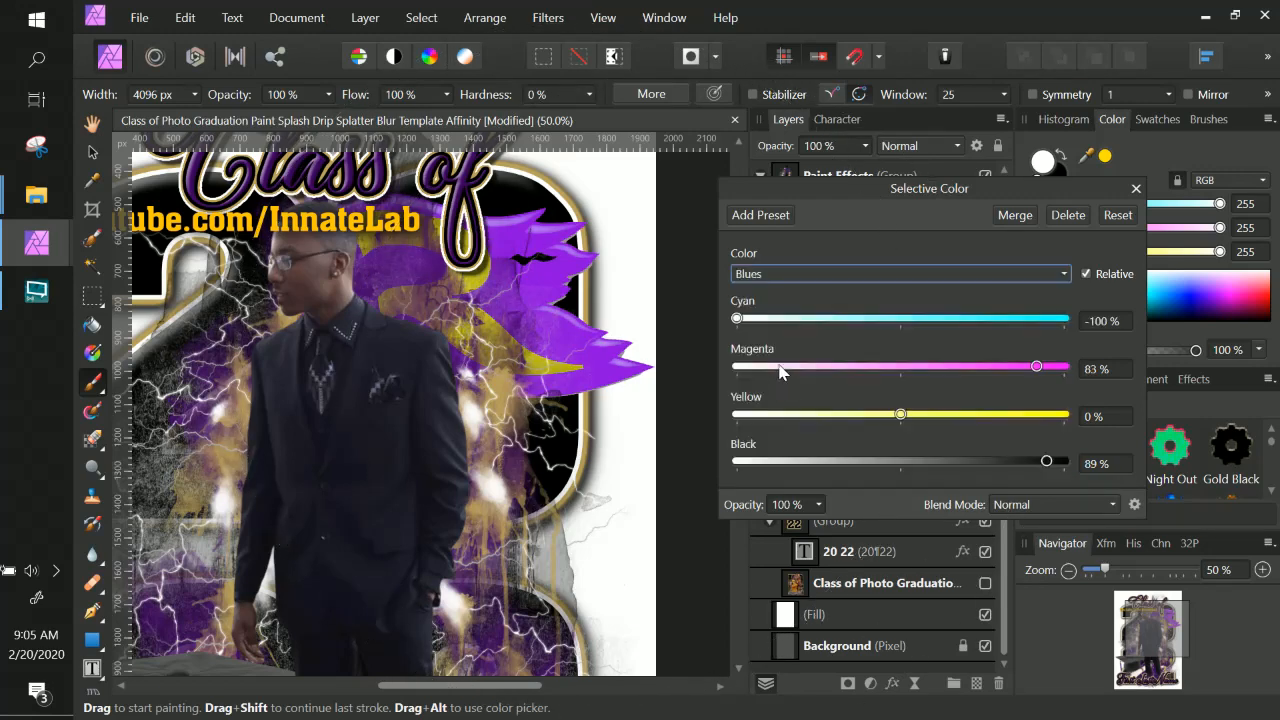
pyautogui.click(789, 318)
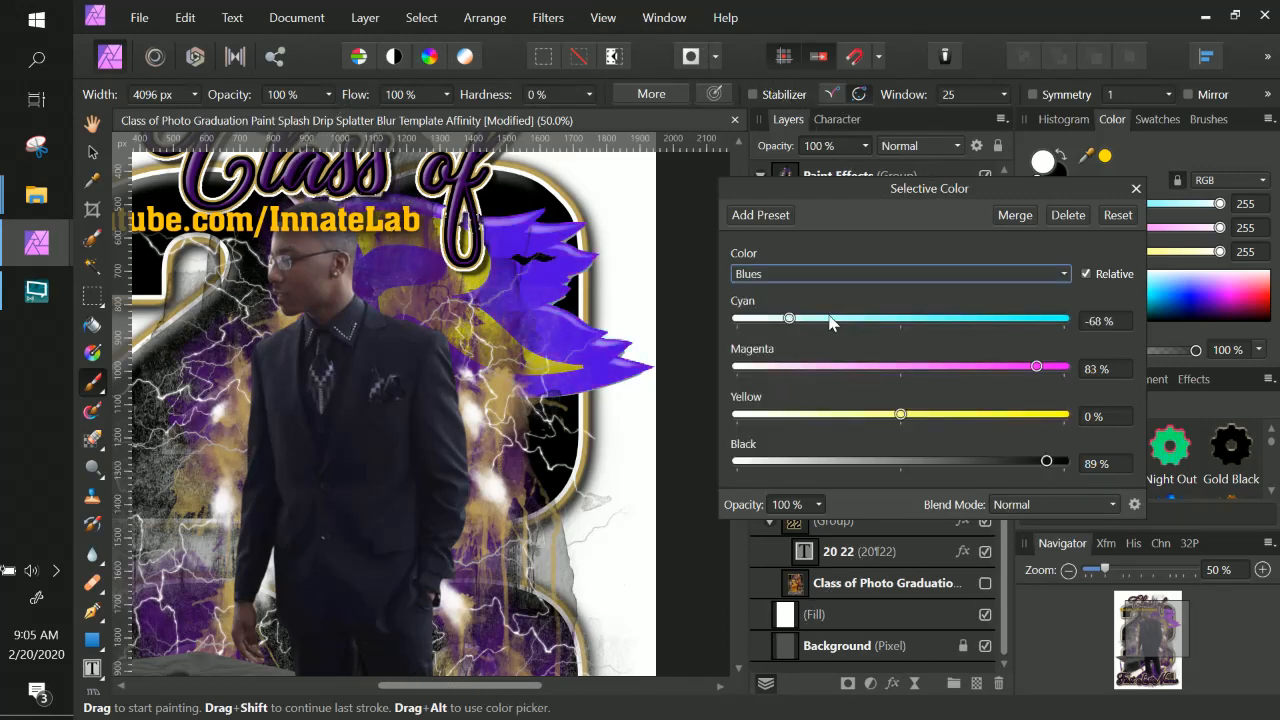
pyautogui.click(776, 318)
pyautogui.moveTo(1046, 461); pyautogui.dragTo(1060, 463)
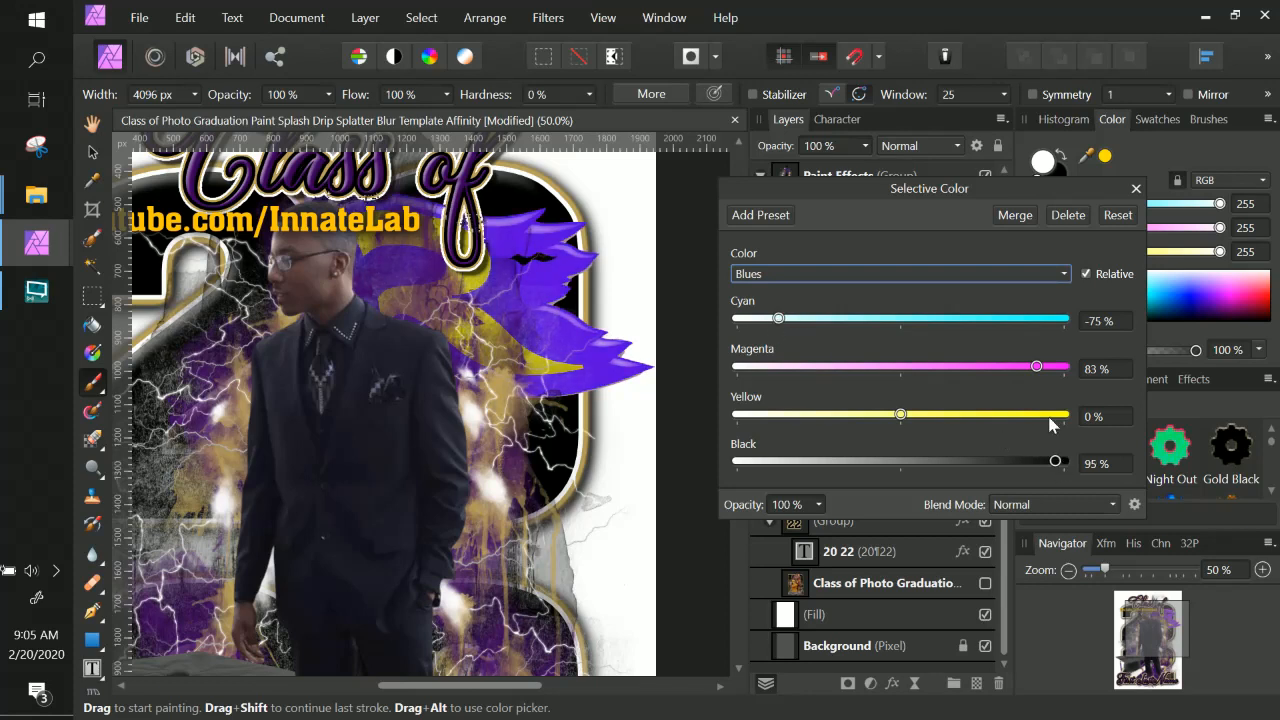
# In Blues, set Magenta to 100% and Cyan to -100%, and push Black to its maximum.
pyautogui.click(1052, 366)
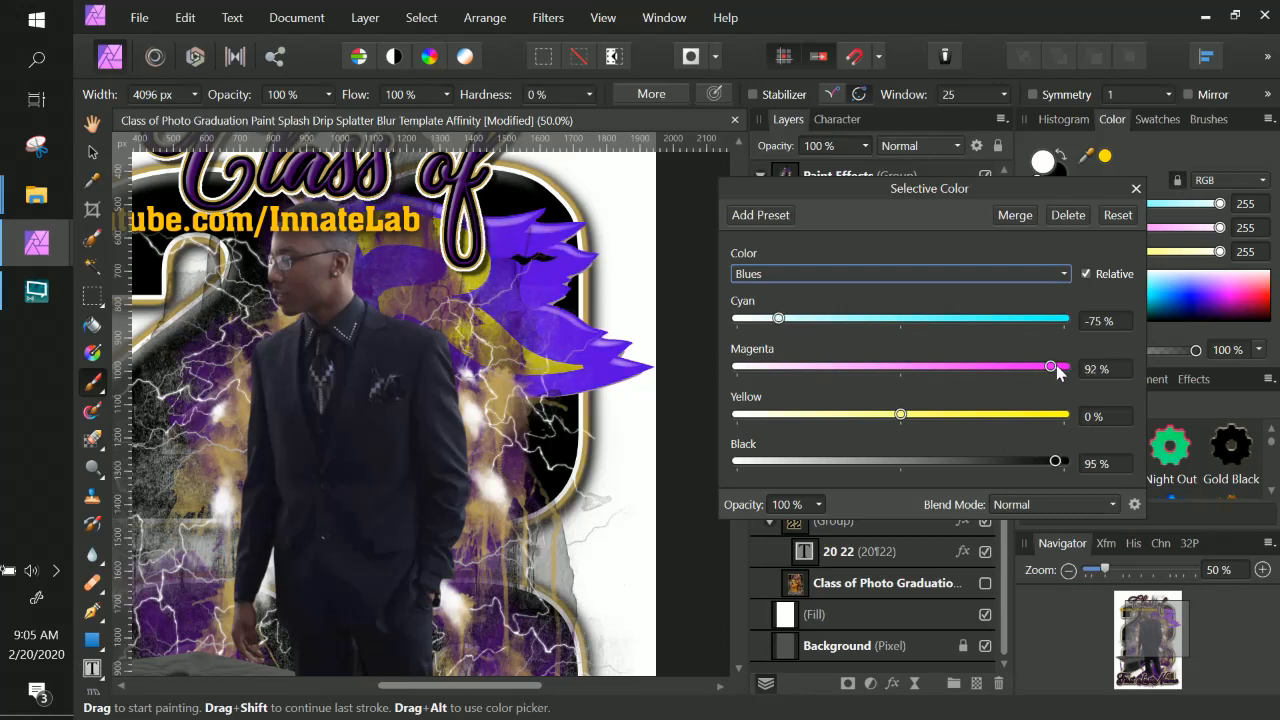
pyautogui.click(753, 318)
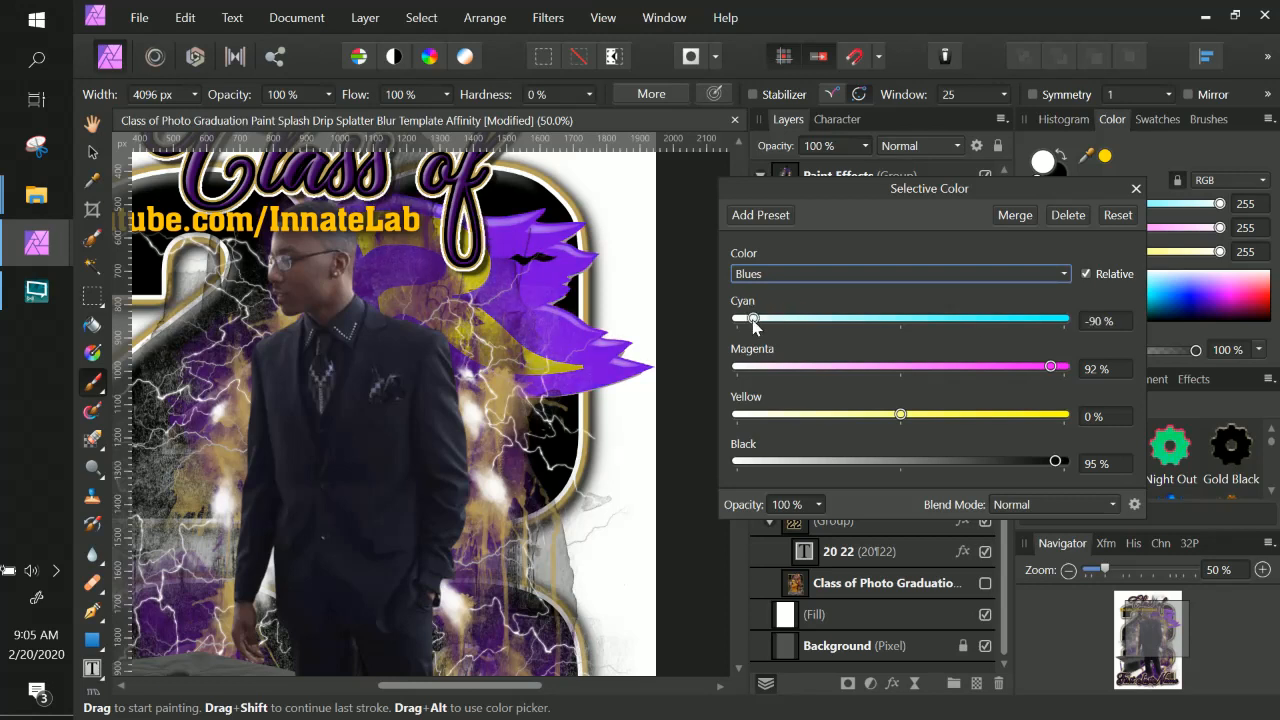
pyautogui.click(1026, 366)
pyautogui.moveTo(1026, 366); pyautogui.dragTo(730, 369)
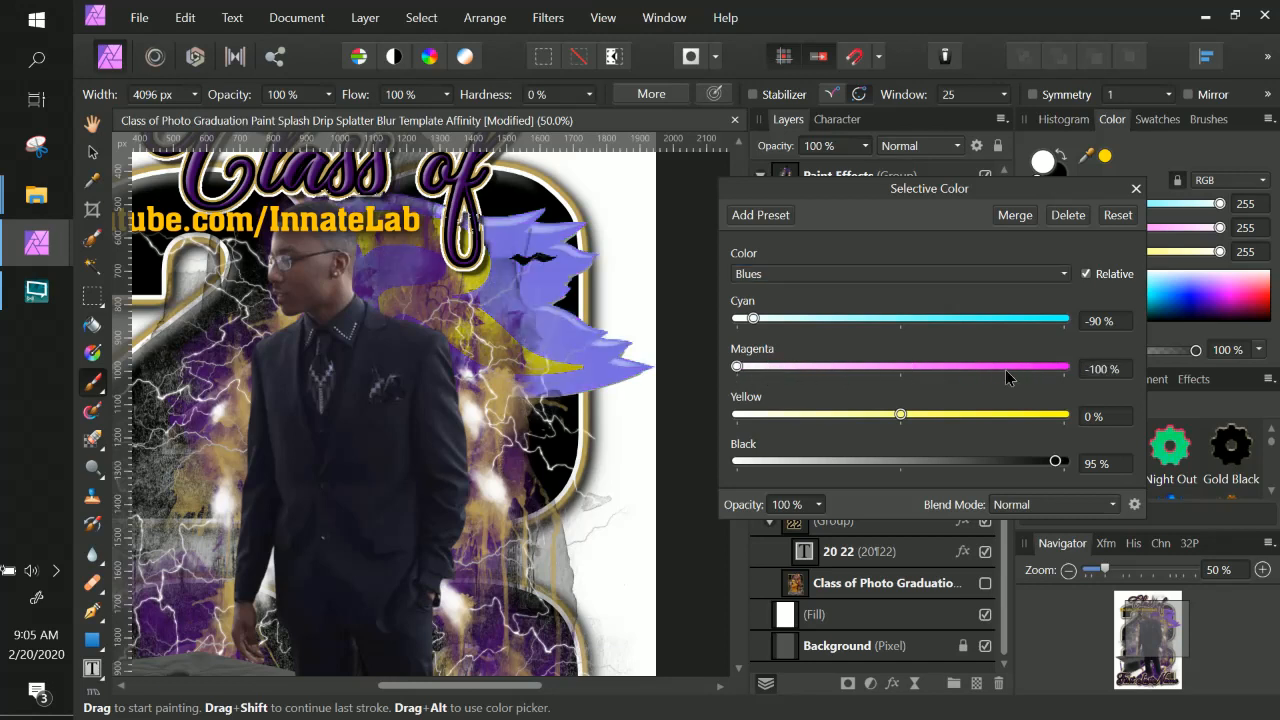
pyautogui.moveTo(1005, 369); pyautogui.dragTo(1068, 367)
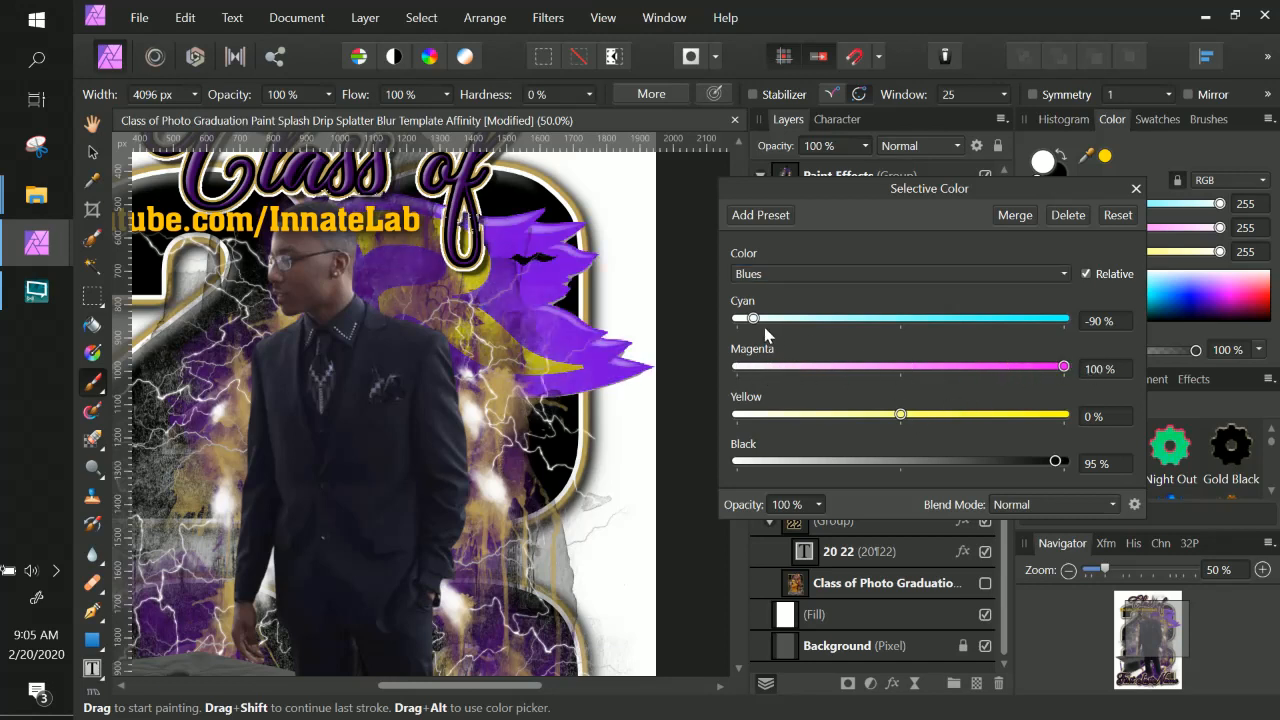
pyautogui.moveTo(753, 319)
pyautogui.mouseDown()
pyautogui.moveTo(982, 320)
pyautogui.moveTo(734, 323)
pyautogui.mouseUp()
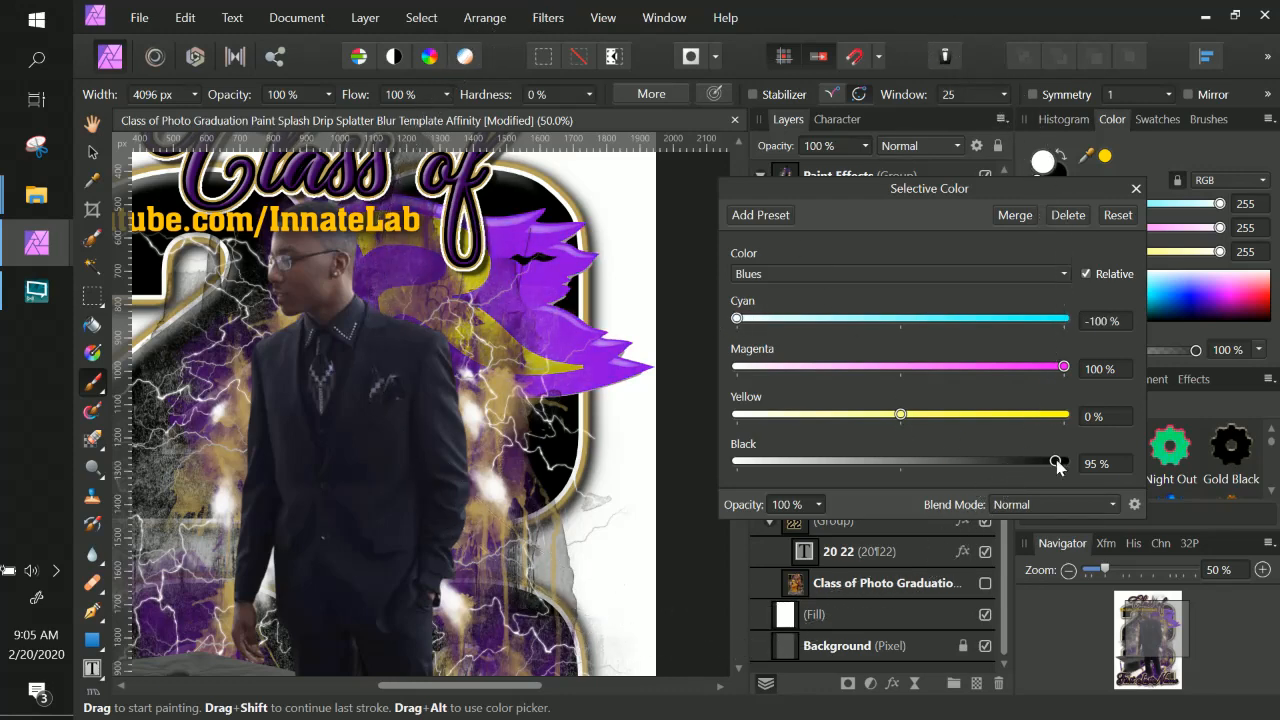
pyautogui.moveTo(1055, 461); pyautogui.dragTo(1064, 461)
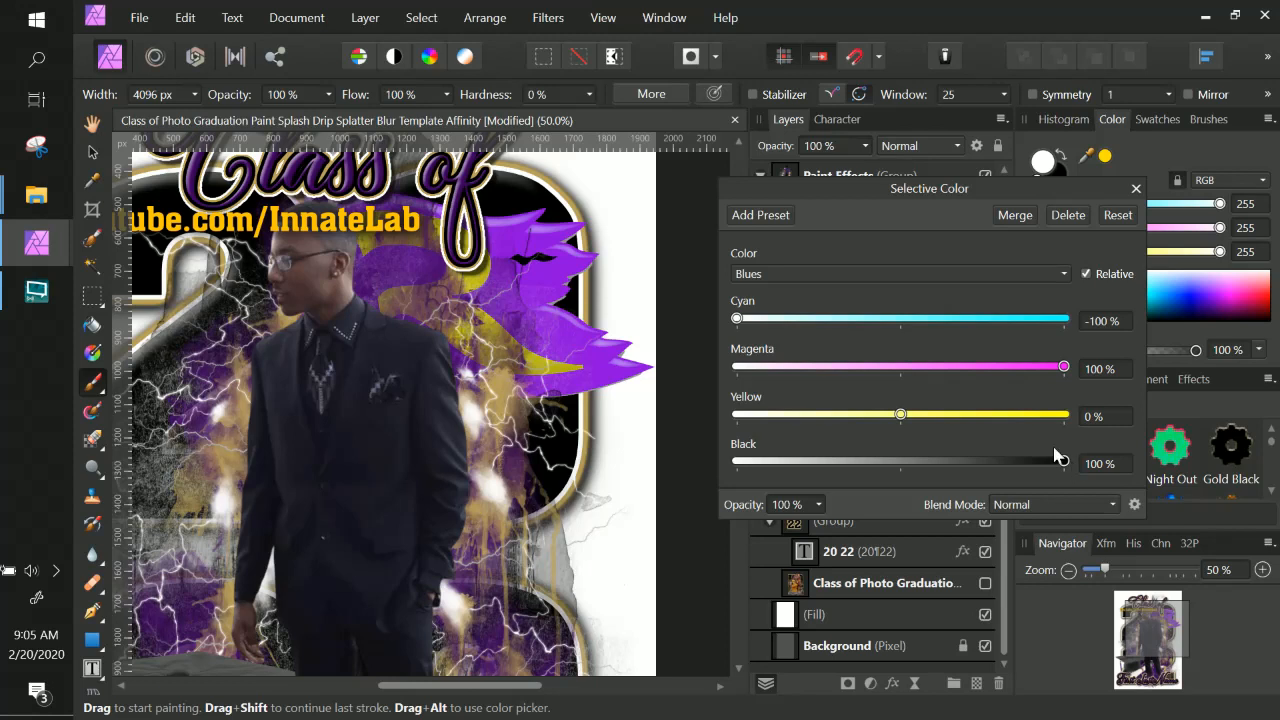
# Choose Cyans and set Magenta to 26%.
pyautogui.click(845, 269)
pyautogui.click(764, 363)
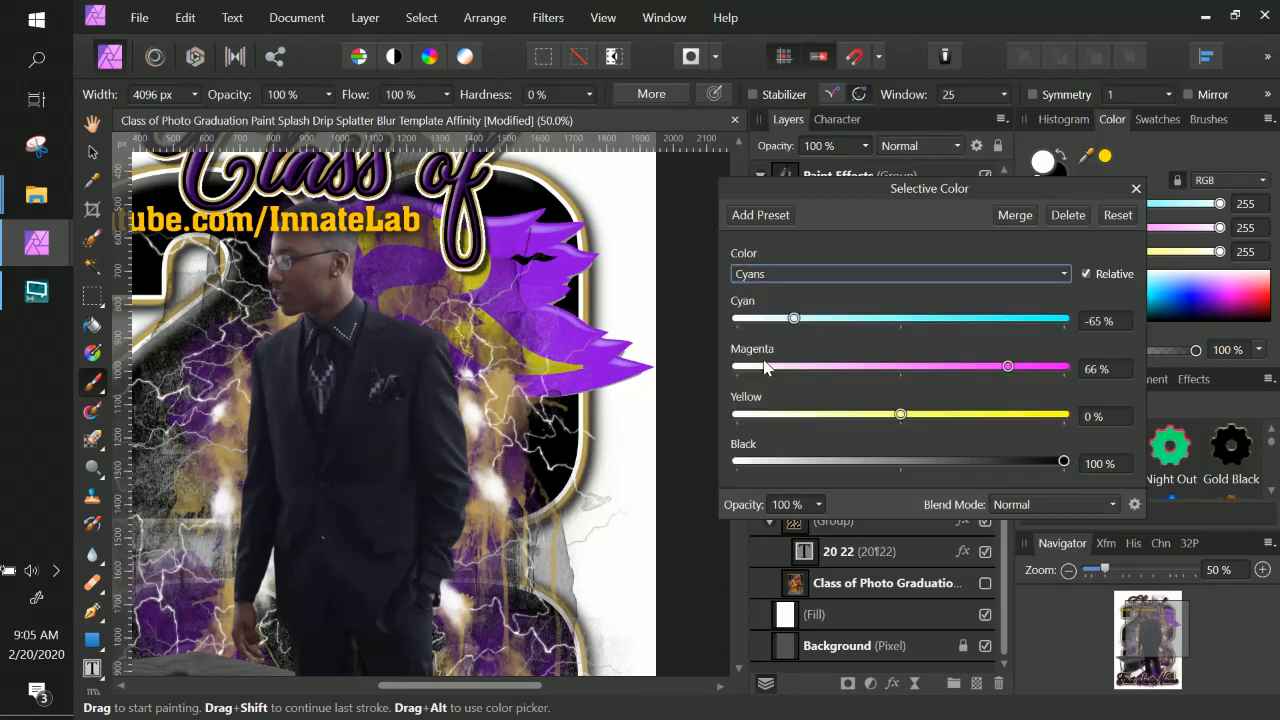
pyautogui.moveTo(1008, 367); pyautogui.dragTo(946, 370)
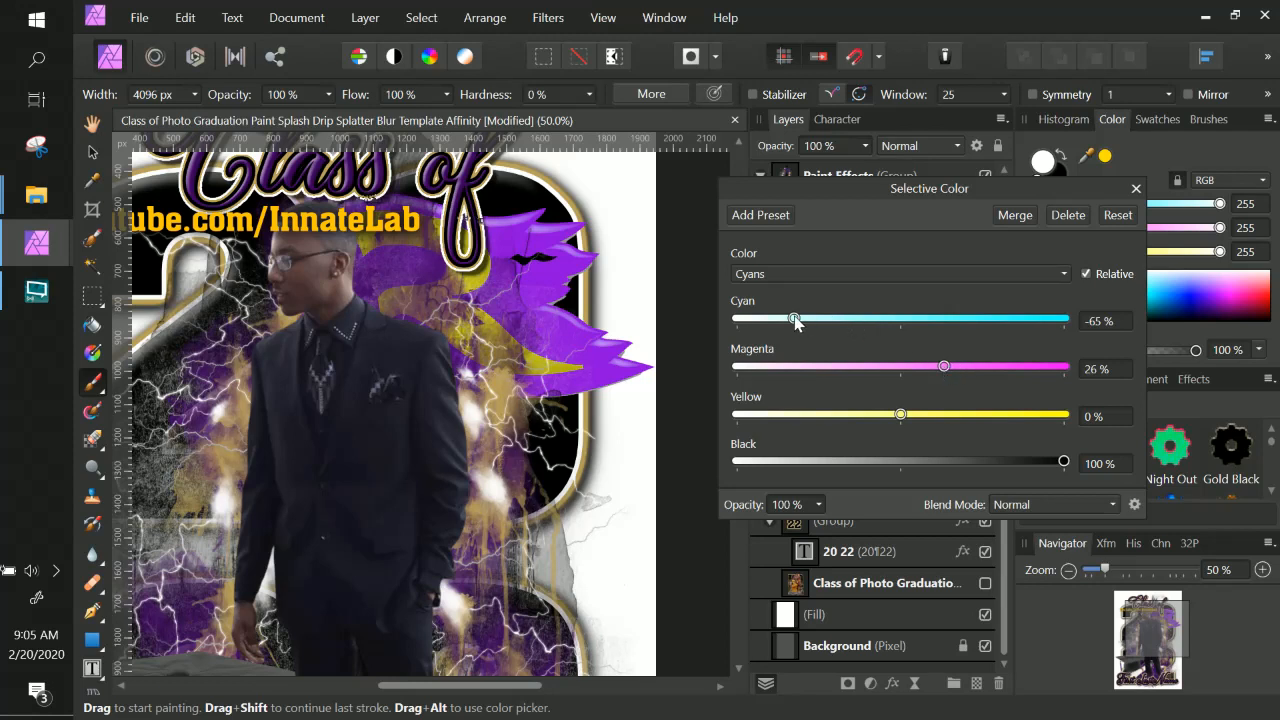
pyautogui.moveTo(794, 318)
pyautogui.mouseDown()
pyautogui.moveTo(920, 320)
pyautogui.moveTo(797, 331)
pyautogui.mouseUp()
# Choose Neutrals and try raising Black before setting it back to 0%.
pyautogui.click(824, 280)
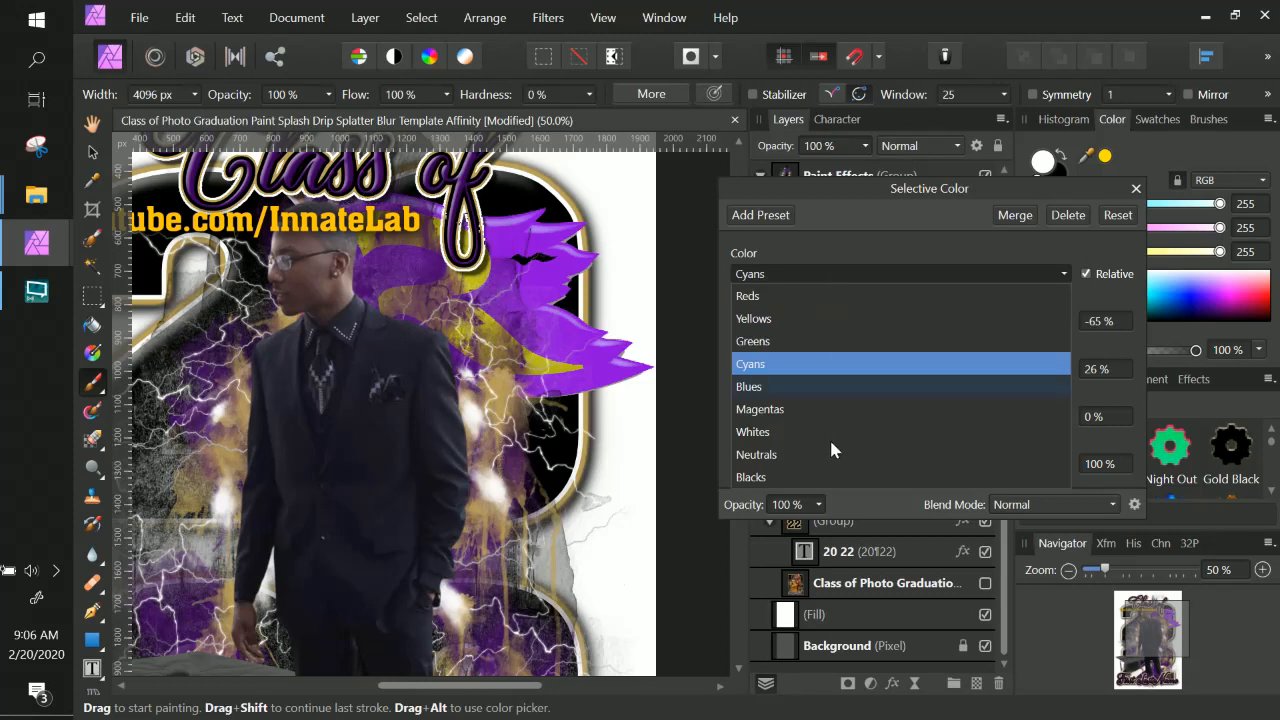
pyautogui.click(808, 458)
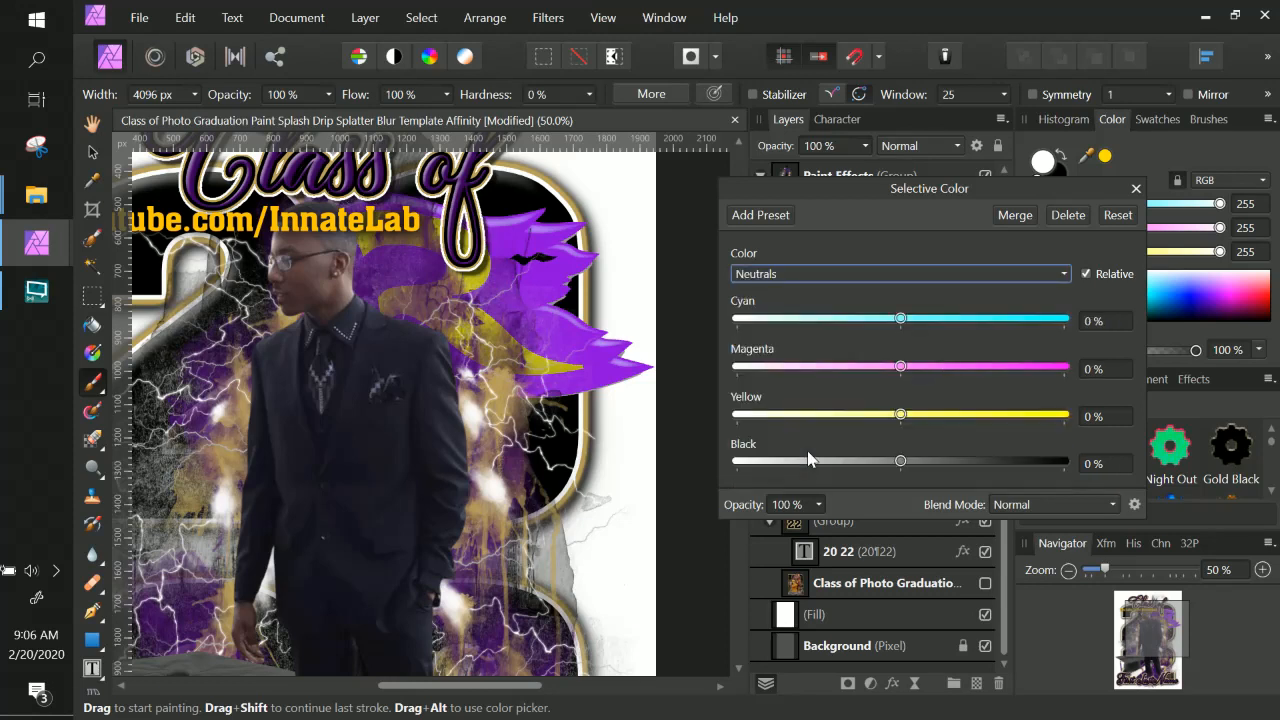
pyautogui.click(918, 461)
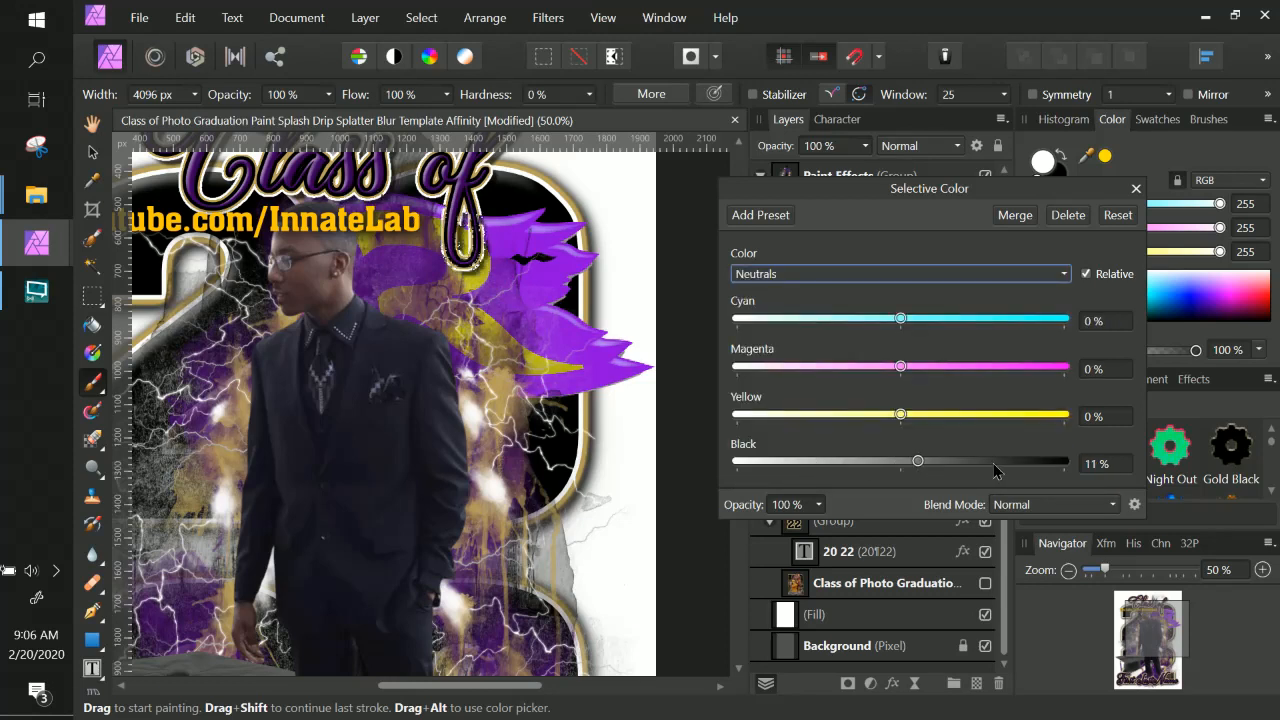
pyautogui.click(944, 463)
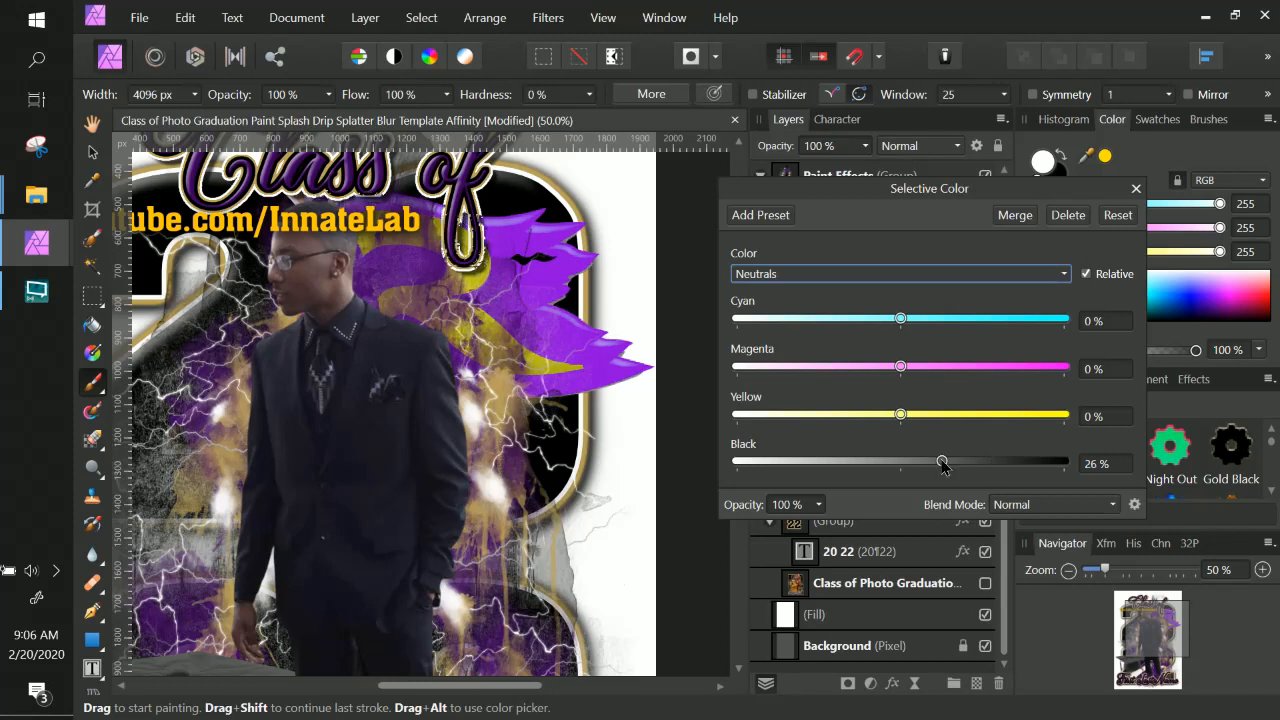
pyautogui.moveTo(944, 463); pyautogui.dragTo(983, 467)
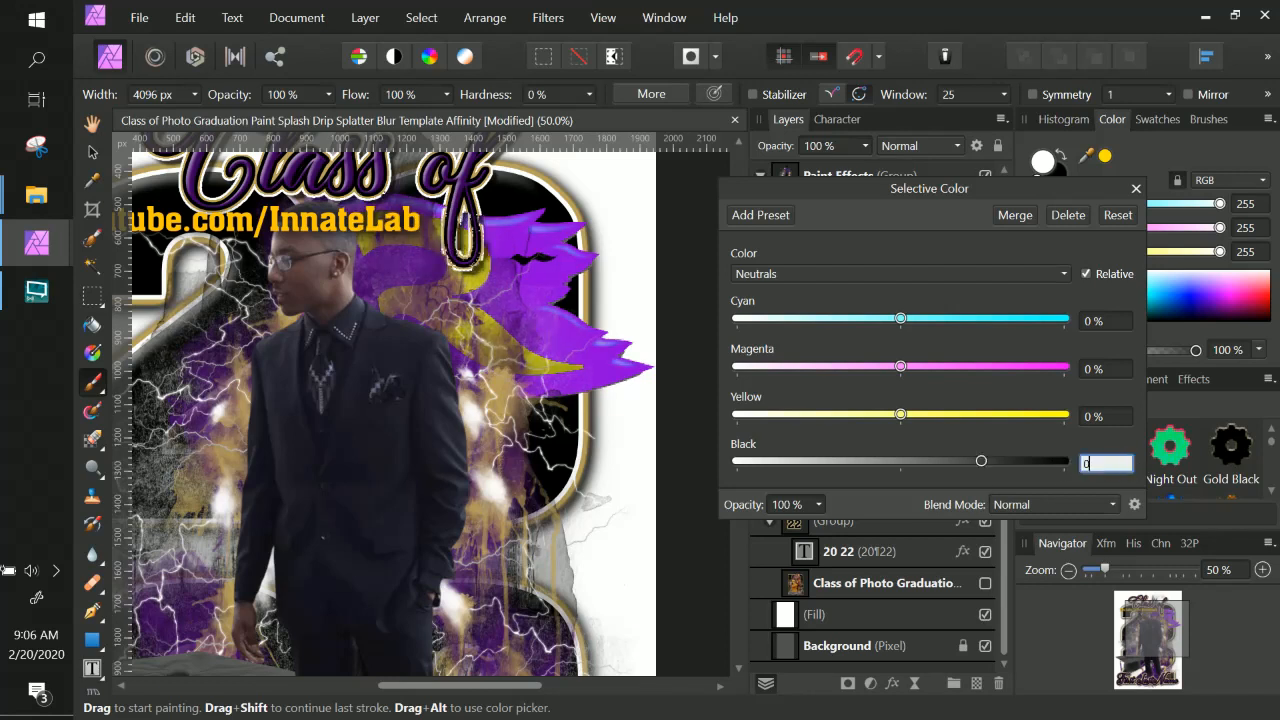
pyautogui.write('0')
pyautogui.press('Return')
# Choose Whites and set Black to 50%.
pyautogui.click(781, 275)
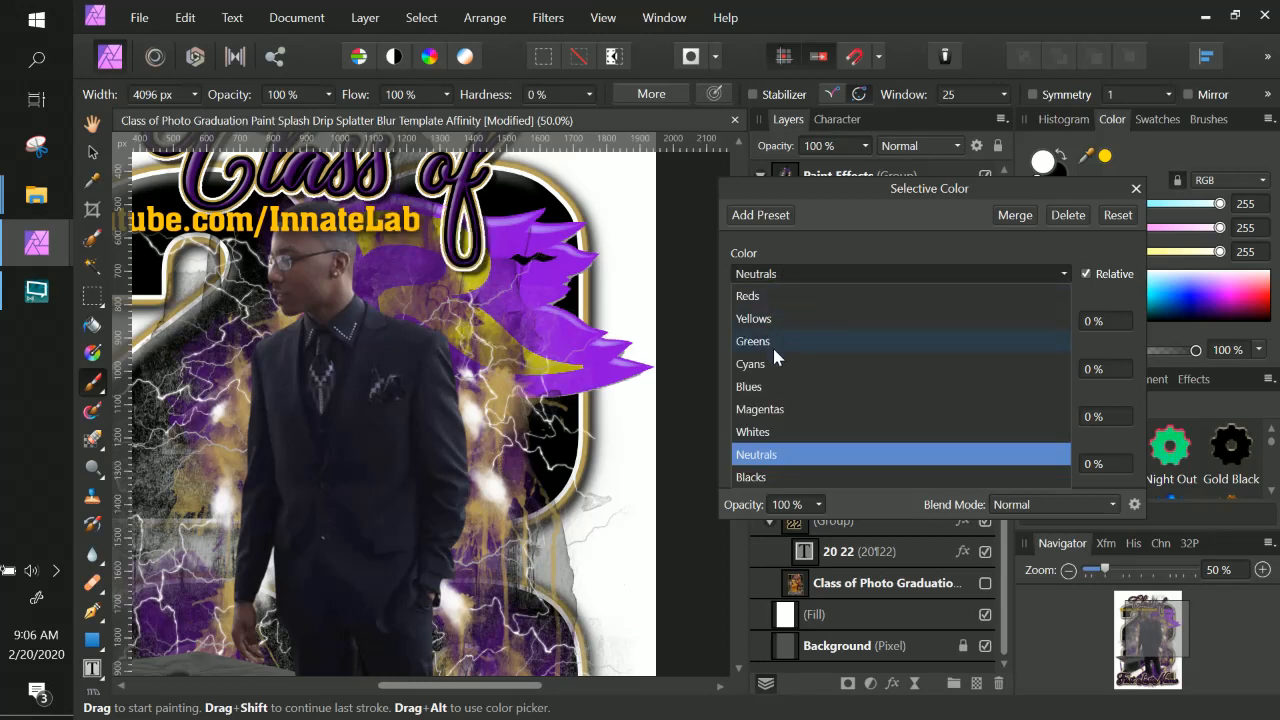
pyautogui.click(776, 434)
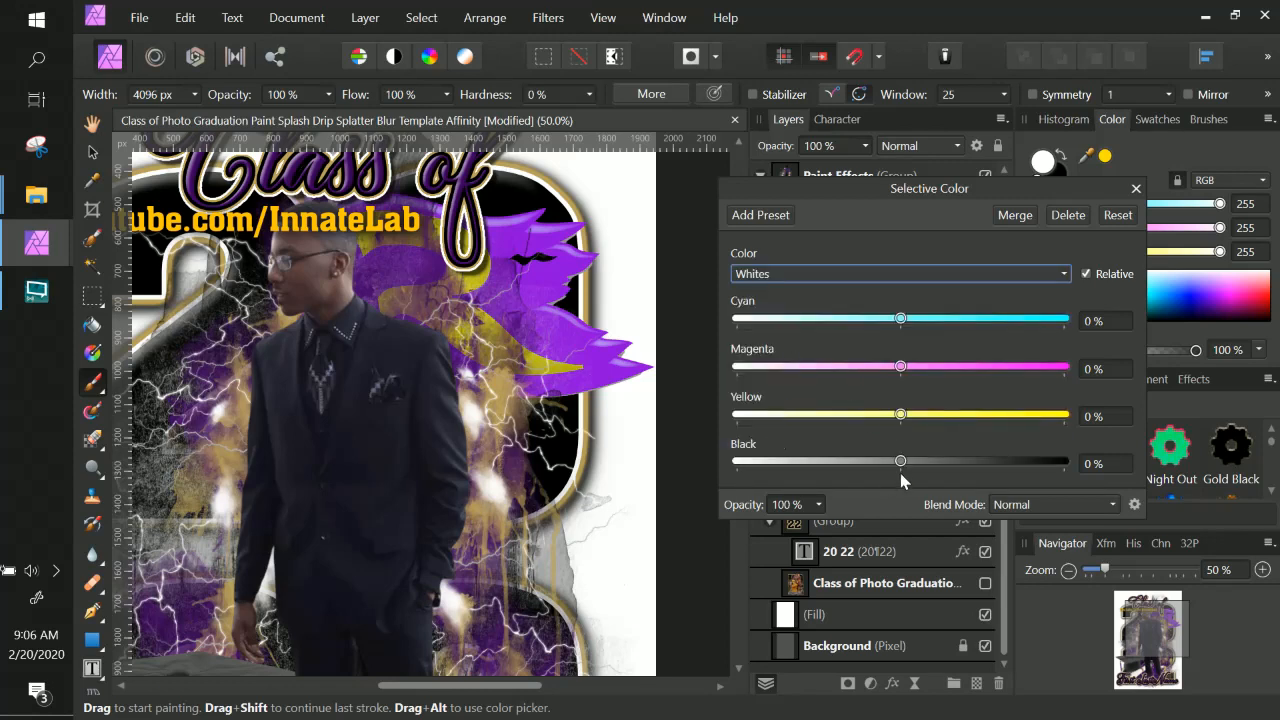
pyautogui.moveTo(903, 463); pyautogui.dragTo(1075, 465)
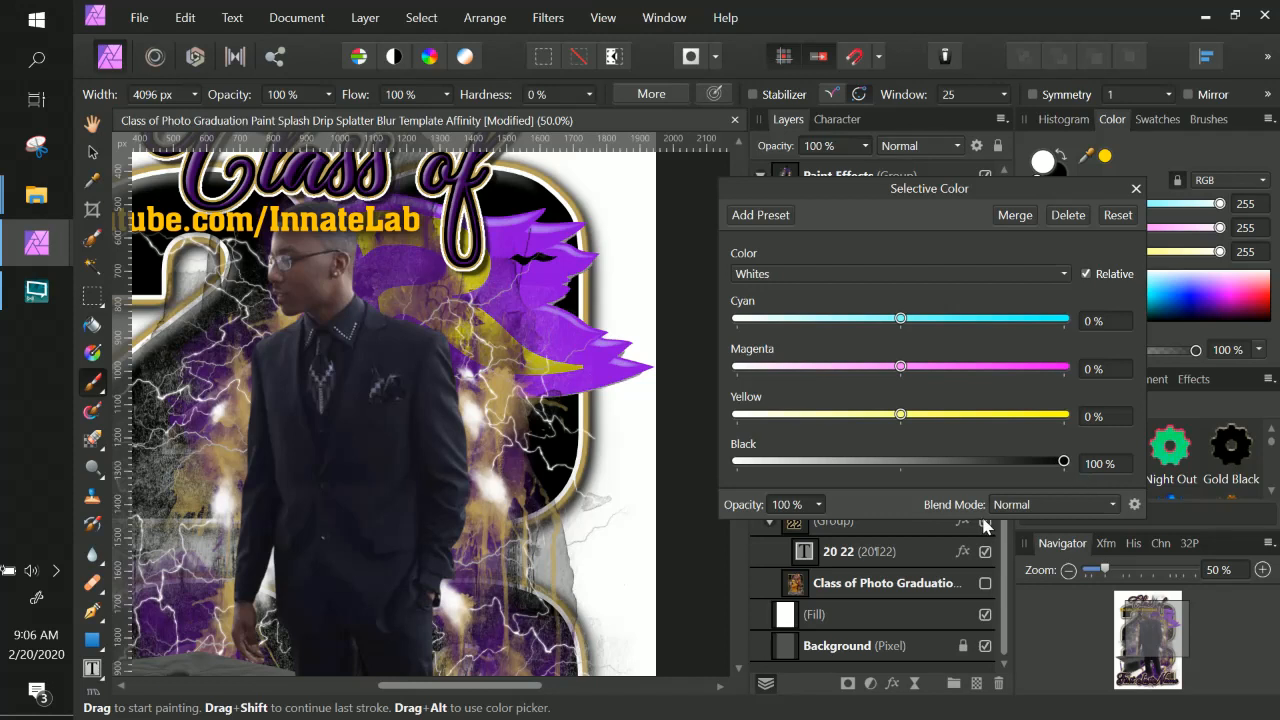
pyautogui.click(1120, 464)
pyautogui.write('50')
pyautogui.press('Return')
# Choose Blacks and set Black to 50%.
pyautogui.click(870, 274)
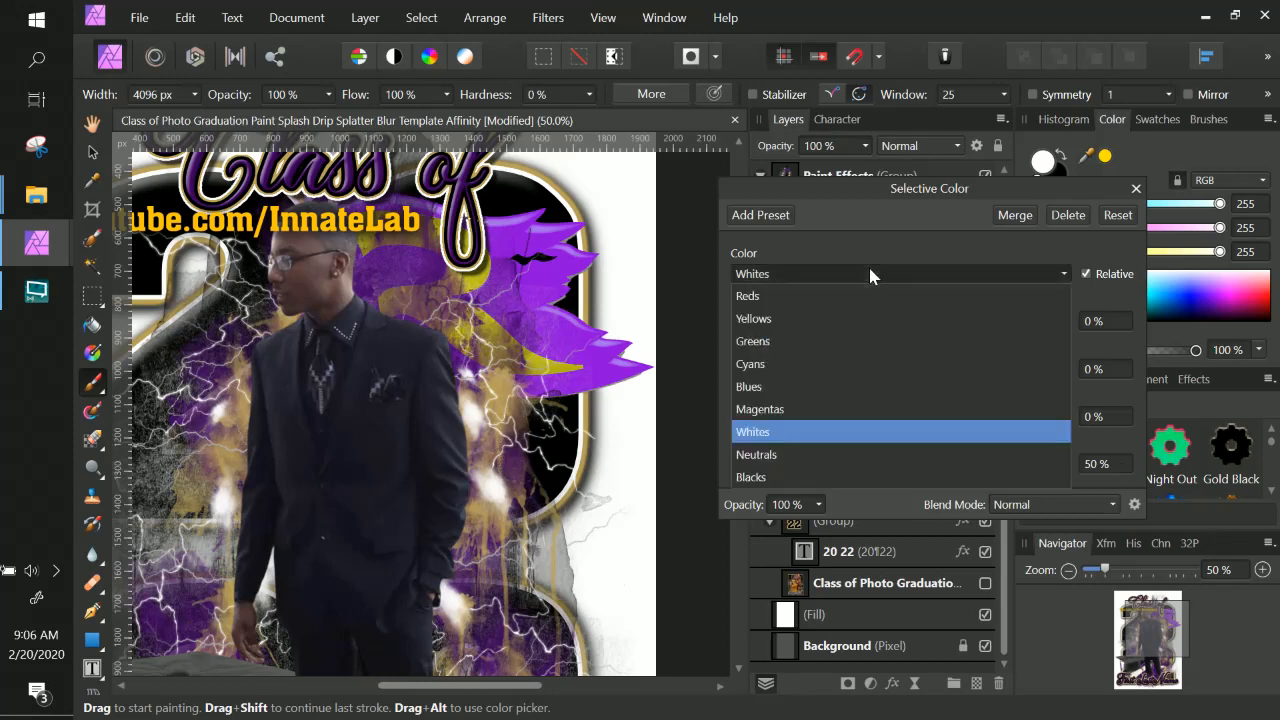
pyautogui.click(783, 478)
pyautogui.moveTo(901, 461); pyautogui.dragTo(1079, 466)
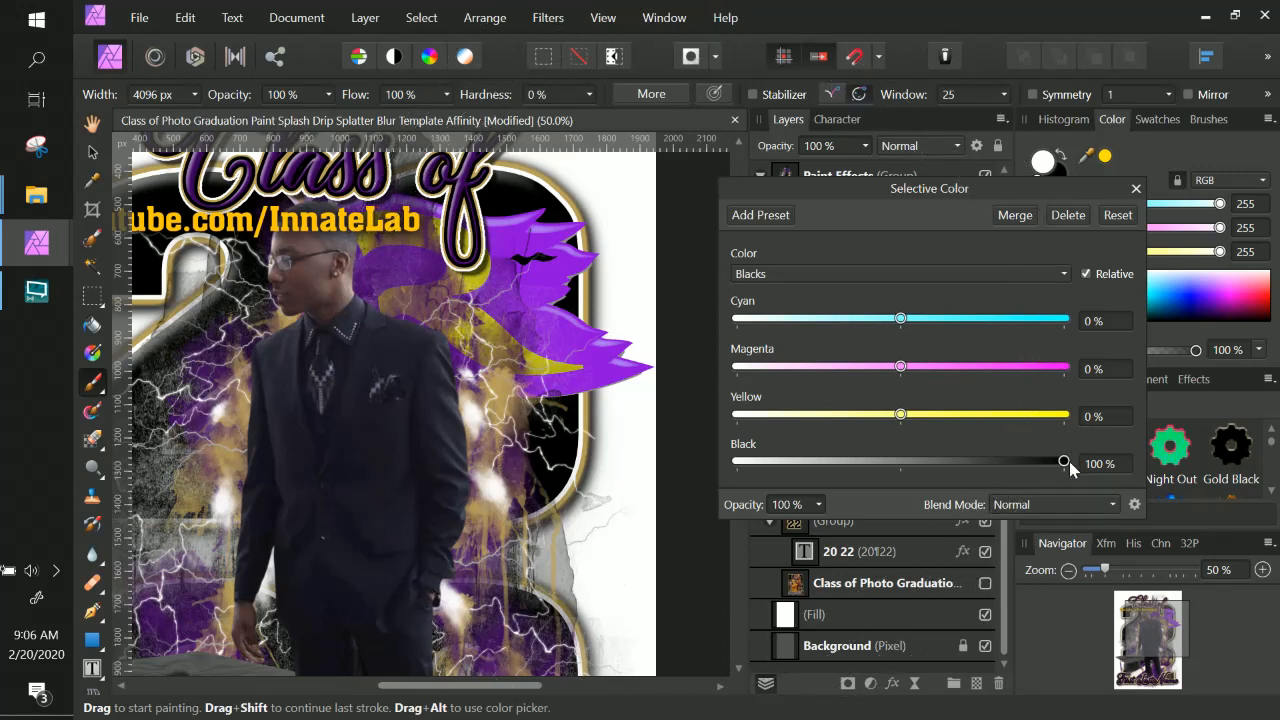
pyautogui.click(1100, 463)
pyautogui.write('50')
pyautogui.press('Return')
# Open the Yellows range, then close the Selective Color dialog.
pyautogui.click(830, 275)
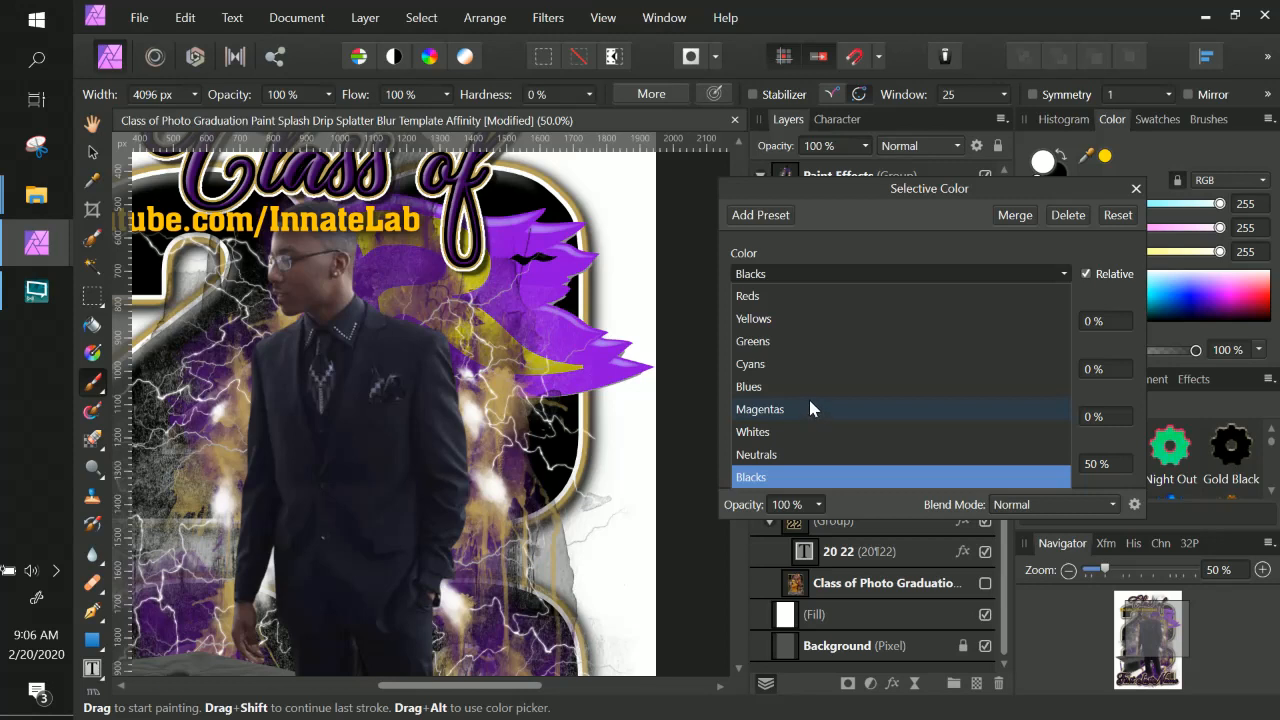
pyautogui.click(765, 319)
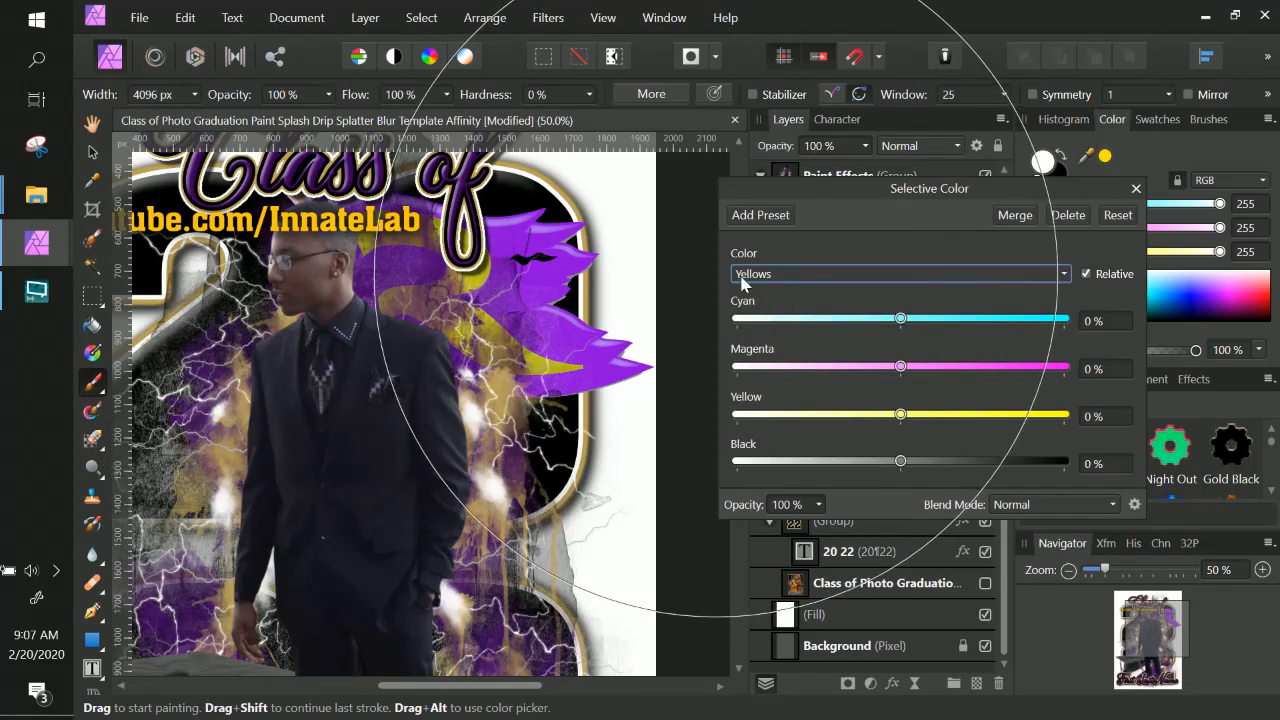
pyautogui.click(891, 276)
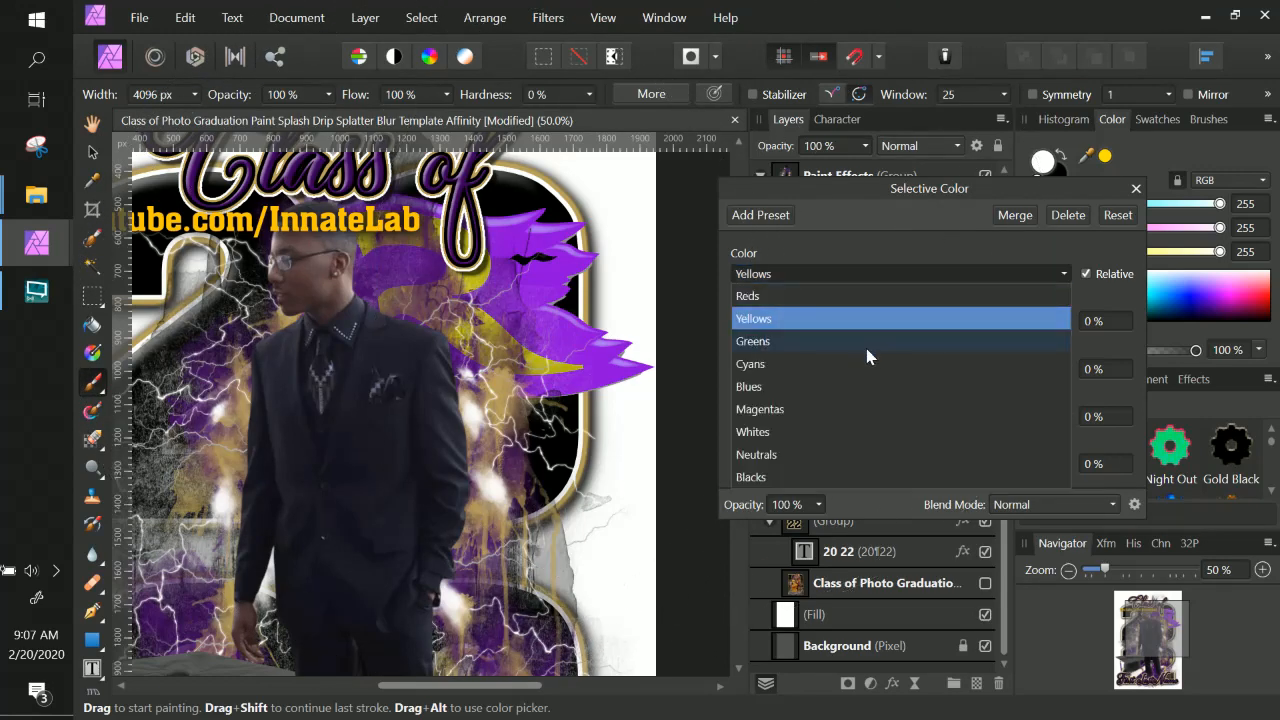
pyautogui.click(915, 221)
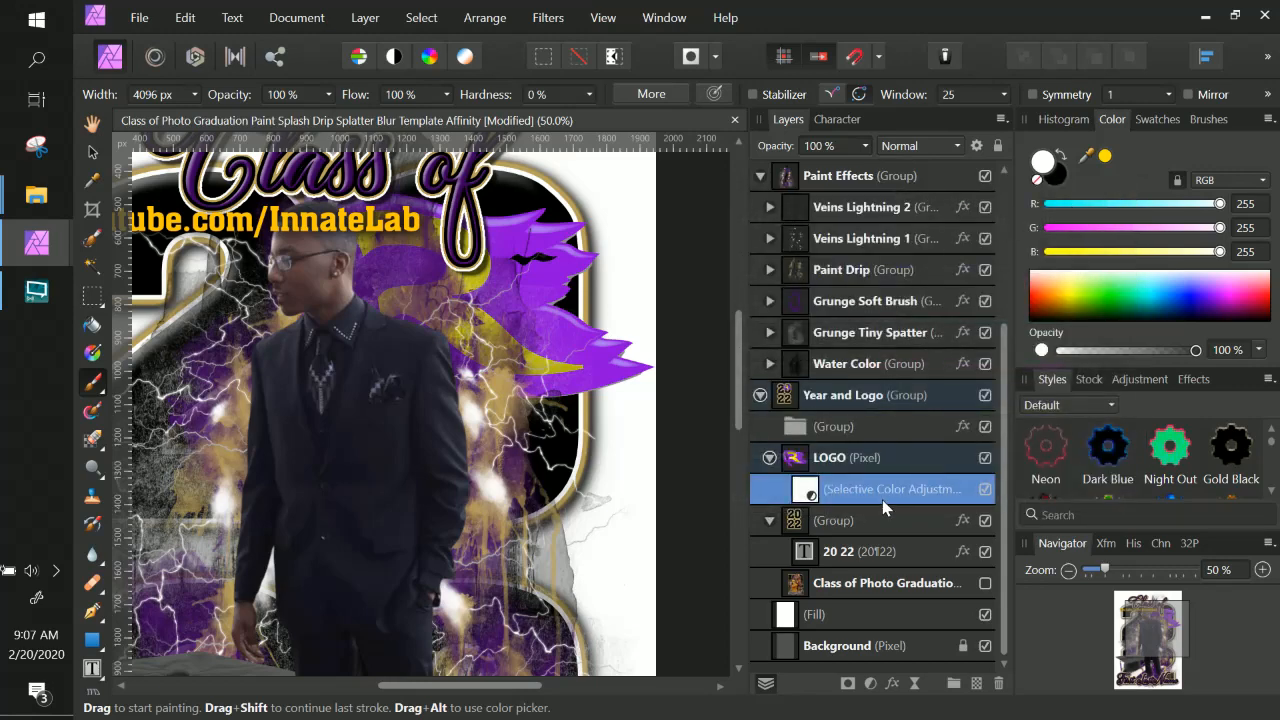
# Add a Shadows / Highlights adjustment to the logo with Shadows at -200% and Highlights at -187%.
pyautogui.click(362, 16)
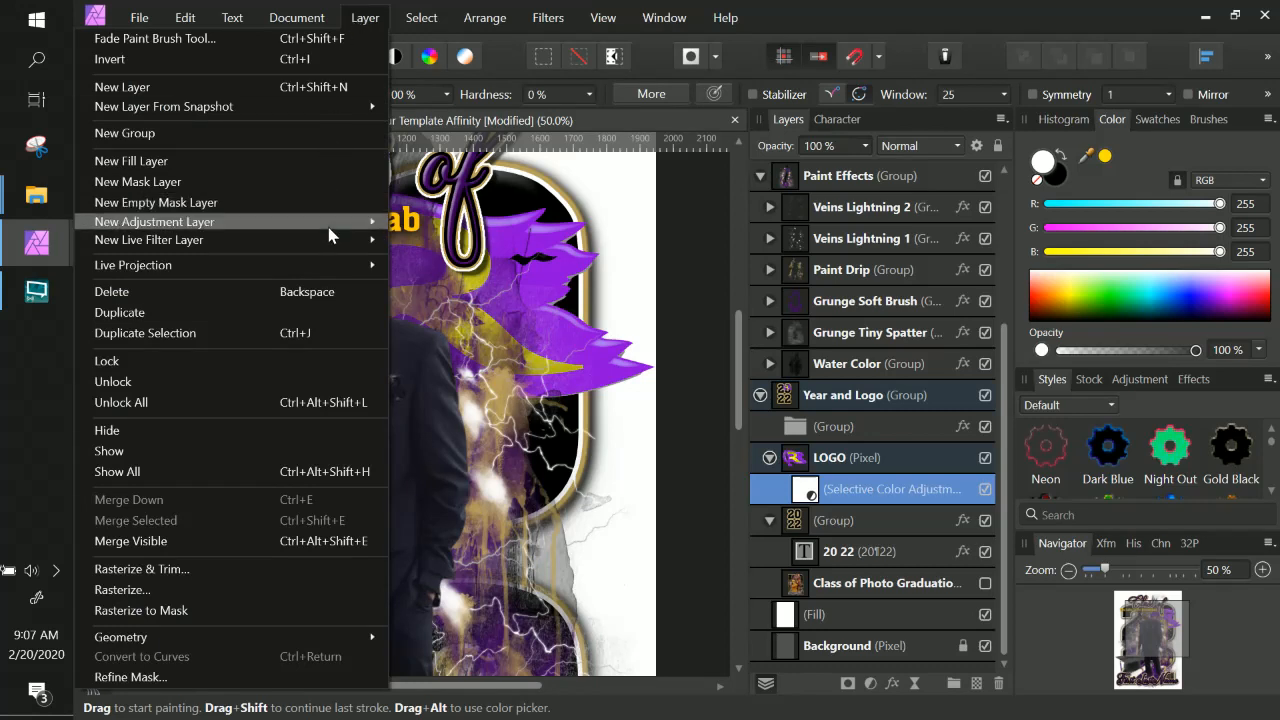
pyautogui.moveTo(330, 224)
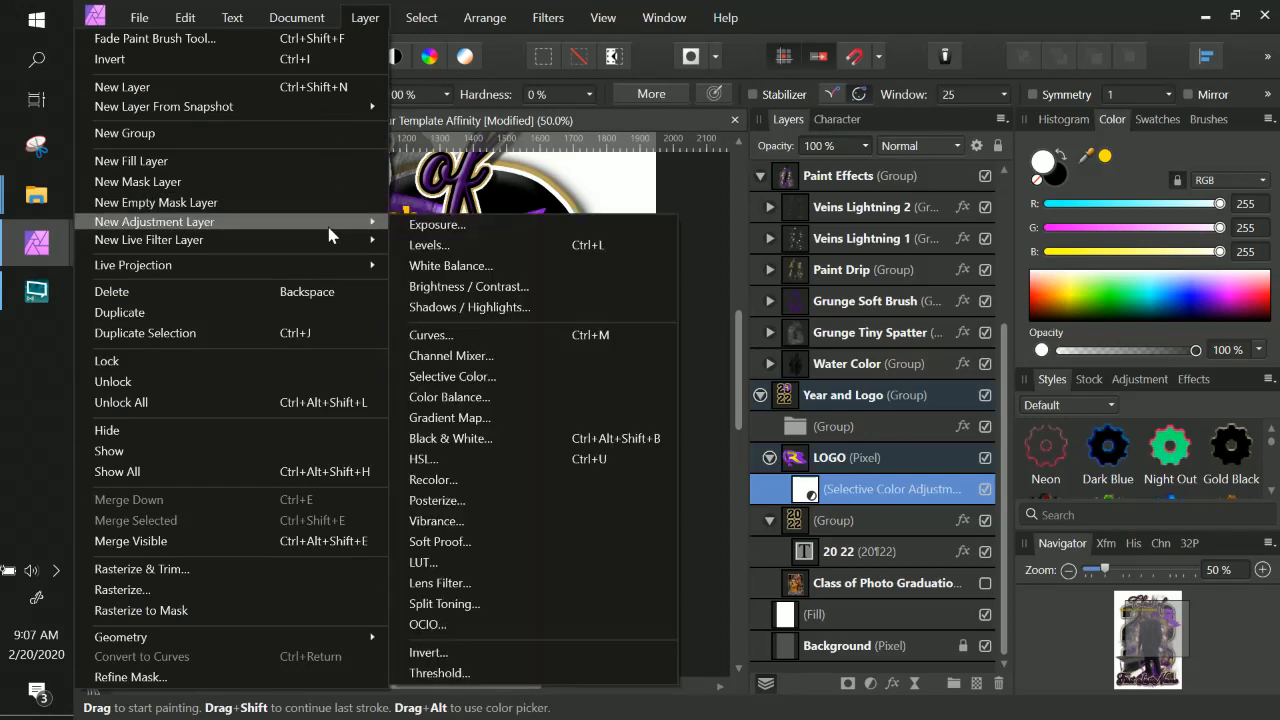
pyautogui.click(518, 309)
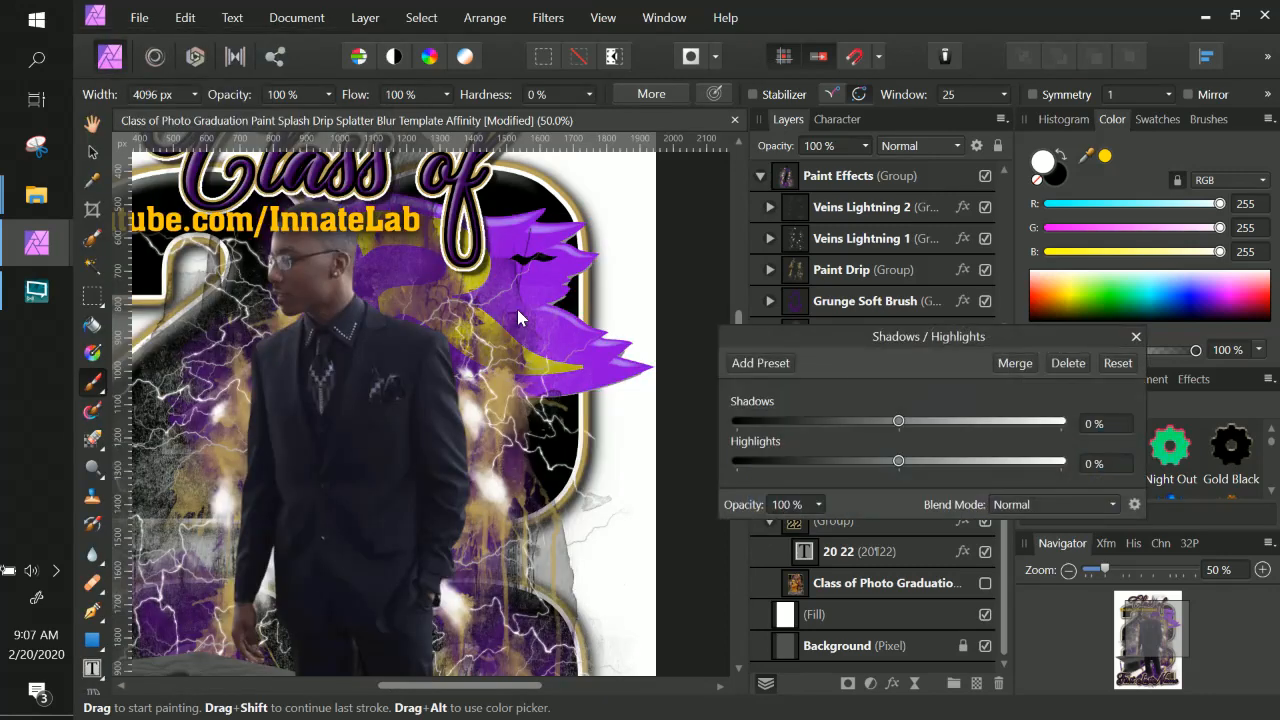
pyautogui.moveTo(903, 423); pyautogui.dragTo(781, 425)
pyautogui.moveTo(895, 467); pyautogui.dragTo(790, 466)
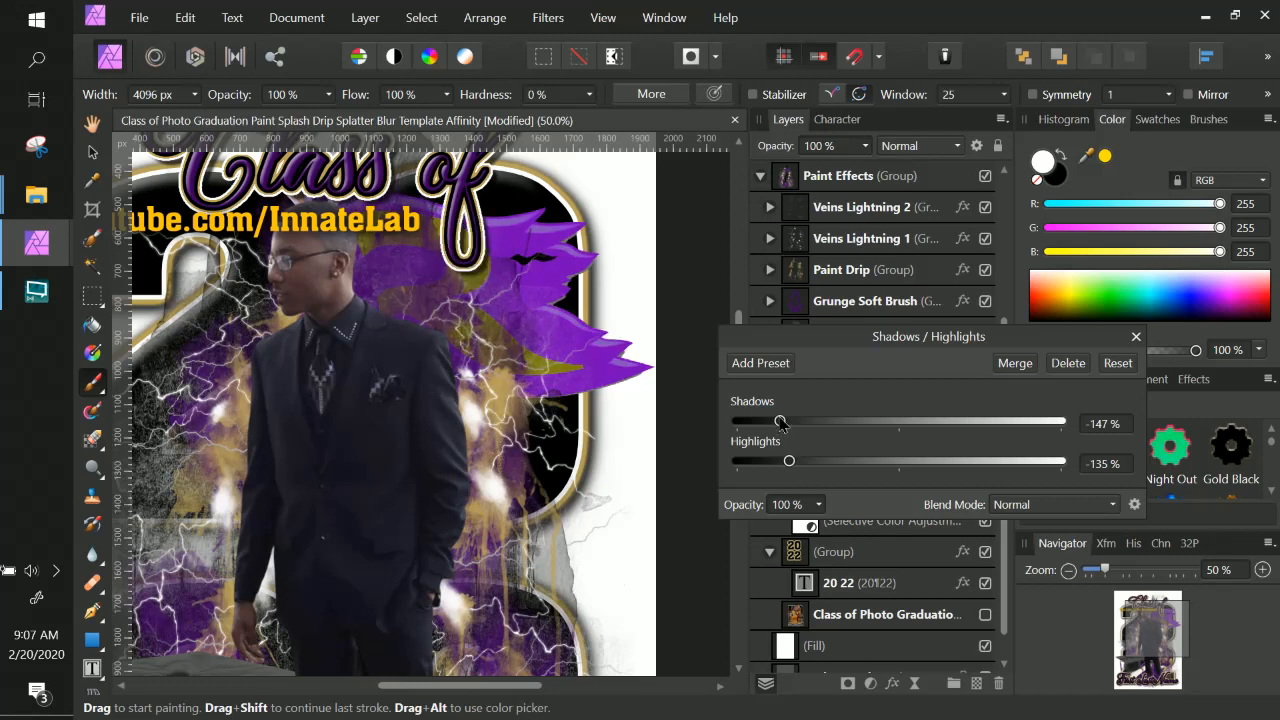
pyautogui.moveTo(780, 422); pyautogui.dragTo(754, 422)
pyautogui.moveTo(788, 463); pyautogui.dragTo(756, 466)
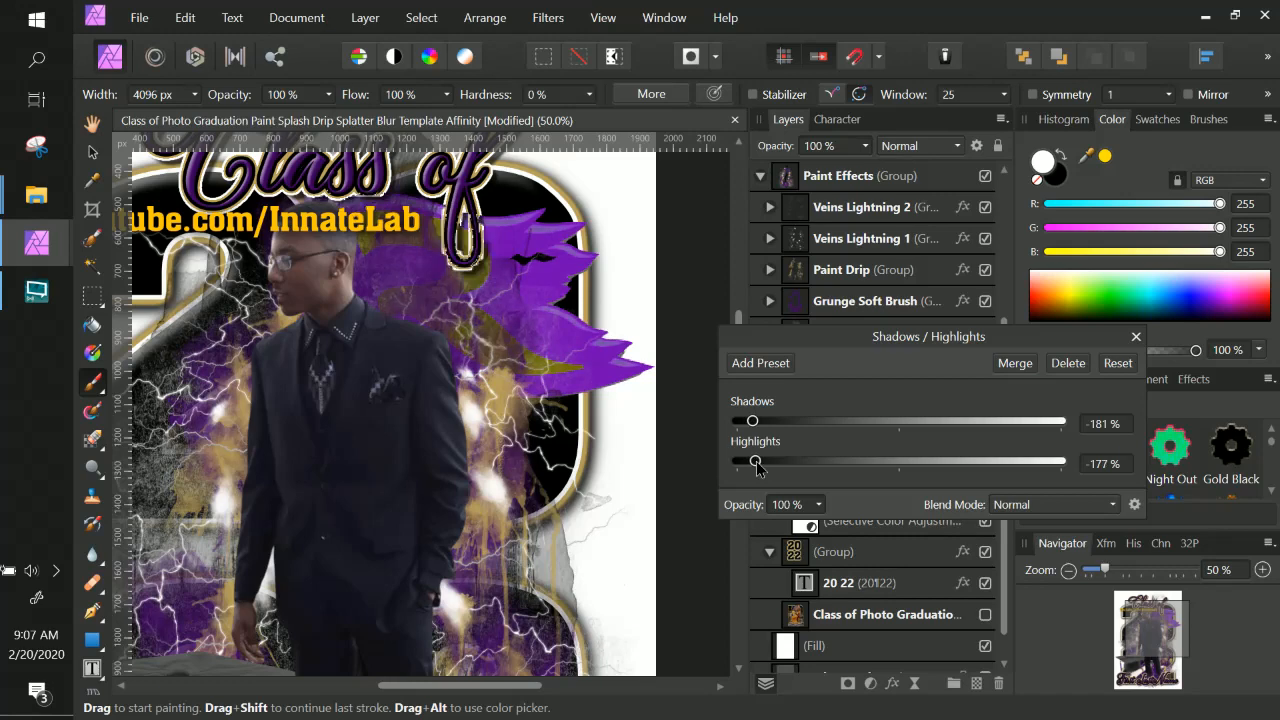
pyautogui.moveTo(752, 421); pyautogui.dragTo(748, 468)
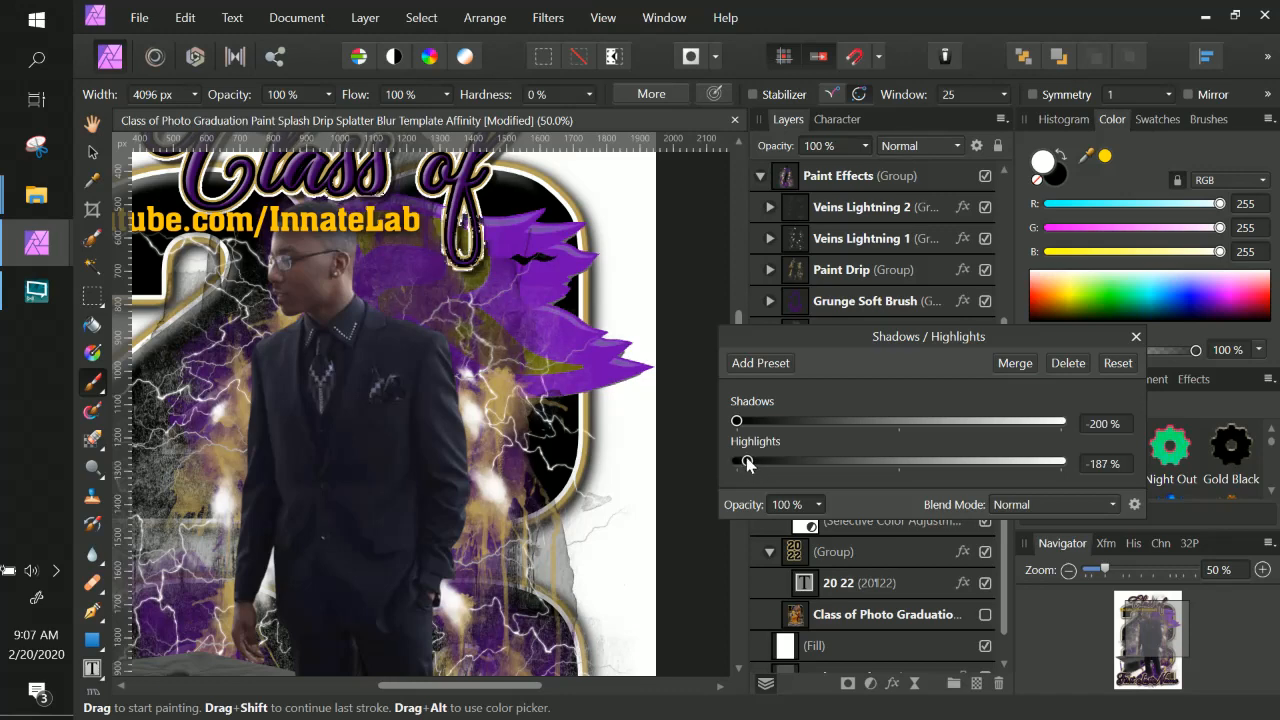
pyautogui.click(1135, 337)
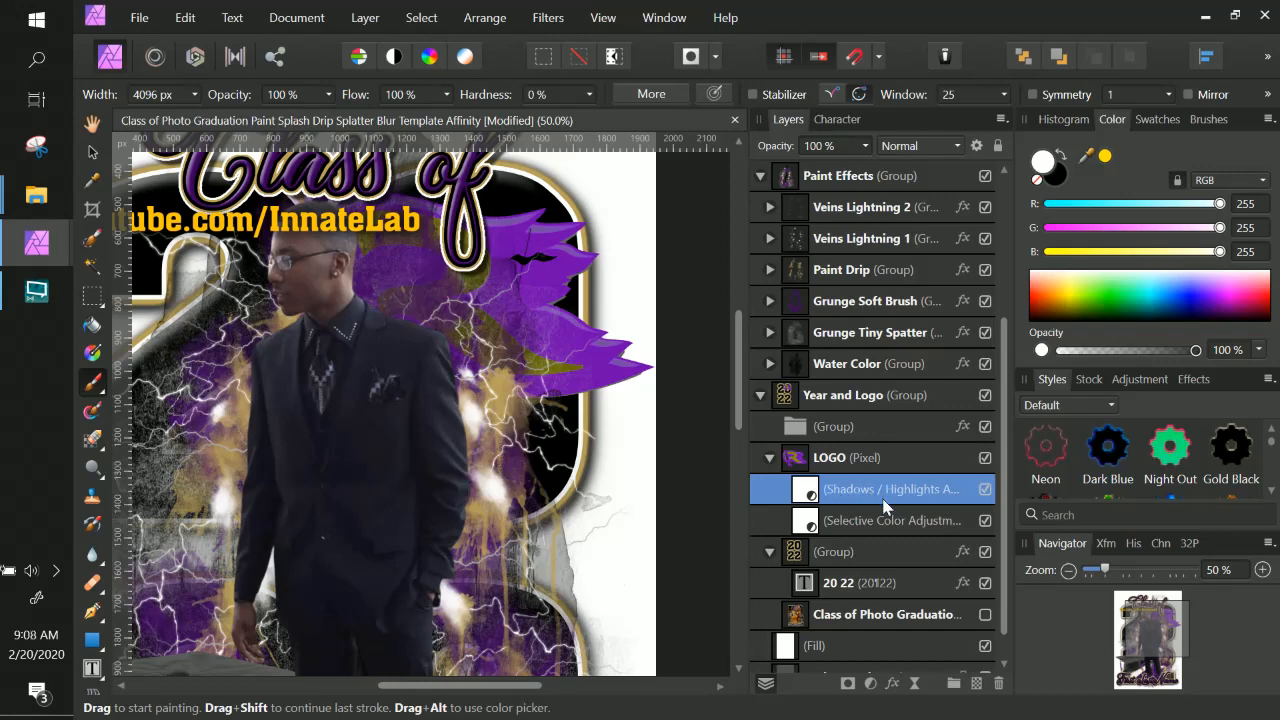
# Compare the logo with the Shadows / Highlights adjustment hidden and shown, and view the whole poster.
pyautogui.click(985, 490)
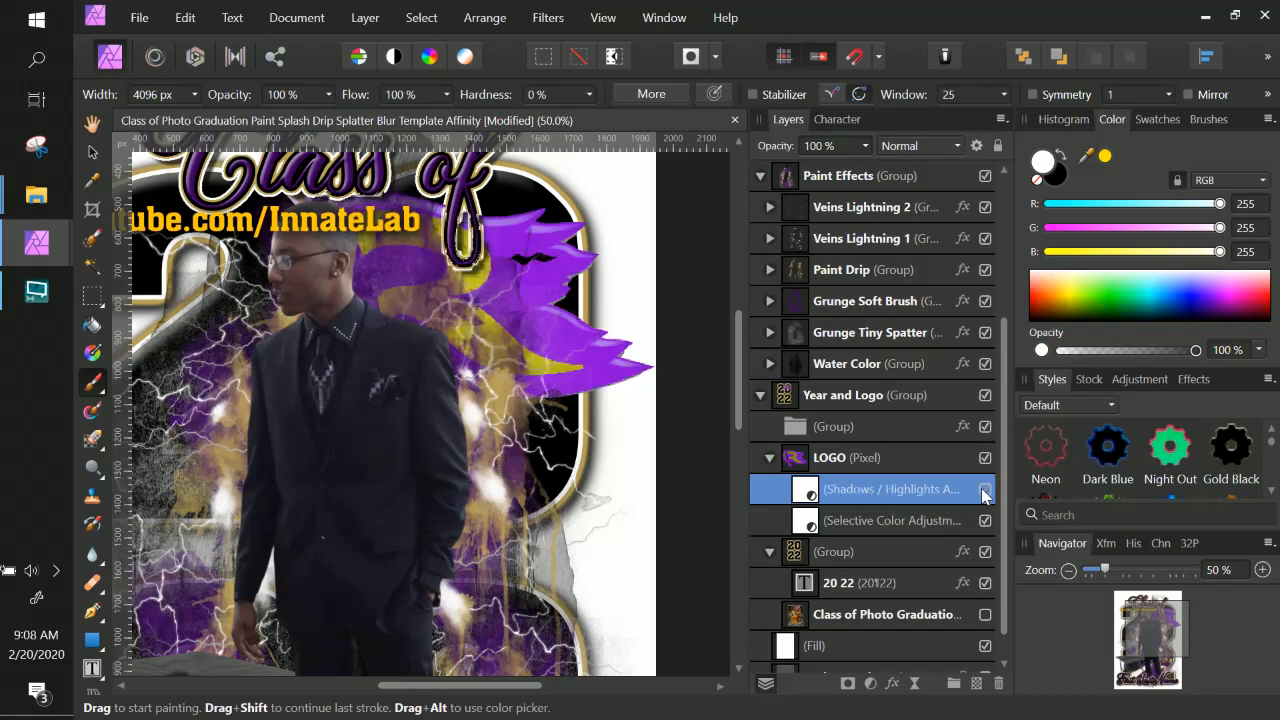
pyautogui.click(985, 490)
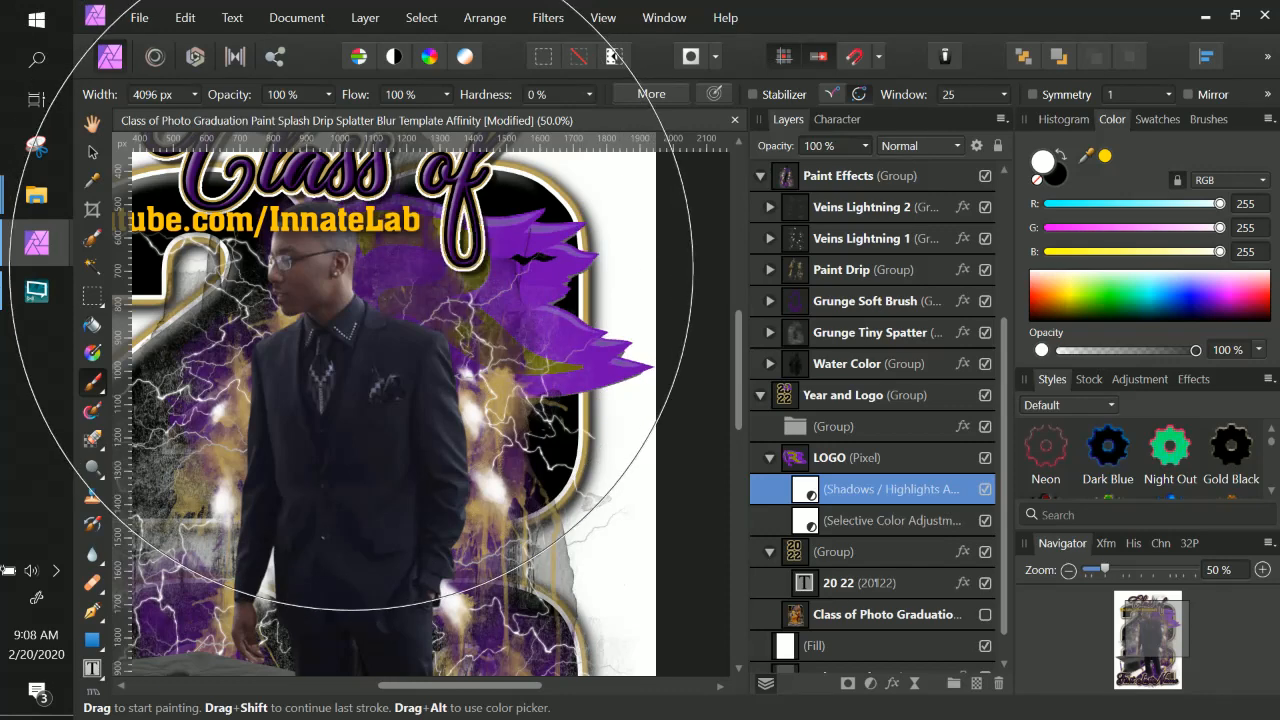
pyautogui.scroll(-2, 350, 265)
pyautogui.scroll(-1, 350, 265)
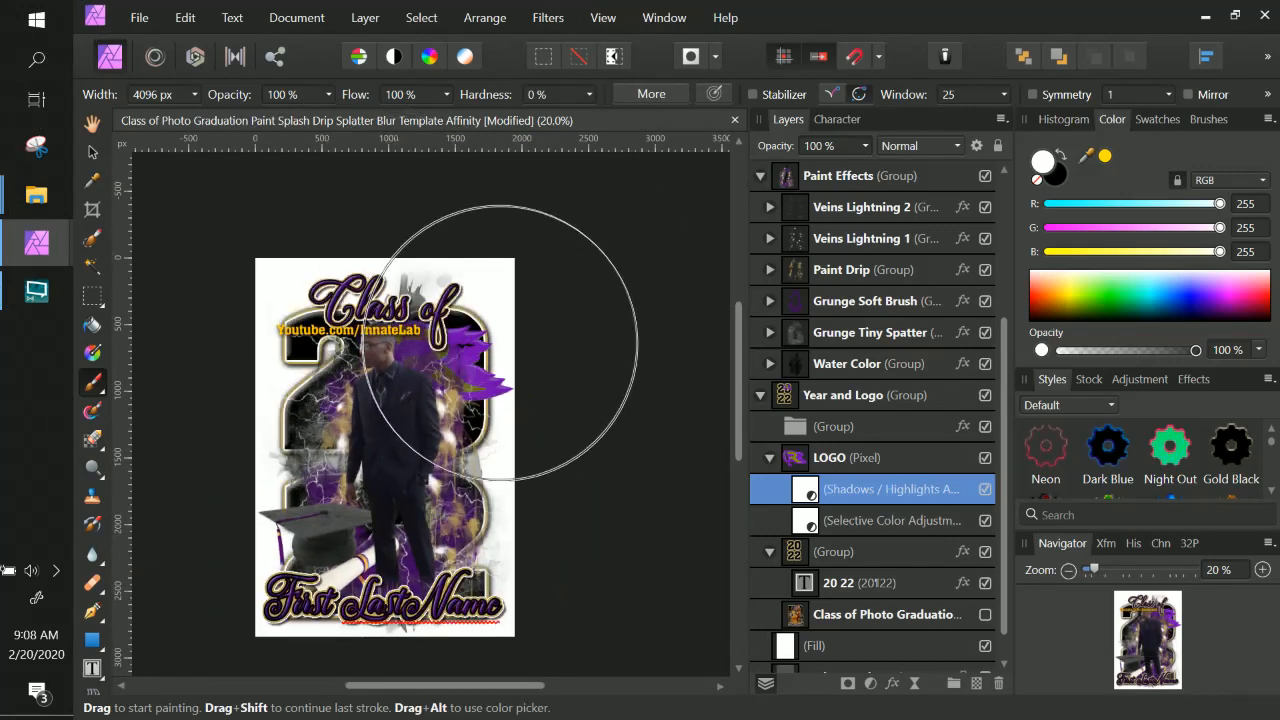
pyautogui.press('space')
pyautogui.moveTo(418, 446); pyautogui.dragTo(504, 371)
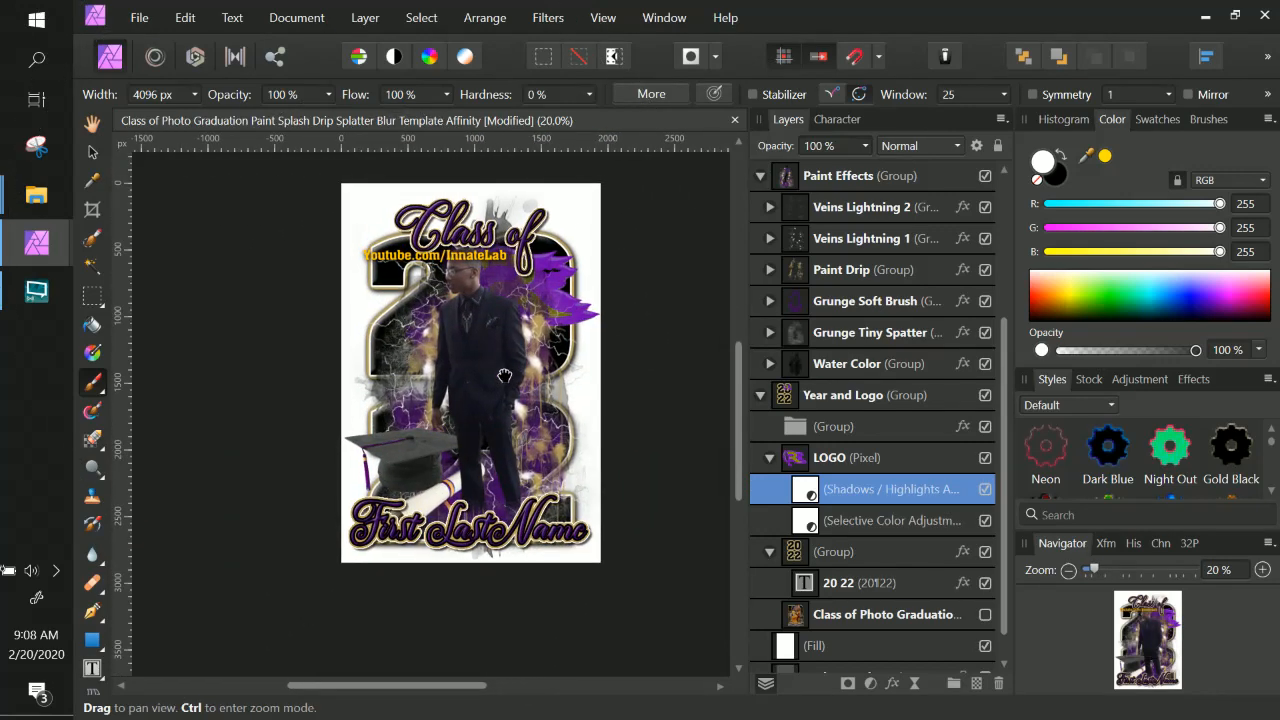
# Delete the Shadows / Highlights adjustment from the logo.
pyautogui.doubleClick(918, 488)
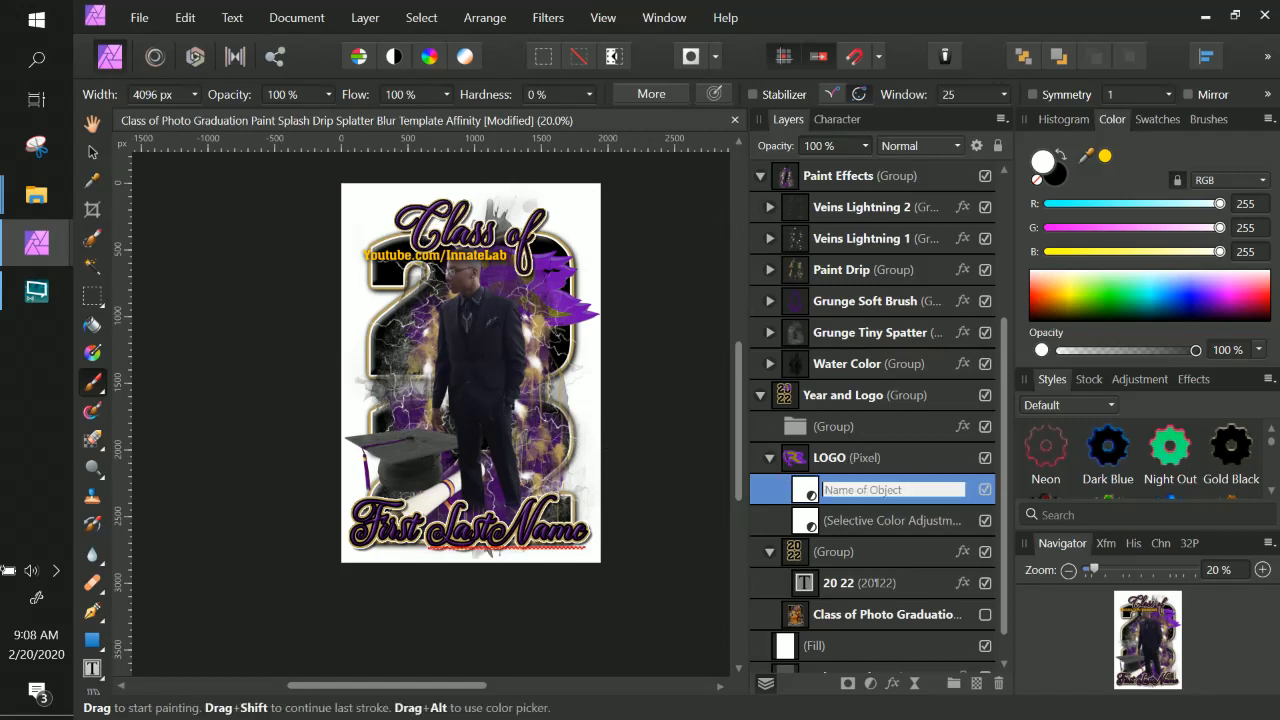
pyautogui.click(984, 490)
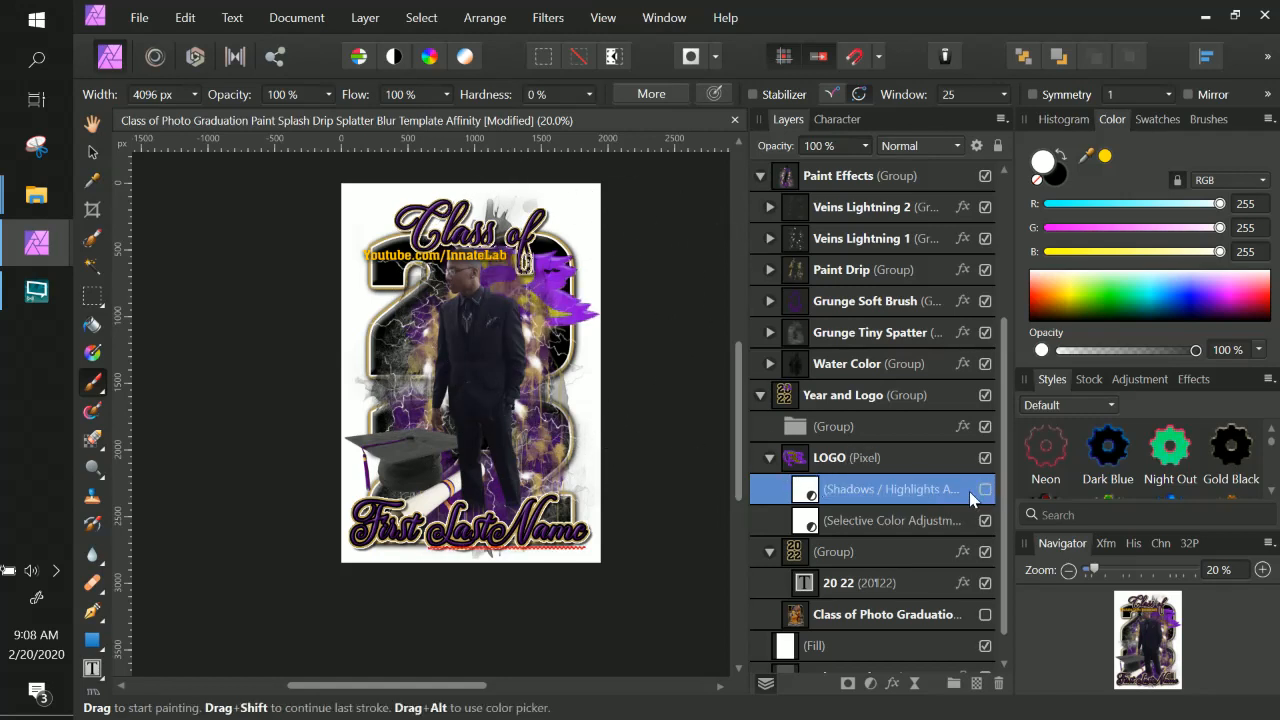
pyautogui.click(999, 684)
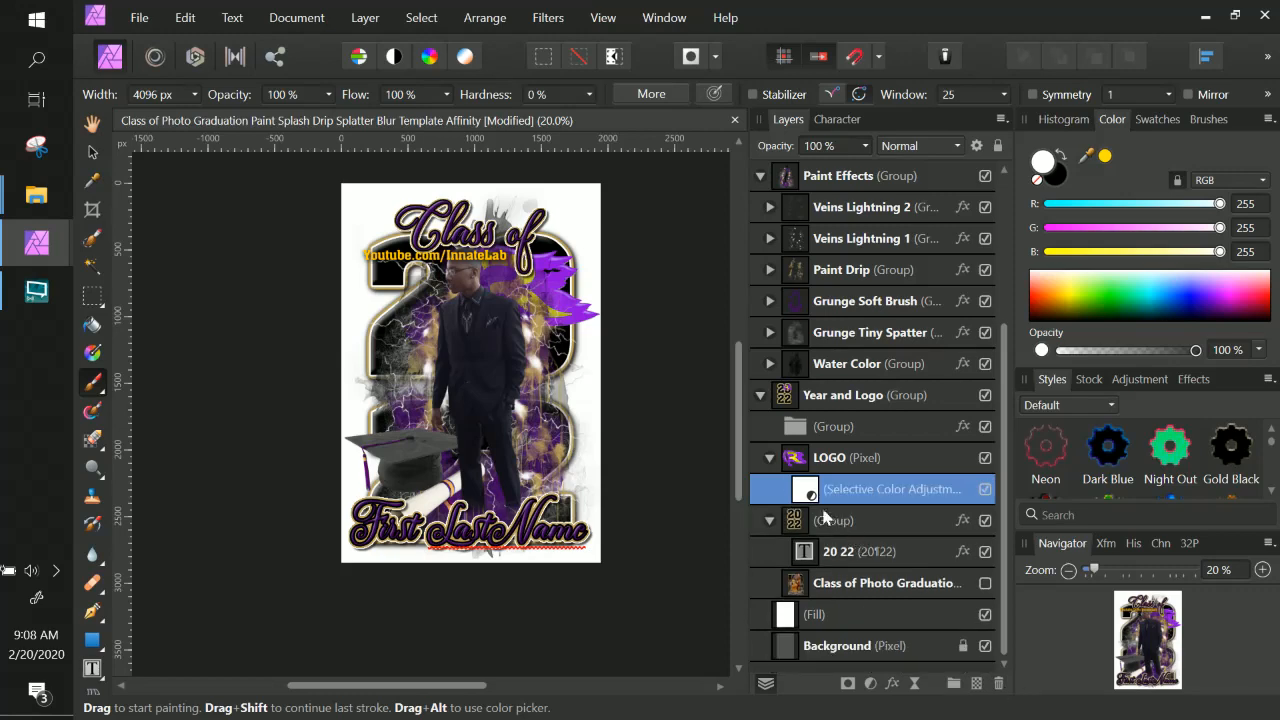
# Add a Levels adjustment to the logo with Output White Level set to 70%.
pyautogui.click(364, 18)
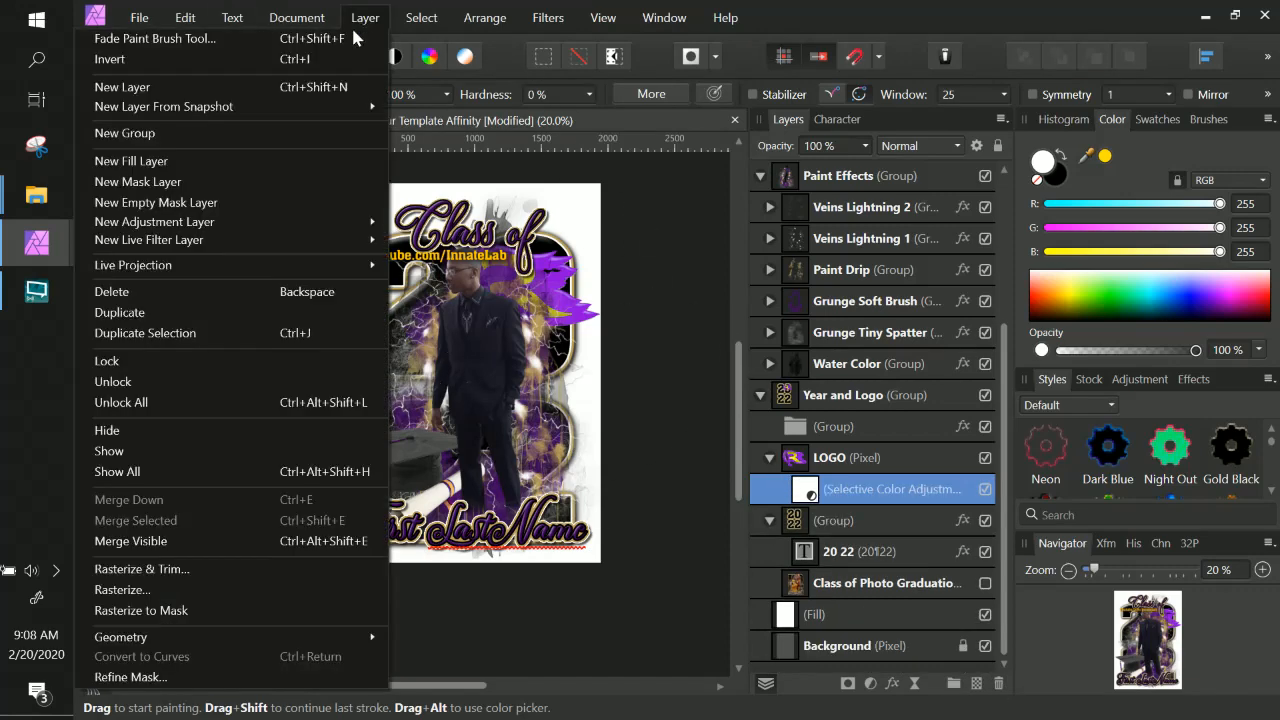
pyautogui.moveTo(275, 229)
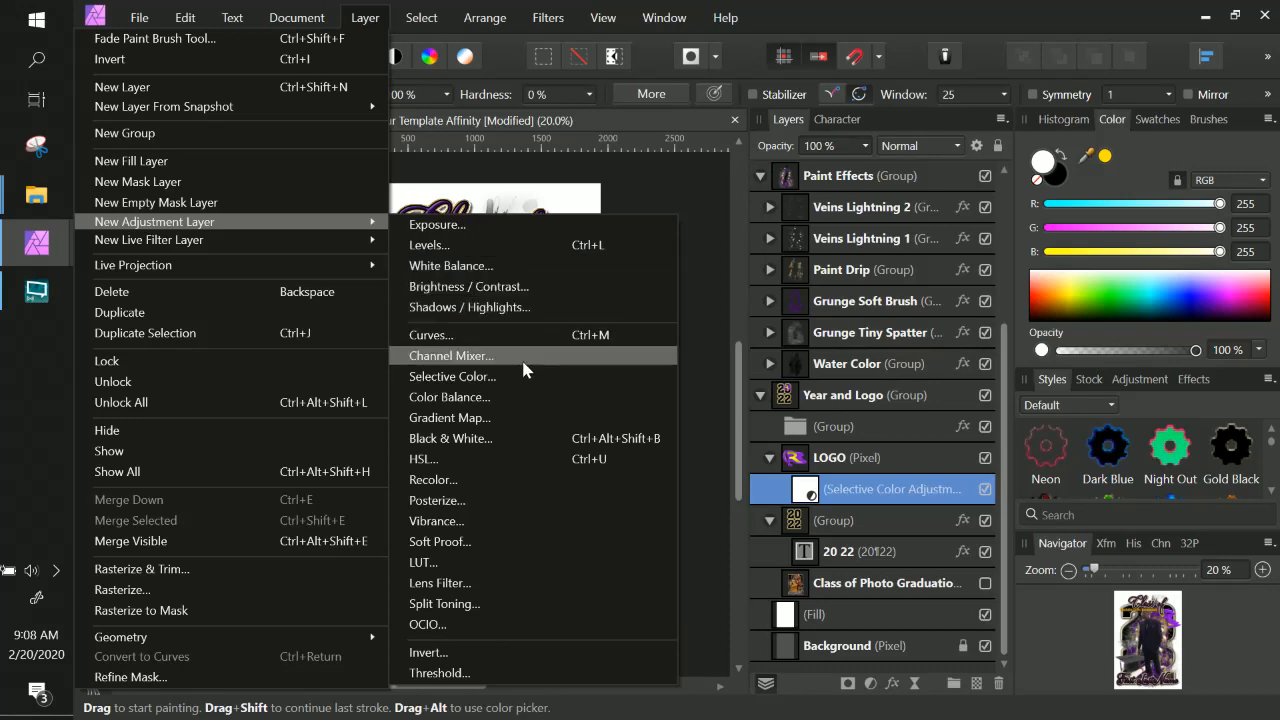
pyautogui.click(440, 245)
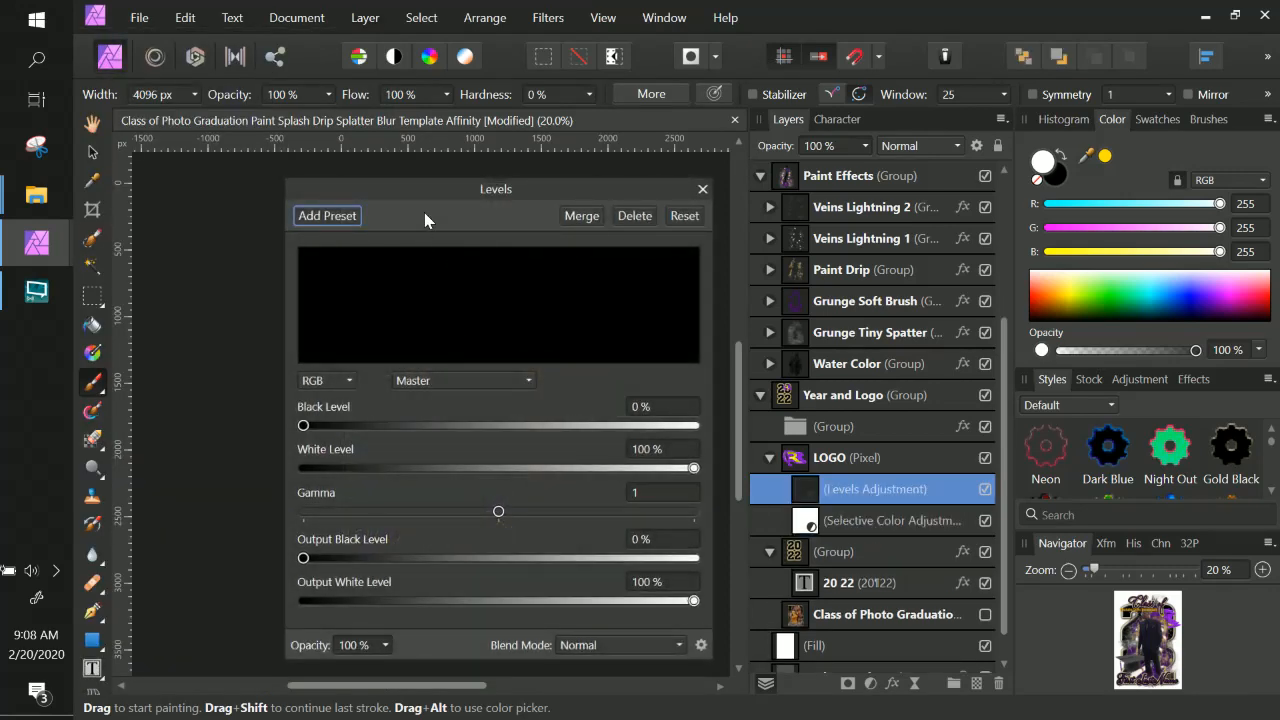
pyautogui.moveTo(426, 201); pyautogui.dragTo(826, 138)
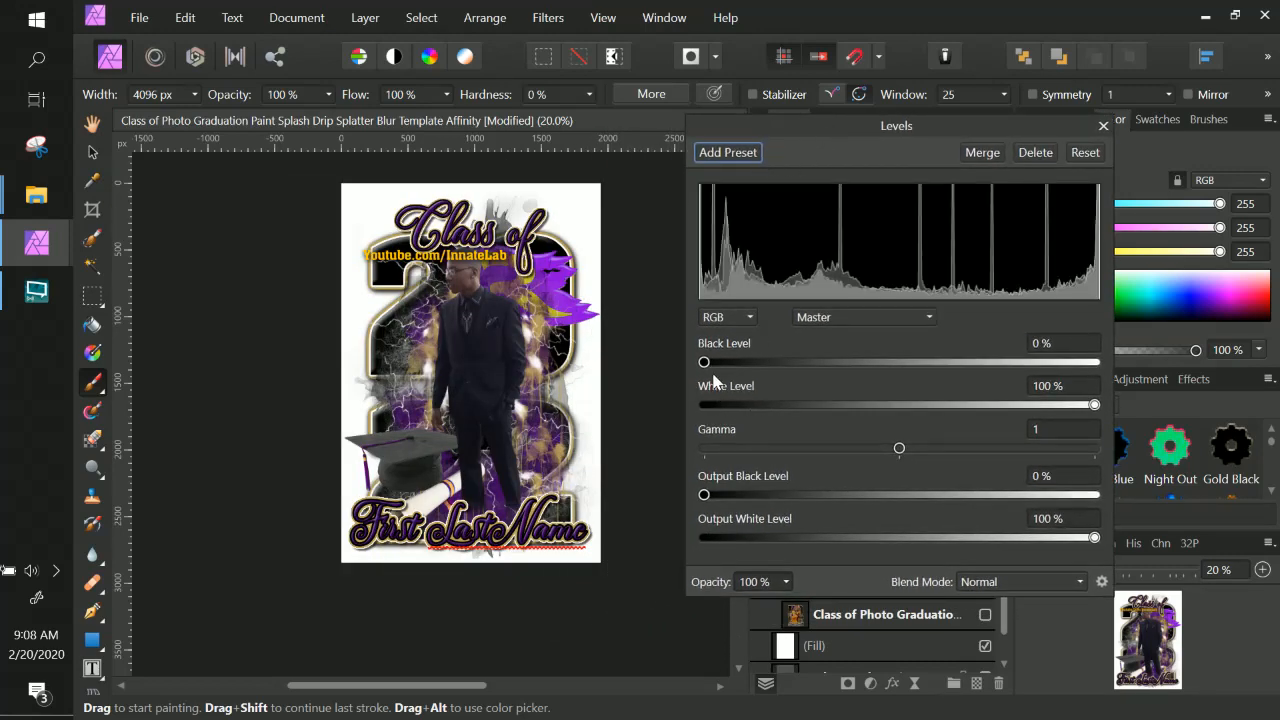
pyautogui.moveTo(705, 365)
pyautogui.mouseDown()
pyautogui.moveTo(786, 368)
pyautogui.moveTo(703, 368)
pyautogui.mouseUp()
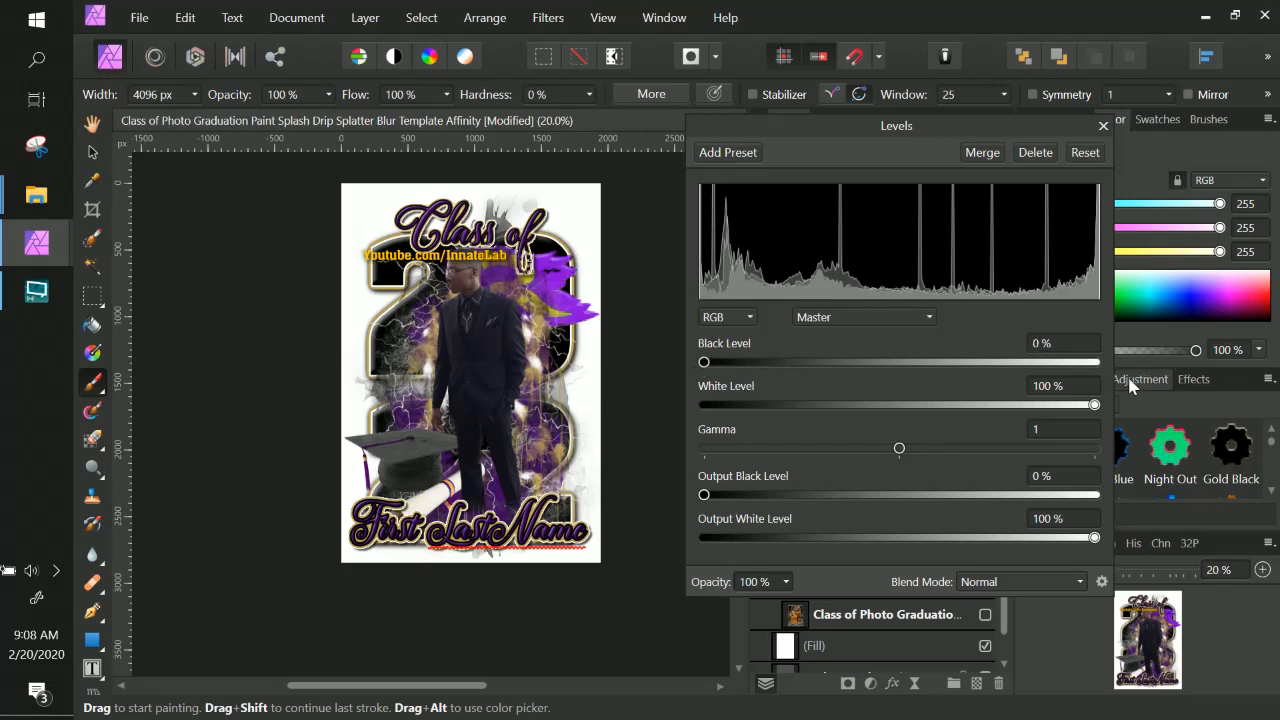
pyautogui.moveTo(1094, 404)
pyautogui.mouseDown()
pyautogui.moveTo(968, 414)
pyautogui.moveTo(1112, 409)
pyautogui.mouseUp()
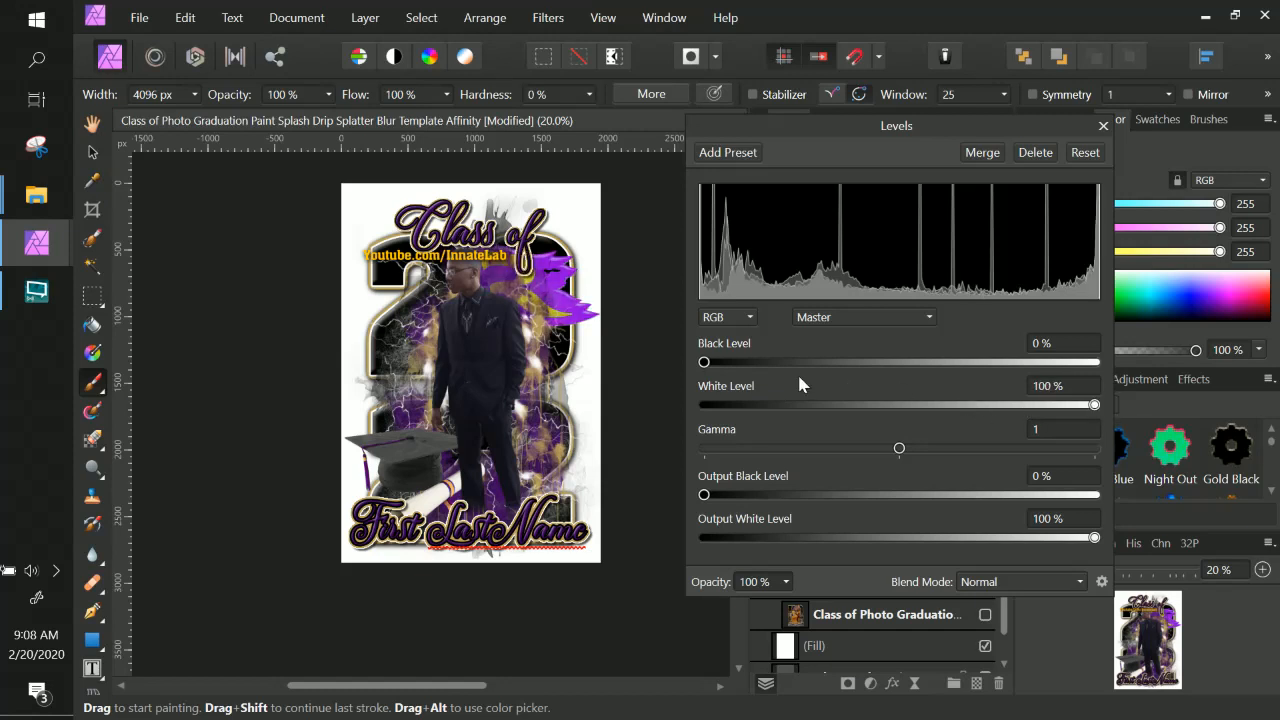
pyautogui.moveTo(704, 363)
pyautogui.mouseDown()
pyautogui.moveTo(843, 375)
pyautogui.moveTo(690, 380)
pyautogui.mouseUp()
pyautogui.click(836, 322)
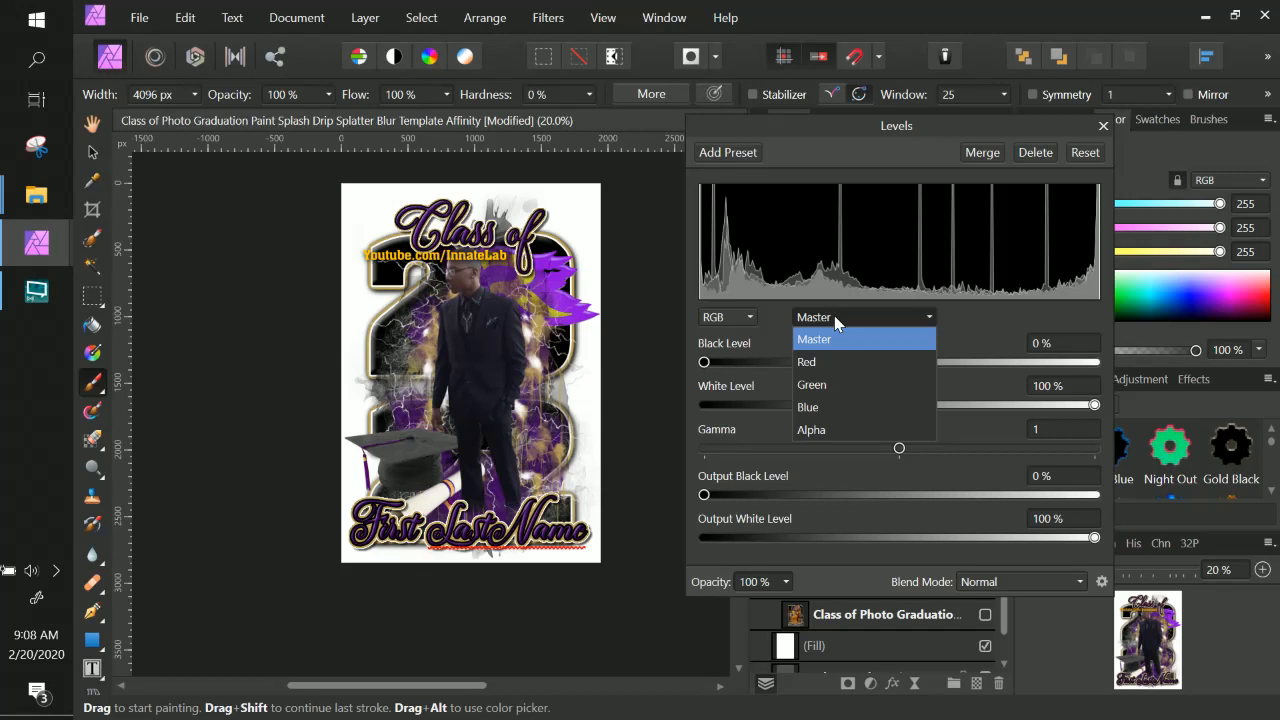
pyautogui.click(979, 317)
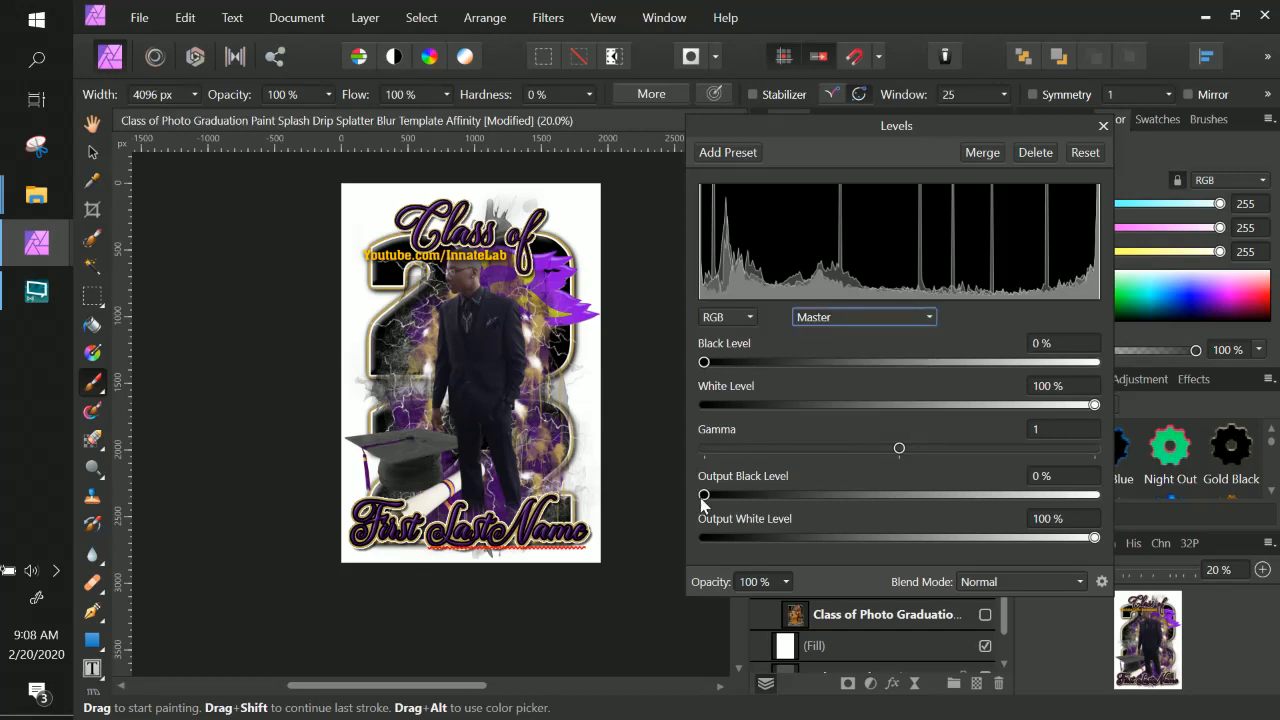
pyautogui.moveTo(703, 505); pyautogui.dragTo(672, 511)
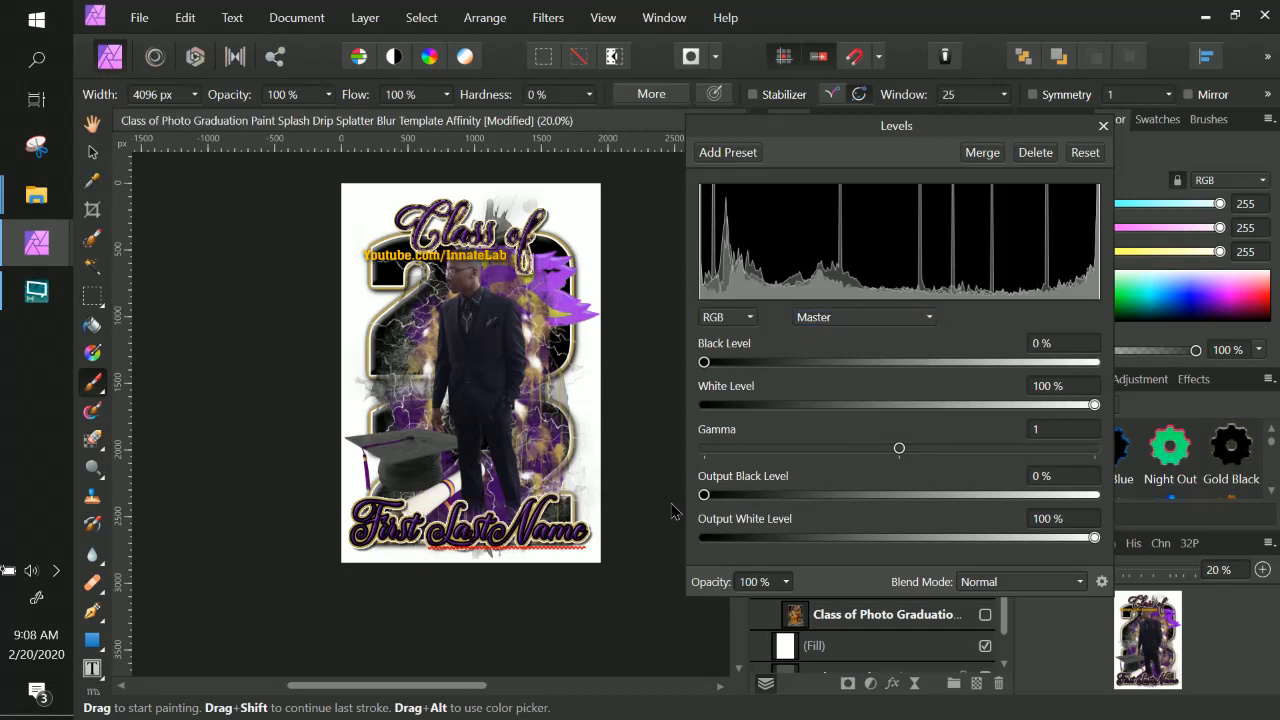
pyautogui.moveTo(1092, 540); pyautogui.dragTo(979, 542)
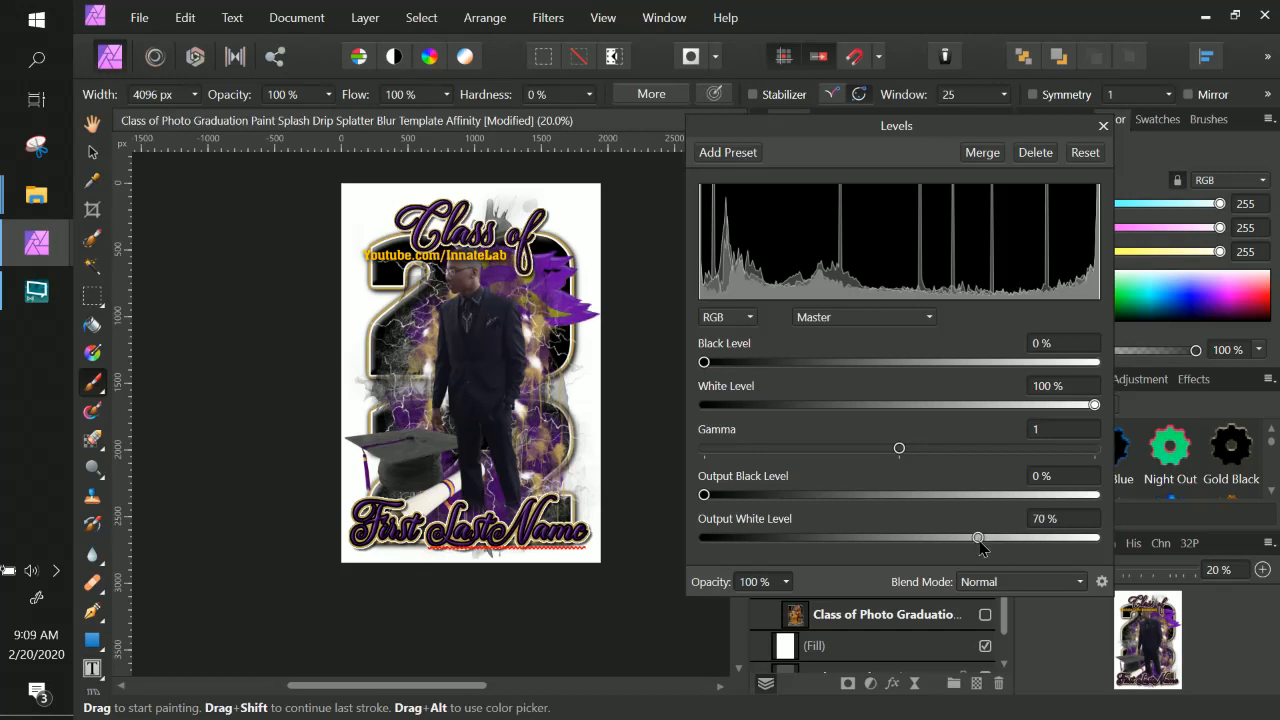
pyautogui.click(1103, 126)
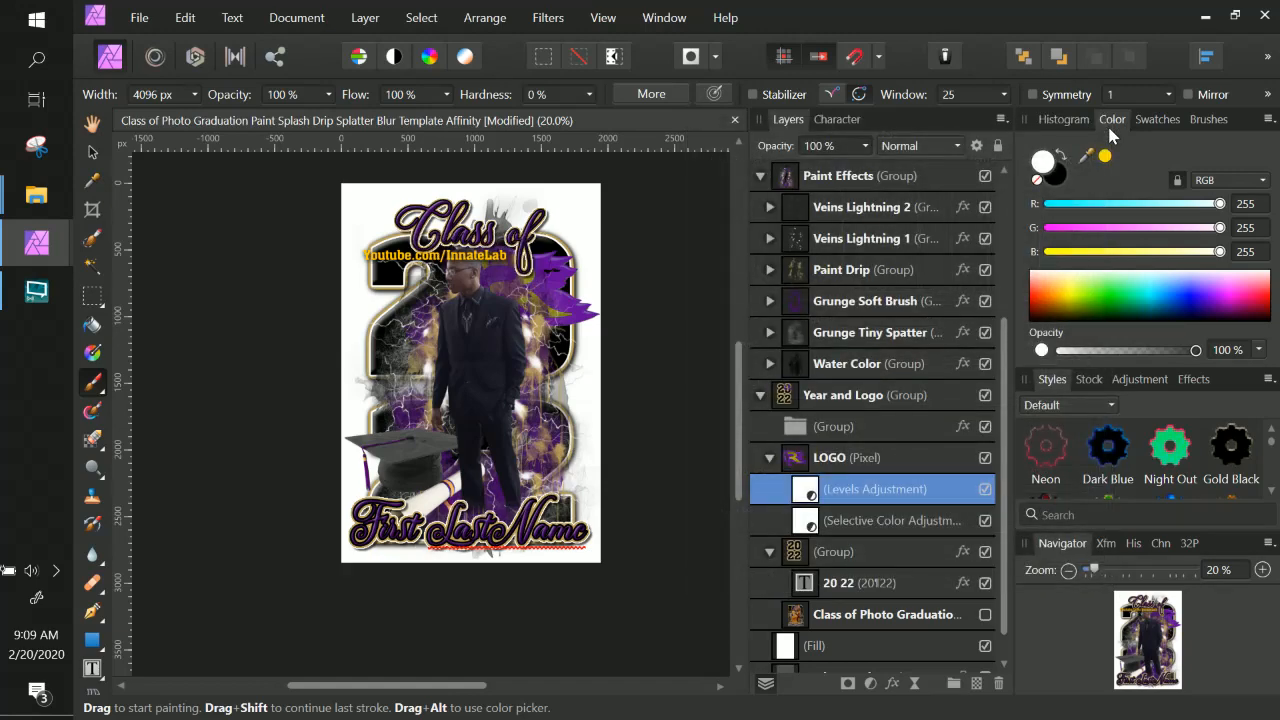
# Collapse the LOGO, Year and Logo, Paint Effects and Class of groups in the layers list, selecting Year and Logo.
pyautogui.hotkey('ctrl', '+')
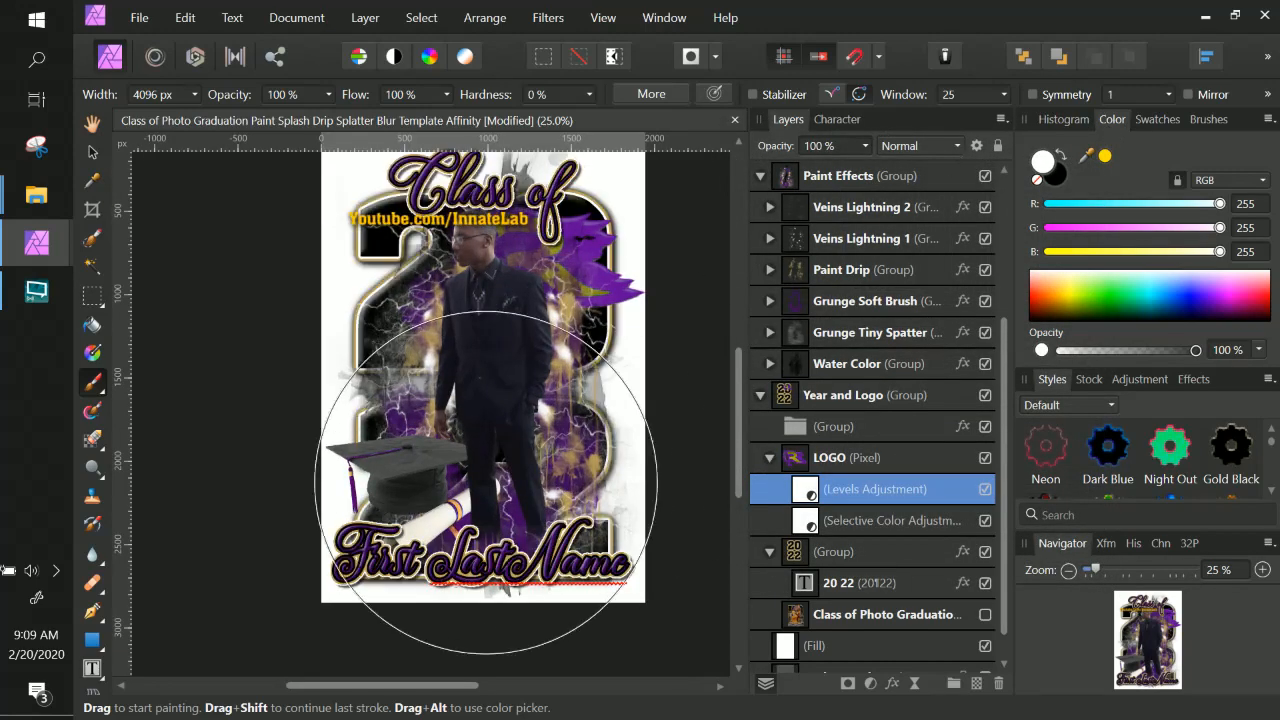
pyautogui.scroll(1, 486, 482)
pyautogui.scroll(1, 430, 320)
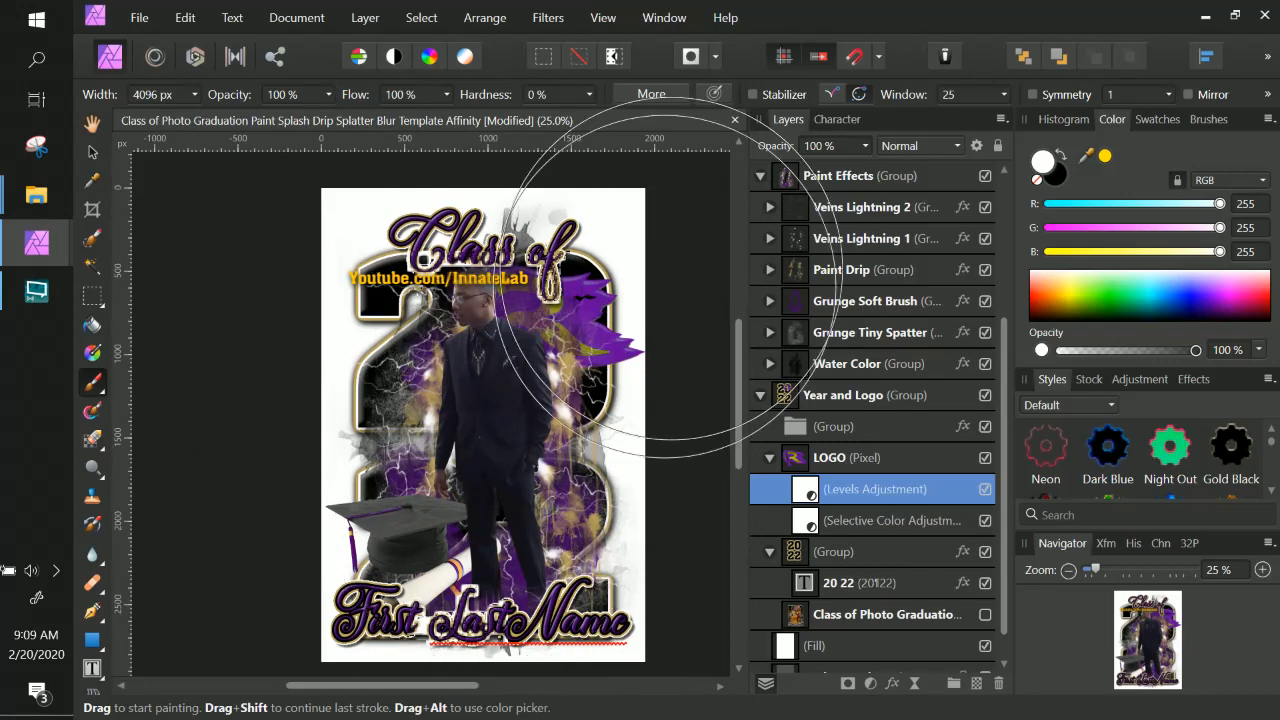
pyautogui.click(769, 457)
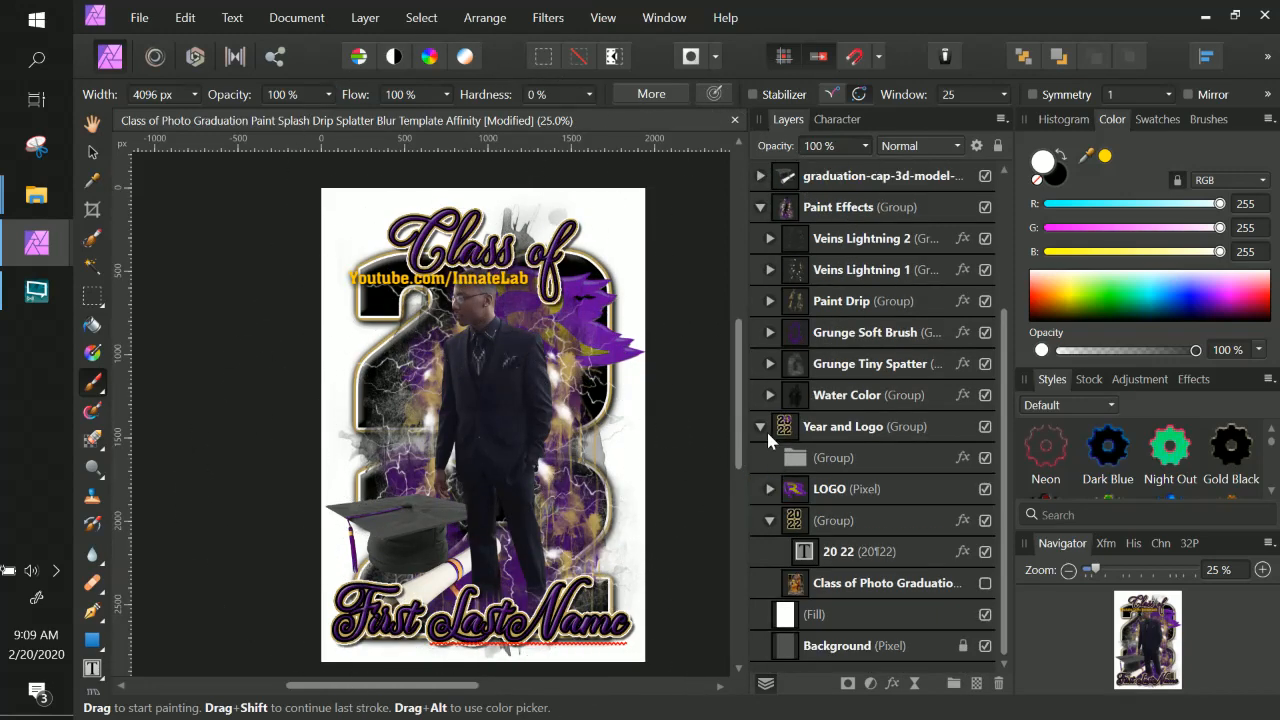
pyautogui.click(762, 428)
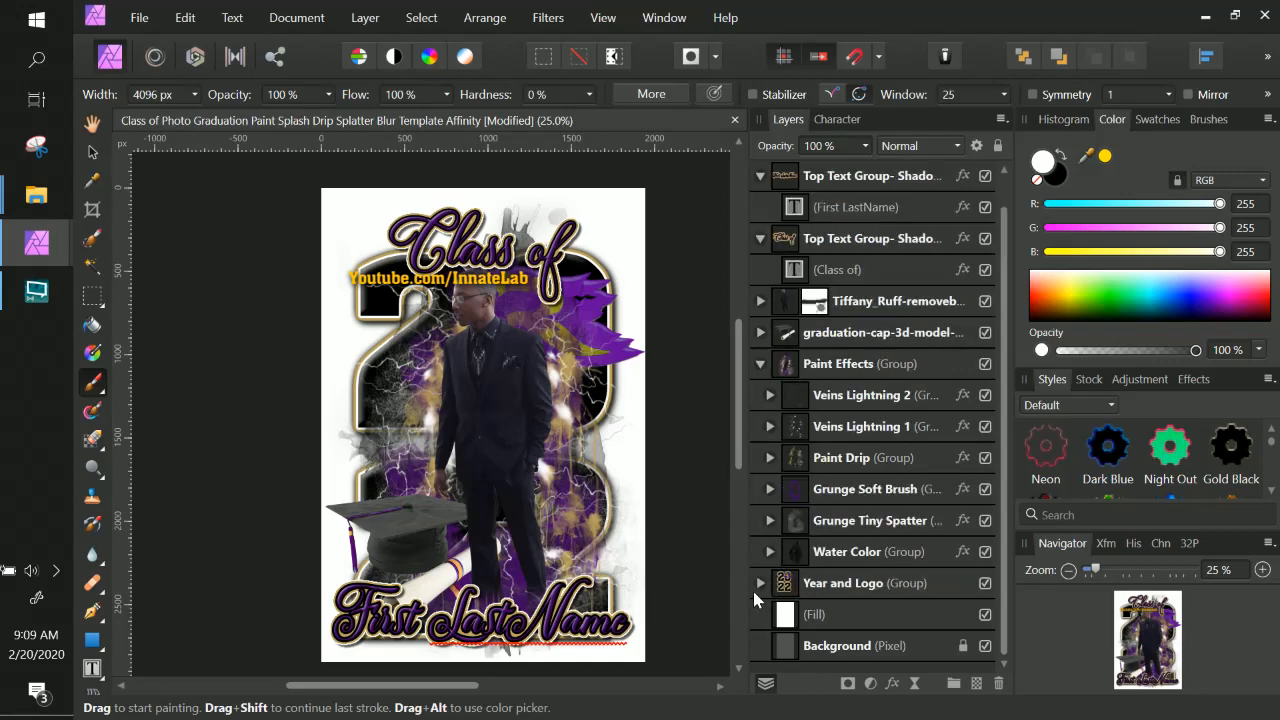
pyautogui.scroll(1, 770, 500)
pyautogui.click(760, 395)
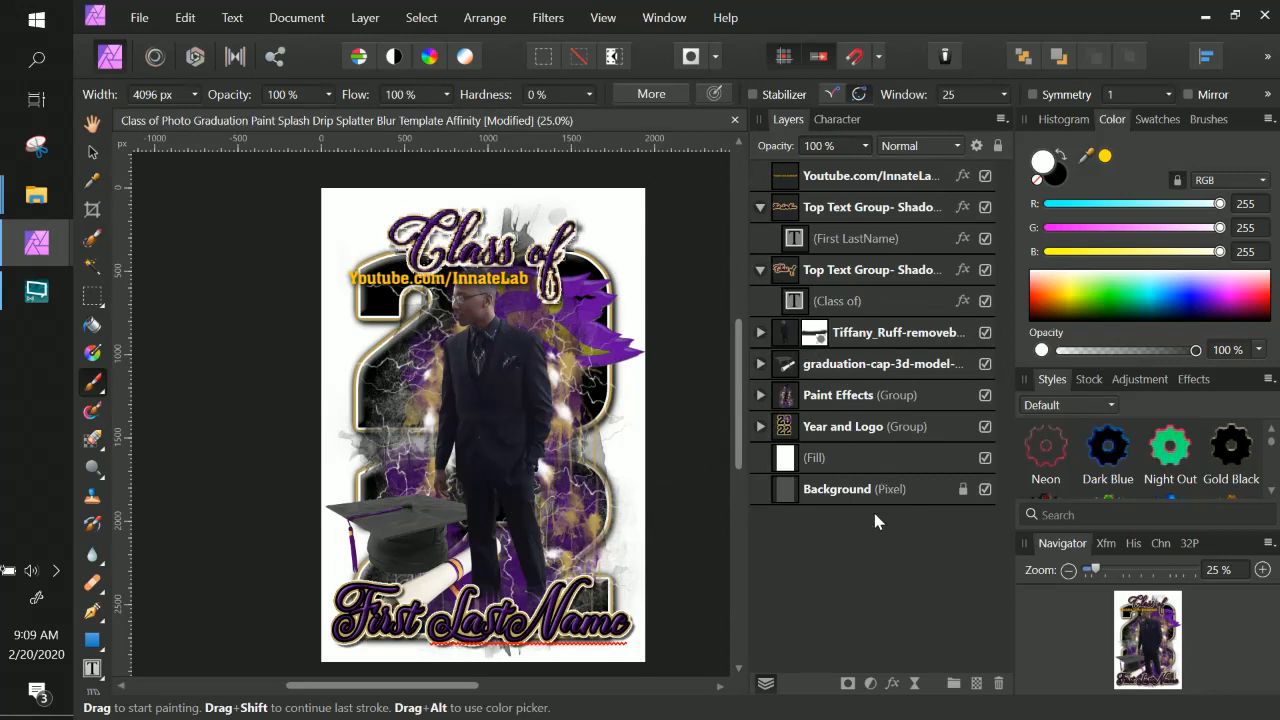
pyautogui.click(840, 430)
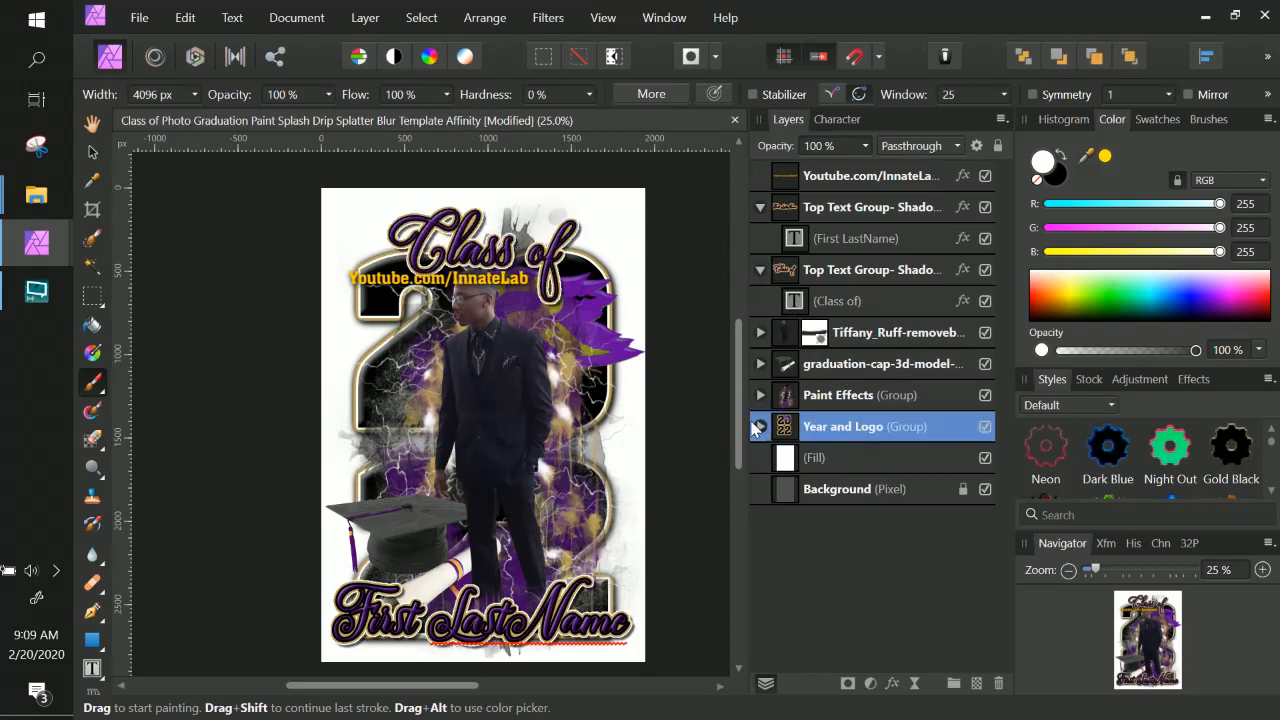
pyautogui.click(761, 269)
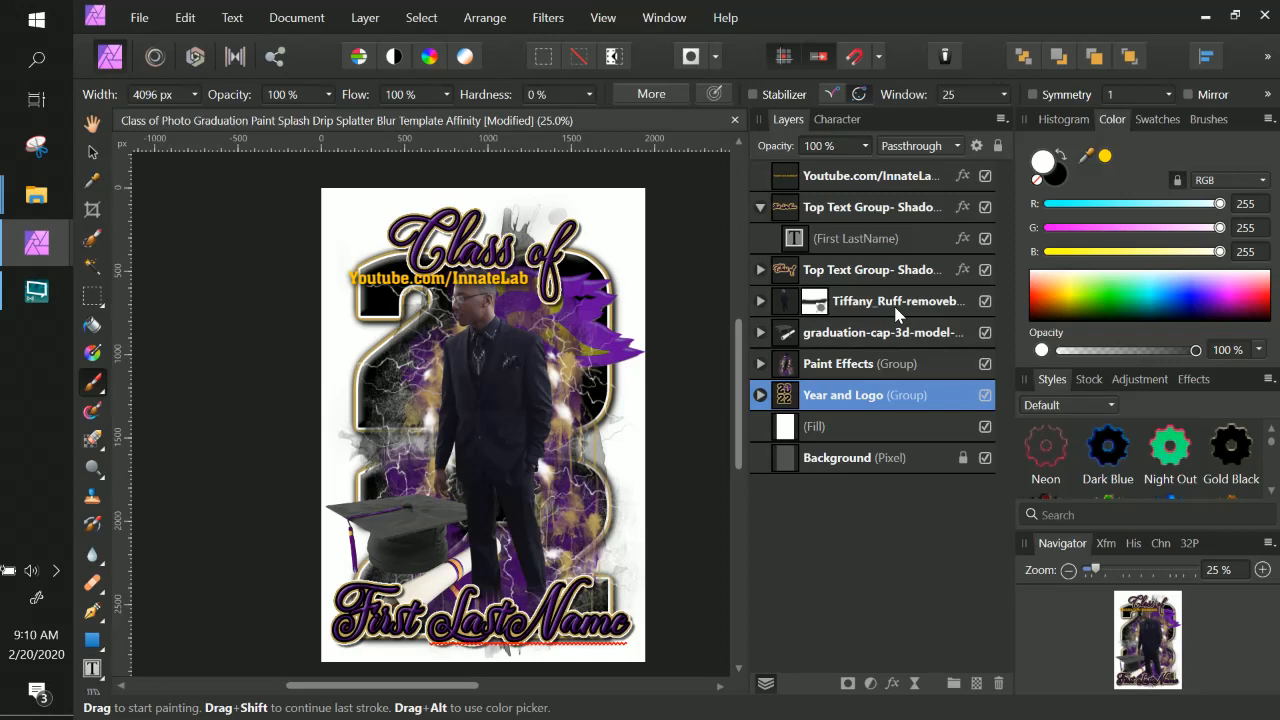
# Zoom in and examine the upper part of the poster around the logo and title.
pyautogui.hotkey('ctrl', '+')
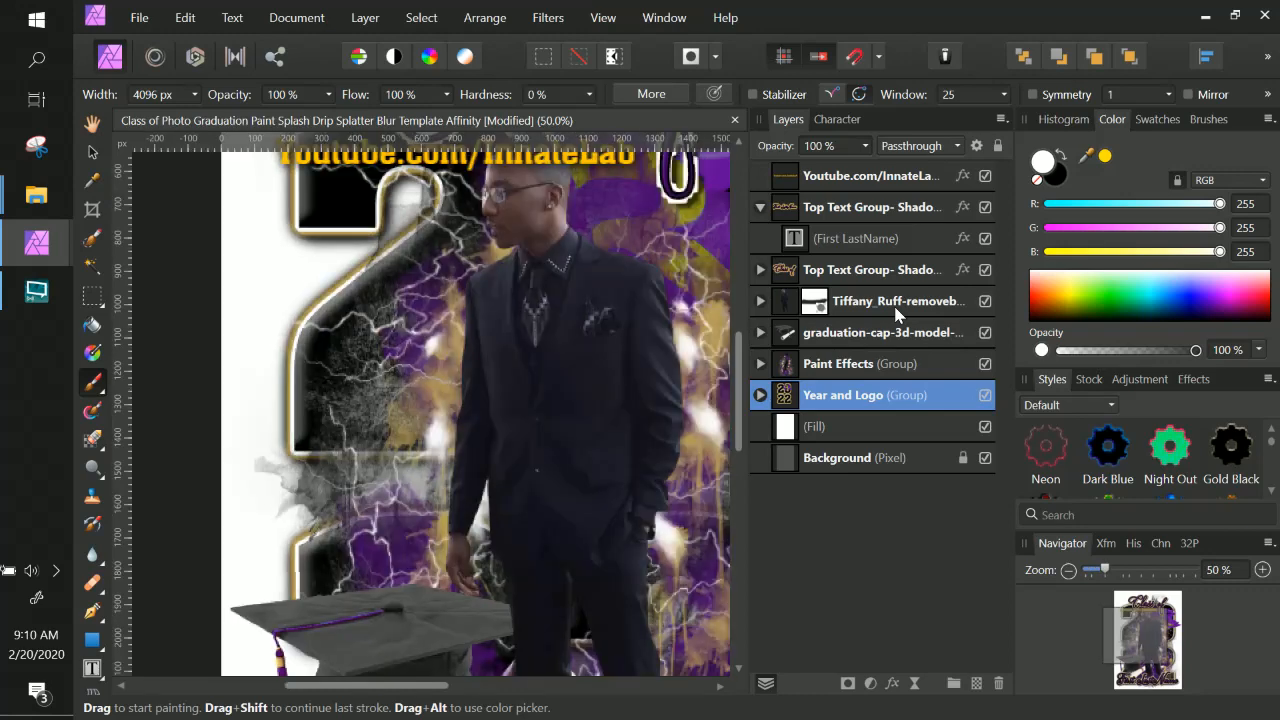
pyautogui.press('space')
pyautogui.moveTo(609, 347)
pyautogui.mouseDown()
pyautogui.moveTo(600, 421)
pyautogui.moveTo(531, 480)
pyautogui.moveTo(514, 476)
pyautogui.mouseUp()
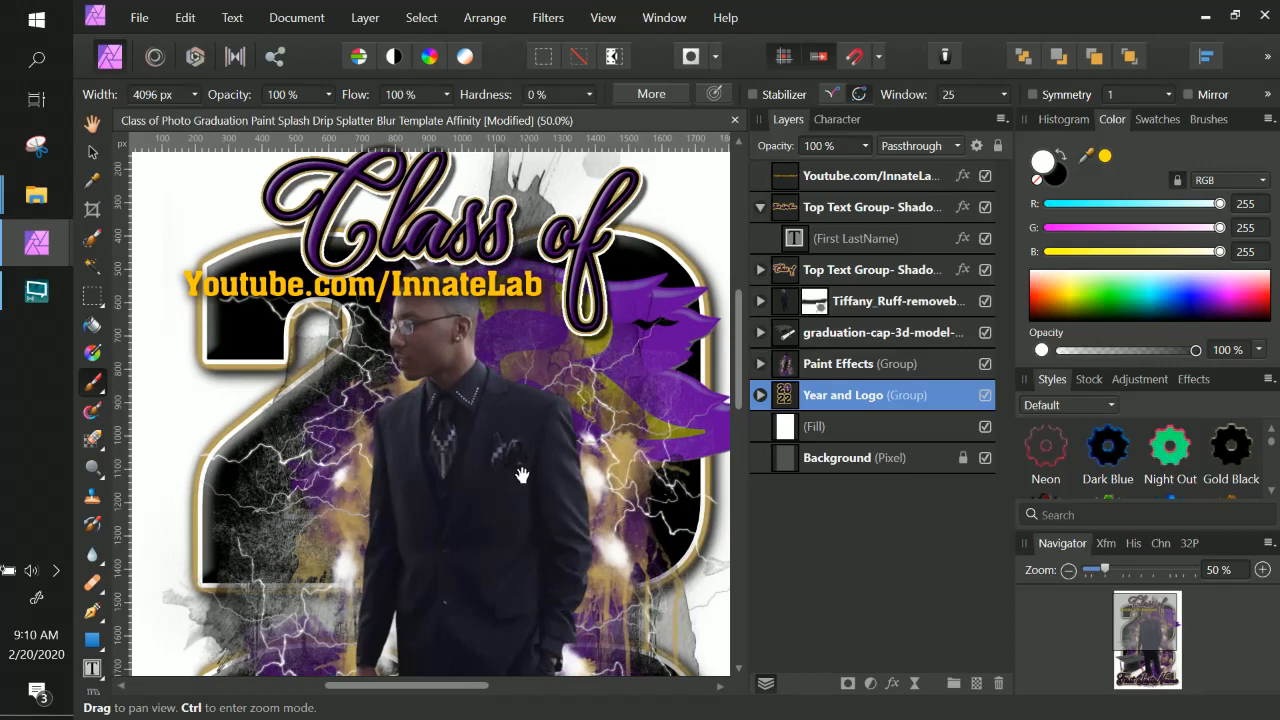